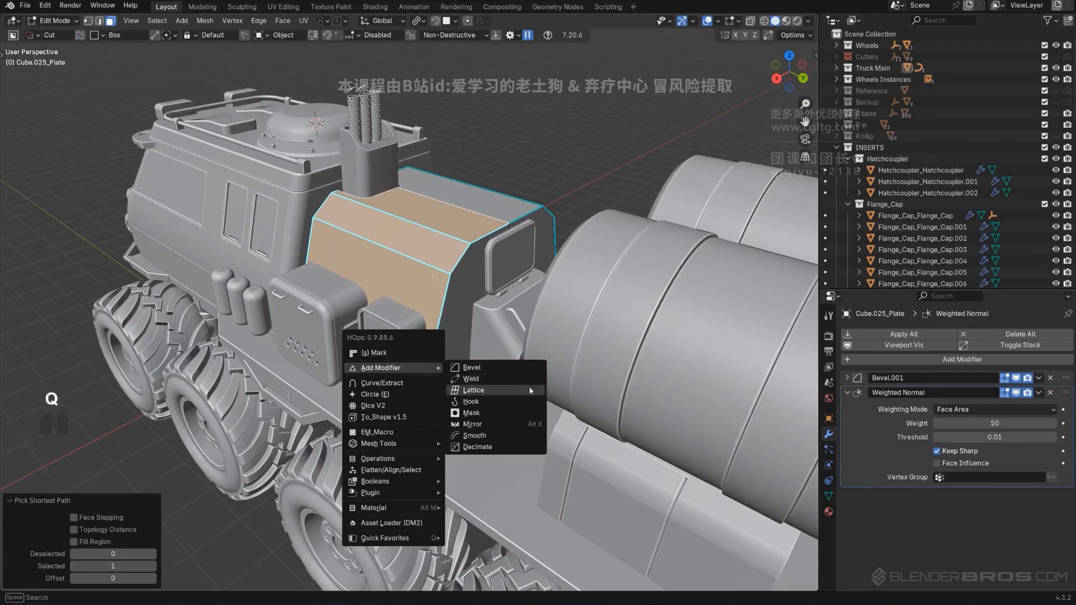
Extract the selected faces of the box behind the cab into a separate plate with -0.04 thickness and isolate it in local view.
{"action": "middle_click_drag", "start_coordinate": [433, 439], "coordinate": [442, 381]}
{"action": "key", "text": "q"}
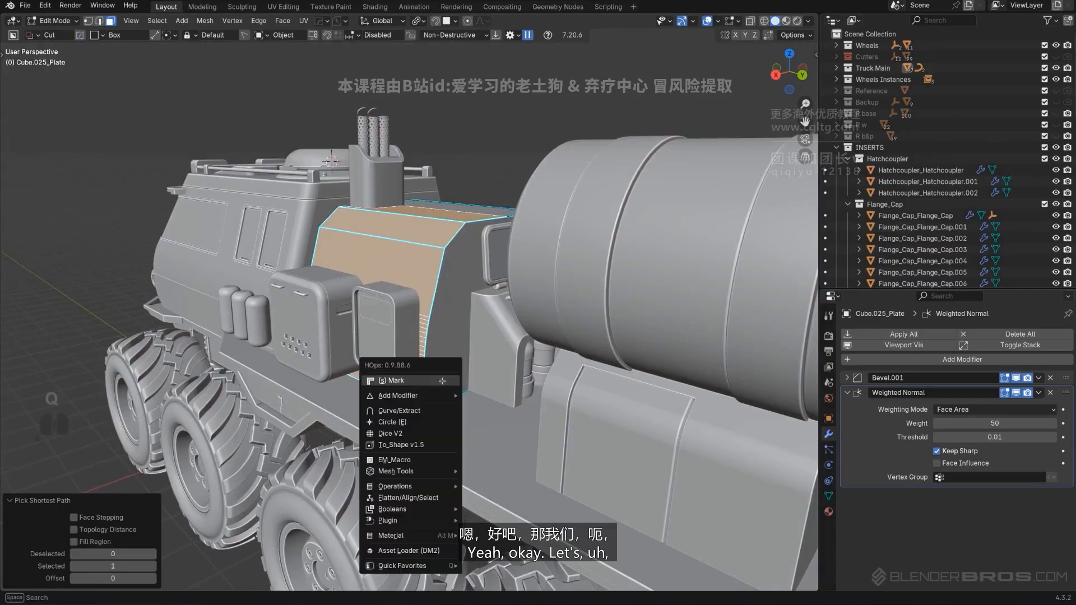
{"action": "left_click", "coordinate": [416, 410], "text": "shift"}
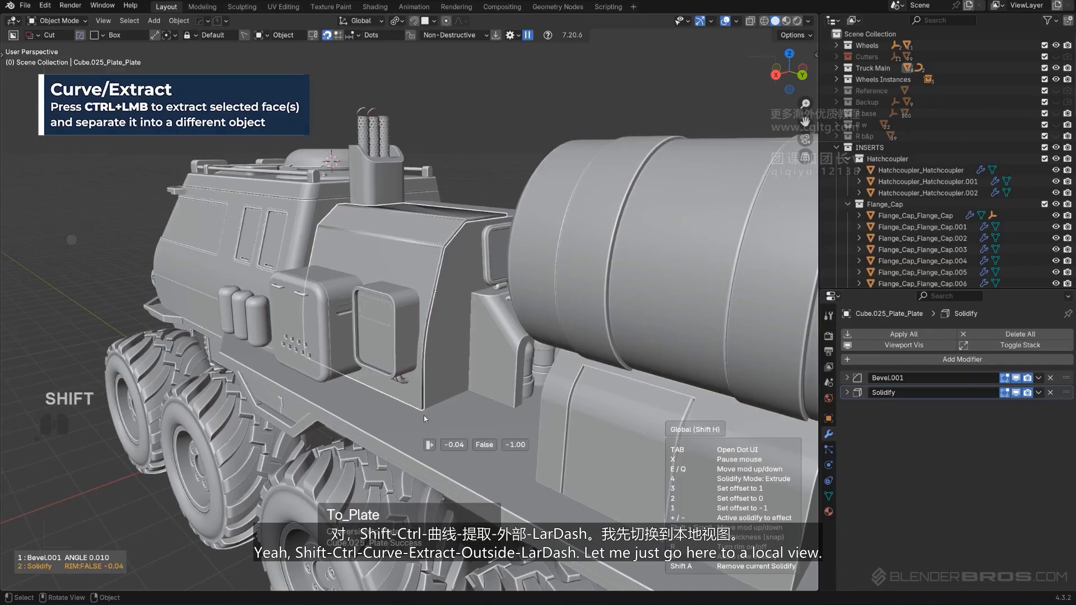
{"action": "left_click", "coordinate": [451, 356]}
{"action": "key", "text": "slash"}
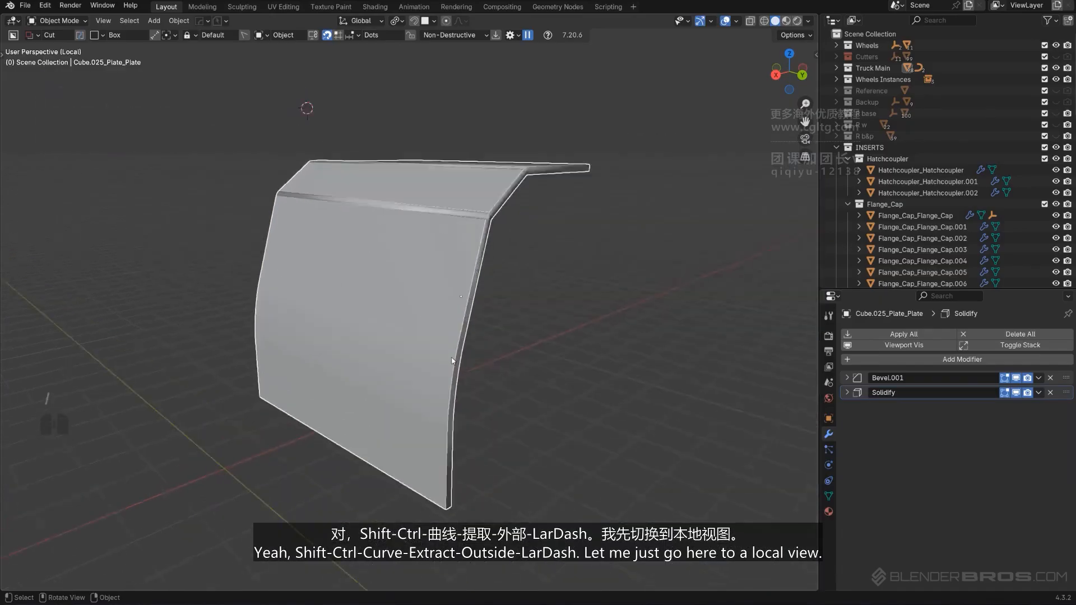
From the top orthographic view, cut away the plate's excess width with a box cutter about 2.737 by 2.291.
{"action": "middle_click_drag", "start_coordinate": [517, 257], "coordinate": [498, 279], "text": "alt"}
{"action": "key", "text": "KP_5"}
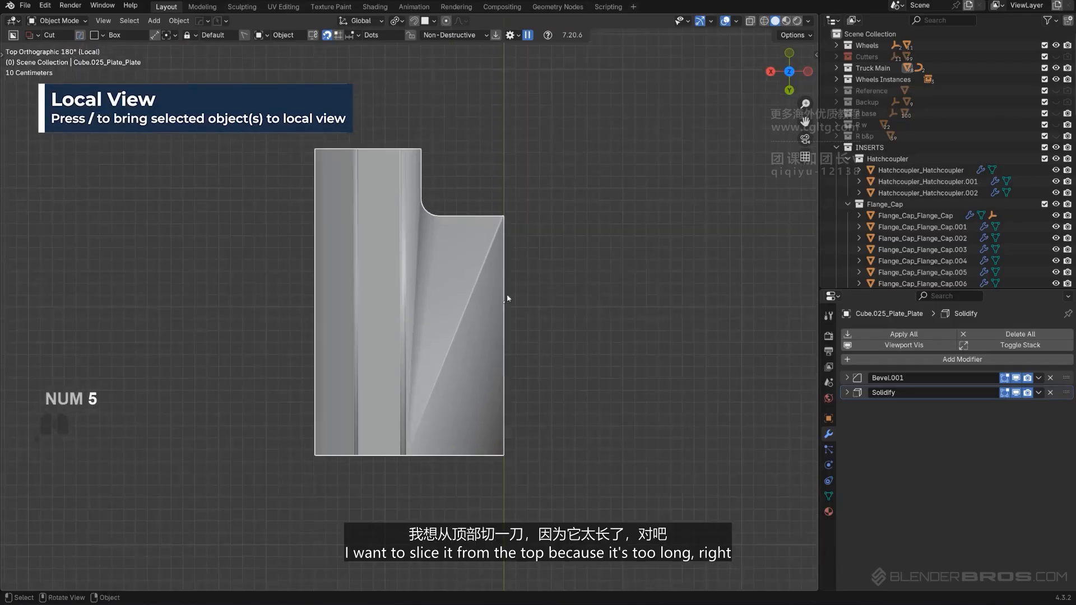
{"action": "key", "text": "d"}
{"action": "mouse_move", "coordinate": [268, 91]}
{"action": "left_mouse_down"}
{"action": "mouse_move", "coordinate": [577, 397]}
{"action": "mouse_move", "coordinate": [592, 363]}
{"action": "left_mouse_up"}
{"action": "key", "text": "space"}
{"action": "scroll", "coordinate": [506, 412], "scroll_direction": "down", "scroll_amount": 2}
{"action": "middle_click_drag", "start_coordinate": [506, 413], "coordinate": [612, 332]}
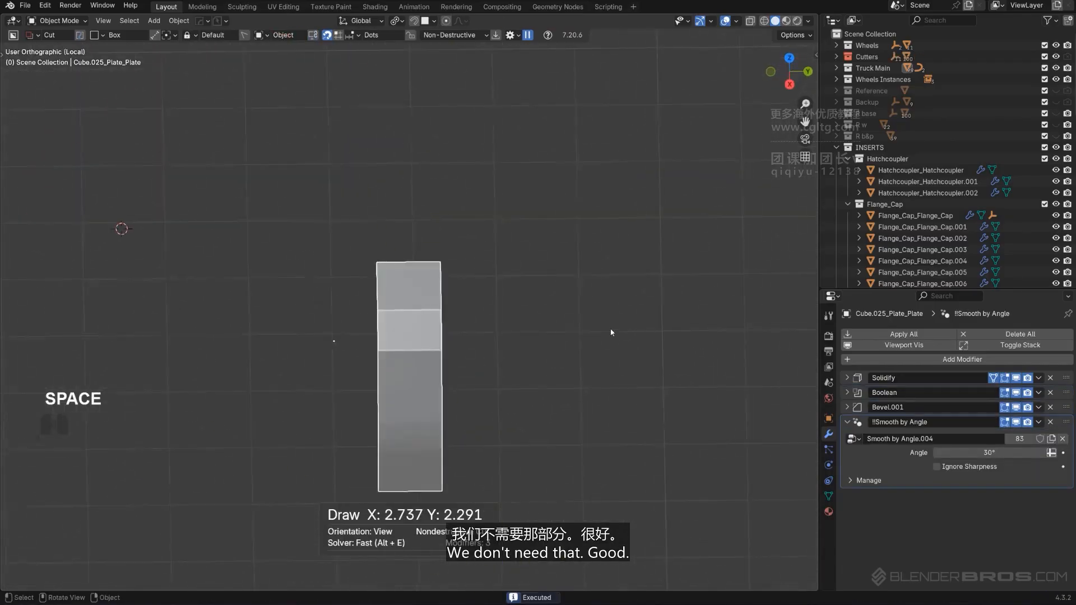
Move the box cutter about -0.15 m along Y to widen the remaining strip, and hide the Cutters collection.
{"action": "key", "text": "KP_5"}
{"action": "scroll", "coordinate": [502, 342], "scroll_direction": "up", "scroll_amount": 3}
{"action": "scroll", "coordinate": [502, 342], "scroll_direction": "down", "scroll_amount": 2}
{"action": "middle_click_drag", "start_coordinate": [502, 343], "coordinate": [431, 347]}
{"action": "key", "text": "q"}
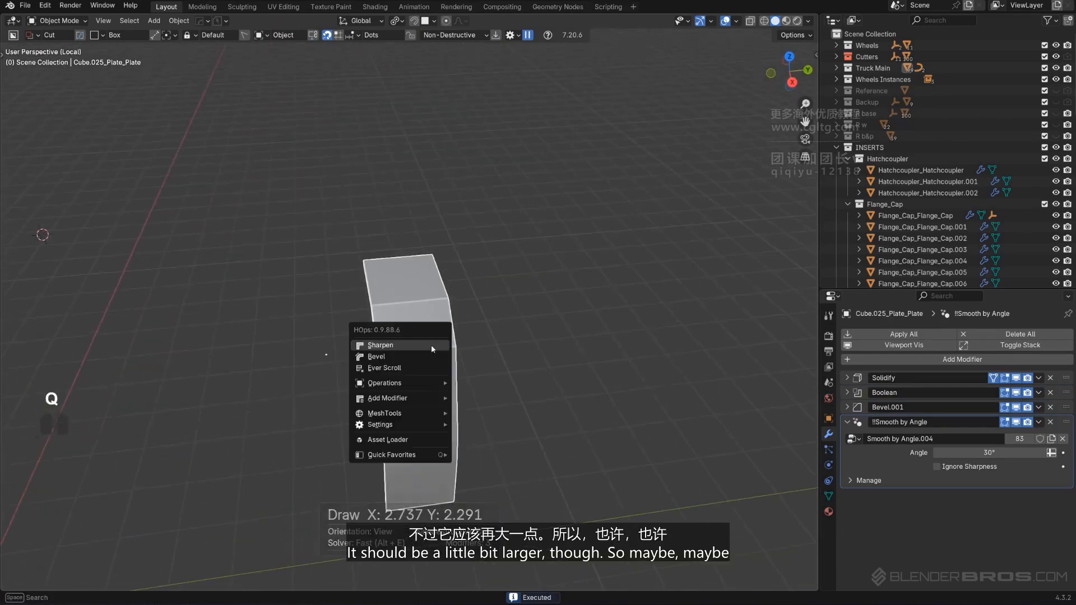
{"action": "left_click", "coordinate": [426, 368]}
{"action": "key", "text": "g"}
{"action": "key", "text": "x"}
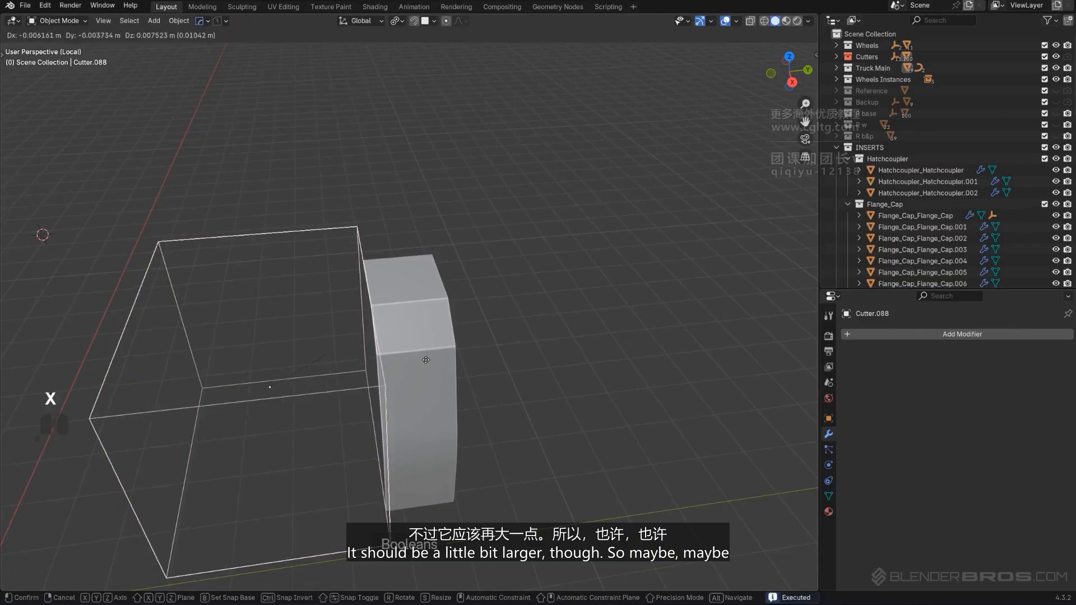
{"action": "key", "text": "y"}
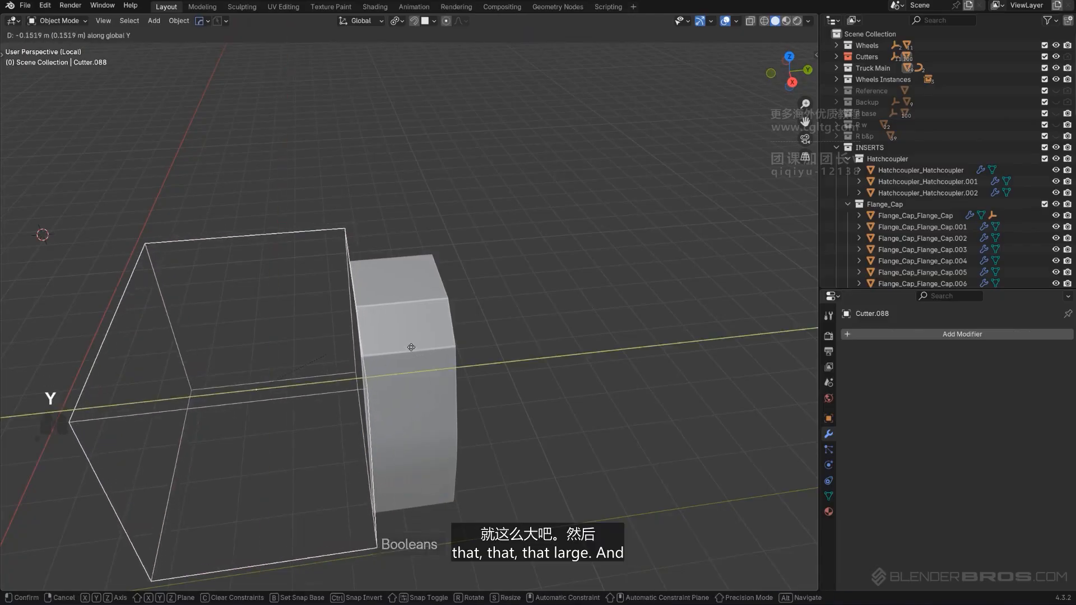
{"action": "left_click", "coordinate": [411, 348]}
{"action": "key", "text": "shift+2"}
Select the plate strip instead of the cutter and apply its Boolean modifier.
{"action": "middle_click_drag", "start_coordinate": [425, 346], "coordinate": [418, 319]}
{"action": "key", "text": "Tab"}
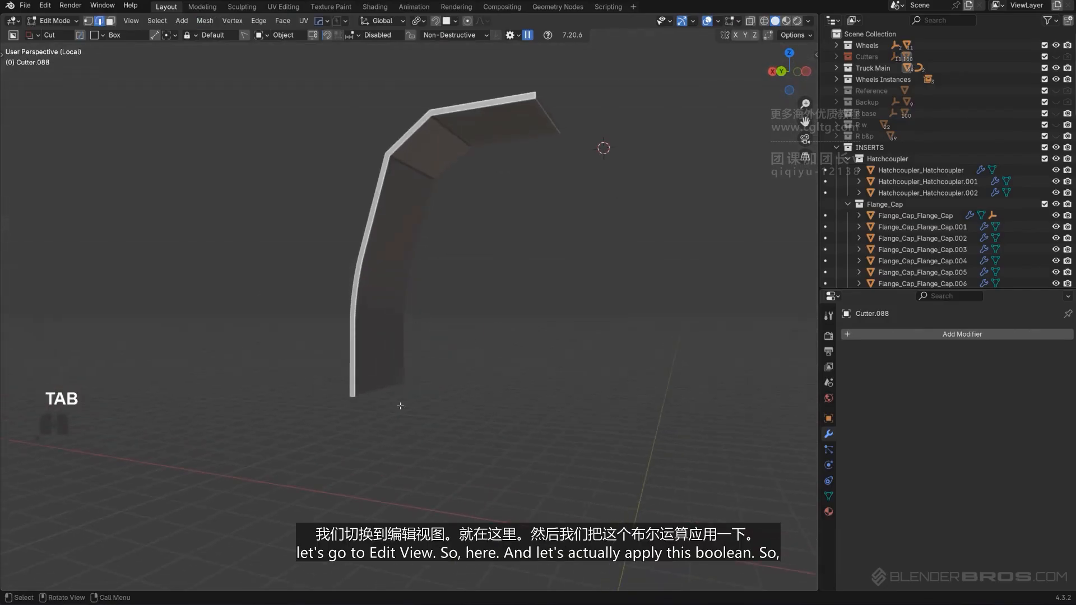
{"action": "key", "text": "Tab"}
{"action": "left_click", "coordinate": [375, 272]}
{"action": "key", "text": "Tab"}
{"action": "middle_click_drag", "start_coordinate": [394, 425], "coordinate": [426, 381]}
{"action": "key", "text": "Tab"}
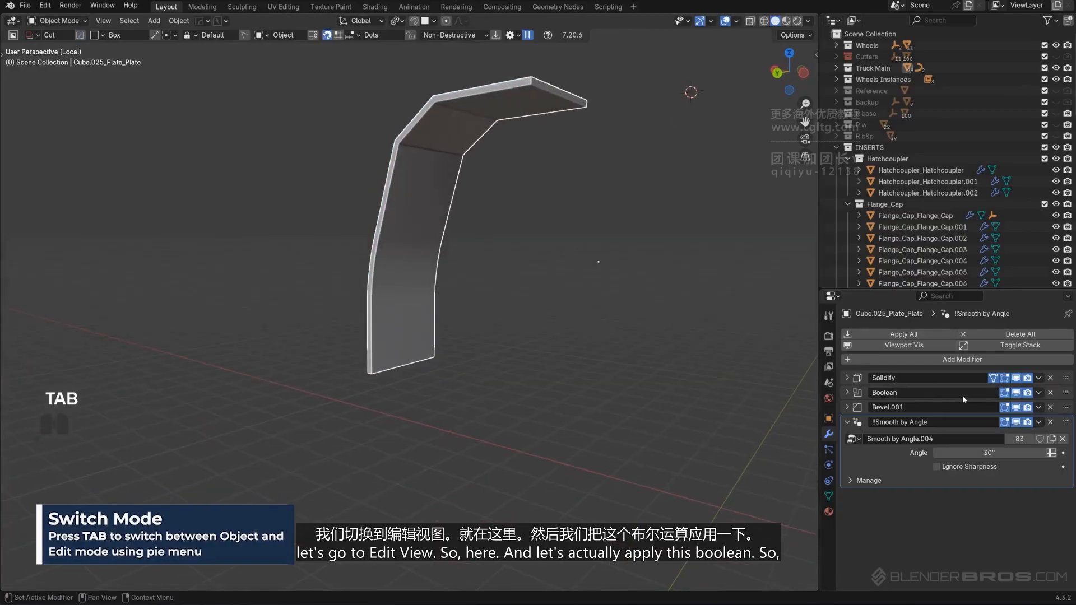
{"action": "left_click", "coordinate": [1039, 393]}
{"action": "left_click", "coordinate": [1031, 405]}
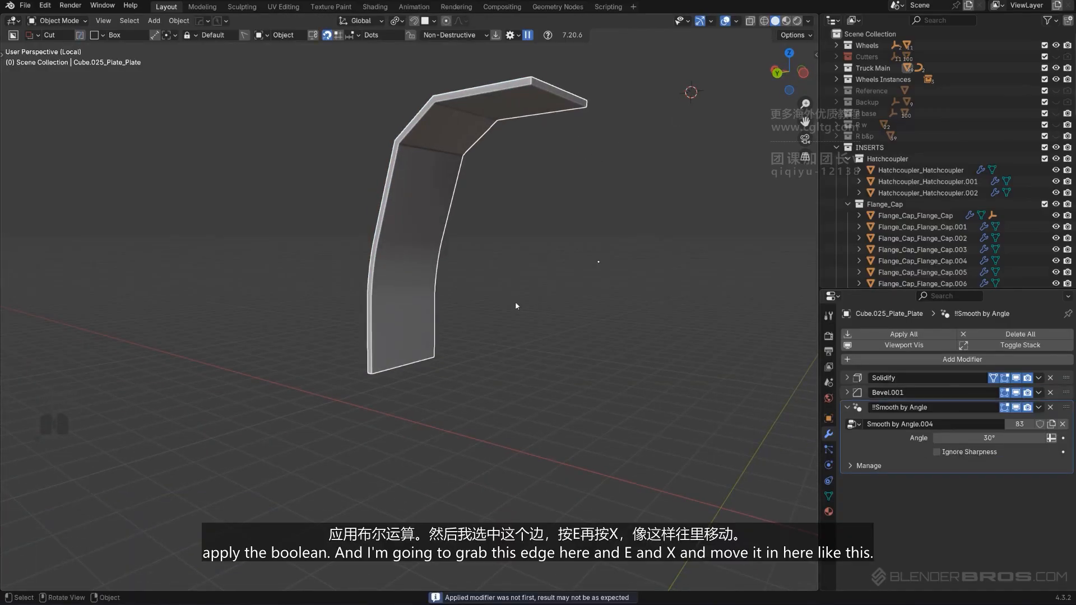
Extrude the bottom edge of the plate inward by about 0.42 m along X.
{"action": "key", "text": "Tab"}
{"action": "scroll", "coordinate": [392, 392], "scroll_direction": "up", "scroll_amount": 5}
{"action": "left_click", "coordinate": [390, 427]}
{"action": "scroll", "coordinate": [445, 430], "scroll_direction": "down", "scroll_amount": 3}
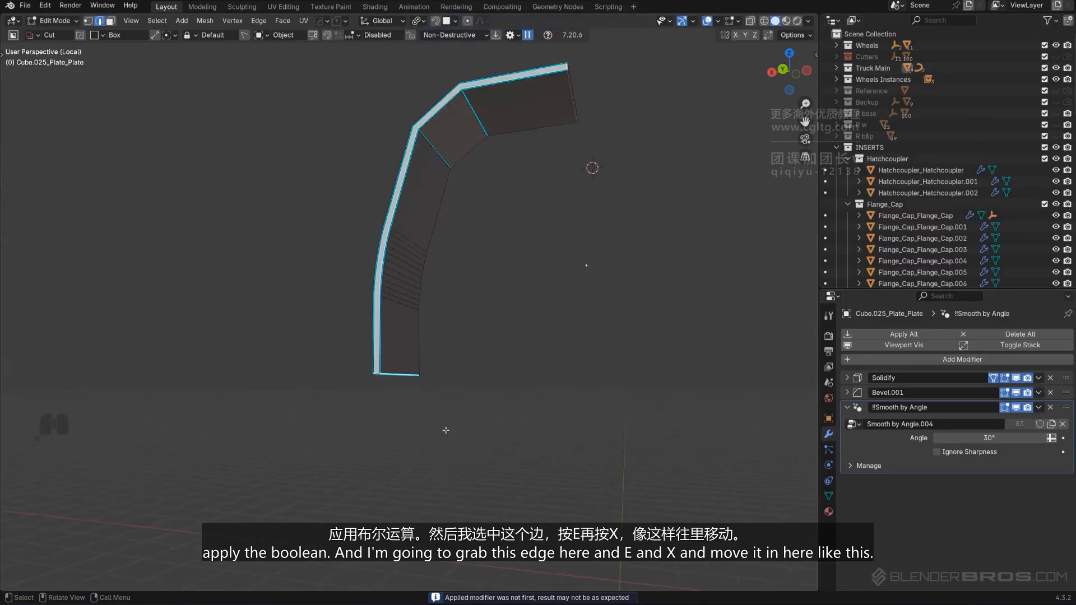
{"action": "key", "text": "e"}
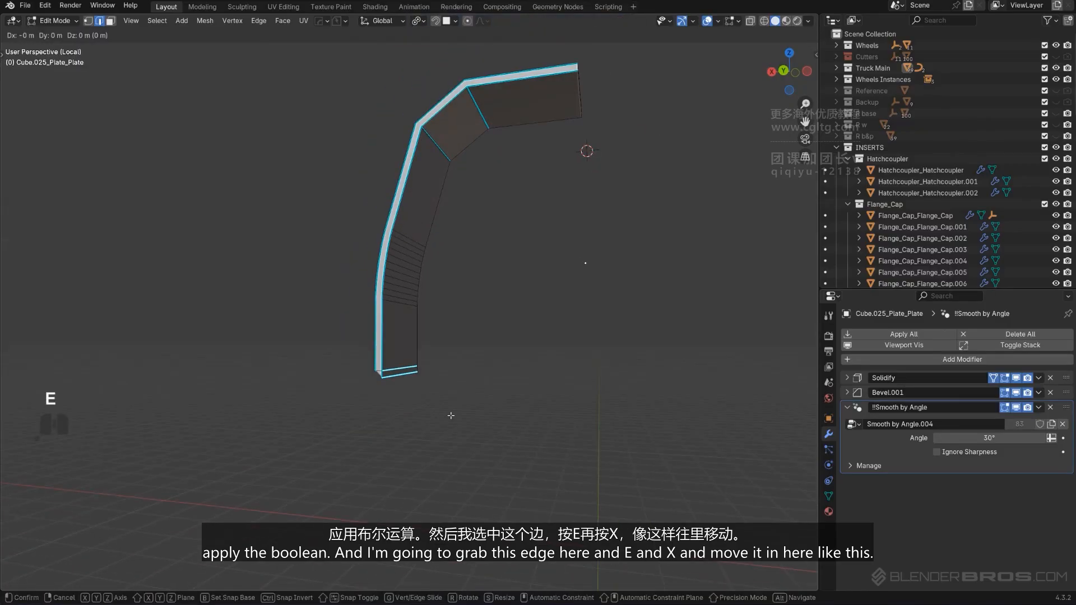
{"action": "key", "text": "x"}
{"action": "left_click", "coordinate": [497, 417]}
{"action": "scroll", "coordinate": [481, 411], "scroll_direction": "down", "scroll_amount": 1}
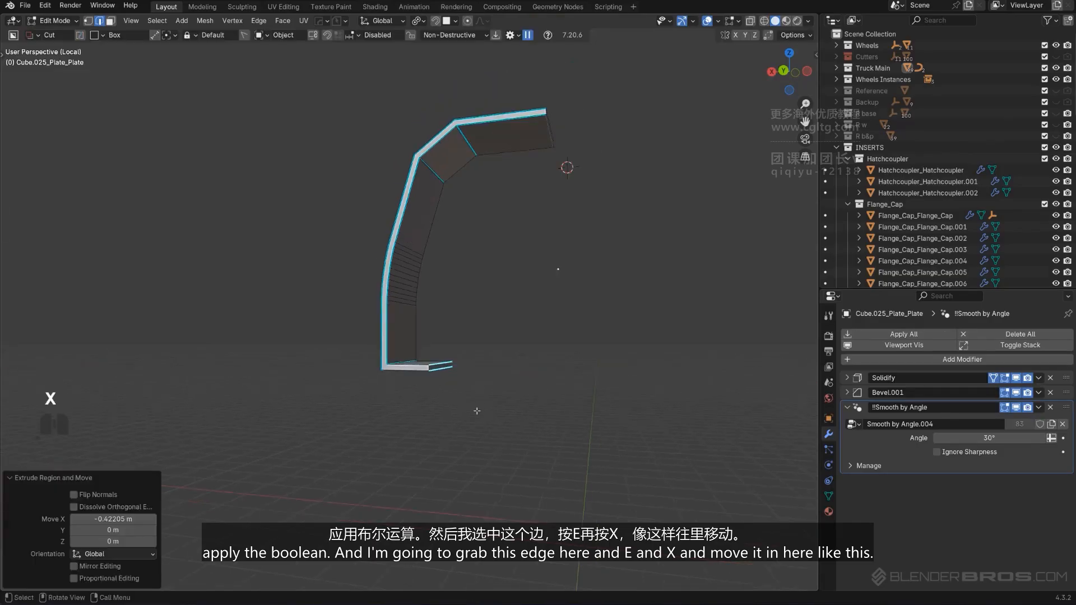
Raise the plate's new bottom flange by about 0.08 m along Z.
{"action": "scroll", "coordinate": [460, 393], "scroll_direction": "up", "scroll_amount": 3}
{"action": "middle_click_drag", "start_coordinate": [437, 387], "coordinate": [471, 380]}
{"action": "key", "text": "Tab"}
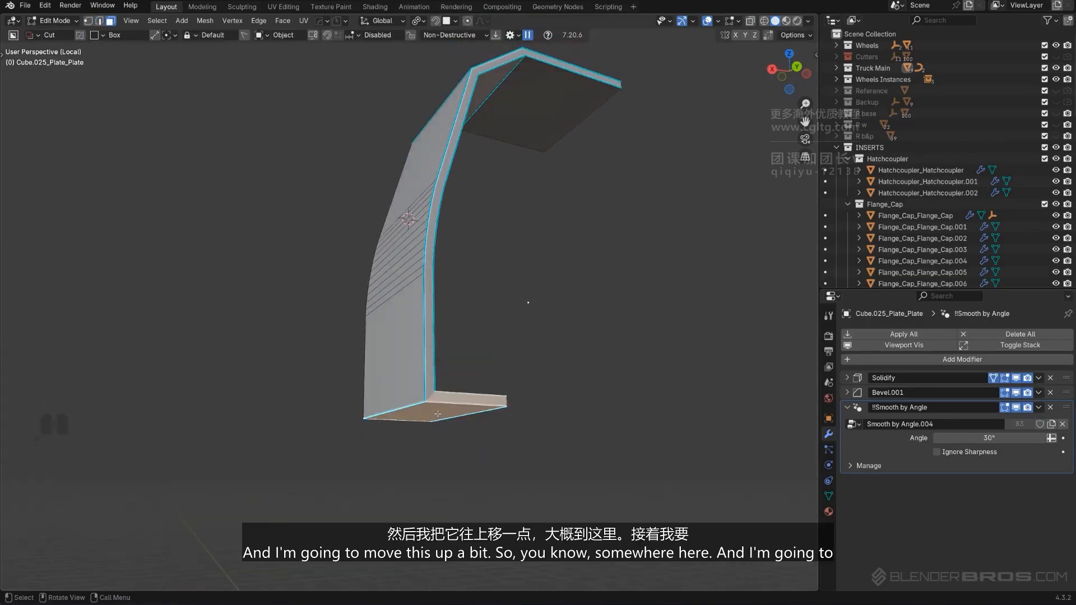
{"action": "key", "text": "g"}
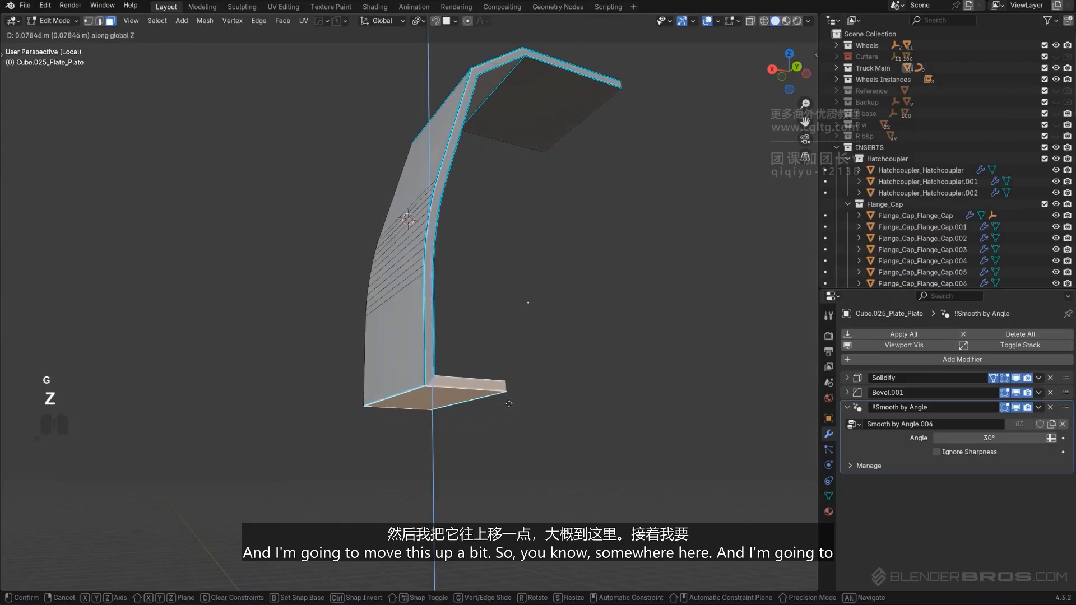
{"action": "left_click", "coordinate": [507, 398]}
Bevel the lower corner edge between the plate's side and bottom flange by about 0.15 m.
{"action": "key", "text": "Tab"}
{"action": "key", "text": "ctrl+b"}
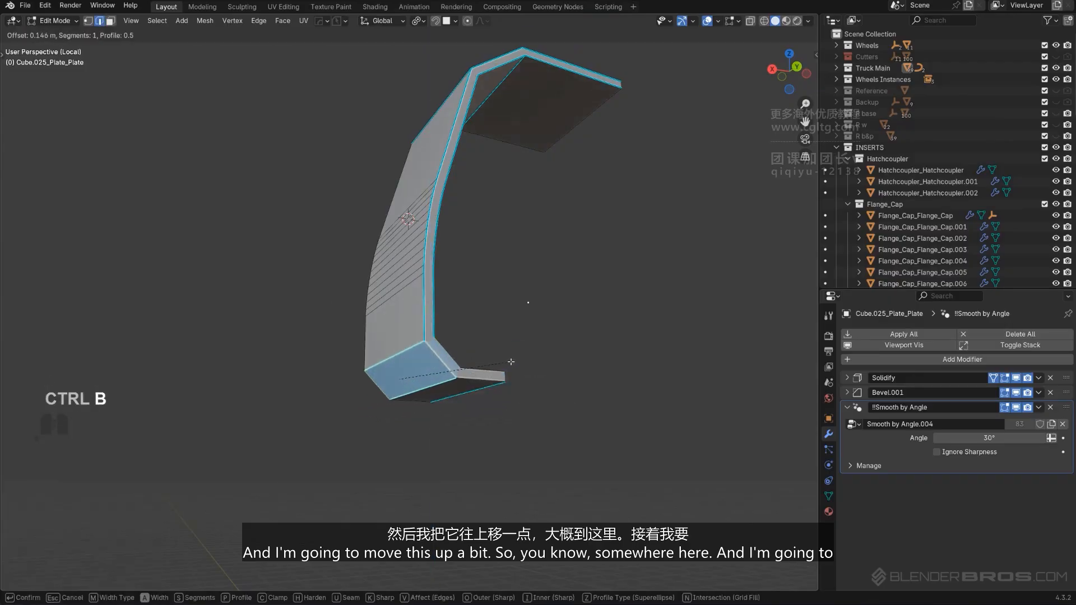
{"action": "left_click", "coordinate": [508, 357]}
{"action": "key", "text": "Tab"}
{"action": "scroll", "coordinate": [519, 286], "scroll_direction": "down", "scroll_amount": 2}
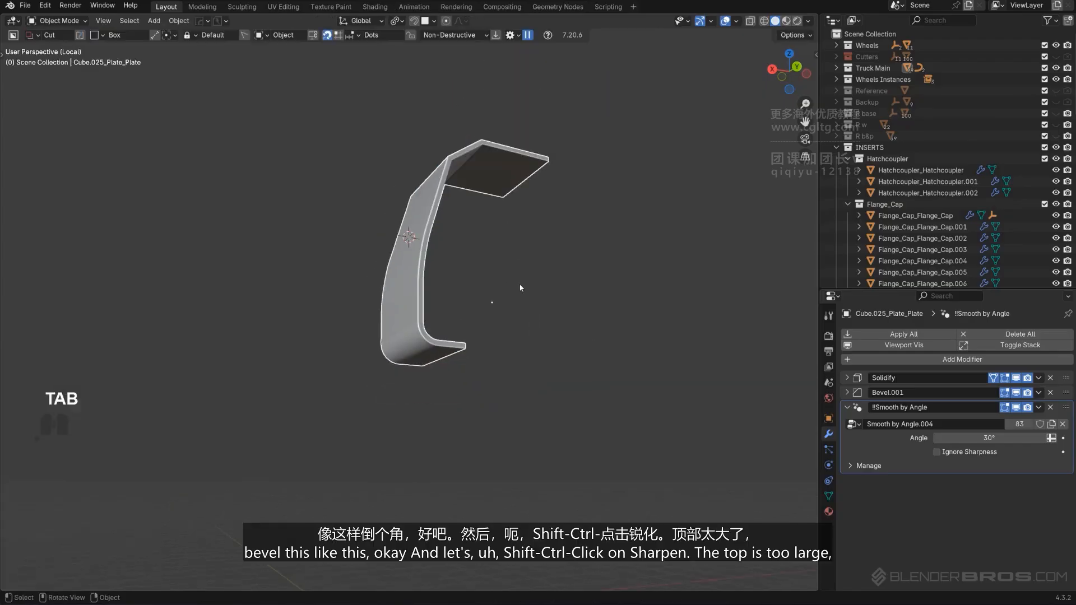
Recalculate all sharp edges of the plate with the HardOps Sharpen operation.
{"action": "middle_click_drag", "start_coordinate": [520, 287], "coordinate": [454, 275]}
{"action": "key", "text": "q"}
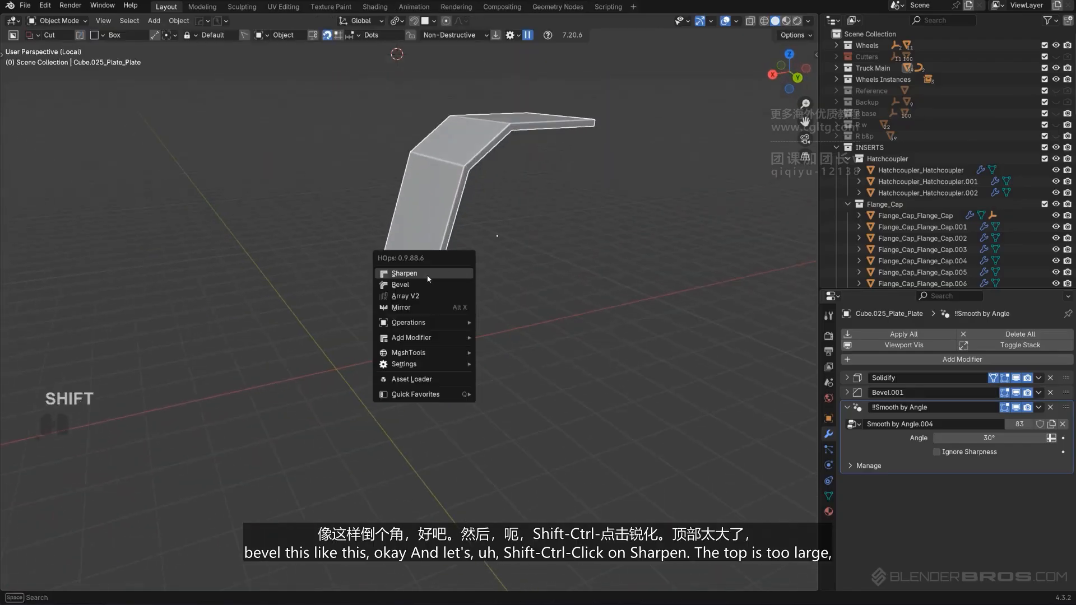
{"action": "left_click", "coordinate": [428, 277], "text": "ctrl+shift"}
From the top orthographic view, cut off the plate's overlong top end with a box cutter about 0.931 by 1.700.
{"action": "mouse_move", "coordinate": [475, 236]}
{"action": "middle_mouse_down"}
{"action": "mouse_move", "coordinate": [481, 352]}
{"action": "mouse_move", "coordinate": [490, 297]}
{"action": "middle_mouse_up"}
{"action": "key", "text": "KP_5"}
{"action": "mouse_move", "coordinate": [484, 263]}
{"action": "left_mouse_down"}
{"action": "mouse_move", "coordinate": [574, 449]}
{"action": "mouse_move", "coordinate": [612, 495]}
{"action": "left_mouse_up"}
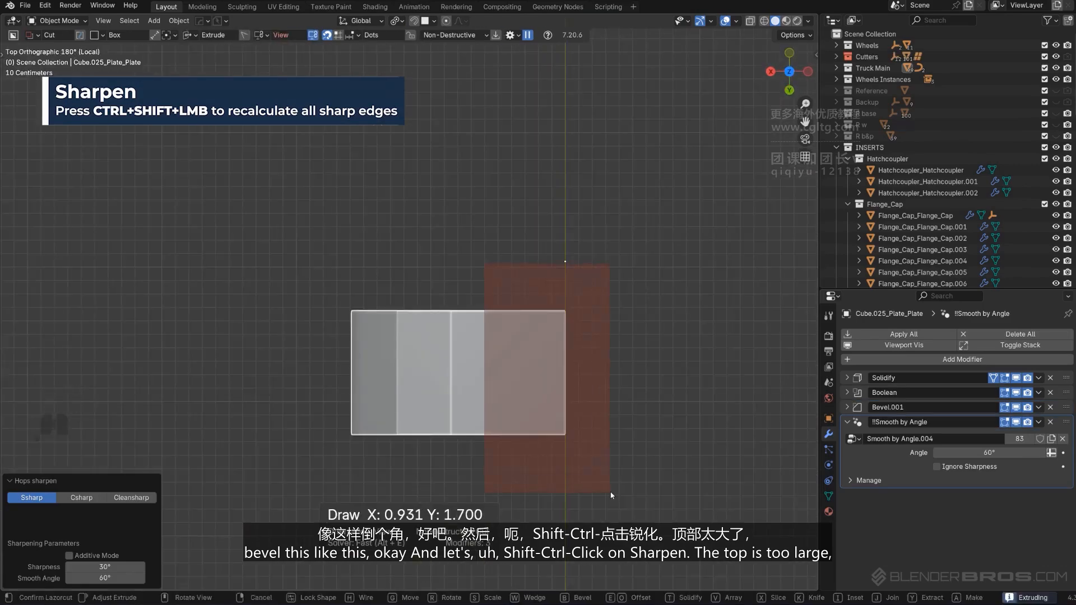
{"action": "key", "text": "space"}
{"action": "middle_click_drag", "start_coordinate": [612, 495], "coordinate": [638, 247]}
{"action": "key", "text": "KP_5"}
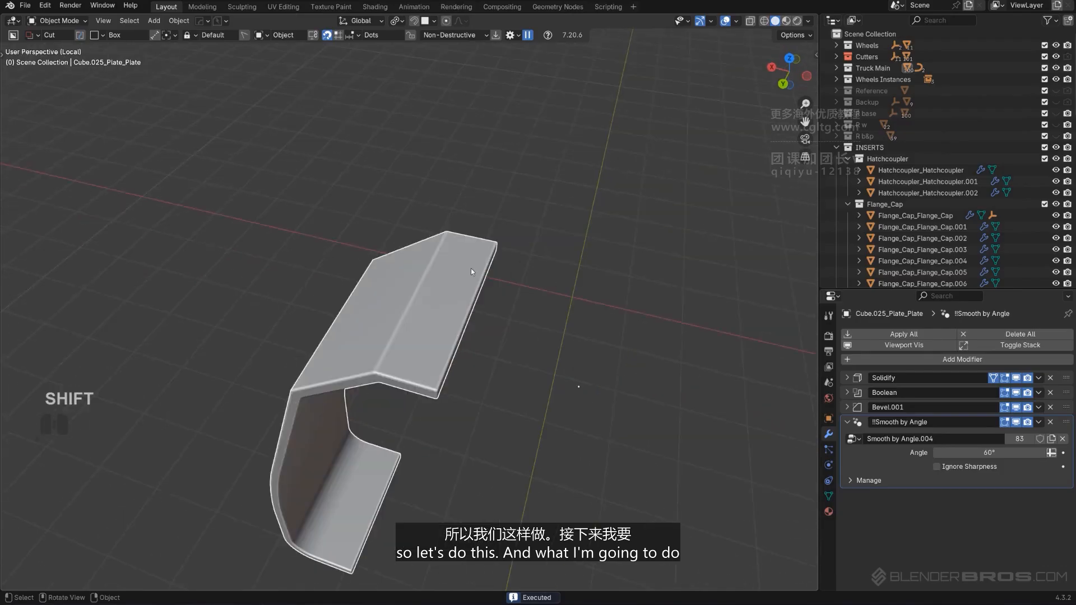
Cut a rectangular notch into the plate's top end, leaving a tab at each side.
{"action": "left_click_drag", "start_coordinate": [475, 257], "coordinate": [473, 372]}
{"action": "key", "text": "space"}
{"action": "middle_click_drag", "start_coordinate": [472, 372], "coordinate": [404, 355]}
Apply the first Boolean modifier in the plate's stack, keeping Boolean.001 live.
{"action": "key", "text": "Tab"}
{"action": "key", "text": "Tab"}
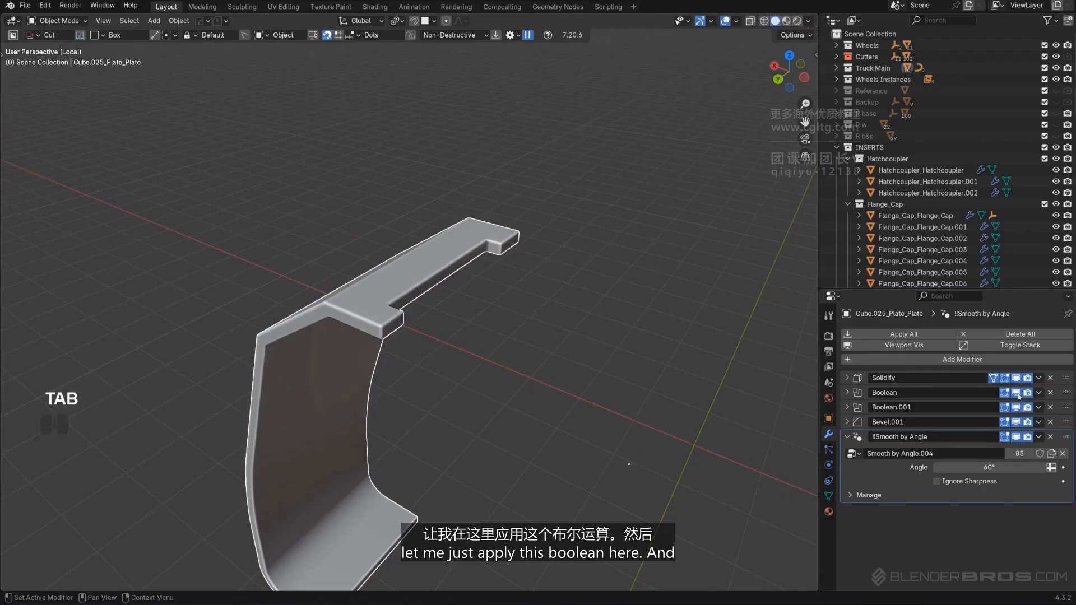
{"action": "left_click", "coordinate": [1038, 392]}
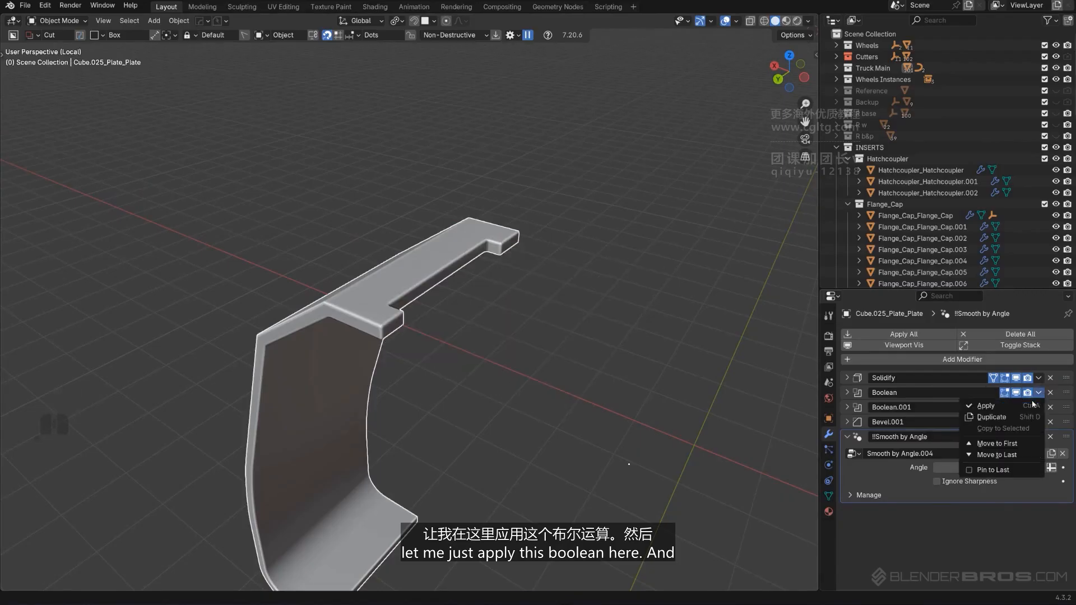
{"action": "left_click", "coordinate": [991, 408]}
Extrude the end of the plate's top tabs down about 0.08 m along Z, and leave local view.
{"action": "key", "text": "Tab"}
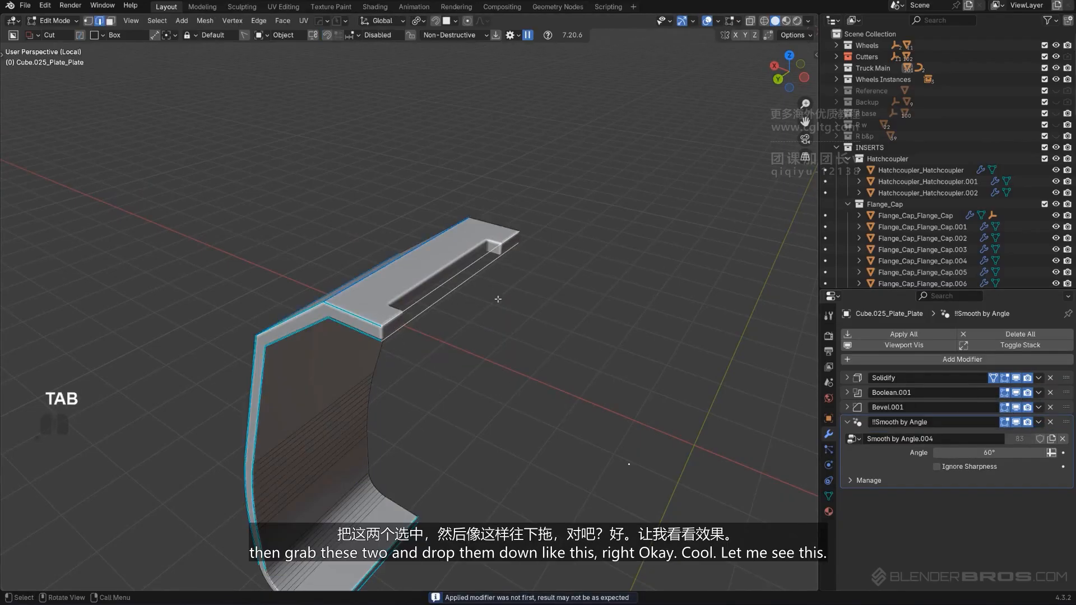
{"action": "key", "text": "e"}
{"action": "key", "text": "z"}
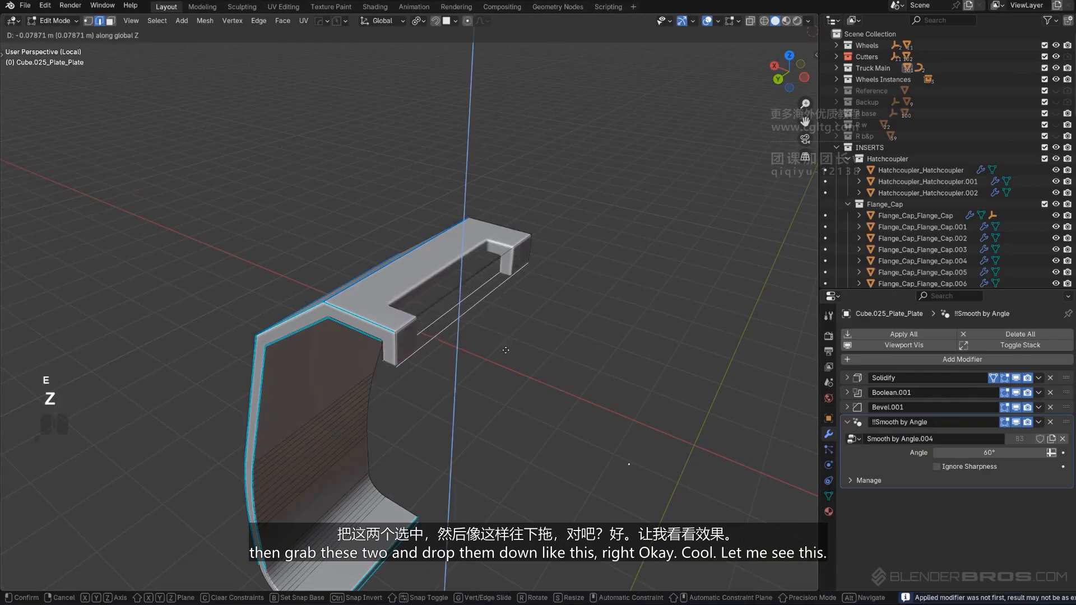
{"action": "left_click", "coordinate": [506, 353]}
{"action": "key", "text": "Tab"}
{"action": "middle_click_drag", "start_coordinate": [506, 353], "coordinate": [456, 372]}
{"action": "key", "text": "slash"}
{"action": "scroll", "coordinate": [498, 331], "scroll_direction": "down", "scroll_amount": 3}
{"action": "scroll", "coordinate": [497, 332], "scroll_direction": "up", "scroll_amount": 3}
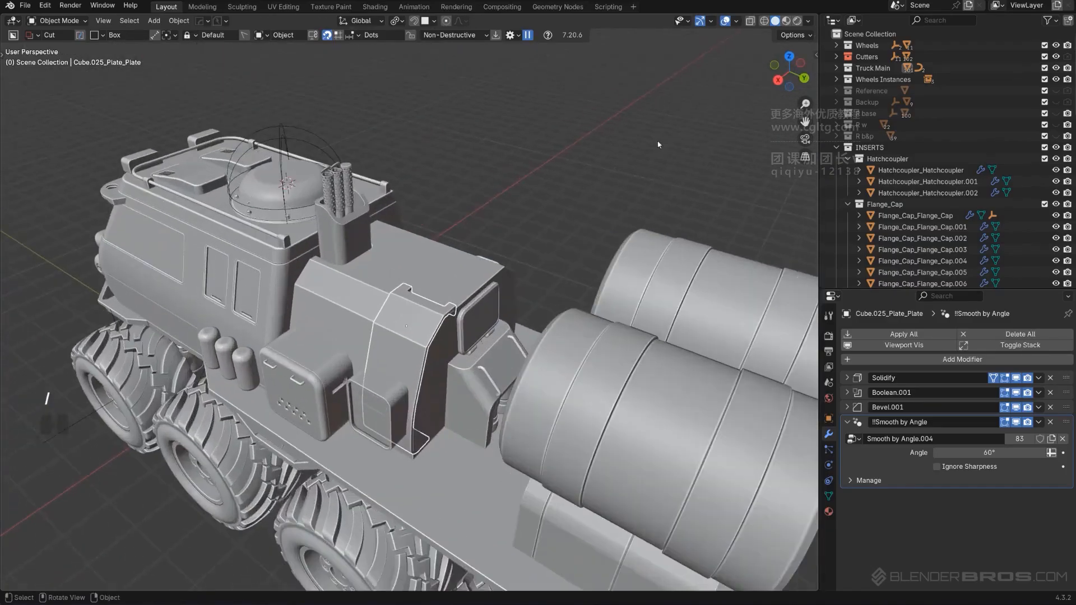
Scale the plate to 1.065 on every axis except Y.
{"action": "left_click", "coordinate": [651, 156]}
{"action": "middle_click_drag", "start_coordinate": [652, 156], "coordinate": [504, 247]}
{"action": "middle_click_drag", "start_coordinate": [493, 336], "coordinate": [422, 340], "text": "shift"}
{"action": "left_click", "coordinate": [348, 318]}
{"action": "key", "text": "s"}
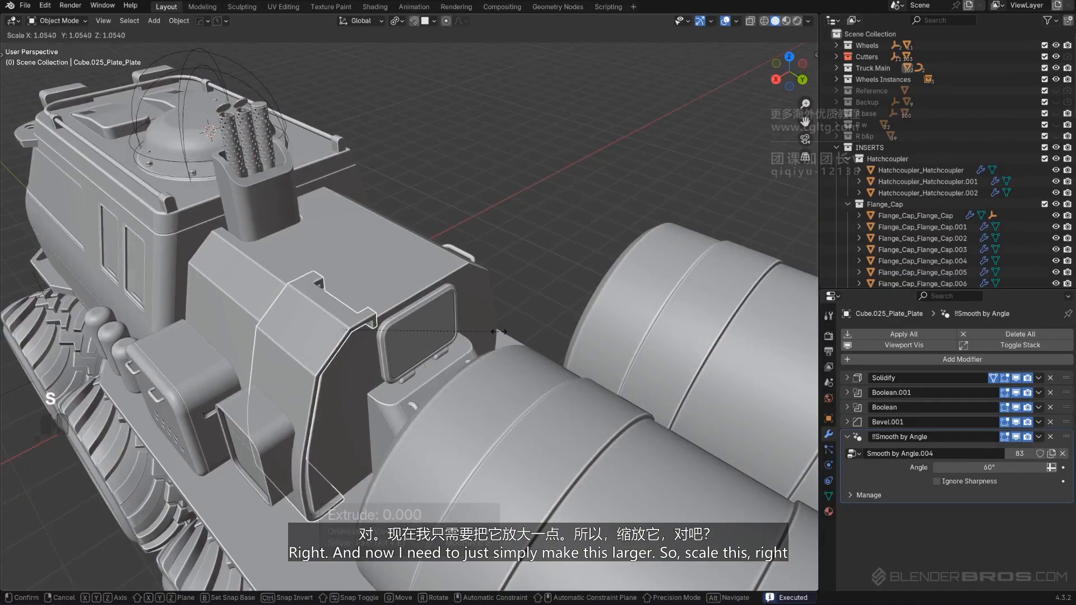
{"action": "key", "text": "shift+y"}
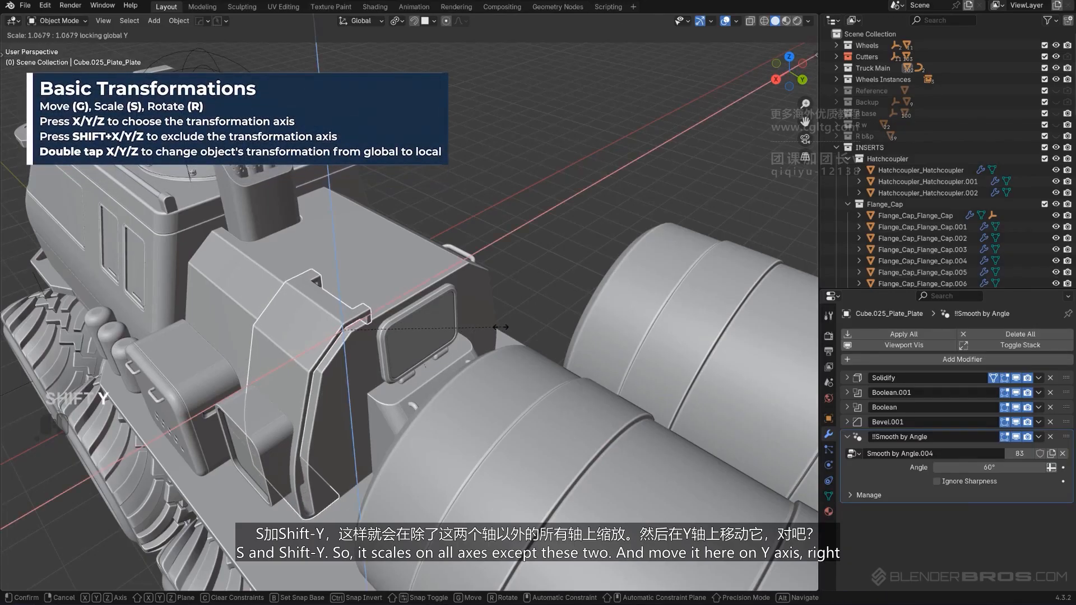
{"action": "left_click", "coordinate": [500, 327]}
Move the plate about -0.097 m along Y on the truck body.
{"action": "middle_click_drag", "start_coordinate": [431, 359], "coordinate": [463, 359]}
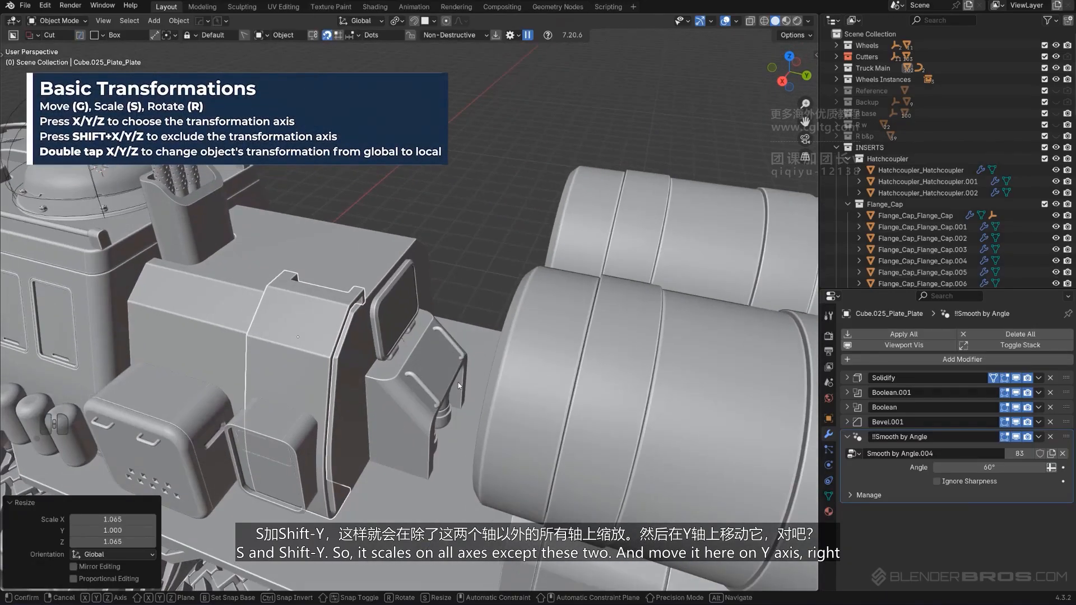
{"action": "key", "text": "g"}
{"action": "key", "text": "x"}
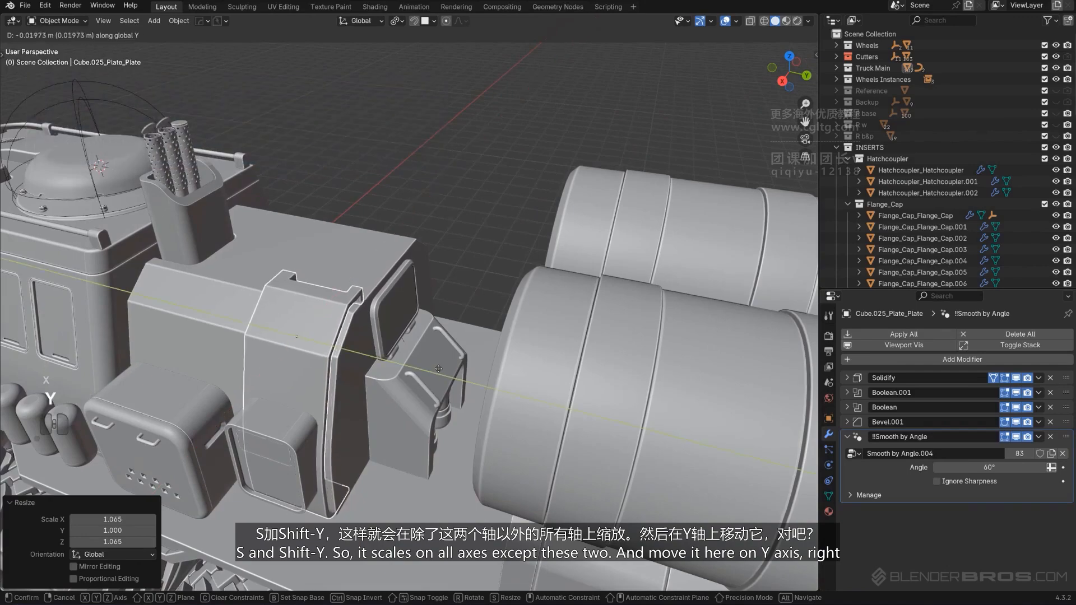
{"action": "left_click", "coordinate": [435, 363]}
Examine how the plate's lower edge and sides fit against the truck body and side compartment.
{"action": "scroll", "coordinate": [434, 363], "scroll_direction": "down", "scroll_amount": 4}
{"action": "middle_click_drag", "start_coordinate": [435, 363], "coordinate": [516, 303]}
{"action": "scroll", "coordinate": [423, 305], "scroll_direction": "up", "scroll_amount": 2}
{"action": "scroll", "coordinate": [492, 275], "scroll_direction": "up", "scroll_amount": 4}
{"action": "scroll", "coordinate": [498, 291], "scroll_direction": "up", "scroll_amount": 3}
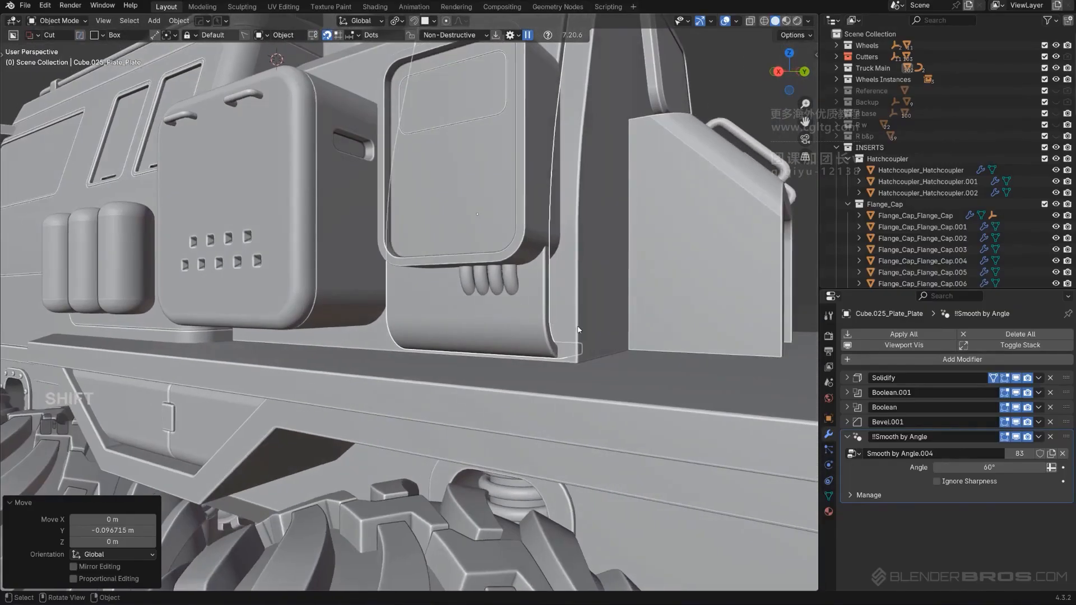
{"action": "left_click", "coordinate": [584, 329]}
{"action": "scroll", "coordinate": [604, 333], "scroll_direction": "down", "scroll_amount": 2}
{"action": "middle_click_drag", "start_coordinate": [616, 332], "coordinate": [529, 322], "text": "shift"}
{"action": "scroll", "coordinate": [604, 331], "scroll_direction": "down", "scroll_amount": 2}
{"action": "scroll", "coordinate": [636, 329], "scroll_direction": "down", "scroll_amount": 3}
{"action": "scroll", "coordinate": [594, 352], "scroll_direction": "up", "scroll_amount": 2}
Add an Array modifier to the plate with 2 copies side by side along Y at an offset of about -0.982.
{"action": "left_click", "coordinate": [516, 311]}
{"action": "scroll", "coordinate": [536, 323], "scroll_direction": "up", "scroll_amount": 2}
{"action": "key", "text": "q"}
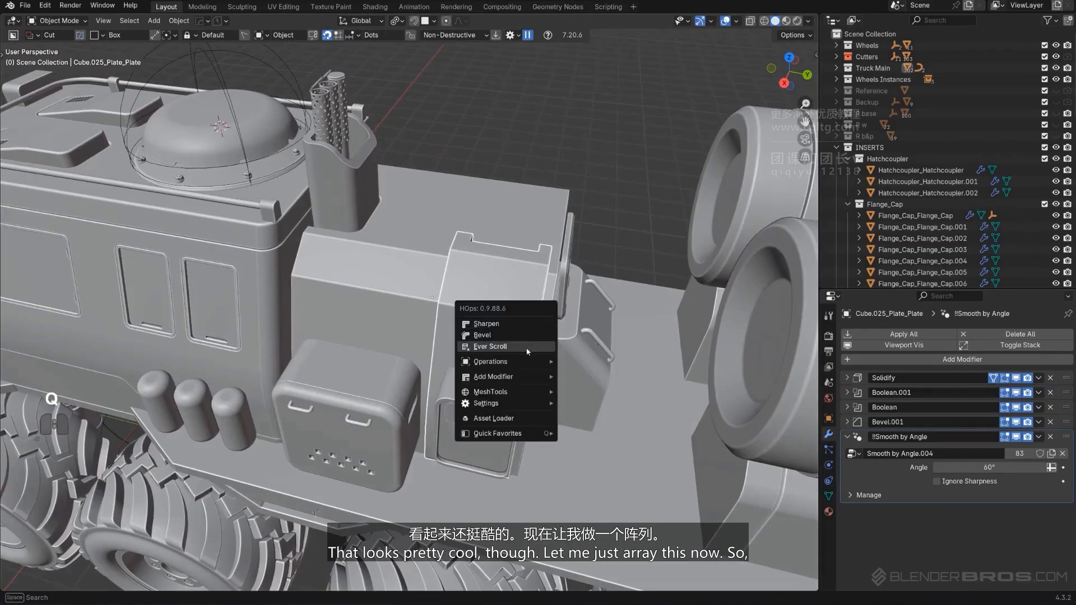
{"action": "mouse_move", "coordinate": [525, 374]}
{"action": "left_click", "coordinate": [580, 398]}
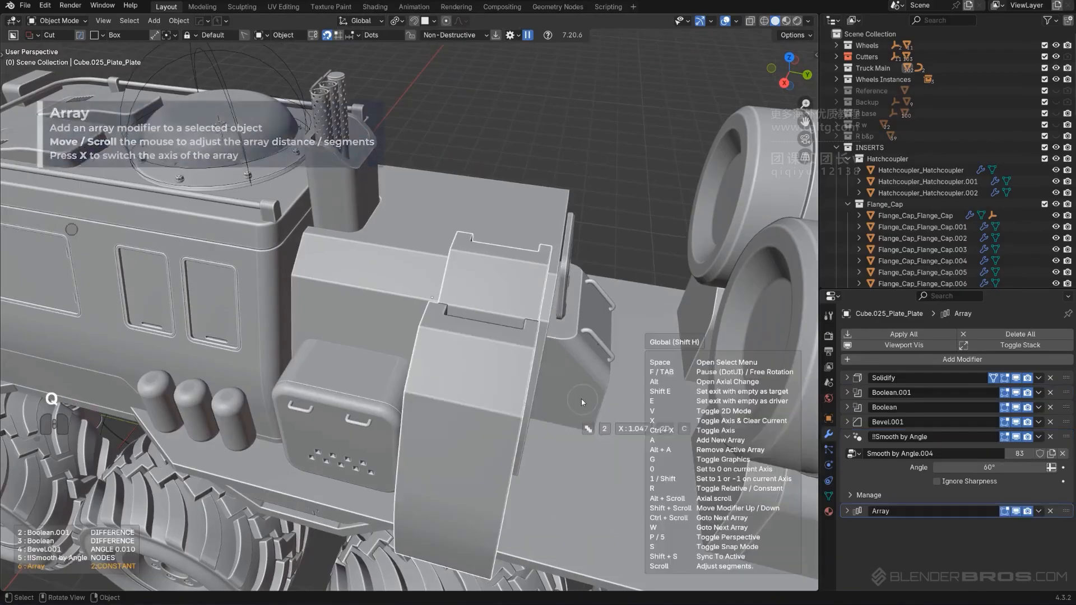
{"action": "key", "text": "x"}
{"action": "key", "text": "y"}
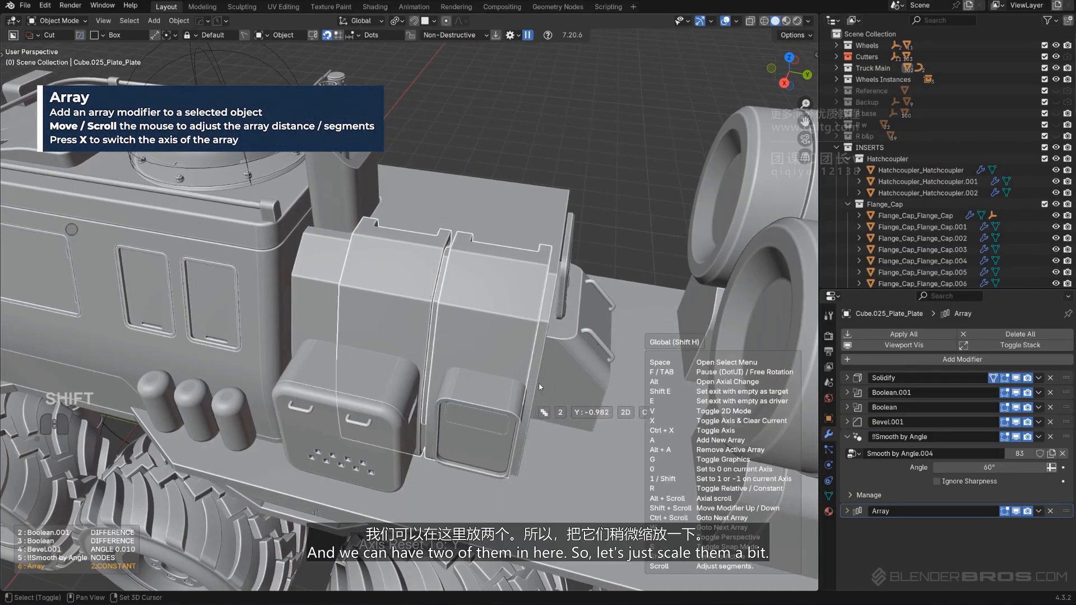
{"action": "left_click", "coordinate": [540, 385]}
{"action": "scroll", "coordinate": [524, 354], "scroll_direction": "up", "scroll_amount": 3}
{"action": "middle_click_drag", "start_coordinate": [521, 347], "coordinate": [545, 367]}
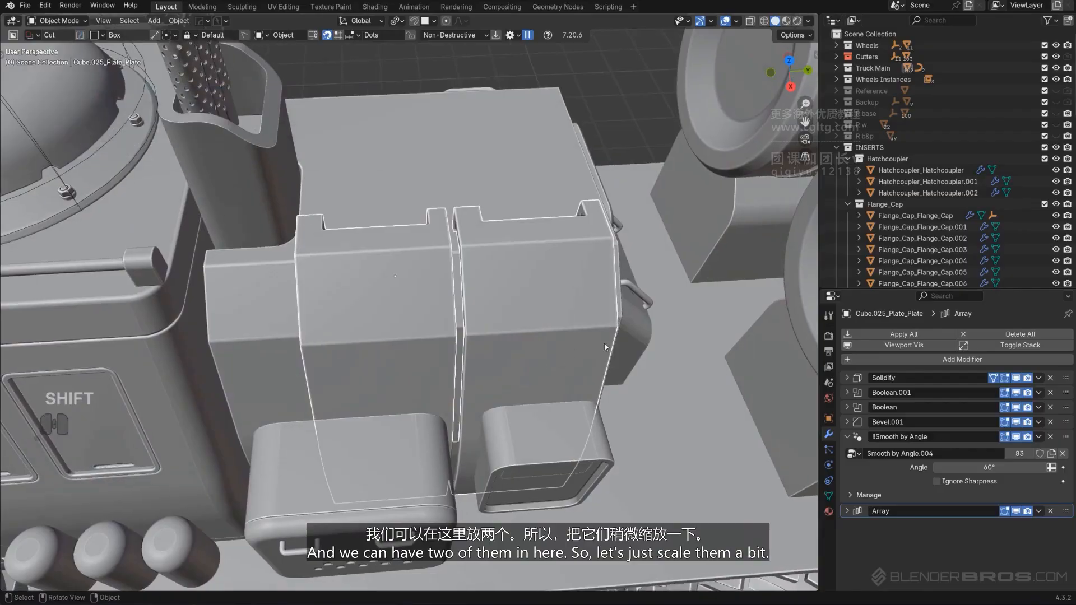
Scale the arrayed plates to 0.919 along Y and move them about 0.036 m along Y.
{"action": "key", "text": "s"}
{"action": "key", "text": "y"}
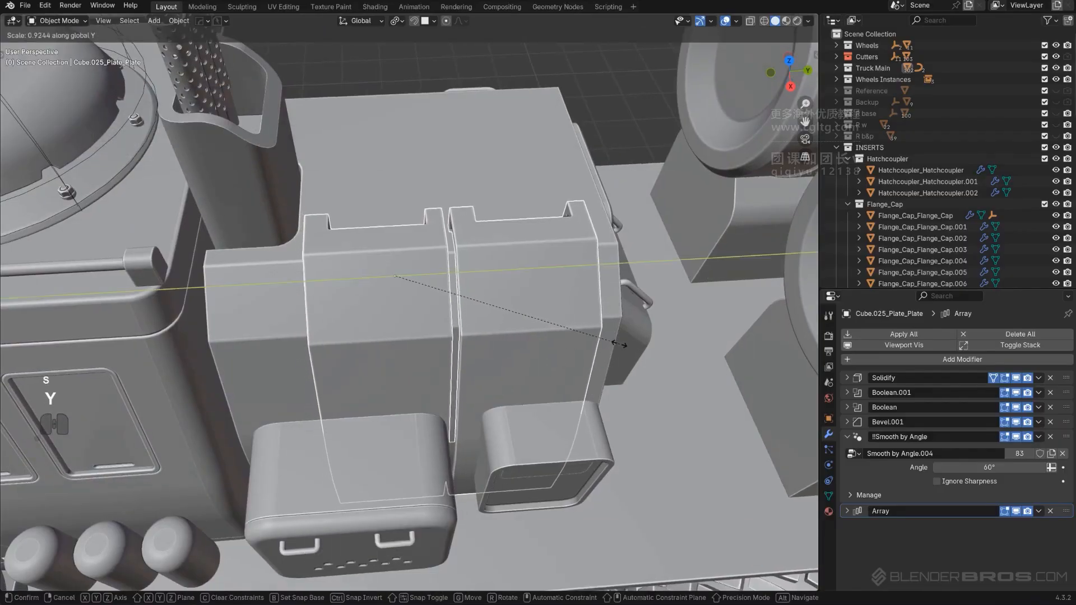
{"action": "left_click", "coordinate": [618, 342]}
{"action": "key", "text": "g"}
{"action": "key", "text": "y"}
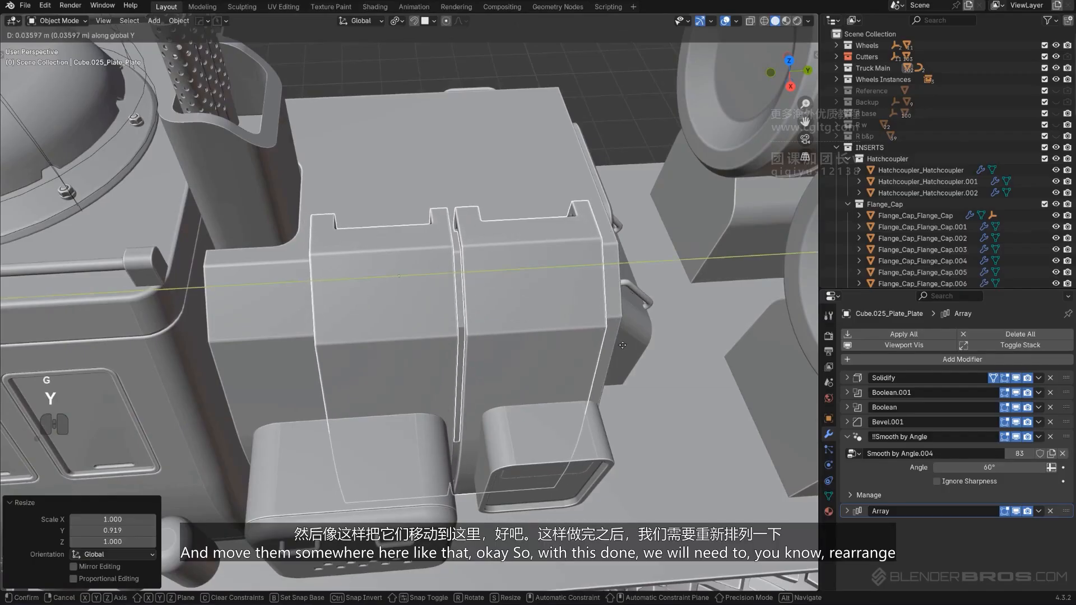
{"action": "left_click", "coordinate": [621, 343]}
{"action": "scroll", "coordinate": [567, 328], "scroll_direction": "down", "scroll_amount": 5}
{"action": "middle_click_drag", "start_coordinate": [567, 328], "coordinate": [532, 246]}
{"action": "left_click", "coordinate": [535, 247], "text": "shift"}
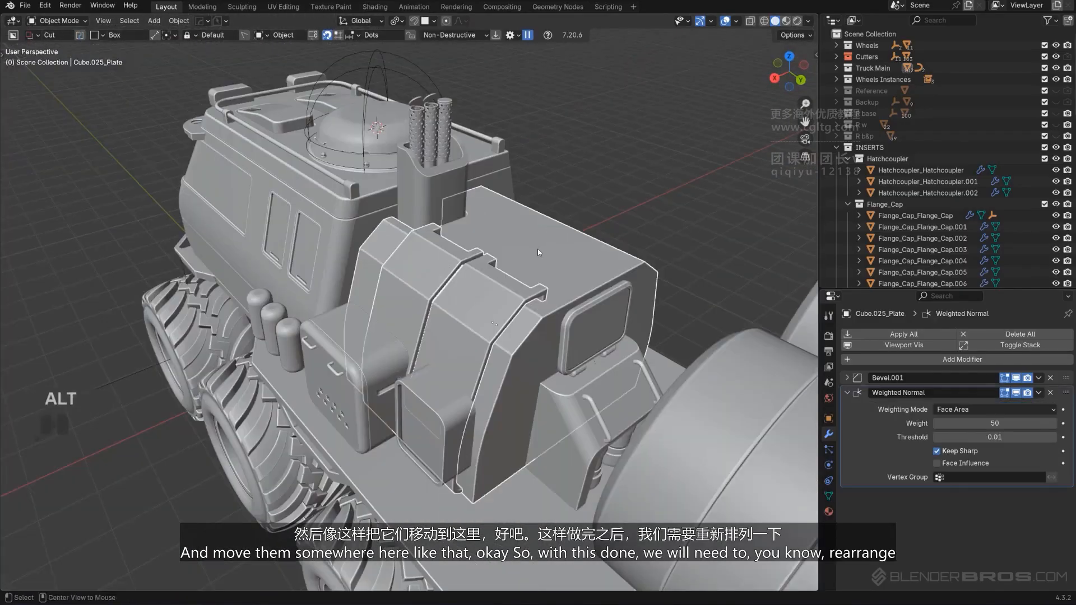
{"action": "key", "text": "alt+x"}
{"action": "right_click", "coordinate": [594, 269]}
Narrow the cover plate by scaling its whole mesh to 0.807 along Y in Edit Mode.
{"action": "middle_click_drag", "start_coordinate": [672, 206], "coordinate": [526, 317]}
{"action": "scroll", "coordinate": [527, 316], "scroll_direction": "down", "scroll_amount": 2}
{"action": "middle_click_drag", "start_coordinate": [526, 317], "coordinate": [703, 269], "text": "shift"}
{"action": "left_click", "coordinate": [436, 240]}
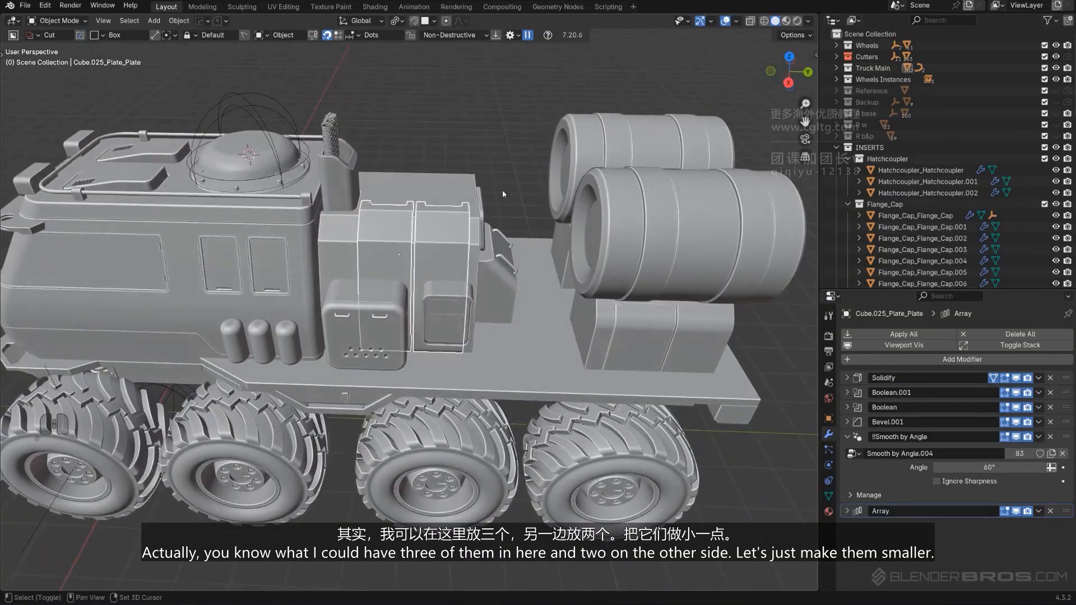
{"action": "scroll", "coordinate": [499, 193], "scroll_direction": "up", "scroll_amount": 2}
{"action": "middle_click_drag", "start_coordinate": [429, 185], "coordinate": [530, 385], "text": "shift"}
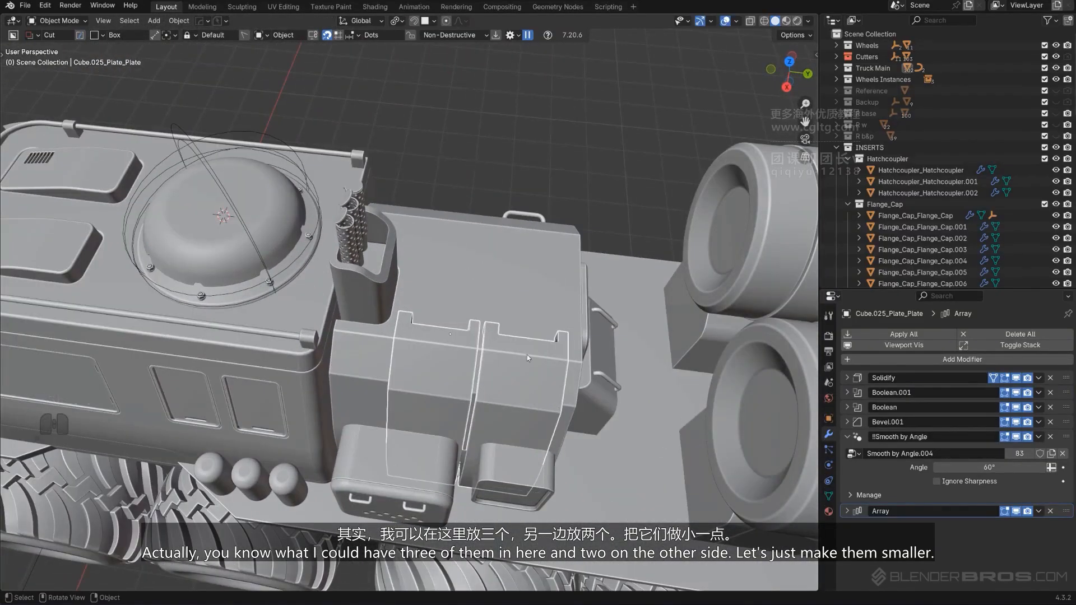
{"action": "key", "text": "Tab"}
{"action": "key", "text": "a"}
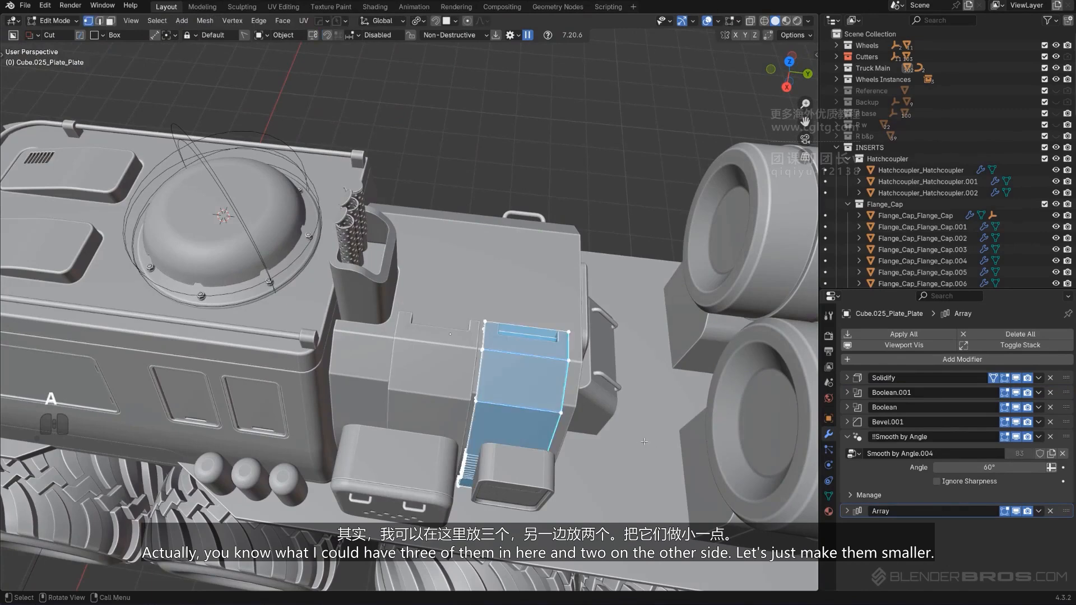
{"action": "key", "text": "s"}
{"action": "key", "text": "y"}
{"action": "left_click", "coordinate": [626, 438]}
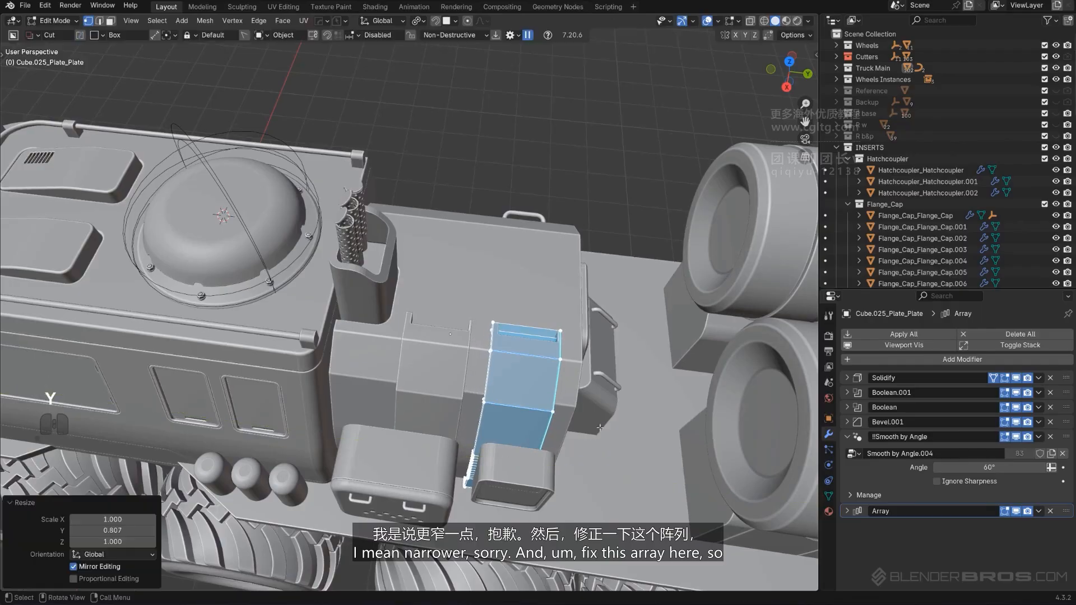
{"action": "key", "text": "Tab"}
Adjust the plate's array to 3 copies with a constant offset, spaced closely along the side of the cab box.
{"action": "key", "text": "q"}
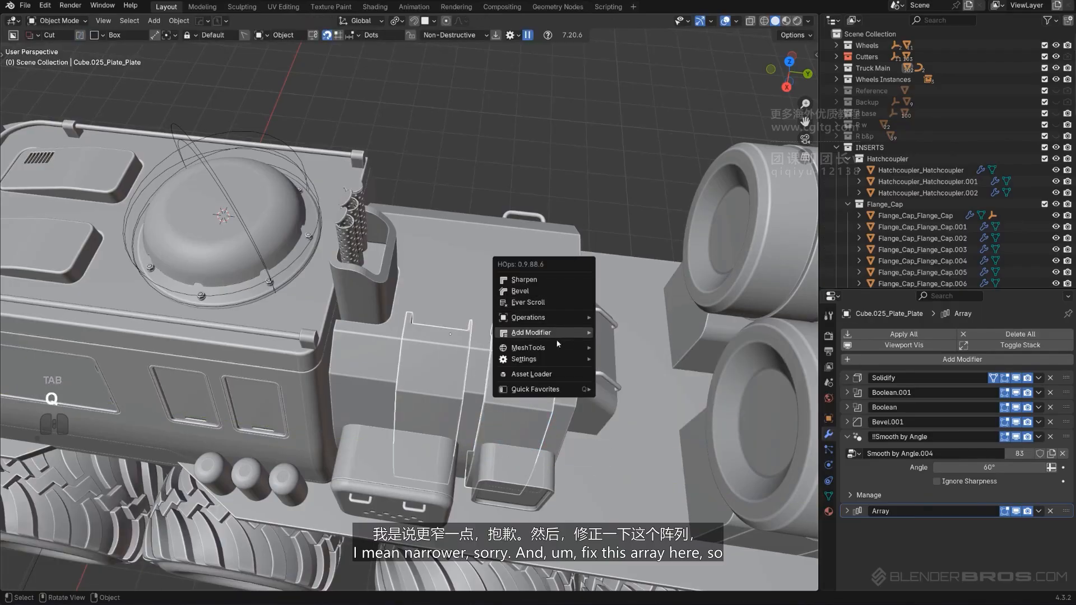
{"action": "mouse_move", "coordinate": [537, 334]}
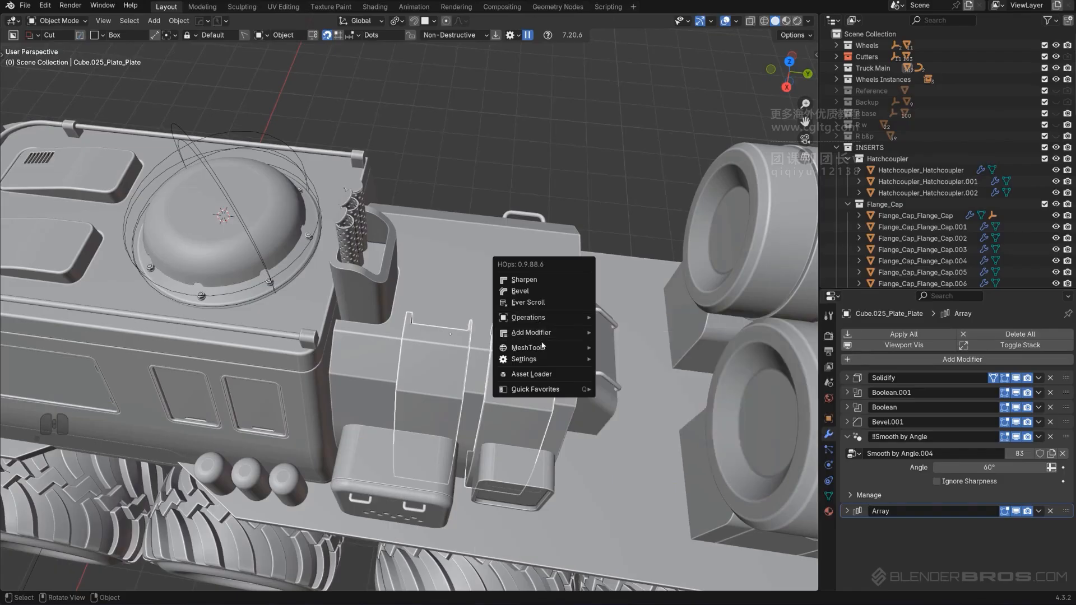
{"action": "left_click", "coordinate": [631, 358]}
{"action": "key", "text": "shift"}
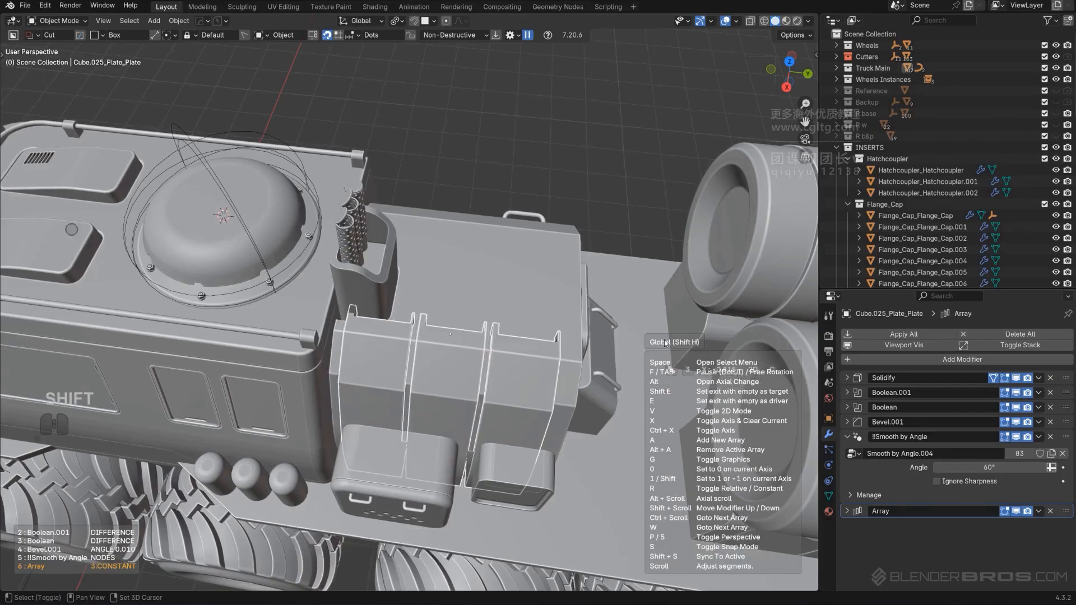
{"action": "left_click", "coordinate": [681, 351]}
Isolate the rear cab box in local view with its mesh open in Edit Mode.
{"action": "scroll", "coordinate": [572, 336], "scroll_direction": "up", "scroll_amount": 2}
{"action": "middle_click_drag", "start_coordinate": [560, 314], "coordinate": [297, 256]}
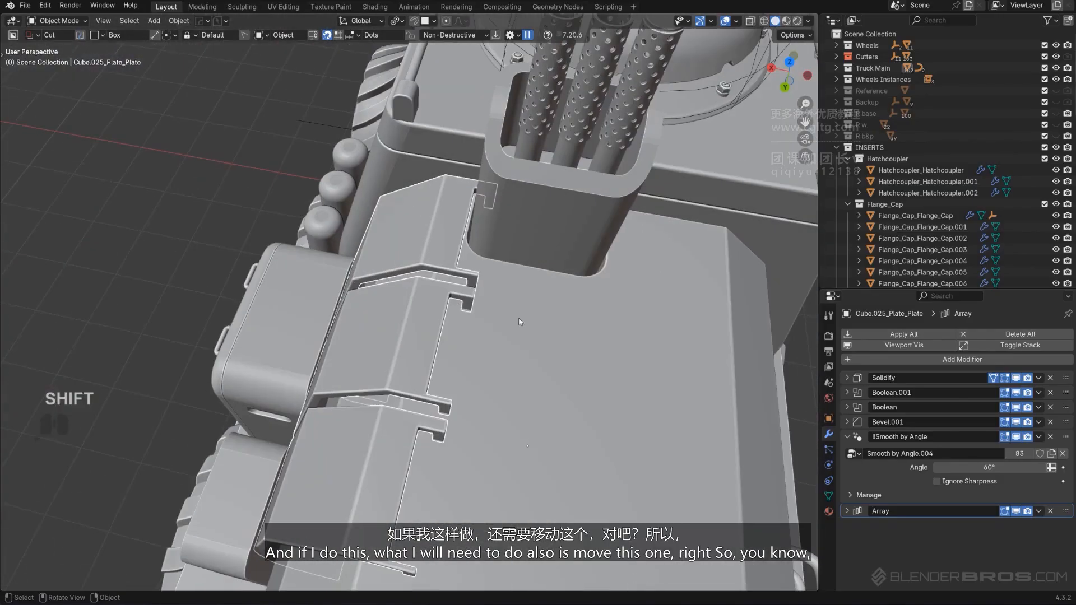
{"action": "left_click", "coordinate": [530, 342]}
{"action": "scroll", "coordinate": [539, 364], "scroll_direction": "down", "scroll_amount": 2}
{"action": "middle_click_drag", "start_coordinate": [538, 365], "coordinate": [373, 300]}
{"action": "key", "text": "Tab"}
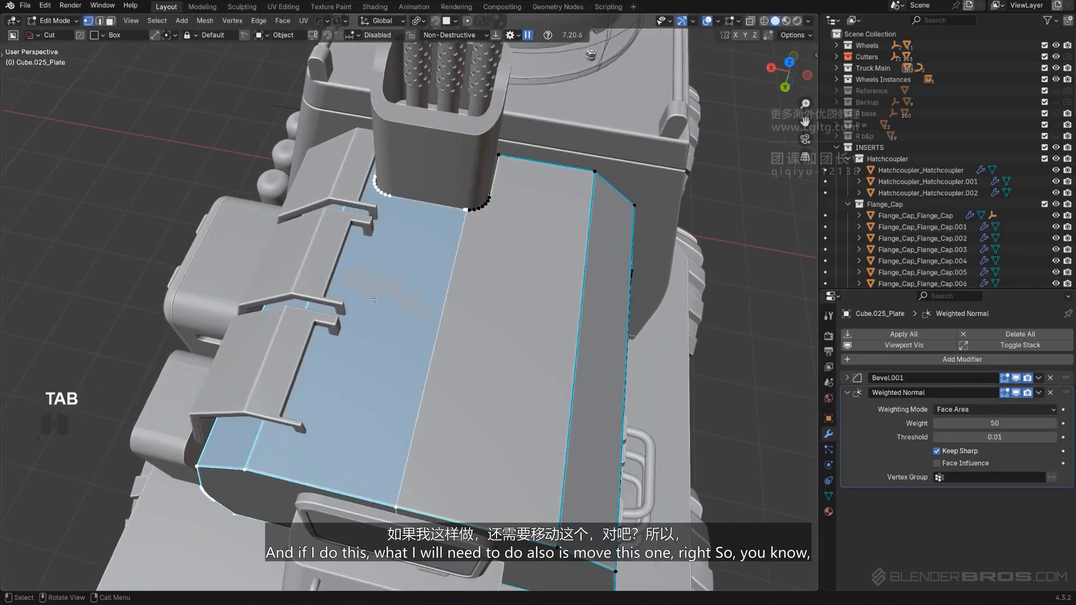
{"action": "key", "text": "KP_Divide"}
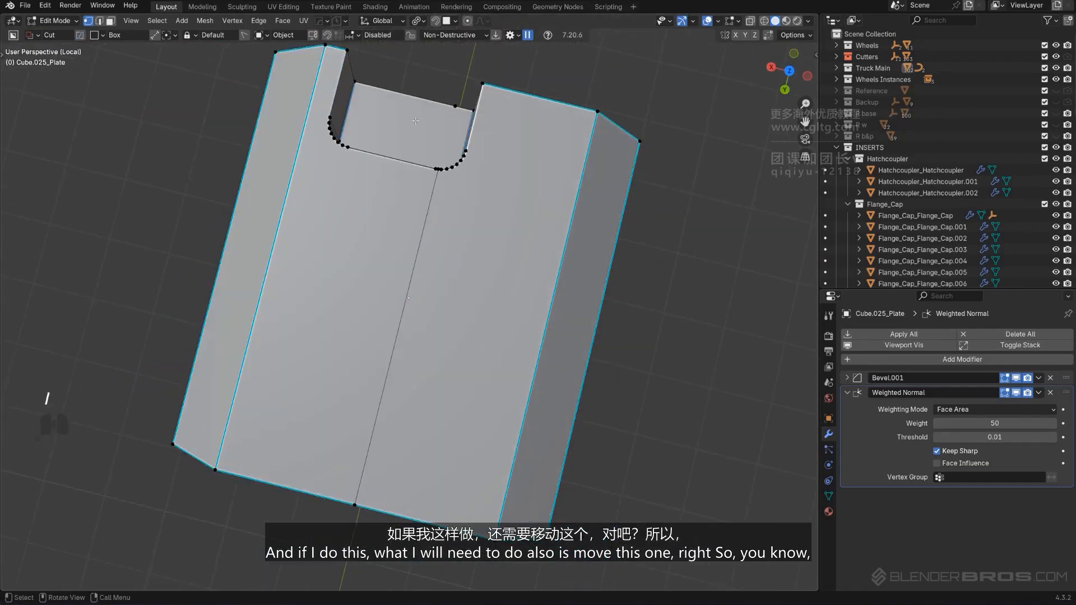
Select all faces of the exhaust notch in the box and move them -0.186 m along X.
{"action": "left_click", "coordinate": [431, 141]}
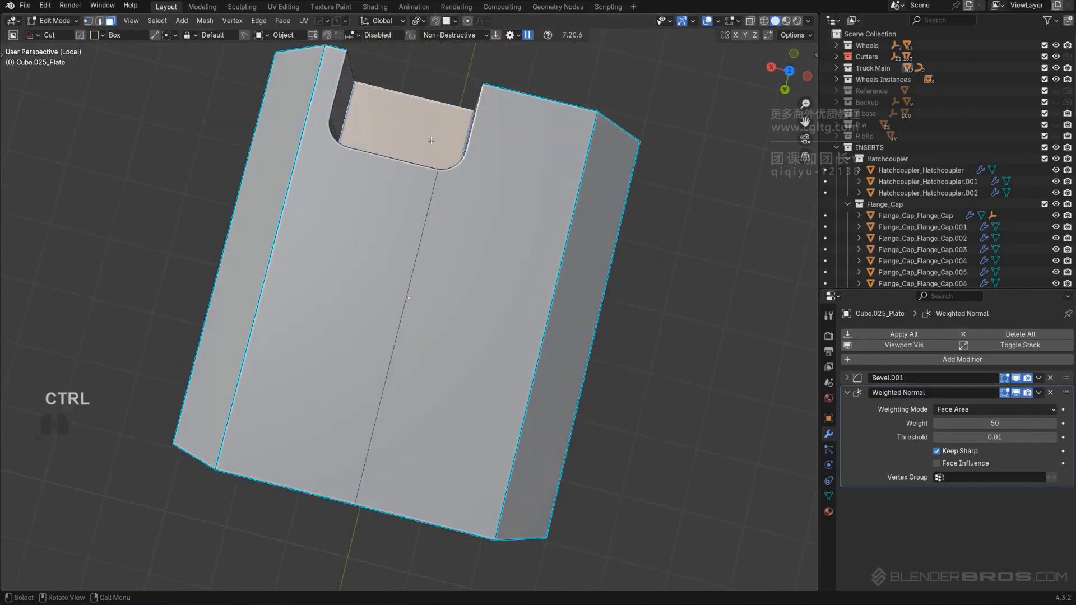
{"action": "middle_click_drag", "start_coordinate": [432, 140], "coordinate": [494, 198]}
{"action": "left_click", "coordinate": [429, 117], "text": "ctrl"}
{"action": "left_click", "coordinate": [429, 117], "text": "ctrl"}
{"action": "left_click", "coordinate": [359, 101], "text": "ctrl"}
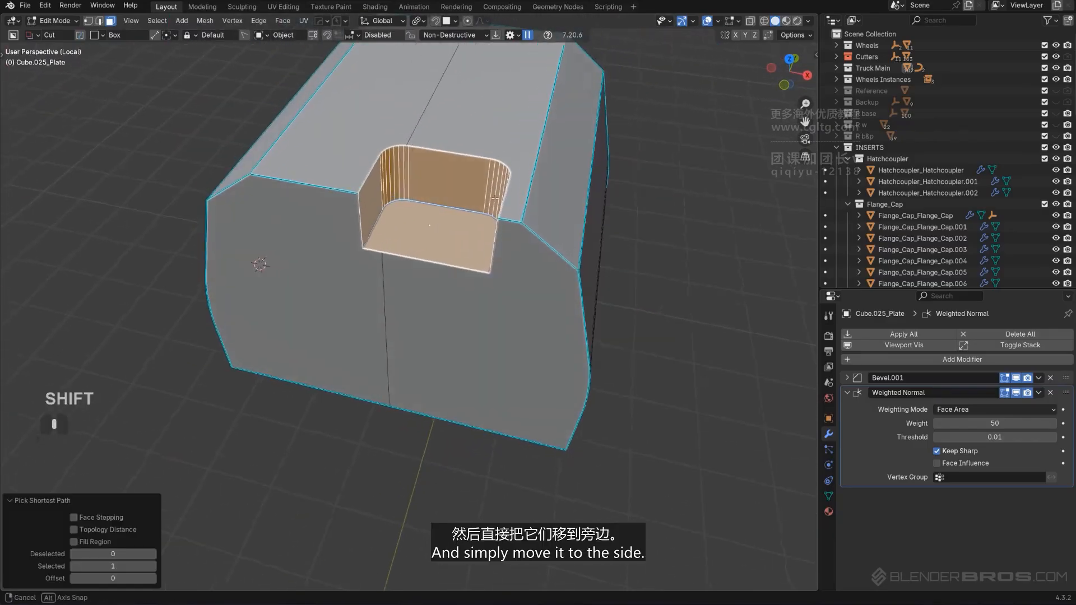
{"action": "key", "text": "g"}
{"action": "key", "text": "x"}
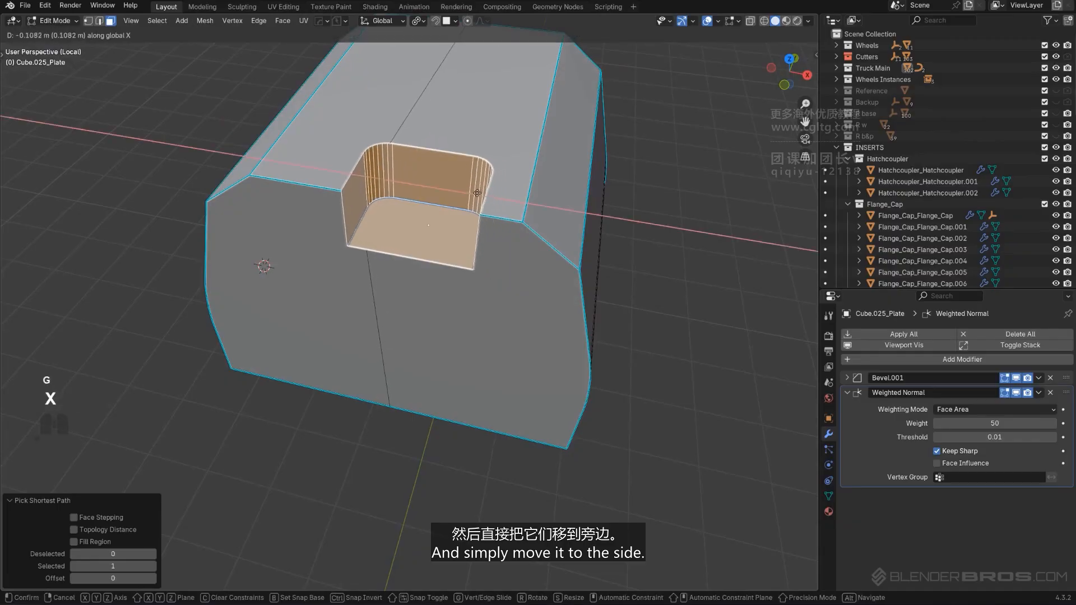
{"action": "left_click", "coordinate": [468, 189]}
Knife-cut a new lengthwise line through the box and its notch from an orthographic top view.
{"action": "middle_click_drag", "start_coordinate": [448, 168], "coordinate": [472, 170]}
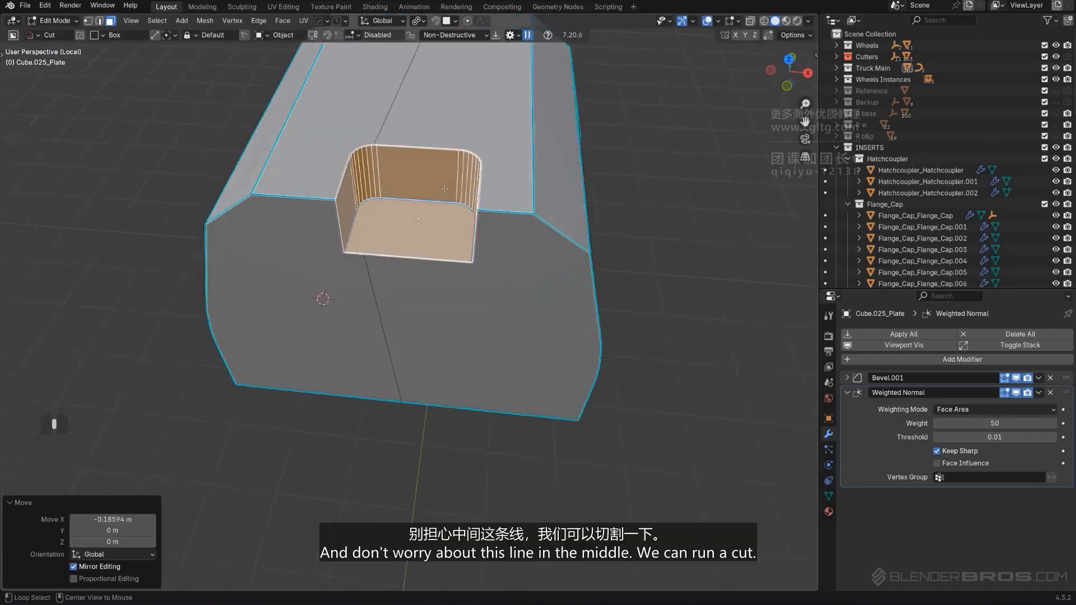
{"action": "middle_click_drag", "start_coordinate": [416, 106], "coordinate": [443, 182], "text": "alt"}
{"action": "key", "text": "KP_5"}
{"action": "scroll", "coordinate": [452, 200], "scroll_direction": "down", "scroll_amount": 5}
{"action": "key", "text": "Tab"}
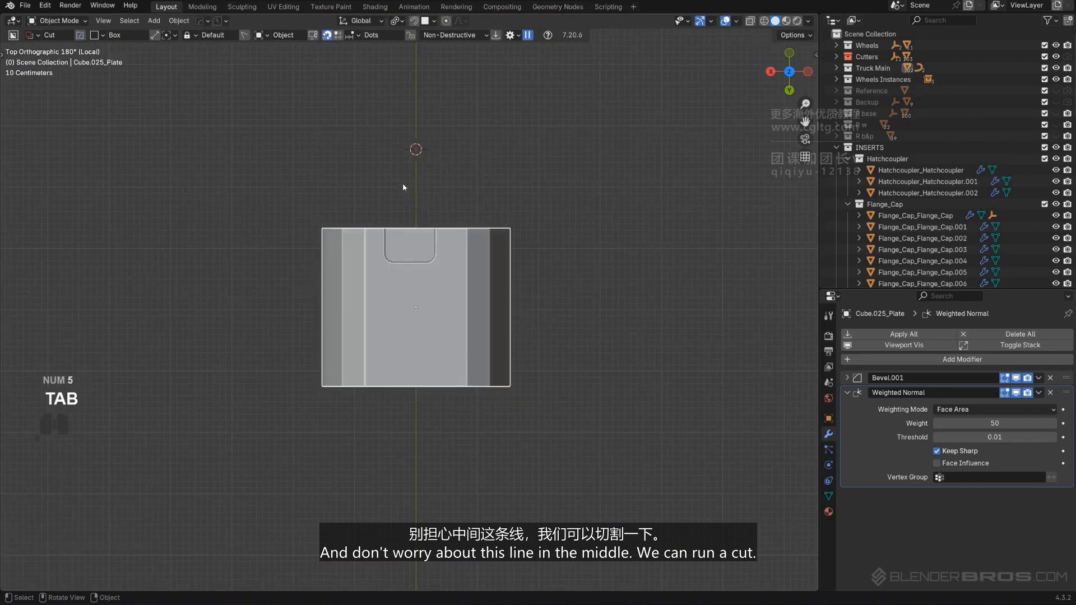
{"action": "mouse_move", "coordinate": [401, 182]}
{"action": "left_mouse_down"}
{"action": "mouse_move", "coordinate": [516, 428]}
{"action": "mouse_move", "coordinate": [574, 451]}
{"action": "left_mouse_up"}
{"action": "key", "text": "k"}
{"action": "key", "text": "space"}
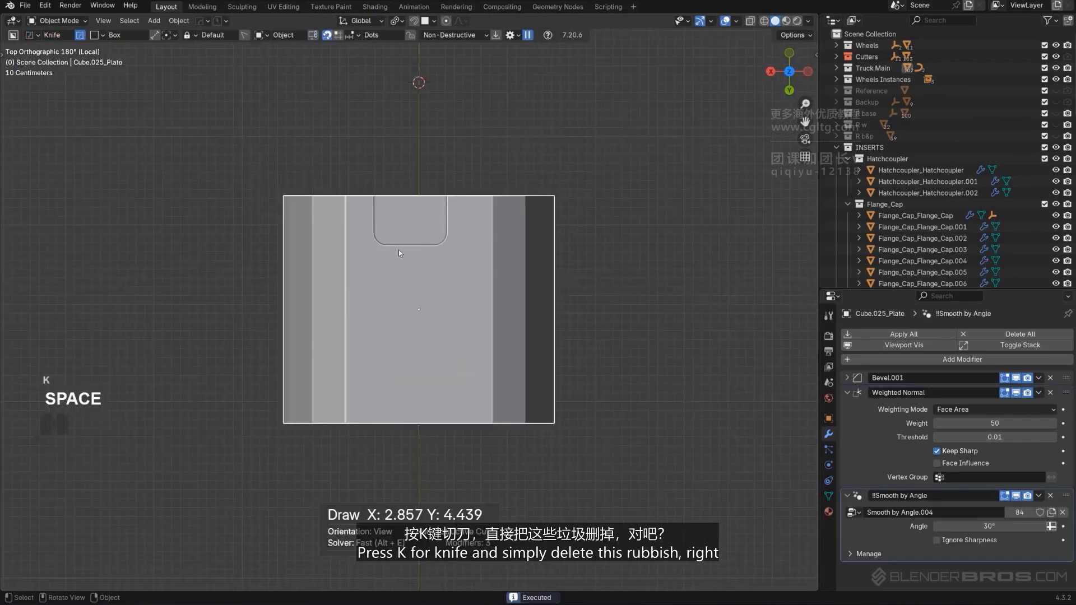
Dissolve the old middle edges on the box's top and end faces.
{"action": "key", "text": "Tab"}
{"action": "middle_click_drag", "start_coordinate": [399, 250], "coordinate": [417, 264]}
{"action": "key", "text": "x"}
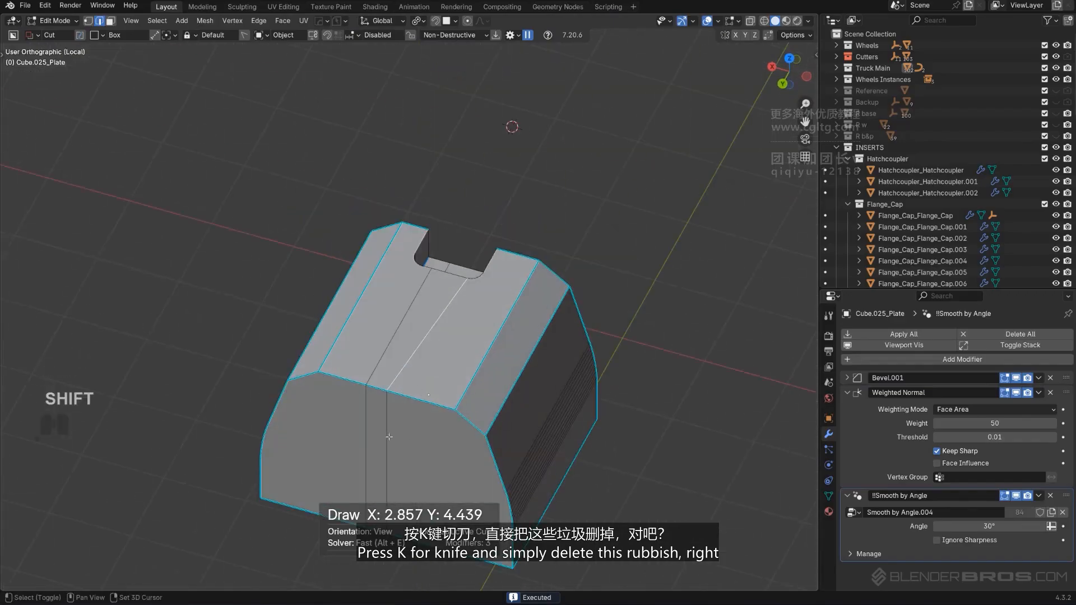
{"action": "left_click", "coordinate": [389, 433], "text": "shift"}
{"action": "key", "text": "x"}
{"action": "left_click", "coordinate": [390, 486]}
Dissolve the old middle edge on the box's underside and return to the full truck in Object Mode.
{"action": "middle_click_drag", "start_coordinate": [396, 463], "coordinate": [451, 154]}
{"action": "left_click", "coordinate": [430, 327]}
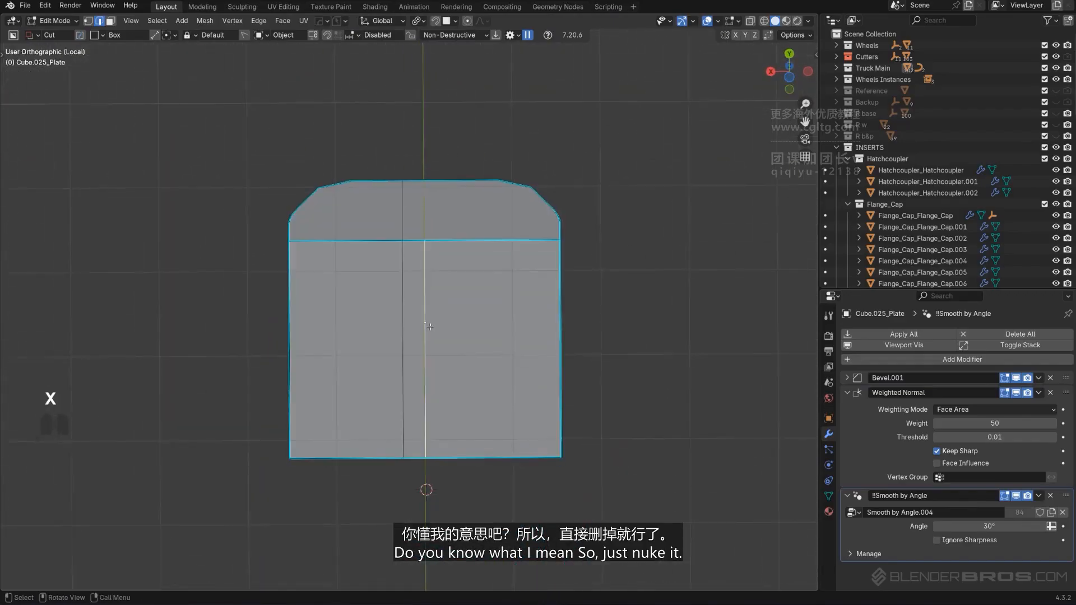
{"action": "key", "text": "x"}
{"action": "left_click", "coordinate": [429, 326]}
{"action": "key", "text": "KP_5"}
{"action": "middle_click_drag", "start_coordinate": [443, 249], "coordinate": [610, 397]}
{"action": "scroll", "coordinate": [610, 397], "scroll_direction": "down", "scroll_amount": 3}
{"action": "key", "text": "Tab"}
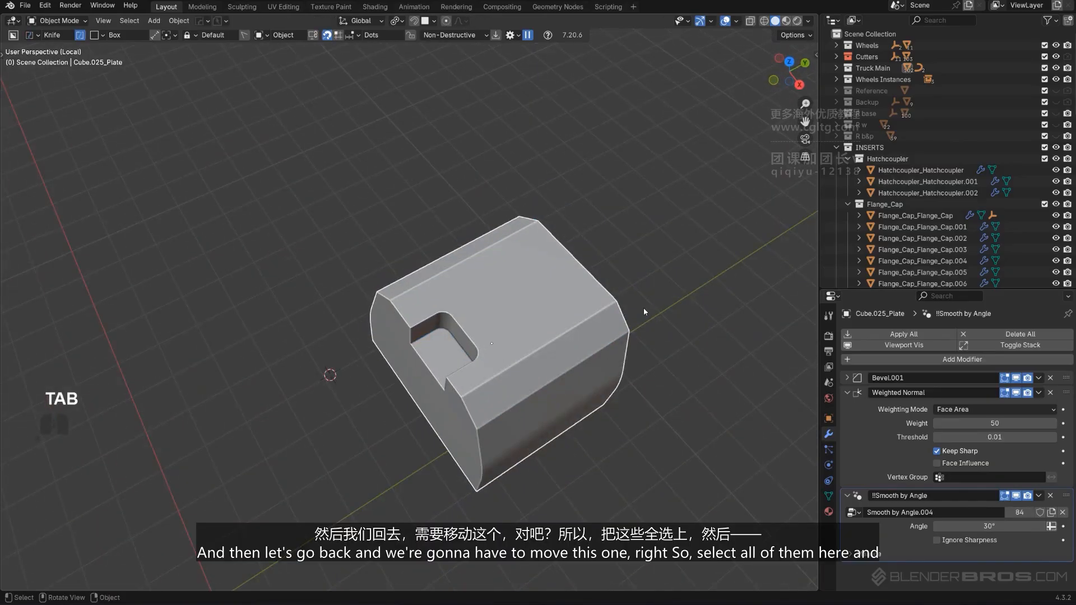
{"action": "key", "text": "KP_Divide"}
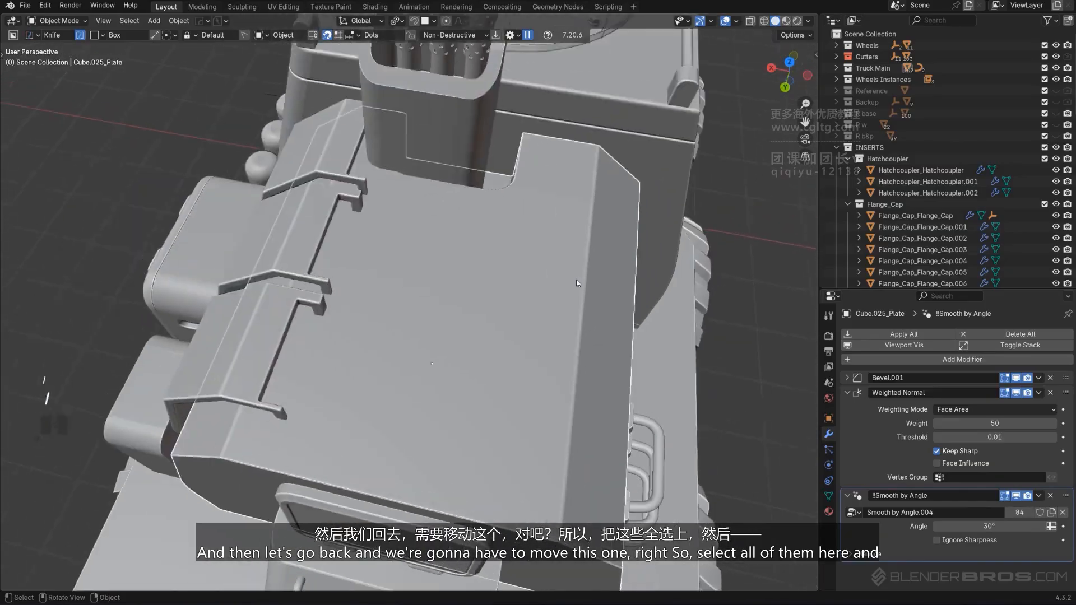
Select the exhaust housing with its pipes and caps and move them along X into the shifted notch.
{"action": "middle_click_drag", "start_coordinate": [519, 337], "coordinate": [391, 258], "text": "shift"}
{"action": "left_click", "coordinate": [390, 258]}
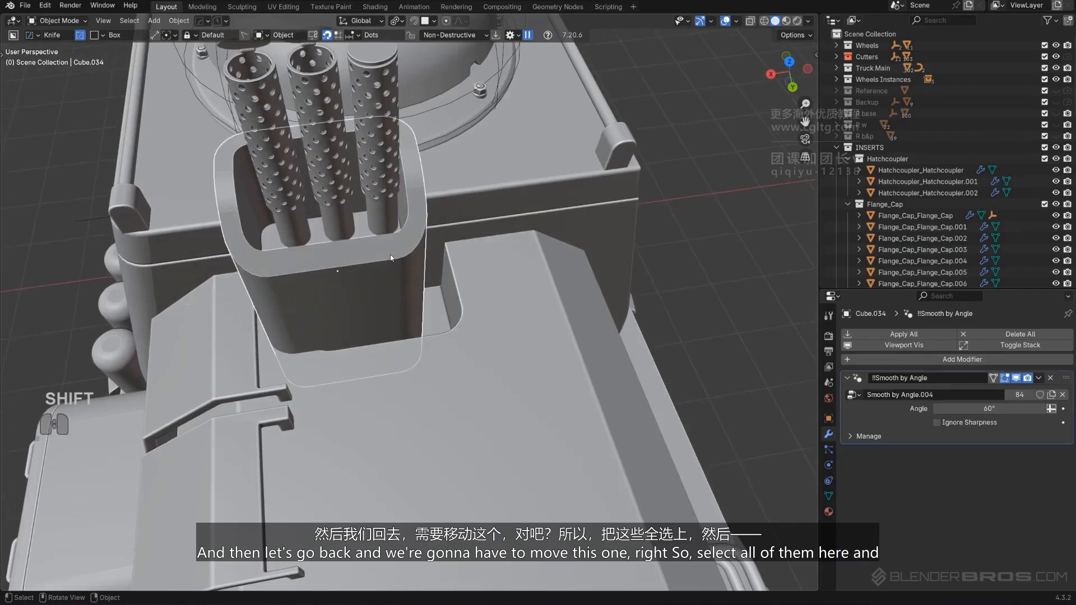
{"action": "left_click", "coordinate": [380, 169], "text": "shift"}
{"action": "middle_click_drag", "start_coordinate": [381, 77], "coordinate": [411, 135], "text": "shift"}
{"action": "left_click", "coordinate": [411, 134], "text": "shift"}
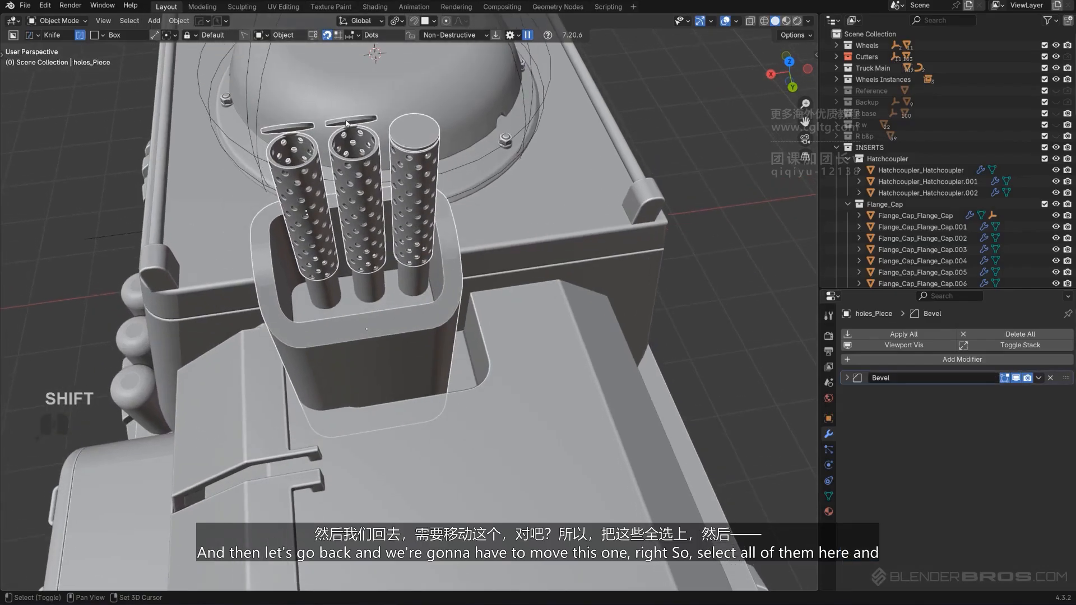
{"action": "left_click", "coordinate": [380, 301], "text": "shift"}
{"action": "scroll", "coordinate": [399, 352], "scroll_direction": "down", "scroll_amount": 2}
{"action": "key", "text": "g"}
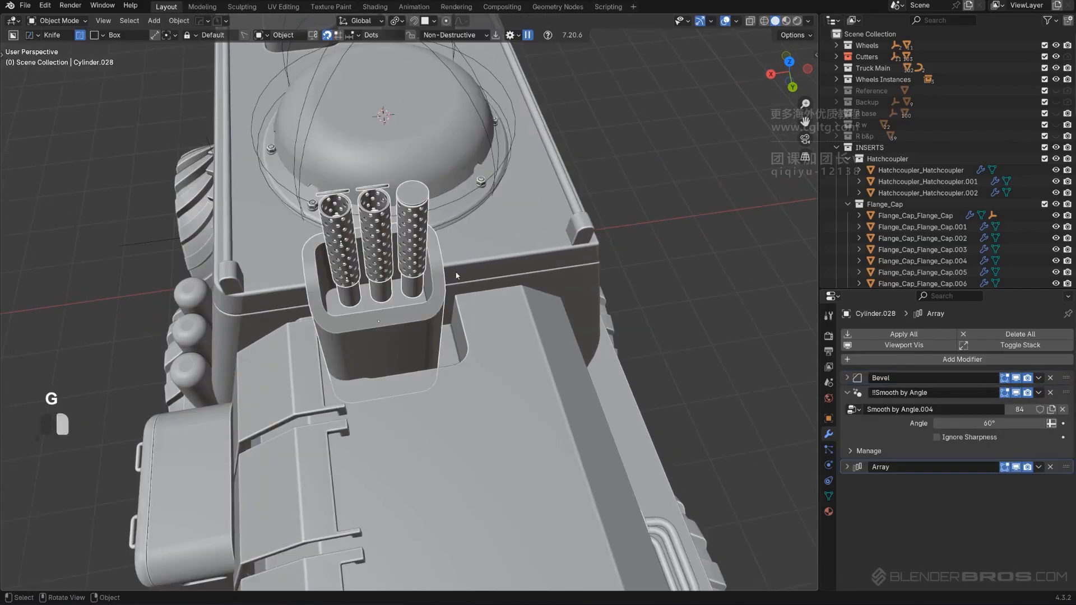
{"action": "key", "text": "x"}
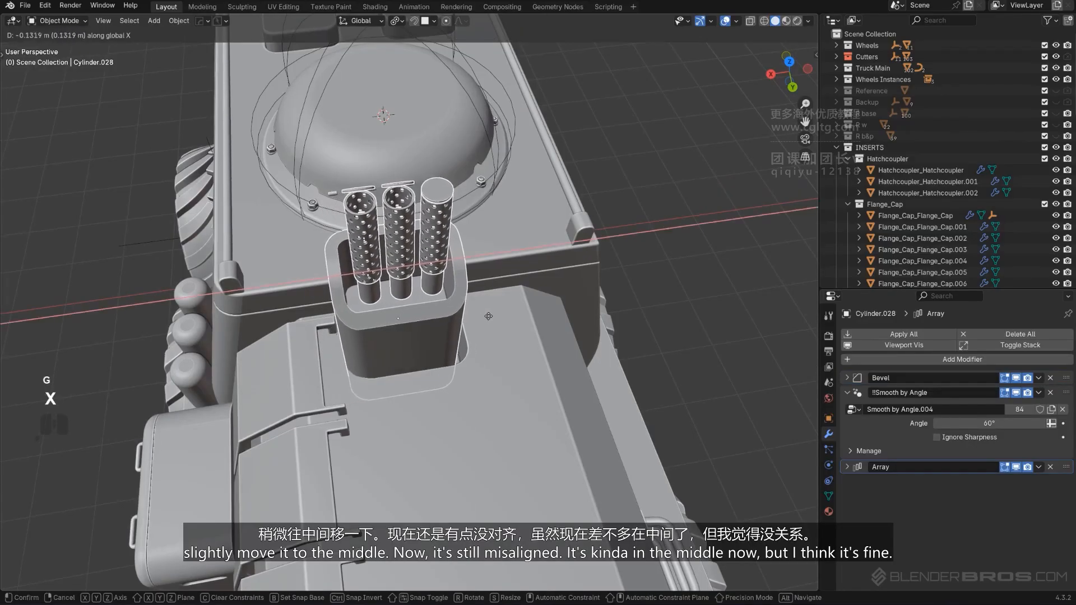
{"action": "left_click", "coordinate": [501, 317]}
{"action": "scroll", "coordinate": [578, 321], "scroll_direction": "down", "scroll_amount": 2}
{"action": "left_click", "coordinate": [591, 298]}
Open the cover plate's mesh for editing in an orthographic top view with X-ray on.
{"action": "scroll", "coordinate": [590, 298], "scroll_direction": "down", "scroll_amount": 2}
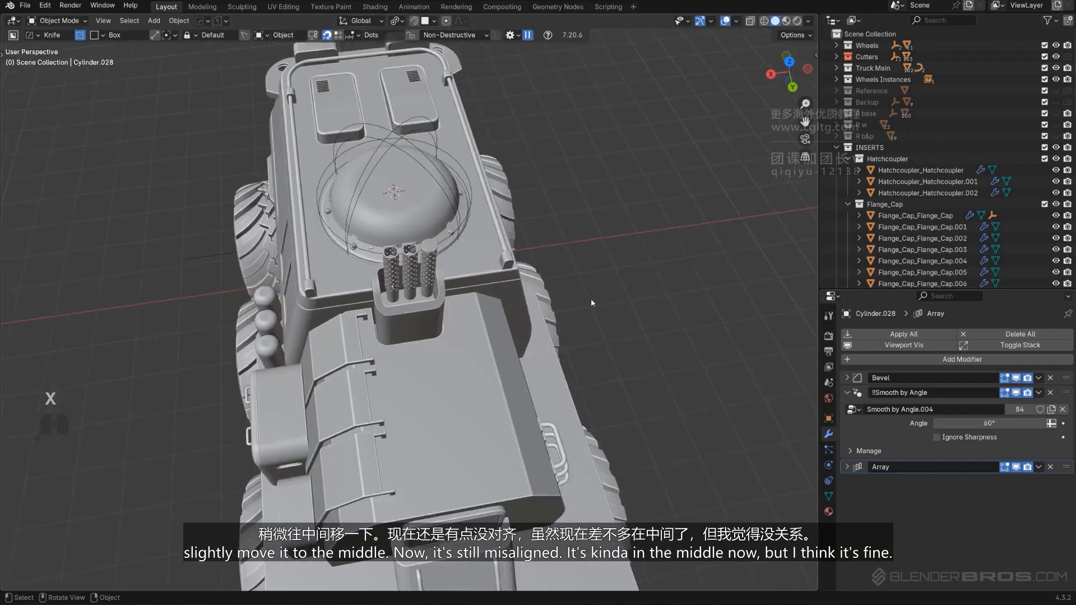
{"action": "middle_click_drag", "start_coordinate": [530, 292], "coordinate": [622, 208]}
{"action": "scroll", "coordinate": [676, 243], "scroll_direction": "down", "scroll_amount": 6}
{"action": "middle_click_drag", "start_coordinate": [622, 207], "coordinate": [437, 283]}
{"action": "scroll", "coordinate": [437, 284], "scroll_direction": "up", "scroll_amount": 3}
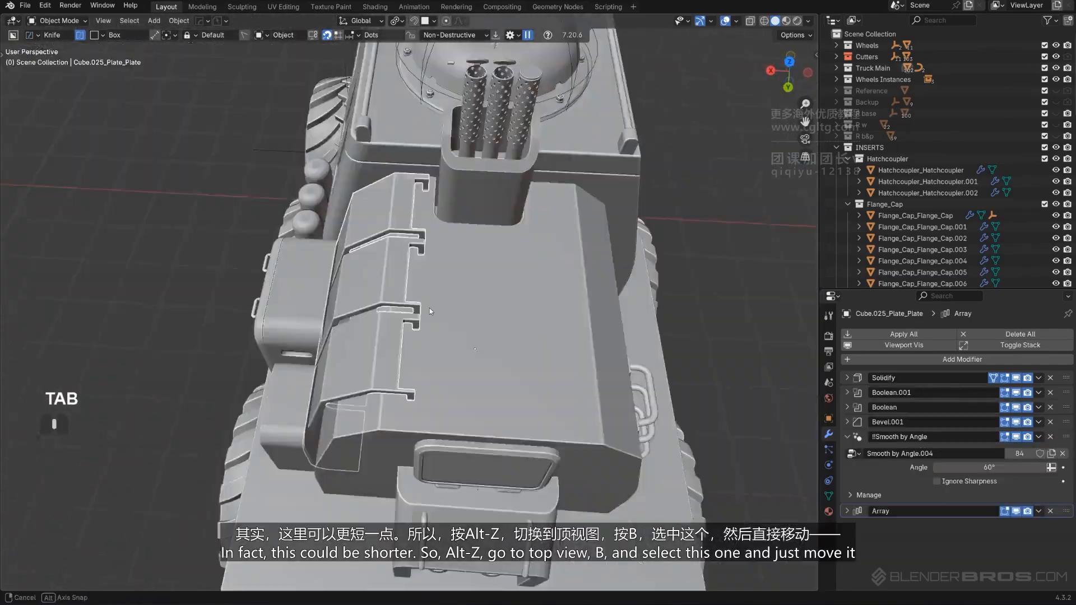
{"action": "middle_click_drag", "start_coordinate": [429, 308], "coordinate": [484, 327]}
{"action": "key", "text": "alt+z"}
{"action": "key", "text": "KP_5"}
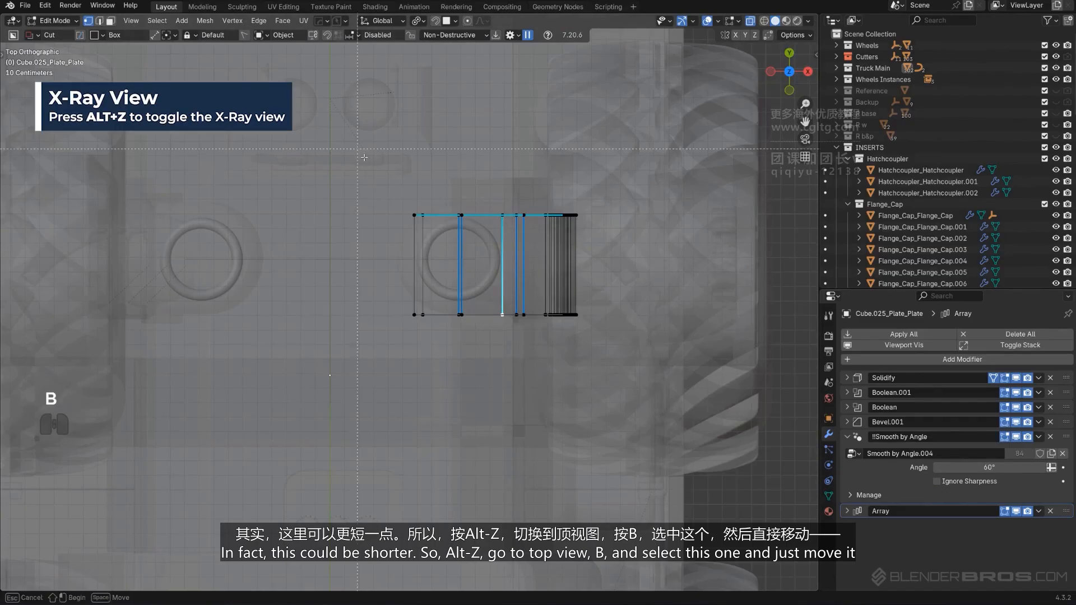
Try to move the vertices at the plate's inner end along X.
{"action": "left_click_drag", "start_coordinate": [364, 158], "coordinate": [438, 358]}
{"action": "key", "text": "g"}
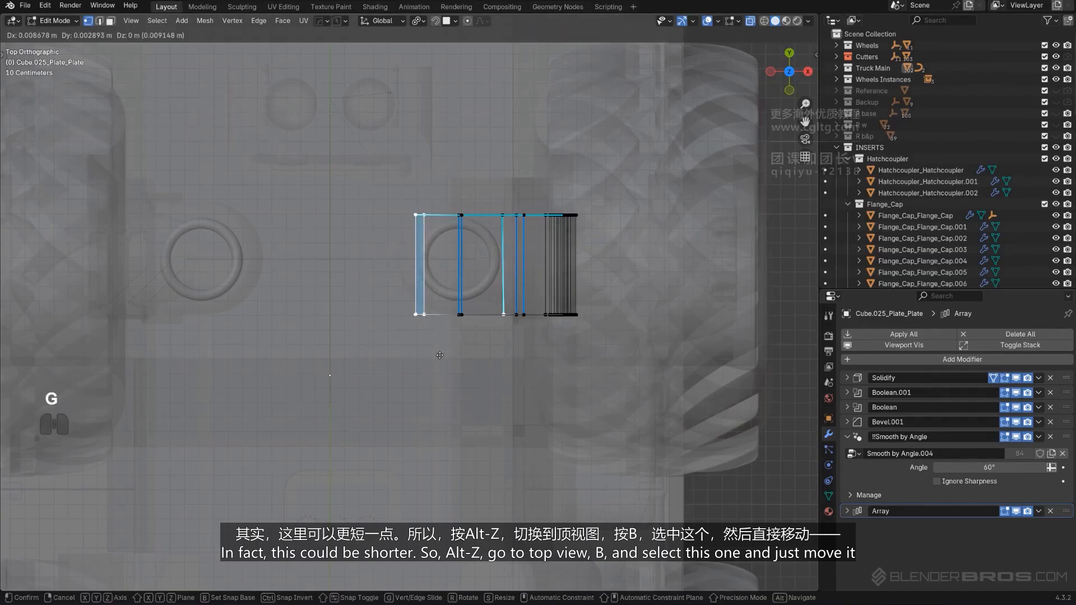
{"action": "key", "text": "x"}
{"action": "left_click", "coordinate": [448, 354]}
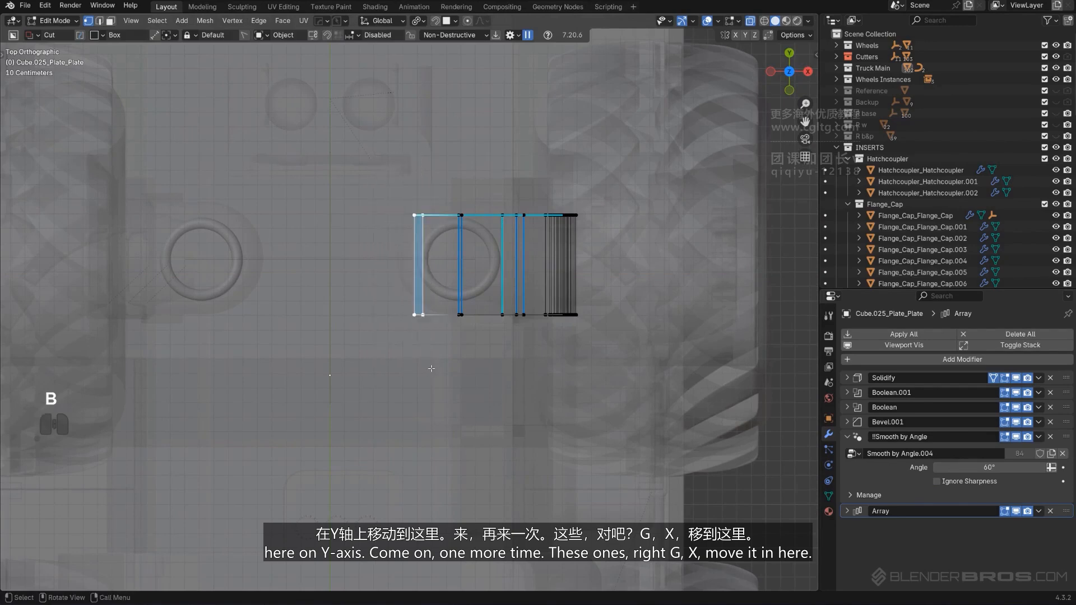
Shorten the plate by moving only its inner-end vertices along X towards the truck's side.
{"action": "key", "text": "g"}
{"action": "key", "text": "x"}
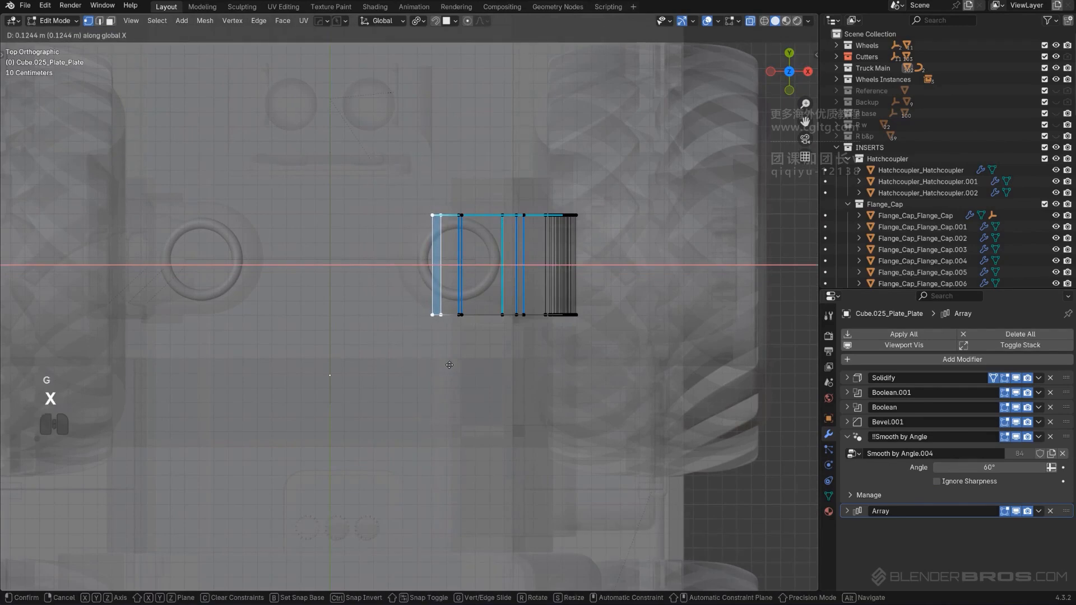
{"action": "left_click", "coordinate": [452, 365]}
{"action": "key", "text": "Tab"}
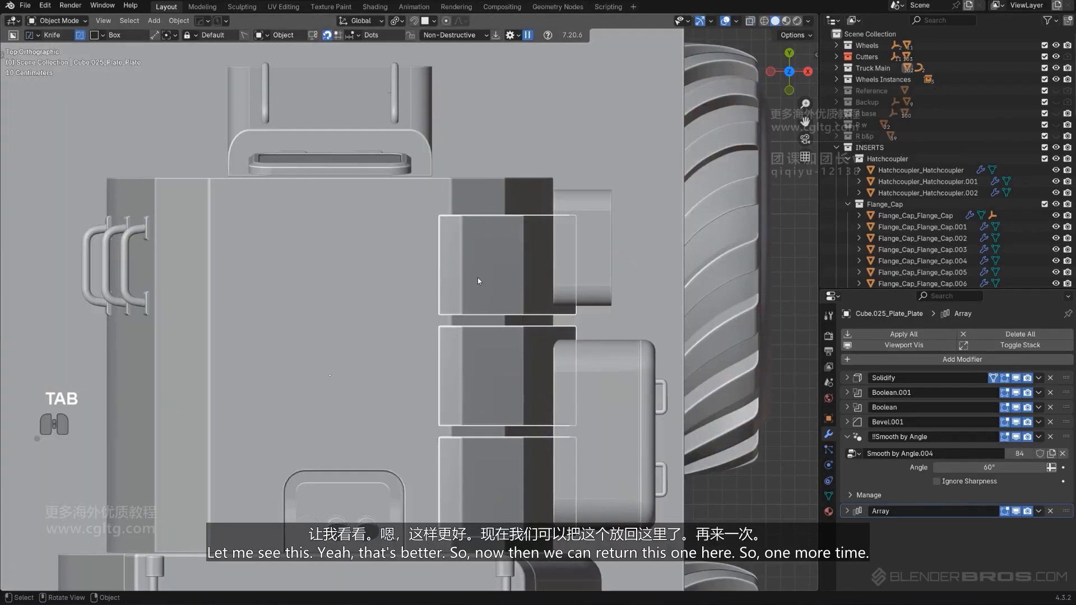
Isolate the cab box mesh for editing and select all wall and floor faces of the exhaust notch.
{"action": "middle_click_drag", "start_coordinate": [477, 278], "coordinate": [493, 171], "text": "shift"}
{"action": "left_click", "coordinate": [421, 376]}
{"action": "key", "text": "Tab"}
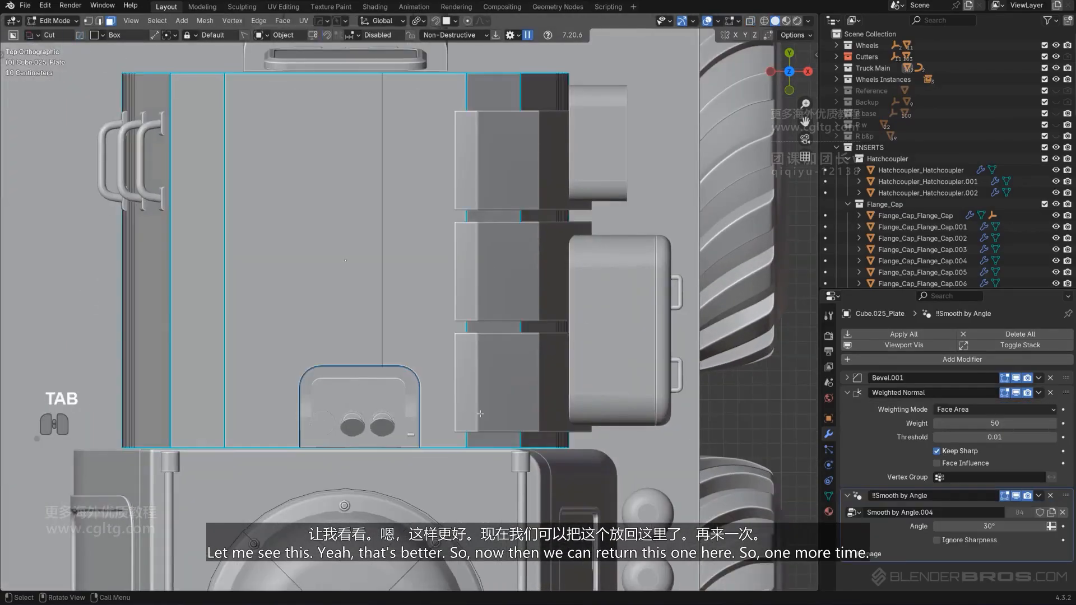
{"action": "middle_click_drag", "start_coordinate": [480, 414], "coordinate": [500, 282], "text": "shift"}
{"action": "key", "text": "x"}
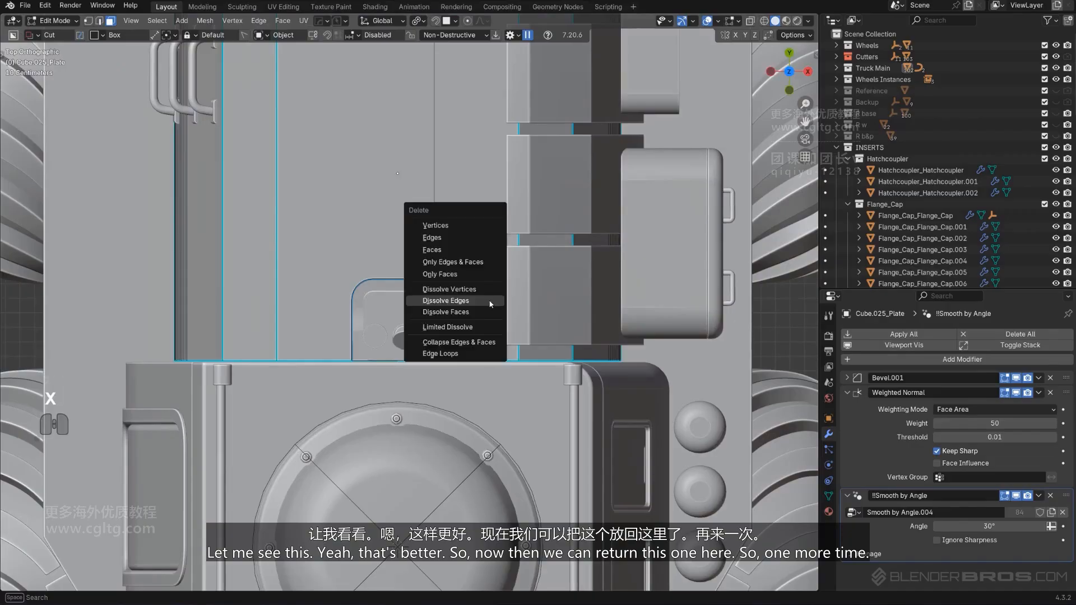
{"action": "key", "text": "KP_5"}
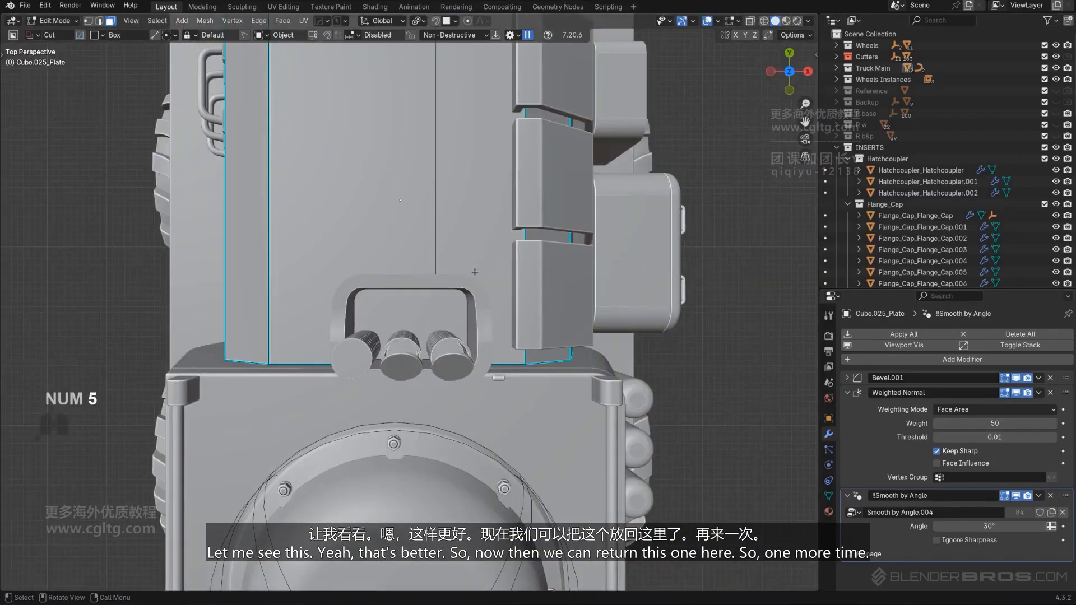
{"action": "key", "text": "KP_Divide"}
{"action": "middle_click_drag", "start_coordinate": [437, 317], "coordinate": [452, 339]}
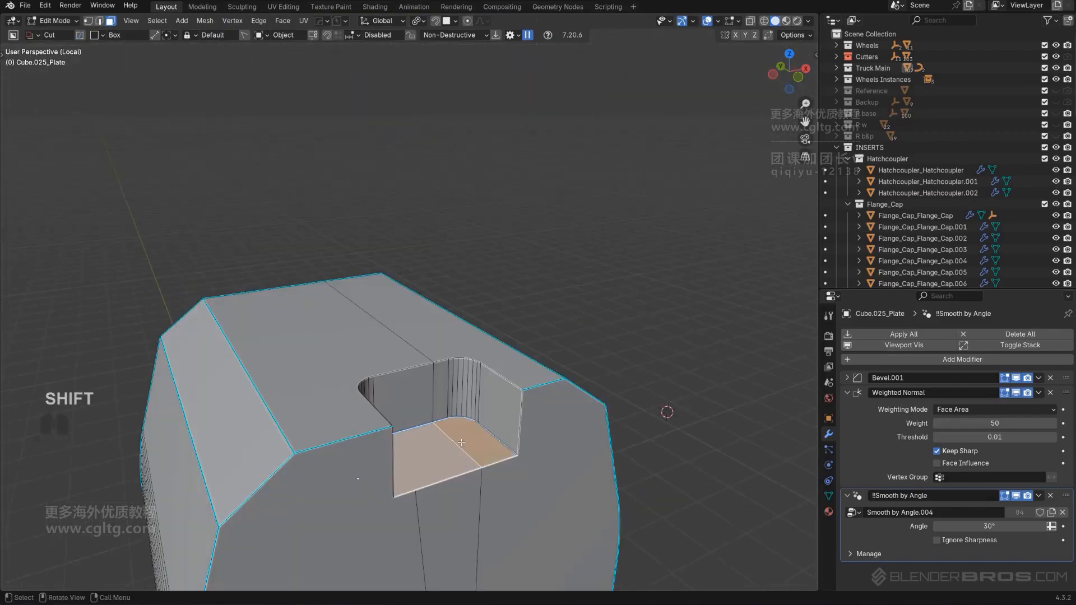
{"action": "left_click", "coordinate": [496, 409], "text": "ctrl"}
{"action": "left_click", "coordinate": [409, 387], "text": "ctrl"}
{"action": "middle_click_drag", "start_coordinate": [446, 387], "coordinate": [371, 387]}
{"action": "left_click", "coordinate": [369, 386], "text": "ctrl"}
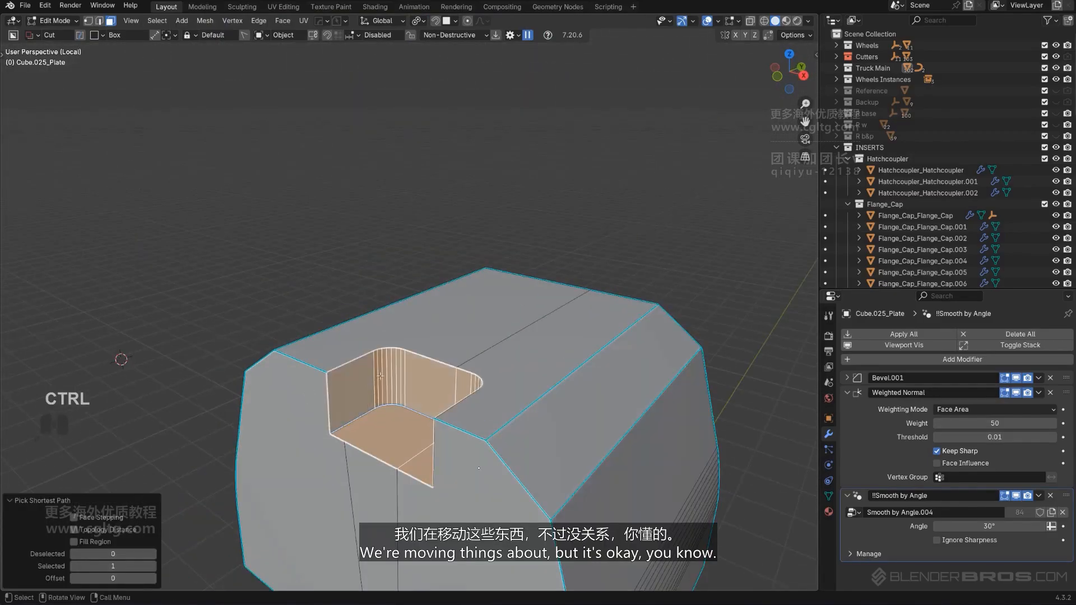
Bring back the full truck and move the notch faces along X towards the cover plates in an orthographic top view.
{"action": "key", "text": "KP_Divide"}
{"action": "key", "text": "KP_5"}
{"action": "key", "text": "g"}
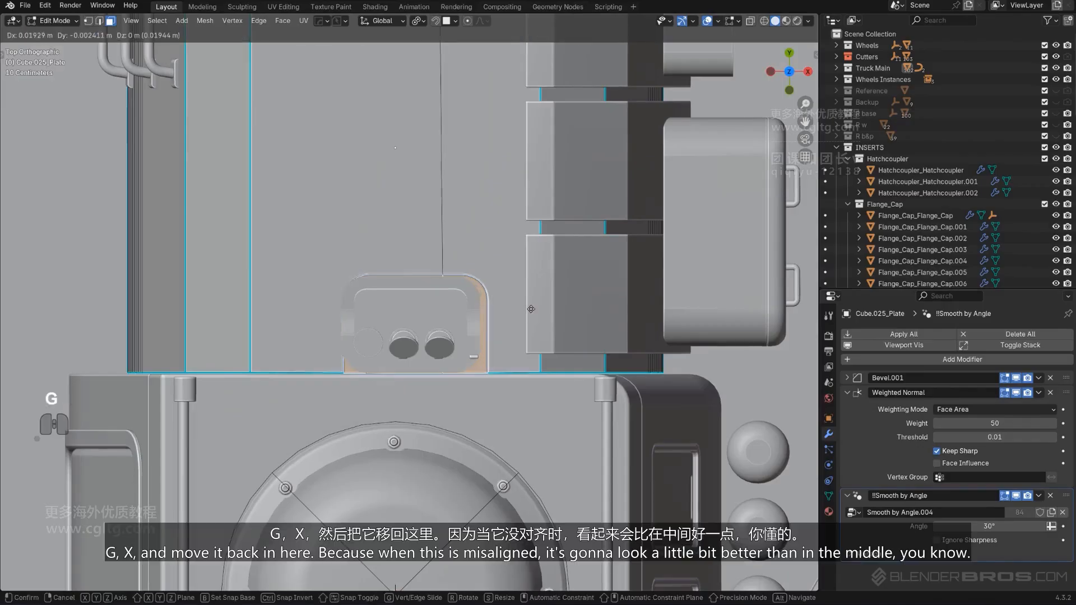
{"action": "left_click", "coordinate": [549, 300]}
{"action": "key", "text": "Tab"}
{"action": "left_click", "coordinate": [547, 241]}
{"action": "scroll", "coordinate": [413, 325], "scroll_direction": "down", "scroll_amount": 4}
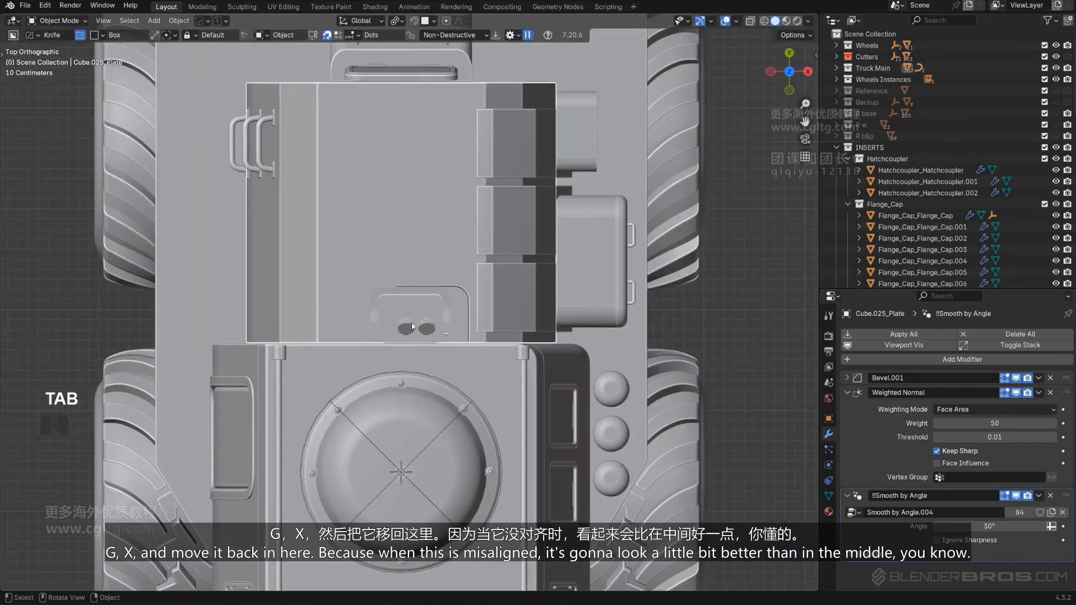
Select the exhaust housing with its perforated pipes and caps and move them along X into the shifted notch.
{"action": "middle_click_drag", "start_coordinate": [412, 324], "coordinate": [223, 252]}
{"action": "key", "text": "KP_Decimal"}
{"action": "middle_click_drag", "start_coordinate": [353, 274], "coordinate": [409, 464], "text": "shift"}
{"action": "scroll", "coordinate": [409, 459], "scroll_direction": "up", "scroll_amount": 2}
{"action": "left_click", "coordinate": [405, 334]}
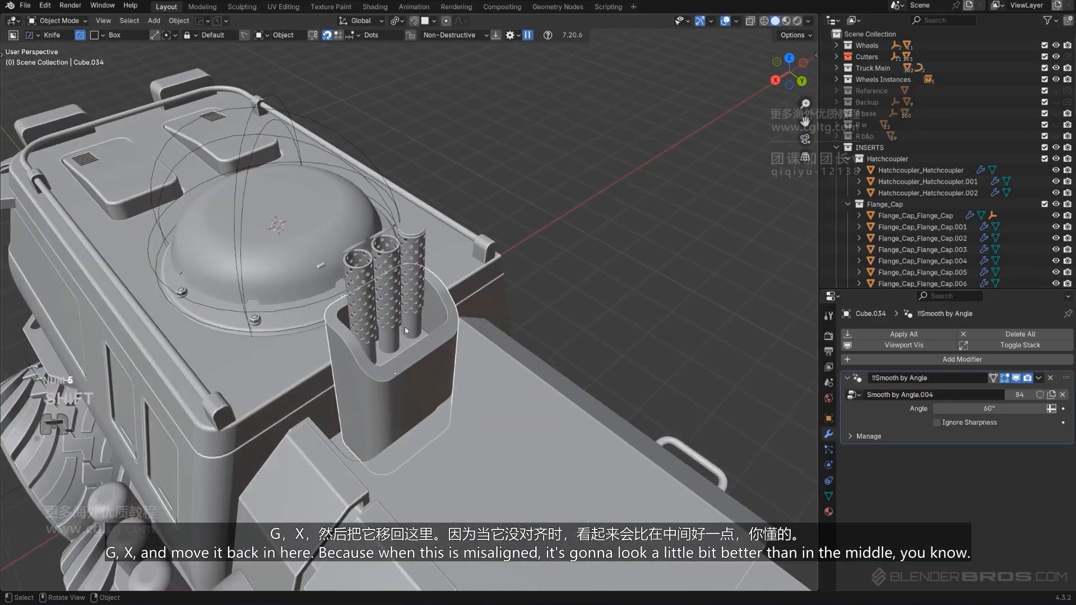
{"action": "left_click", "coordinate": [411, 333], "text": "shift"}
{"action": "left_click", "coordinate": [394, 271], "text": "shift"}
{"action": "left_click", "coordinate": [412, 228], "text": "shift"}
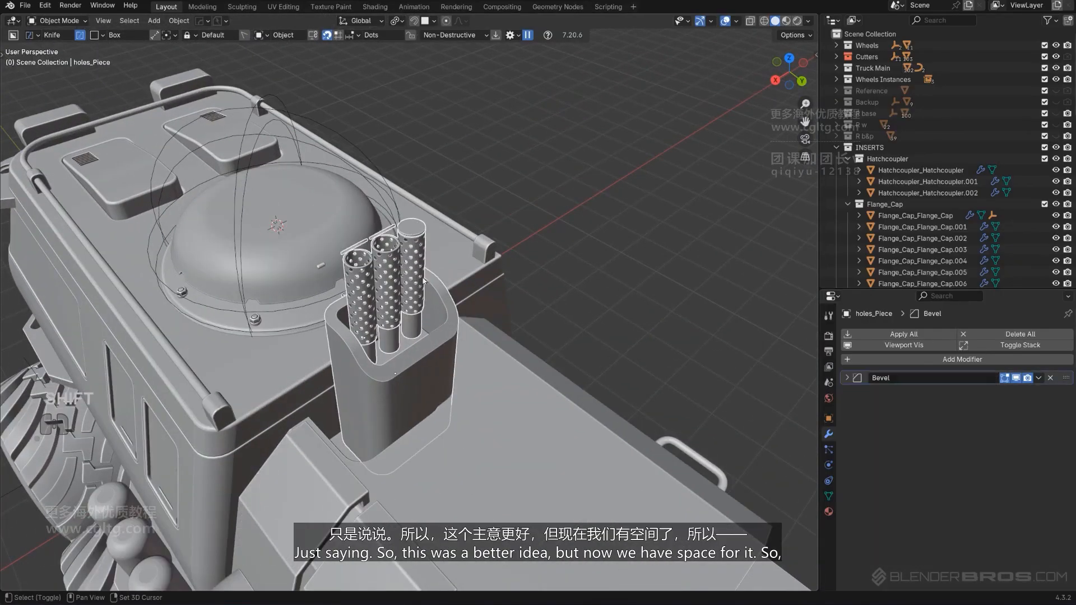
{"action": "key", "text": "g"}
{"action": "key", "text": "x"}
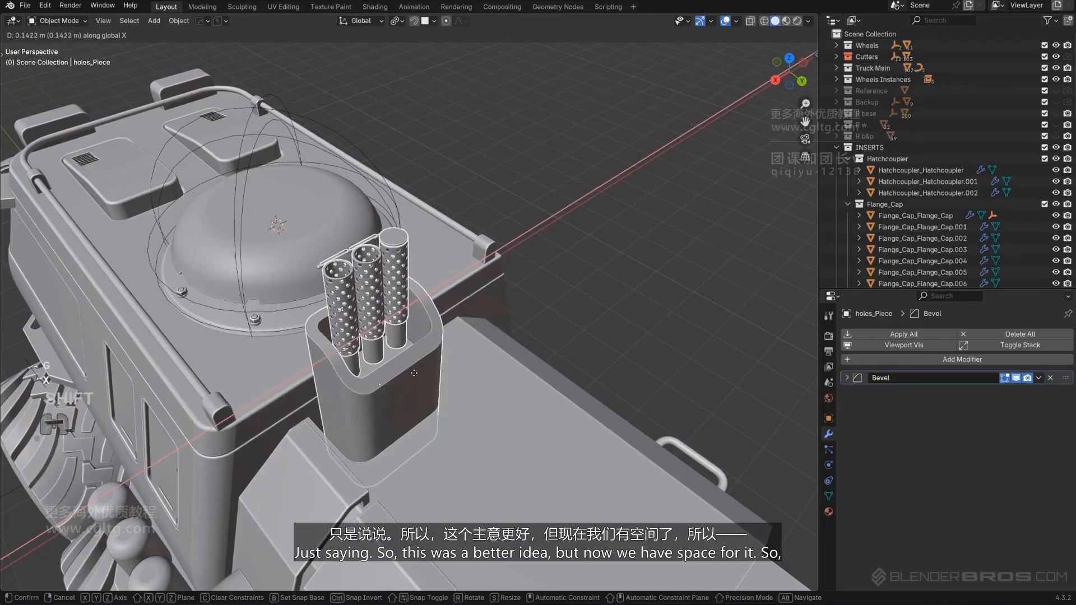
{"action": "left_click", "coordinate": [377, 399]}
Fine-tune the exhaust assembly's position along X so it sits properly inside the notch.
{"action": "middle_click_drag", "start_coordinate": [425, 398], "coordinate": [499, 408]}
{"action": "key", "text": "g"}
{"action": "key", "text": "x"}
{"action": "left_click", "coordinate": [387, 380]}
Chamfer the notch's upper edges on the cab box with a single-segment bevel about 0.046 m wide.
{"action": "left_click", "coordinate": [500, 407]}
{"action": "key", "text": "Tab"}
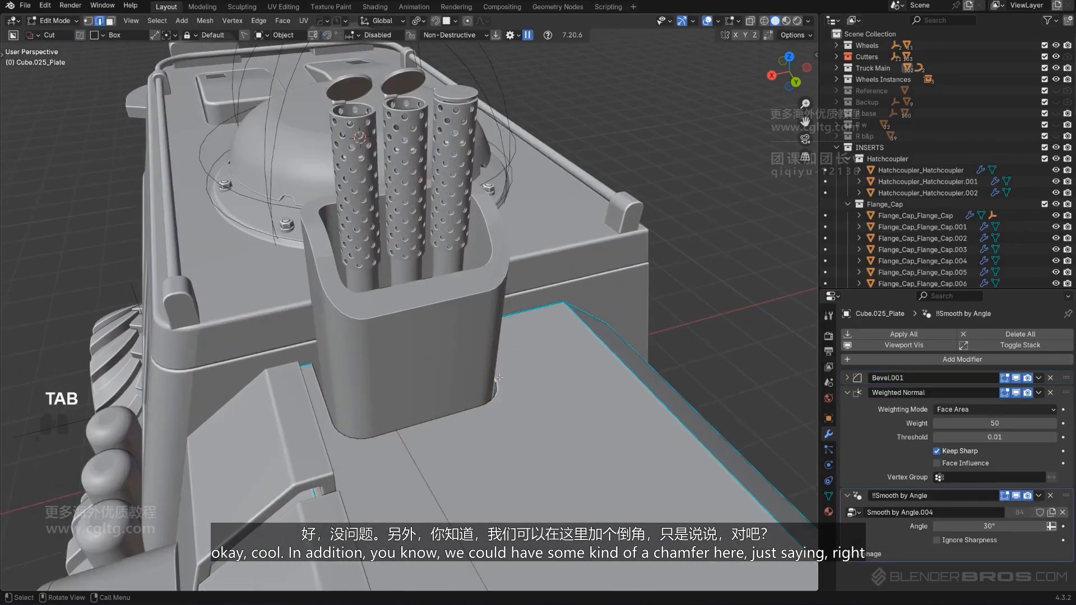
{"action": "left_click", "coordinate": [397, 441], "text": "ctrl"}
{"action": "key", "text": "ctrl+z"}
{"action": "left_click", "coordinate": [351, 442], "text": "ctrl"}
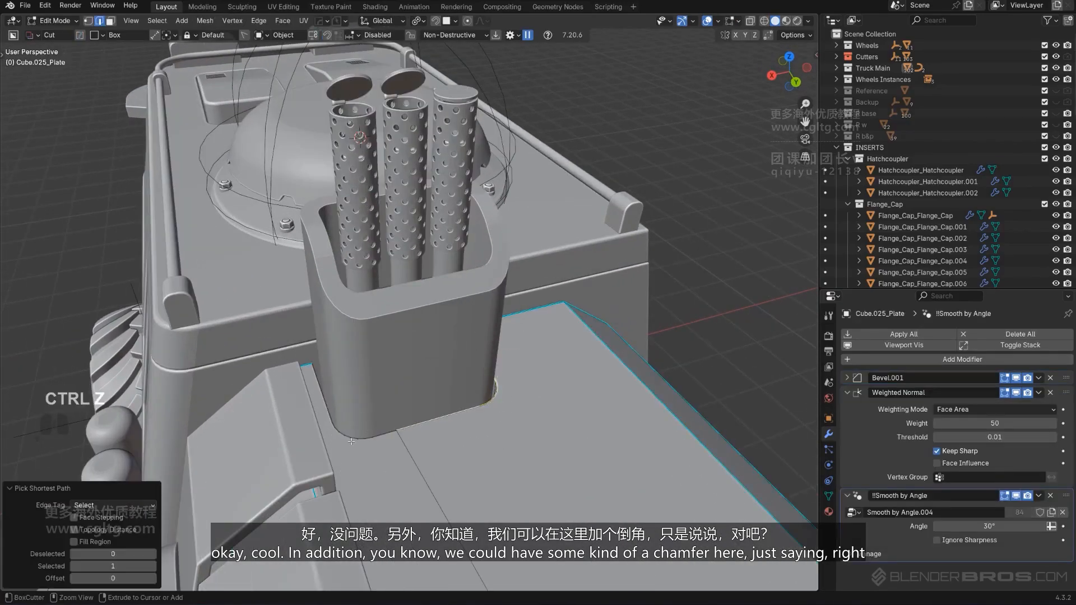
{"action": "key", "text": "ctrl+b"}
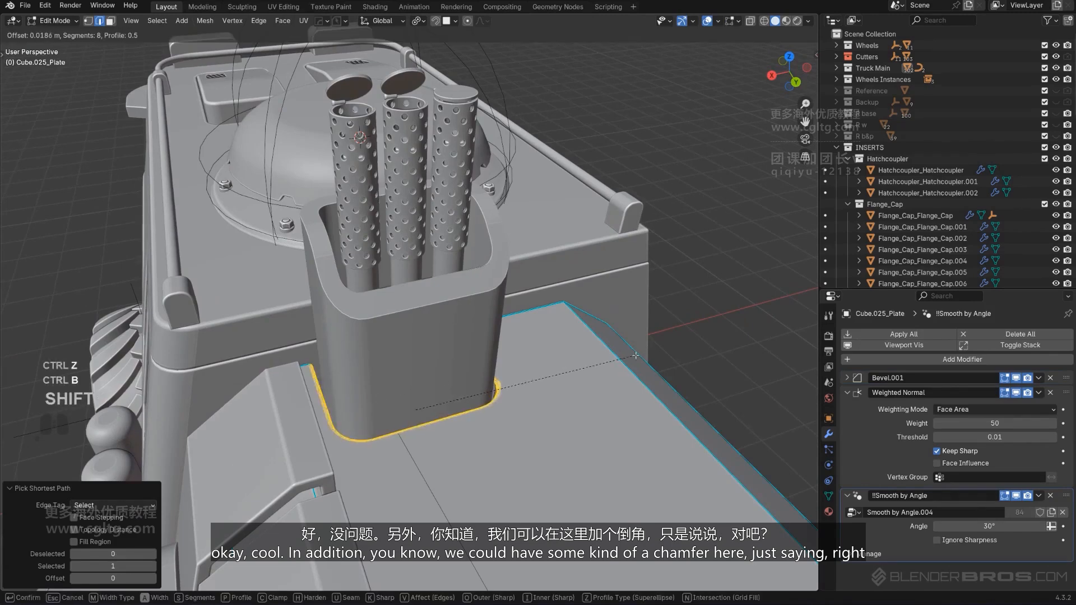
{"action": "scroll", "coordinate": [678, 352], "scroll_direction": "down", "scroll_amount": 5}
{"action": "left_click", "coordinate": [678, 352]}
{"action": "middle_click_drag", "start_coordinate": [678, 352], "coordinate": [553, 399]}
{"action": "key", "text": "ctrl+b"}
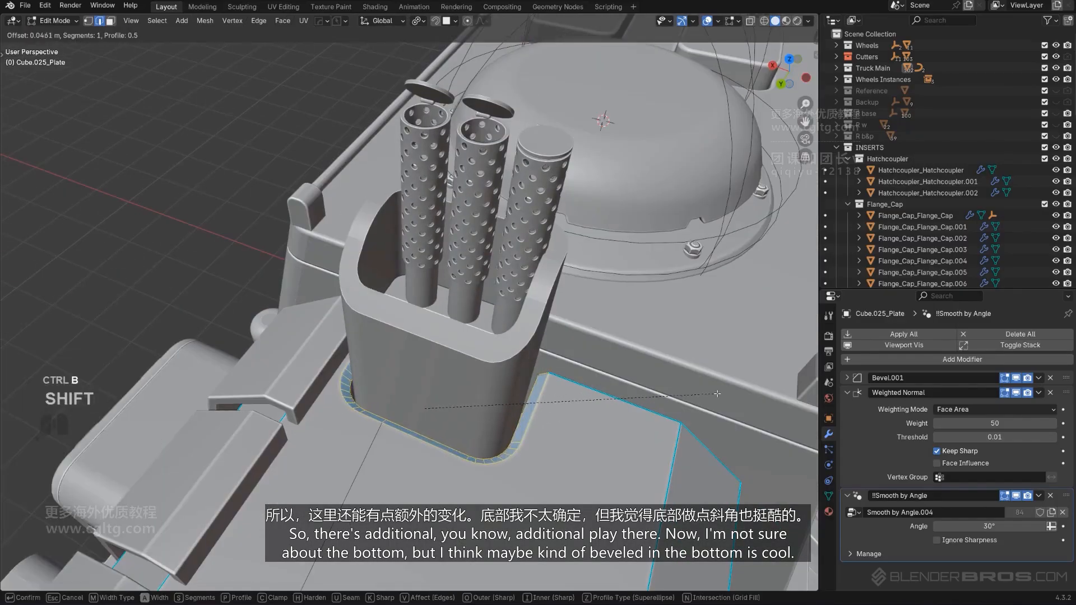
{"action": "left_click", "coordinate": [717, 394]}
{"action": "key", "text": "Tab"}
Open the cover plate's mesh for editing in an orthographic right-side view.
{"action": "scroll", "coordinate": [560, 319], "scroll_direction": "down", "scroll_amount": 5}
{"action": "middle_click_drag", "start_coordinate": [449, 355], "coordinate": [581, 335]}
{"action": "middle_click_drag", "start_coordinate": [336, 314], "coordinate": [528, 301], "text": "shift"}
{"action": "scroll", "coordinate": [457, 201], "scroll_direction": "up", "scroll_amount": 2}
{"action": "scroll", "coordinate": [458, 205], "scroll_direction": "down", "scroll_amount": 4}
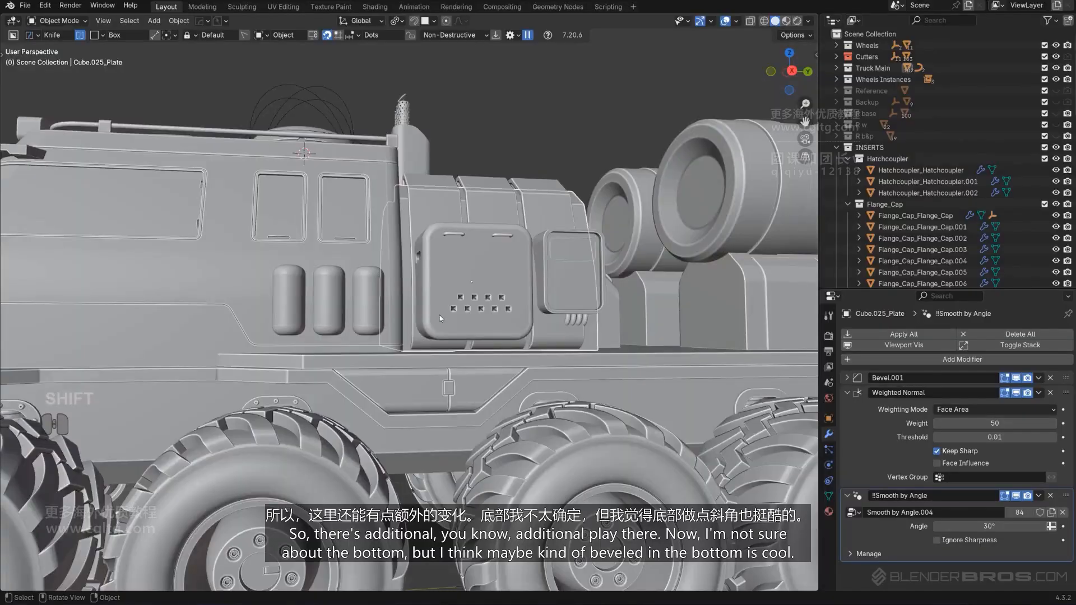
{"action": "middle_click_drag", "start_coordinate": [439, 318], "coordinate": [473, 329]}
{"action": "scroll", "coordinate": [482, 336], "scroll_direction": "up", "scroll_amount": 2}
{"action": "left_click", "coordinate": [526, 366]}
{"action": "scroll", "coordinate": [533, 385], "scroll_direction": "down", "scroll_amount": 1}
{"action": "key", "text": "Tab"}
{"action": "middle_click_drag", "start_coordinate": [533, 384], "coordinate": [458, 457]}
{"action": "key", "text": "KP_5"}
{"action": "scroll", "coordinate": [458, 461], "scroll_direction": "up", "scroll_amount": 2}
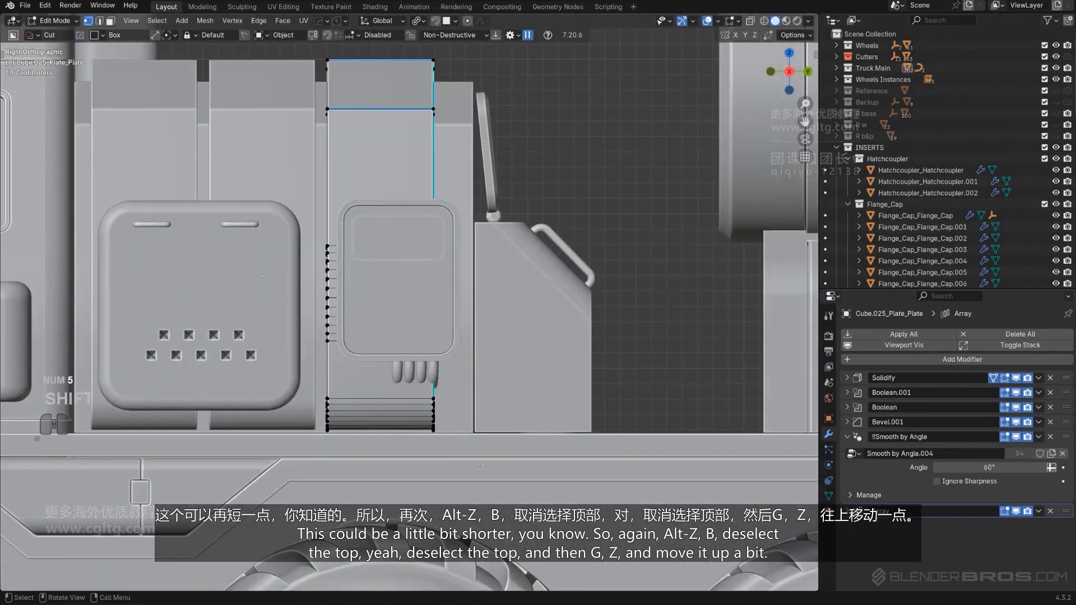
With X-ray on, select only the cover plate's bottom-end vertices and raise them about 0.146 m along Z.
{"action": "key", "text": "alt+z"}
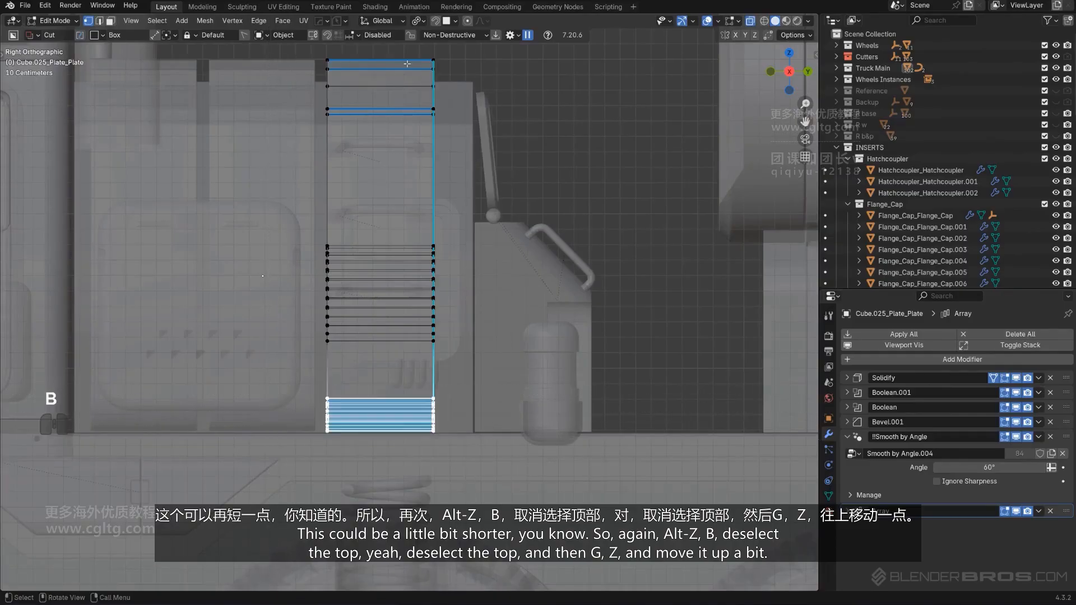
{"action": "scroll", "coordinate": [637, 204], "scroll_direction": "down", "scroll_amount": 2}
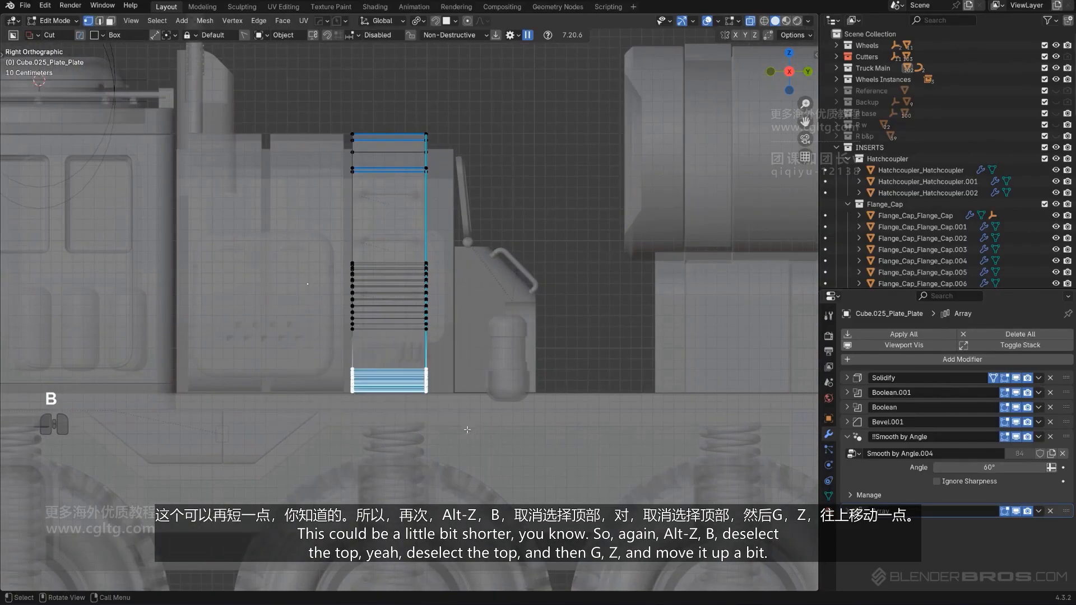
{"action": "scroll", "coordinate": [467, 429], "scroll_direction": "up", "scroll_amount": 2}
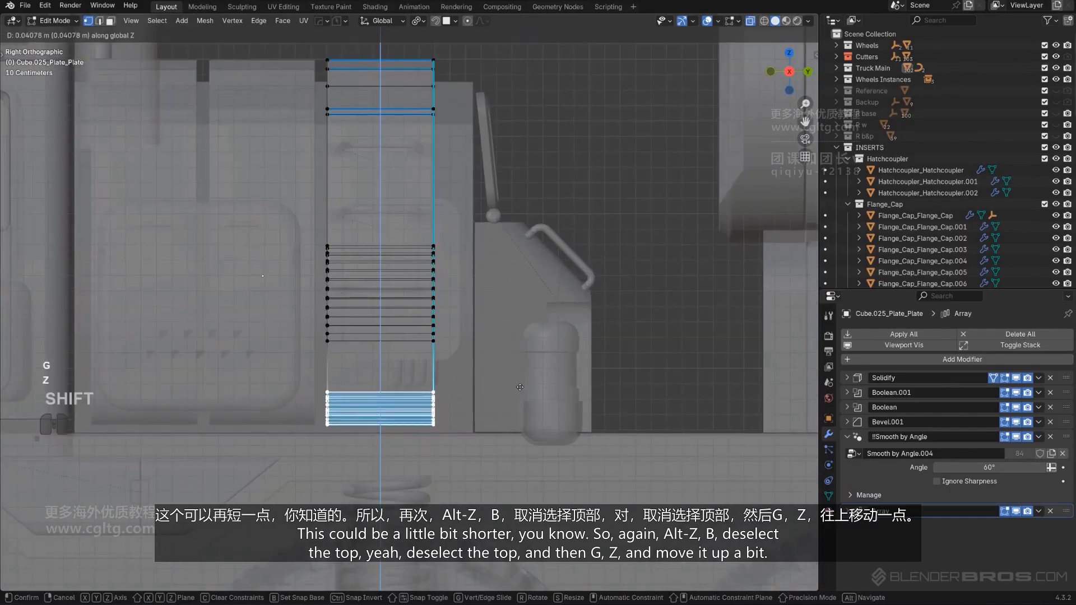
{"action": "left_click", "coordinate": [557, 259]}
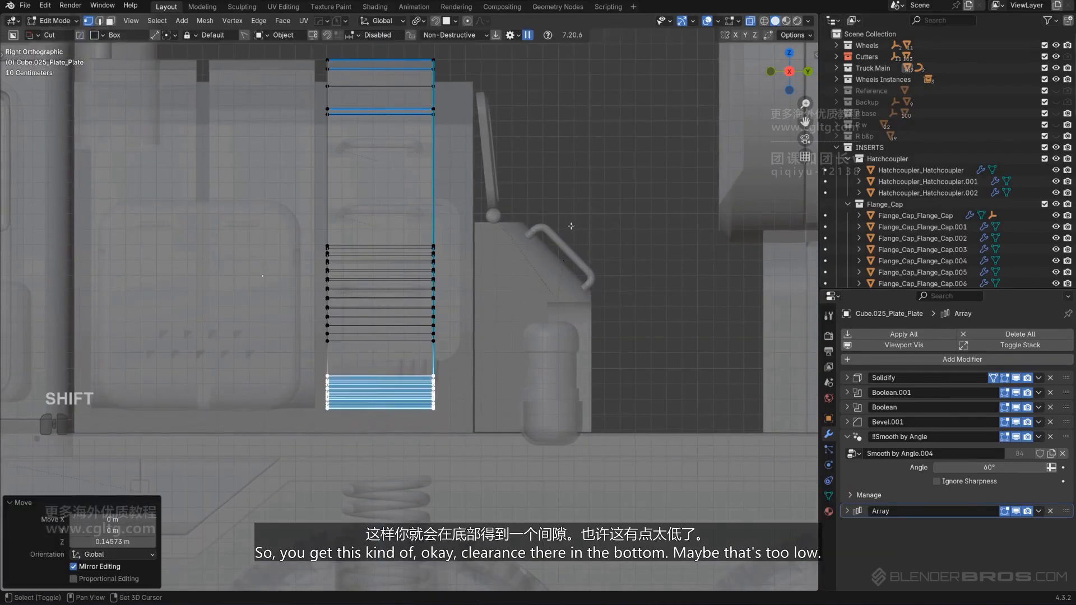
{"action": "key", "text": "Tab"}
Lower the cover plate's bottom-end vertices about 0.092 m along Z.
{"action": "scroll", "coordinate": [532, 161], "scroll_direction": "down", "scroll_amount": 2}
{"action": "key", "text": "Tab"}
{"action": "scroll", "coordinate": [442, 362], "scroll_direction": "up", "scroll_amount": 3}
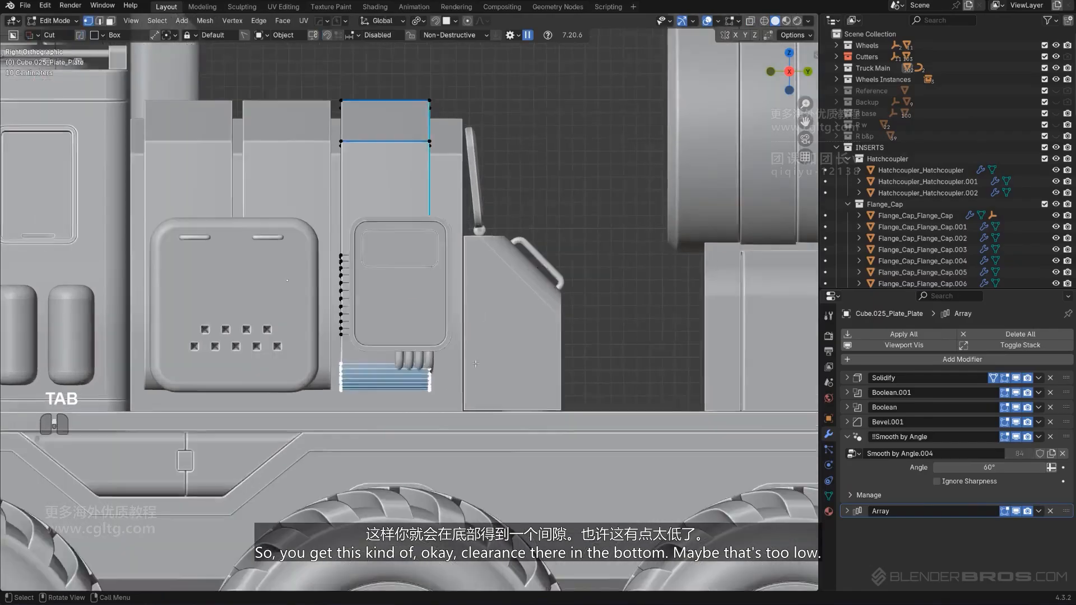
{"action": "key", "text": "g"}
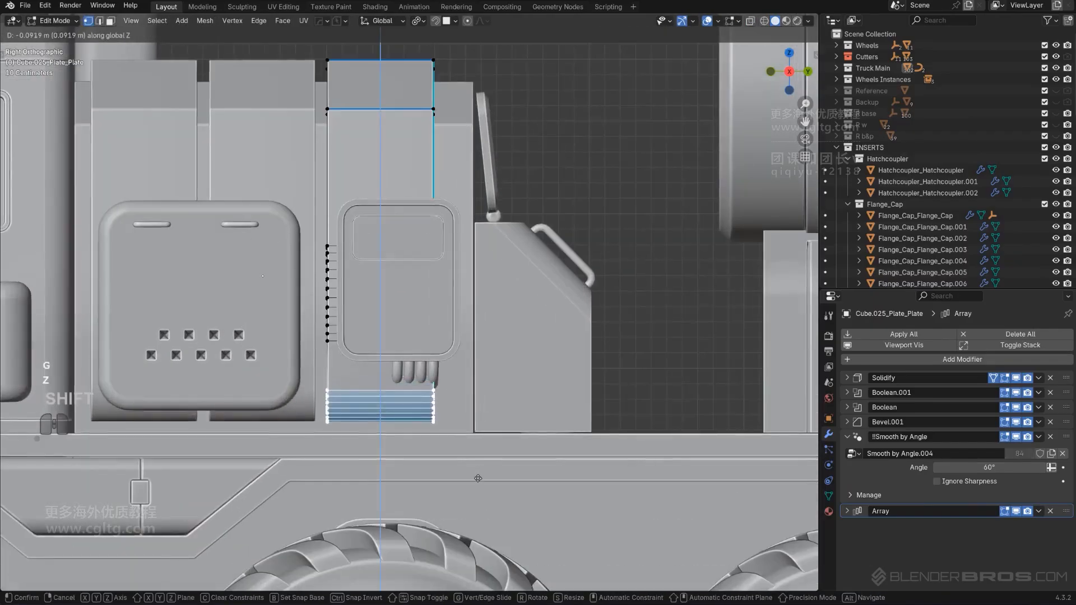
{"action": "left_click", "coordinate": [478, 478]}
{"action": "key", "text": "Tab"}
Make the large side storage box less deep by moving its inner side about 0.023 m along X in its mesh.
{"action": "scroll", "coordinate": [478, 250], "scroll_direction": "down", "scroll_amount": 6}
{"action": "middle_click_drag", "start_coordinate": [478, 250], "coordinate": [392, 291]}
{"action": "key", "text": "KP_5"}
{"action": "scroll", "coordinate": [336, 241], "scroll_direction": "up", "scroll_amount": 2}
{"action": "middle_click_drag", "start_coordinate": [314, 224], "coordinate": [569, 256], "text": "shift"}
{"action": "left_click", "coordinate": [396, 234]}
{"action": "key", "text": "Tab"}
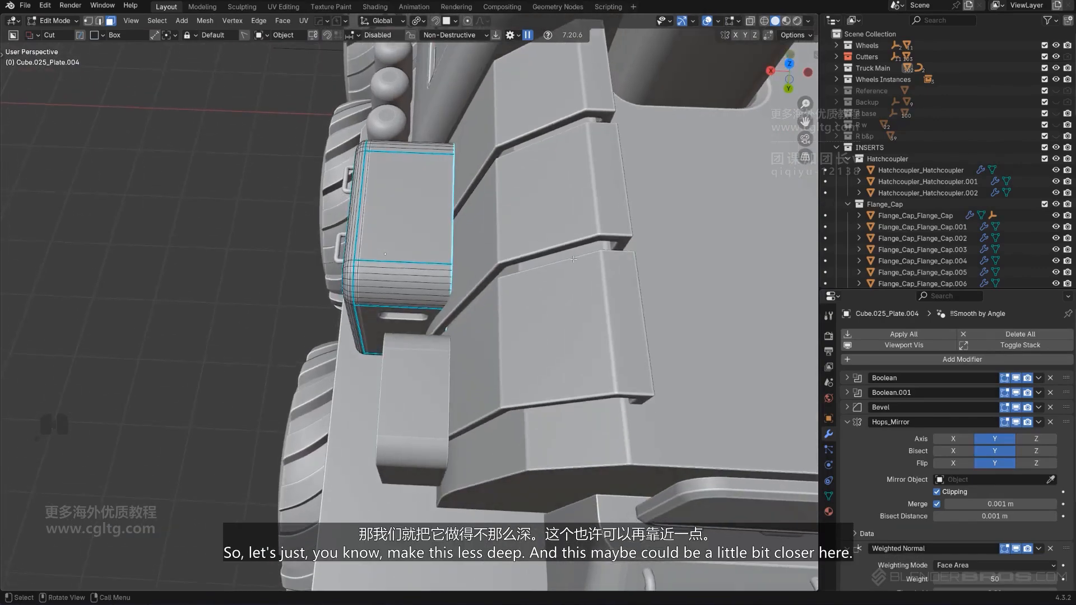
{"action": "key", "text": "g"}
{"action": "key", "text": "x"}
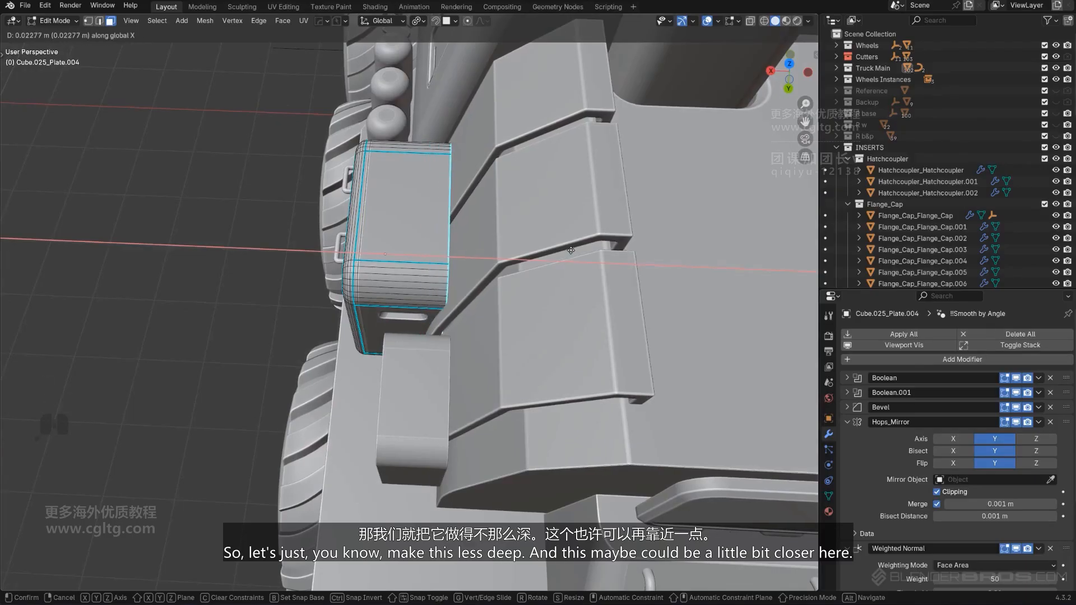
{"action": "left_click", "coordinate": [570, 250]}
{"action": "middle_click_drag", "start_coordinate": [571, 250], "coordinate": [518, 272]}
{"action": "key", "text": "Tab"}
Move the arrayed cover plates about 0.053 m along negative X, closer to the cab box.
{"action": "left_click", "coordinate": [507, 263]}
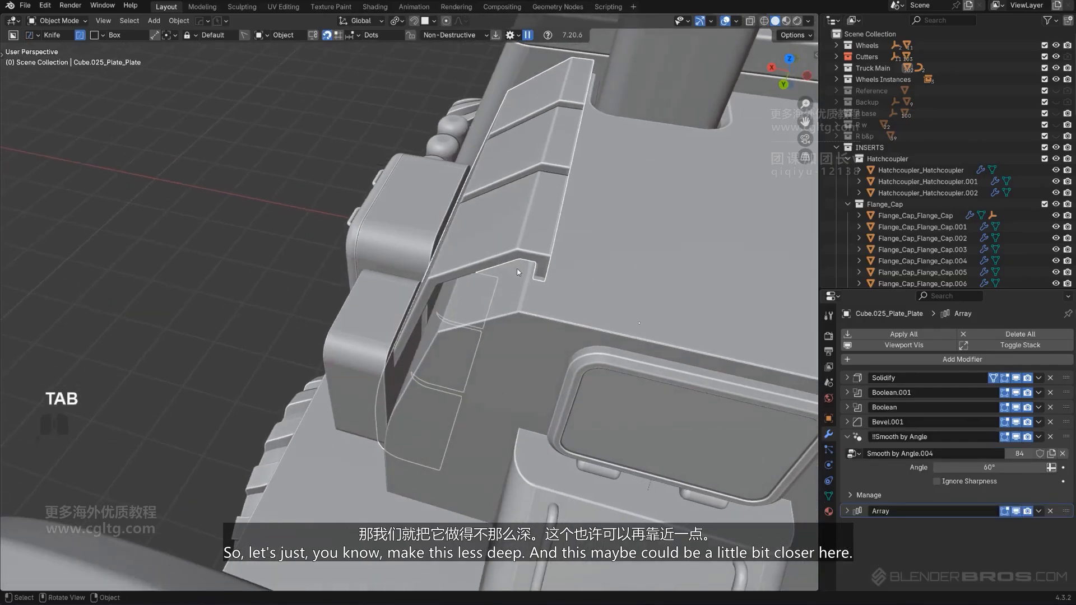
{"action": "key", "text": "g"}
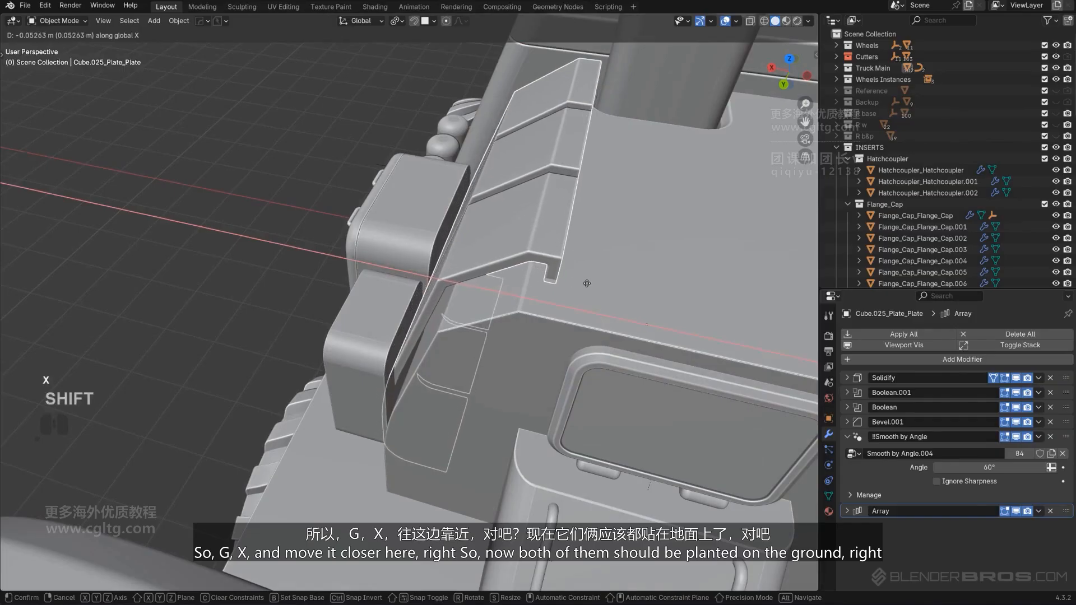
{"action": "left_click", "coordinate": [586, 284]}
Select the large storage box with its holes and handles and scale them to 0.869 along X.
{"action": "middle_click_drag", "start_coordinate": [521, 332], "coordinate": [515, 336]}
{"action": "middle_click_drag", "start_coordinate": [399, 347], "coordinate": [430, 367]}
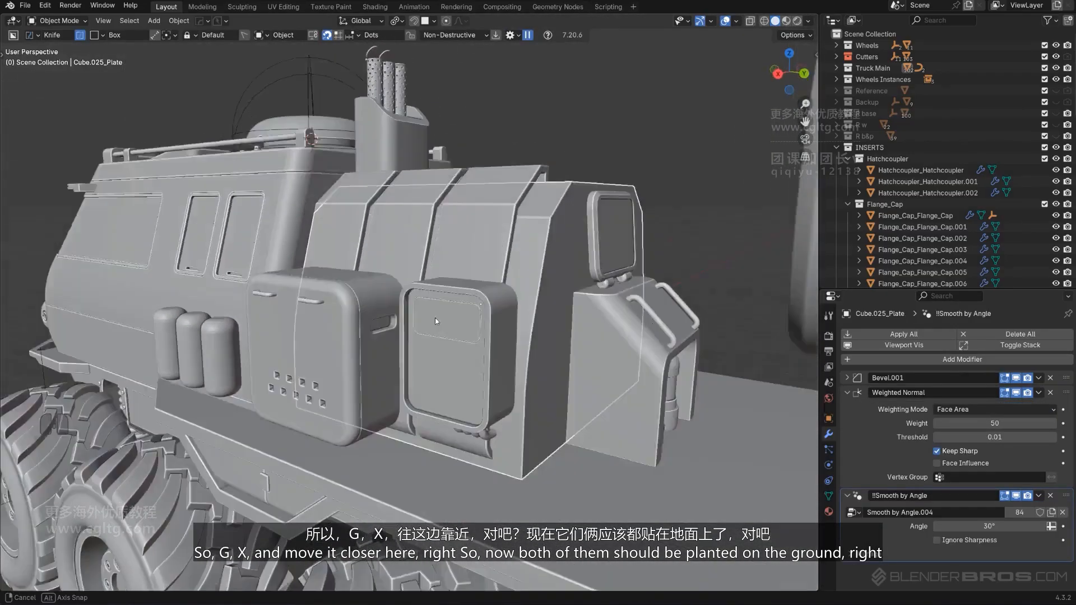
{"action": "scroll", "coordinate": [392, 392], "scroll_direction": "up", "scroll_amount": 2}
{"action": "left_click", "coordinate": [290, 452]}
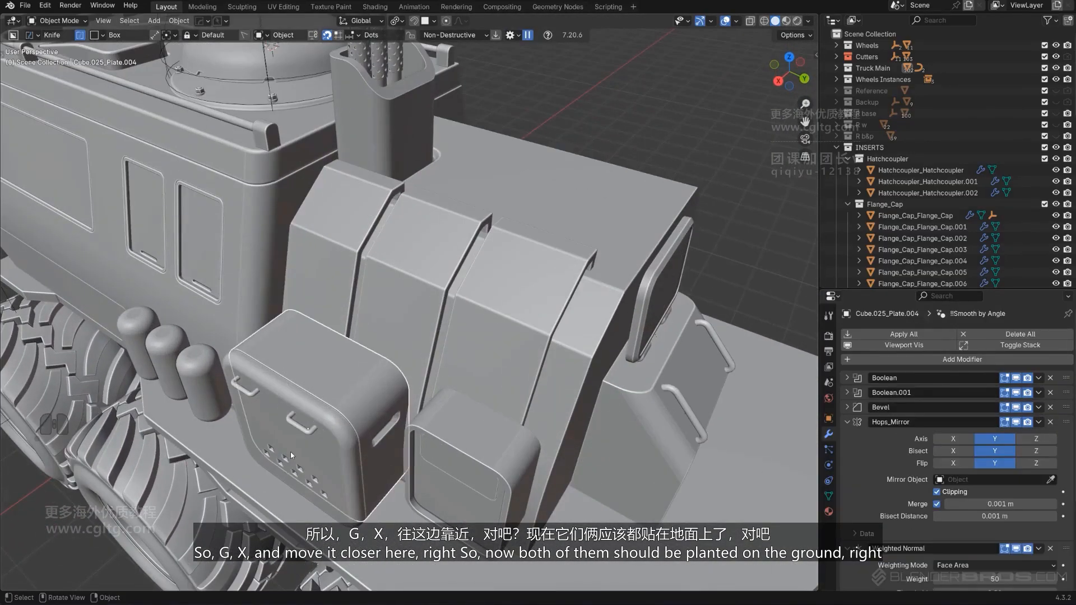
{"action": "left_click", "coordinate": [293, 436], "text": "shift"}
{"action": "left_click", "coordinate": [293, 422], "text": "shift"}
{"action": "left_click", "coordinate": [255, 394], "text": "shift"}
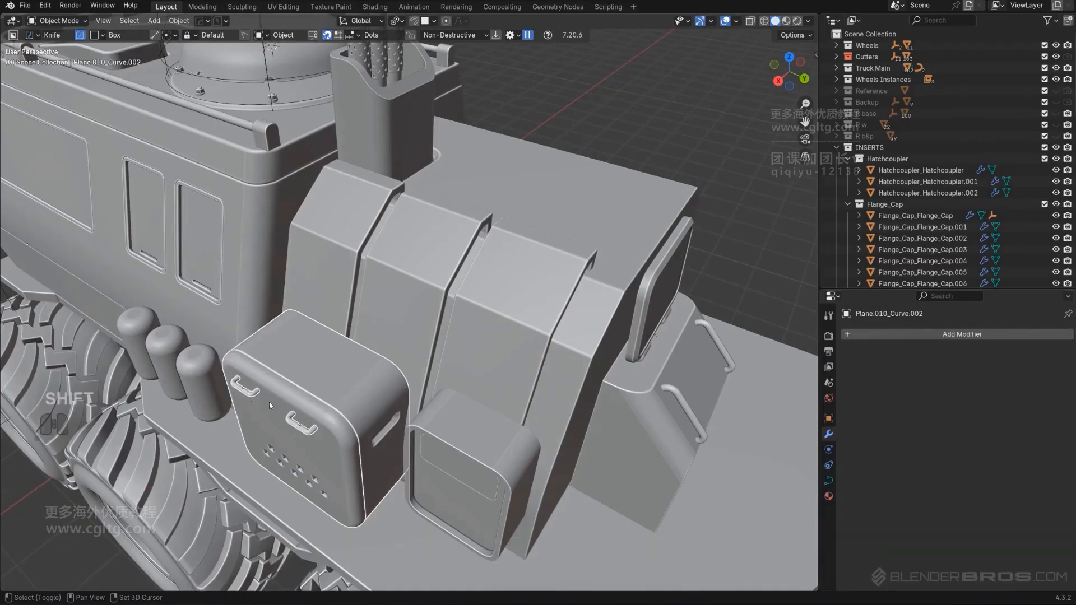
{"action": "middle_click_drag", "start_coordinate": [268, 401], "coordinate": [500, 387]}
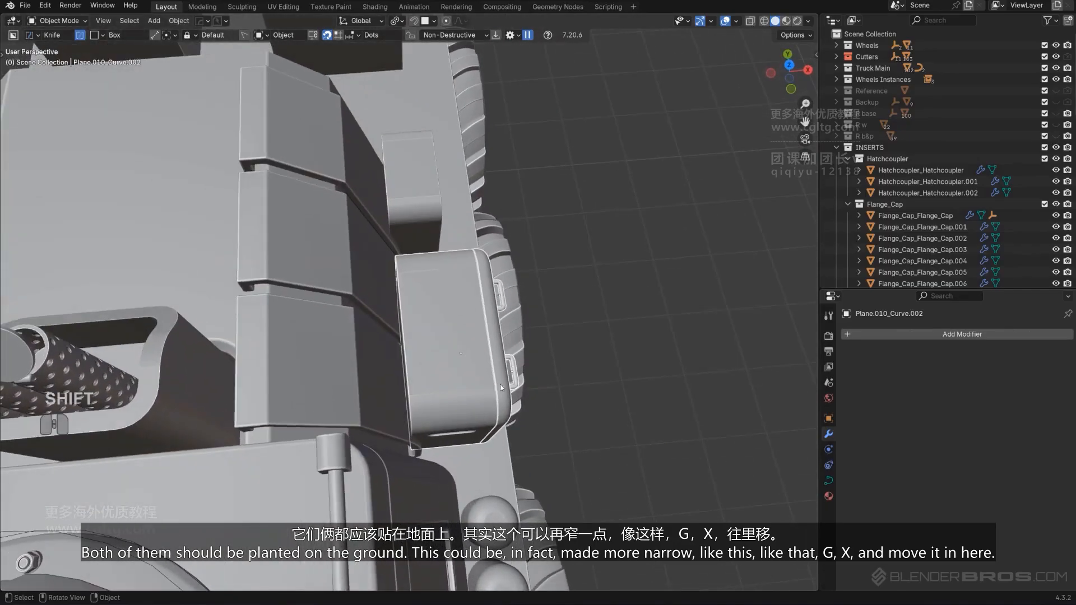
{"action": "middle_click_drag", "start_coordinate": [590, 386], "coordinate": [572, 363]}
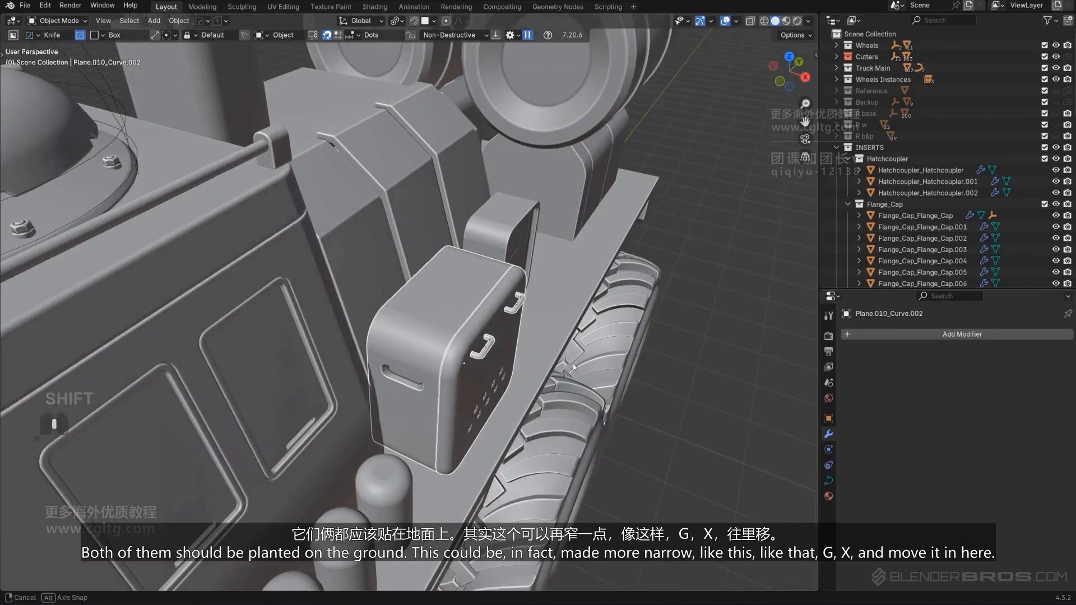
{"action": "scroll", "coordinate": [592, 419], "scroll_direction": "up", "scroll_amount": 2}
{"action": "key", "text": "s"}
{"action": "key", "text": "x"}
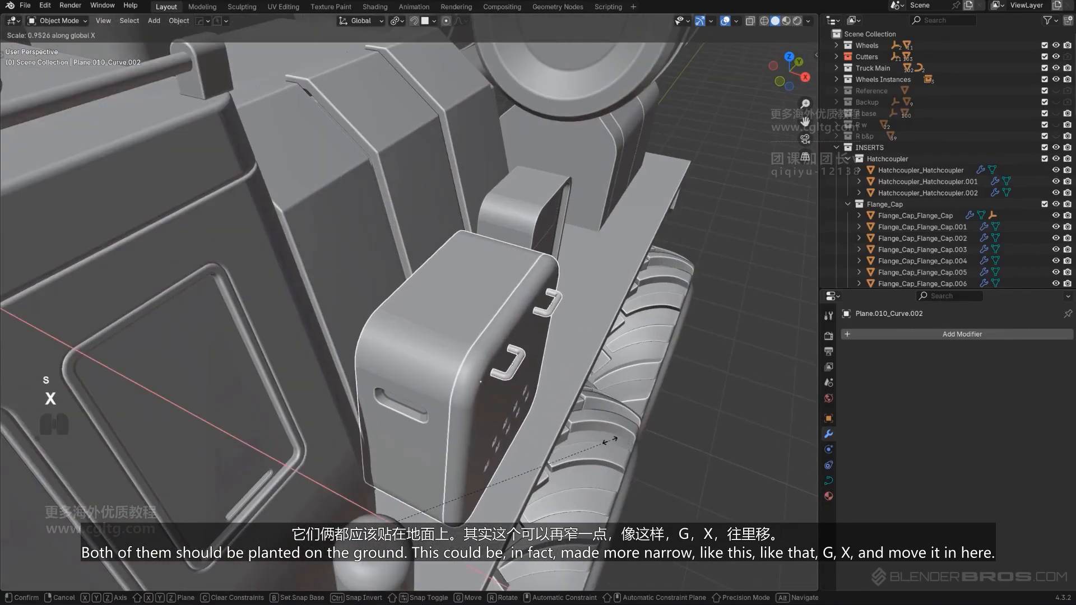
{"action": "left_click", "coordinate": [578, 421]}
Reposition the narrowed storage box and its attached details along X beside the cover plates.
{"action": "middle_click_drag", "start_coordinate": [549, 407], "coordinate": [547, 431]}
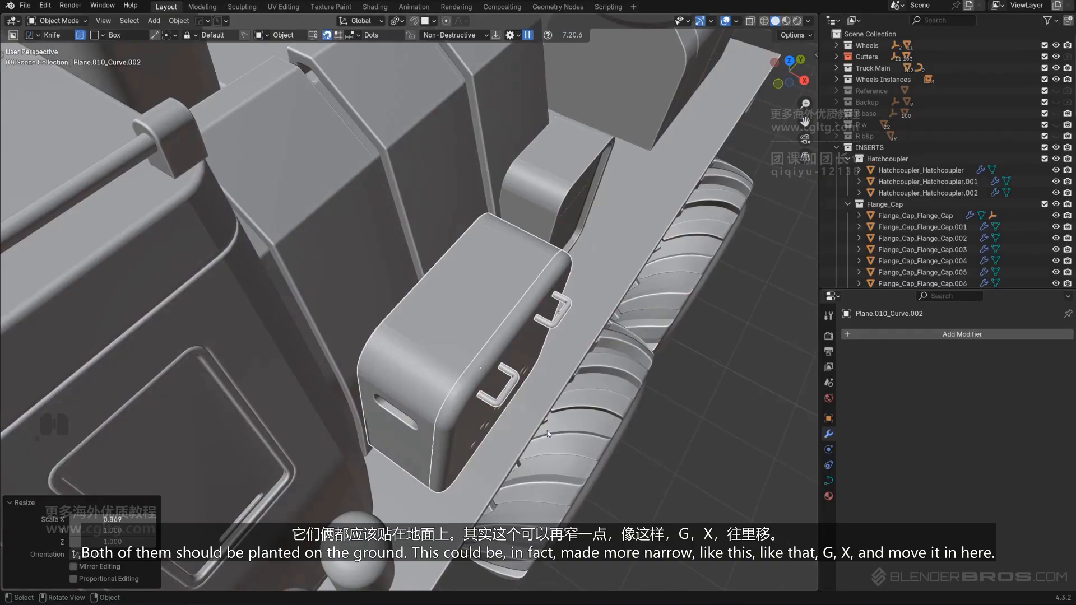
{"action": "key", "text": "g"}
{"action": "key", "text": "x"}
{"action": "key", "text": "shift"}
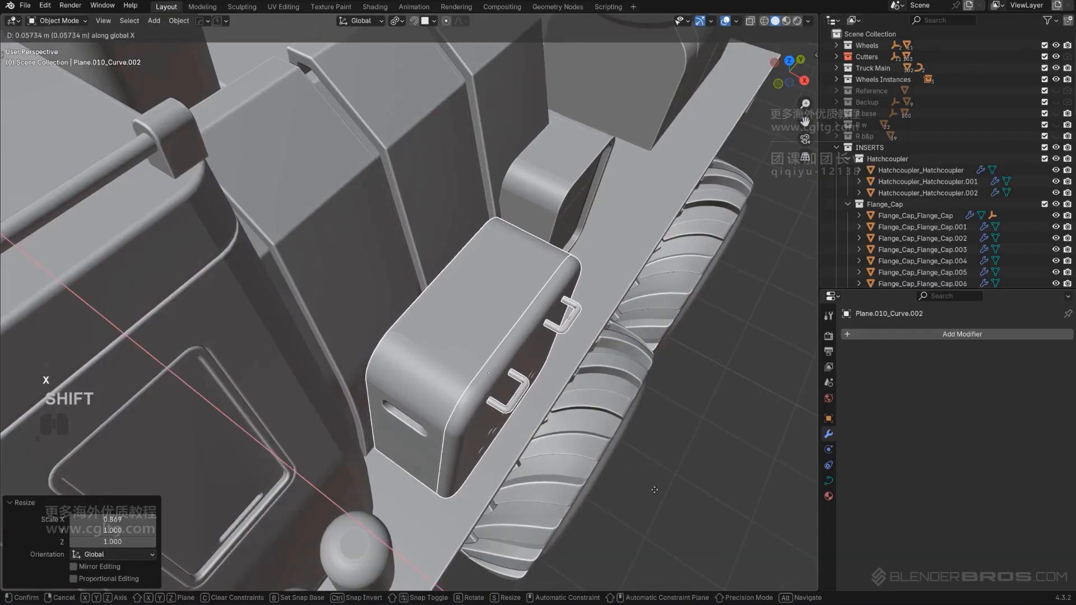
{"action": "left_click", "coordinate": [625, 478]}
Place the narrowed storage box and move its two handles about 0.046 m along negative X, closer to the box front.
{"action": "left_click", "coordinate": [522, 387]}
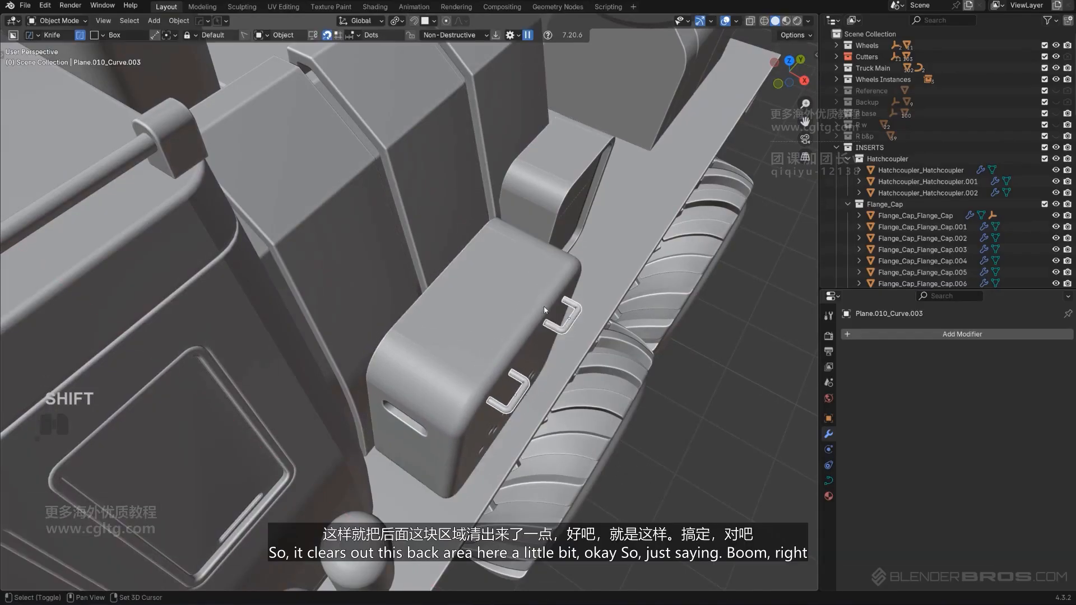
{"action": "middle_click_drag", "start_coordinate": [545, 310], "coordinate": [594, 307]}
{"action": "key", "text": "g"}
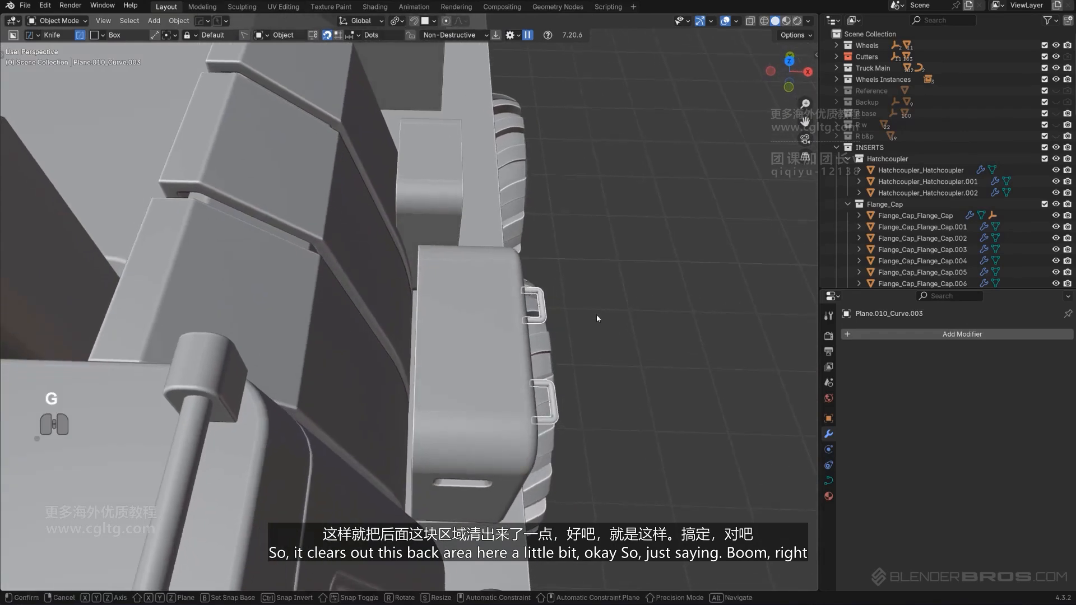
{"action": "key", "text": "x"}
{"action": "left_click", "coordinate": [552, 310], "text": "shift"}
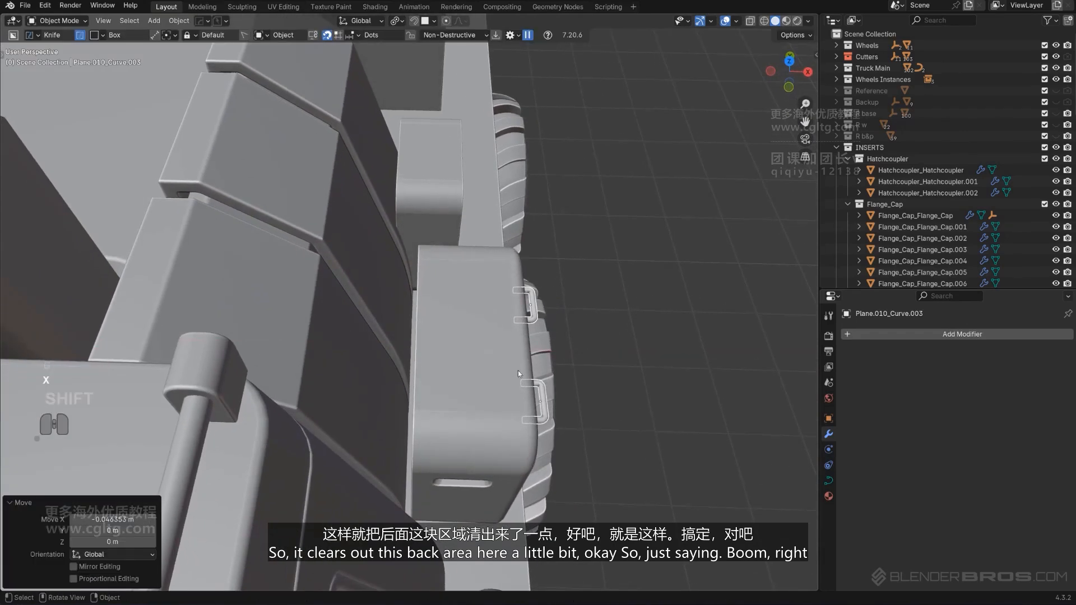
Move the large storage box and its attached parts about 0.025 m along negative X toward the cover plates.
{"action": "middle_click_drag", "start_coordinate": [534, 392], "coordinate": [597, 413]}
{"action": "left_click", "coordinate": [470, 409], "text": "shift"}
{"action": "left_click", "coordinate": [440, 361], "text": "shift"}
{"action": "key", "text": "g"}
{"action": "key", "text": "x"}
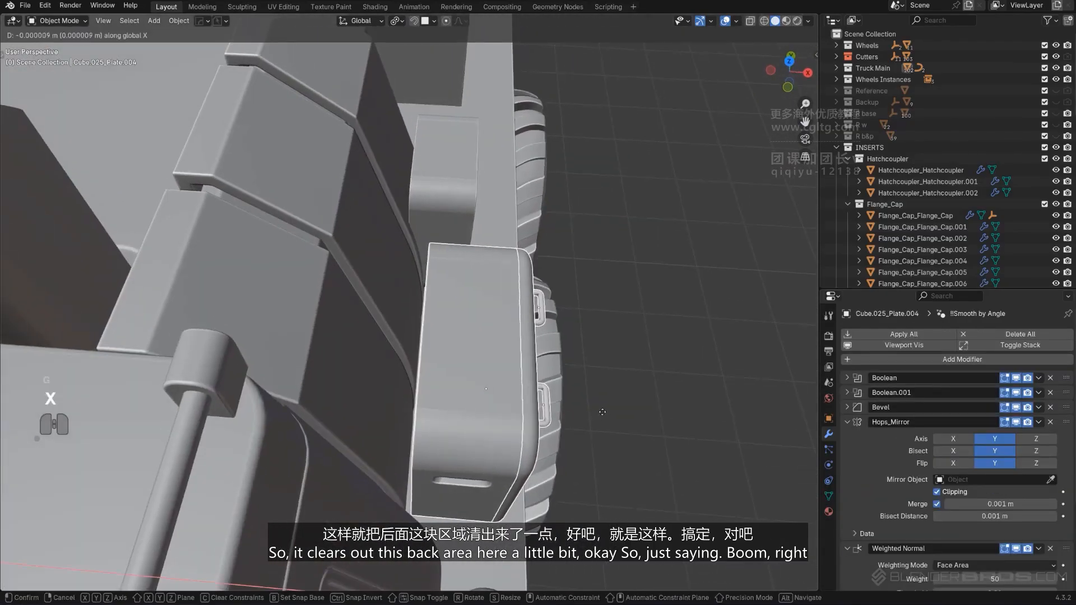
{"action": "left_click", "coordinate": [556, 384]}
Apply the scale of the large storage box's body.
{"action": "middle_click_drag", "start_coordinate": [556, 383], "coordinate": [504, 330]}
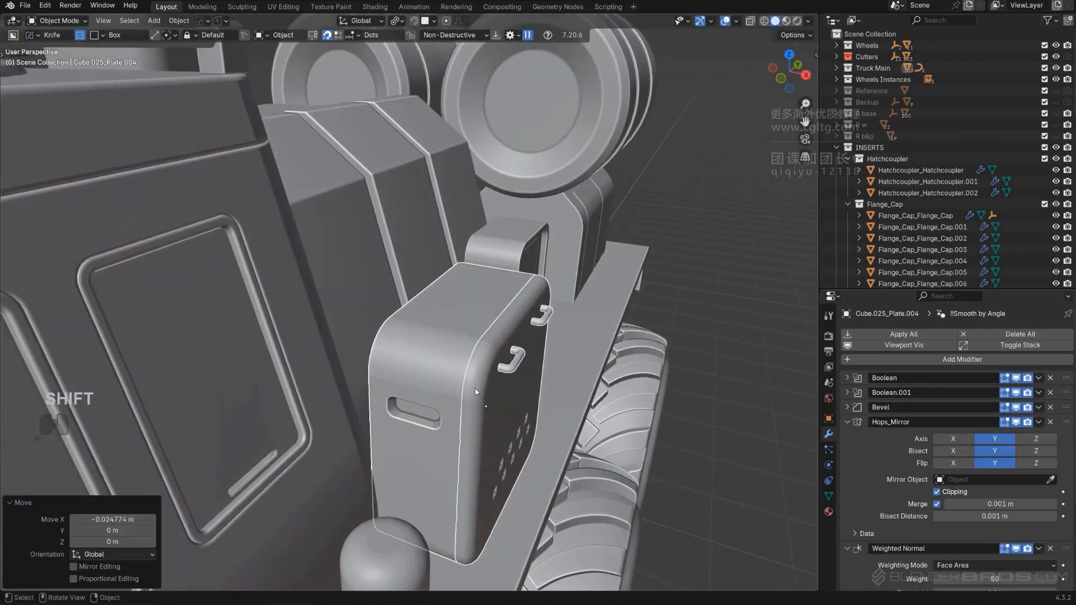
{"action": "left_click", "coordinate": [446, 426]}
{"action": "middle_click_drag", "start_coordinate": [446, 425], "coordinate": [487, 348], "text": "shift"}
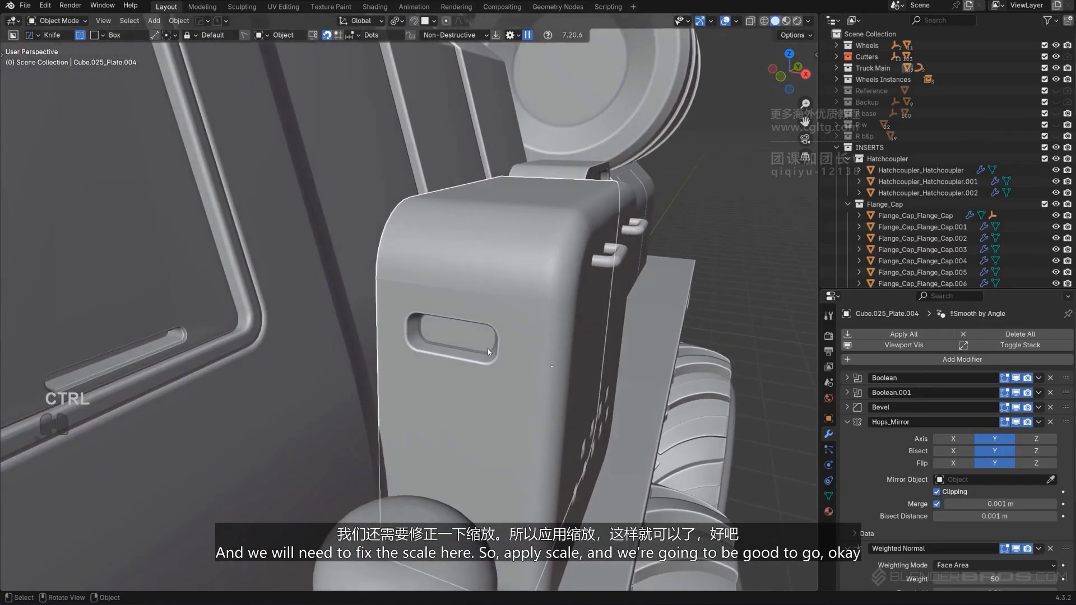
{"action": "key", "text": "ctrl+a"}
{"action": "left_click", "coordinate": [481, 372]}
{"action": "scroll", "coordinate": [512, 368], "scroll_direction": "down", "scroll_amount": 3}
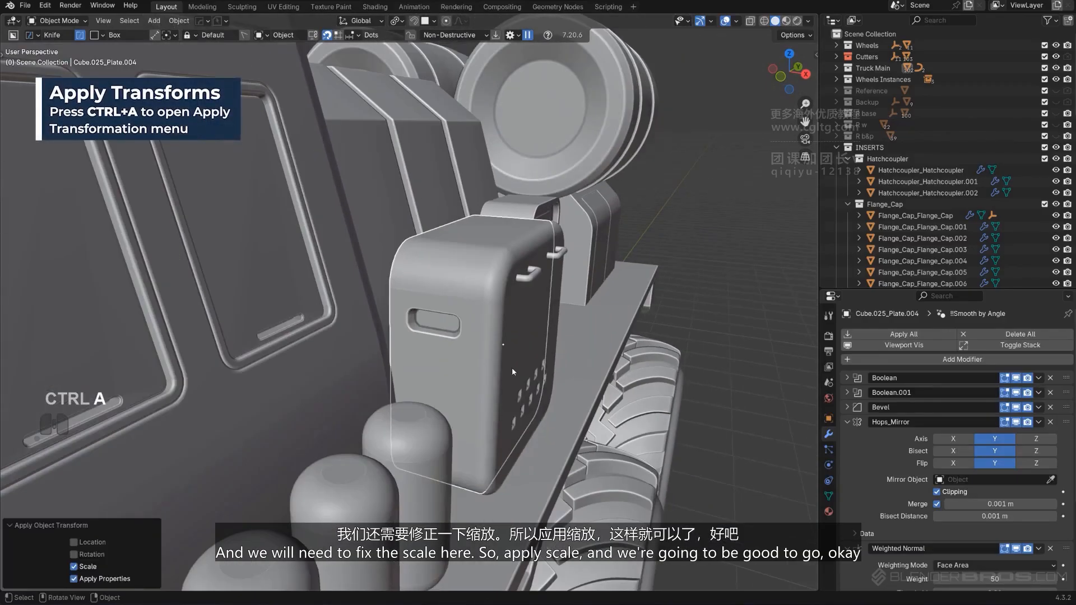
{"action": "key", "text": "Tab"}
{"action": "key", "text": "Tab"}
Move the small storage box about 0.131 m along X toward the cover plates.
{"action": "middle_click_drag", "start_coordinate": [594, 311], "coordinate": [432, 342]}
{"action": "scroll", "coordinate": [449, 336], "scroll_direction": "down", "scroll_amount": 3}
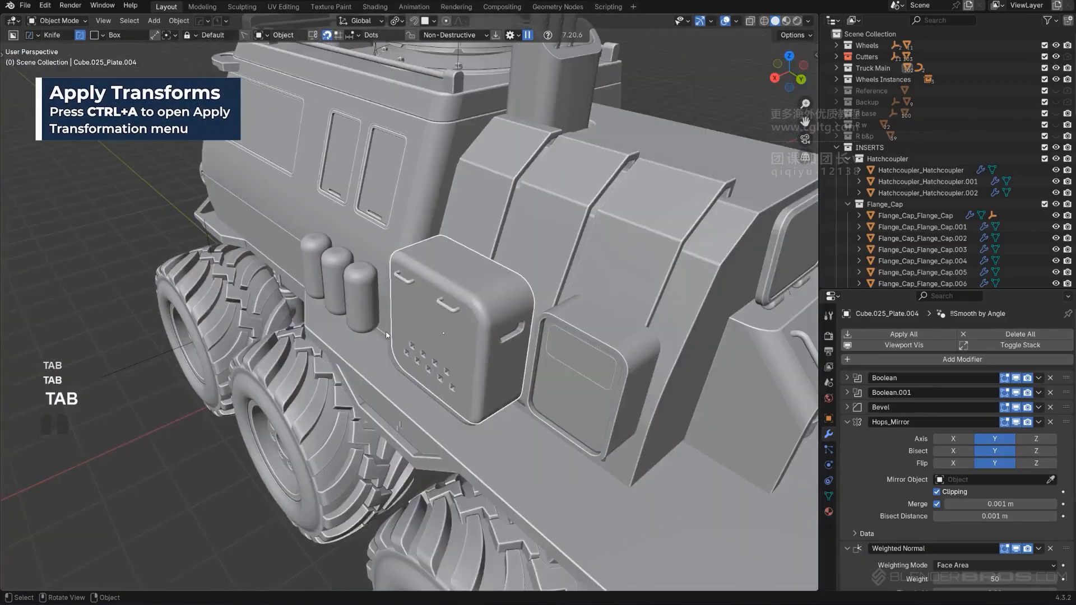
{"action": "middle_click_drag", "start_coordinate": [538, 325], "coordinate": [362, 371], "text": "shift"}
{"action": "left_click", "coordinate": [388, 354]}
{"action": "scroll", "coordinate": [362, 371], "scroll_direction": "up", "scroll_amount": 3}
{"action": "key", "text": "g"}
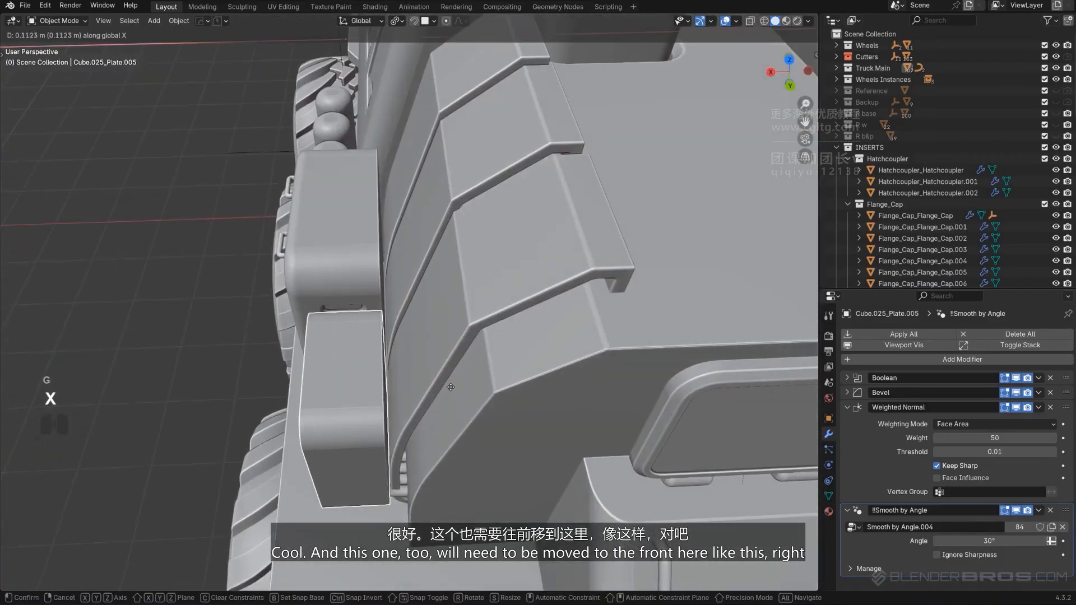
{"action": "left_click", "coordinate": [431, 385]}
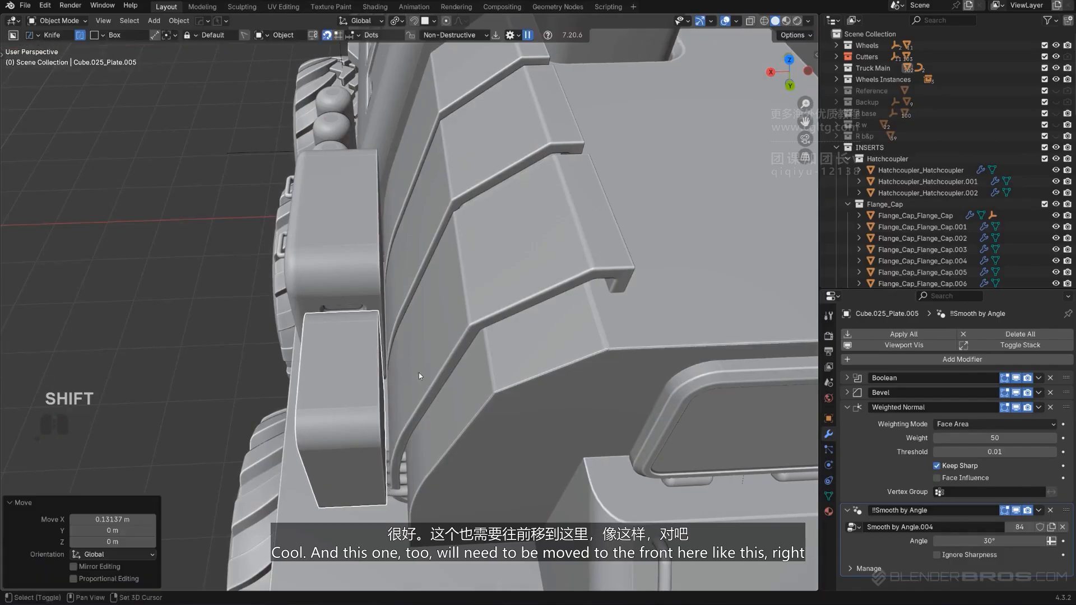
Align the small storage box with the large box's inner side in top view, moving it about -0.009 m in X and -0.106 m in Y.
{"action": "middle_click_drag", "start_coordinate": [419, 372], "coordinate": [464, 234], "text": "alt"}
{"action": "key", "text": "KP_5"}
{"action": "scroll", "coordinate": [464, 237], "scroll_direction": "up", "scroll_amount": 2}
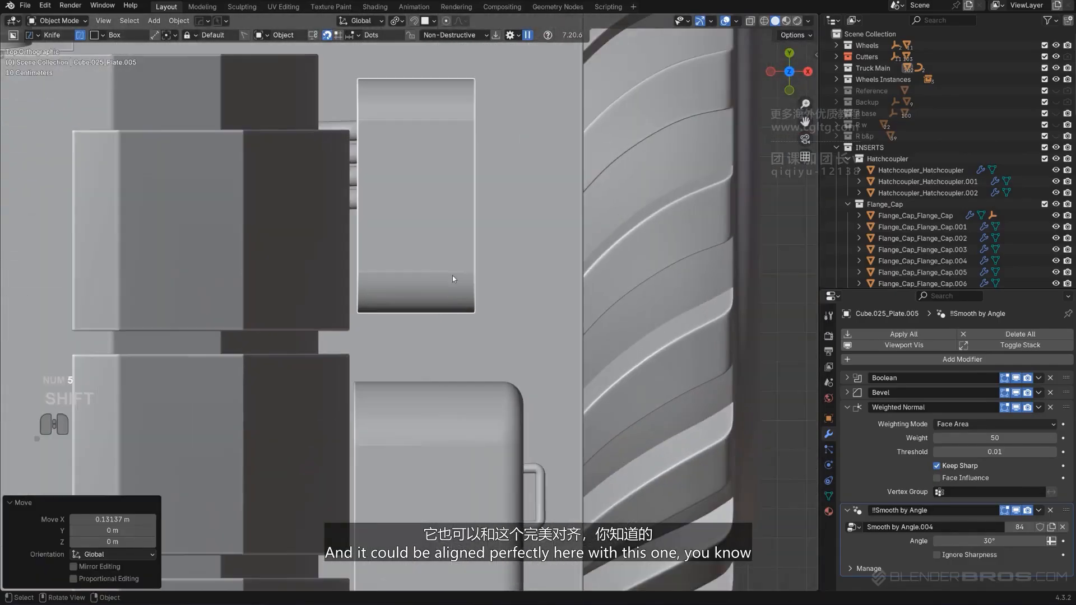
{"action": "key", "text": "g"}
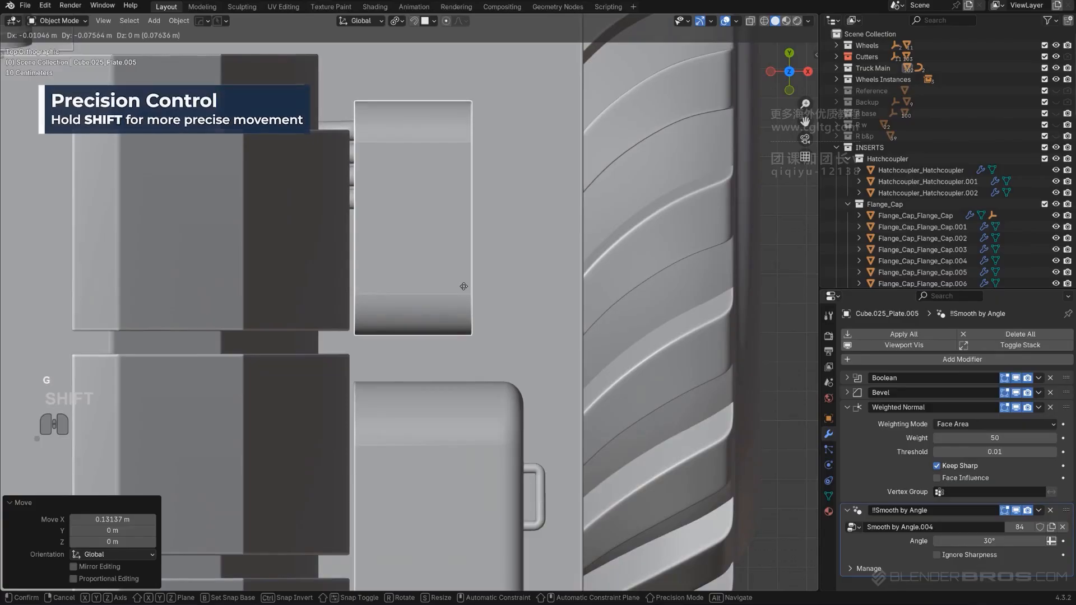
{"action": "left_click", "coordinate": [468, 377]}
{"action": "left_click", "coordinate": [395, 424]}
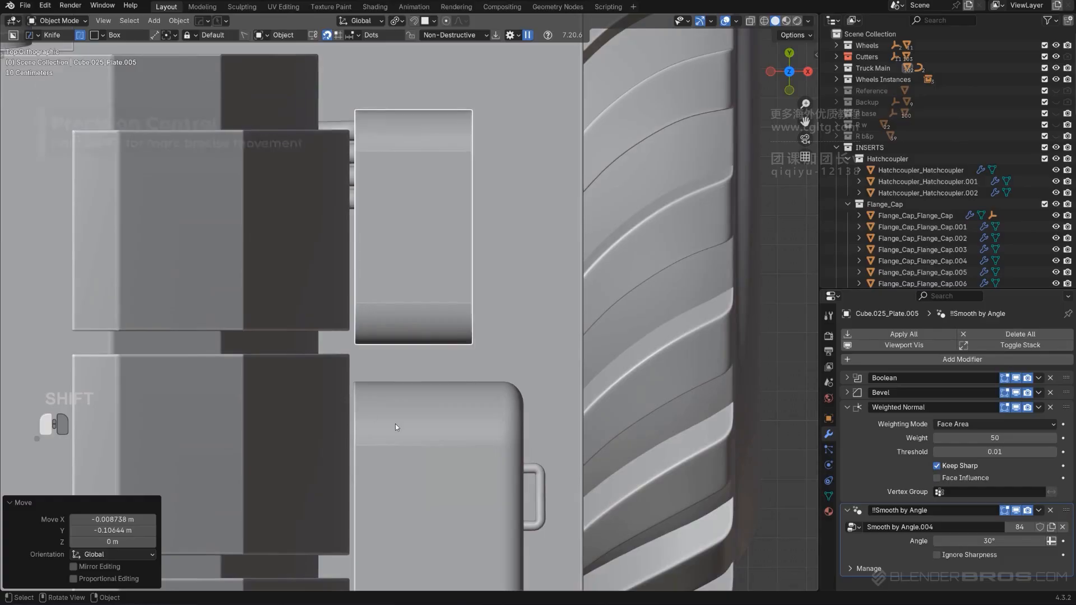
Recalculate the sharp edges of the small and the large storage box with the HardOps Sharpen operation.
{"action": "left_click", "coordinate": [404, 277]}
{"action": "key", "text": "q"}
{"action": "left_click", "coordinate": [412, 233], "text": "ctrl+shift"}
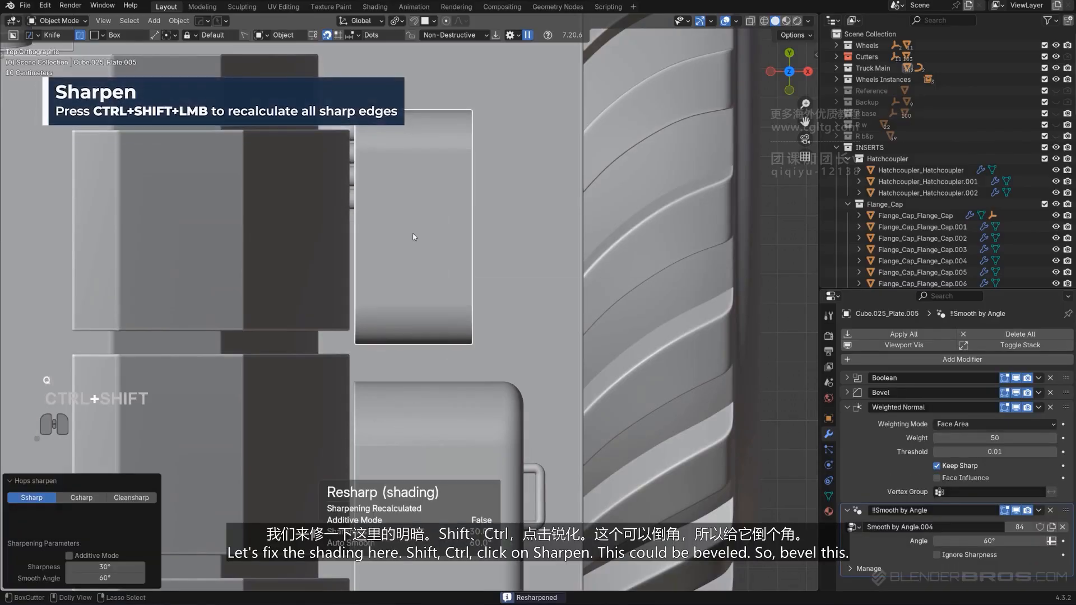
{"action": "left_click", "coordinate": [426, 410]}
{"action": "key", "text": "q"}
{"action": "left_click", "coordinate": [426, 410], "text": "ctrl+shift"}
Bevel the large storage box's front lid with width 0.014, 3 segments and a 0.5 profile.
{"action": "scroll", "coordinate": [426, 410], "scroll_direction": "down", "scroll_amount": 3}
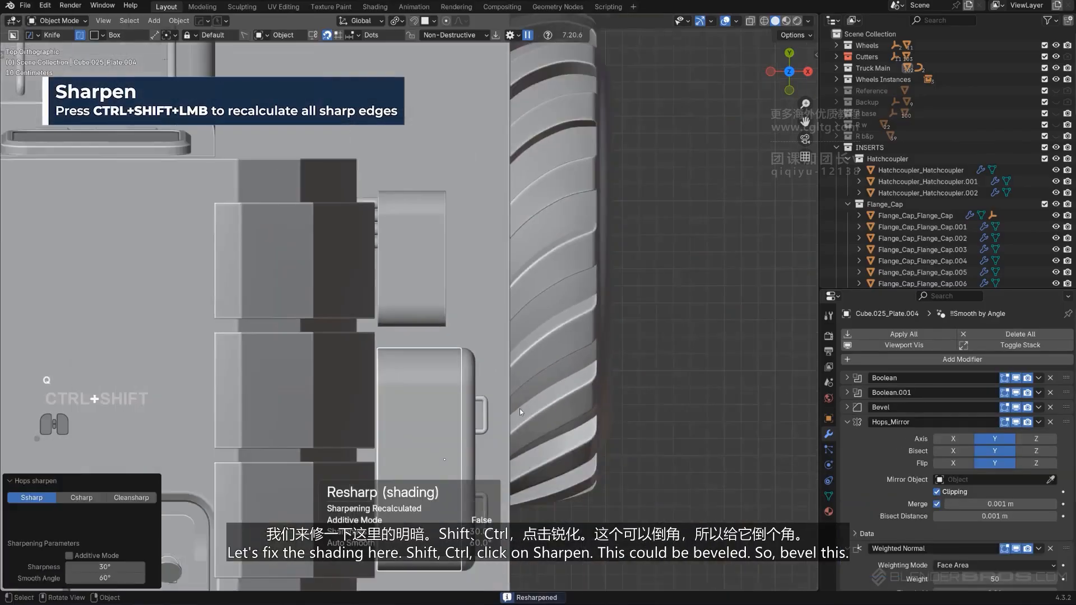
{"action": "middle_click_drag", "start_coordinate": [519, 409], "coordinate": [327, 340]}
{"action": "key", "text": "KP_5"}
{"action": "left_click", "coordinate": [347, 340]}
{"action": "key", "text": "q"}
{"action": "left_click", "coordinate": [325, 341]}
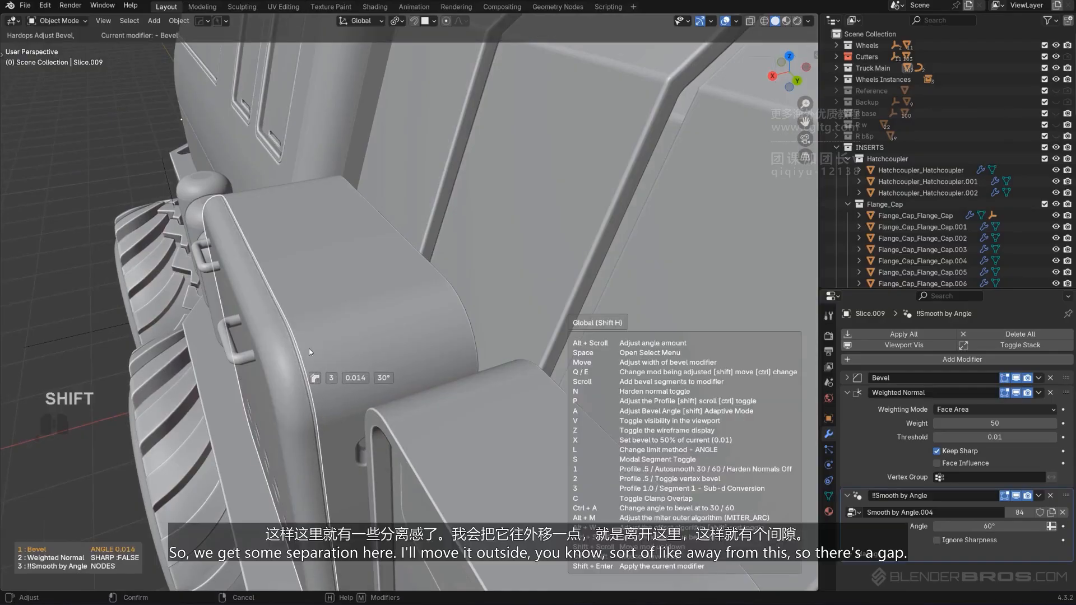
{"action": "key", "text": "1"}
{"action": "left_click", "coordinate": [308, 349]}
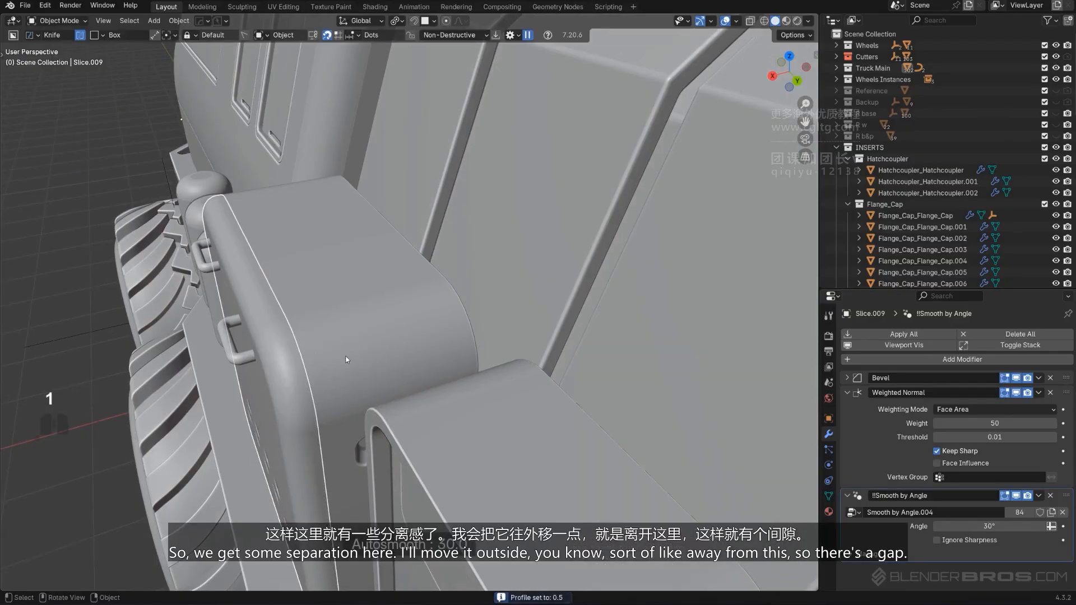
Move the front lid outward about 0.015 m along X to leave a gap between it and the box body.
{"action": "key", "text": "g"}
{"action": "key", "text": "shift"}
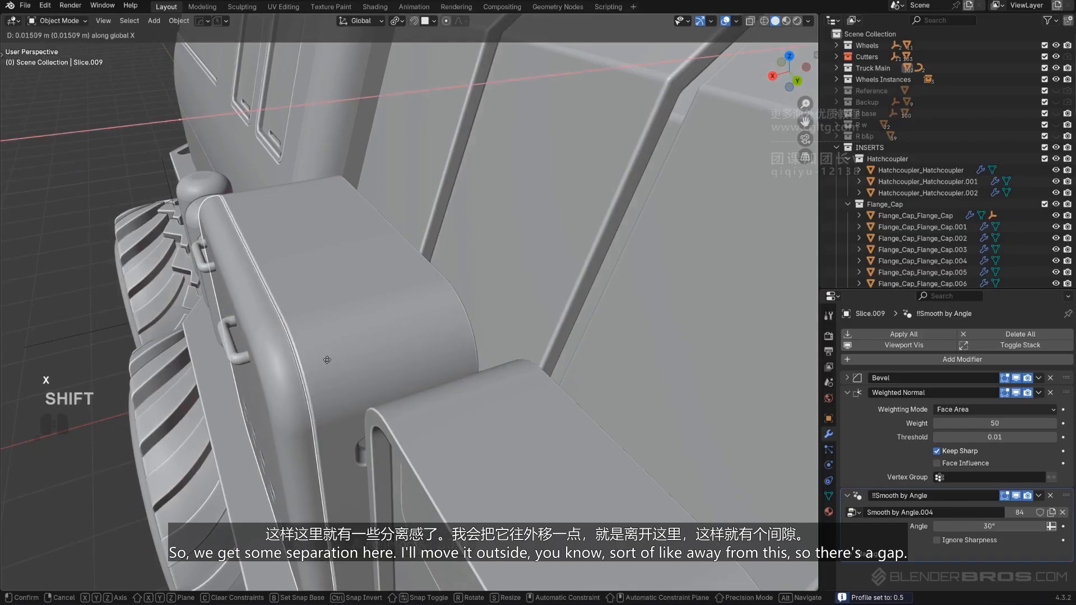
{"action": "left_click", "coordinate": [330, 360]}
{"action": "left_click", "coordinate": [278, 305]}
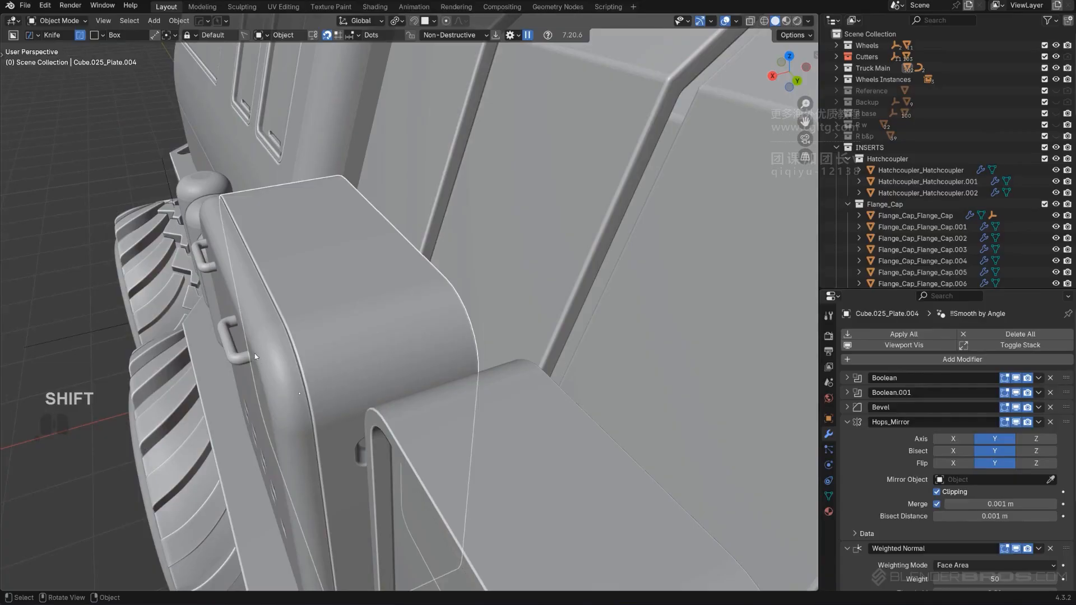
Select the small storage box's front panel and face it in the right orthographic view.
{"action": "scroll", "coordinate": [254, 353], "scroll_direction": "down", "scroll_amount": 4}
{"action": "middle_click_drag", "start_coordinate": [254, 353], "coordinate": [379, 336]}
{"action": "scroll", "coordinate": [386, 339], "scroll_direction": "up", "scroll_amount": 2}
{"action": "middle_click_drag", "start_coordinate": [555, 325], "coordinate": [617, 303]}
{"action": "left_click", "coordinate": [499, 314]}
{"action": "scroll", "coordinate": [516, 361], "scroll_direction": "up", "scroll_amount": 1}
{"action": "middle_click_drag", "start_coordinate": [516, 360], "coordinate": [555, 341], "text": "alt"}
{"action": "key", "text": "KP_5"}
{"action": "scroll", "coordinate": [556, 342], "scroll_direction": "up", "scroll_amount": 2}
{"action": "middle_click_drag", "start_coordinate": [588, 308], "coordinate": [534, 327], "text": "shift"}
{"action": "left_click_drag", "start_coordinate": [574, 299], "coordinate": [591, 337]}
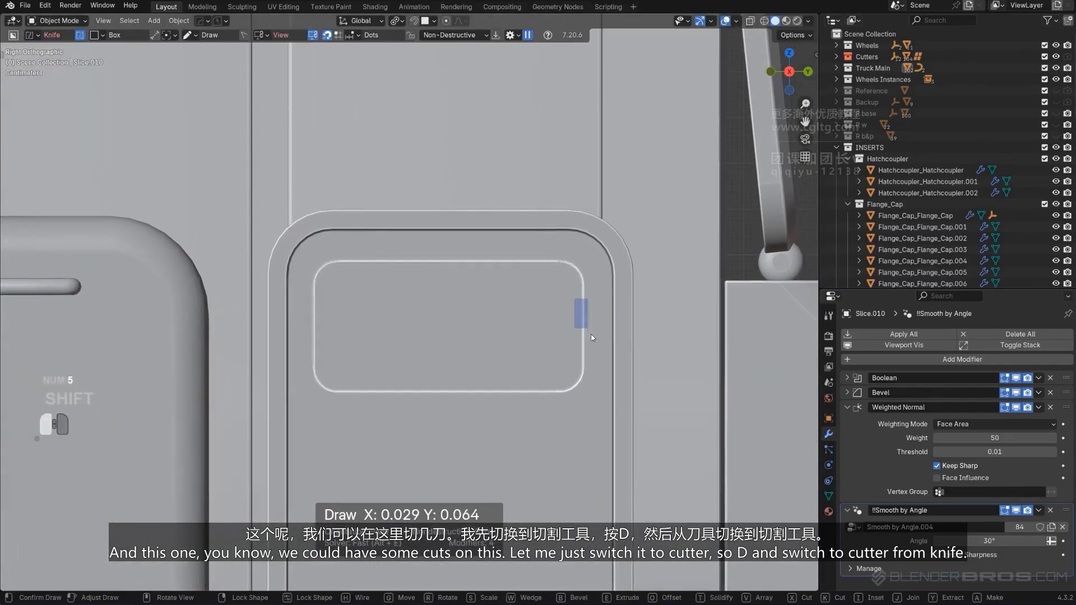
{"action": "key", "text": "d"}
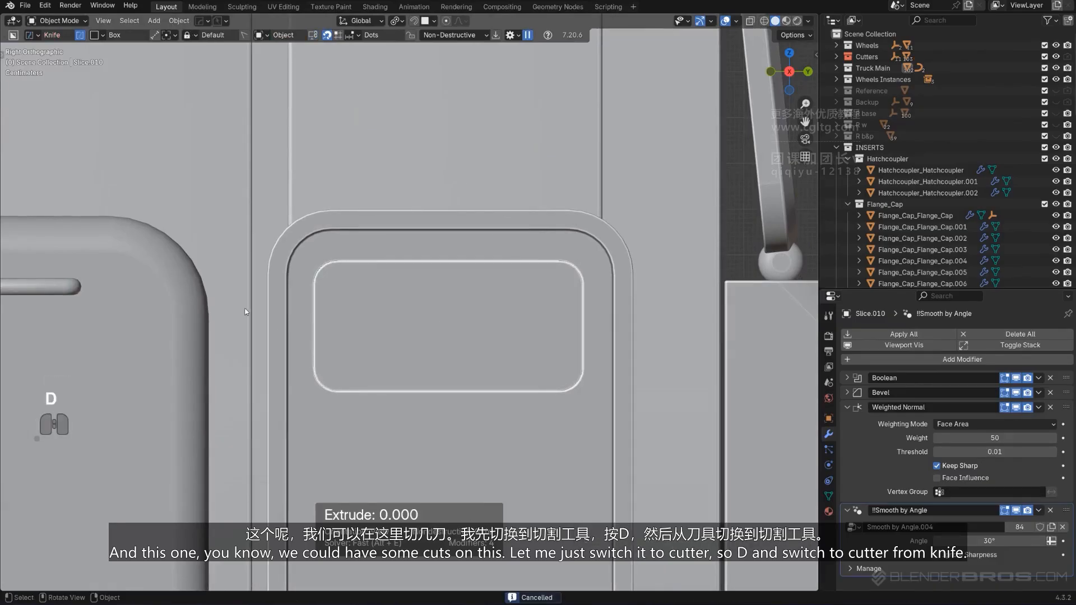
{"action": "right_click", "coordinate": [321, 343]}
Switch BoxCutter from Knife to Cut and cut a small narrow notch into the side edge of the panel's rounded rectangle.
{"action": "key", "text": "d"}
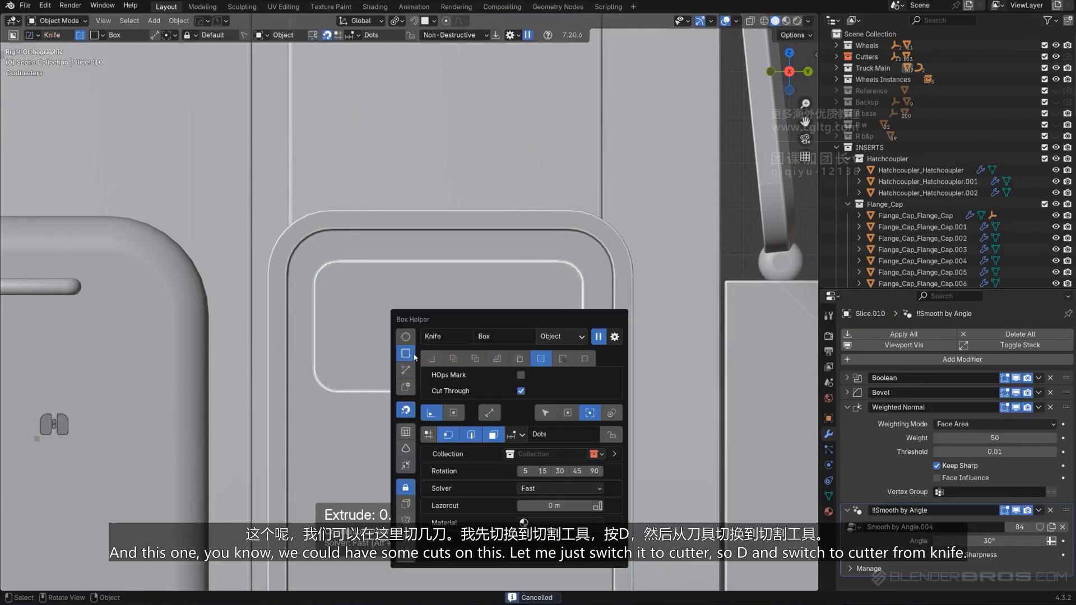
{"action": "left_click", "coordinate": [430, 358]}
{"action": "key", "text": "d"}
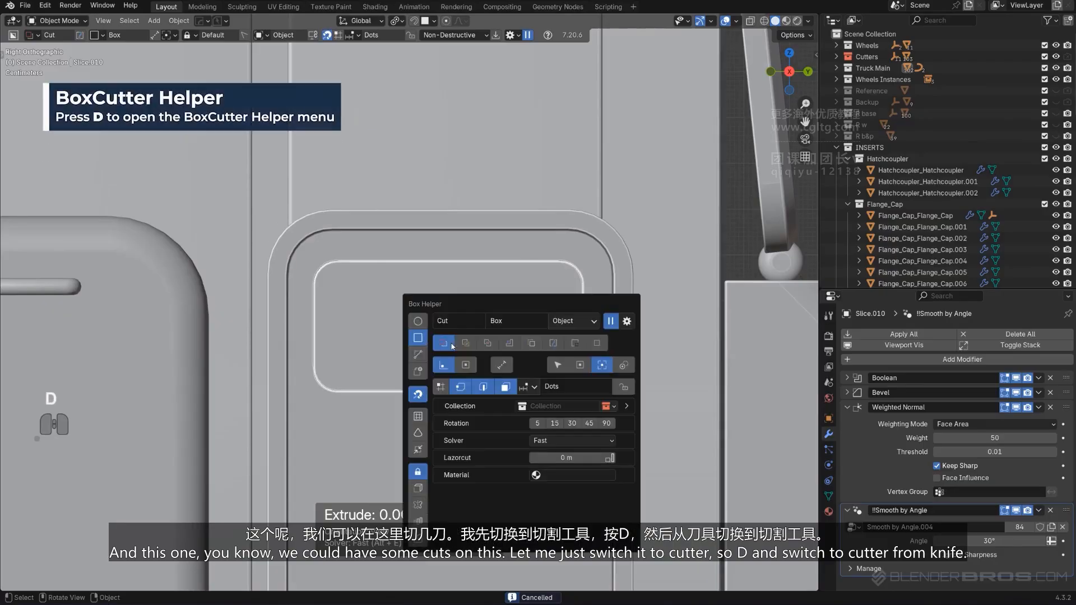
{"action": "left_click_drag", "start_coordinate": [311, 319], "coordinate": [321, 342]}
Set the small box panel's origin to its geometry.
{"action": "key", "text": "shift+s"}
{"action": "key", "text": "alt+x"}
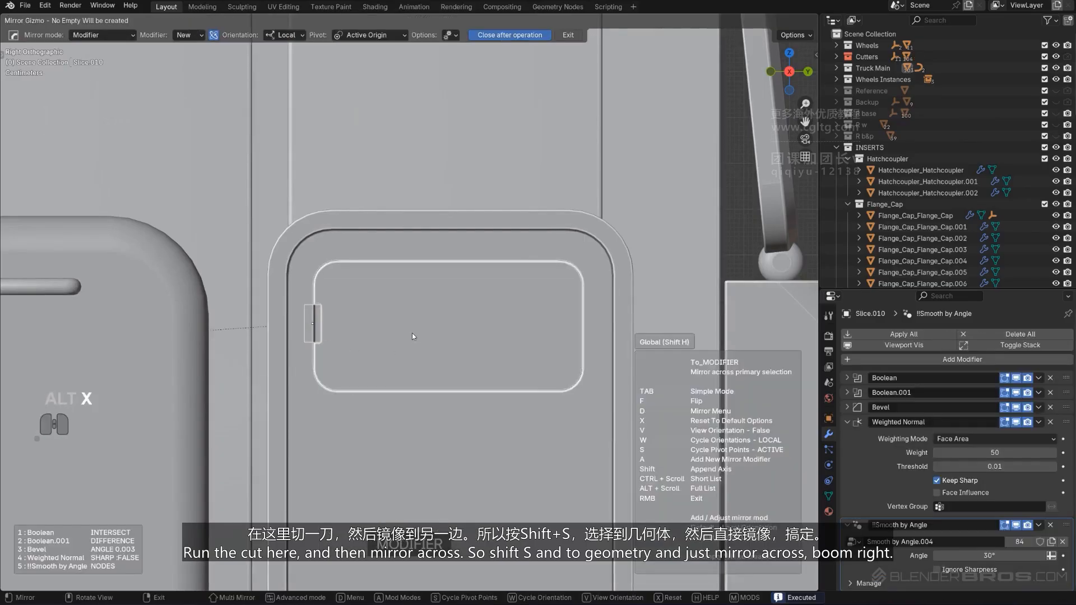
{"action": "scroll", "coordinate": [420, 338], "scroll_direction": "down", "scroll_amount": 7}
{"action": "left_click", "coordinate": [432, 307]}
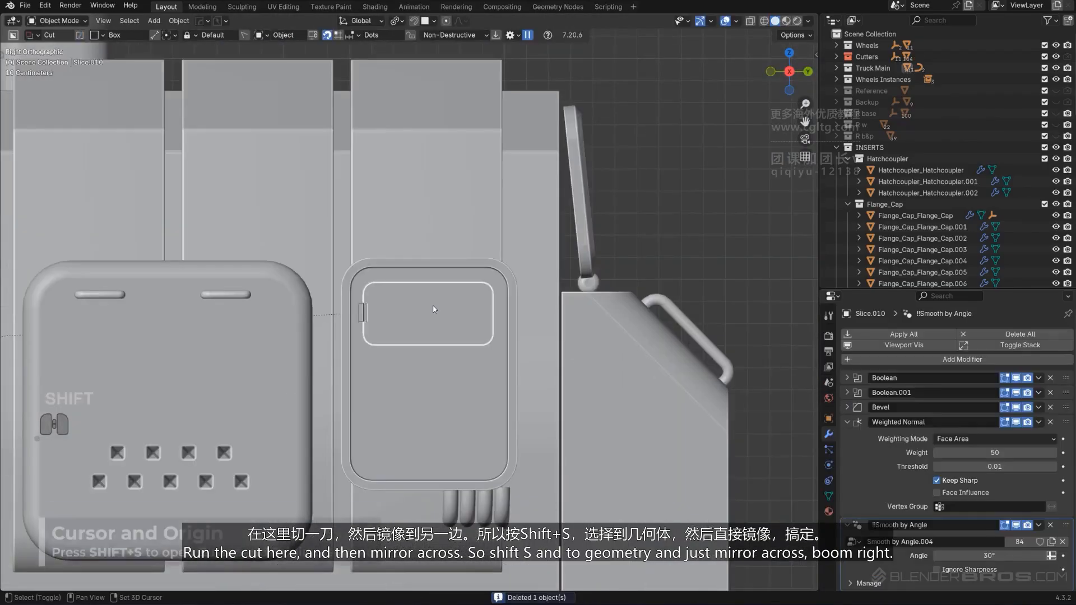
{"action": "key", "text": "shift+s"}
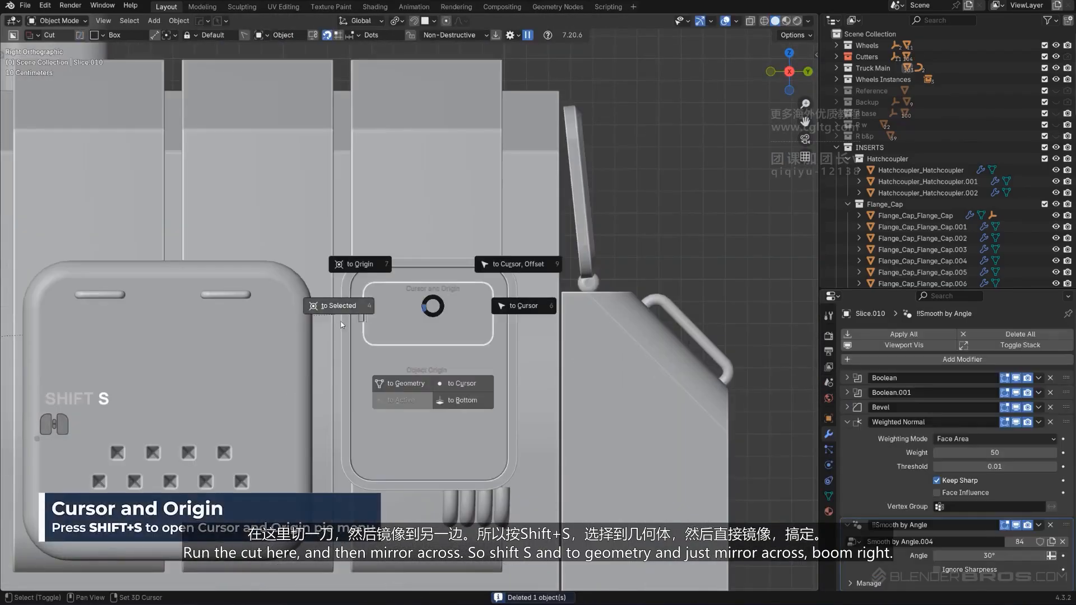
{"action": "left_click", "coordinate": [404, 383]}
Mirror the notch cutter across the panel so the rounded rectangle is notched on both sides.
{"action": "left_click", "coordinate": [365, 312]}
{"action": "left_click", "coordinate": [424, 311], "text": "shift"}
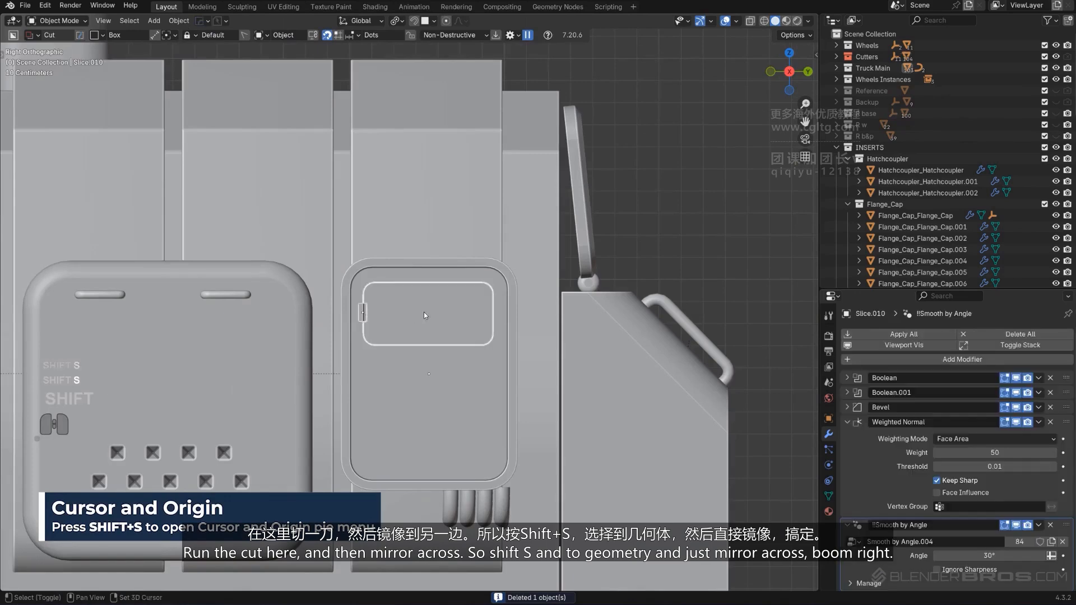
{"action": "key", "text": "alt+x"}
{"action": "left_click", "coordinate": [346, 374]}
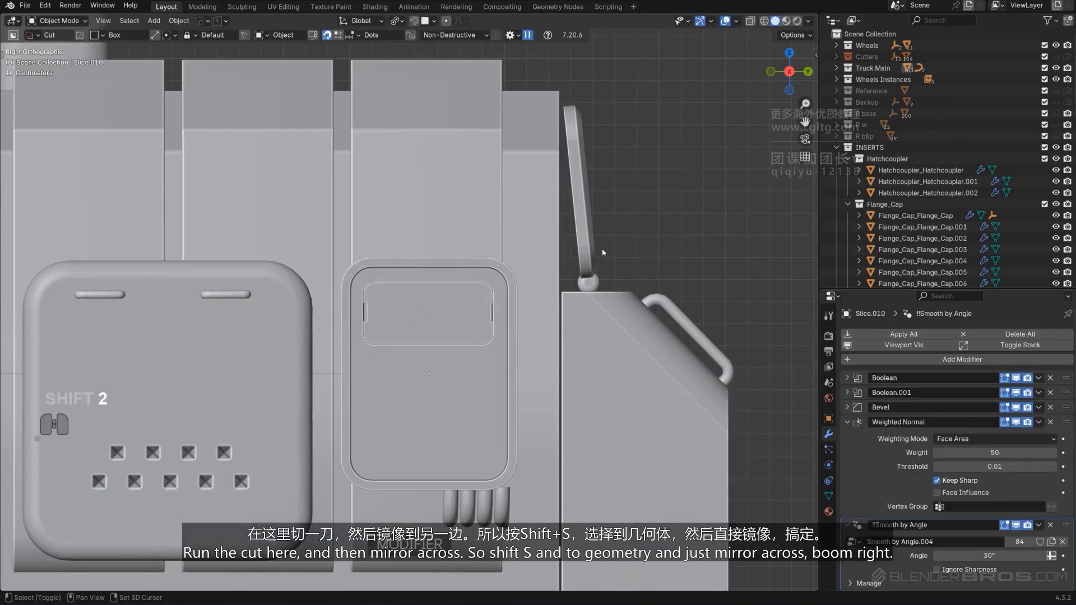
Delete the arrayed cables beneath the small storage box.
{"action": "scroll", "coordinate": [570, 270], "scroll_direction": "up", "scroll_amount": 2}
{"action": "key", "text": "KP_5"}
{"action": "mouse_move", "coordinate": [570, 270]}
{"action": "middle_mouse_down"}
{"action": "mouse_move", "coordinate": [511, 308]}
{"action": "mouse_move", "coordinate": [577, 276]}
{"action": "middle_mouse_up"}
{"action": "scroll", "coordinate": [519, 316], "scroll_direction": "down", "scroll_amount": 3}
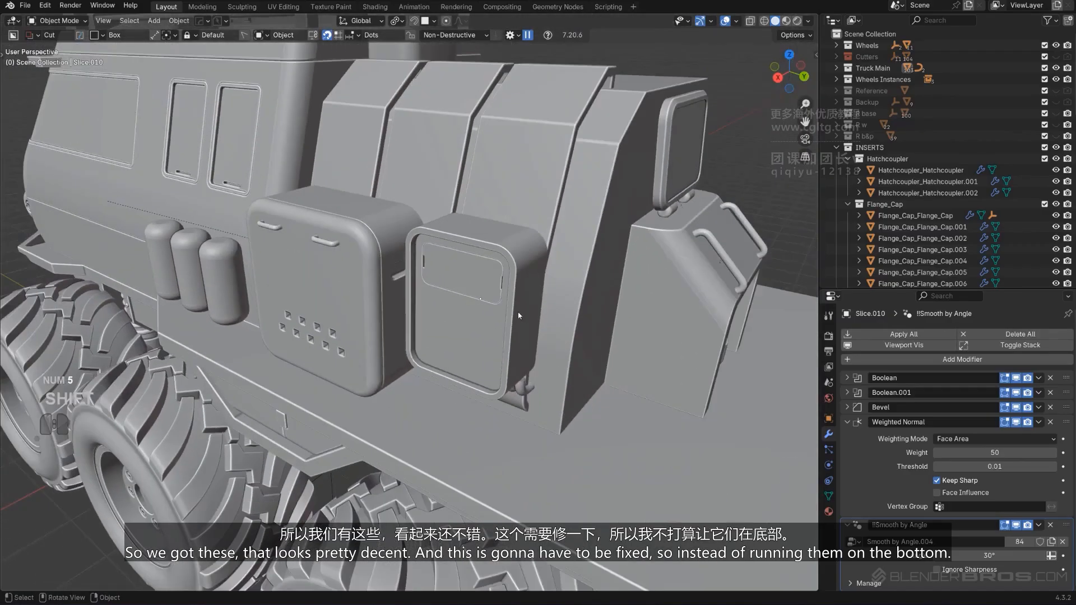
{"action": "middle_click_drag", "start_coordinate": [518, 316], "coordinate": [532, 257]}
{"action": "left_click", "coordinate": [532, 440]}
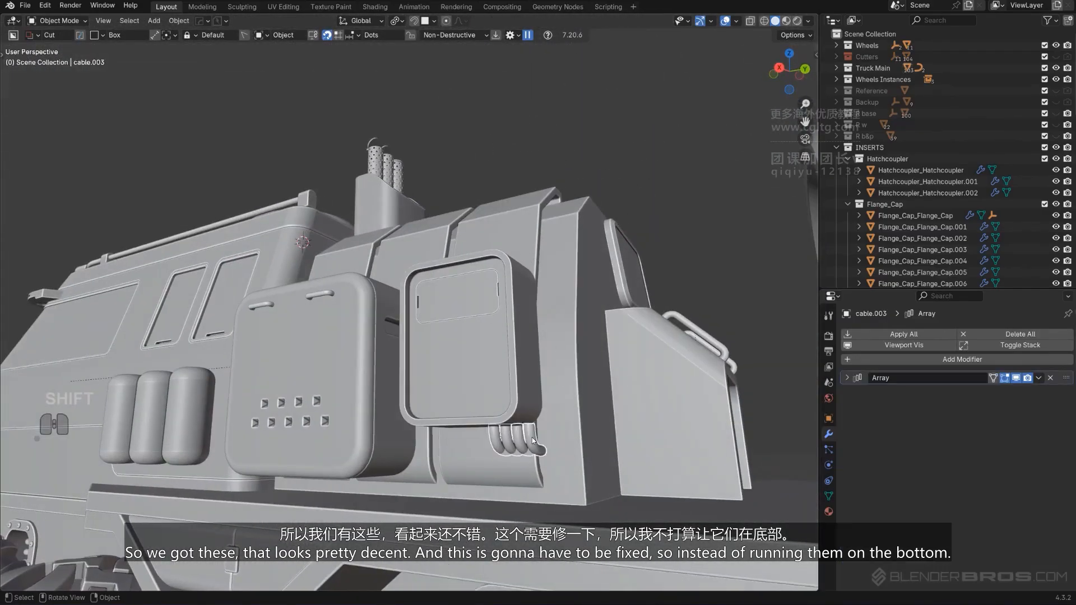
{"action": "key", "text": "x"}
{"action": "left_click", "coordinate": [532, 440]}
Lower the small storage box and its front panel parts about 0.374 m along Z toward the truck bed.
{"action": "middle_click_drag", "start_coordinate": [532, 439], "coordinate": [500, 323], "text": "alt"}
{"action": "key", "text": "KP_5"}
{"action": "scroll", "coordinate": [560, 367], "scroll_direction": "up", "scroll_amount": 1}
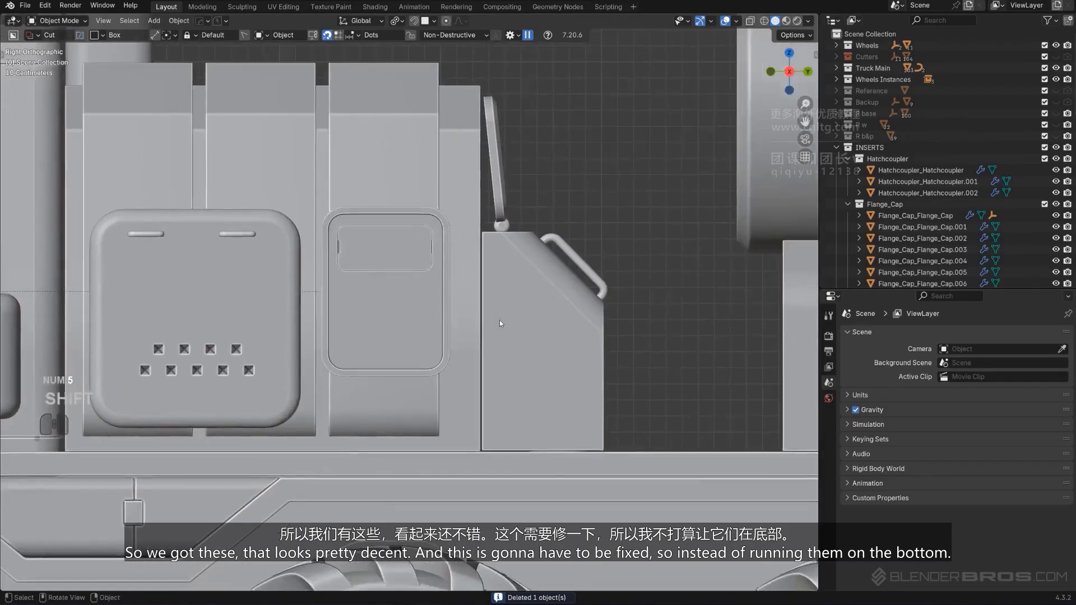
{"action": "scroll", "coordinate": [499, 321], "scroll_direction": "up", "scroll_amount": 2}
{"action": "key", "text": "KP_5"}
{"action": "middle_click_drag", "start_coordinate": [486, 273], "coordinate": [367, 331]}
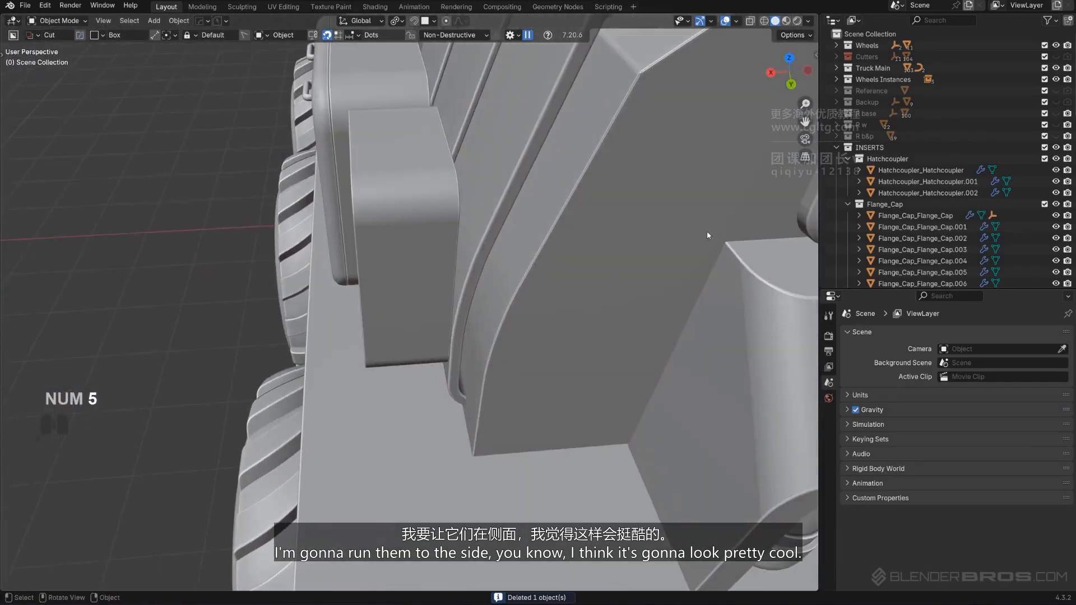
{"action": "mouse_move", "coordinate": [707, 235]}
{"action": "middle_mouse_down"}
{"action": "mouse_move", "coordinate": [418, 291]}
{"action": "mouse_move", "coordinate": [442, 291]}
{"action": "mouse_move", "coordinate": [458, 307]}
{"action": "mouse_move", "coordinate": [552, 240]}
{"action": "mouse_move", "coordinate": [577, 206]}
{"action": "mouse_move", "coordinate": [517, 261]}
{"action": "middle_mouse_up"}
{"action": "left_click", "coordinate": [423, 247]}
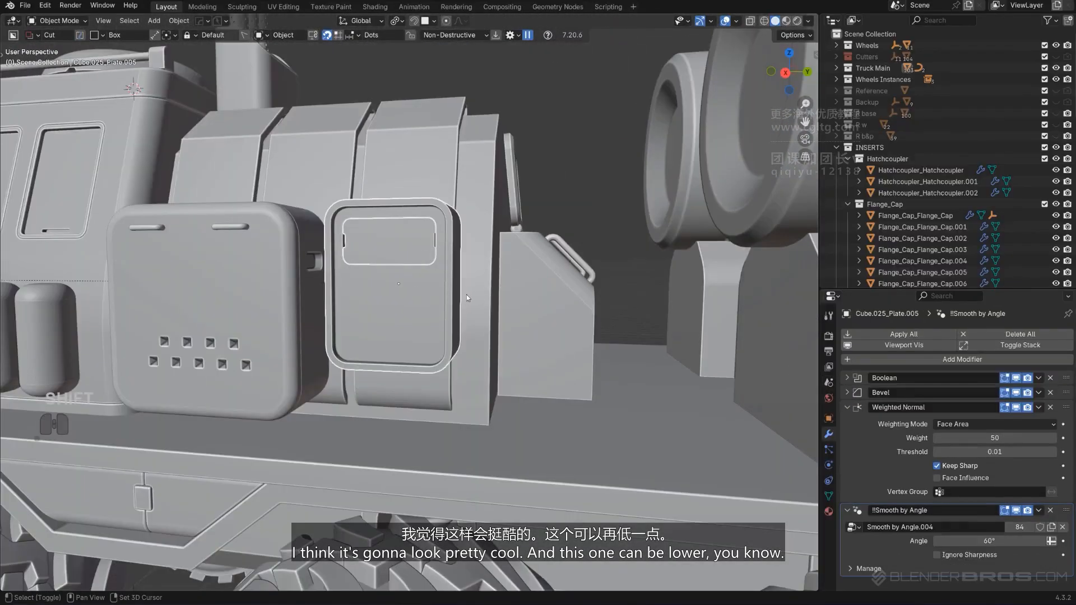
{"action": "key", "text": "g"}
{"action": "key", "text": "z"}
{"action": "left_click", "coordinate": [469, 341]}
{"action": "key", "text": "x"}
Lower the large storage box together with its two handles about 0.06 m along Z toward the truck bed.
{"action": "mouse_move", "coordinate": [468, 341]}
{"action": "middle_mouse_down"}
{"action": "mouse_move", "coordinate": [480, 324]}
{"action": "mouse_move", "coordinate": [448, 356]}
{"action": "middle_mouse_up"}
{"action": "key", "text": "KP_5"}
{"action": "key", "text": "KP_5"}
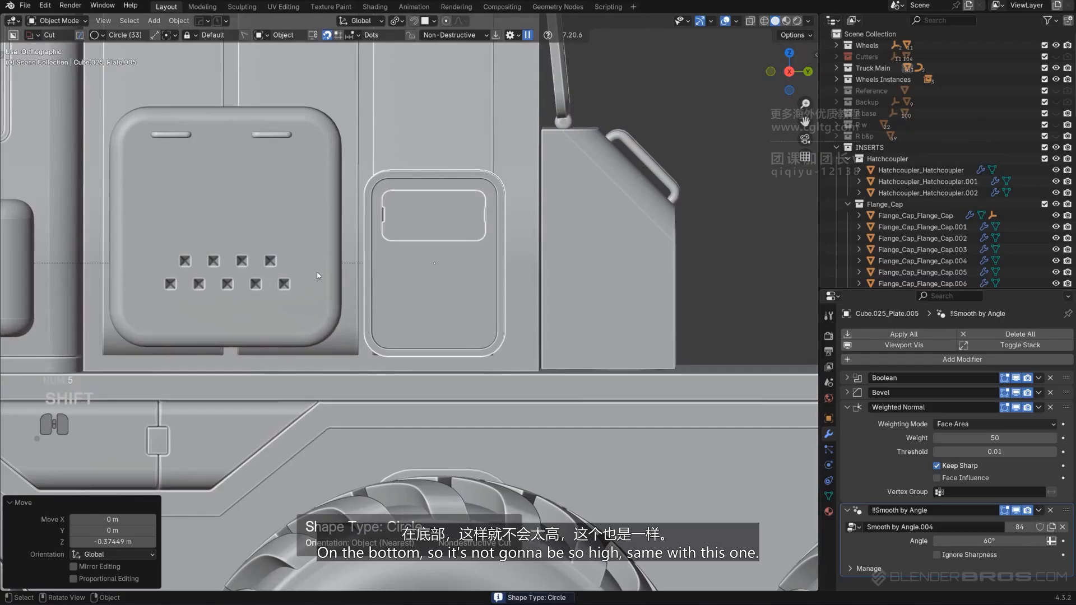
{"action": "middle_click_drag", "start_coordinate": [318, 276], "coordinate": [272, 258]}
{"action": "left_click", "coordinate": [268, 151], "text": "shift"}
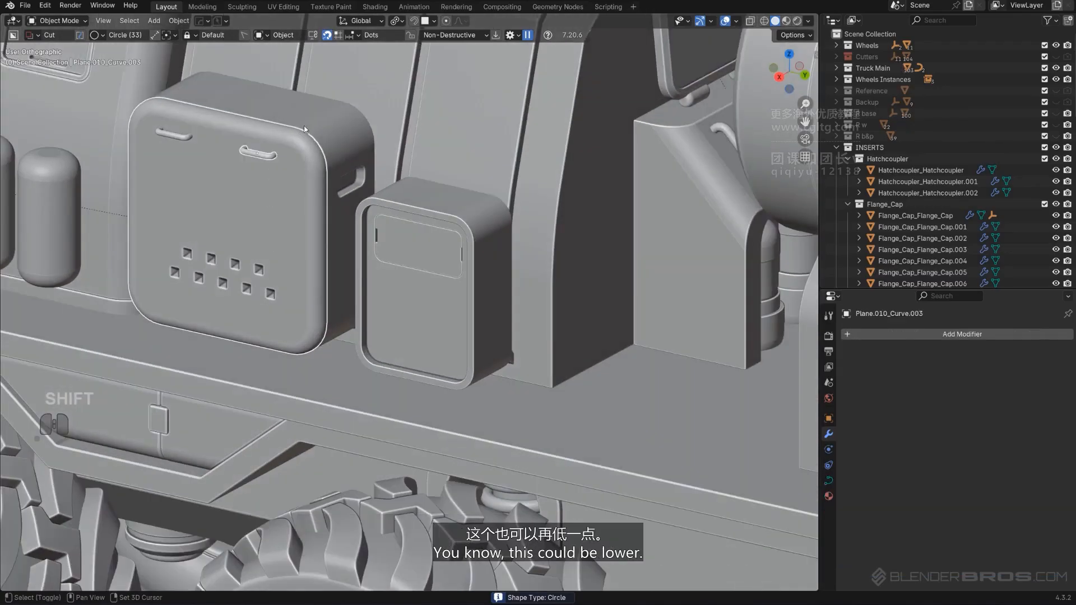
{"action": "left_click", "coordinate": [188, 130], "text": "shift"}
{"action": "middle_click_drag", "start_coordinate": [331, 224], "coordinate": [458, 224], "text": "alt"}
{"action": "key", "text": "g"}
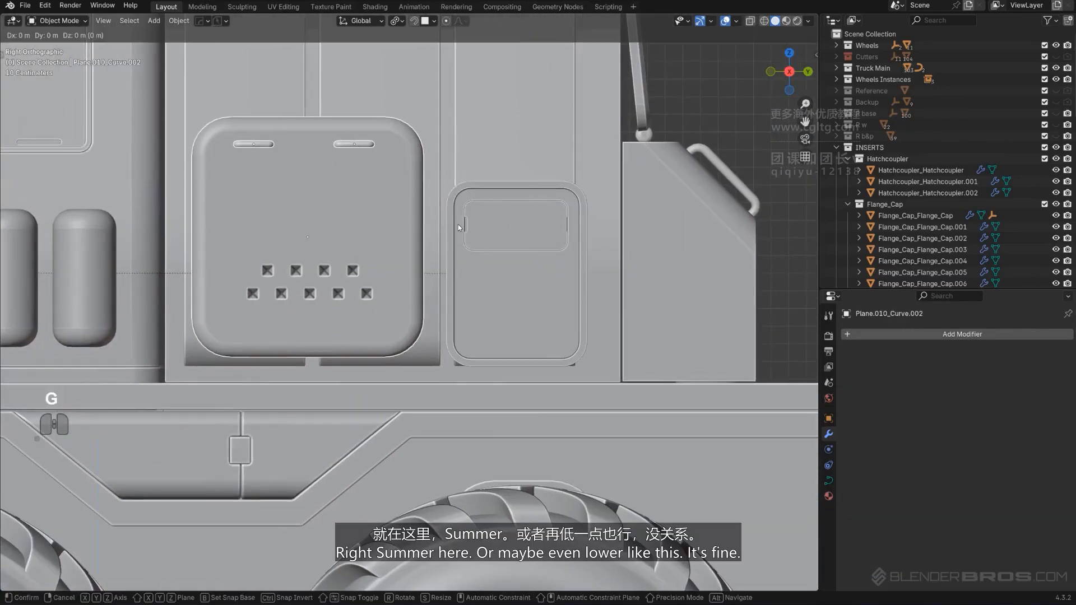
{"action": "key", "text": "z"}
{"action": "key", "text": "shift"}
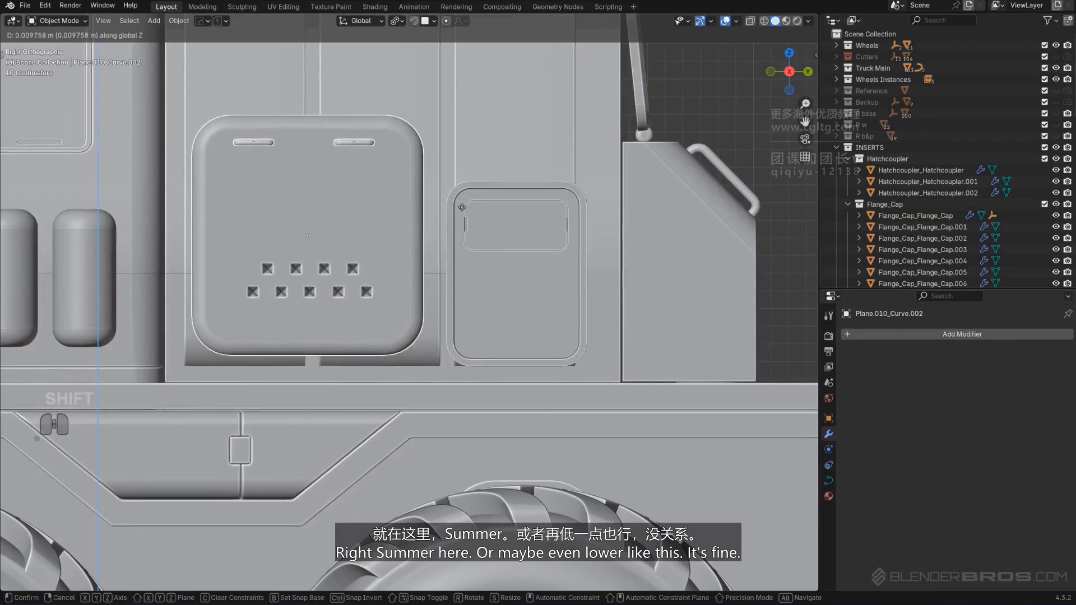
{"action": "left_click", "coordinate": [514, 334]}
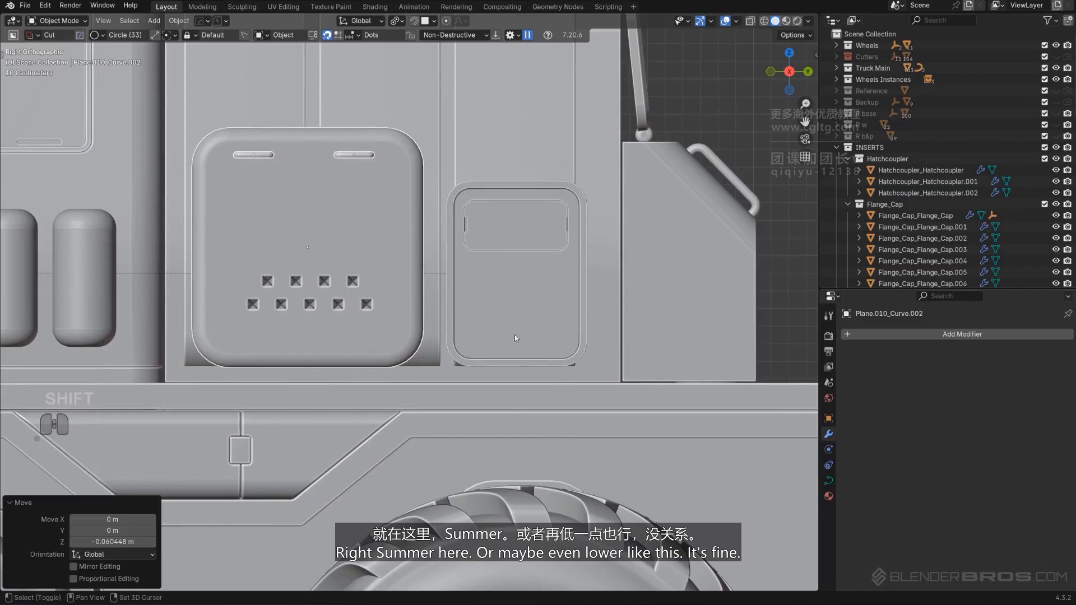
Add a mesh plane and move it into the empty space behind the truck.
{"action": "left_click", "coordinate": [512, 365]}
{"action": "scroll", "coordinate": [512, 365], "scroll_direction": "down", "scroll_amount": 3}
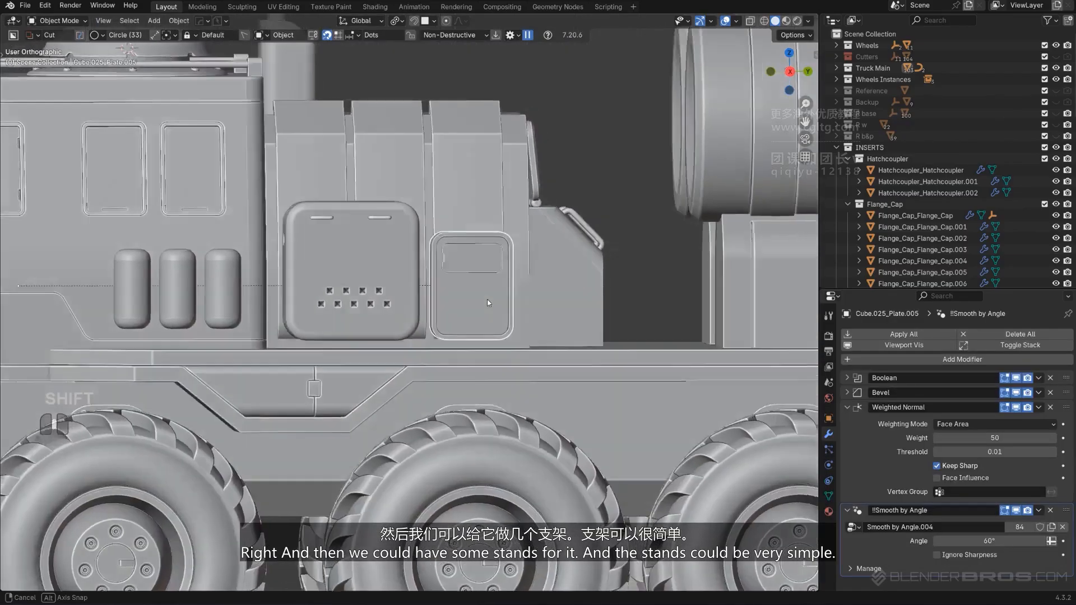
{"action": "middle_click_drag", "start_coordinate": [486, 299], "coordinate": [426, 314]}
{"action": "key", "text": "KP_3"}
{"action": "scroll", "coordinate": [358, 319], "scroll_direction": "up", "scroll_amount": 2}
{"action": "key", "text": "c"}
{"action": "middle_click_drag", "start_coordinate": [339, 327], "coordinate": [385, 278], "text": "shift"}
{"action": "scroll", "coordinate": [385, 278], "scroll_direction": "down", "scroll_amount": 10}
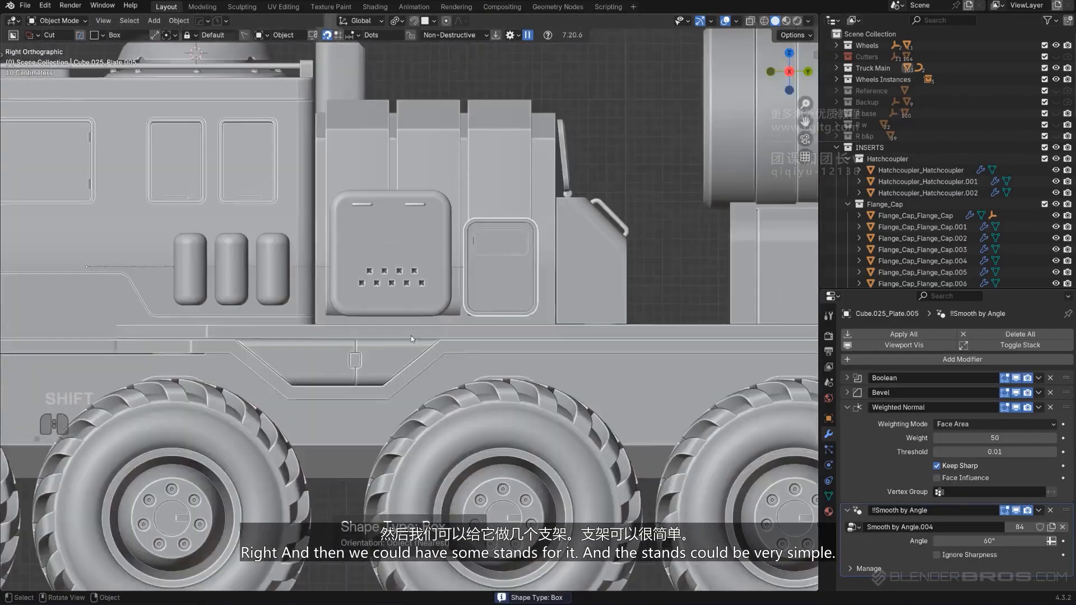
{"action": "key", "text": "shift+a"}
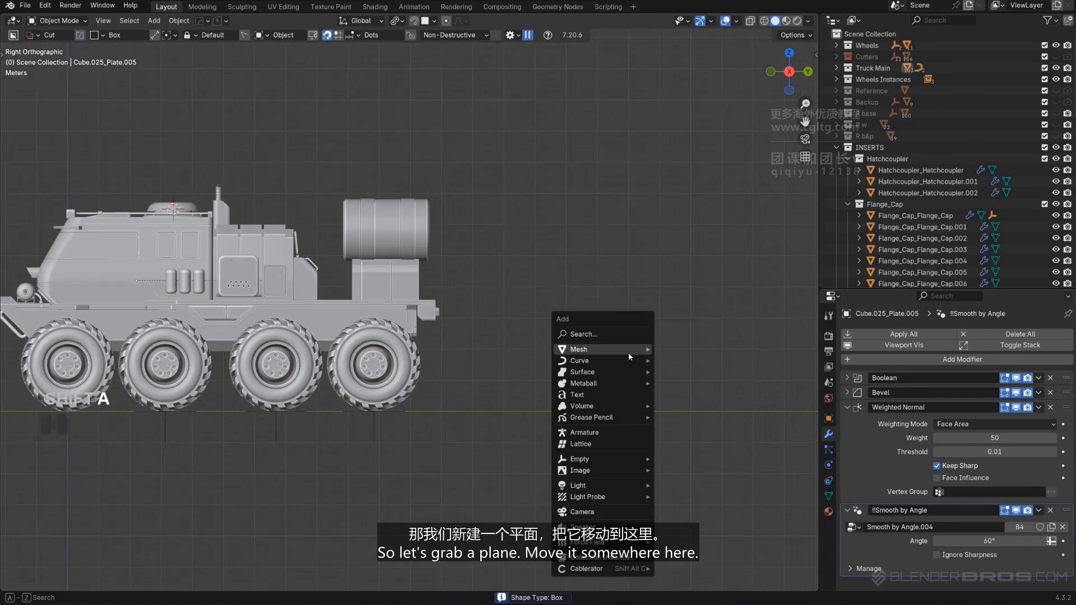
{"action": "mouse_move", "coordinate": [627, 351]}
{"action": "left_click", "coordinate": [695, 349]}
{"action": "middle_click_drag", "start_coordinate": [450, 396], "coordinate": [355, 419], "text": "shift"}
{"action": "key", "text": "g"}
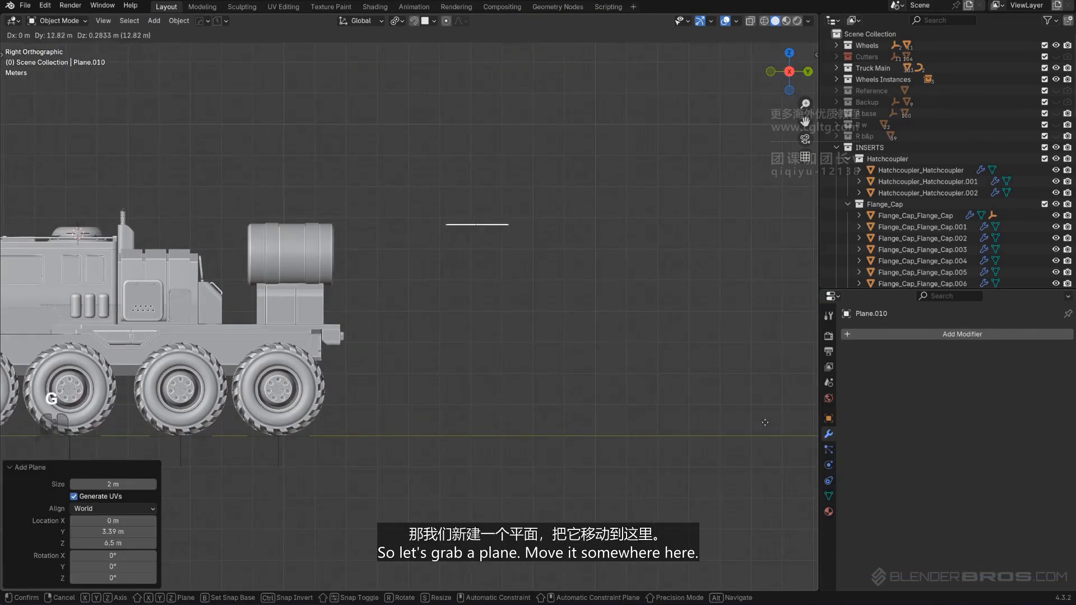
{"action": "left_click", "coordinate": [667, 436]}
Extrude two opposite edges of the plane a short distance down along Z to form side flanges.
{"action": "scroll", "coordinate": [663, 431], "scroll_direction": "up", "scroll_amount": 6}
{"action": "key", "text": "Tab"}
{"action": "middle_click_drag", "start_coordinate": [571, 372], "coordinate": [453, 298]}
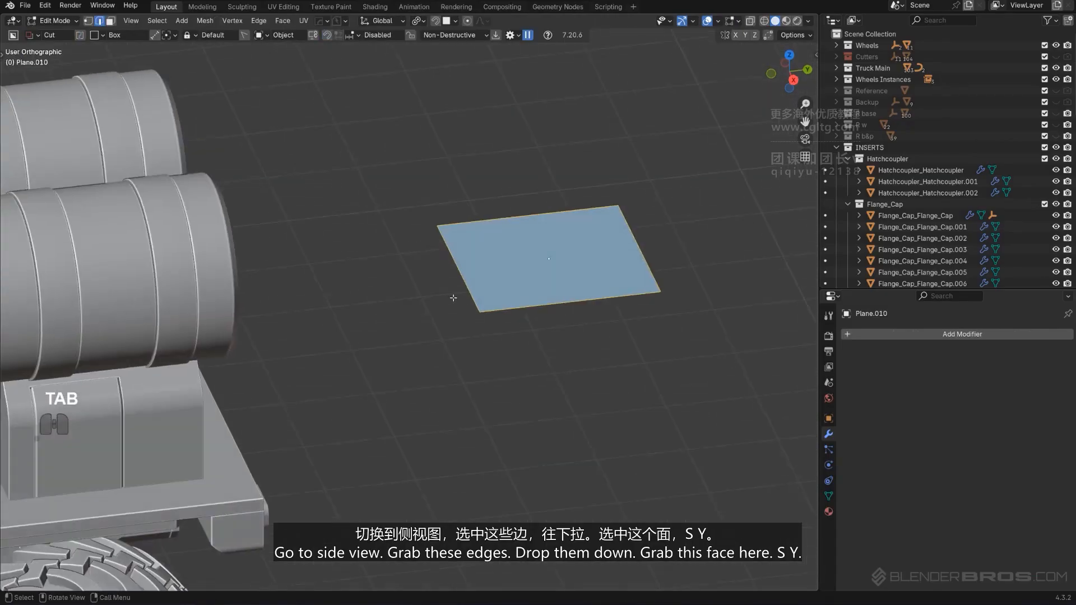
{"action": "middle_click_drag", "start_coordinate": [629, 322], "coordinate": [629, 312]}
{"action": "key", "text": "e"}
{"action": "key", "text": "z"}
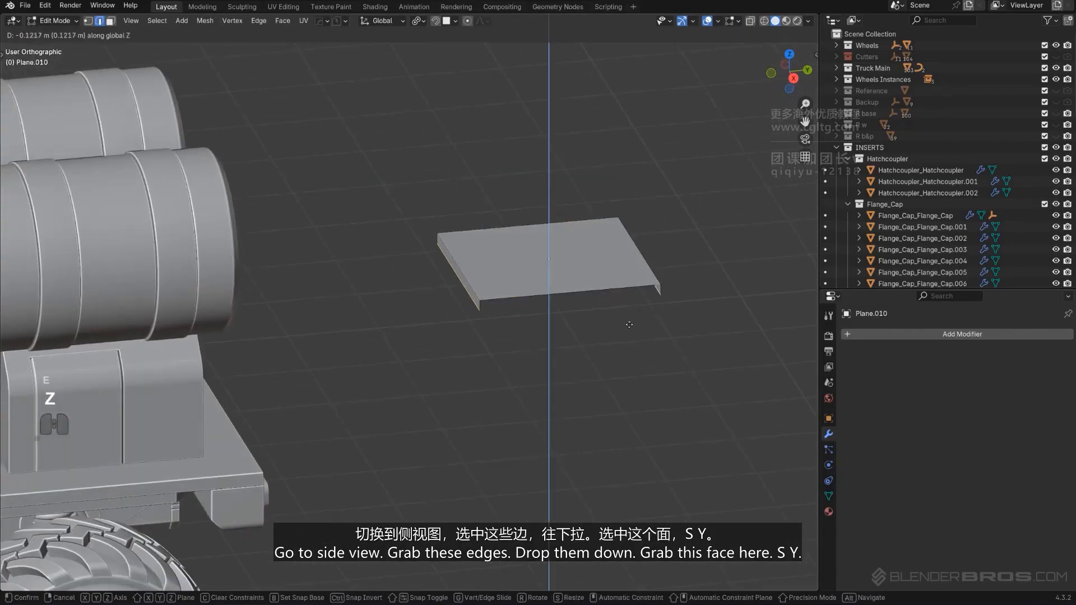
{"action": "left_click", "coordinate": [630, 329]}
{"action": "key", "text": "Tab"}
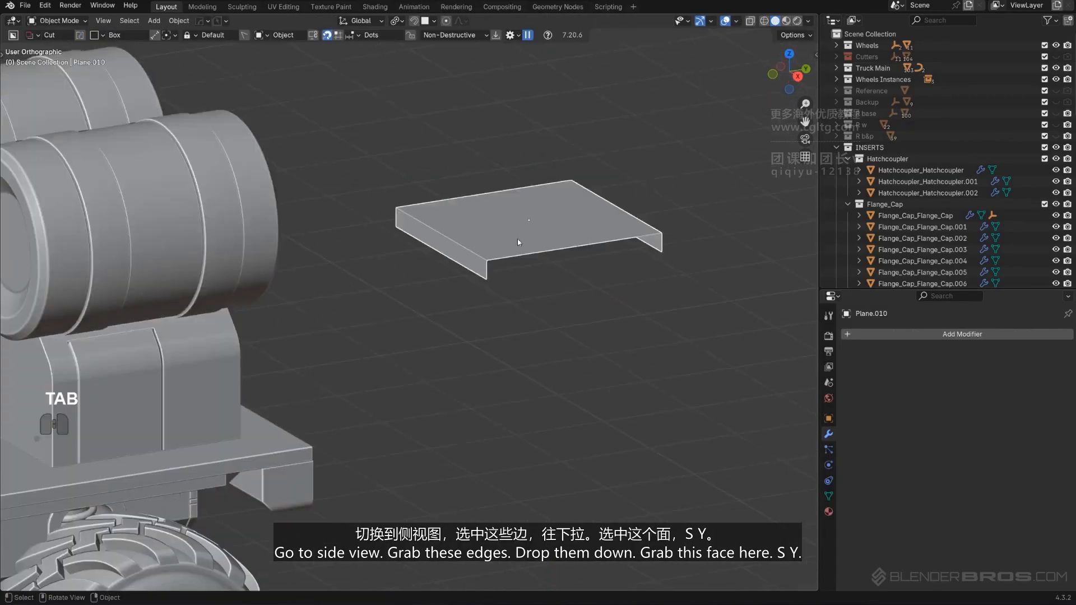
Narrow the top face along Y so the flanges splay outward, finishing with a corrective scale of 1.106.
{"action": "key", "text": "Tab"}
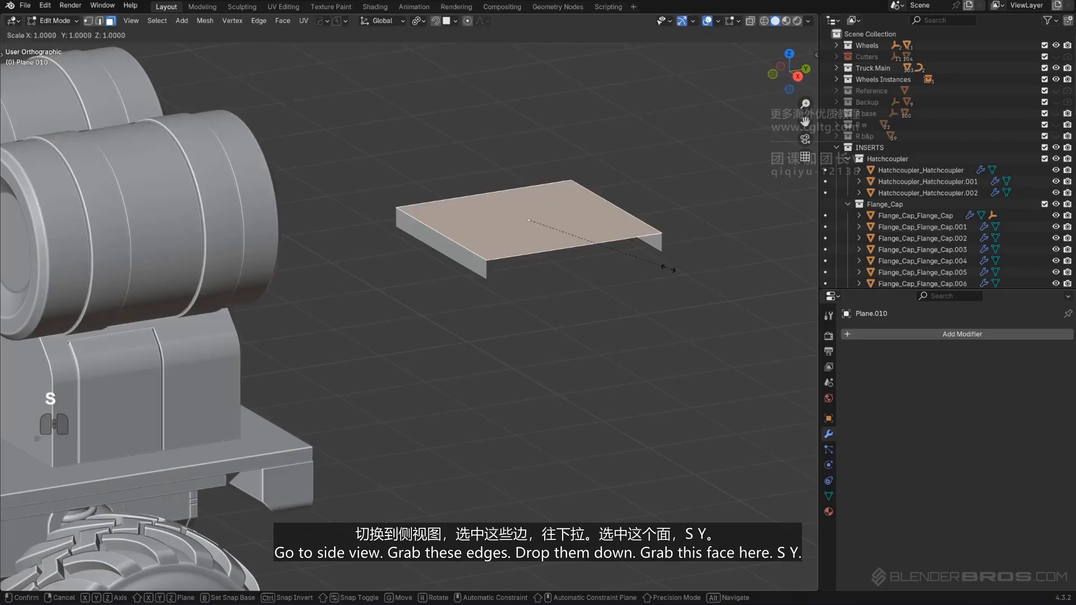
{"action": "left_click", "coordinate": [641, 276]}
{"action": "key", "text": "Tab"}
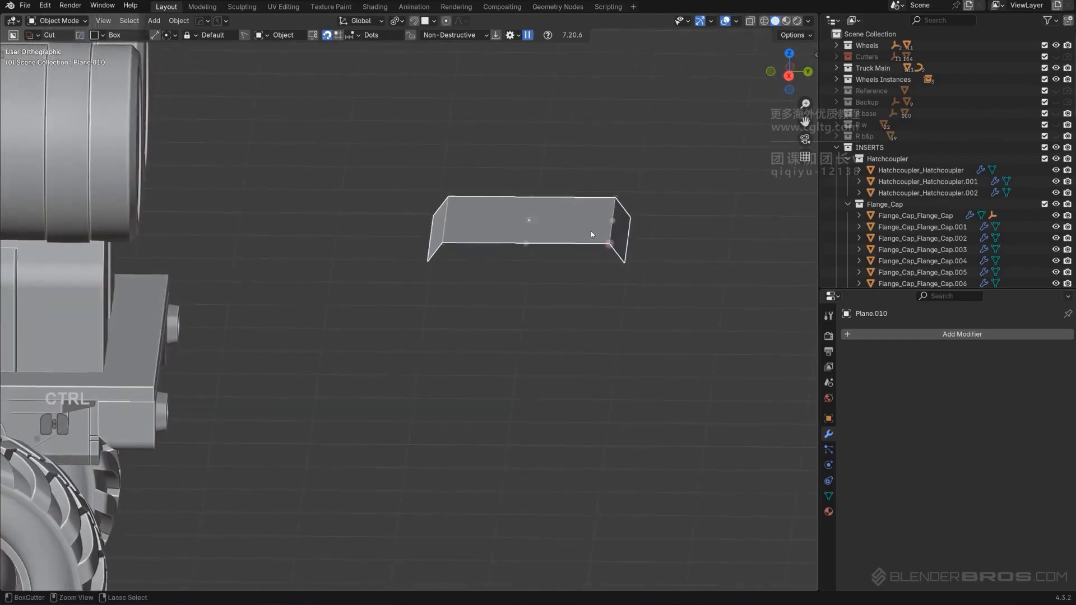
{"action": "key", "text": "Tab"}
{"action": "key", "text": "s"}
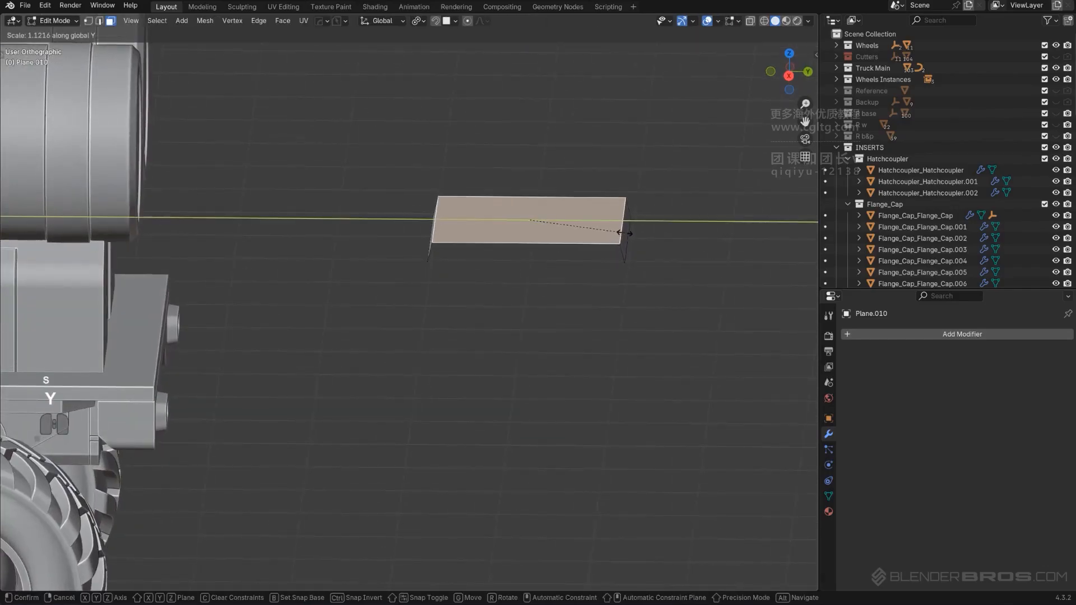
{"action": "left_click", "coordinate": [628, 219]}
{"action": "middle_click_drag", "start_coordinate": [608, 226], "coordinate": [537, 317], "text": "shift"}
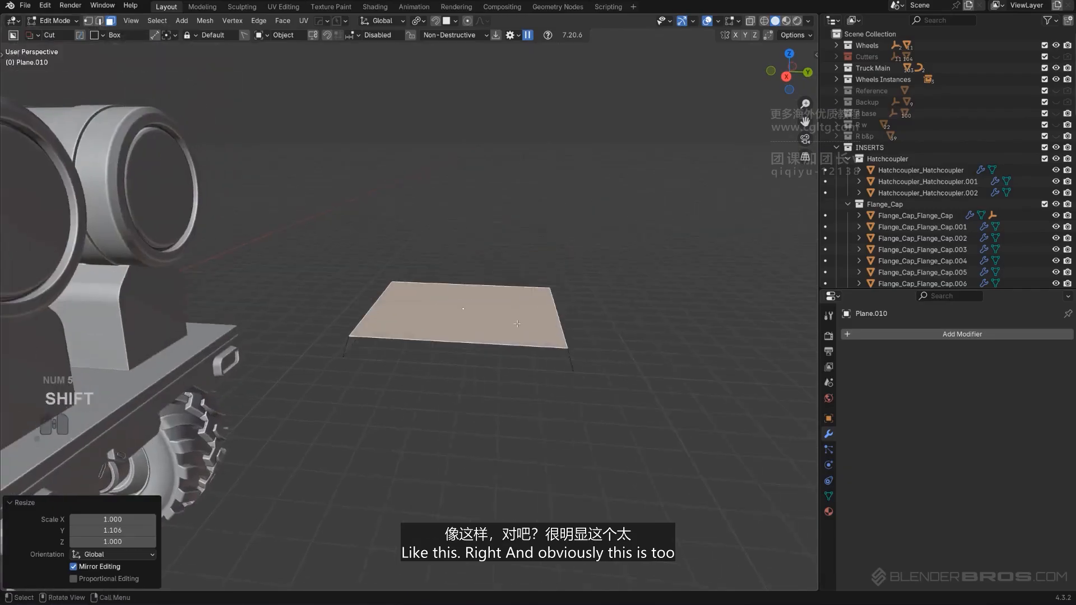
{"action": "middle_click_drag", "start_coordinate": [627, 329], "coordinate": [532, 368]}
{"action": "left_click", "coordinate": [636, 373]}
{"action": "middle_click_drag", "start_coordinate": [639, 366], "coordinate": [577, 345]}
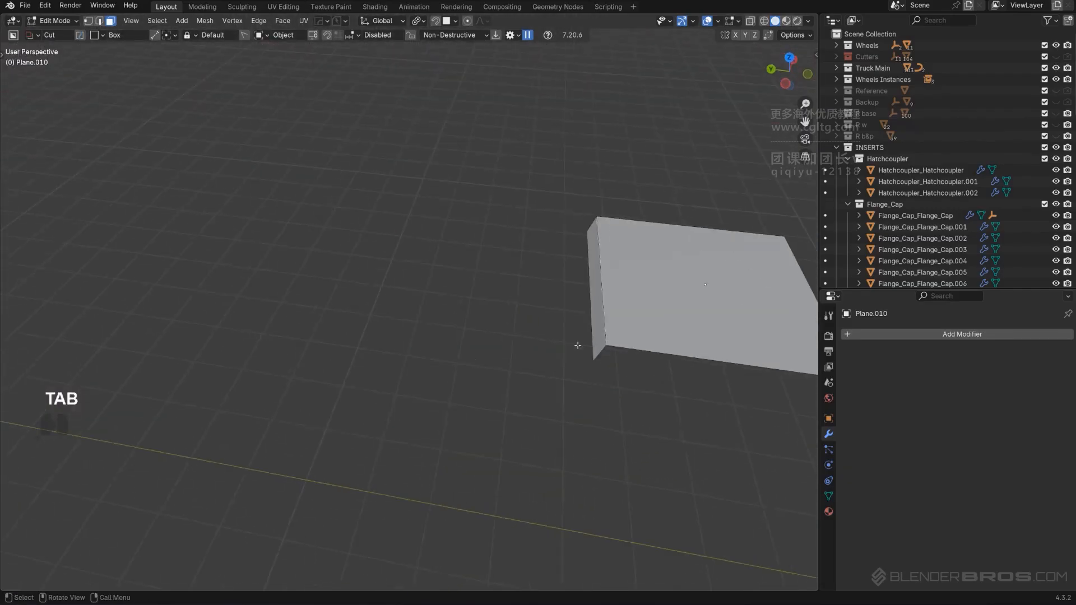
{"action": "key", "text": "Tab"}
Apply the plane's scale and give it a slight thickness with a Solidify modifier.
{"action": "middle_click_drag", "start_coordinate": [647, 339], "coordinate": [493, 336]}
{"action": "middle_click_drag", "start_coordinate": [493, 336], "coordinate": [451, 314], "text": "shift"}
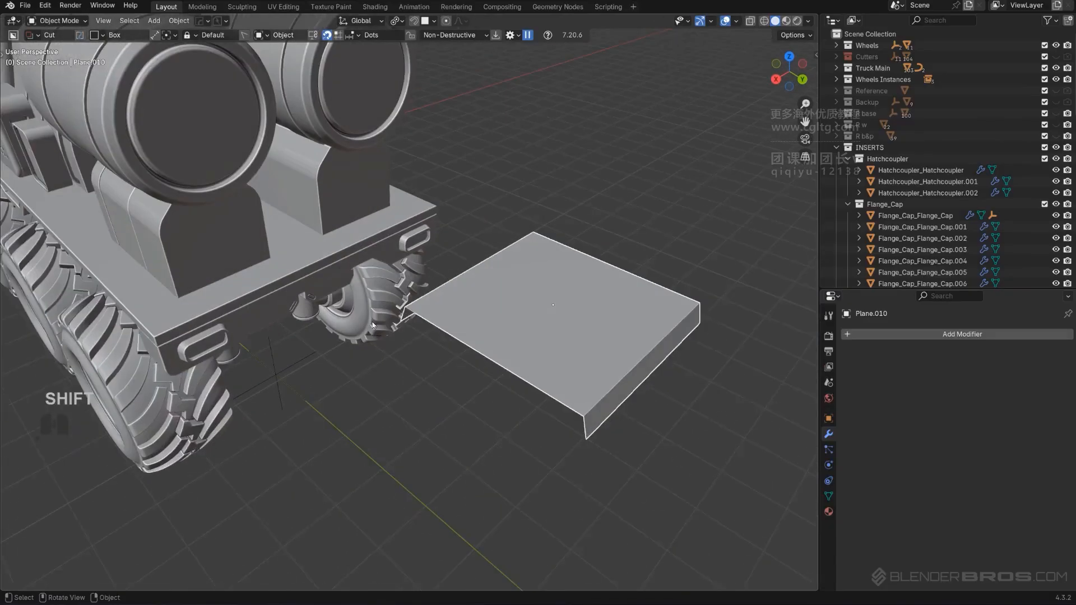
{"action": "scroll", "coordinate": [449, 310], "scroll_direction": "up", "scroll_amount": 1}
{"action": "key", "text": "q"}
{"action": "key", "text": "ctrl+a"}
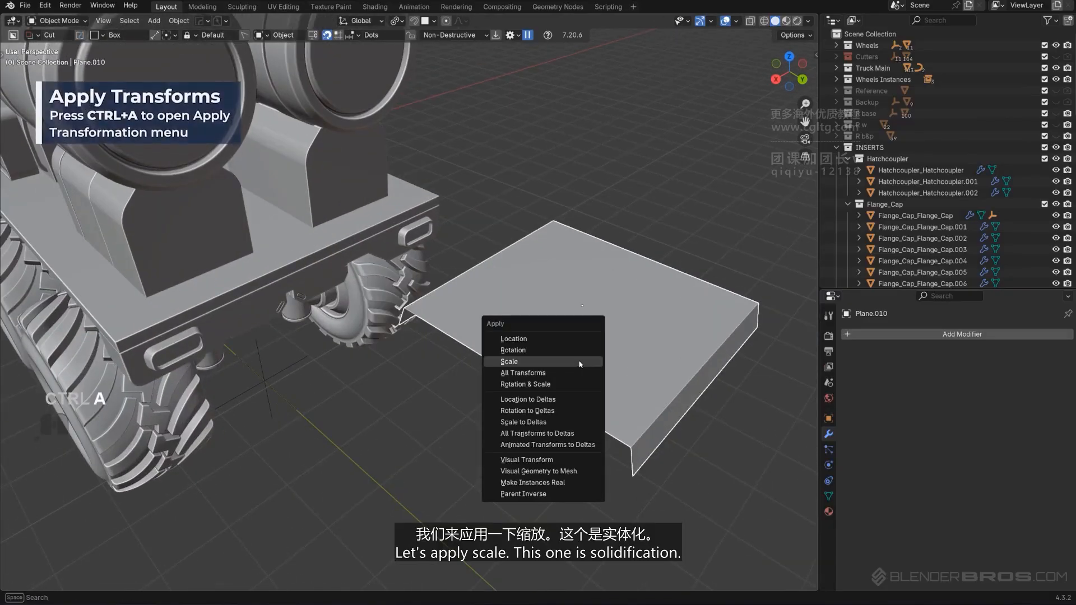
{"action": "left_click", "coordinate": [581, 363]}
{"action": "scroll", "coordinate": [537, 347], "scroll_direction": "down", "scroll_amount": 4}
{"action": "key", "text": "q"}
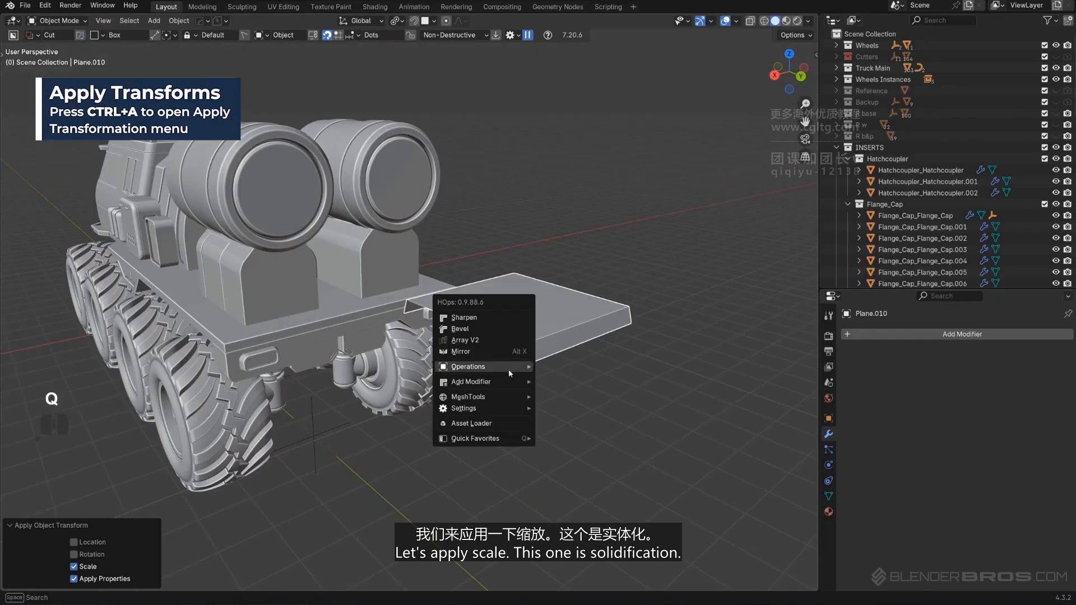
{"action": "mouse_move", "coordinate": [493, 382]}
{"action": "left_click", "coordinate": [566, 396]}
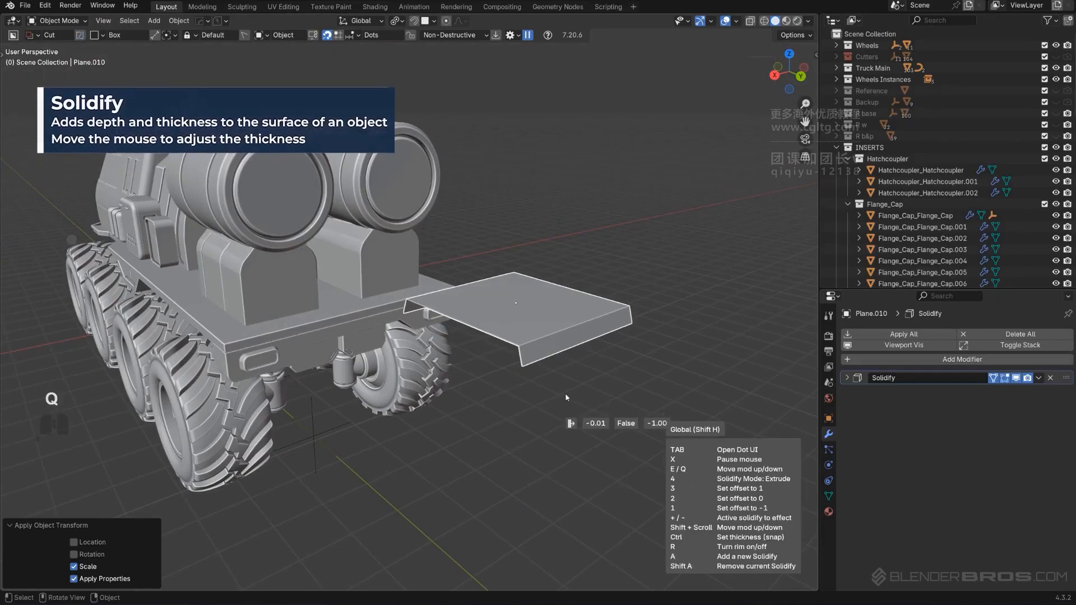
{"action": "left_click", "coordinate": [574, 398]}
Trim the lower ends of both splayed legs flat with a box cut made in the side view.
{"action": "key", "text": "KP_Divide"}
{"action": "key", "text": "KP_3"}
{"action": "key", "text": "KP_5"}
{"action": "middle_click_drag", "start_coordinate": [418, 383], "coordinate": [430, 365], "text": "shift"}
{"action": "key", "text": "d"}
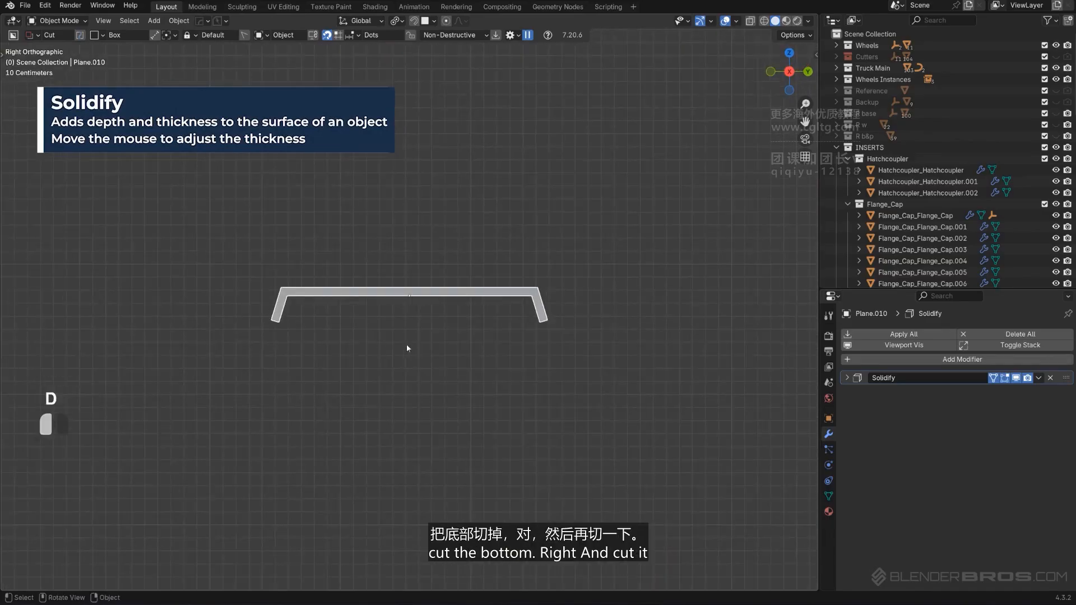
{"action": "left_click_drag", "start_coordinate": [268, 317], "coordinate": [594, 383]}
{"action": "right_click", "coordinate": [586, 380]}
{"action": "left_click_drag", "start_coordinate": [256, 317], "coordinate": [583, 394]}
Cut away more than half of the plate's X depth with a box cut about 3.66 by 1.2 m in top view.
{"action": "scroll", "coordinate": [527, 293], "scroll_direction": "down", "scroll_amount": 3}
{"action": "middle_click_drag", "start_coordinate": [527, 293], "coordinate": [523, 325], "text": "alt"}
{"action": "key", "text": "space"}
{"action": "mouse_move", "coordinate": [284, 219]}
{"action": "left_mouse_down"}
{"action": "mouse_move", "coordinate": [557, 327]}
{"action": "mouse_move", "coordinate": [562, 313]}
{"action": "left_mouse_up"}
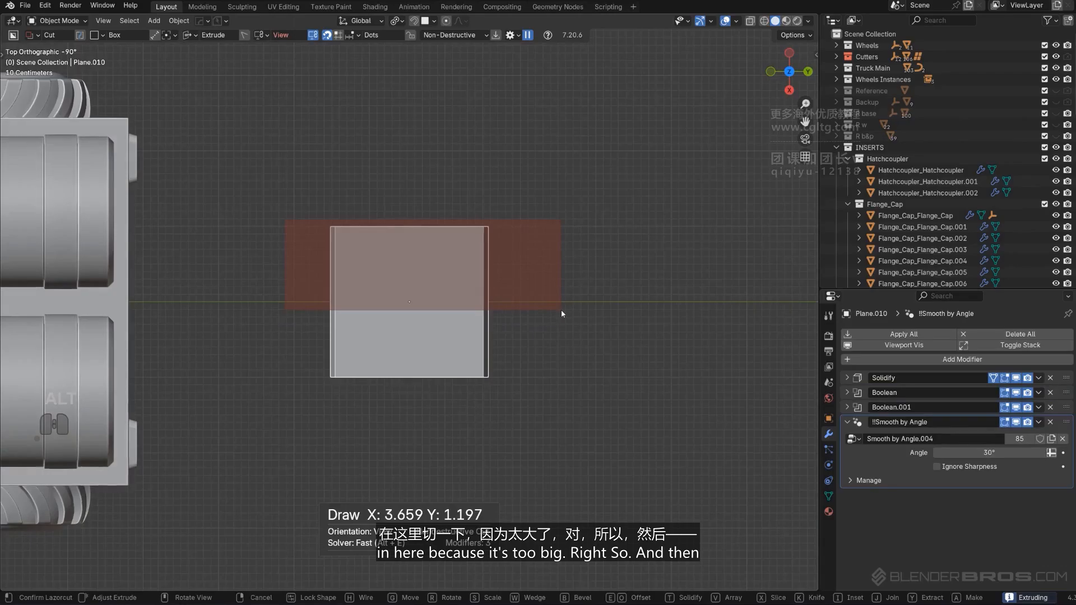
{"action": "key", "text": "space"}
Bake the solidify and cut modifiers into the shortened stand with Smart Apply.
{"action": "key", "text": "q"}
{"action": "key", "text": "a"}
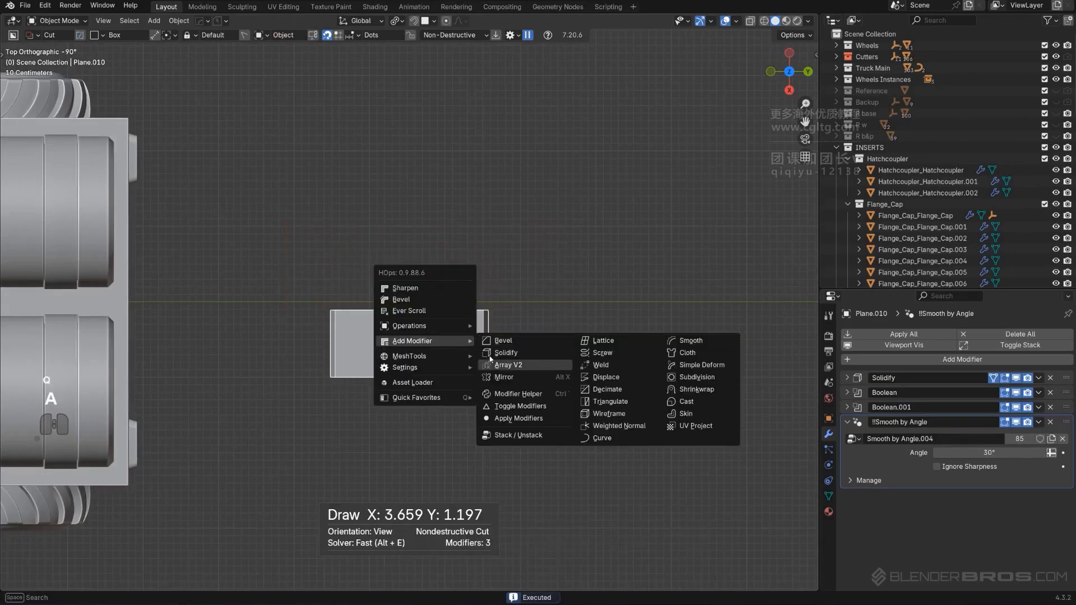
{"action": "mouse_move", "coordinate": [426, 325]}
{"action": "left_click", "coordinate": [486, 416]}
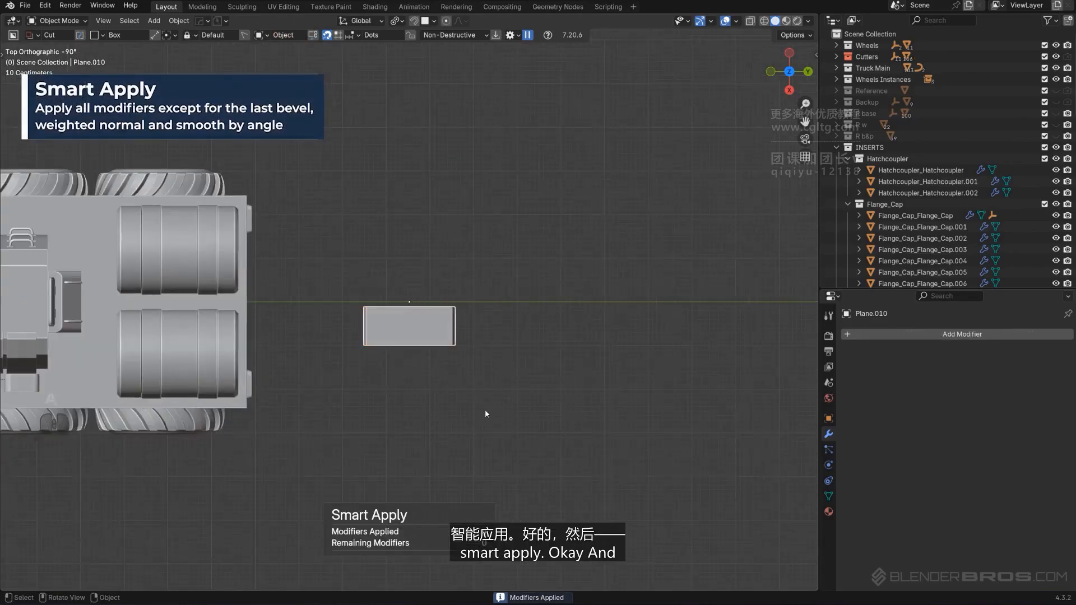
Cut a shallow notch into the stand's long edge with a centred box cut about 1.163 by 0.555 m.
{"action": "scroll", "coordinate": [400, 364], "scroll_direction": "up", "scroll_amount": 2}
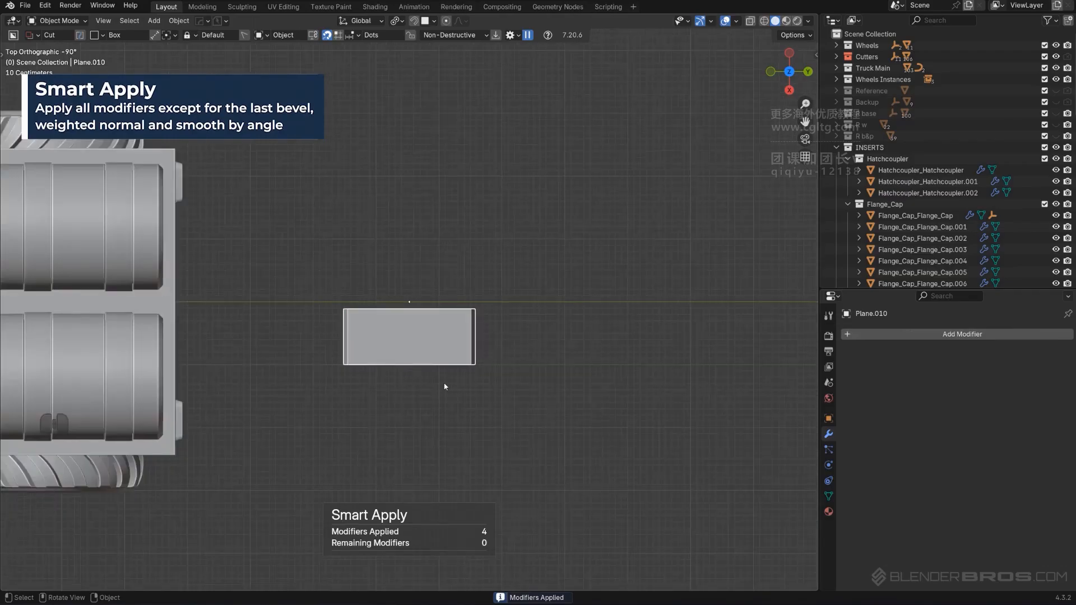
{"action": "left_click_drag", "start_coordinate": [369, 360], "coordinate": [464, 399]}
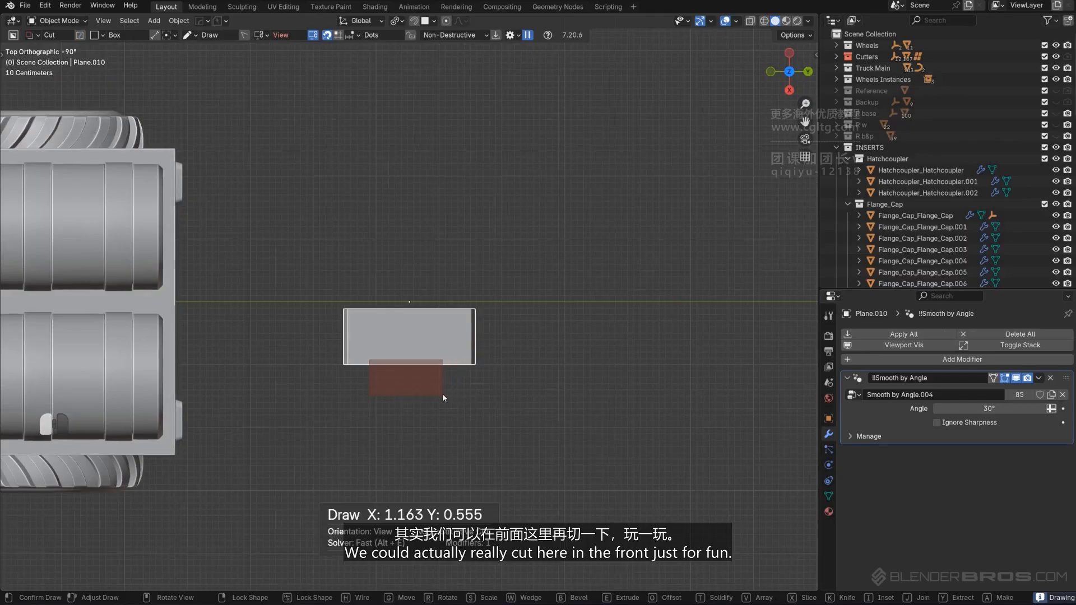
{"action": "key", "text": "space"}
Set the stand's origin to its geometry and mirror it along X so both long edges are notched.
{"action": "key", "text": "alt+x"}
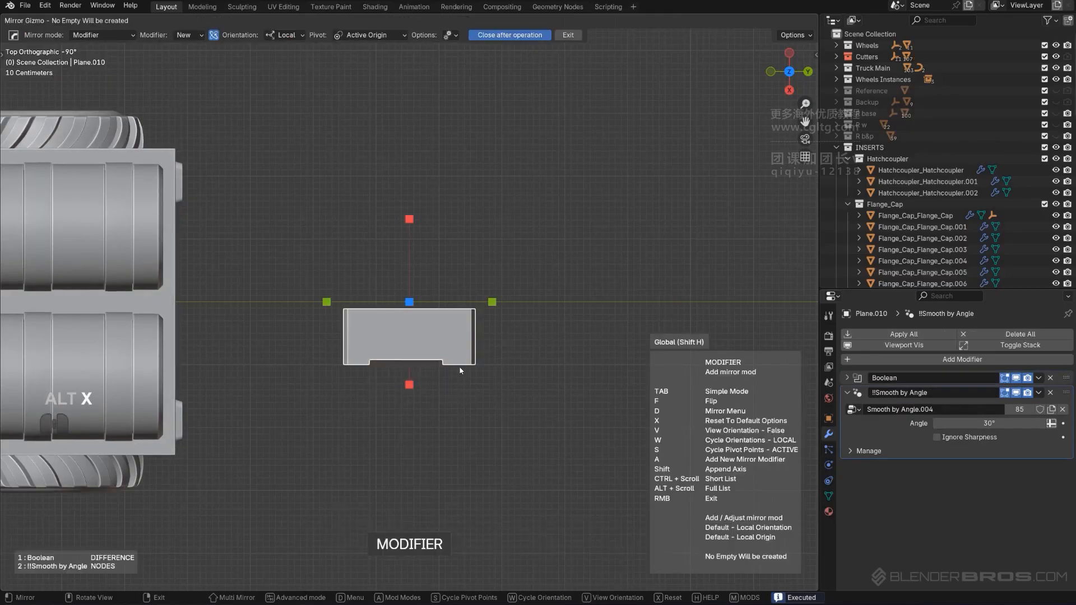
{"action": "right_click", "coordinate": [451, 338]}
{"action": "key", "text": "shift+s"}
{"action": "left_click", "coordinate": [424, 418]}
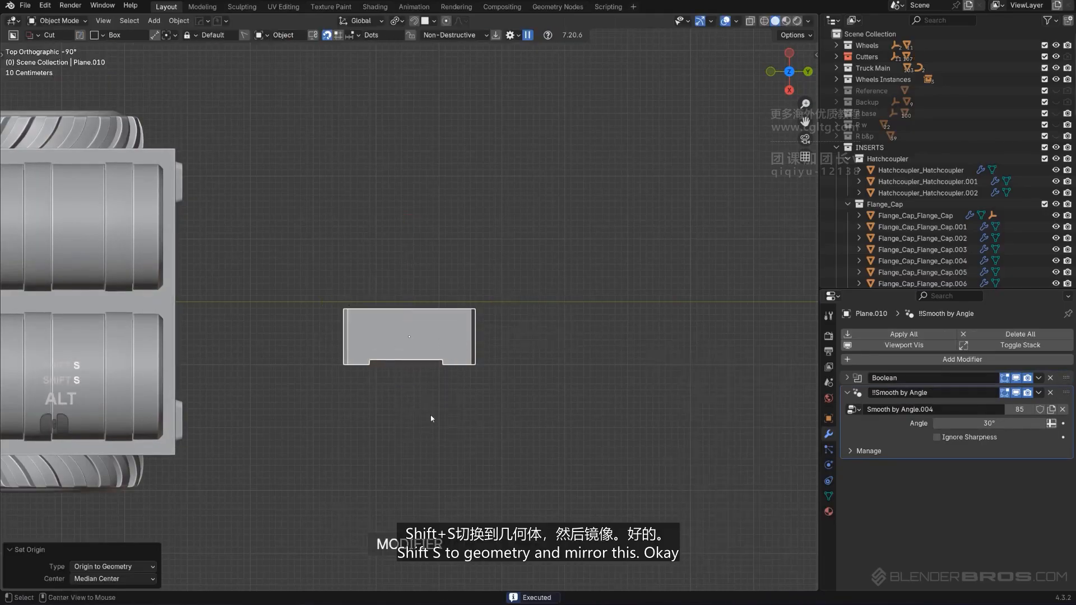
{"action": "key", "text": "alt+x"}
{"action": "left_click", "coordinate": [435, 413]}
Smart Apply the notch boolean and the mirror on the stand.
{"action": "key", "text": "q"}
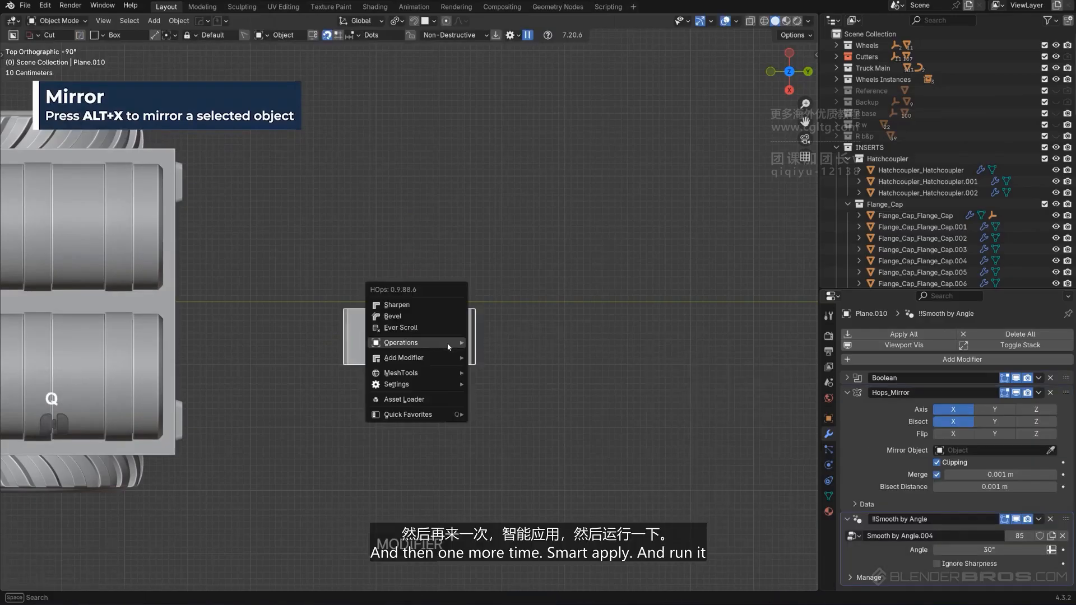
{"action": "mouse_move", "coordinate": [469, 344]}
{"action": "left_click", "coordinate": [527, 436]}
Move the stand over the large storage box in top view and scale it uniformly to 0.612.
{"action": "scroll", "coordinate": [519, 435], "scroll_direction": "down", "scroll_amount": 6}
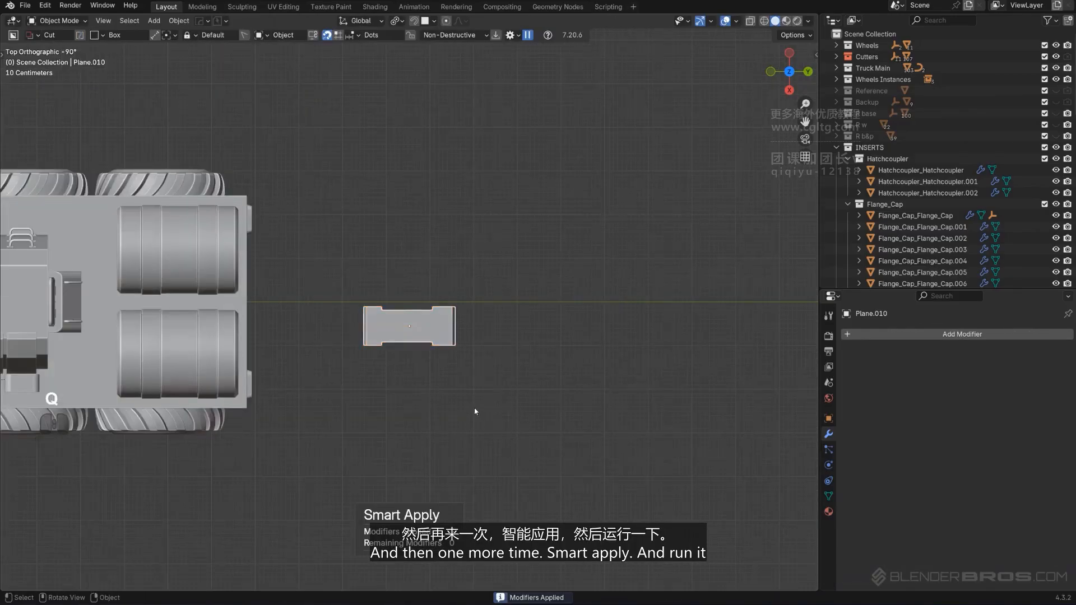
{"action": "middle_click_drag", "start_coordinate": [409, 404], "coordinate": [533, 414], "text": "shift"}
{"action": "scroll", "coordinate": [541, 408], "scroll_direction": "up", "scroll_amount": 2}
{"action": "key", "text": "g"}
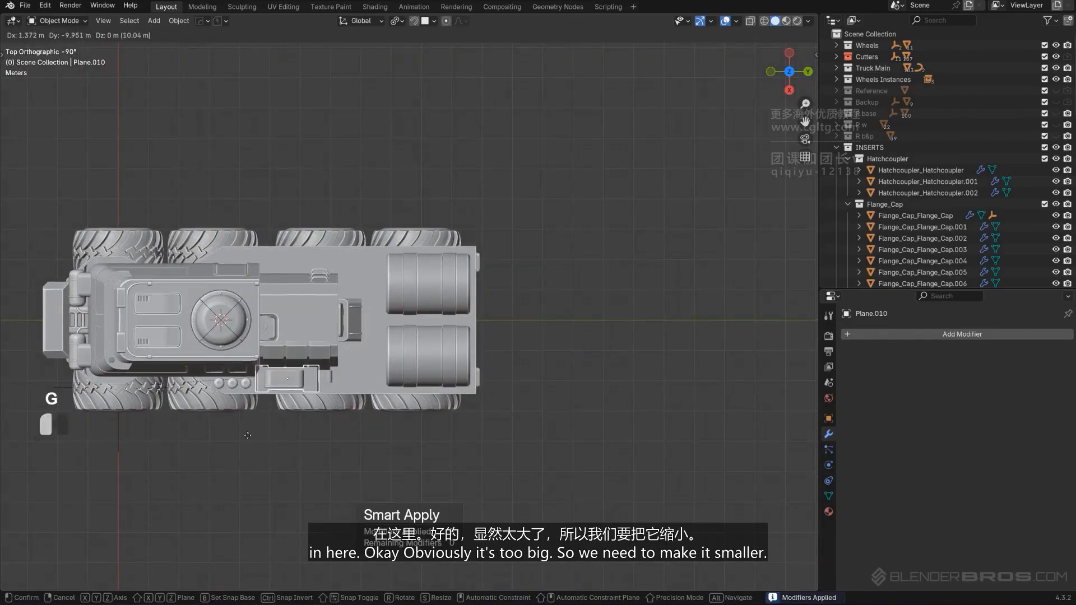
{"action": "left_click", "coordinate": [247, 435]}
{"action": "key", "text": "s"}
{"action": "left_click", "coordinate": [411, 412]}
Place the stand beneath the large storage box by moving it about 1.10 m down and 0.09 m along negative Y.
{"action": "middle_click_drag", "start_coordinate": [411, 412], "coordinate": [568, 198], "text": "alt"}
{"action": "key", "text": "KP_5"}
{"action": "scroll", "coordinate": [401, 349], "scroll_direction": "up", "scroll_amount": 1}
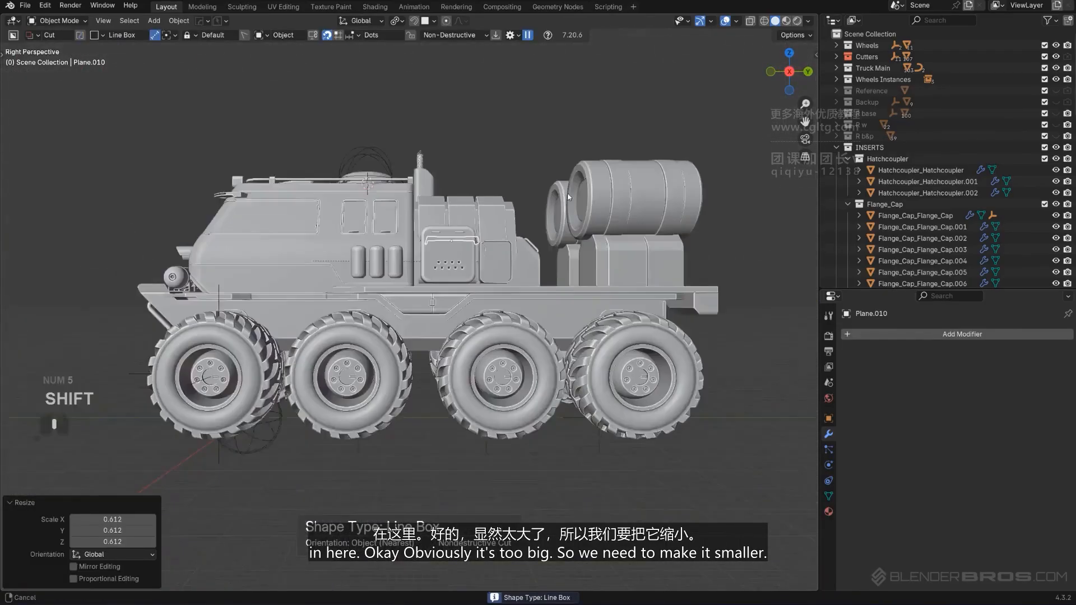
{"action": "scroll", "coordinate": [504, 251], "scroll_direction": "up", "scroll_amount": 5}
{"action": "key", "text": "g"}
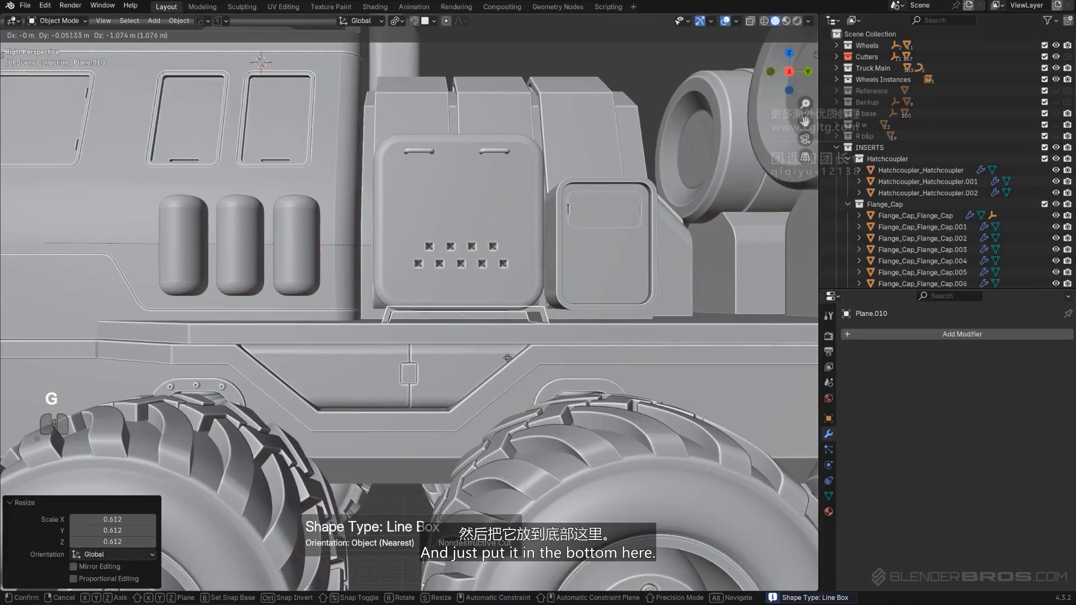
{"action": "left_click", "coordinate": [502, 361]}
{"action": "scroll", "coordinate": [503, 360], "scroll_direction": "up", "scroll_amount": 3}
{"action": "mouse_move", "coordinate": [538, 337]}
{"action": "middle_mouse_down", "text": "shift"}
{"action": "mouse_move", "coordinate": [582, 353]}
{"action": "mouse_move", "coordinate": [558, 340]}
{"action": "middle_mouse_up", "text": "shift"}
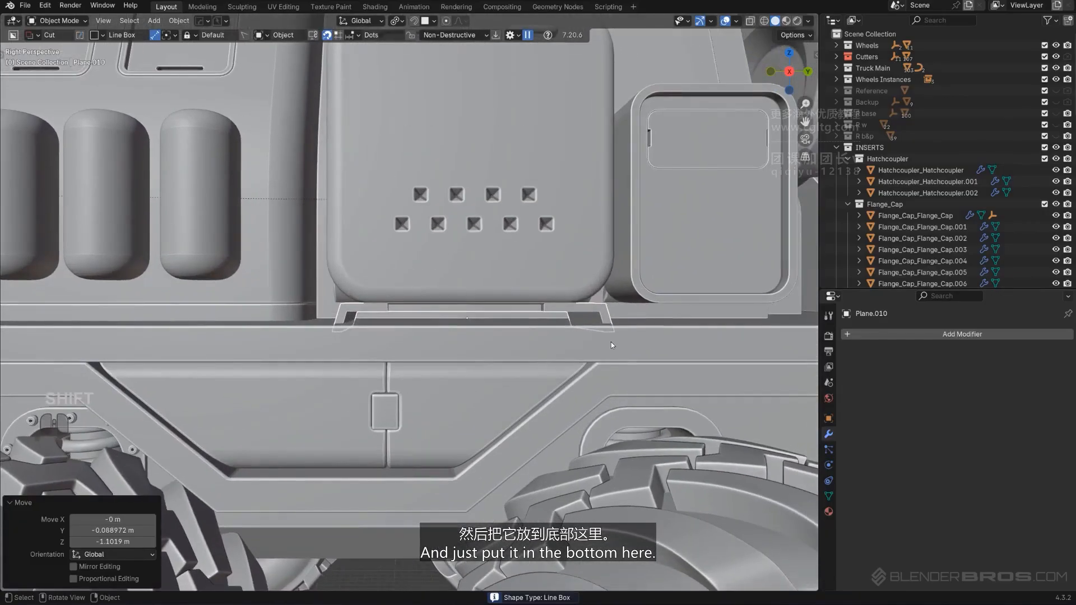
Scale the stand uniformly to 0.884 and move it about 0.03 m along negative Y to centre it under the large storage box.
{"action": "key", "text": "KP_5"}
{"action": "key", "text": "s"}
{"action": "left_click", "coordinate": [607, 361]}
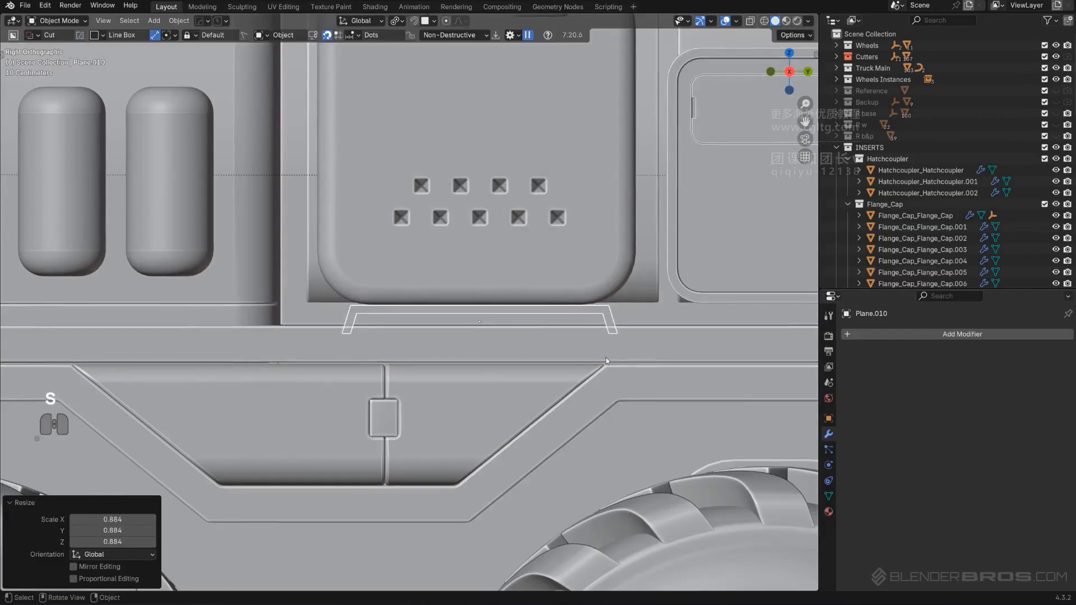
{"action": "key", "text": "g"}
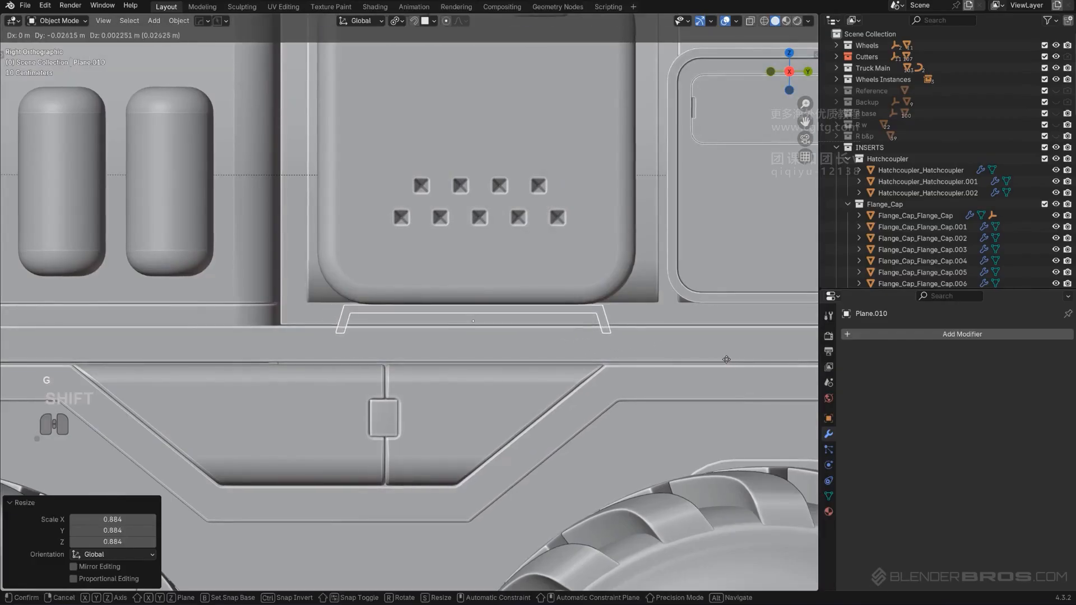
{"action": "left_click", "coordinate": [718, 359]}
Duplicate the stand about 1.19 m along Y so the copy sits beneath the small storage box.
{"action": "scroll", "coordinate": [644, 360], "scroll_direction": "down", "scroll_amount": 2}
{"action": "middle_click_drag", "start_coordinate": [582, 362], "coordinate": [439, 396], "text": "shift"}
{"action": "key", "text": "shift+d"}
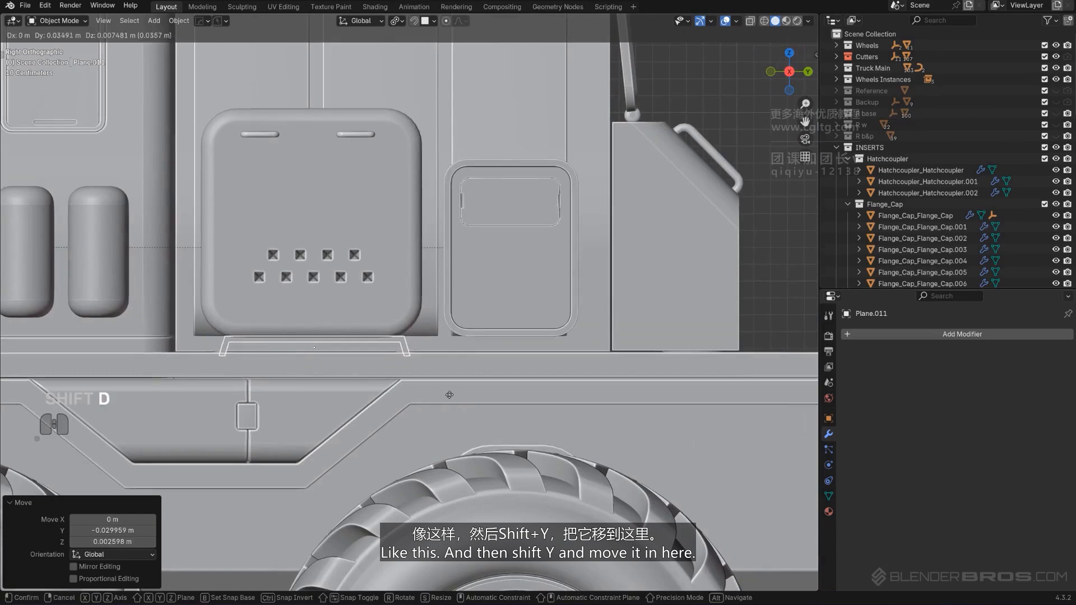
{"action": "key", "text": "y"}
{"action": "left_click", "coordinate": [642, 385]}
{"action": "scroll", "coordinate": [616, 381], "scroll_direction": "up", "scroll_amount": 2}
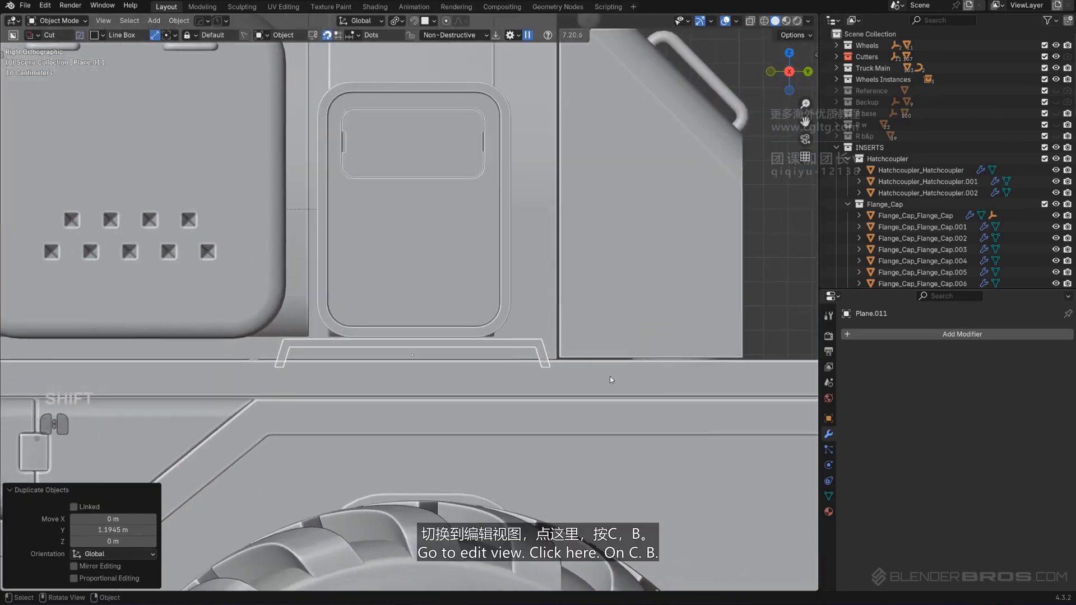
Narrow the duplicated stand by moving the vertices of its positive-Y end inward along Y.
{"action": "key", "text": "Tab"}
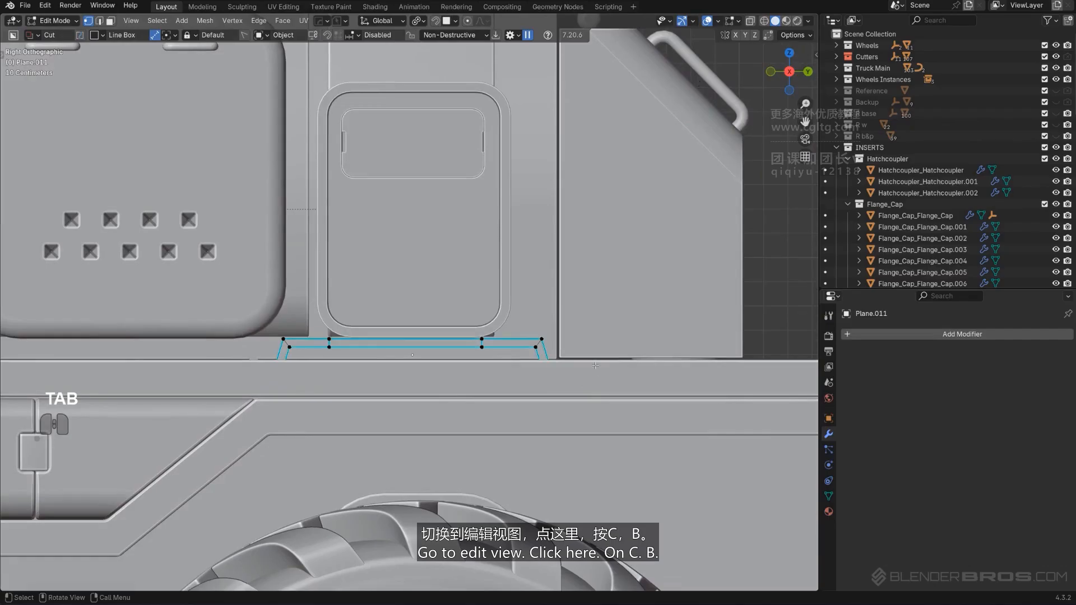
{"action": "key", "text": "alt+z"}
{"action": "key", "text": "b"}
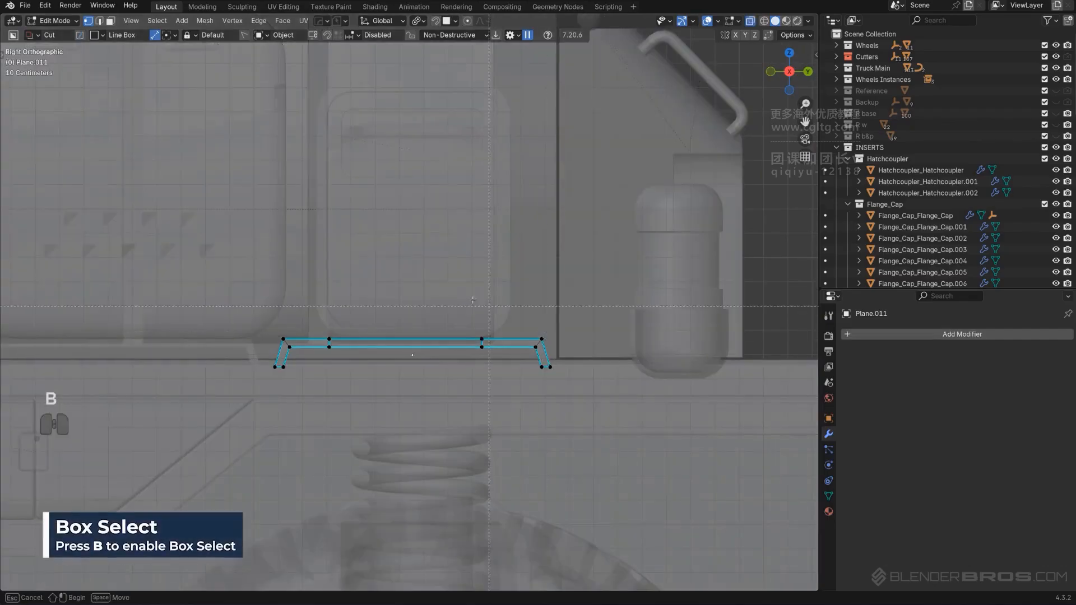
{"action": "left_click_drag", "start_coordinate": [442, 325], "coordinate": [636, 436]}
{"action": "key", "text": "g"}
{"action": "key", "text": "y"}
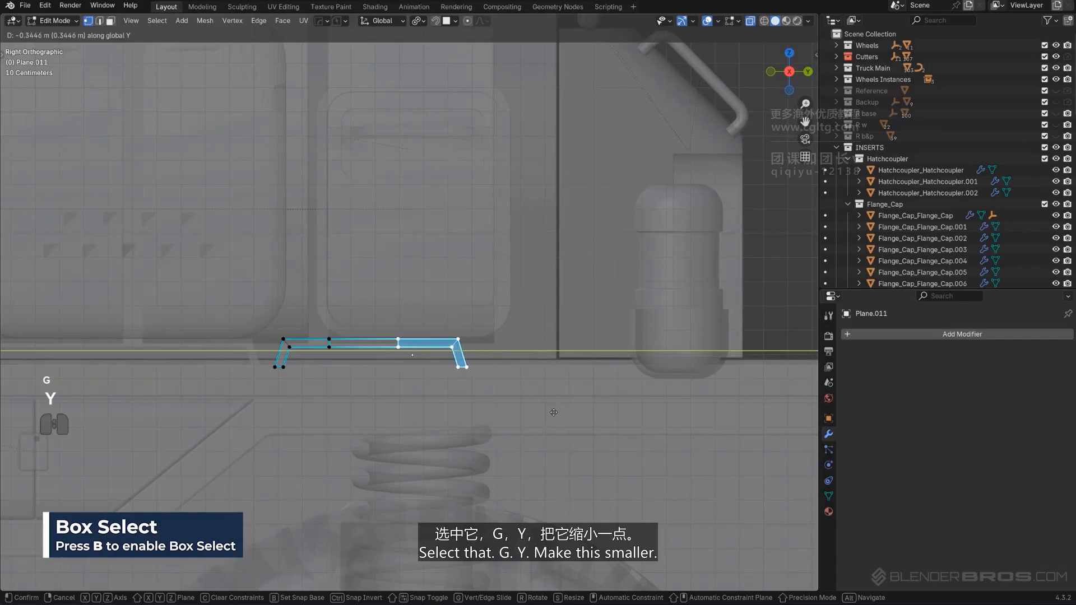
{"action": "left_click", "coordinate": [529, 407]}
Move the narrowed stand about 0.22 m along Y to centre it under the small storage box.
{"action": "key", "text": "Tab"}
{"action": "key", "text": "g"}
{"action": "key", "text": "y"}
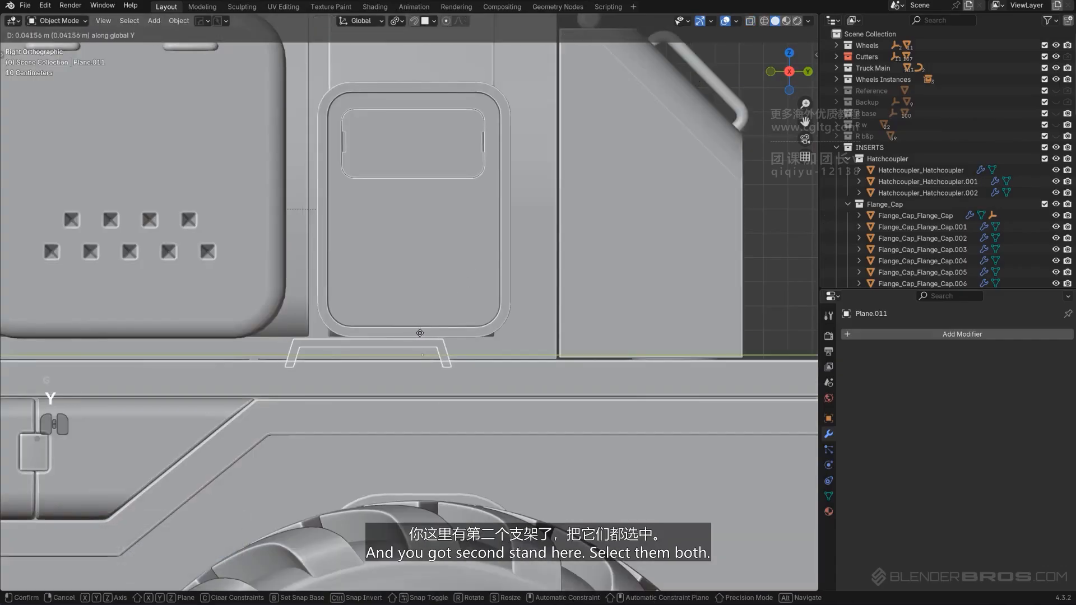
{"action": "left_click", "coordinate": [459, 335]}
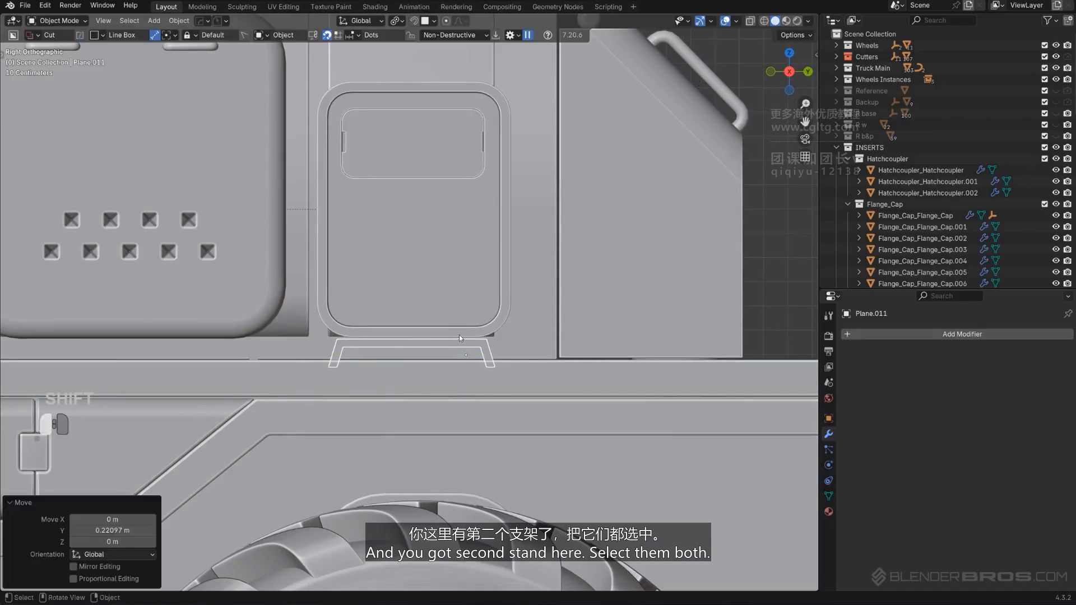
Lower the small storage box together with its front panel slightly along Z onto its stand.
{"action": "left_click", "coordinate": [458, 335]}
{"action": "left_click", "coordinate": [453, 177], "text": "shift"}
{"action": "key", "text": "g"}
{"action": "key", "text": "z"}
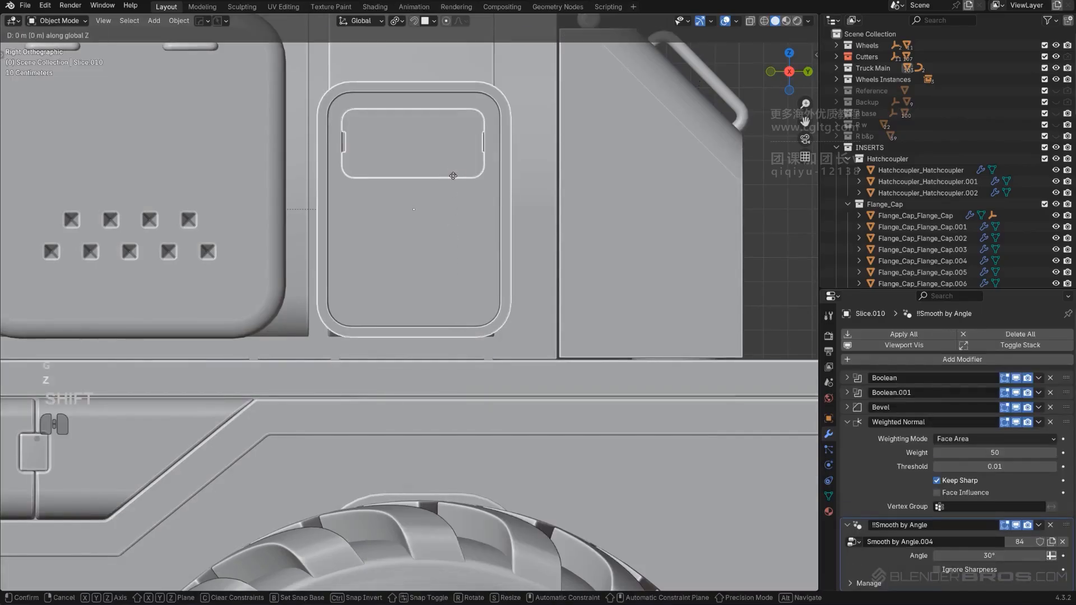
{"action": "left_click", "coordinate": [452, 186]}
Add a bevel to both stands together.
{"action": "left_click", "coordinate": [335, 351], "text": "shift"}
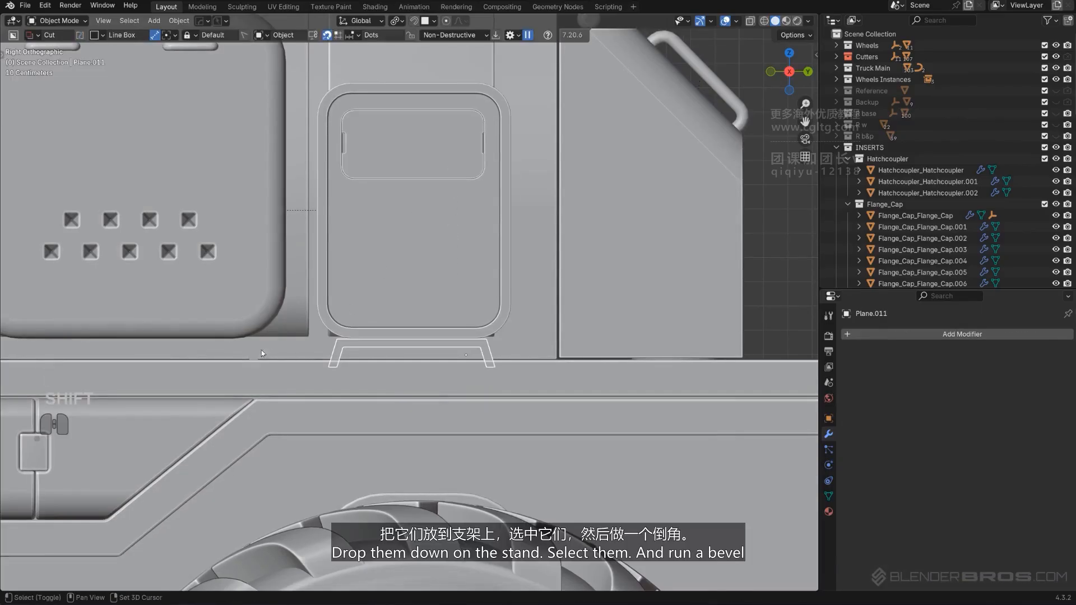
{"action": "left_click", "coordinate": [245, 350], "text": "shift"}
{"action": "key", "text": "q"}
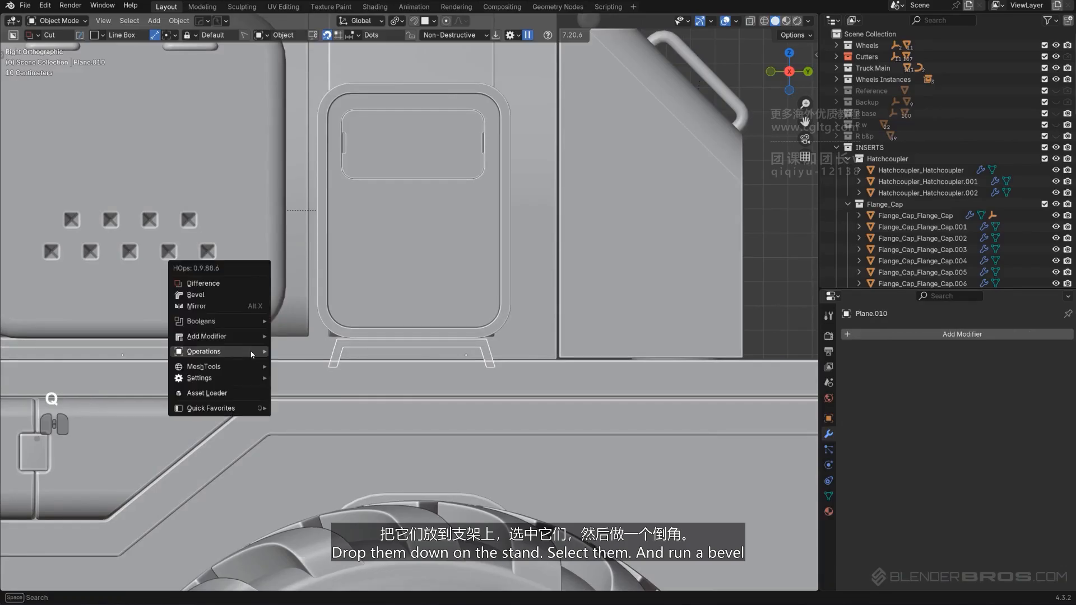
{"action": "left_click", "coordinate": [239, 294]}
{"action": "left_click", "coordinate": [240, 300]}
Narrow the small box's stand along X by scaling it to 0.488 and then by 1.291.
{"action": "middle_click_drag", "start_coordinate": [338, 300], "coordinate": [281, 358]}
{"action": "key", "text": "KP_5"}
{"action": "left_click", "coordinate": [334, 404]}
{"action": "middle_click_drag", "start_coordinate": [334, 405], "coordinate": [297, 394]}
{"action": "middle_click_drag", "start_coordinate": [297, 394], "coordinate": [331, 418], "text": "shift"}
{"action": "left_click", "coordinate": [331, 419]}
{"action": "key", "text": "s"}
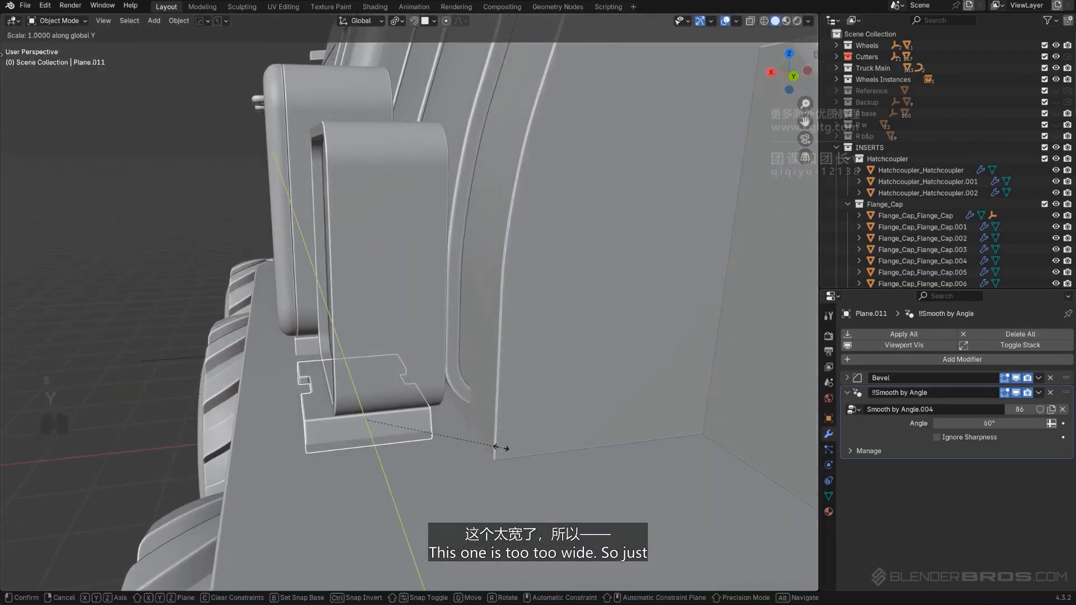
{"action": "key", "text": "x"}
{"action": "left_click", "coordinate": [433, 434]}
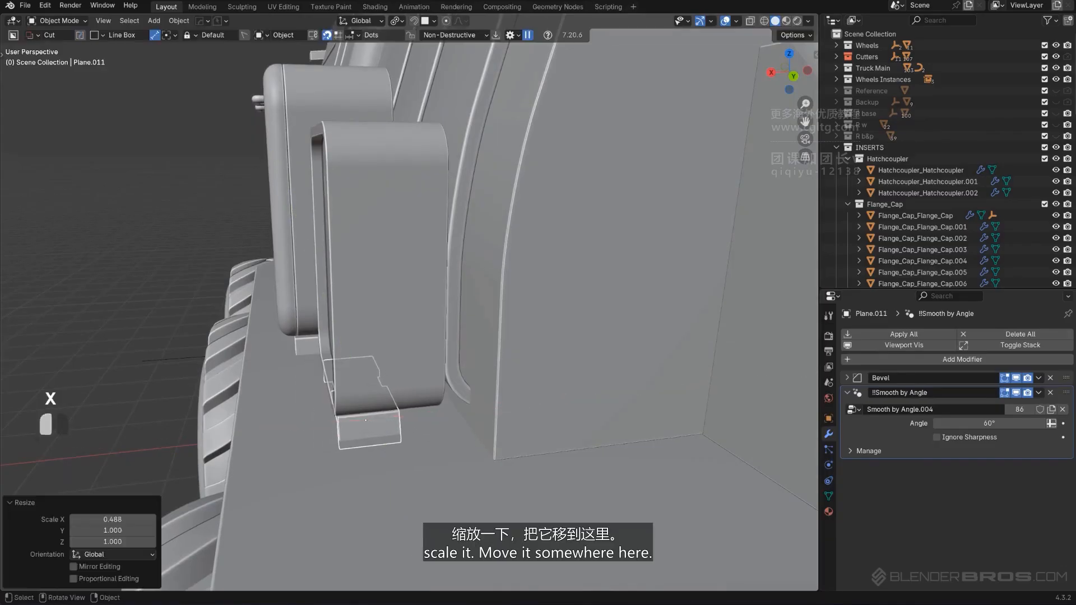
{"action": "key", "text": "s"}
{"action": "key", "text": "x"}
{"action": "left_click", "coordinate": [467, 433]}
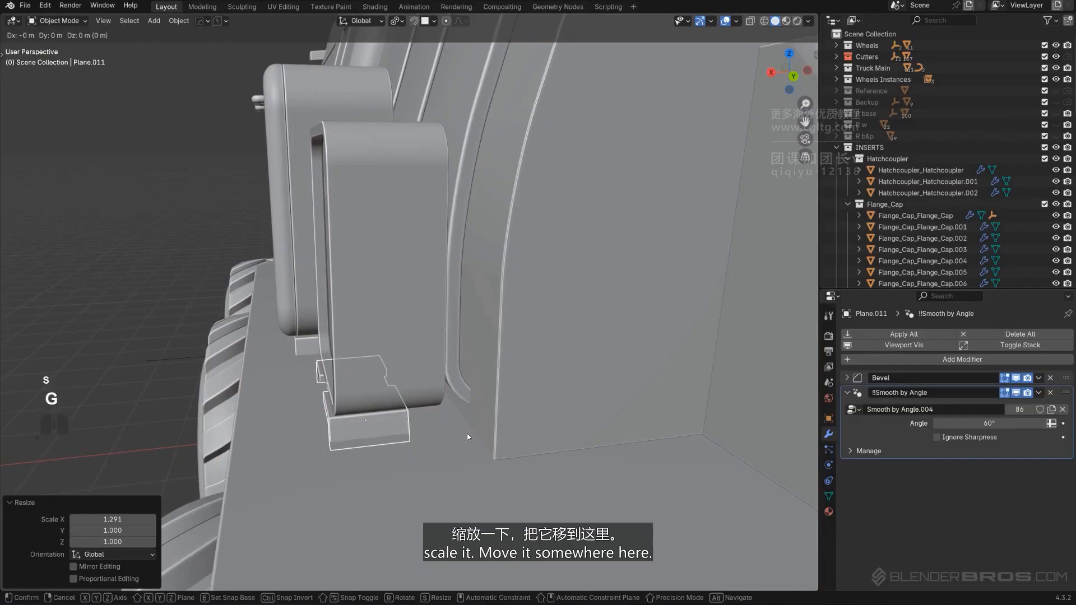
Shift the small box's stand along X so it sits centred beneath the box.
{"action": "key", "text": "g"}
{"action": "key", "text": "y"}
{"action": "key", "text": "x"}
{"action": "left_click", "coordinate": [486, 431]}
Scale the large box's stand along X to 1.105 and move it about 0.05 m deeper along negative X.
{"action": "middle_click_drag", "start_coordinate": [381, 429], "coordinate": [532, 437]}
{"action": "left_click", "coordinate": [667, 496]}
{"action": "key", "text": "s"}
{"action": "key", "text": "x"}
{"action": "left_click", "coordinate": [529, 437]}
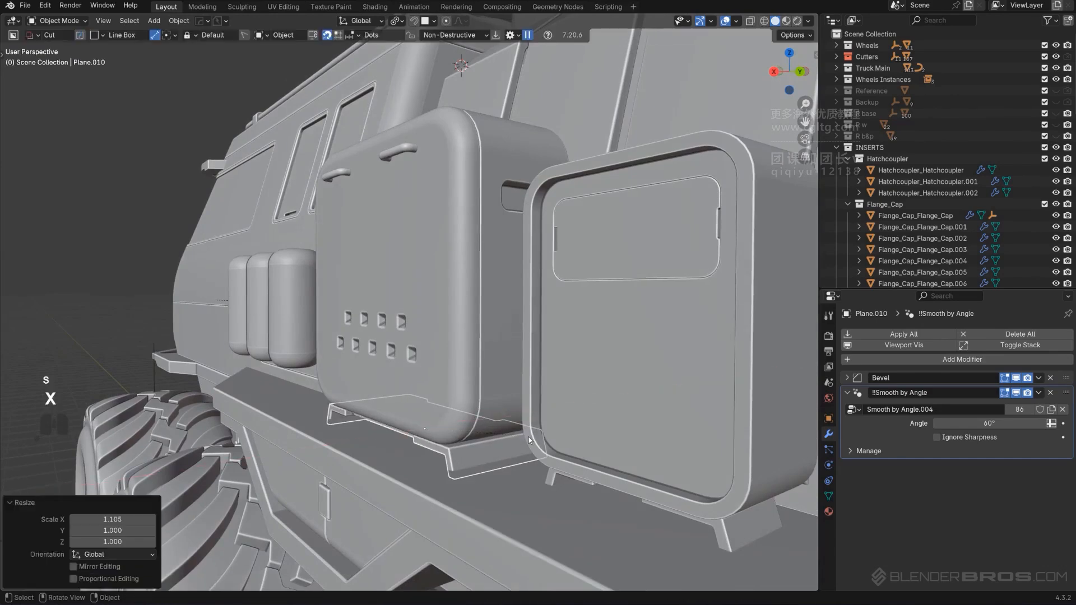
{"action": "key", "text": "g"}
{"action": "key", "text": "x"}
{"action": "left_click", "coordinate": [537, 439]}
Save the truck project.
{"action": "scroll", "coordinate": [537, 437], "scroll_direction": "down", "scroll_amount": 3}
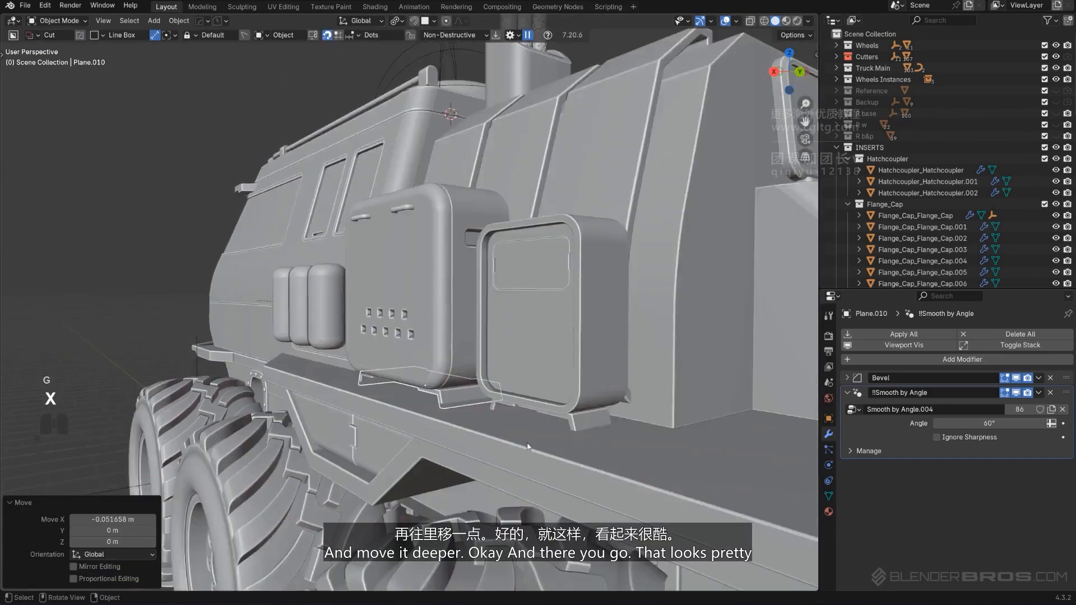
{"action": "middle_click_drag", "start_coordinate": [538, 415], "coordinate": [579, 412]}
{"action": "scroll", "coordinate": [593, 347], "scroll_direction": "down", "scroll_amount": 2}
{"action": "left_click", "coordinate": [644, 184]}
{"action": "scroll", "coordinate": [483, 266], "scroll_direction": "down", "scroll_amount": 2}
{"action": "middle_click_drag", "start_coordinate": [482, 264], "coordinate": [505, 291]}
{"action": "scroll", "coordinate": [563, 258], "scroll_direction": "up", "scroll_amount": 5}
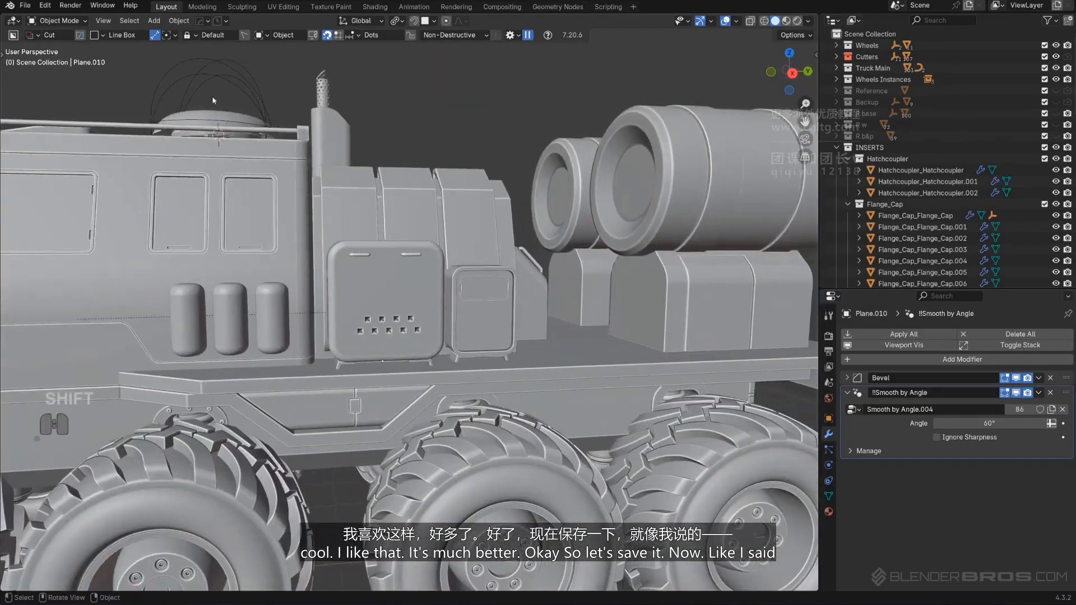
{"action": "left_click", "coordinate": [217, 21]}
{"action": "left_click", "coordinate": [226, 64]}
Duplicate the arrayed cover plates on the rear cab in place and isolate the copy in local view.
{"action": "left_click", "coordinate": [405, 280]}
{"action": "mouse_move", "coordinate": [437, 216]}
{"action": "middle_mouse_down"}
{"action": "mouse_move", "coordinate": [405, 280]}
{"action": "mouse_move", "coordinate": [374, 282]}
{"action": "mouse_move", "coordinate": [392, 303]}
{"action": "mouse_move", "coordinate": [443, 224]}
{"action": "middle_mouse_up"}
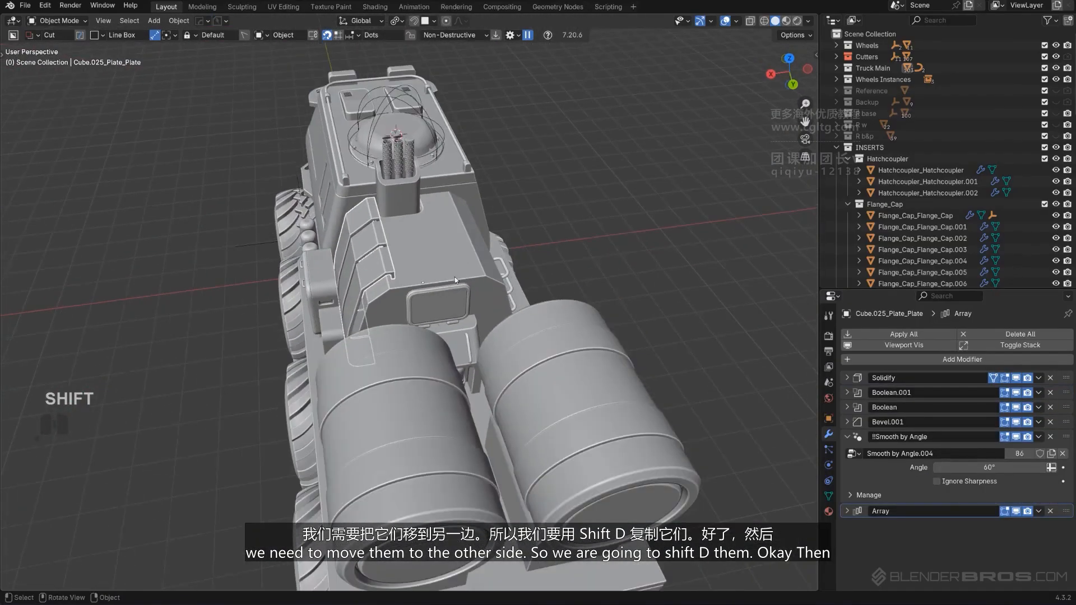
{"action": "key", "text": "shift+d"}
{"action": "right_click", "coordinate": [500, 234]}
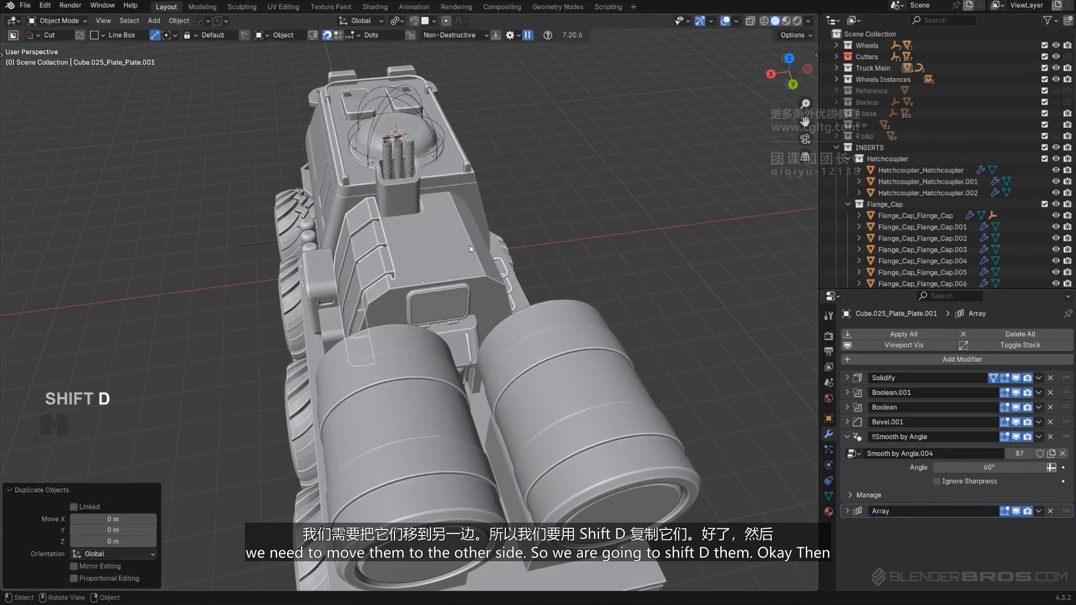
{"action": "key", "text": "slash"}
{"action": "scroll", "coordinate": [465, 258], "scroll_direction": "down", "scroll_amount": 7}
Flip the duplicated cover plates across X to the opposite cab side using the mirror tool's Flip mode, and leave local view.
{"action": "key", "text": "alt+x"}
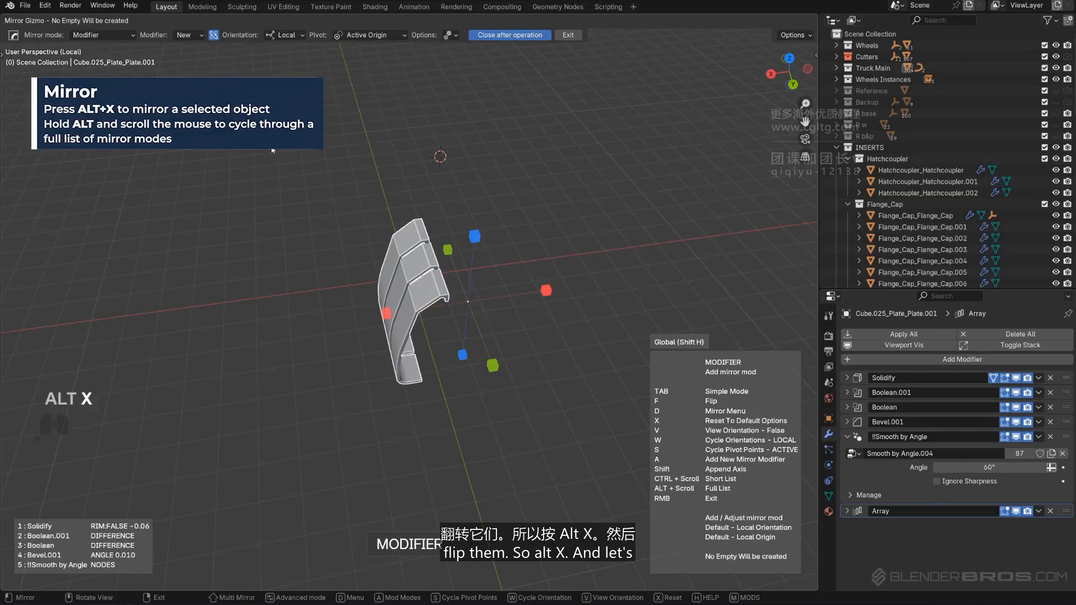
{"action": "scroll", "coordinate": [273, 150], "scroll_direction": "down", "scroll_amount": 1, "text": "alt"}
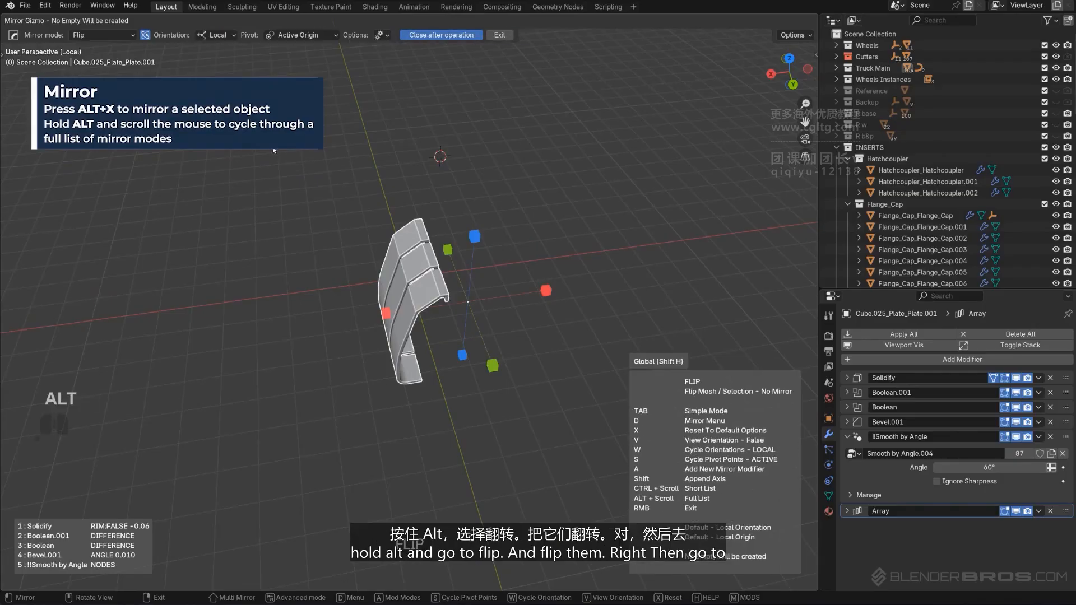
{"action": "left_click", "coordinate": [386, 313]}
{"action": "key", "text": "slash"}
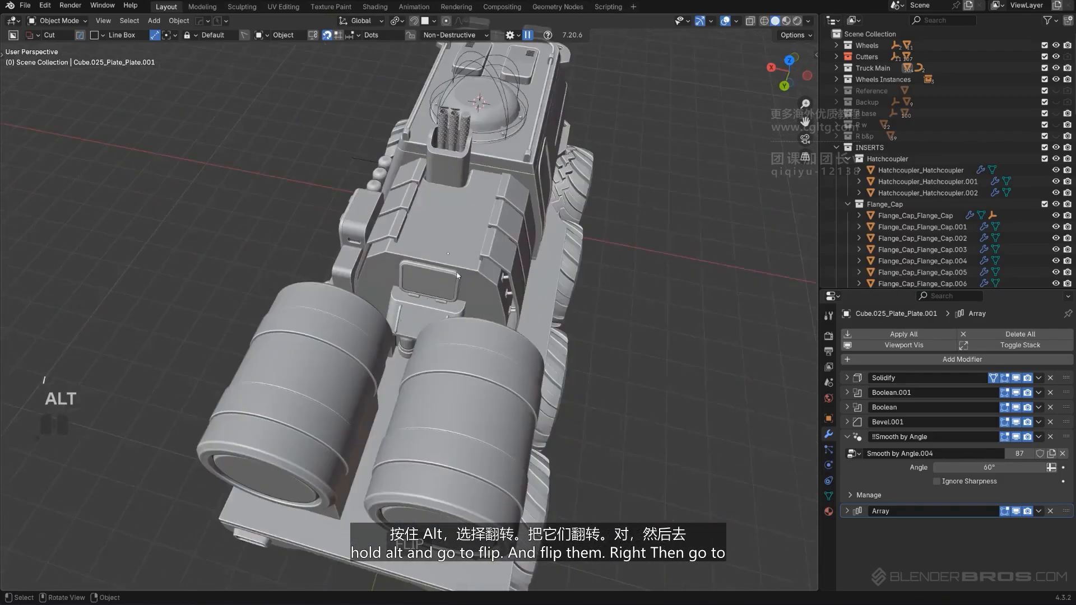
{"action": "scroll", "coordinate": [456, 275], "scroll_direction": "up", "scroll_amount": 2}
{"action": "middle_click_drag", "start_coordinate": [456, 275], "coordinate": [377, 291], "text": "shift"}
{"action": "scroll", "coordinate": [377, 290], "scroll_direction": "up", "scroll_amount": 2}
{"action": "middle_click_drag", "start_coordinate": [588, 274], "coordinate": [496, 289]}
{"action": "left_click", "coordinate": [495, 291]}
{"action": "key", "text": "q"}
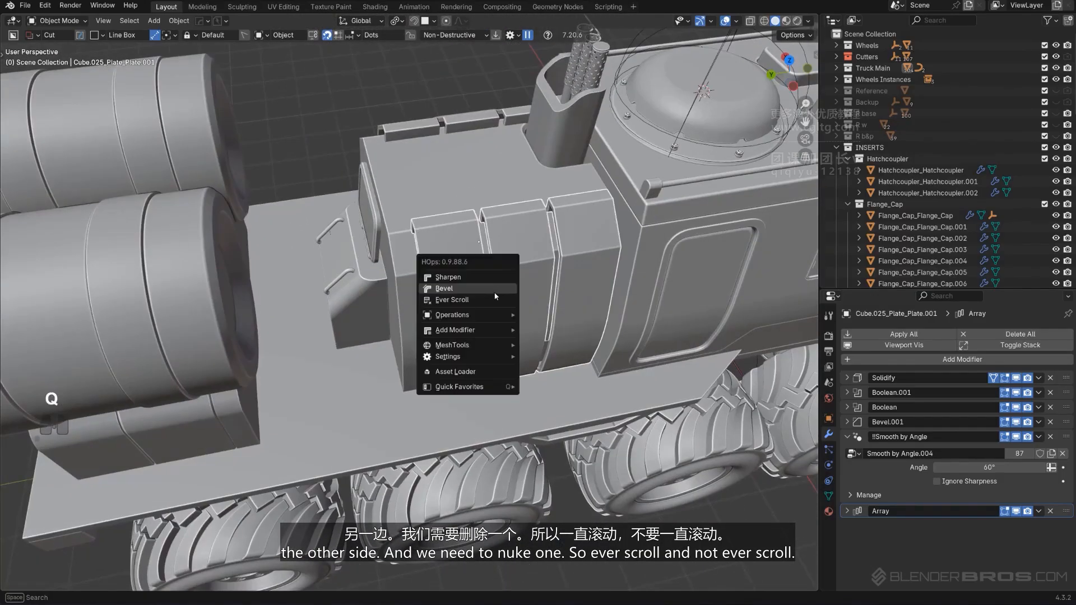
{"action": "left_click", "coordinate": [492, 297]}
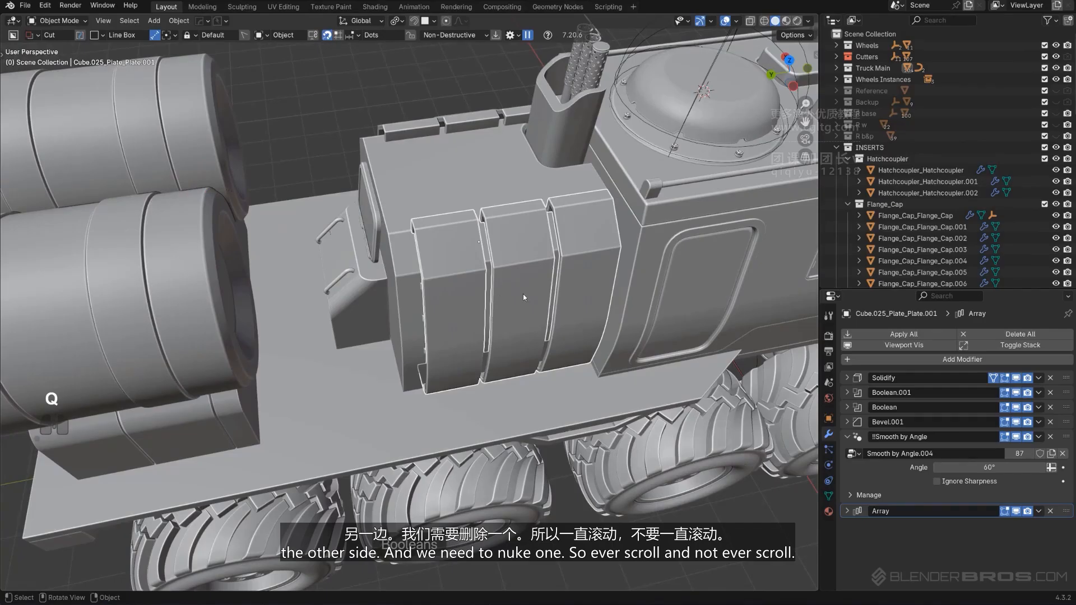
Reduce the array count of the flipped cover plates to two.
{"action": "key", "text": "q"}
{"action": "mouse_move", "coordinate": [519, 325]}
{"action": "left_click", "coordinate": [589, 348]}
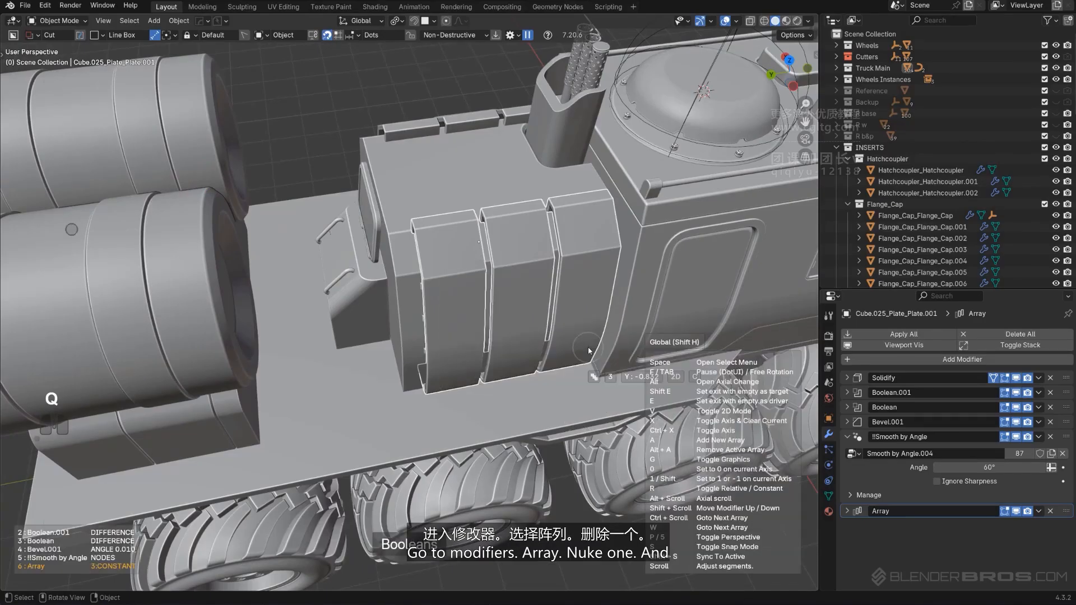
{"action": "scroll", "coordinate": [588, 348], "scroll_direction": "down", "scroll_amount": 1}
{"action": "left_click", "coordinate": [588, 348]}
{"action": "scroll", "coordinate": [509, 355], "scroll_direction": "up", "scroll_amount": 1}
{"action": "scroll", "coordinate": [507, 267], "scroll_direction": "down", "scroll_amount": 2}
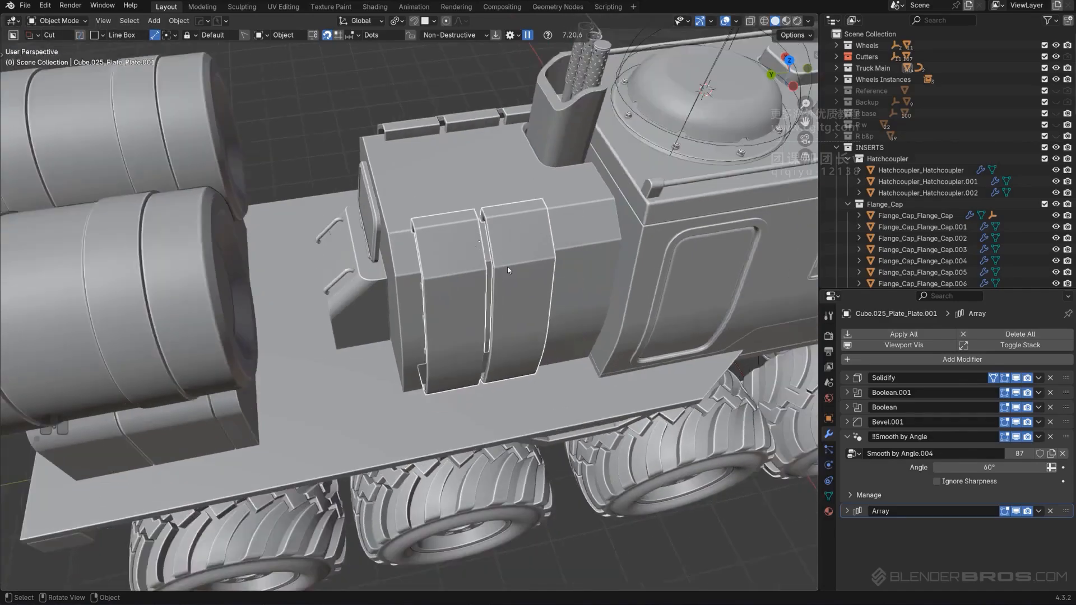
Move the two cover plates about 0.78 m along negative Y, toward the cab, in top view.
{"action": "middle_click_drag", "start_coordinate": [506, 266], "coordinate": [498, 307], "text": "alt"}
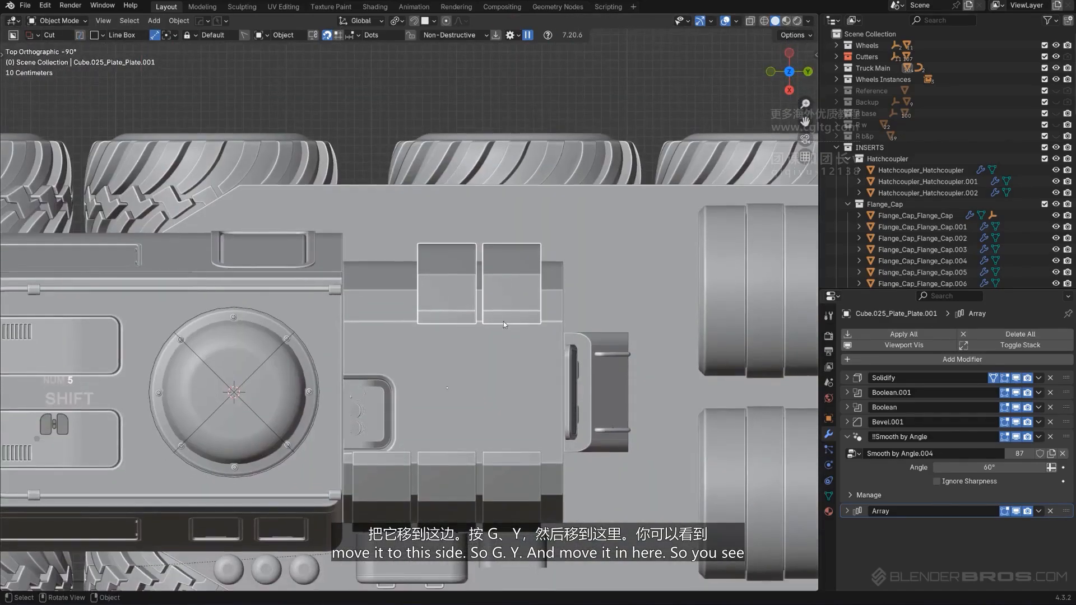
{"action": "key", "text": "g"}
{"action": "key", "text": "y"}
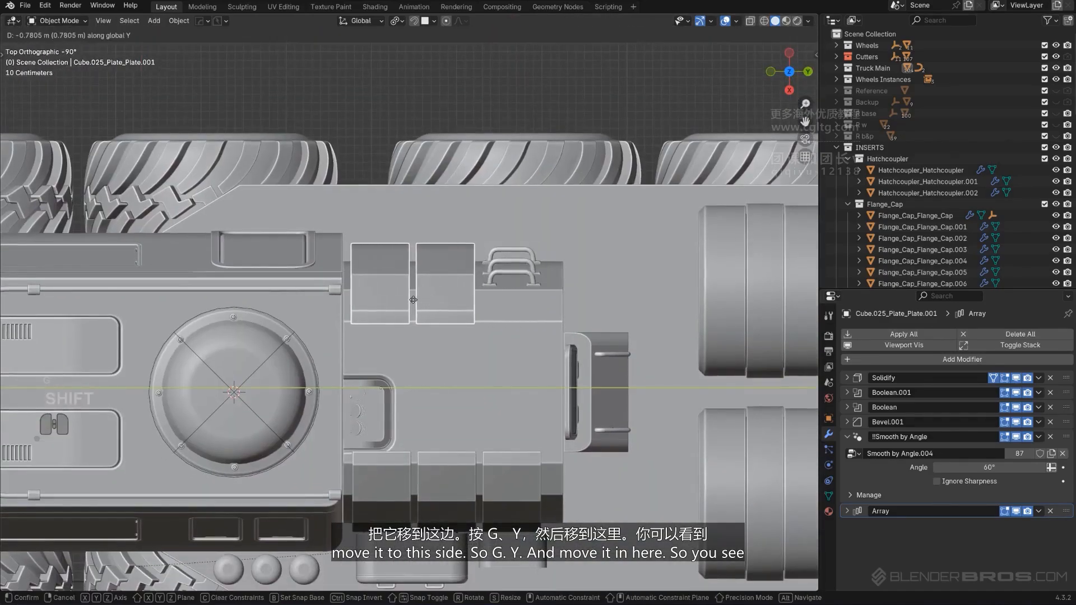
{"action": "left_click", "coordinate": [415, 300]}
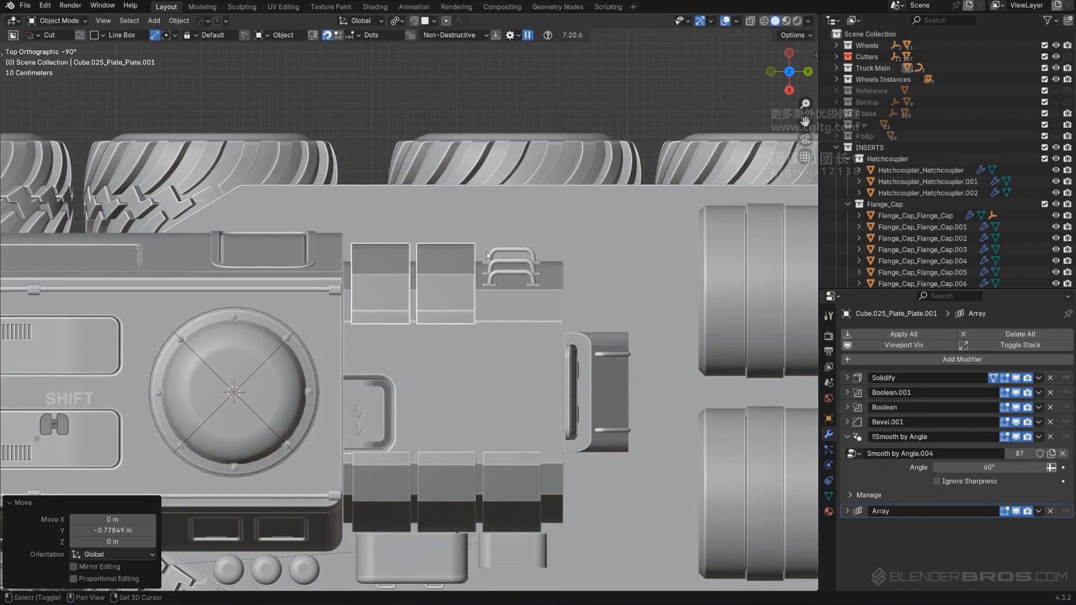
Move the two cover plates along X closer to the side wall of the rear cab section.
{"action": "middle_click_drag", "start_coordinate": [414, 300], "coordinate": [286, 231]}
{"action": "key", "text": "KP_5"}
{"action": "middle_click_drag", "start_coordinate": [321, 289], "coordinate": [489, 318]}
{"action": "left_click", "coordinate": [753, 309]}
{"action": "scroll", "coordinate": [663, 279], "scroll_direction": "up", "scroll_amount": 5}
{"action": "key", "text": "g"}
{"action": "key", "text": "x"}
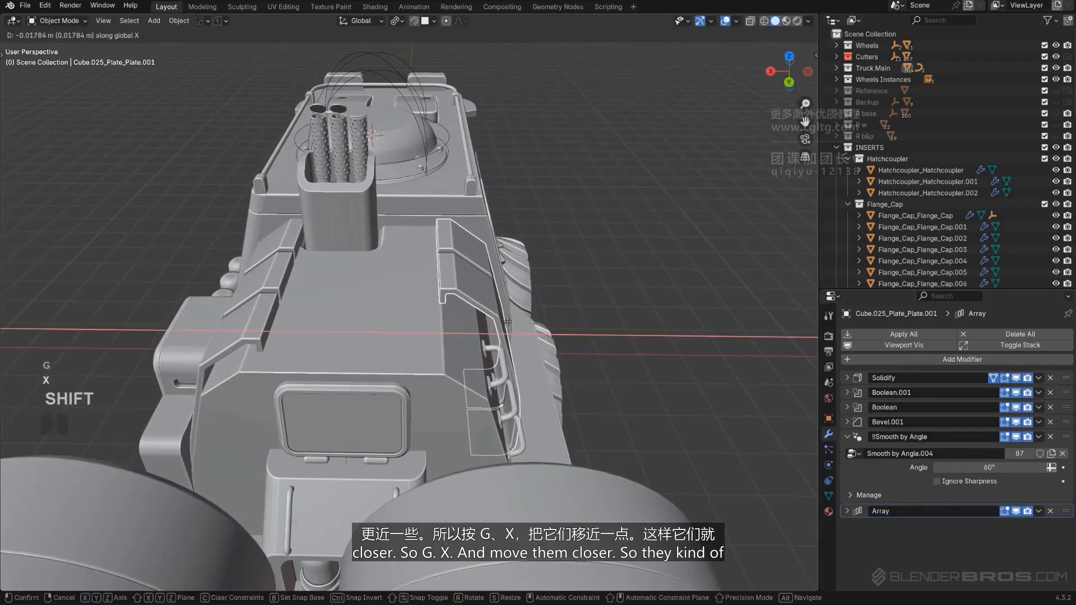
{"action": "left_click", "coordinate": [420, 322]}
Draw a narrow vertical box cut into the rear cab wall, between the small storage box and the rear slanted box.
{"action": "middle_click_drag", "start_coordinate": [644, 234], "coordinate": [444, 295]}
{"action": "scroll", "coordinate": [319, 280], "scroll_direction": "up", "scroll_amount": 3}
{"action": "scroll", "coordinate": [392, 291], "scroll_direction": "up", "scroll_amount": 3}
{"action": "middle_click_drag", "start_coordinate": [358, 269], "coordinate": [413, 308], "text": "shift"}
{"action": "scroll", "coordinate": [352, 332], "scroll_direction": "up", "scroll_amount": 2}
{"action": "left_click", "coordinate": [353, 335]}
{"action": "scroll", "coordinate": [395, 349], "scroll_direction": "up", "scroll_amount": 2}
{"action": "key", "text": "KP_5"}
{"action": "left_click", "coordinate": [408, 301]}
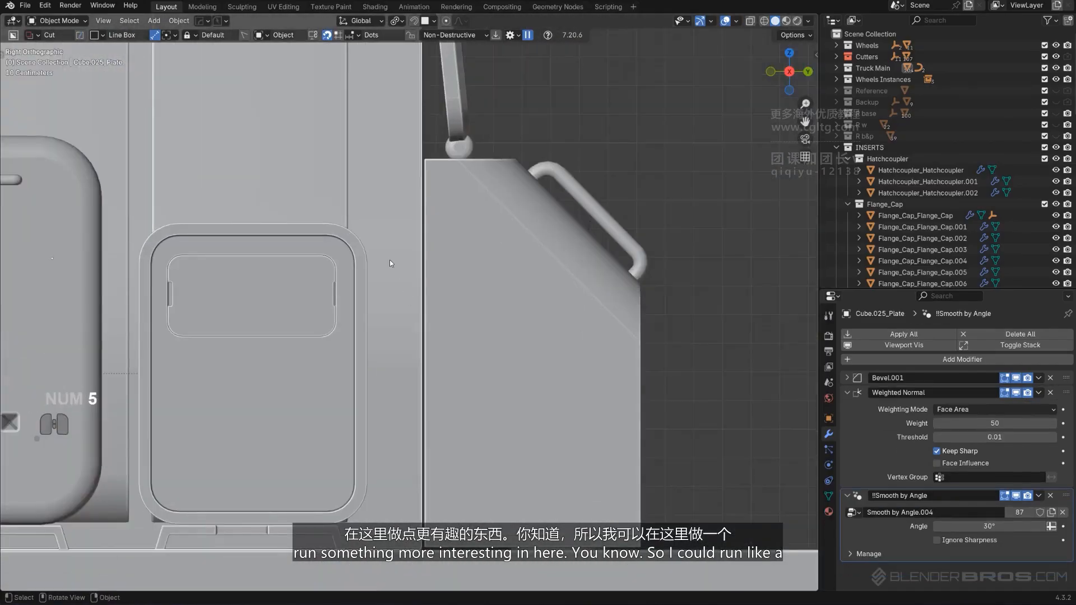
{"action": "key", "text": "d"}
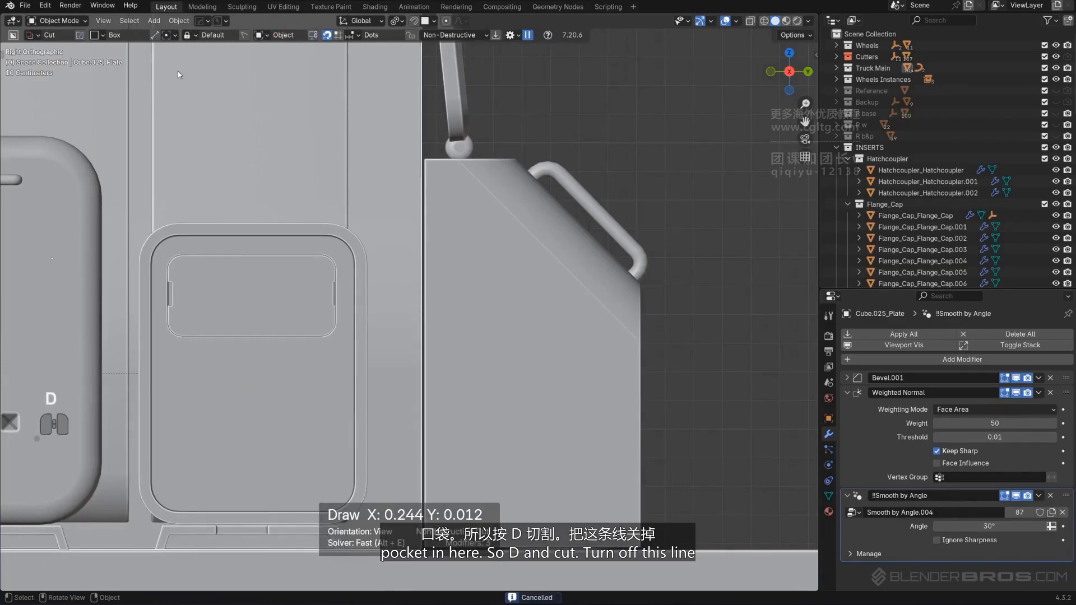
{"action": "left_click_drag", "start_coordinate": [386, 271], "coordinate": [414, 411]}
Round the corners of the vertical pocket cut with a bevel about 0.02 wide and finish the cut in the rear cab wall.
{"action": "middle_click_drag", "start_coordinate": [414, 412], "coordinate": [401, 423]}
{"action": "key", "text": "b"}
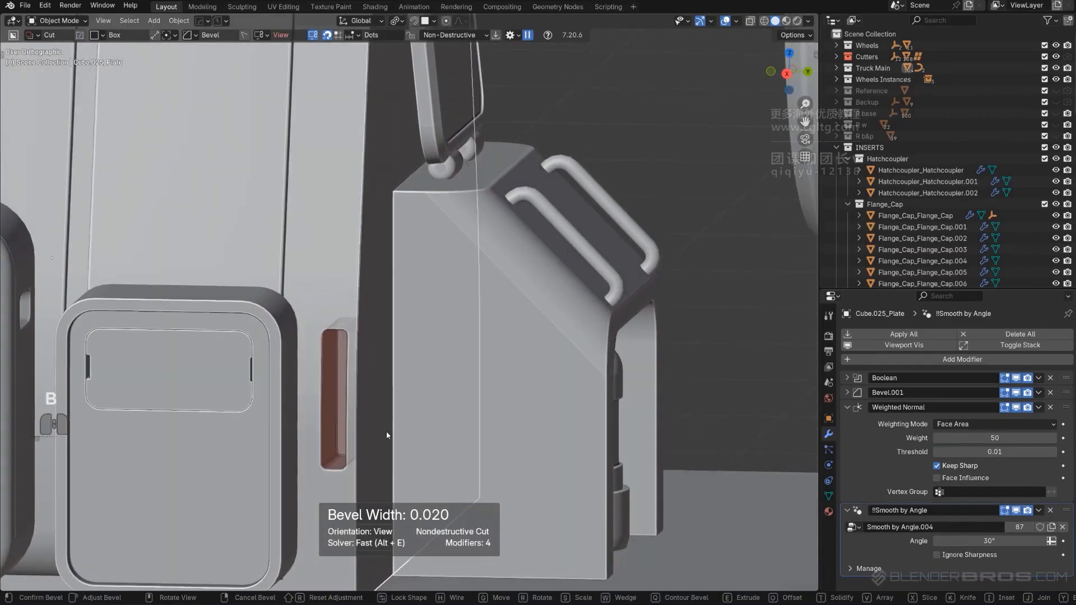
{"action": "left_click", "coordinate": [385, 434]}
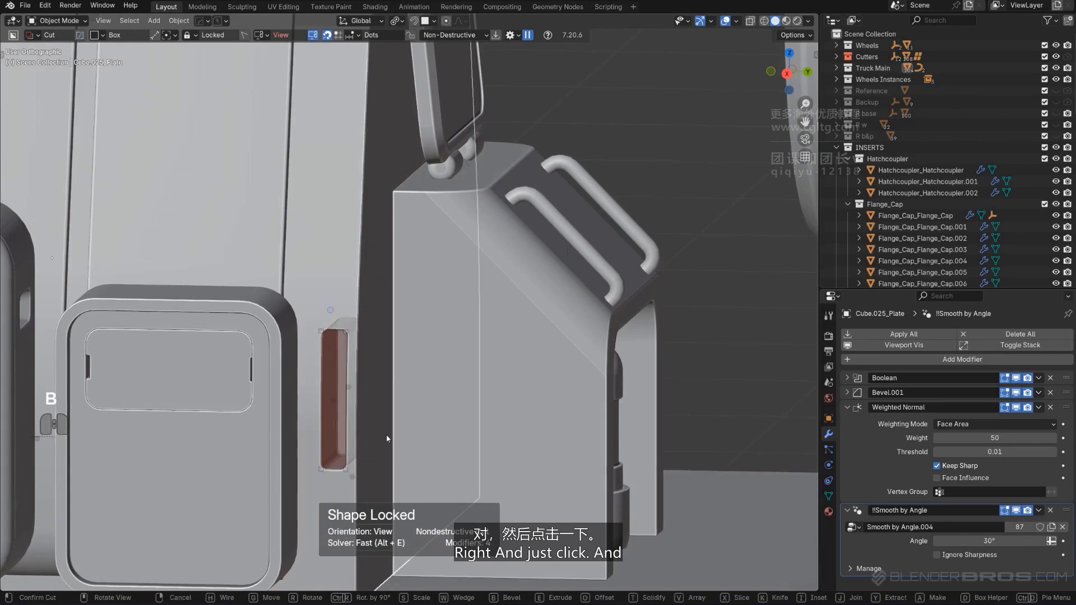
{"action": "scroll", "coordinate": [386, 436], "scroll_direction": "down", "scroll_amount": 4}
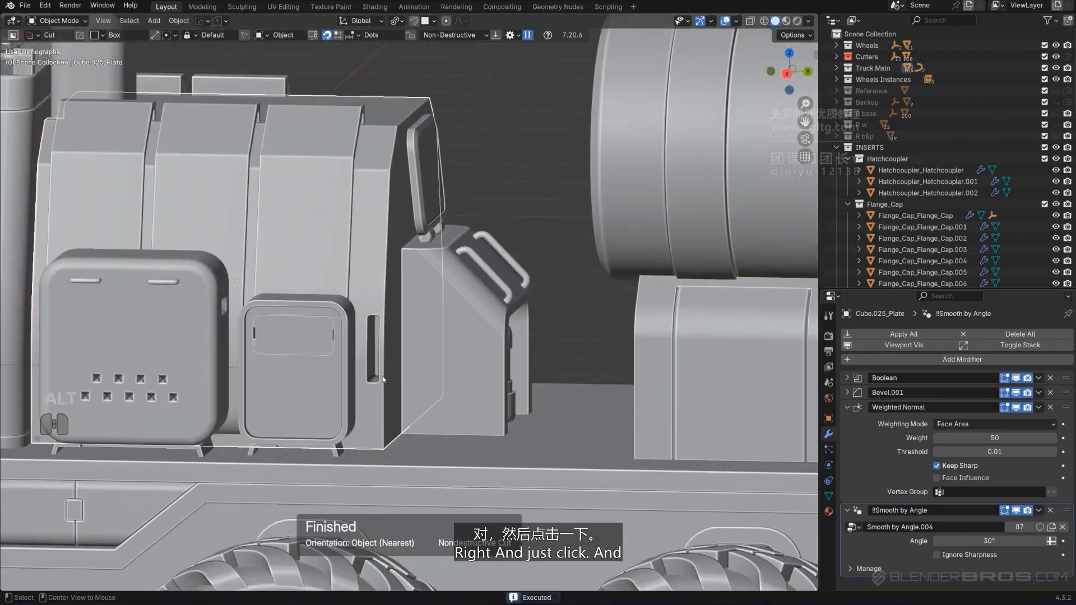
{"action": "middle_click_drag", "start_coordinate": [383, 379], "coordinate": [428, 354], "text": "alt"}
{"action": "scroll", "coordinate": [428, 355], "scroll_direction": "up", "scroll_amount": 5}
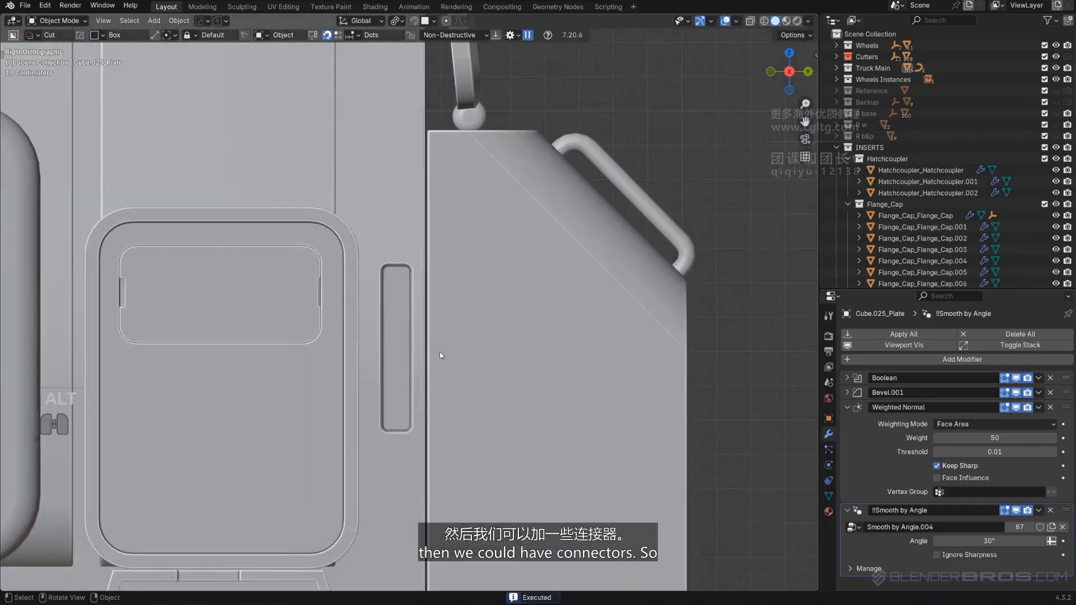
Adjust the cab wall's bevel with the 0.5 profile preset and 60° auto smooth to clean the shading around the pocket.
{"action": "scroll", "coordinate": [535, 257], "scroll_direction": "up", "scroll_amount": 8}
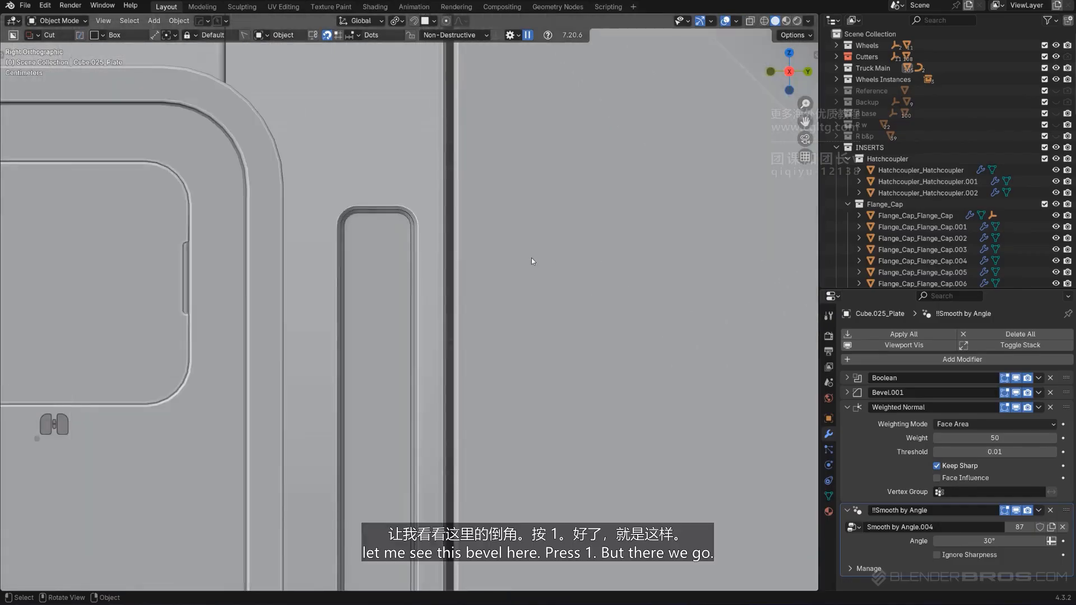
{"action": "key", "text": "q"}
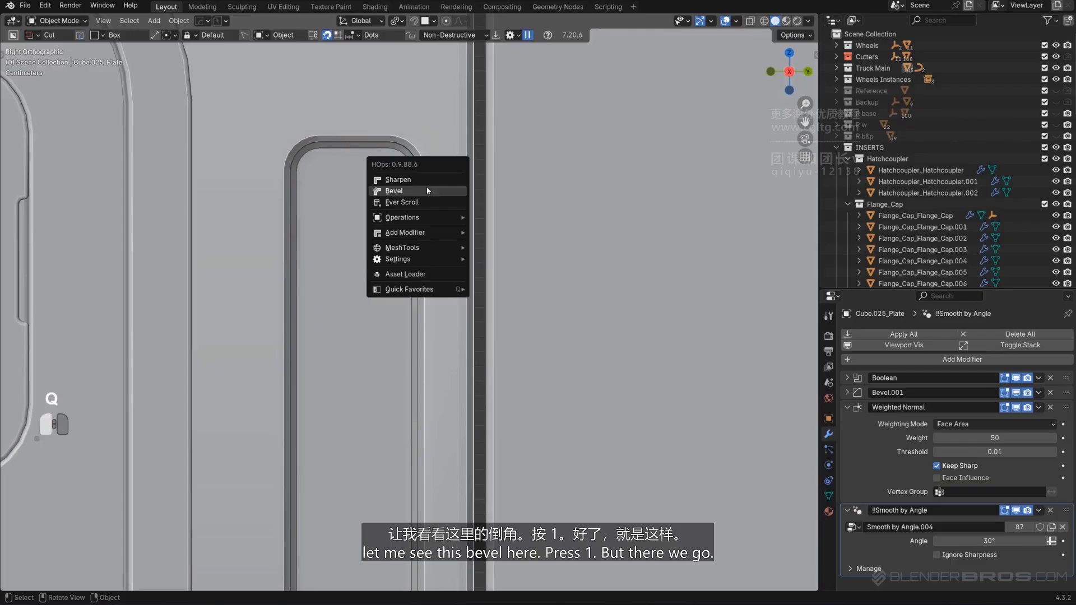
{"action": "left_click", "coordinate": [425, 188]}
{"action": "key", "text": "1"}
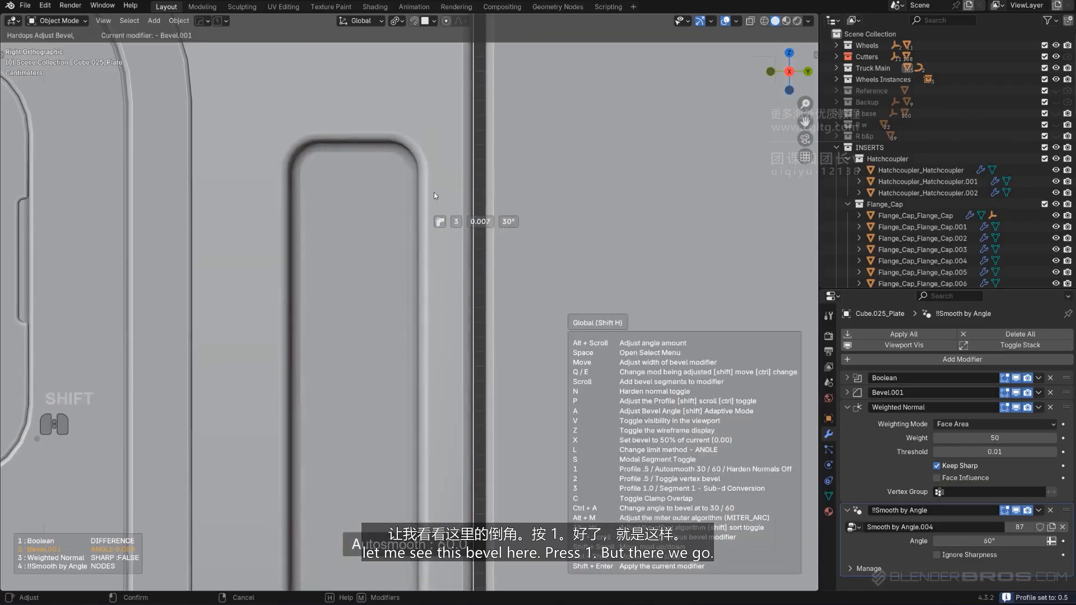
{"action": "left_click", "coordinate": [433, 193]}
{"action": "scroll", "coordinate": [437, 195], "scroll_direction": "down", "scroll_amount": 9}
{"action": "left_click", "coordinate": [574, 140]}
{"action": "scroll", "coordinate": [504, 218], "scroll_direction": "down", "scroll_amount": 2}
{"action": "scroll", "coordinate": [468, 249], "scroll_direction": "down", "scroll_amount": 1}
{"action": "middle_click_drag", "start_coordinate": [468, 252], "coordinate": [469, 239], "text": "shift"}
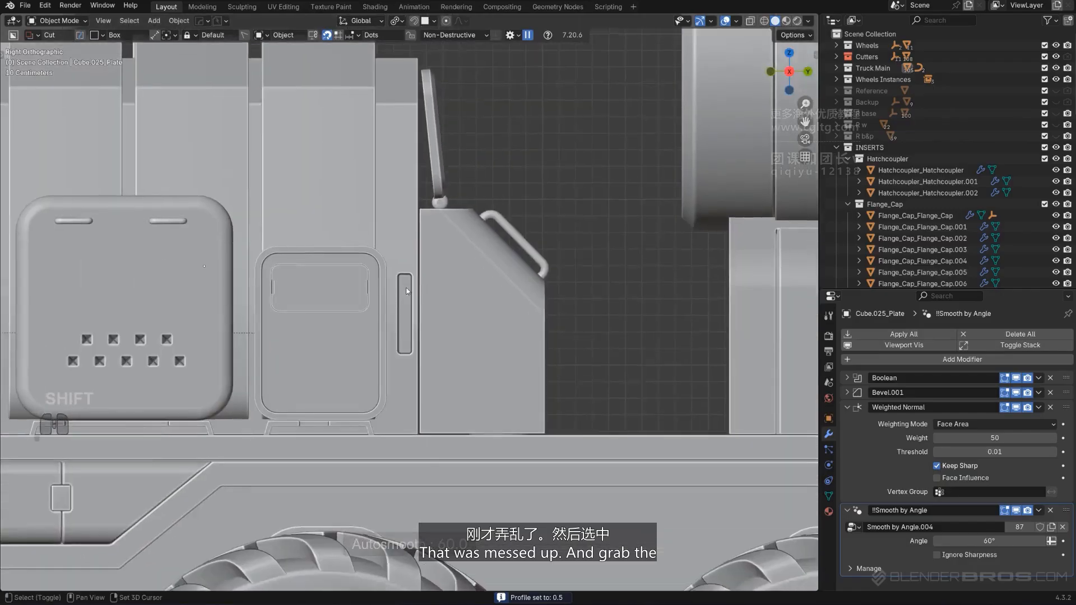
{"action": "scroll", "coordinate": [454, 281], "scroll_direction": "up", "scroll_amount": 1}
Add the cylinoid1 insert from the HardOps-Inserts pack through the legacy KitOps asset loader.
{"action": "key", "text": "q"}
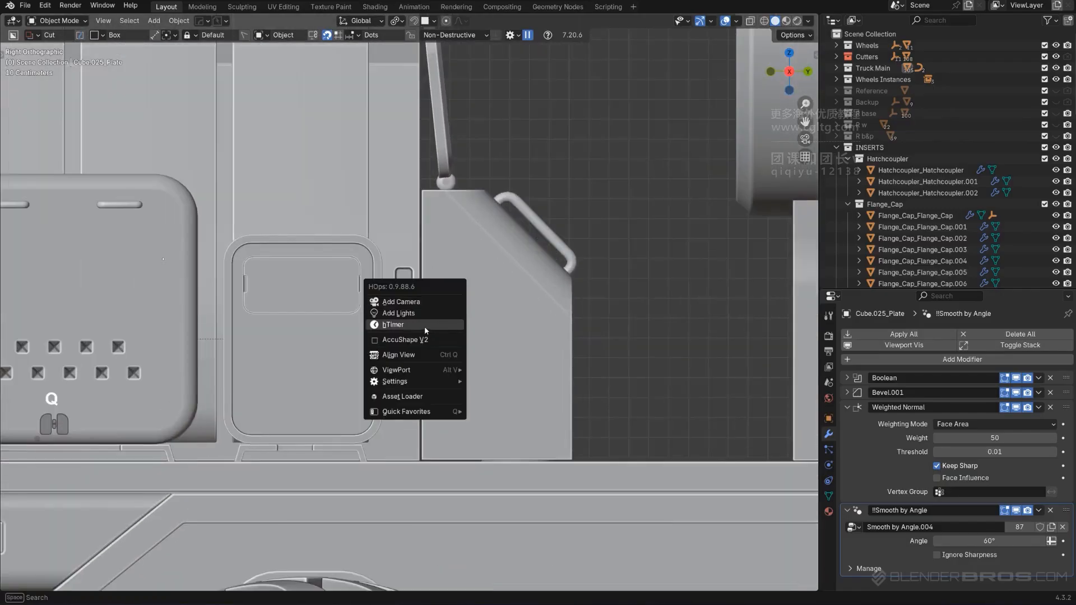
{"action": "scroll", "coordinate": [527, 324], "scroll_direction": "down", "scroll_amount": 2}
{"action": "key", "text": "q"}
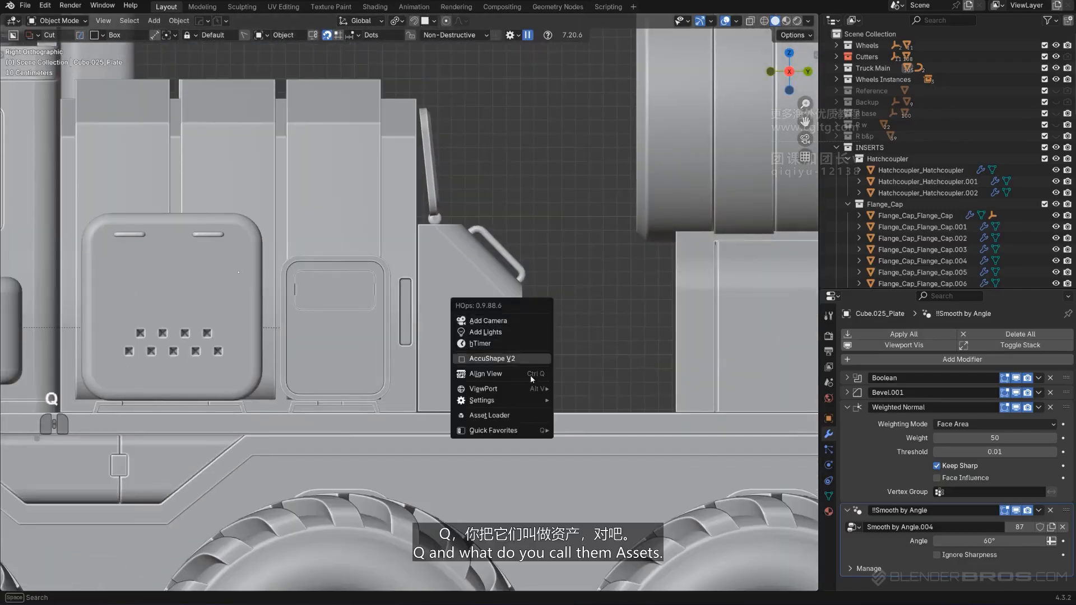
{"action": "left_click", "coordinate": [489, 415], "text": "alt"}
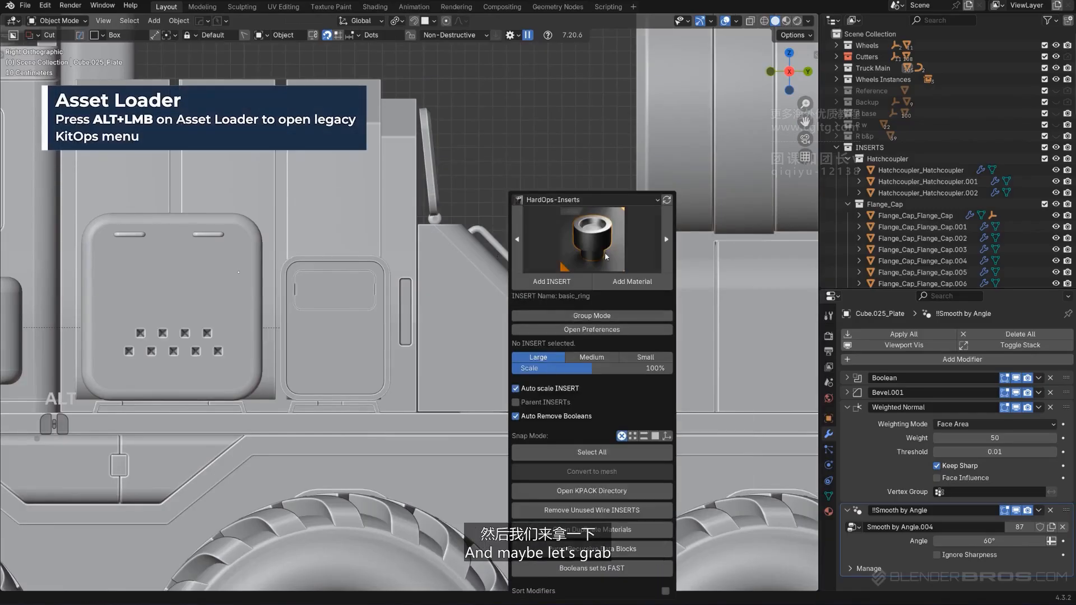
{"action": "left_click", "coordinate": [604, 252]}
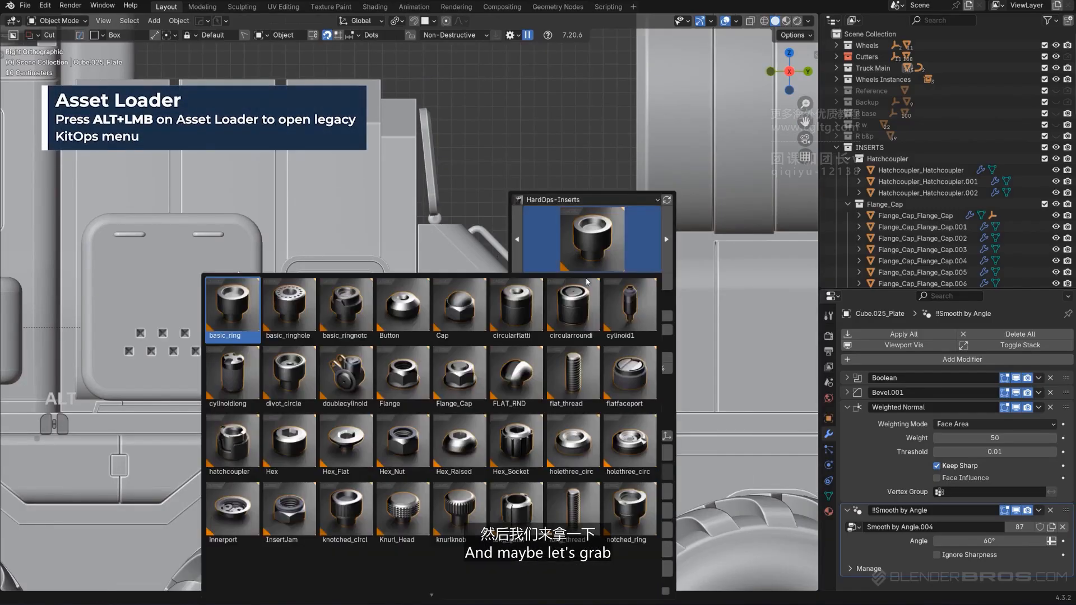
{"action": "left_click", "coordinate": [634, 310]}
{"action": "left_click", "coordinate": [543, 282]}
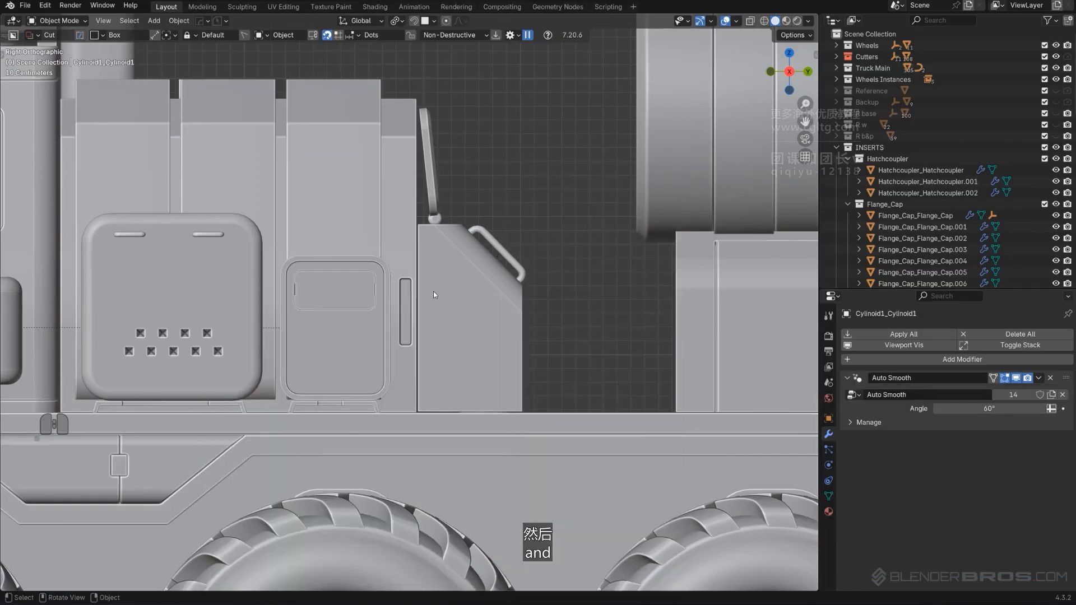
Move the cylinoid1 insert about 3.89 m along Y and 2.41 m down, snapping it to the rear cab's side near the pocket.
{"action": "key", "text": "Home"}
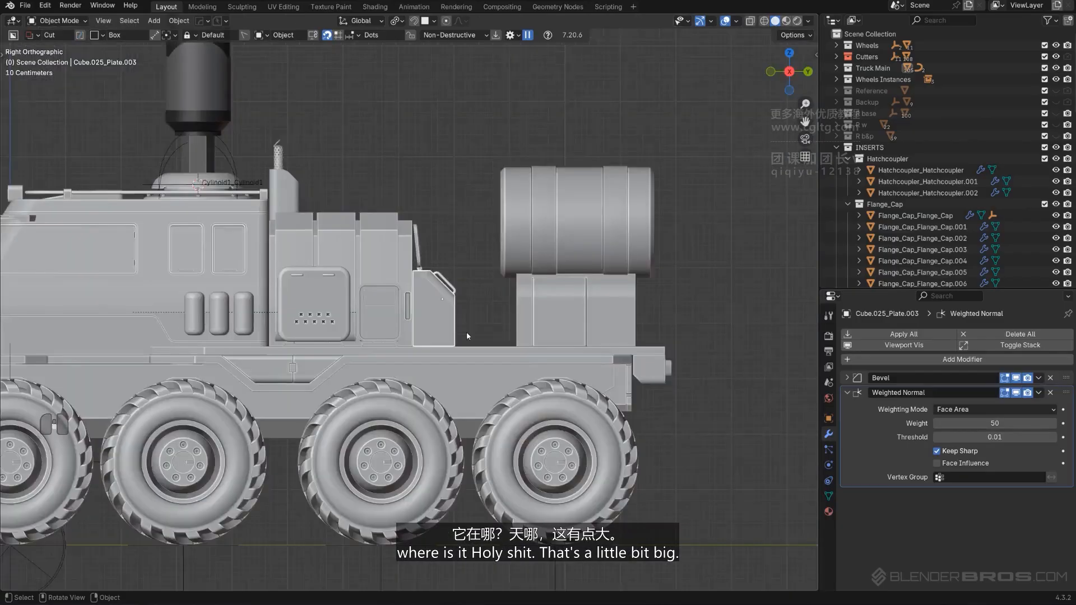
{"action": "scroll", "coordinate": [266, 116], "scroll_direction": "up", "scroll_amount": 3}
{"action": "key", "text": "g"}
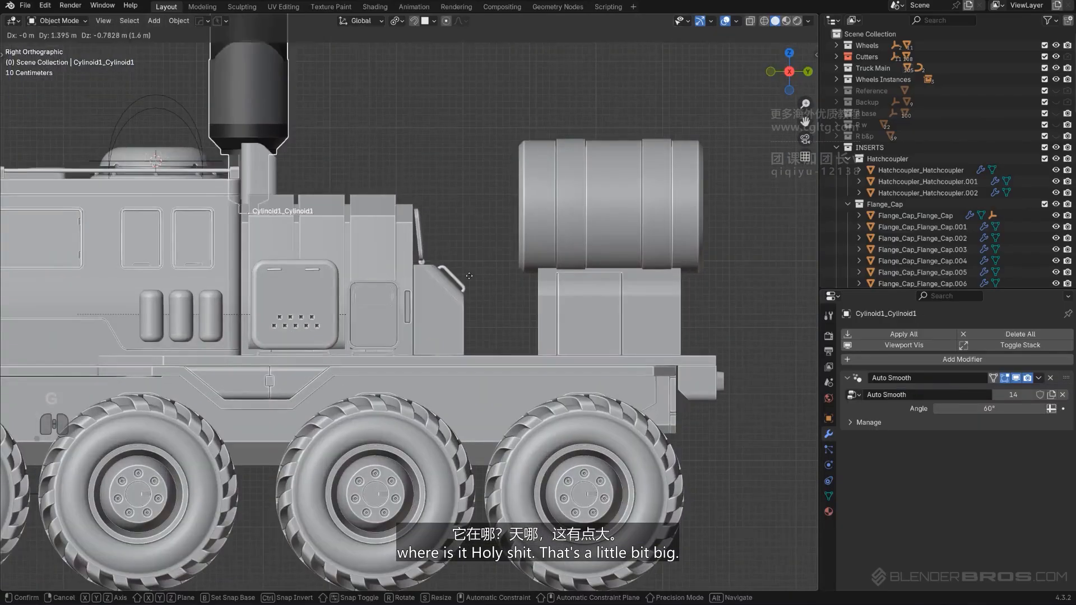
{"action": "left_click", "coordinate": [415, 282], "text": "ctrl"}
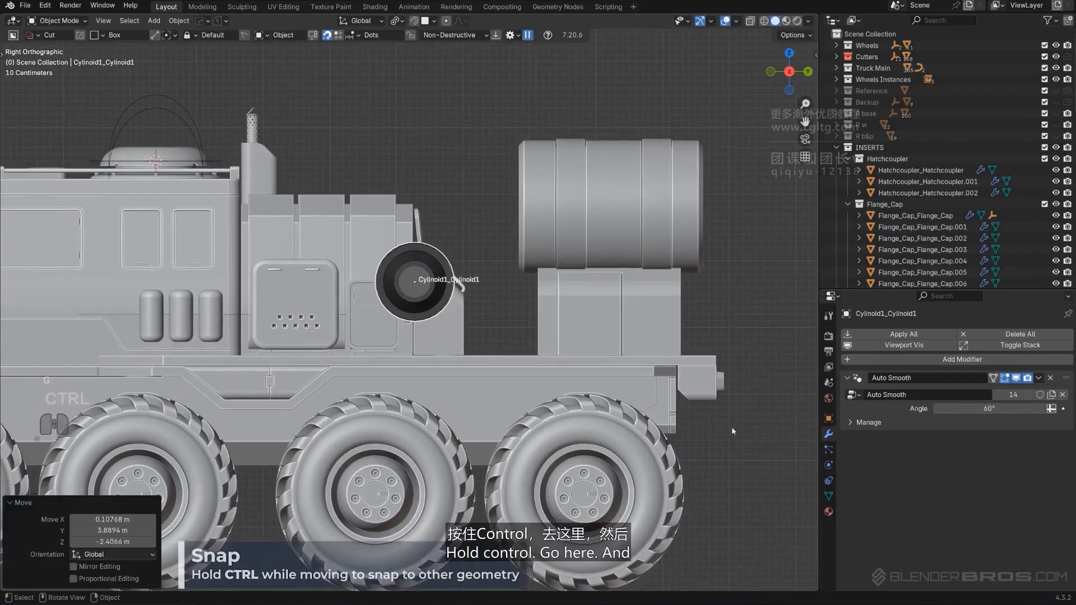
Turn off the insert's viewport name display and remove all three of its material slots.
{"action": "left_click", "coordinate": [828, 418]}
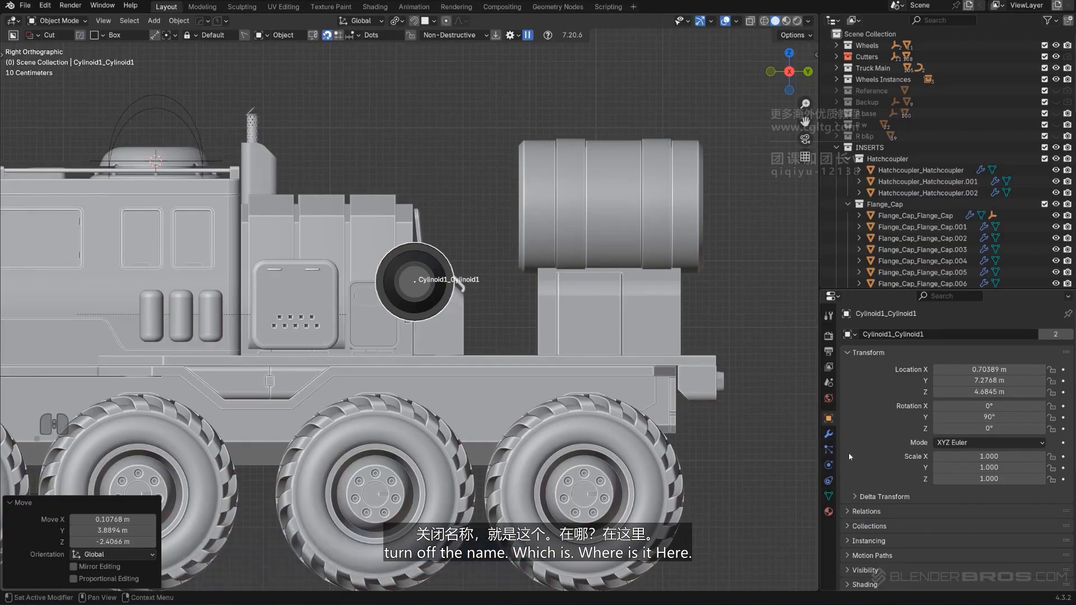
{"action": "scroll", "coordinate": [857, 476], "scroll_direction": "down", "scroll_amount": 4}
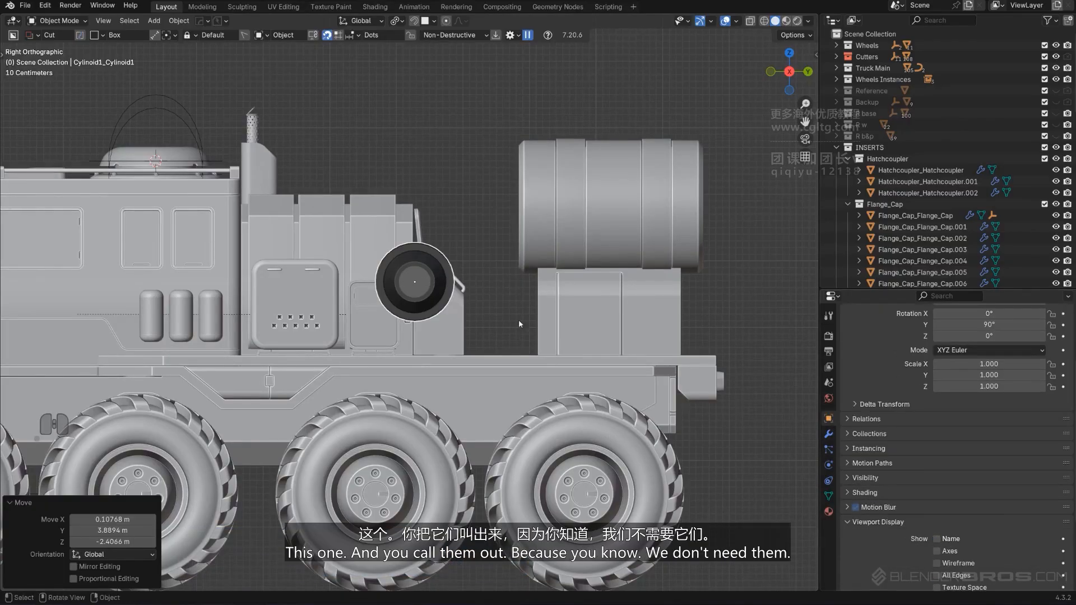
{"action": "left_click", "coordinate": [829, 511]}
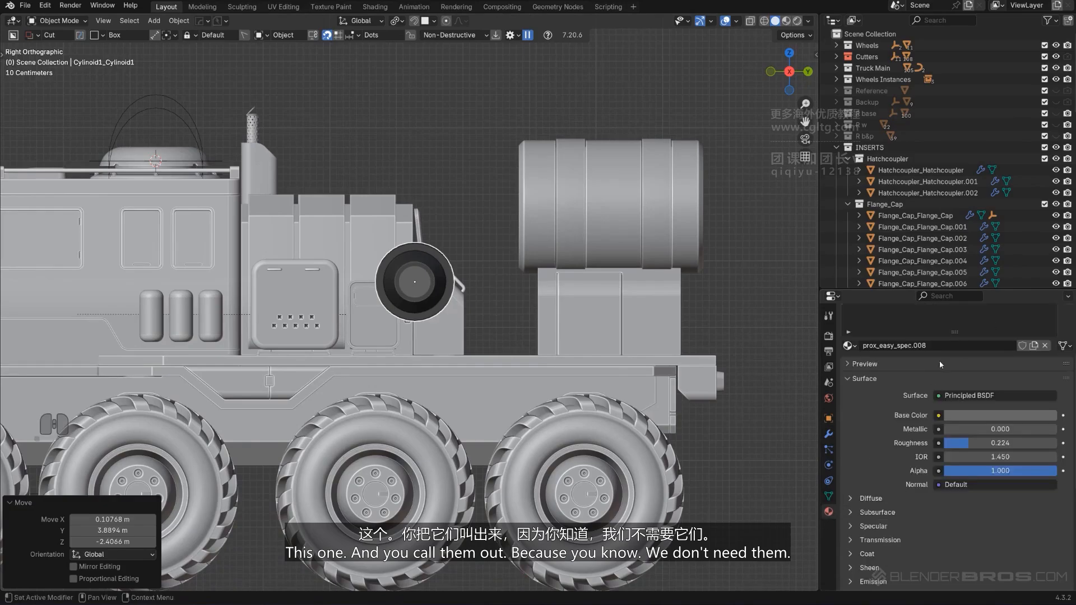
{"action": "left_click", "coordinate": [415, 288]}
{"action": "scroll", "coordinate": [916, 357], "scroll_direction": "up", "scroll_amount": 4}
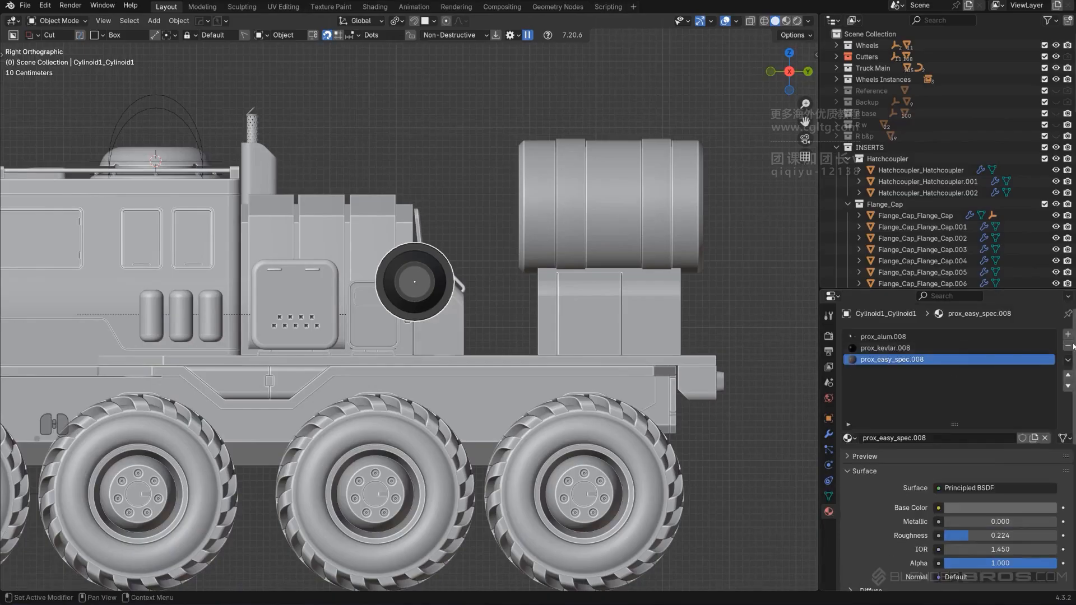
{"action": "triple_click", "coordinate": [1070, 346]}
{"action": "scroll", "coordinate": [457, 261], "scroll_direction": "up", "scroll_amount": 3}
Box-cut the insert in top view to slash off its long body, keeping only the outer tip.
{"action": "middle_click_drag", "start_coordinate": [454, 259], "coordinate": [502, 298]}
{"action": "key", "text": "KP_5"}
{"action": "scroll", "coordinate": [496, 294], "scroll_direction": "down", "scroll_amount": 1}
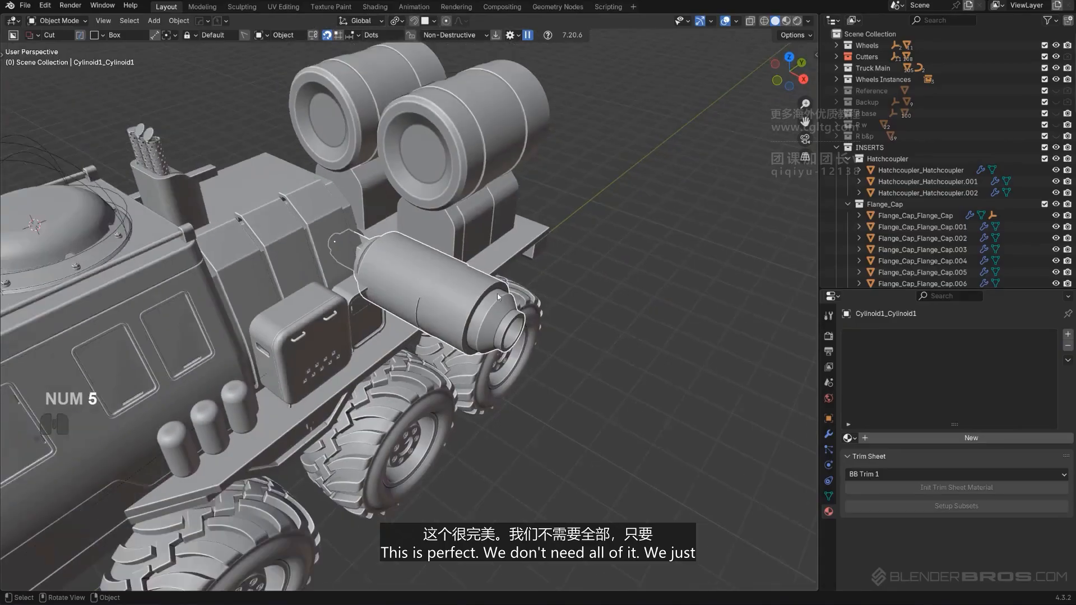
{"action": "middle_click_drag", "start_coordinate": [497, 294], "coordinate": [500, 293], "text": "alt"}
{"action": "scroll", "coordinate": [500, 293], "scroll_direction": "down", "scroll_amount": 1, "text": "alt"}
{"action": "key", "text": "KP_5"}
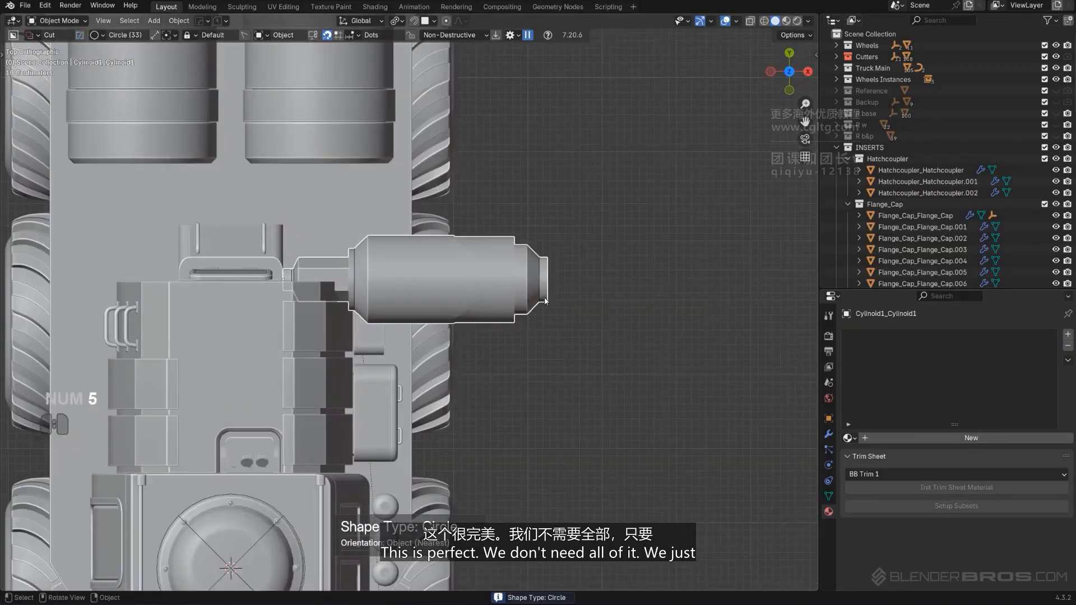
{"action": "scroll", "coordinate": [517, 304], "scroll_direction": "down", "scroll_amount": 1}
{"action": "key", "text": "d"}
{"action": "left_click", "coordinate": [471, 315]}
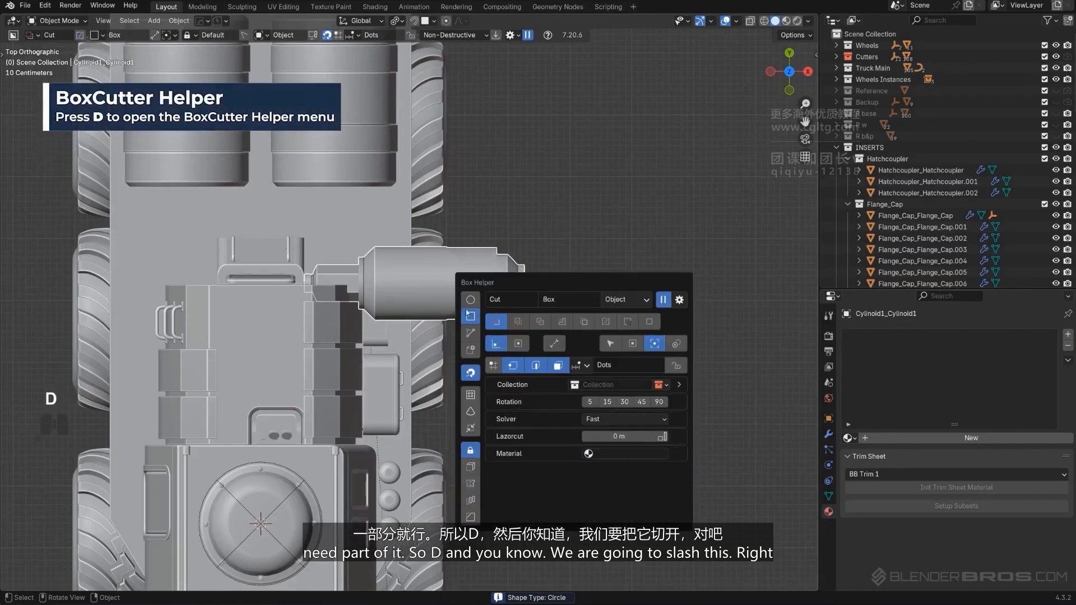
{"action": "left_click_drag", "start_coordinate": [353, 306], "coordinate": [468, 392]}
Sharpen the trimmed insert with its boolean applied, and add a 30° bevel to it.
{"action": "key", "text": "q"}
{"action": "left_click", "coordinate": [457, 208], "text": "ctrl"}
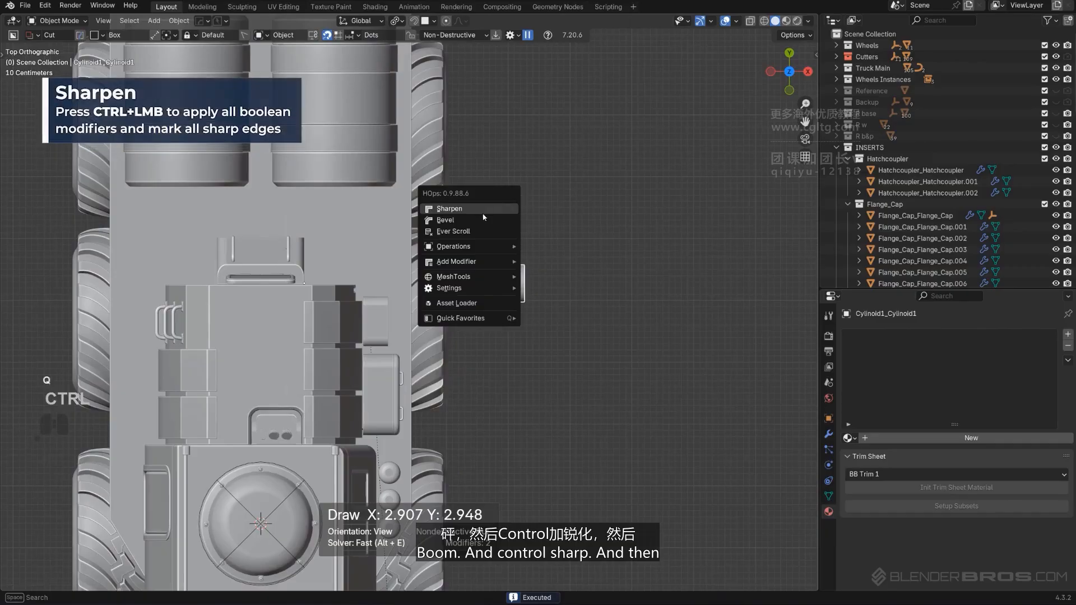
{"action": "middle_click_drag", "start_coordinate": [457, 208], "coordinate": [491, 253], "text": "alt"}
{"action": "scroll", "coordinate": [673, 265], "scroll_direction": "up", "scroll_amount": 3}
{"action": "middle_click_drag", "start_coordinate": [680, 268], "coordinate": [717, 317]}
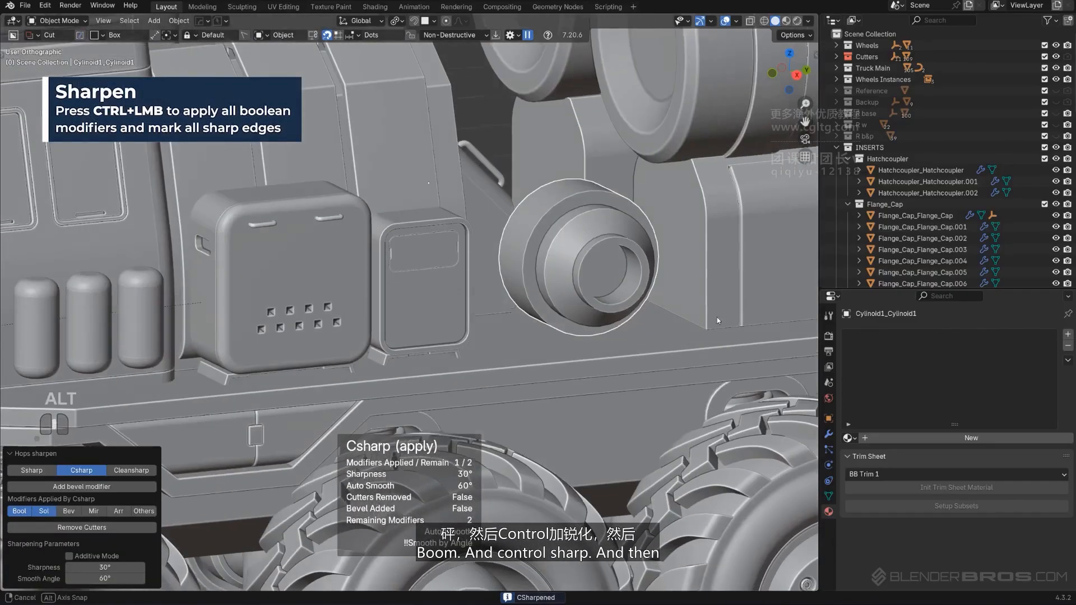
{"action": "key", "text": "KP_5"}
{"action": "key", "text": "q"}
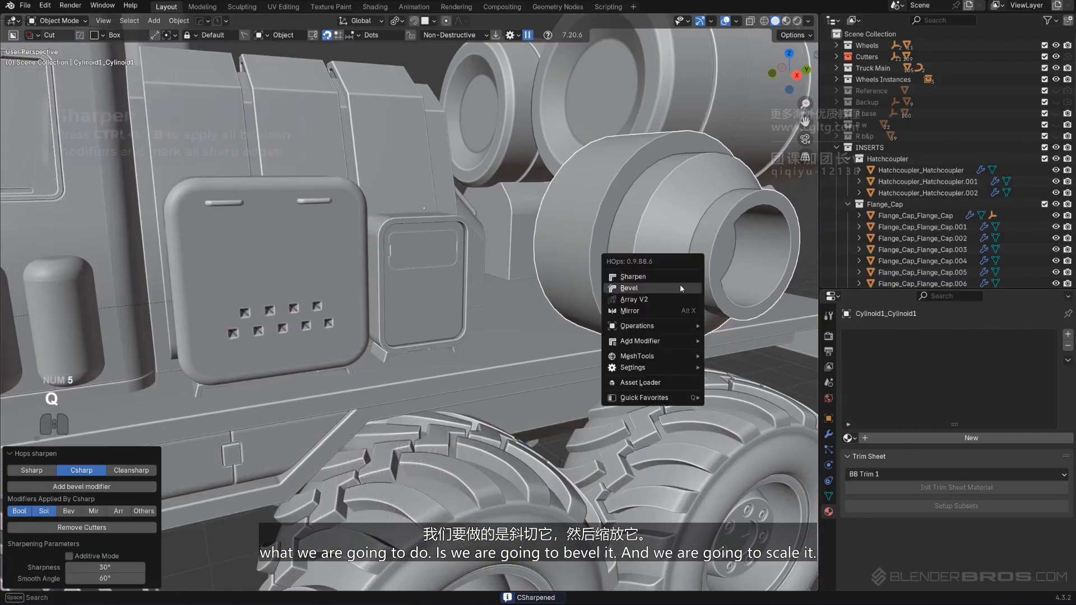
{"action": "left_click", "coordinate": [681, 286]}
{"action": "left_click", "coordinate": [683, 284]}
Scale the insert down to connector size and set its origin to its geometry.
{"action": "scroll", "coordinate": [682, 284], "scroll_direction": "down", "scroll_amount": 4}
{"action": "key", "text": "s"}
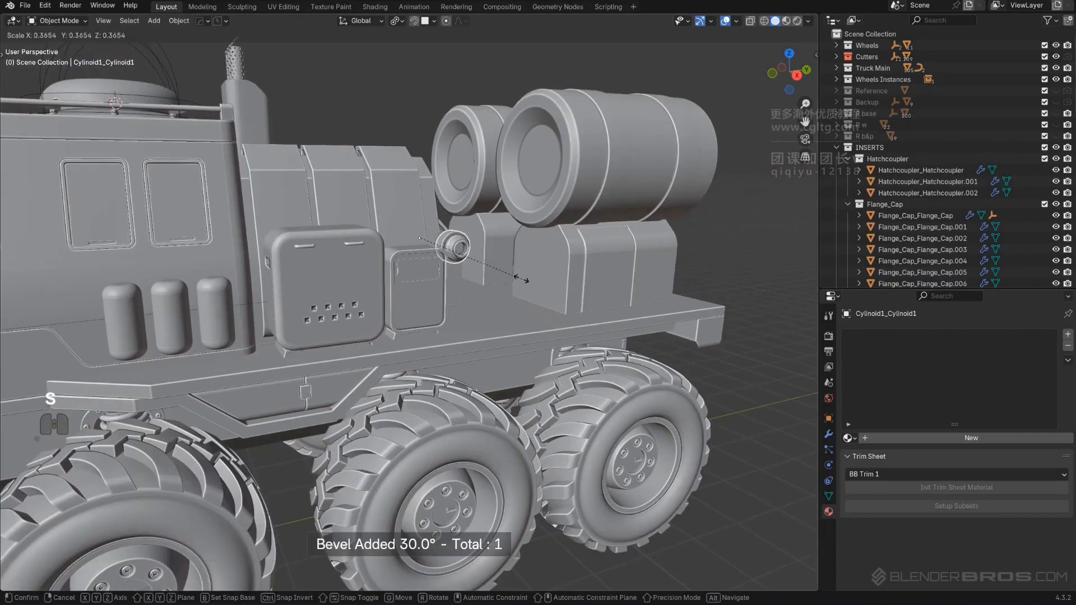
{"action": "left_click", "coordinate": [469, 287]}
{"action": "scroll", "coordinate": [470, 288], "scroll_direction": "up", "scroll_amount": 3}
{"action": "key", "text": "shift+s"}
{"action": "left_click", "coordinate": [493, 344]}
{"action": "scroll", "coordinate": [536, 248], "scroll_direction": "up", "scroll_amount": 2}
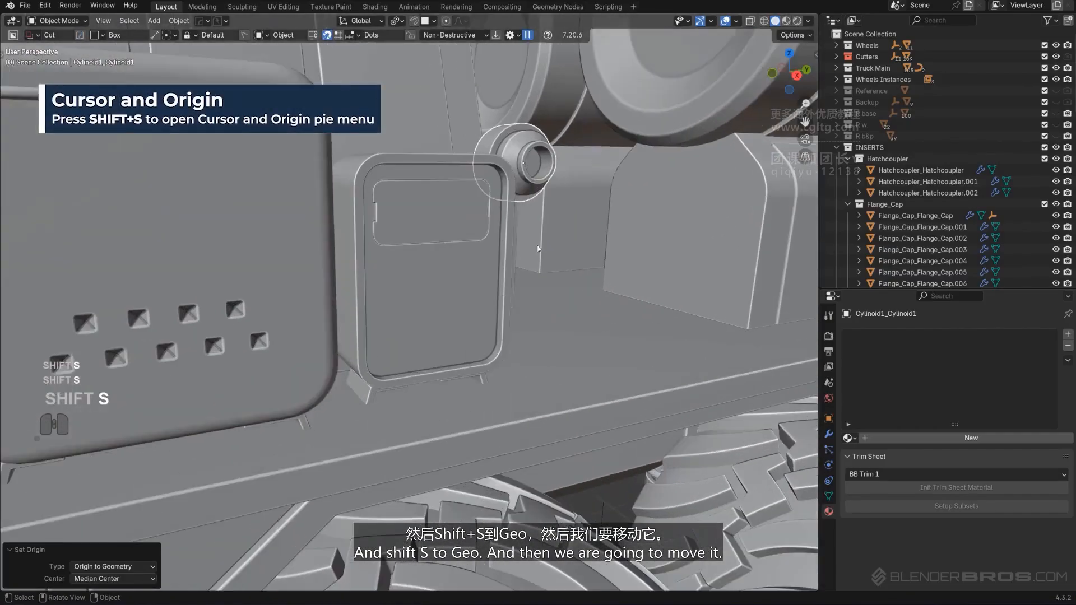
Scale the connector insert by 0.368 in the right side view.
{"action": "middle_click_drag", "start_coordinate": [538, 247], "coordinate": [600, 248], "text": "alt"}
{"action": "scroll", "coordinate": [513, 251], "scroll_direction": "down", "scroll_amount": 1, "text": "alt"}
{"action": "key", "text": "KP_5"}
{"action": "middle_click_drag", "start_coordinate": [628, 200], "coordinate": [573, 304], "text": "shift"}
{"action": "scroll", "coordinate": [573, 303], "scroll_direction": "up", "scroll_amount": 3}
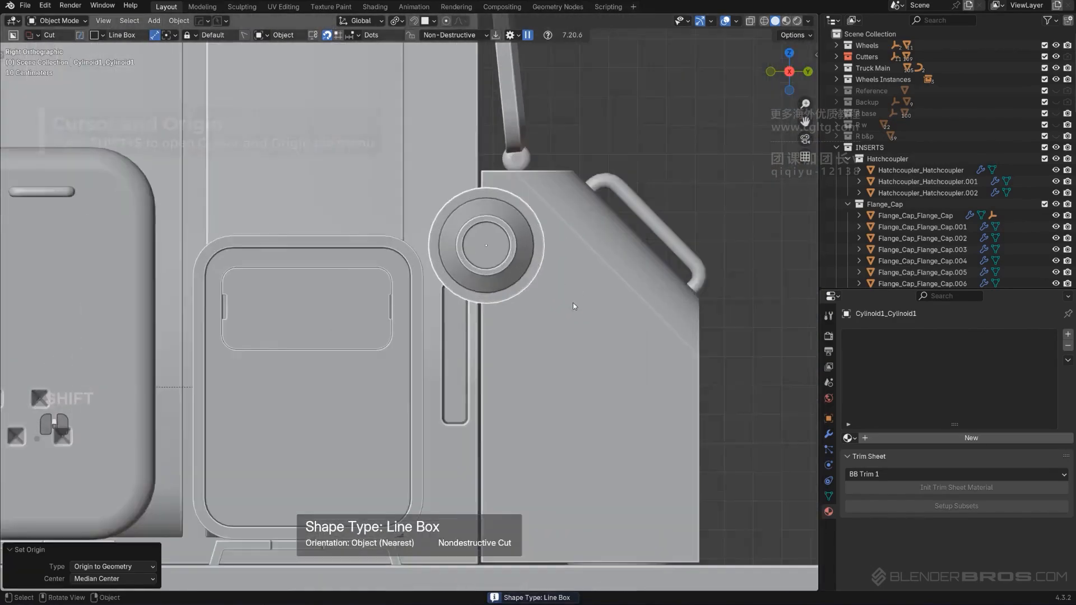
{"action": "key", "text": "s"}
{"action": "left_click", "coordinate": [558, 255]}
Move the connector over the upper part of the vertical pocket and scale it by 0.795.
{"action": "scroll", "coordinate": [558, 258], "scroll_direction": "up", "scroll_amount": 2}
{"action": "key", "text": "g"}
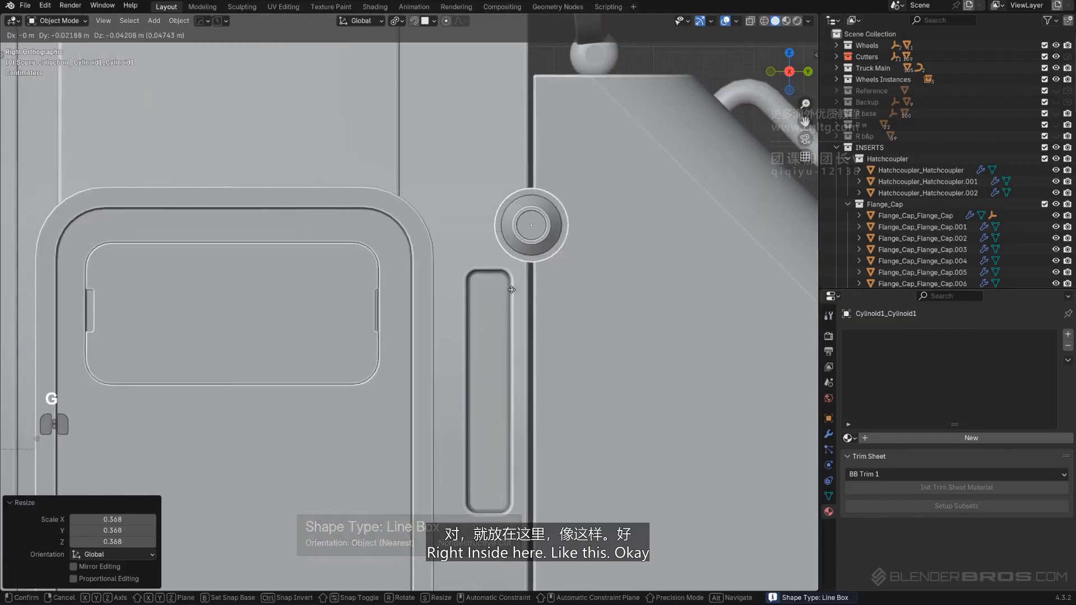
{"action": "left_click", "coordinate": [475, 372]}
{"action": "key", "text": "s"}
{"action": "left_click", "coordinate": [636, 346]}
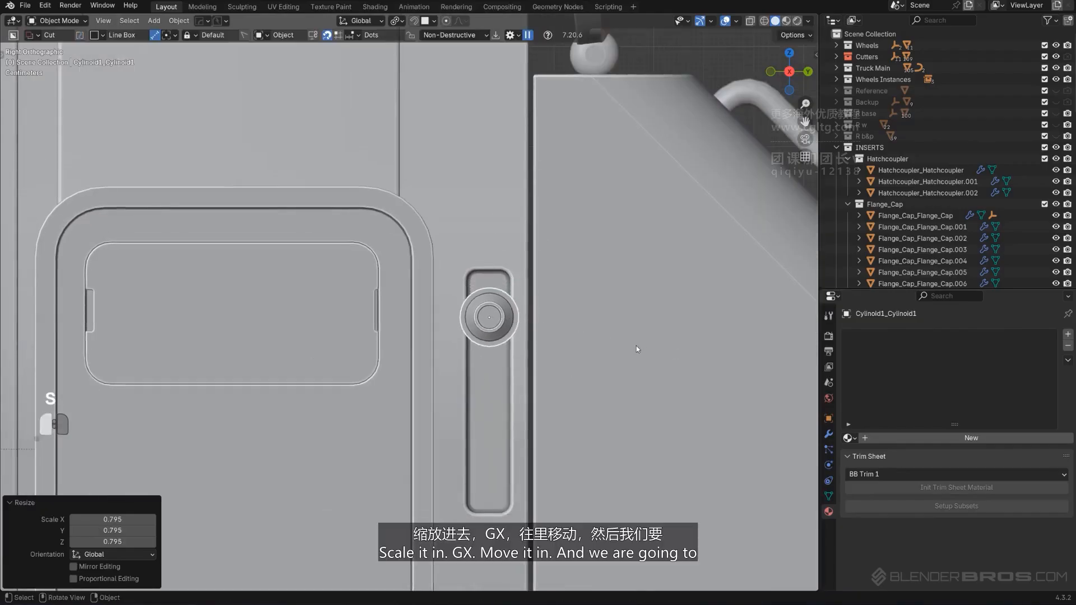
Move the connector about 0.31 m along negative X, into the pocket of the rear cab wall.
{"action": "middle_click_drag", "start_coordinate": [637, 346], "coordinate": [521, 390]}
{"action": "key", "text": "g"}
{"action": "key", "text": "x"}
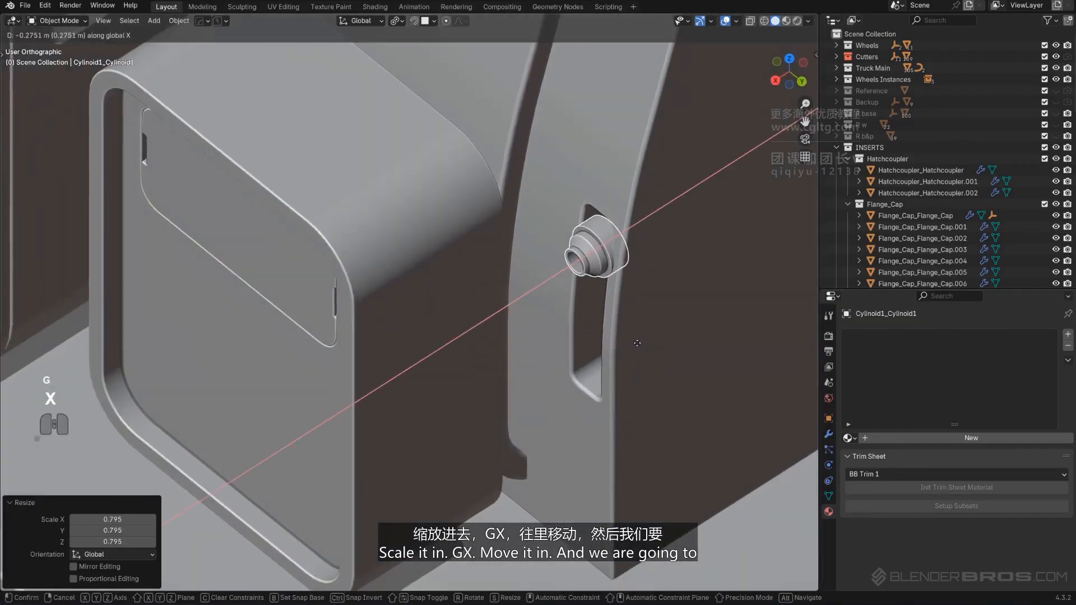
{"action": "left_click", "coordinate": [649, 342]}
Array the connector into four copies running down the vertical pocket in the rear cab wall.
{"action": "middle_click_drag", "start_coordinate": [650, 342], "coordinate": [673, 324], "text": "alt"}
{"action": "key", "text": "q"}
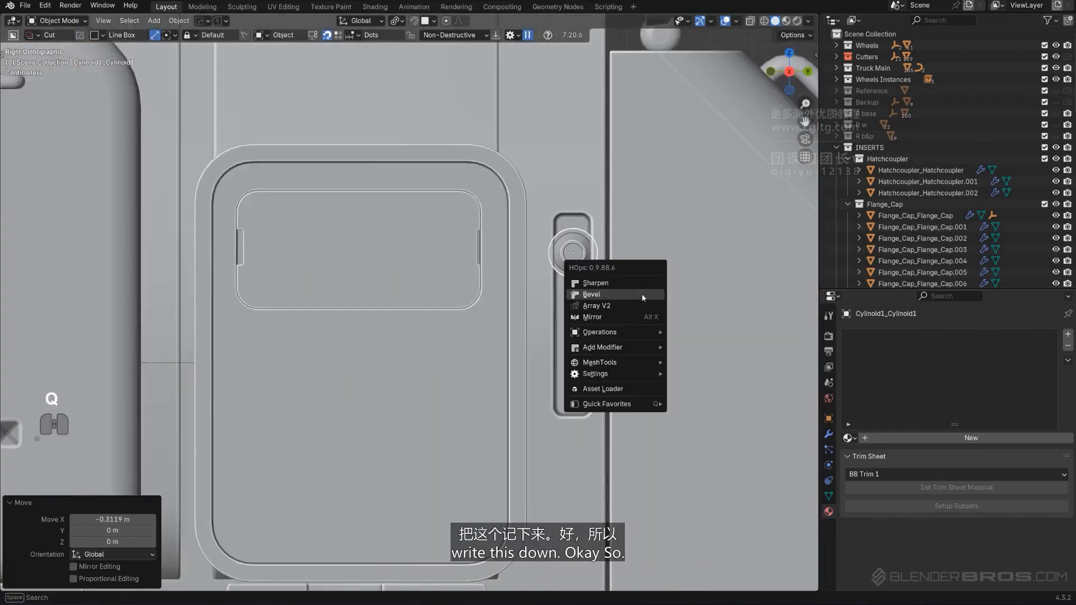
{"action": "left_click", "coordinate": [630, 305]}
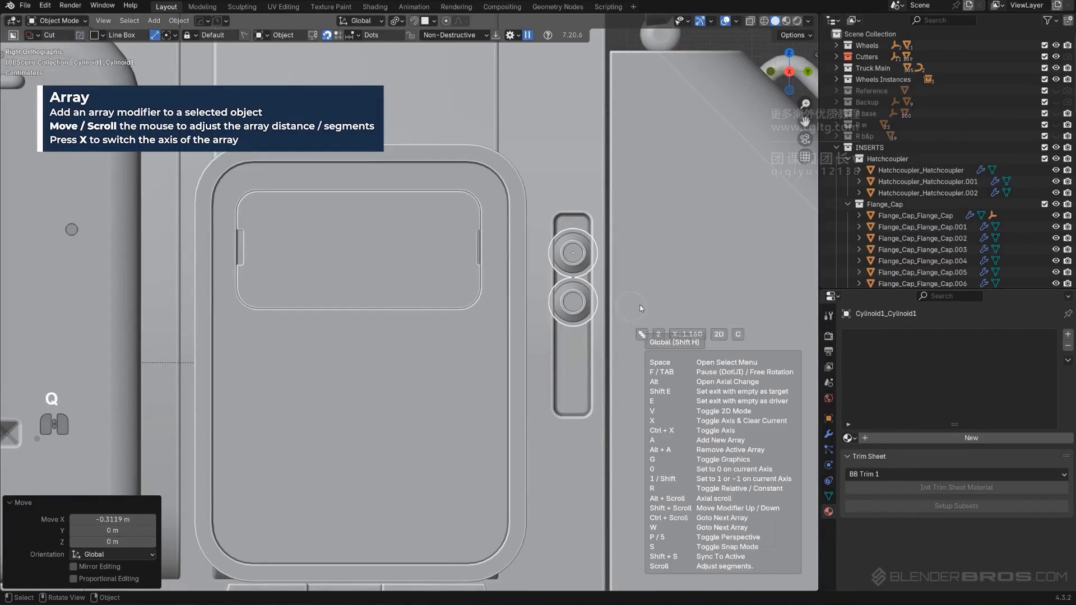
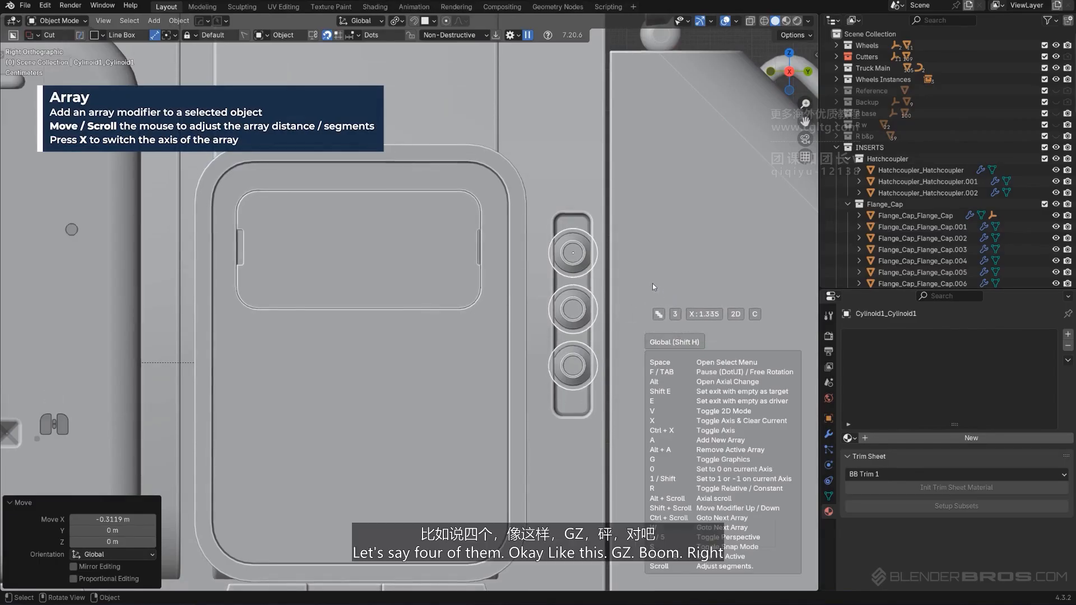
{"action": "scroll", "coordinate": [651, 282], "scroll_direction": "up", "scroll_amount": 1}
{"action": "left_click", "coordinate": [580, 287]}
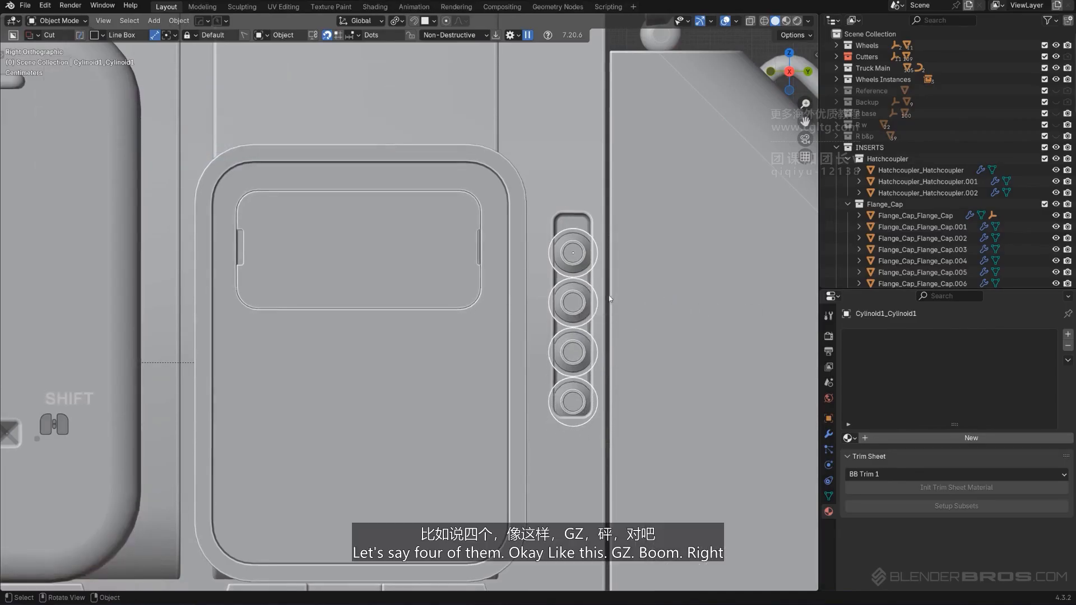
Move the connector array slightly up along Z to center it in the wall pocket.
{"action": "key", "text": "g"}
{"action": "key", "text": "z"}
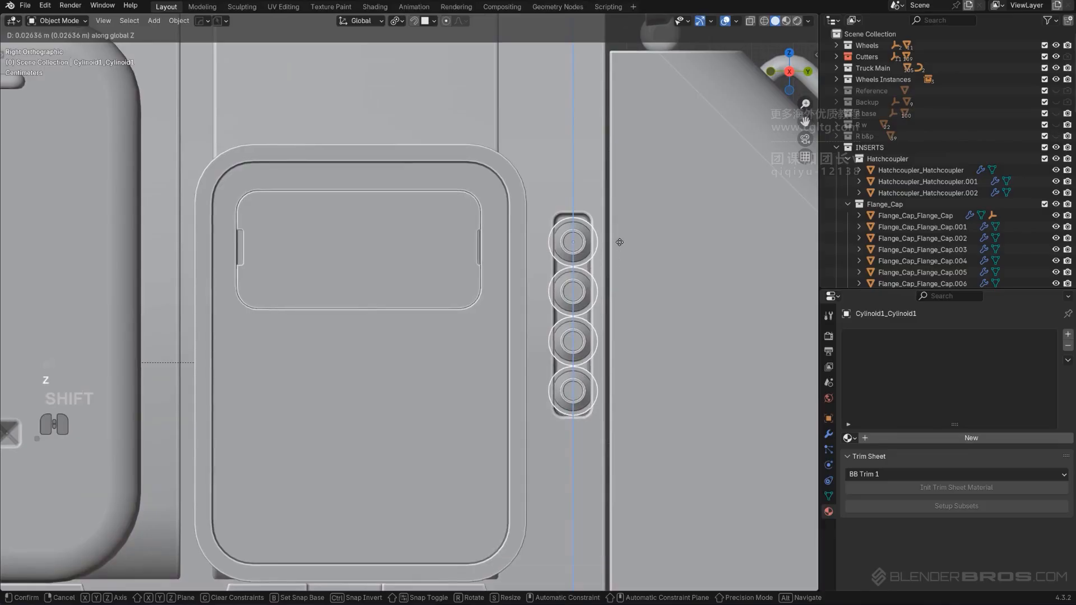
{"action": "left_click", "coordinate": [620, 227]}
{"action": "scroll", "coordinate": [633, 202], "scroll_direction": "down", "scroll_amount": 3}
{"action": "left_click", "coordinate": [640, 153]}
Cut a tall rectangular recess about 0.117 deep into the storage box's rear side, at the edge nearest the cab wall pocket.
{"action": "scroll", "coordinate": [641, 154], "scroll_direction": "down", "scroll_amount": 2}
{"action": "middle_click_drag", "start_coordinate": [641, 153], "coordinate": [475, 274]}
{"action": "key", "text": "KP_5"}
{"action": "scroll", "coordinate": [475, 273], "scroll_direction": "up", "scroll_amount": 4}
{"action": "middle_click_drag", "start_coordinate": [401, 326], "coordinate": [490, 163], "text": "shift"}
{"action": "middle_click_drag", "start_coordinate": [474, 251], "coordinate": [384, 226]}
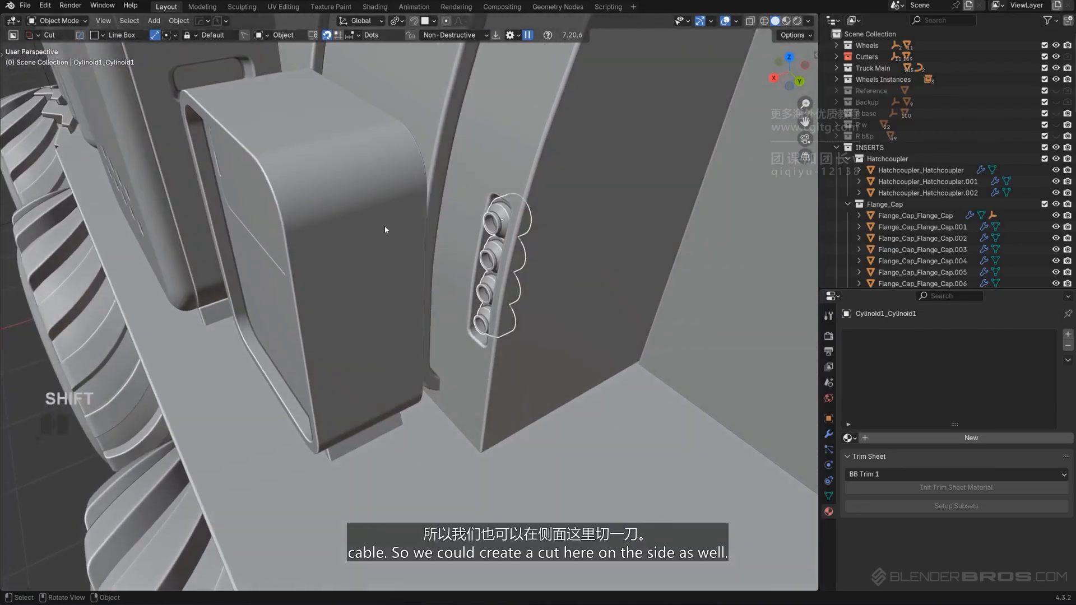
{"action": "left_click", "coordinate": [390, 222]}
{"action": "left_click_drag", "start_coordinate": [391, 222], "coordinate": [390, 317], "text": "shift"}
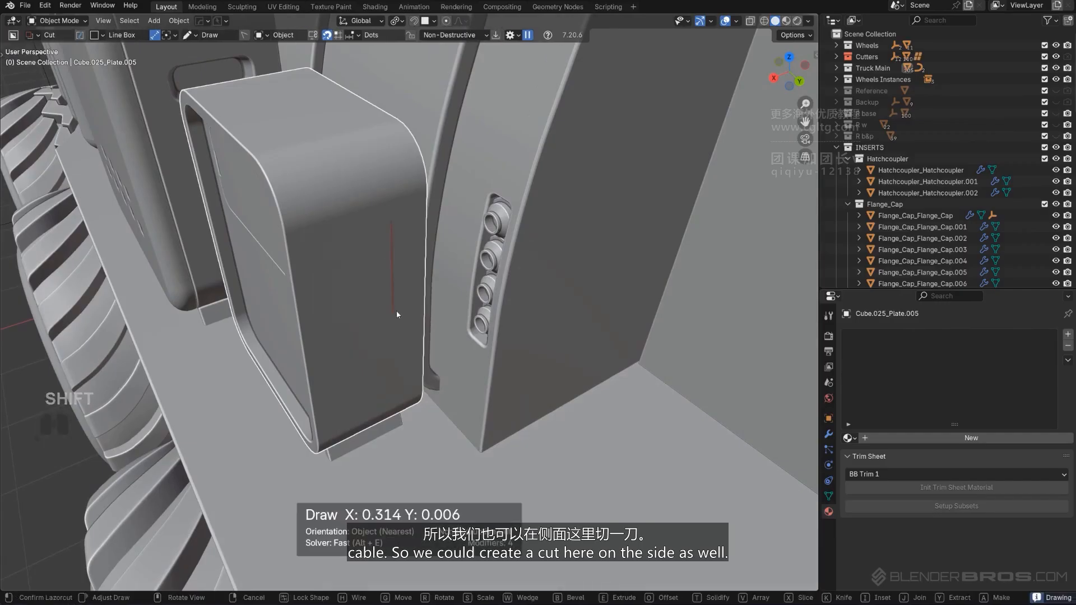
{"action": "right_click", "coordinate": [396, 312]}
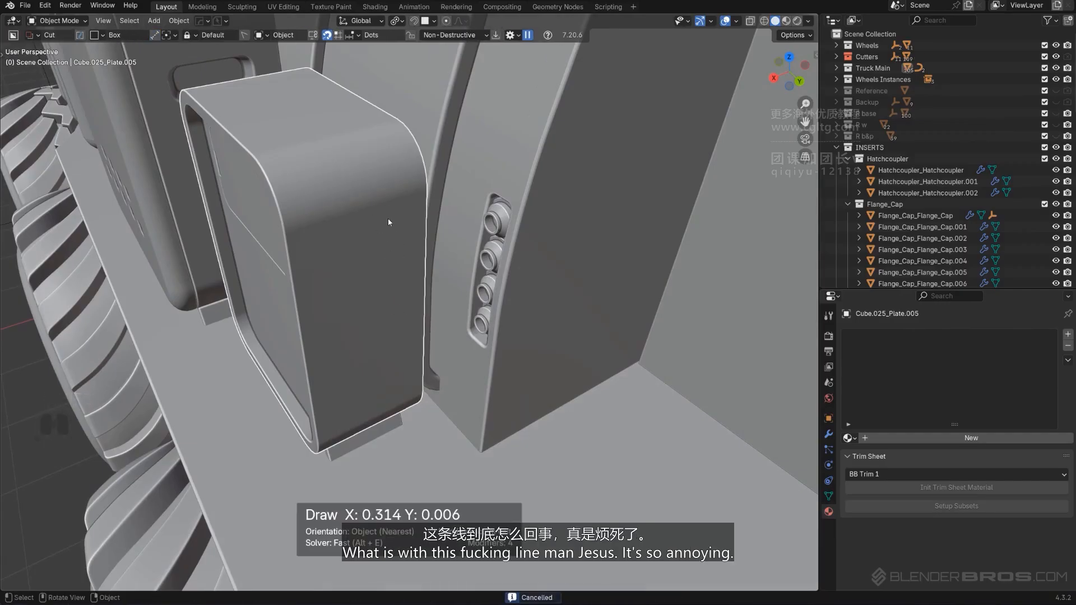
{"action": "mouse_move", "coordinate": [399, 228]}
{"action": "left_mouse_down"}
{"action": "mouse_move", "coordinate": [408, 344]}
{"action": "mouse_move", "coordinate": [422, 348]}
{"action": "left_mouse_up"}
{"action": "left_click", "coordinate": [413, 335]}
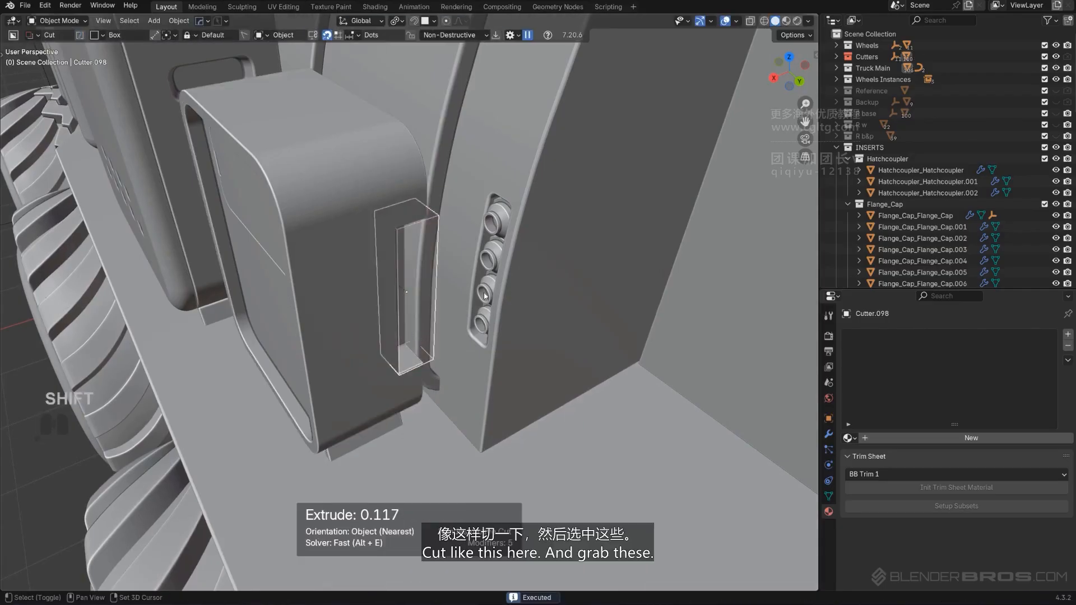
Duplicate the four-connector array and snap the copy into the storage box's rectangular recess.
{"action": "scroll", "coordinate": [496, 266], "scroll_direction": "up", "scroll_amount": 2}
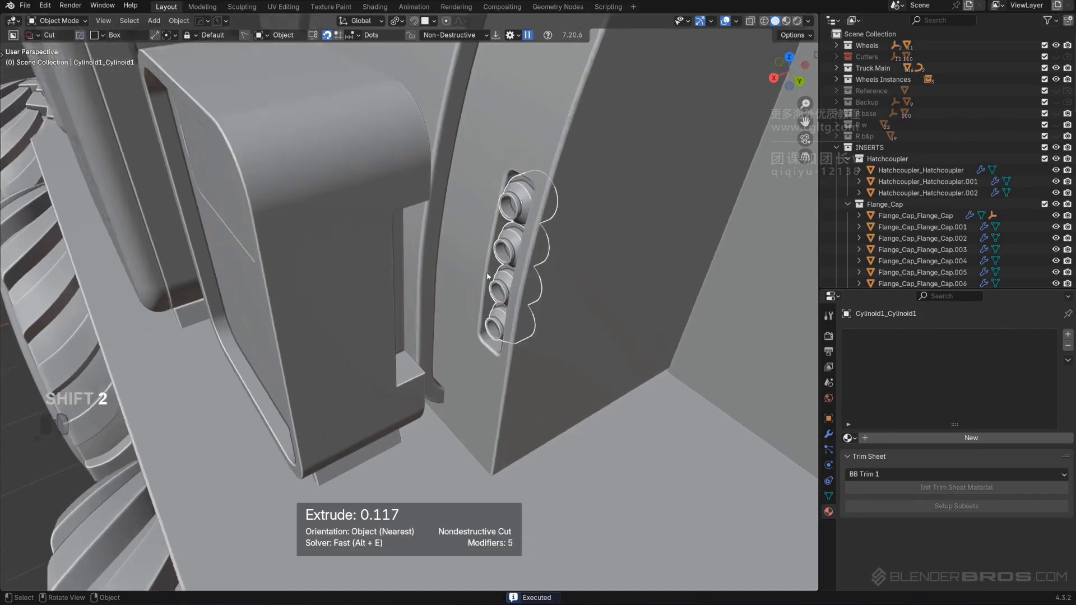
{"action": "key", "text": "shift+d"}
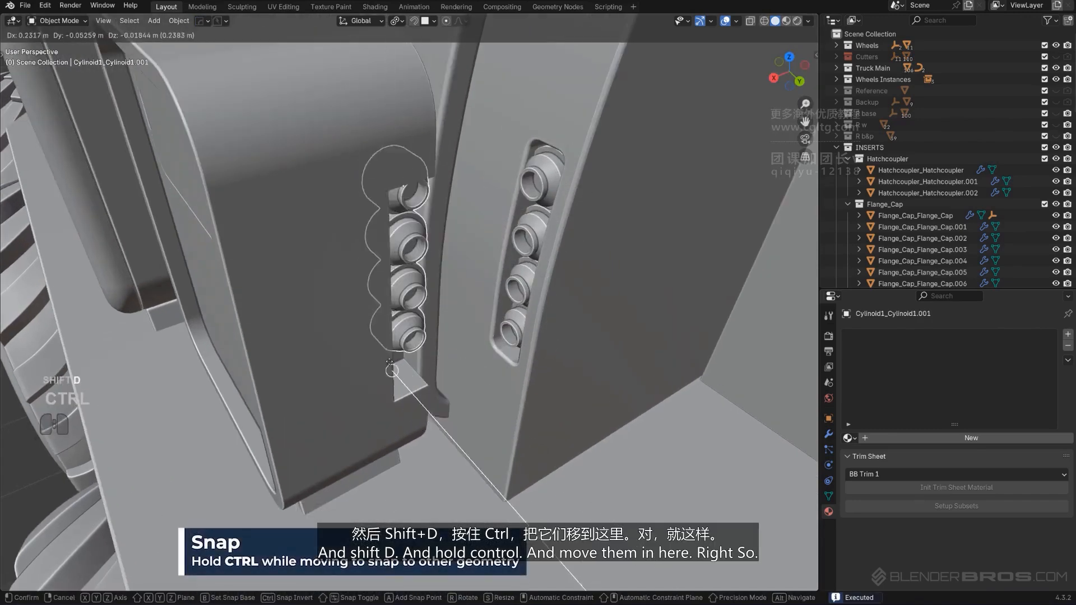
{"action": "left_click", "coordinate": [396, 363]}
Move the duplicated connectors down about 0.07 m along Z within the storage box recess.
{"action": "middle_click_drag", "start_coordinate": [432, 363], "coordinate": [403, 330]}
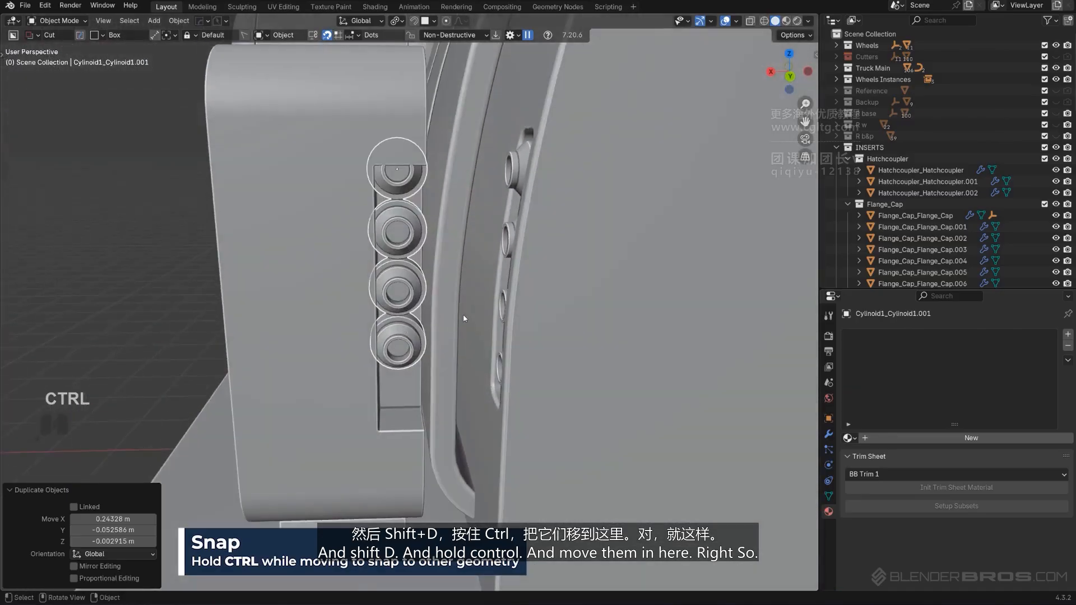
{"action": "key", "text": "g"}
{"action": "key", "text": "z"}
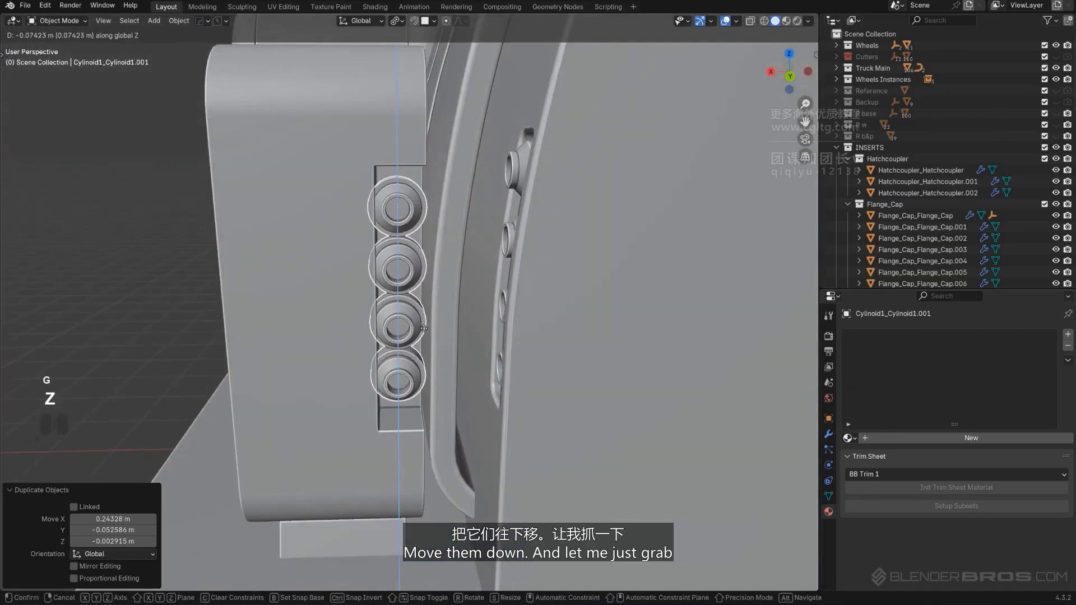
{"action": "left_click", "coordinate": [423, 327]}
Bring up the storage box recess's boolean cutter with Ever Scroll and scale it wider along X around the connectors.
{"action": "left_click", "coordinate": [362, 294]}
{"action": "key", "text": "q"}
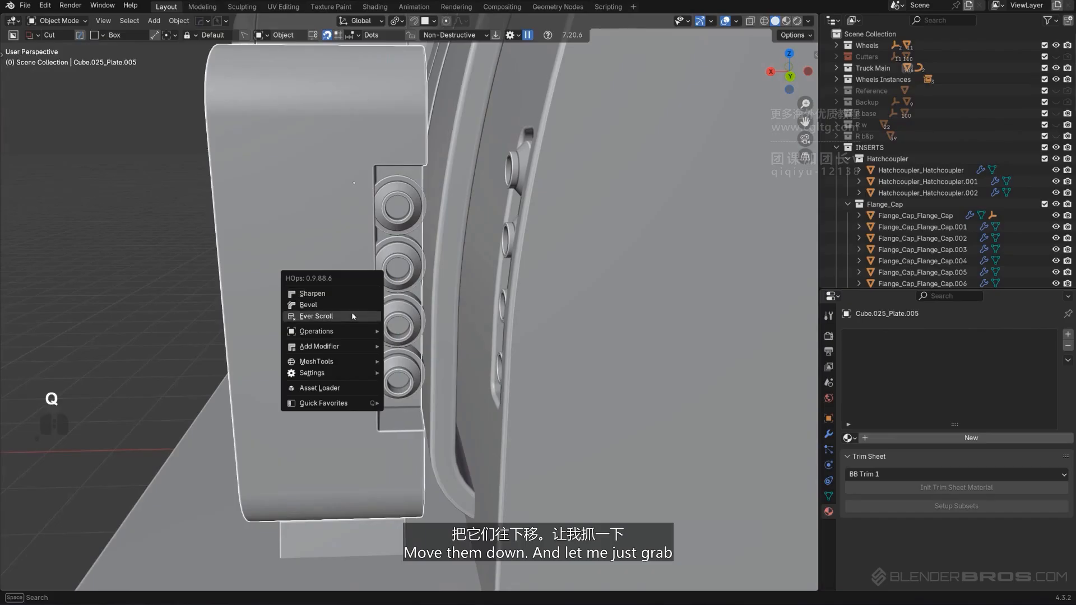
{"action": "left_click", "coordinate": [352, 316]}
{"action": "key", "text": "s"}
{"action": "key", "text": "x"}
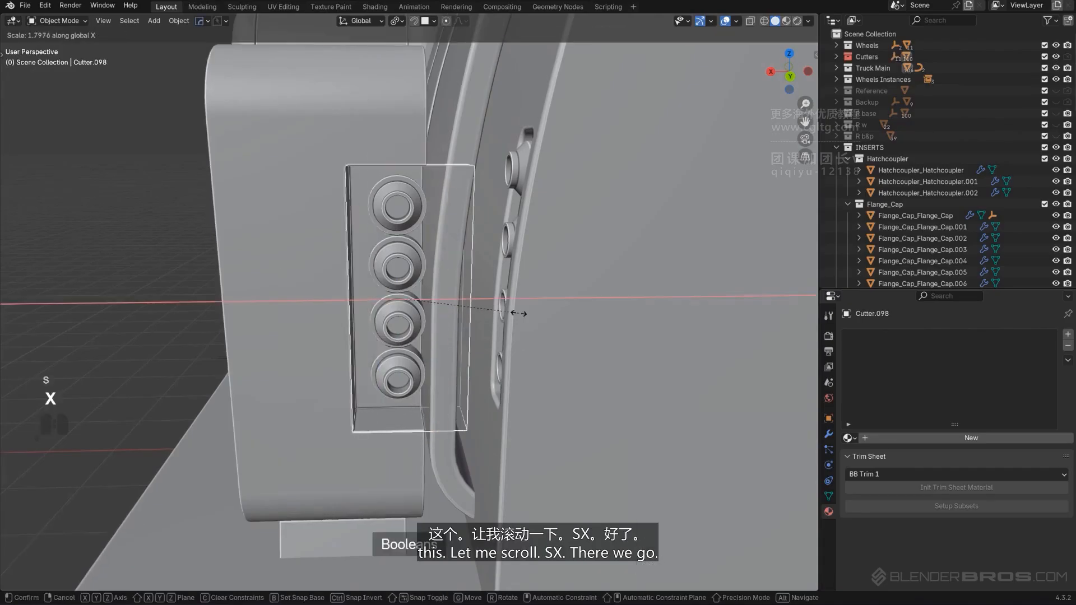
{"action": "left_click", "coordinate": [446, 281]}
Try beveling the recess cutter's upper and lower inner corner edges.
{"action": "middle_click_drag", "start_coordinate": [447, 281], "coordinate": [361, 270]}
{"action": "key", "text": "Tab"}
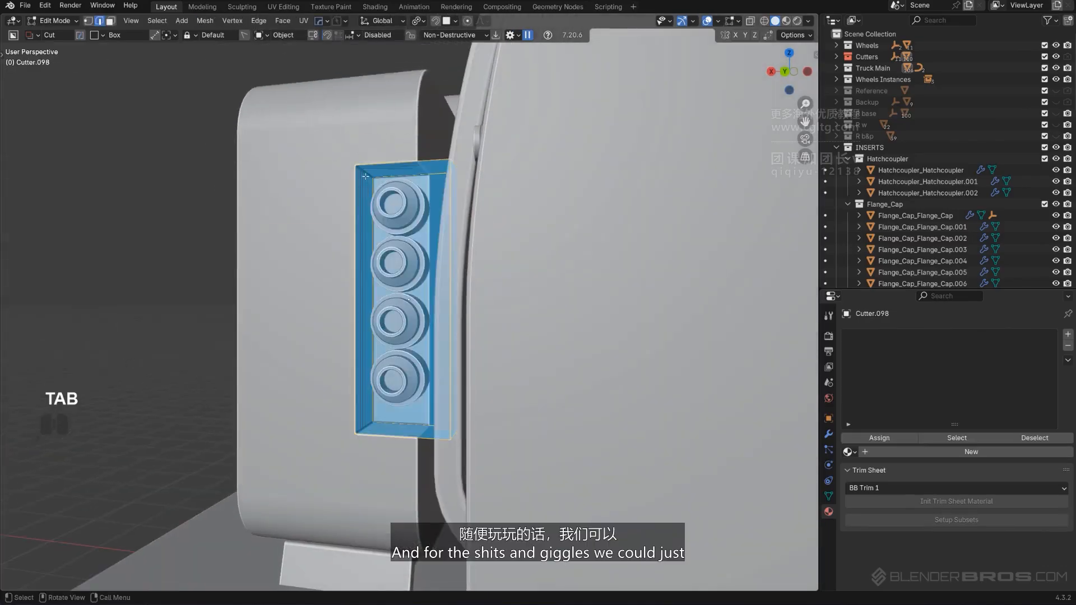
{"action": "left_click", "coordinate": [363, 425], "text": "shift"}
{"action": "key", "text": "ctrl+b"}
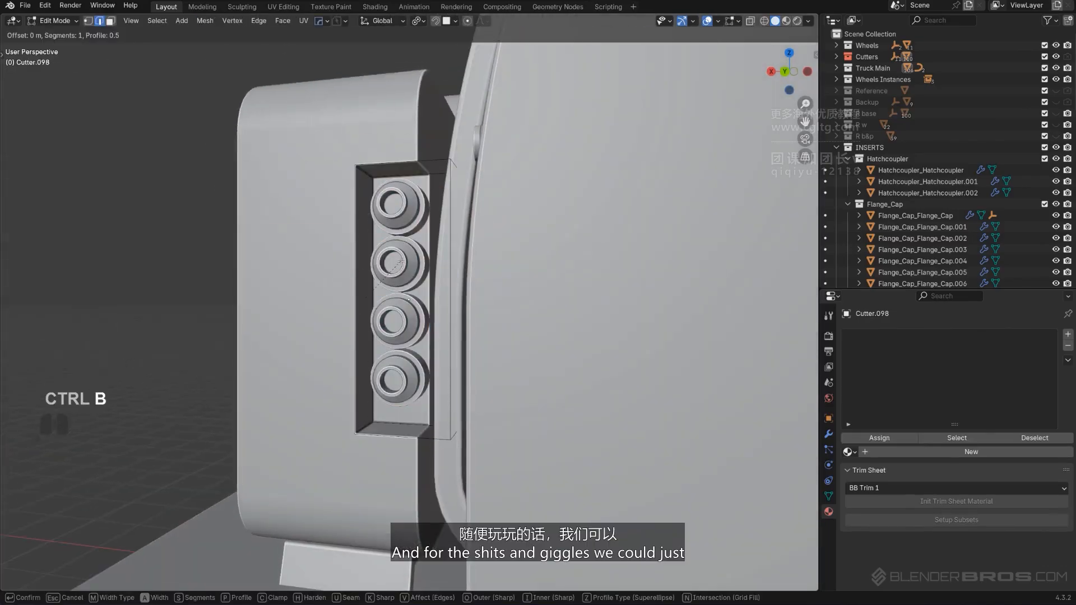
{"action": "left_click", "coordinate": [424, 252]}
{"action": "key", "text": "Tab"}
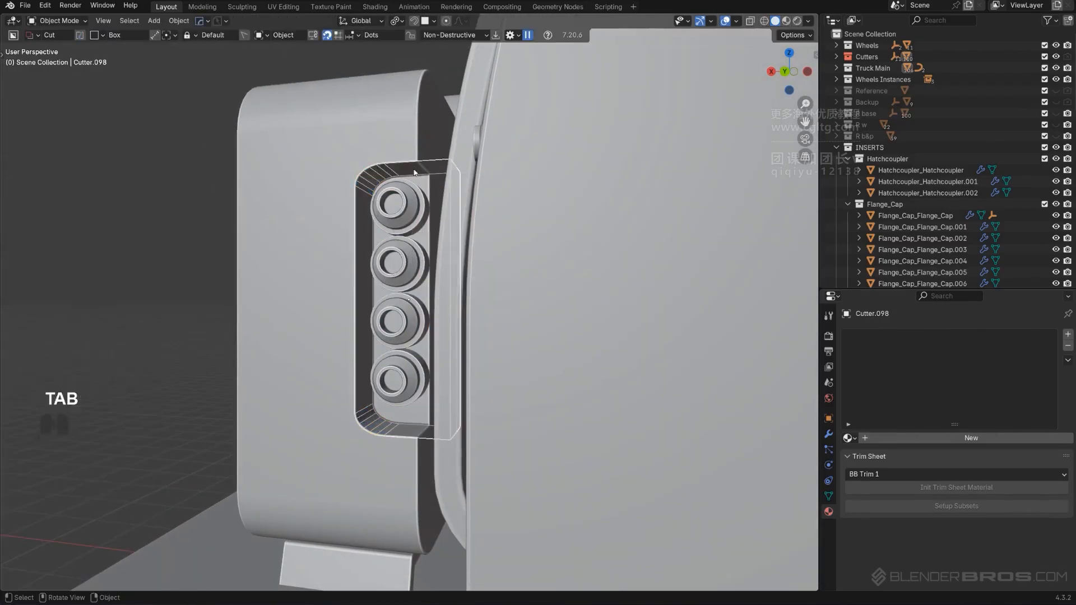
Apply the scale of the beveled recess cutter.
{"action": "key", "text": "2"}
{"action": "middle_click_drag", "start_coordinate": [408, 214], "coordinate": [449, 235]}
{"action": "scroll", "coordinate": [448, 235], "scroll_direction": "down", "scroll_amount": 3}
{"action": "scroll", "coordinate": [436, 242], "scroll_direction": "up", "scroll_amount": 2}
{"action": "key", "text": "ctrl+z"}
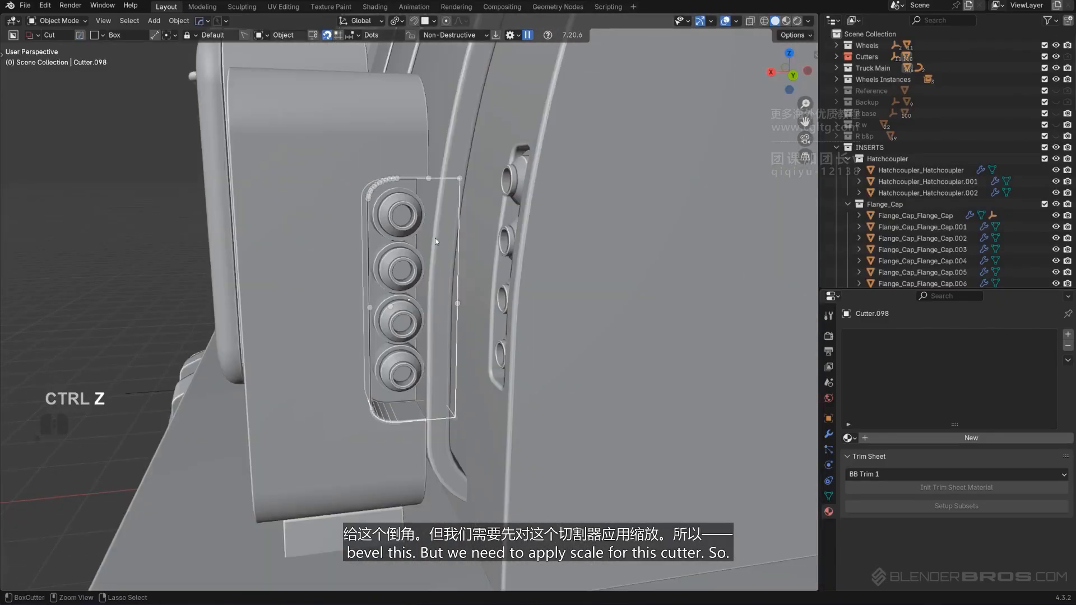
{"action": "key", "text": "Tab"}
{"action": "key", "text": "Tab"}
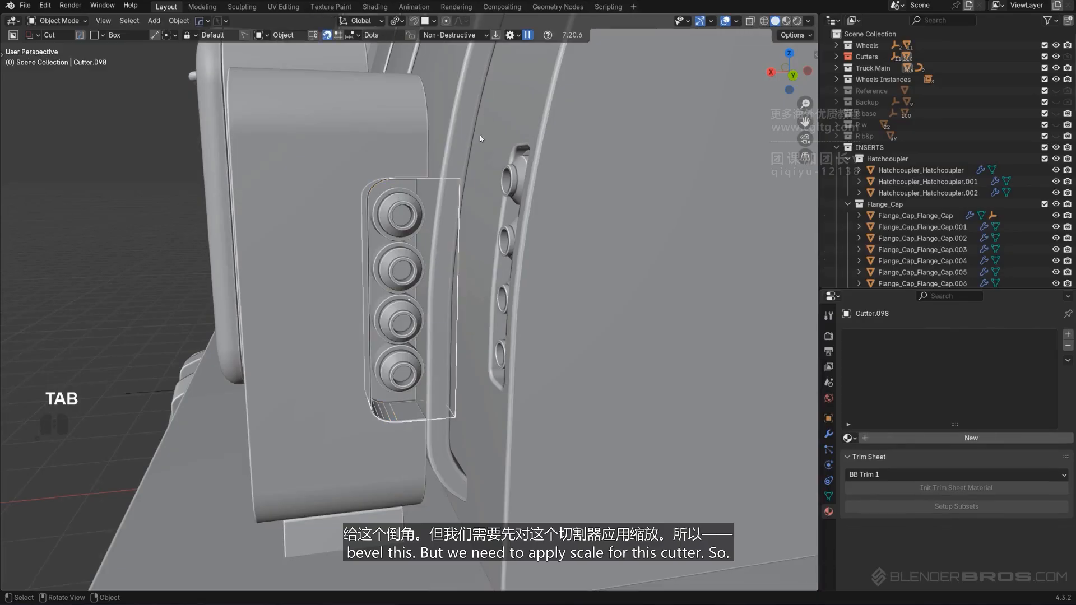
{"action": "key", "text": "ctrl+a"}
{"action": "key", "text": "s"}
Isolate the recess cutter in the back orthographic view and examine the shape of its beveled corners.
{"action": "middle_click_drag", "start_coordinate": [370, 249], "coordinate": [316, 260], "text": "alt"}
{"action": "key", "text": "KP_5"}
{"action": "key", "text": "KP_5"}
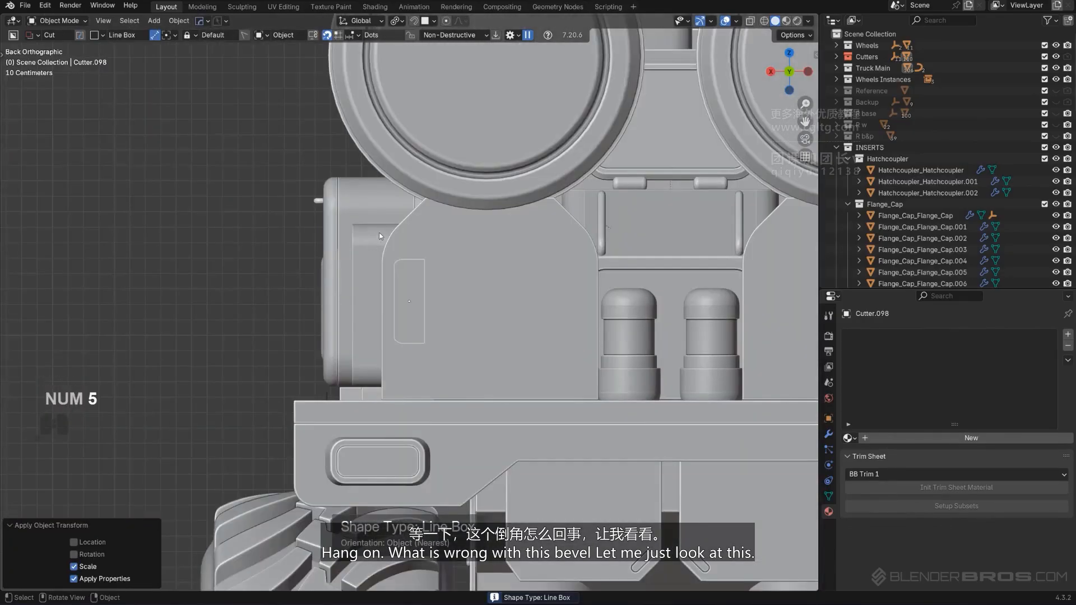
{"action": "key", "text": "KP_Divide"}
{"action": "key", "text": "Tab"}
{"action": "key", "text": "Tab"}
{"action": "scroll", "coordinate": [387, 279], "scroll_direction": "down", "scroll_amount": 2}
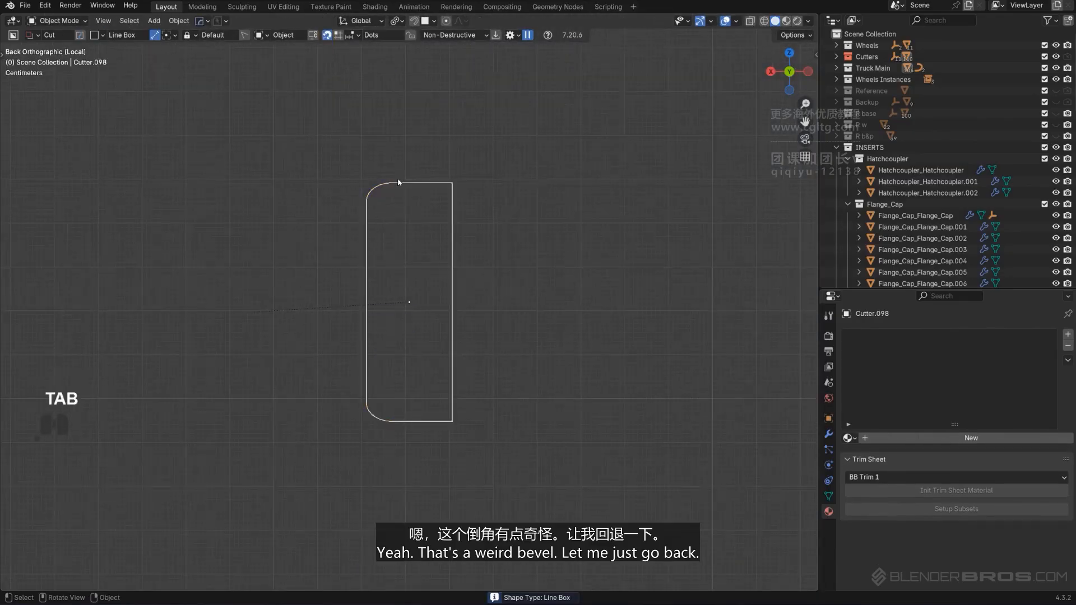
Undo the cutter's scale application and its corner bevel.
{"action": "key", "text": "ctrl+z"}
{"action": "key", "text": "ctrl+z"}
{"action": "key", "text": "ctrl+z"}
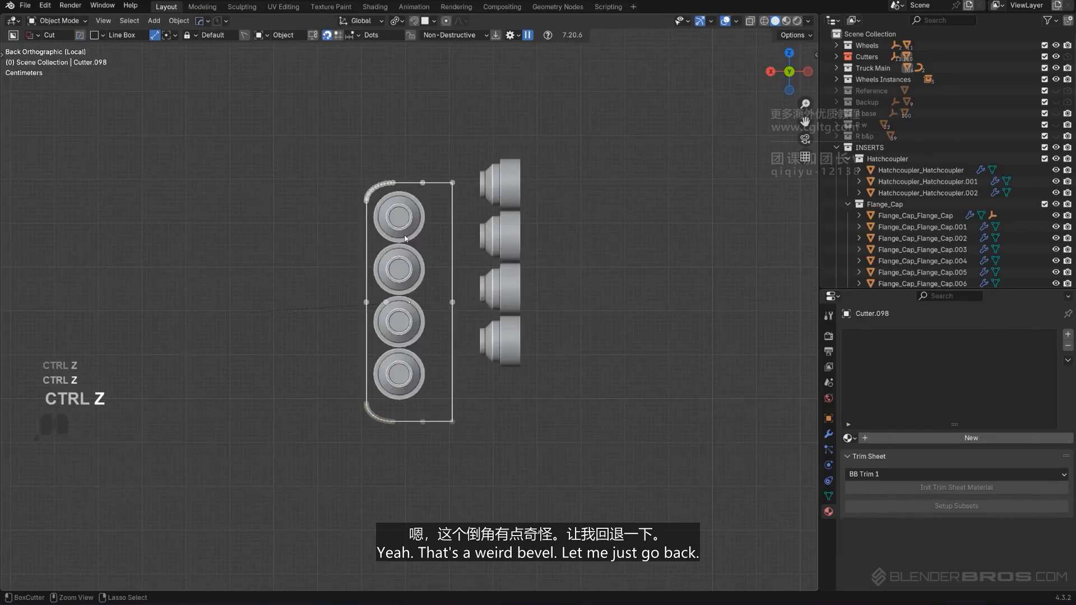
{"action": "key", "text": "Tab"}
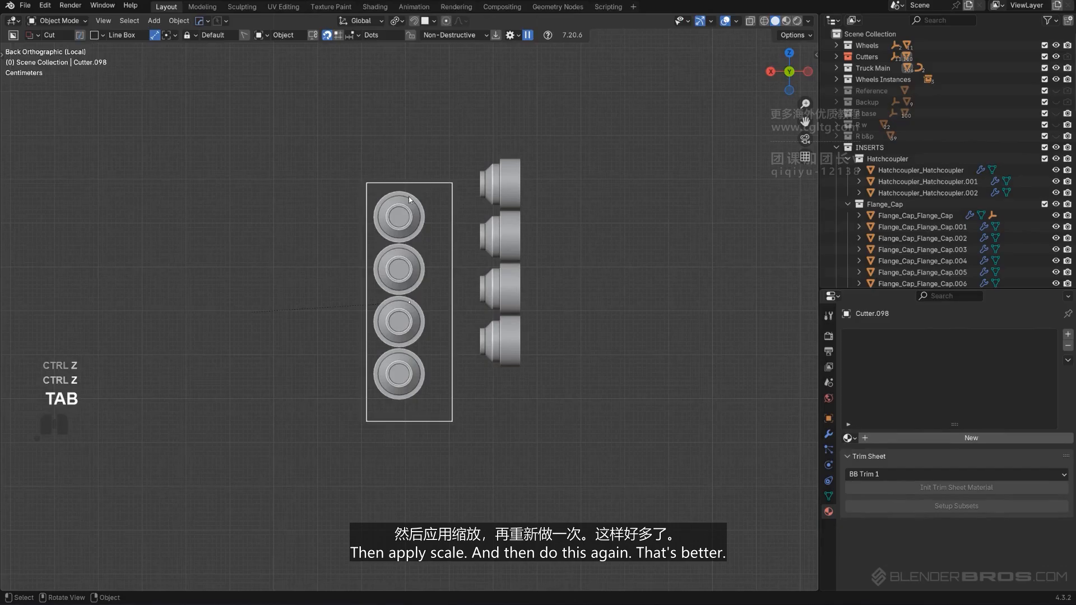
Apply the recess cutter's scale, bevel its upper and lower inner corner edges with rounded segments, and leave the isolated view.
{"action": "key", "text": "ctrl+a"}
{"action": "left_click", "coordinate": [411, 201]}
{"action": "key", "text": "Tab"}
{"action": "middle_click_drag", "start_coordinate": [420, 305], "coordinate": [498, 227]}
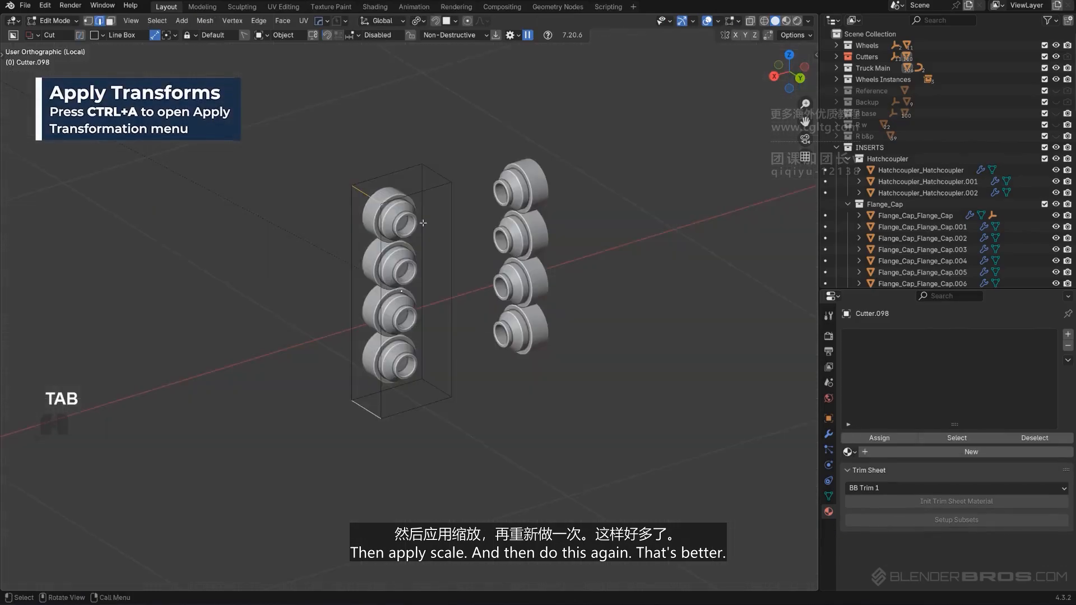
{"action": "key", "text": "ctrl+b"}
{"action": "left_click", "coordinate": [521, 226]}
{"action": "key", "text": "Tab"}
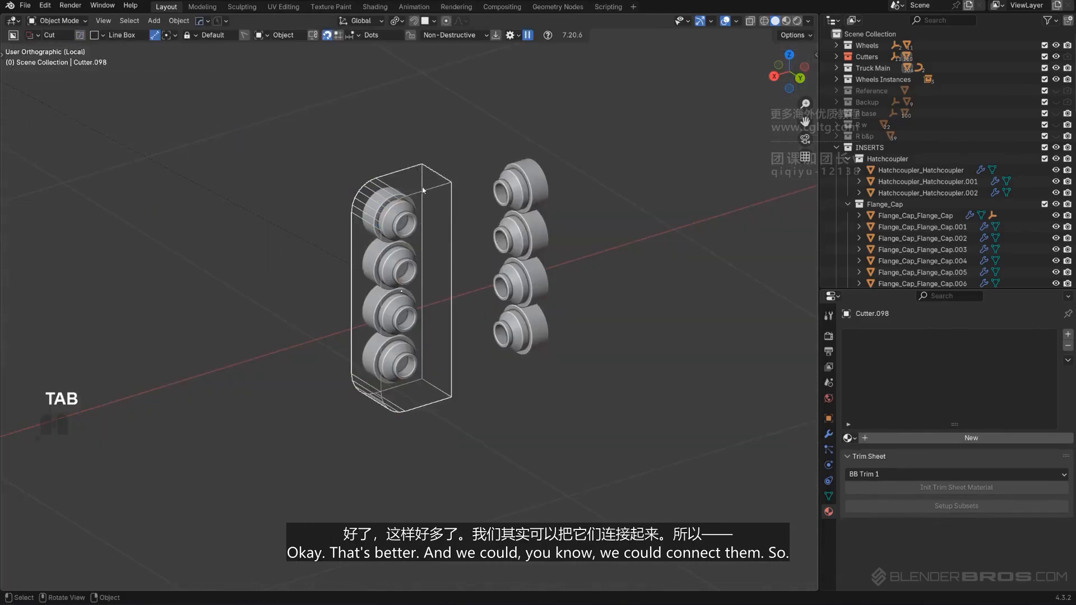
{"action": "key", "text": "slash"}
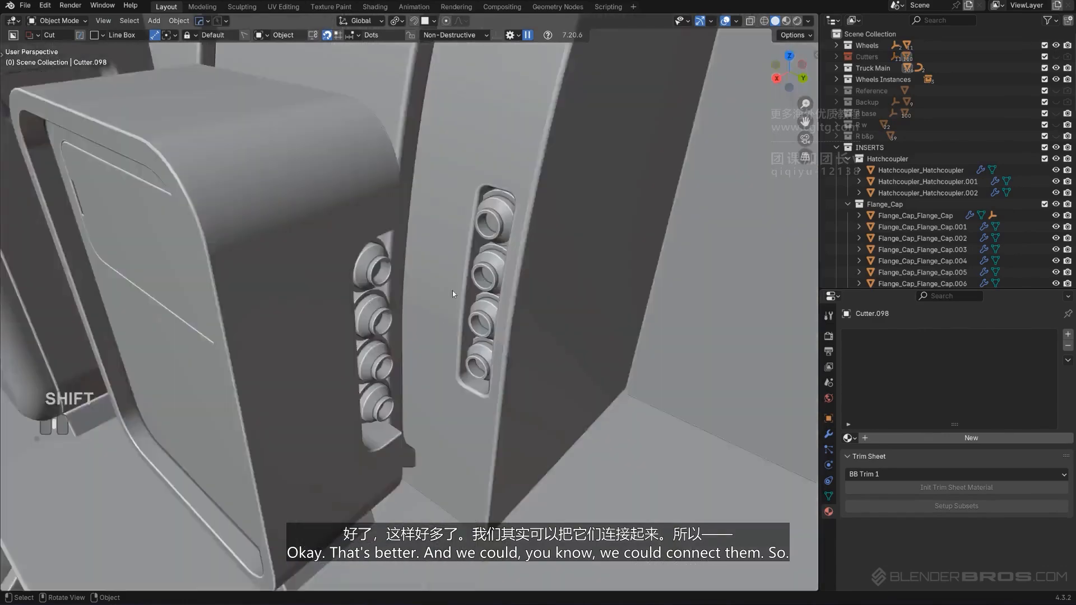
Create a Cablerator cable from the storage box's top connector to the wall pocket's top connector, with width 0.020 and tension 0.132.
{"action": "middle_click_drag", "start_coordinate": [452, 290], "coordinate": [404, 284]}
{"action": "key", "text": "alt+shift+c"}
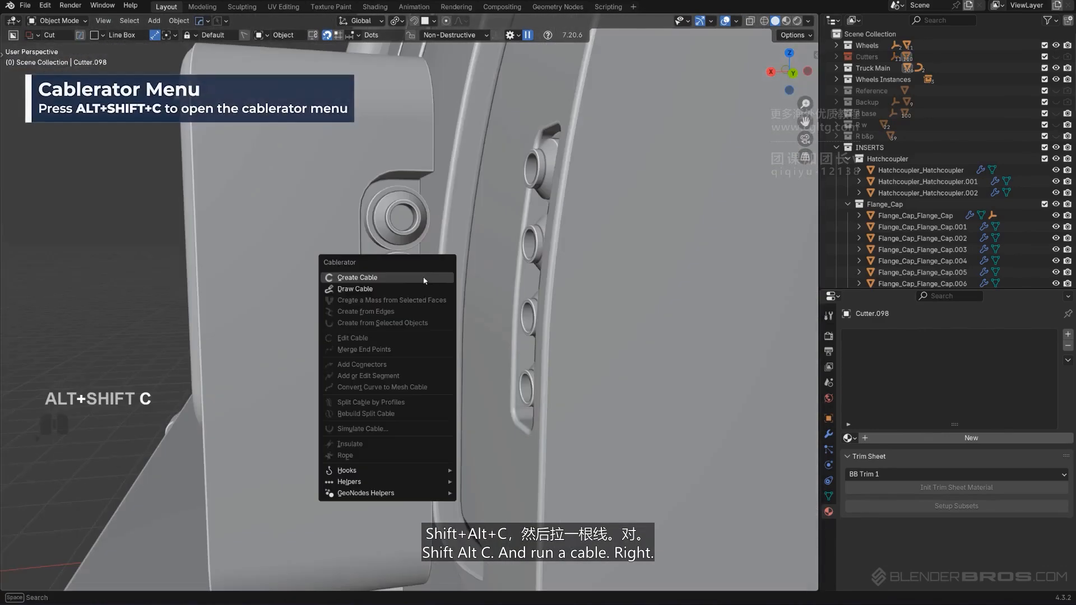
{"action": "left_click", "coordinate": [393, 278]}
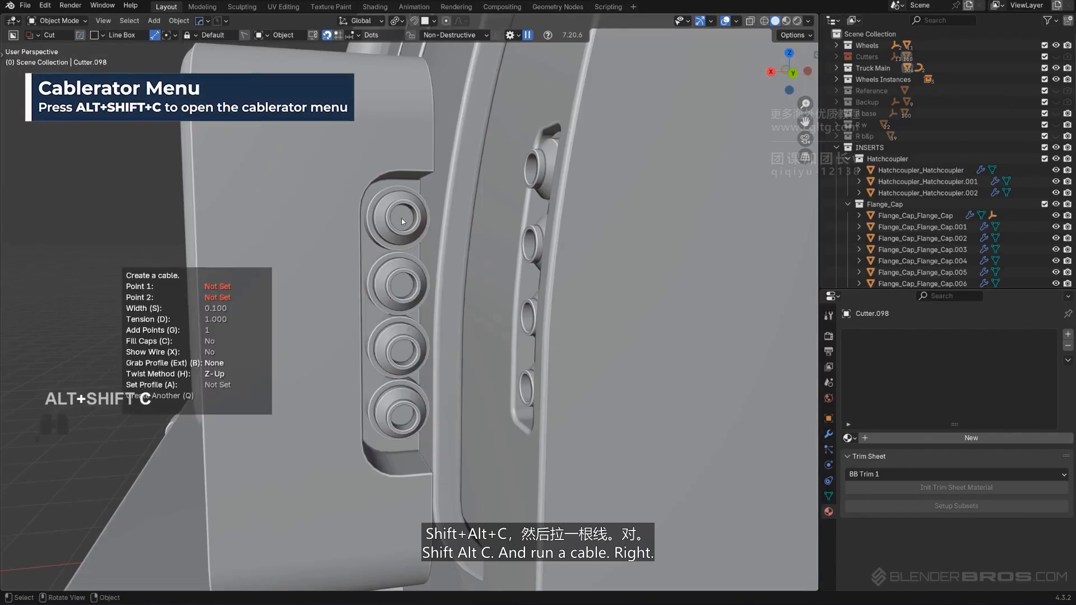
{"action": "left_click", "coordinate": [401, 217]}
{"action": "mouse_move", "coordinate": [401, 217]}
{"action": "middle_mouse_down"}
{"action": "mouse_move", "coordinate": [522, 249]}
{"action": "mouse_move", "coordinate": [577, 195]}
{"action": "middle_mouse_up"}
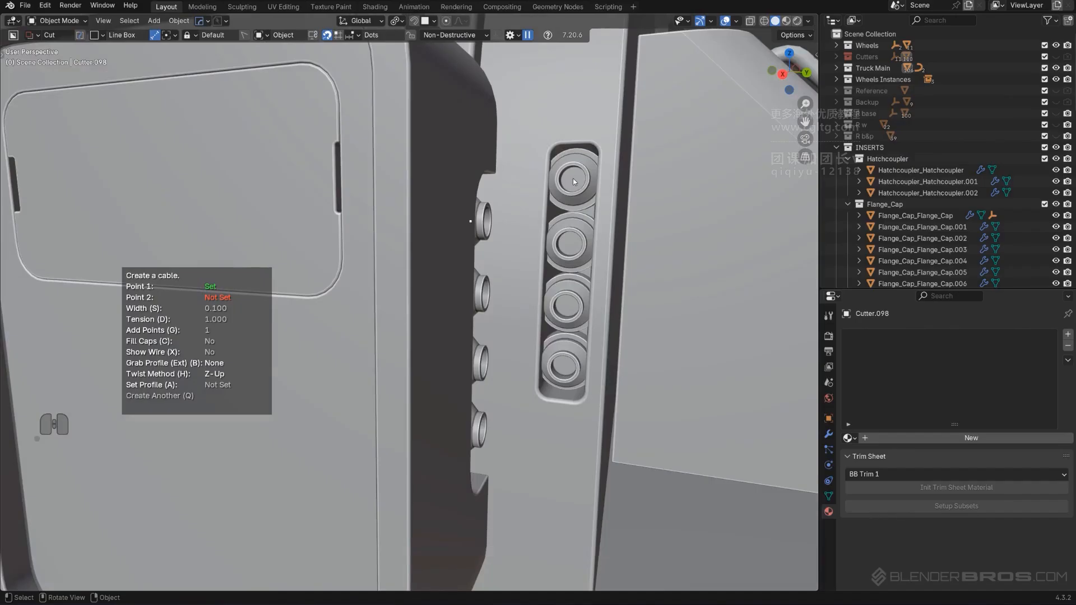
{"action": "left_click", "coordinate": [573, 178]}
{"action": "key", "text": "s"}
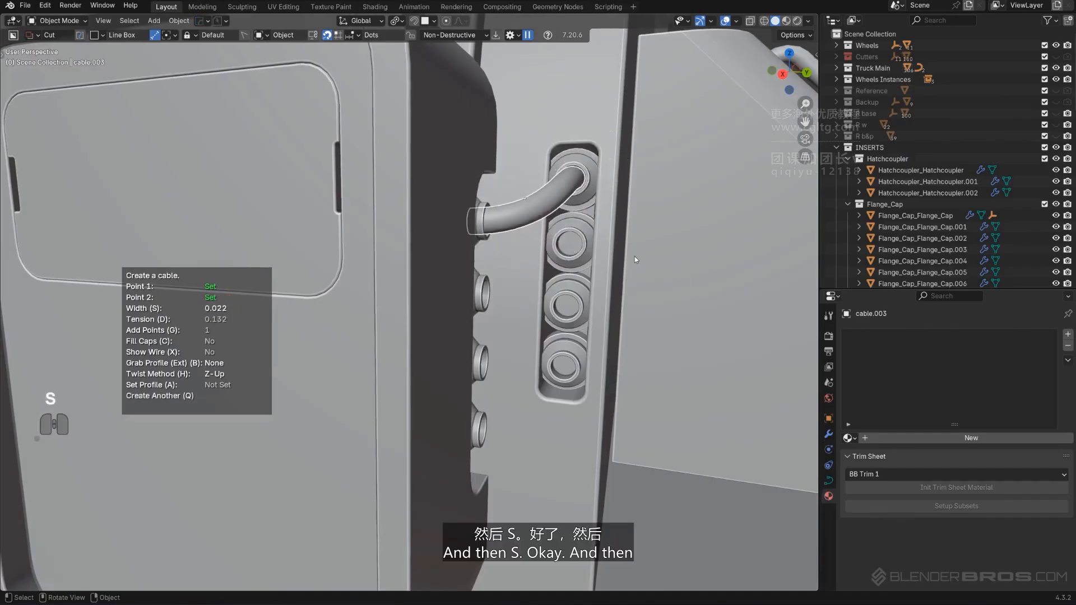
{"action": "middle_click_drag", "start_coordinate": [633, 254], "coordinate": [574, 264]}
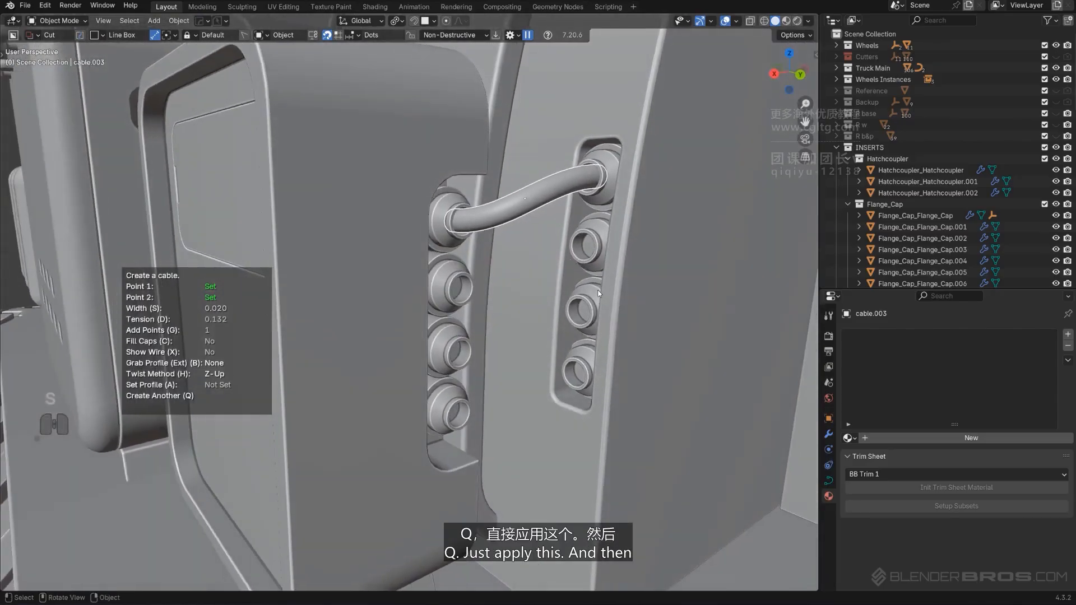
Confirm the cable and convert it to a mesh with Visual Geometry to Mesh.
{"action": "key", "text": "q"}
{"action": "key", "text": "q"}
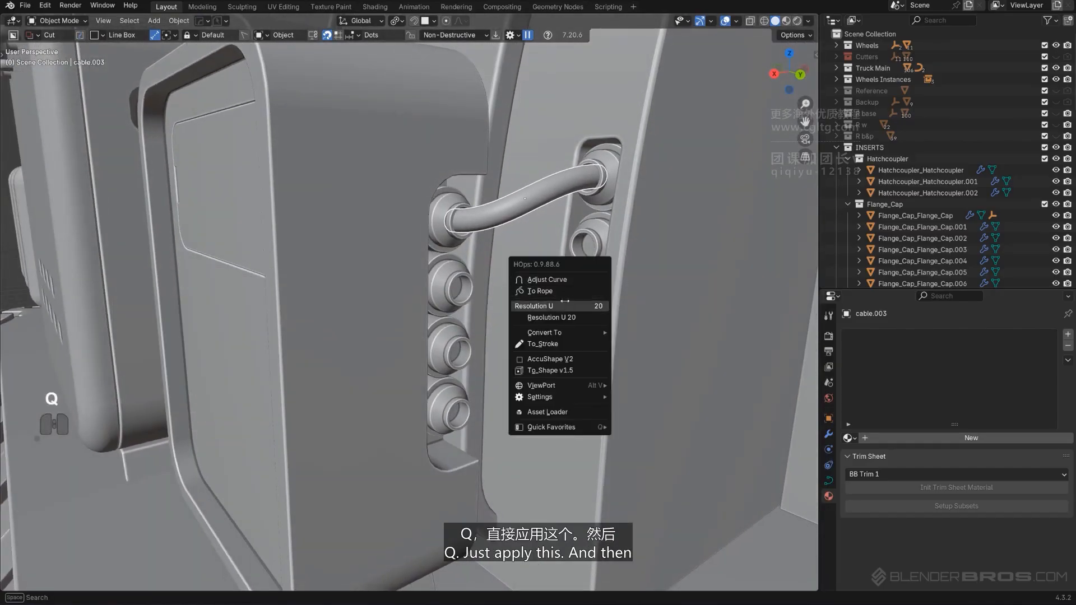
{"action": "key", "text": "ctrl+a"}
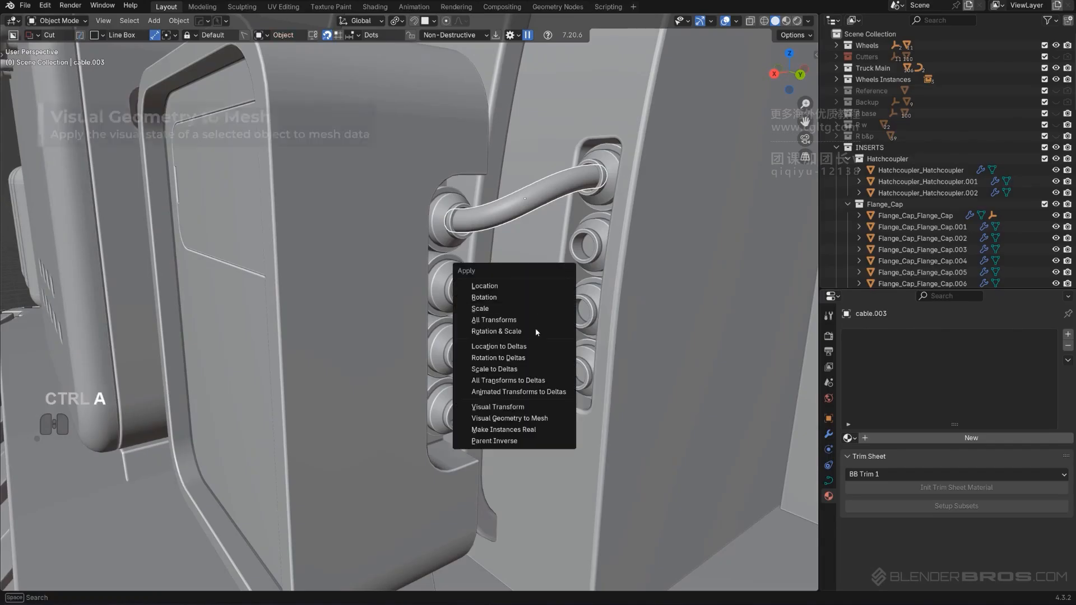
{"action": "left_click", "coordinate": [509, 418]}
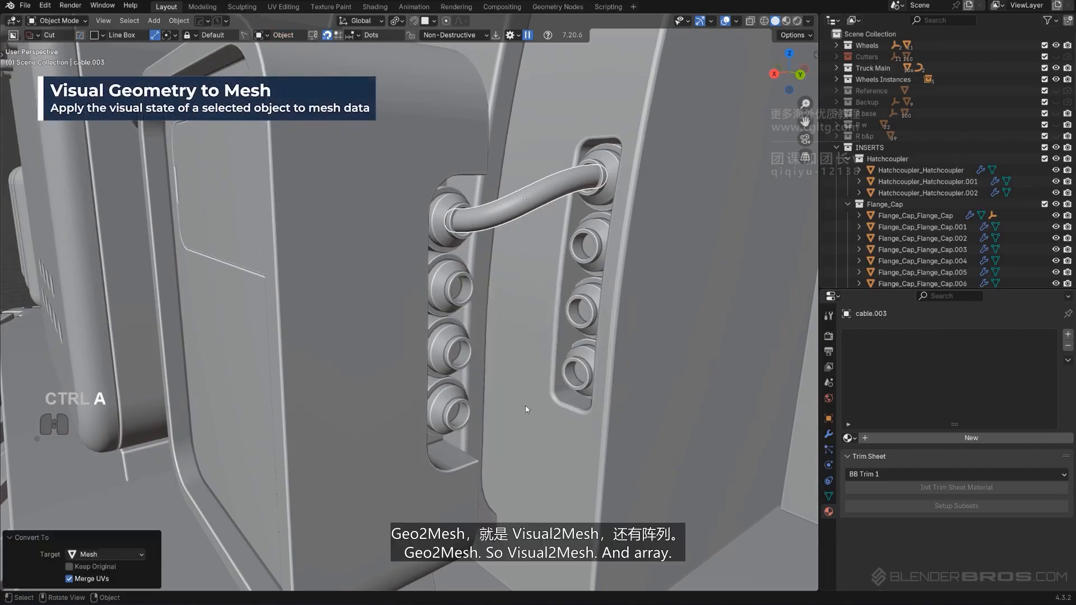
Array the cable four times down the Z axis with an offset of about -0.123 so each copy links a connector pair.
{"action": "key", "text": "q"}
{"action": "left_click", "coordinate": [537, 301]}
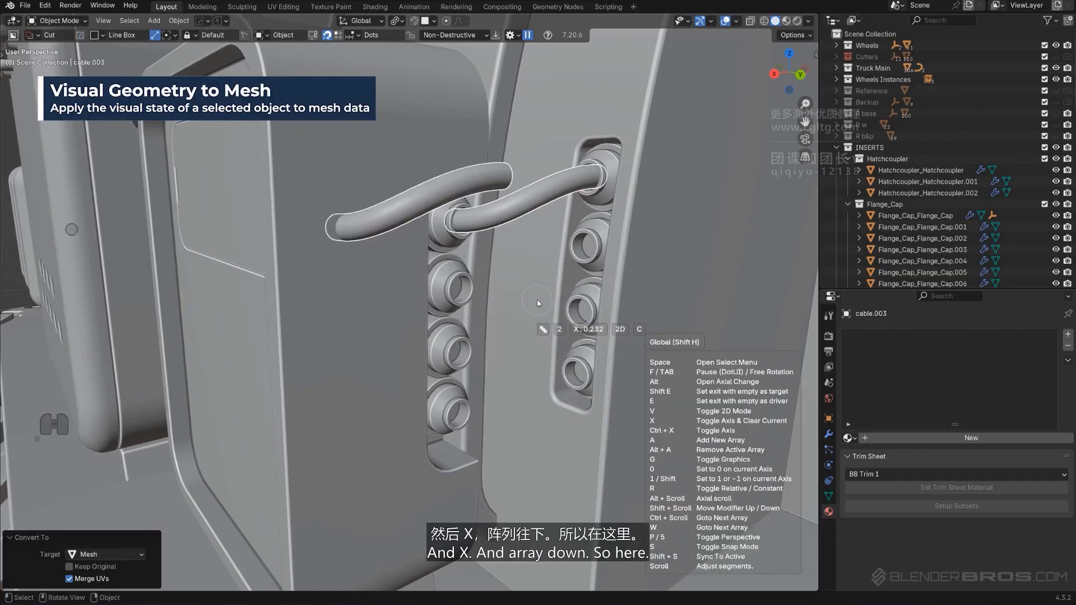
{"action": "key", "text": "x"}
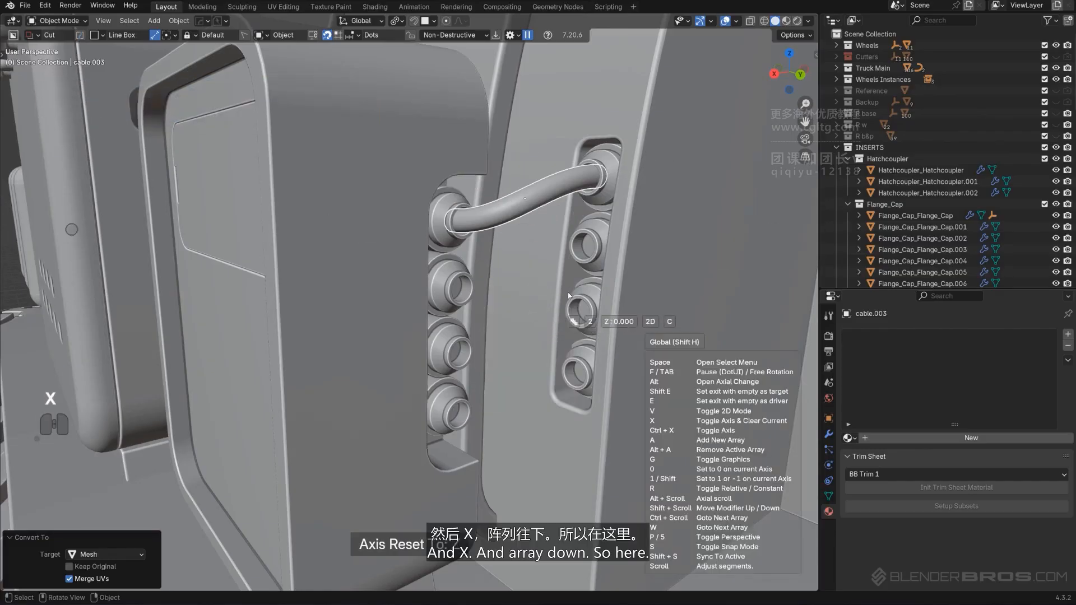
{"action": "key", "text": "shift"}
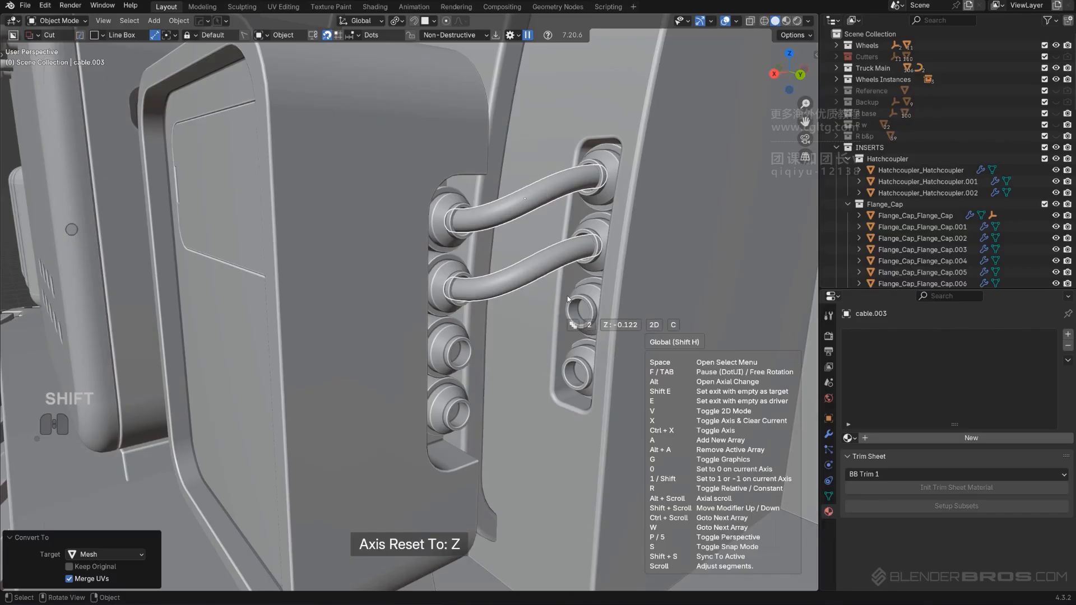
{"action": "scroll", "coordinate": [567, 298], "scroll_direction": "up", "scroll_amount": 2}
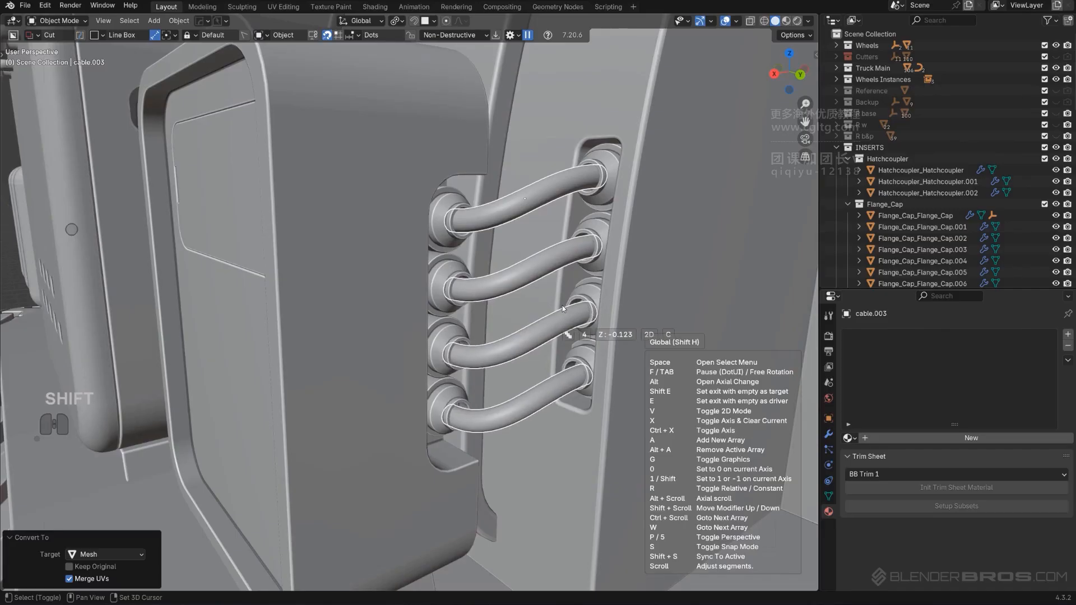
{"action": "left_click", "coordinate": [563, 305]}
Examine the cabled rear cab wall, the whole truck and the roof from several angles.
{"action": "scroll", "coordinate": [561, 306], "scroll_direction": "down", "scroll_amount": 5}
{"action": "left_click", "coordinate": [545, 287]}
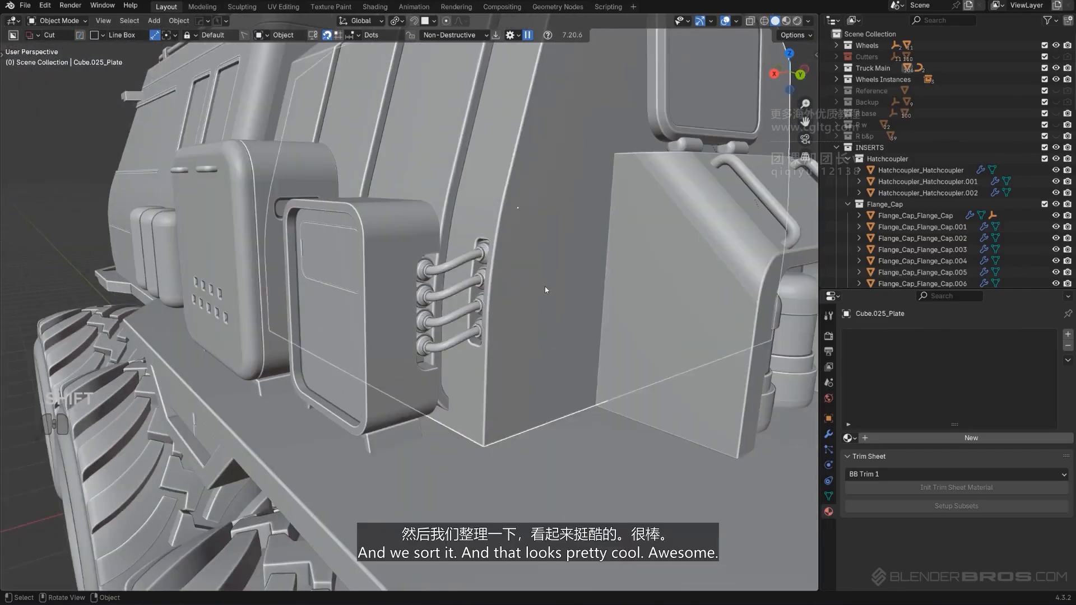
{"action": "scroll", "coordinate": [545, 287], "scroll_direction": "down", "scroll_amount": 4}
{"action": "middle_click_drag", "start_coordinate": [475, 308], "coordinate": [541, 329]}
{"action": "left_click", "coordinate": [590, 187]}
{"action": "scroll", "coordinate": [582, 201], "scroll_direction": "down", "scroll_amount": 3}
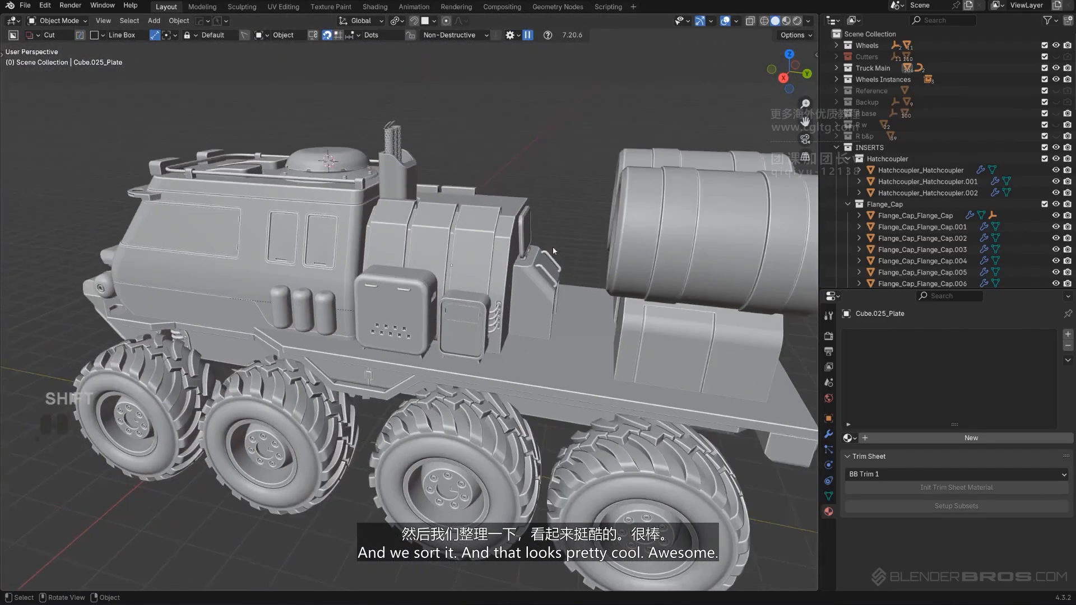
{"action": "middle_click_drag", "start_coordinate": [552, 247], "coordinate": [549, 214]}
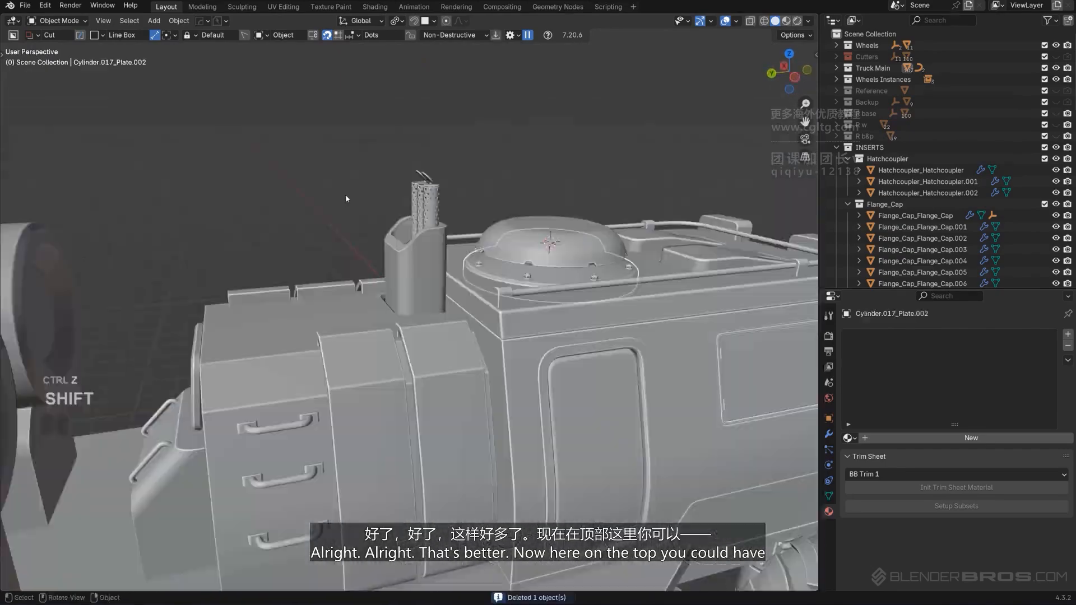
{"action": "middle_click_drag", "start_coordinate": [348, 192], "coordinate": [371, 234]}
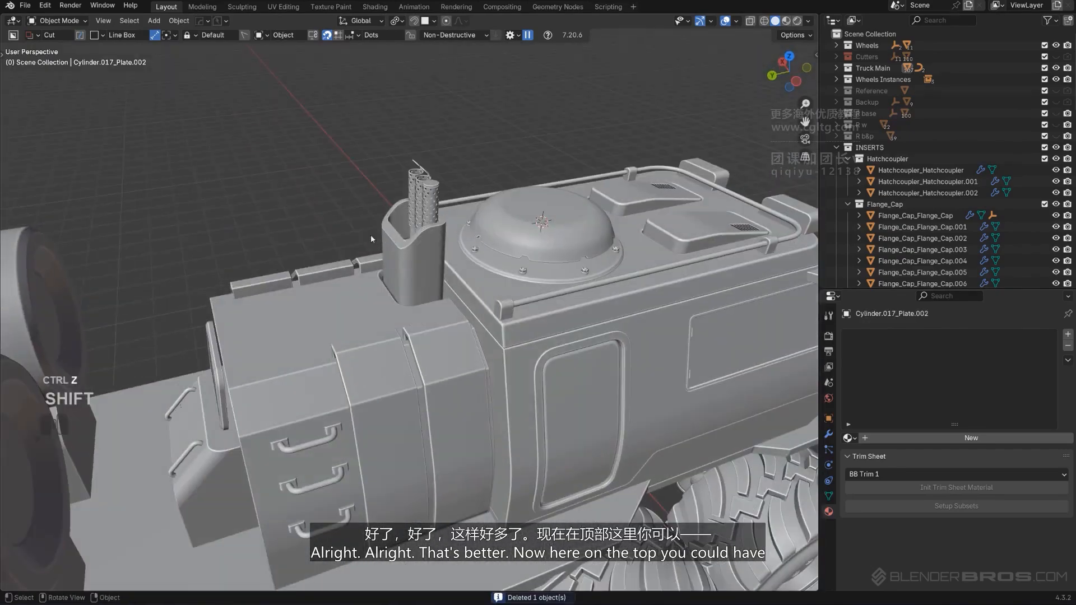
Duplicate the roof dome's base plate, move the copy 2.6286 m along Y onto the rear deck, and scale it down.
{"action": "left_click", "coordinate": [565, 278]}
{"action": "middle_click_drag", "start_coordinate": [565, 278], "coordinate": [588, 303]}
{"action": "key", "text": "shift+d"}
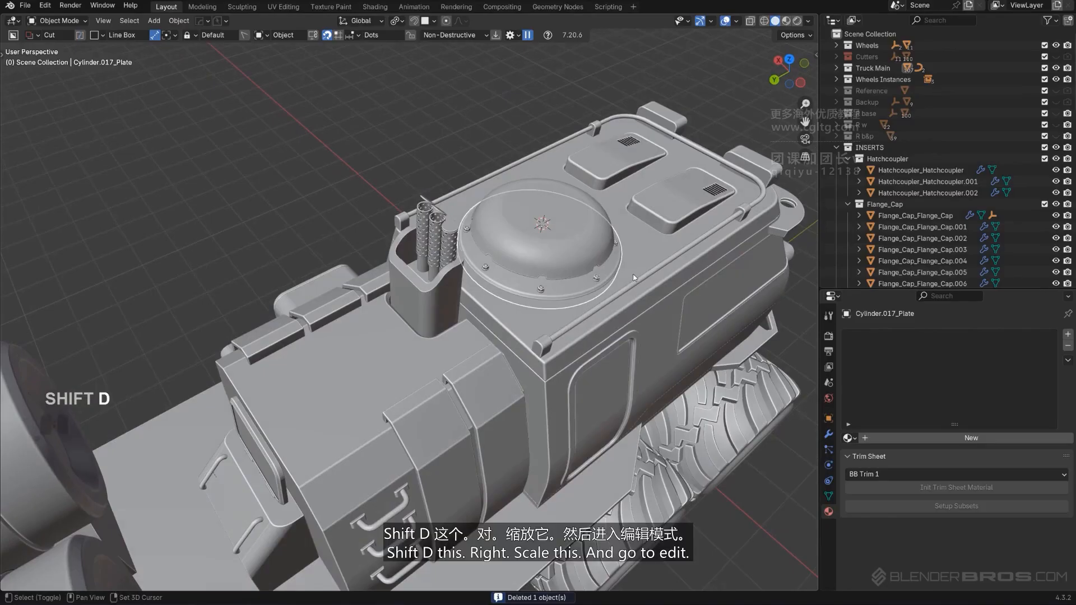
{"action": "key", "text": "y"}
{"action": "left_click", "coordinate": [494, 382]}
{"action": "scroll", "coordinate": [496, 383], "scroll_direction": "up", "scroll_amount": 2}
{"action": "key", "text": "s"}
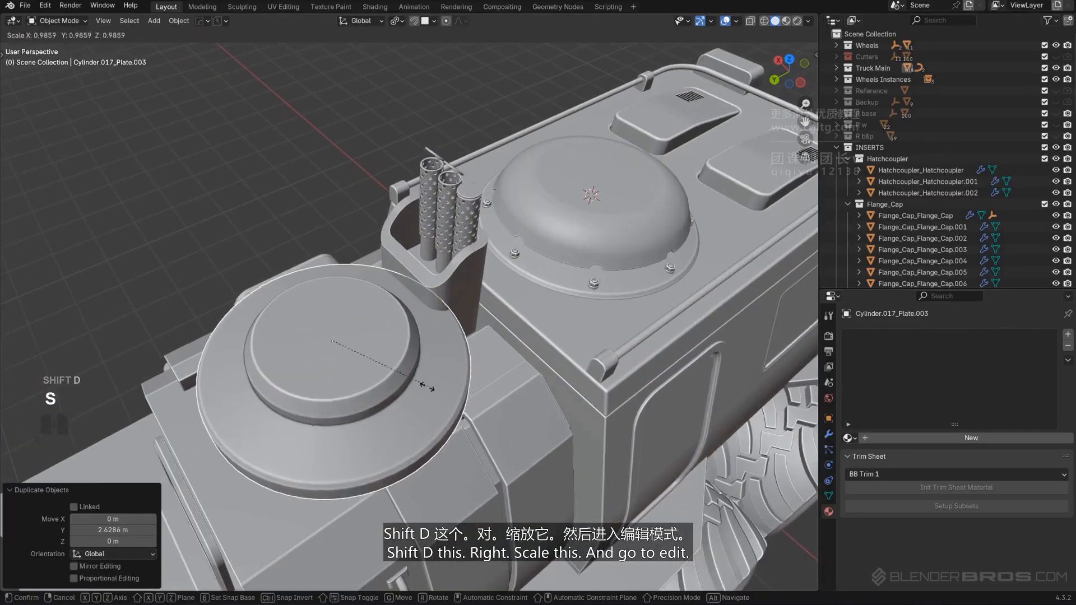
{"action": "left_click", "coordinate": [356, 386]}
Select the duplicate's raised top faces and scale them by 1.401 in X and Y only.
{"action": "scroll", "coordinate": [357, 386], "scroll_direction": "up", "scroll_amount": 2}
{"action": "key", "text": "Tab"}
{"action": "middle_click_drag", "start_coordinate": [359, 381], "coordinate": [474, 369], "text": "shift"}
{"action": "scroll", "coordinate": [476, 359], "scroll_direction": "up", "scroll_amount": 1}
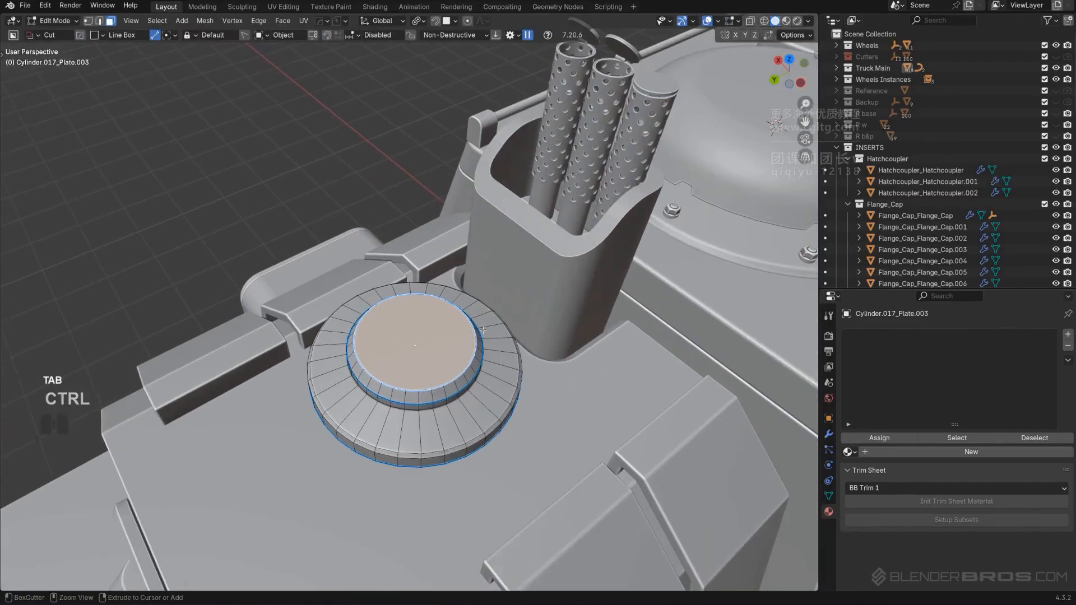
{"action": "key", "text": "ctrl+KP_Add"}
{"action": "key", "text": "ctrl+KP_Add"}
{"action": "key", "text": "s"}
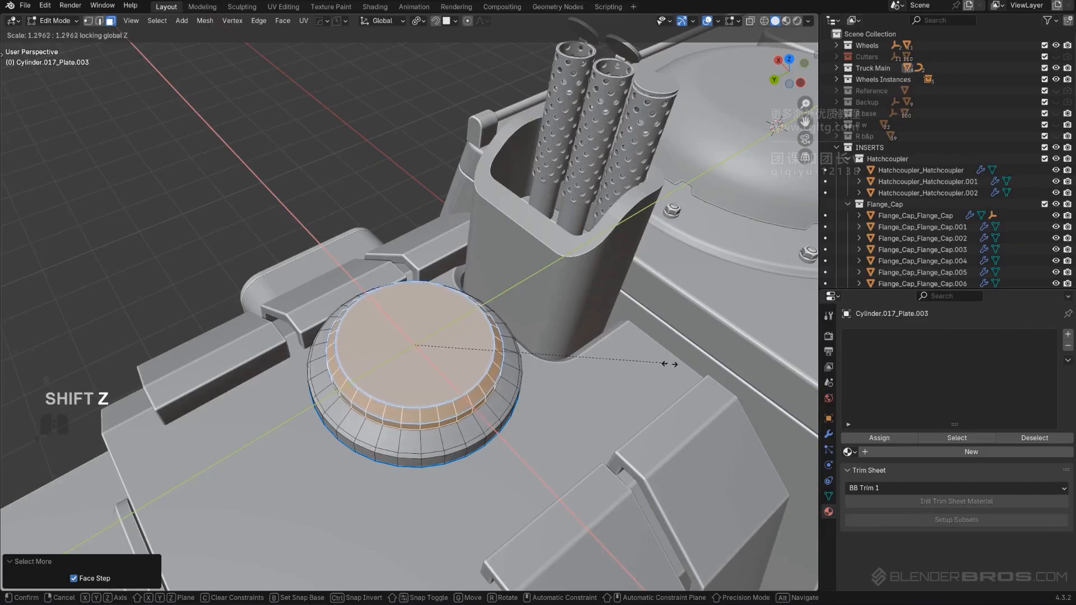
{"action": "left_click", "coordinate": [690, 370]}
Lower the widened top faces slightly along Z to flatten the cap, and leave mesh editing.
{"action": "middle_click_drag", "start_coordinate": [525, 371], "coordinate": [518, 348]}
{"action": "key", "text": "g"}
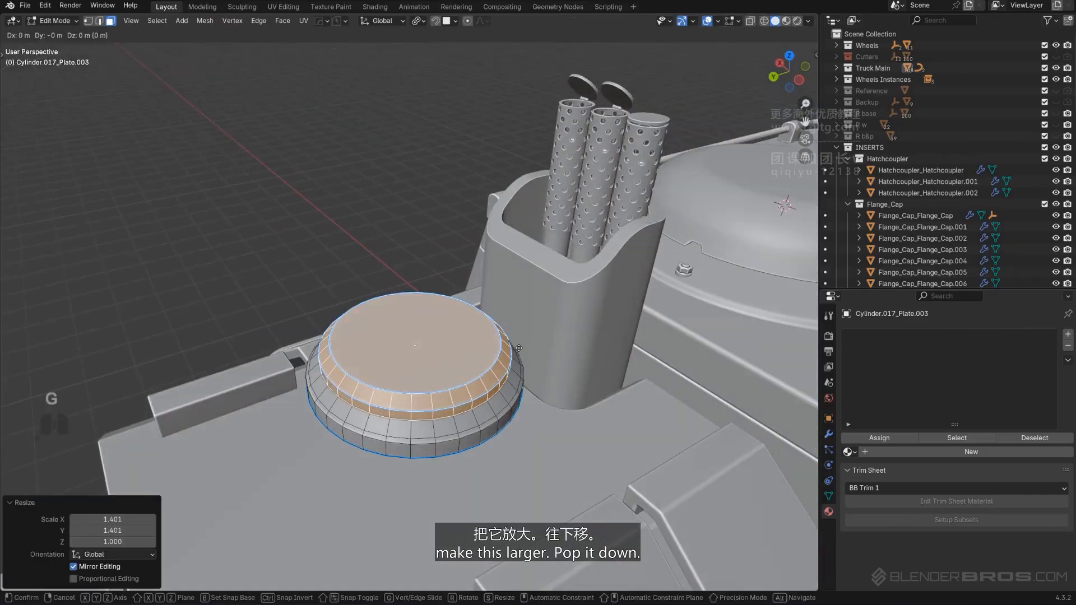
{"action": "key", "text": "z"}
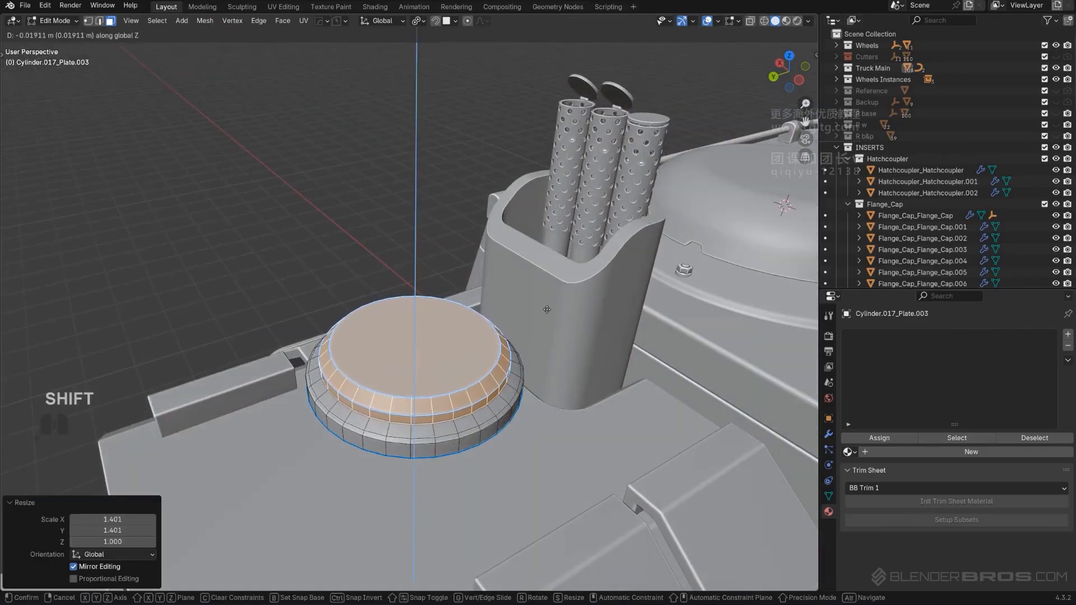
{"action": "left_click", "coordinate": [550, 325]}
{"action": "key", "text": "Tab"}
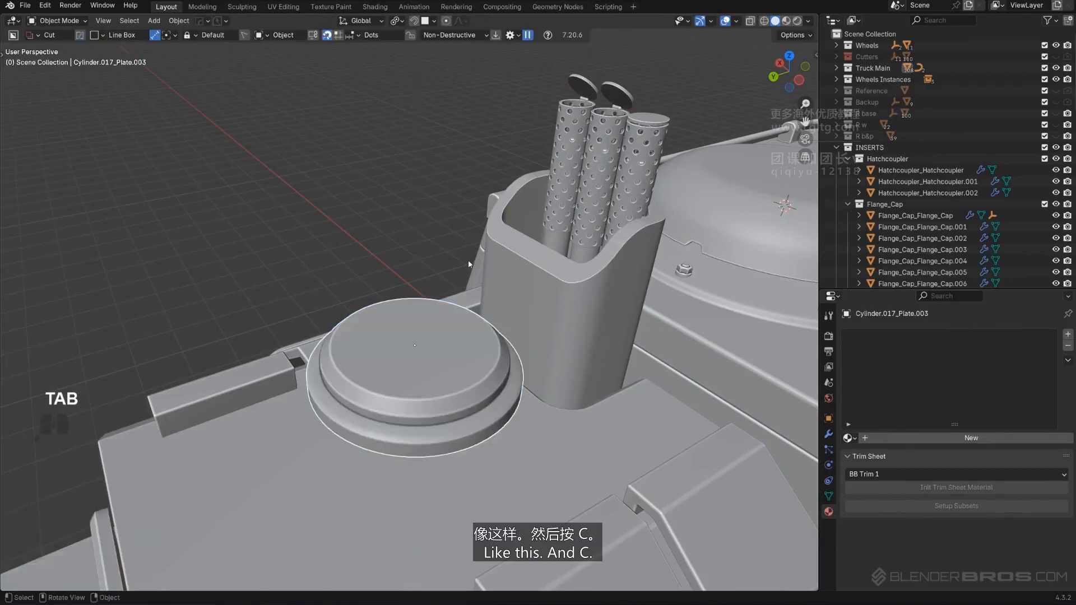
Scale the whole cap by 0.443, then fine-tune its overall size.
{"action": "scroll", "coordinate": [535, 336], "scroll_direction": "down", "scroll_amount": 4}
{"action": "key", "text": "s"}
{"action": "left_click", "coordinate": [461, 332]}
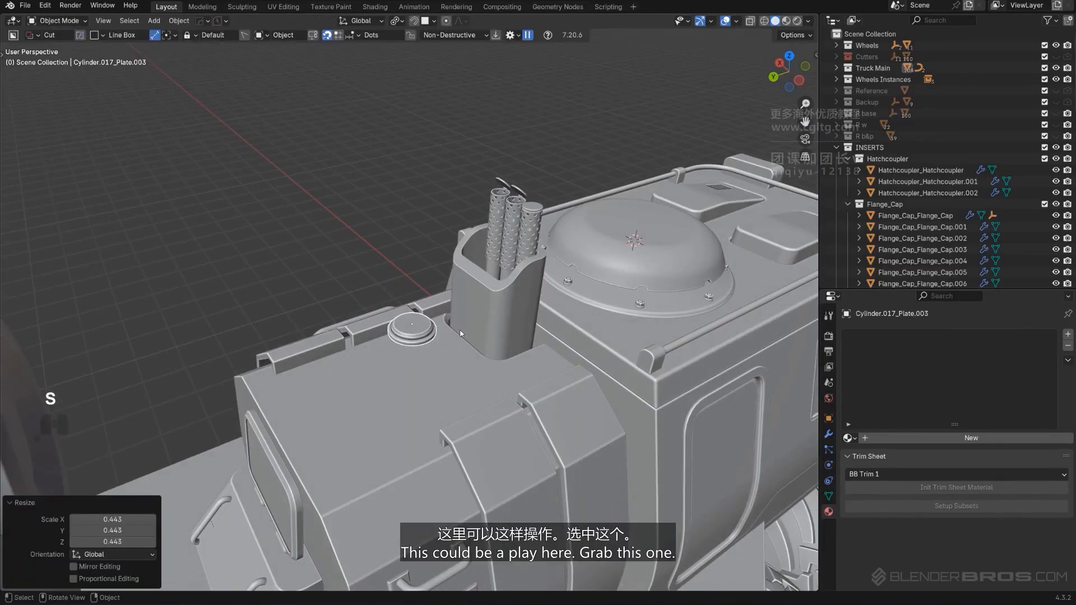
{"action": "key", "text": "s"}
{"action": "left_click", "coordinate": [487, 334]}
Extrude the cap's bottom face downward by about 0.225 m to form a neck.
{"action": "scroll", "coordinate": [476, 335], "scroll_direction": "up", "scroll_amount": 2}
{"action": "middle_click_drag", "start_coordinate": [454, 339], "coordinate": [417, 352]}
{"action": "key", "text": "Tab"}
{"action": "key", "text": "e"}
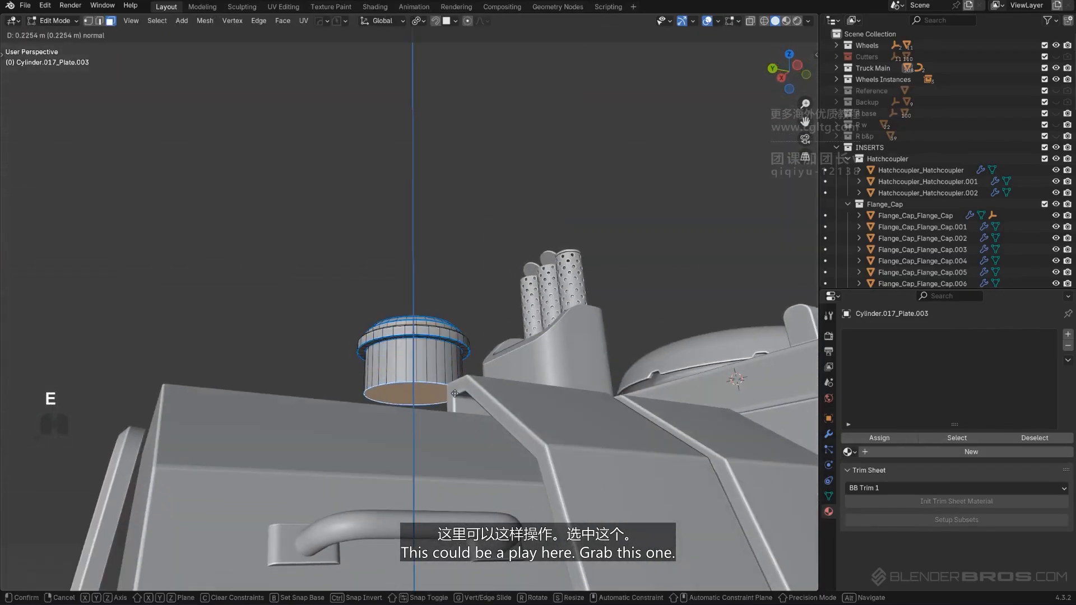
{"action": "left_click", "coordinate": [454, 393]}
Select the neck's side faces and scale them by 0.765 in X and Y only.
{"action": "left_click", "coordinate": [441, 364], "text": "alt"}
{"action": "key", "text": "s"}
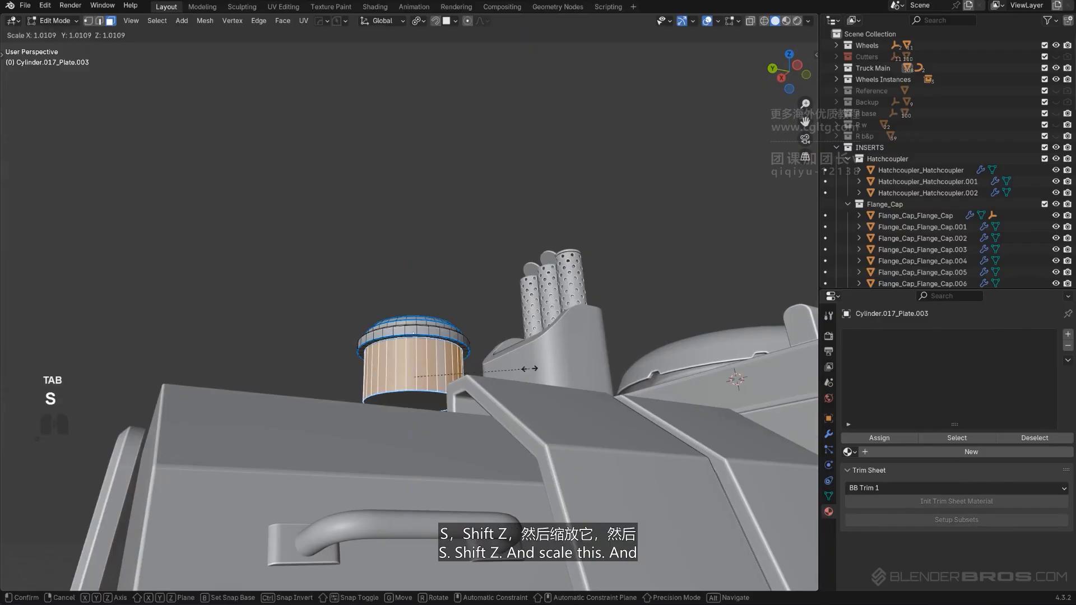
{"action": "key", "text": "shift+z"}
{"action": "left_click", "coordinate": [512, 360]}
{"action": "key", "text": "Tab"}
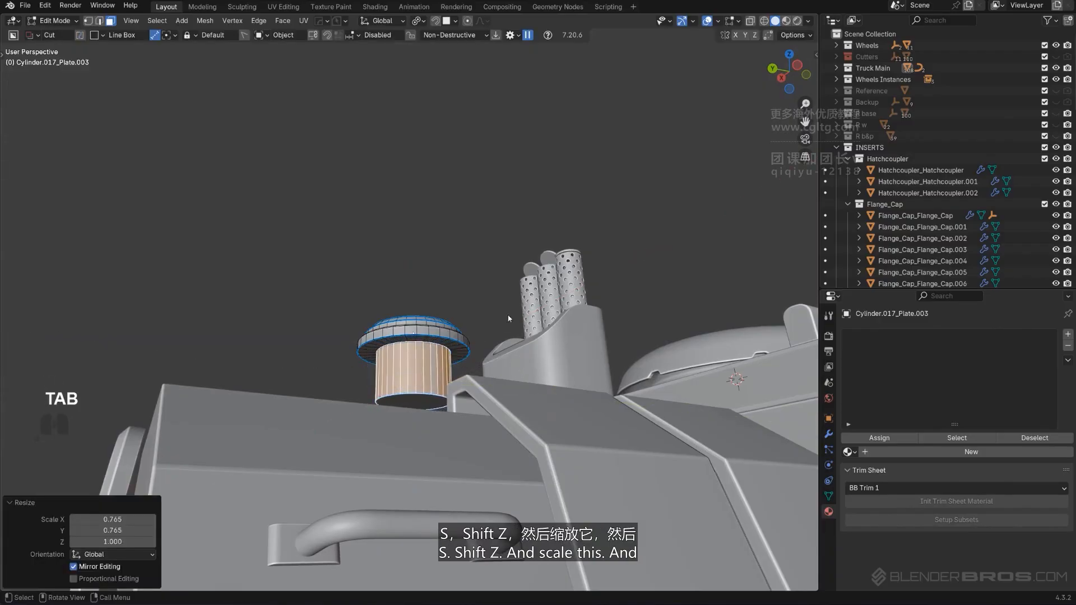
Move the cap onto the rear deck by 0.43331 m in X, 0.64713 m in Y and -0.33569 m in Z.
{"action": "middle_click_drag", "start_coordinate": [511, 307], "coordinate": [523, 372]}
{"action": "key", "text": "g"}
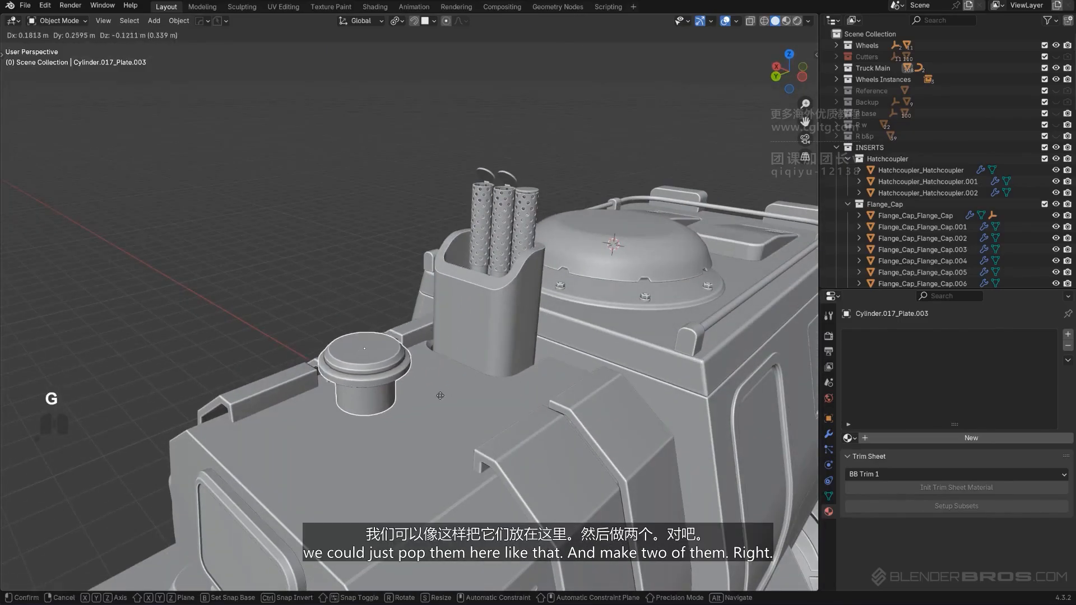
{"action": "left_click", "coordinate": [380, 427]}
Array the cap into two copies along Y with an offset of about -2.100.
{"action": "middle_click_drag", "start_coordinate": [387, 424], "coordinate": [578, 417]}
{"action": "key", "text": "q"}
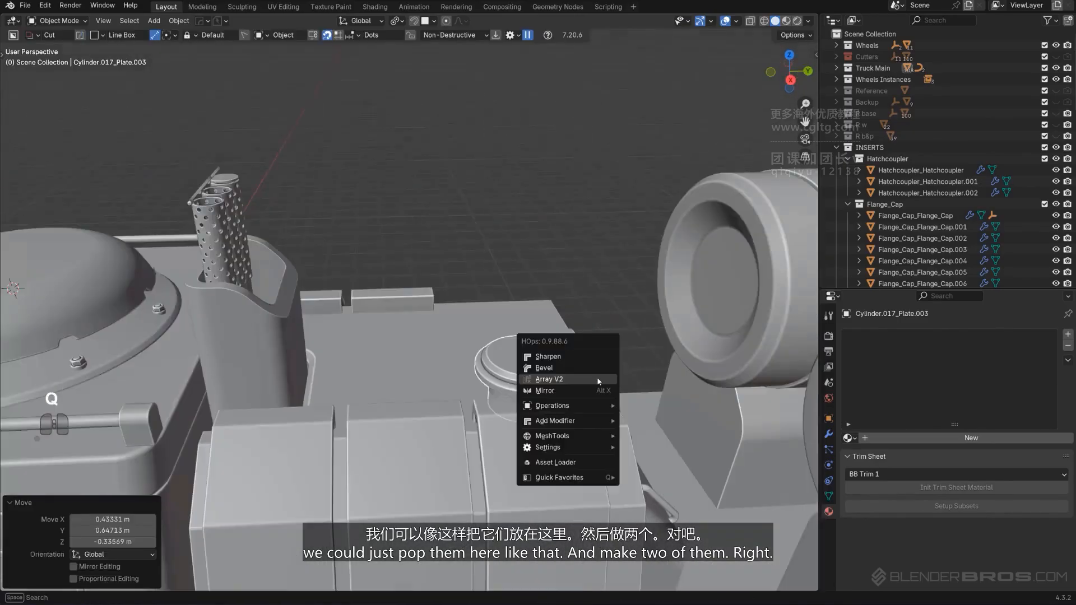
{"action": "left_click", "coordinate": [598, 380]}
{"action": "key", "text": "x"}
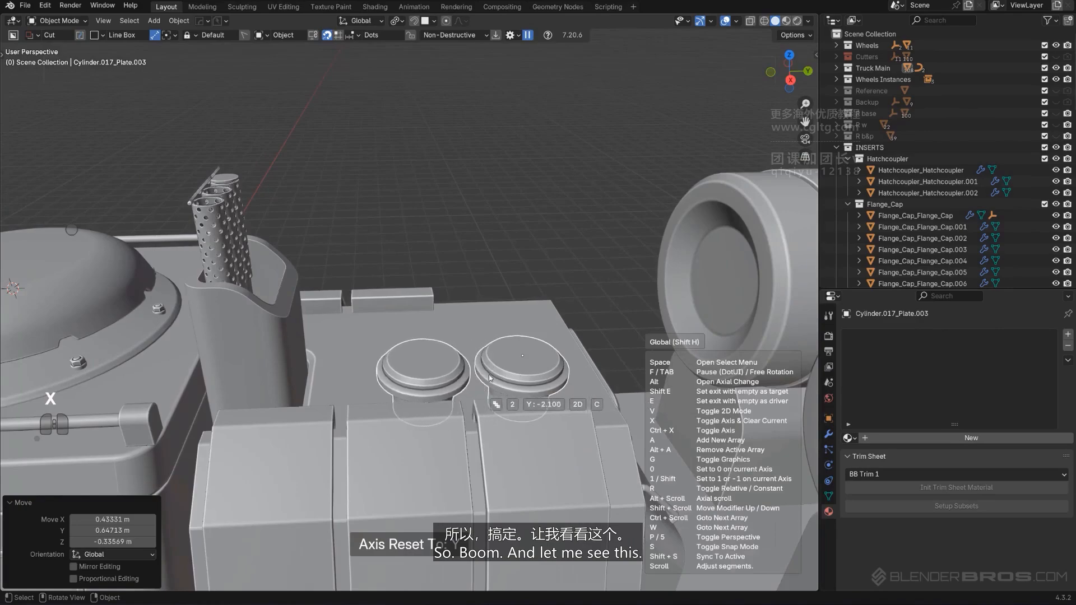
{"action": "left_click", "coordinate": [490, 378]}
Widen the caps' necks in X and Y by about 1.10 without changing their height.
{"action": "middle_click_drag", "start_coordinate": [490, 378], "coordinate": [405, 362]}
{"action": "key", "text": "KP_5"}
{"action": "middle_click_drag", "start_coordinate": [600, 387], "coordinate": [486, 330]}
{"action": "middle_click_drag", "start_coordinate": [486, 331], "coordinate": [414, 265], "text": "shift"}
{"action": "scroll", "coordinate": [449, 267], "scroll_direction": "up", "scroll_amount": 3}
{"action": "scroll", "coordinate": [470, 259], "scroll_direction": "up", "scroll_amount": 1}
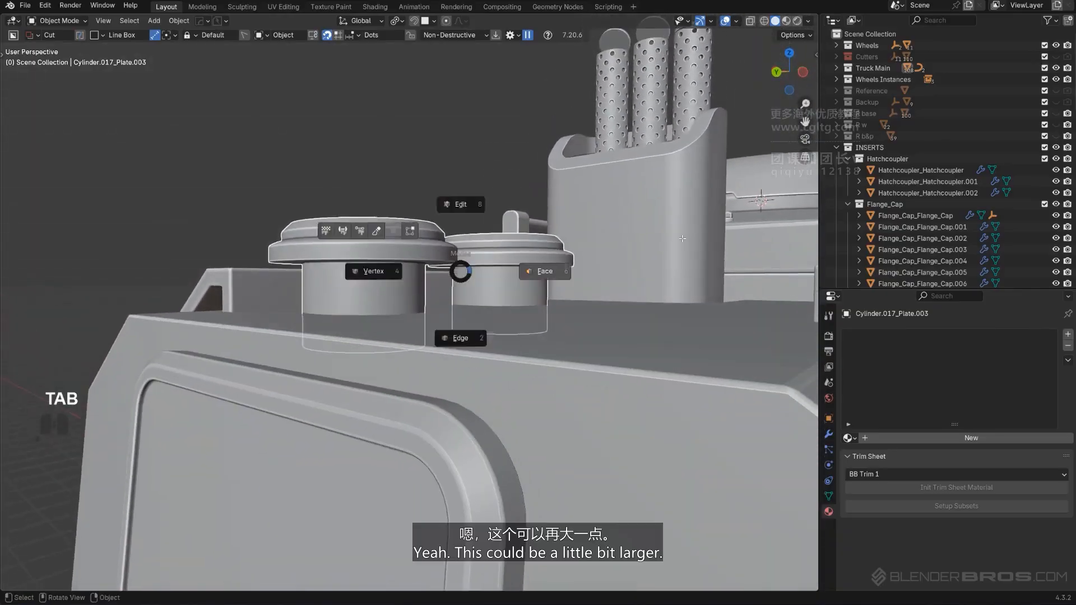
{"action": "left_click", "coordinate": [545, 271]}
{"action": "key", "text": "s"}
{"action": "key", "text": "shift+z"}
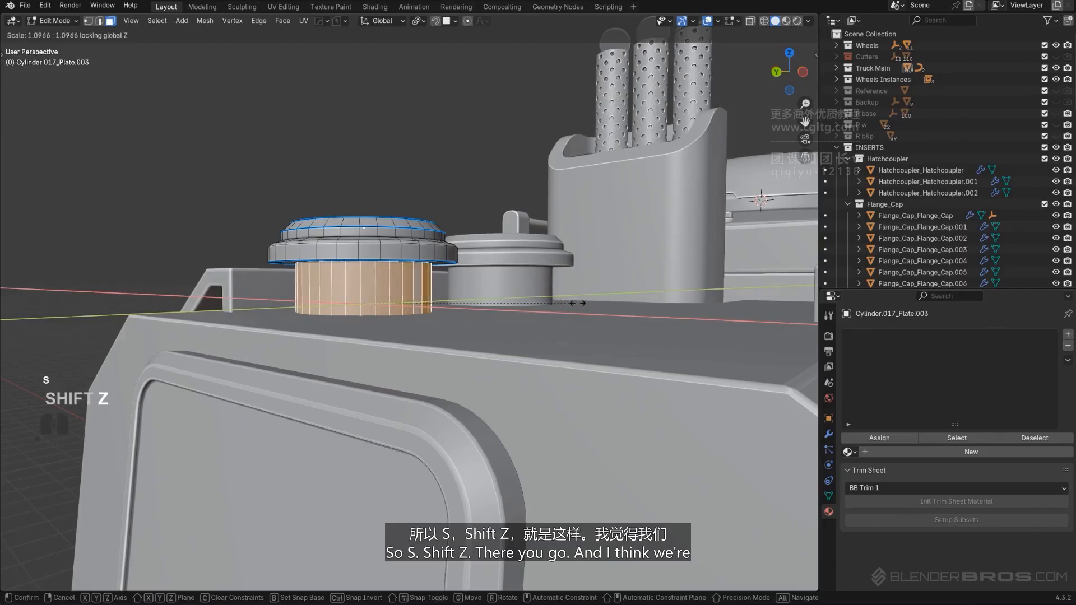
{"action": "left_click", "coordinate": [580, 303]}
{"action": "key", "text": "Tab"}
Reposition the pair of caps in the top view, shifting them towards the middle of the rear deck.
{"action": "left_click", "coordinate": [569, 269]}
{"action": "middle_click_drag", "start_coordinate": [562, 236], "coordinate": [562, 313]}
{"action": "scroll", "coordinate": [577, 300], "scroll_direction": "down", "scroll_amount": 4}
{"action": "key", "text": "KP_7"}
{"action": "key", "text": "KP_5"}
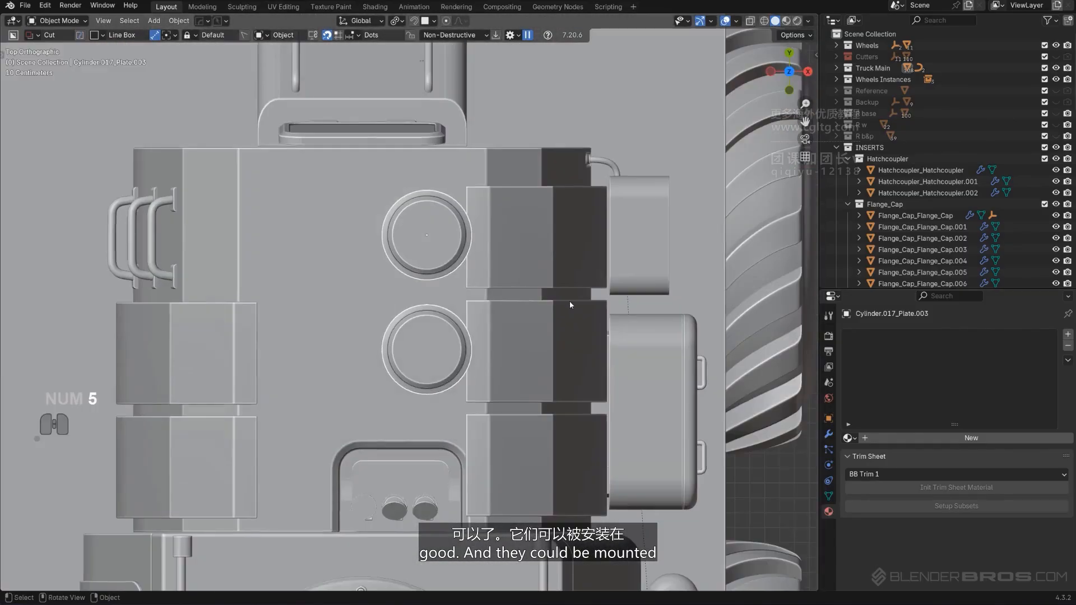
{"action": "key", "text": "g"}
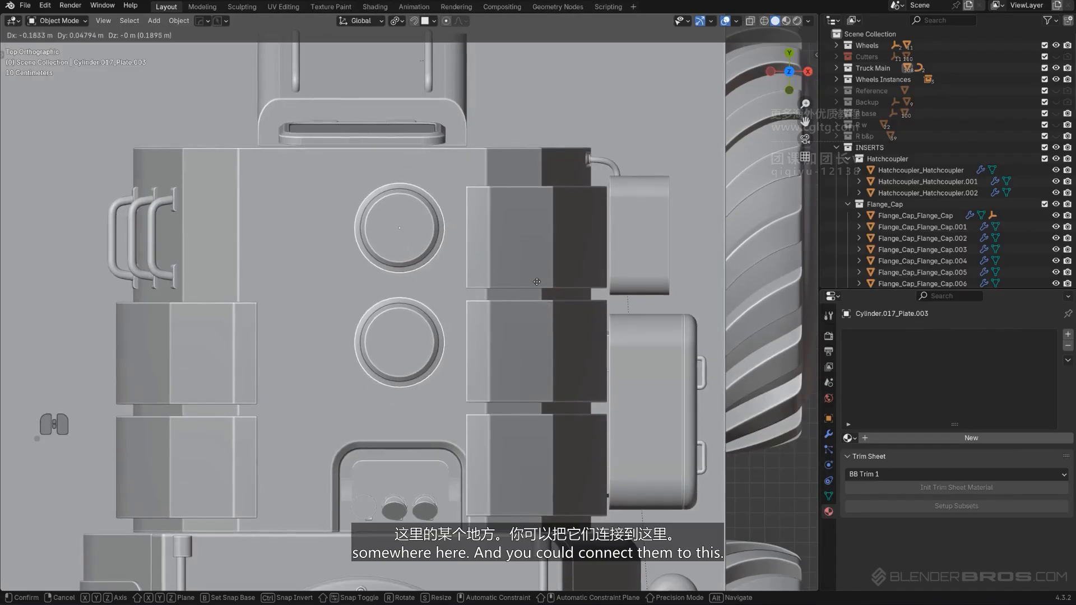
{"action": "left_click", "coordinate": [542, 280]}
{"action": "middle_click_drag", "start_coordinate": [541, 280], "coordinate": [493, 271]}
{"action": "key", "text": "KP_5"}
{"action": "left_click", "coordinate": [466, 347], "text": "shift"}
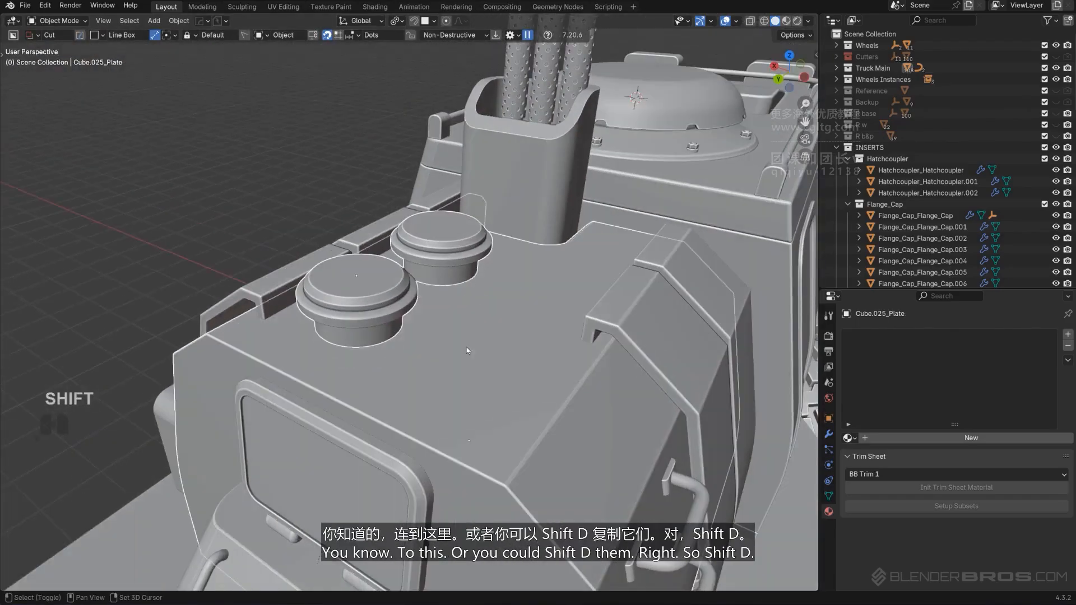
{"action": "key", "text": "x"}
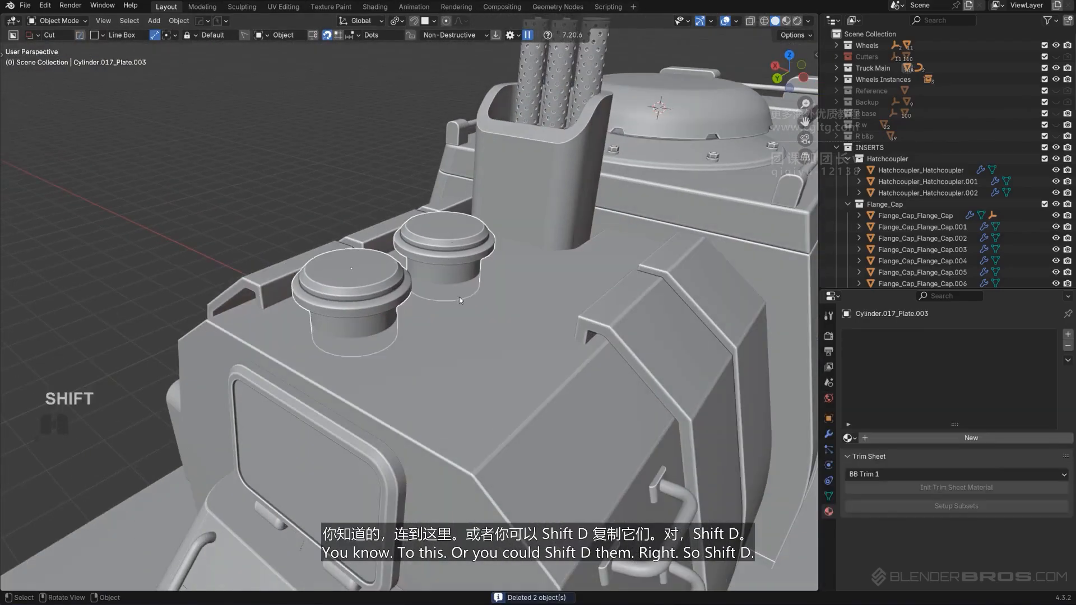
Duplicate the arrayed caps in place and remove all modifiers from the duplicate.
{"action": "key", "text": "shift+d"}
{"action": "right_click", "coordinate": [704, 385]}
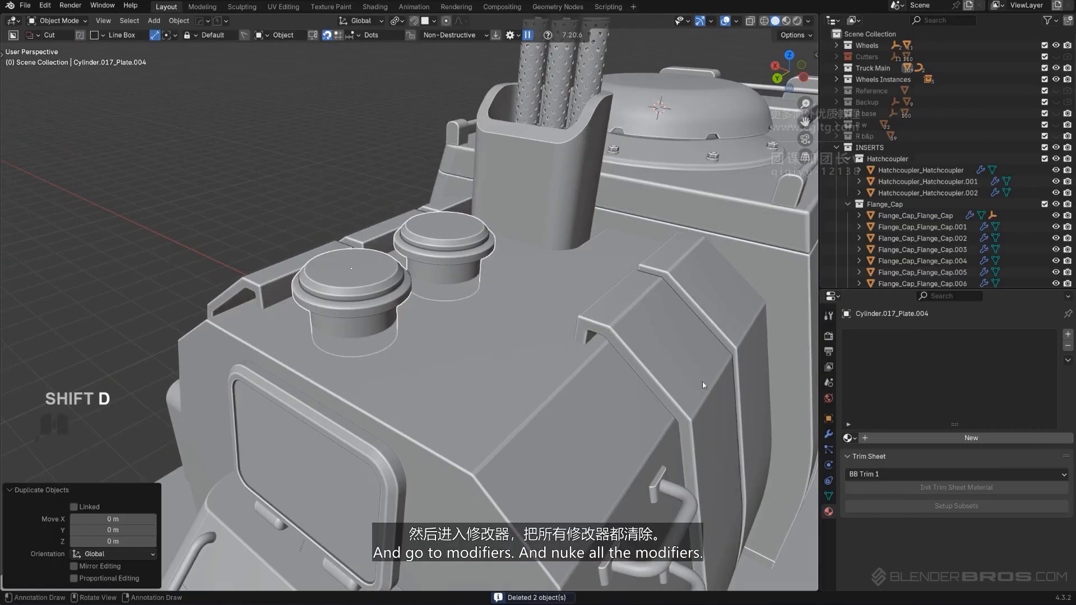
{"action": "left_click", "coordinate": [828, 434]}
{"action": "left_click", "coordinate": [1051, 378]}
{"action": "left_click", "coordinate": [1050, 378]}
{"action": "left_click", "coordinate": [1050, 378]}
{"action": "left_click", "coordinate": [1050, 379]}
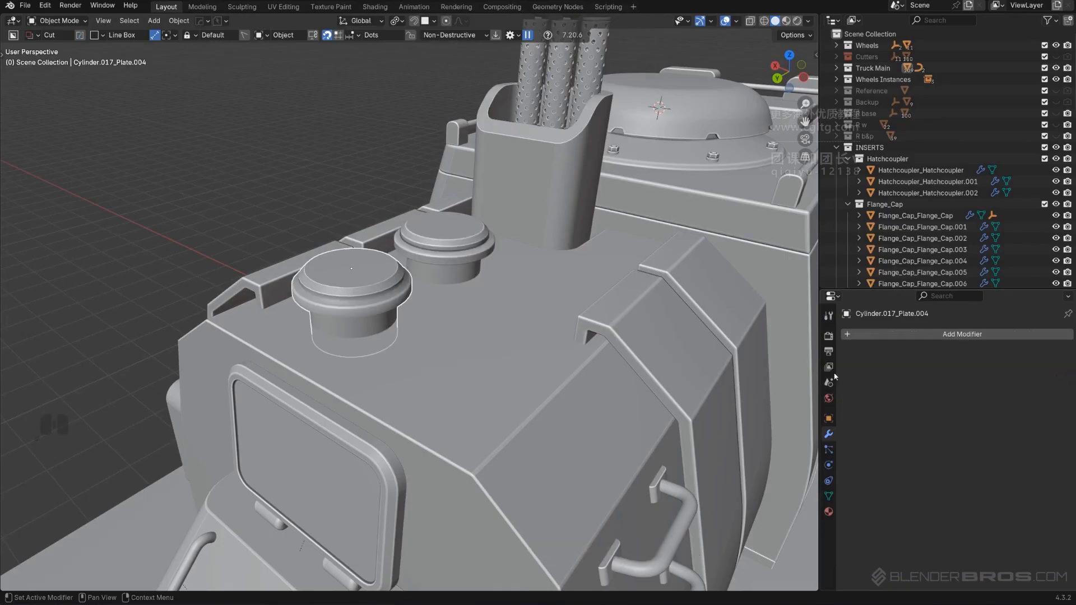
Select the duplicate cap's entire mesh and scale it slightly larger than the original.
{"action": "key", "text": "Tab"}
{"action": "key", "text": "s"}
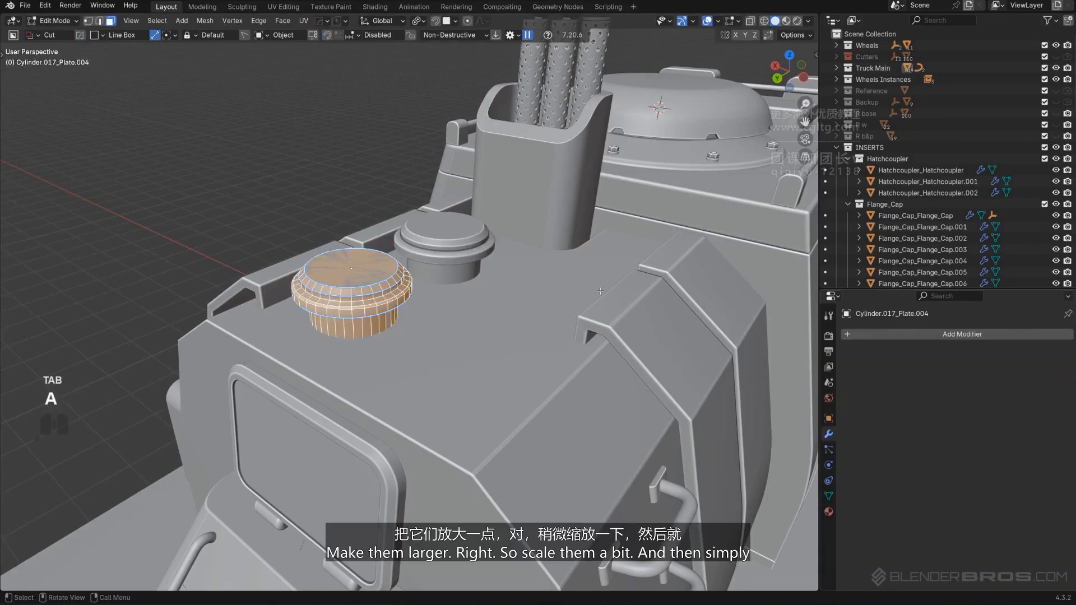
{"action": "left_click", "coordinate": [619, 295]}
{"action": "key", "text": "Tab"}
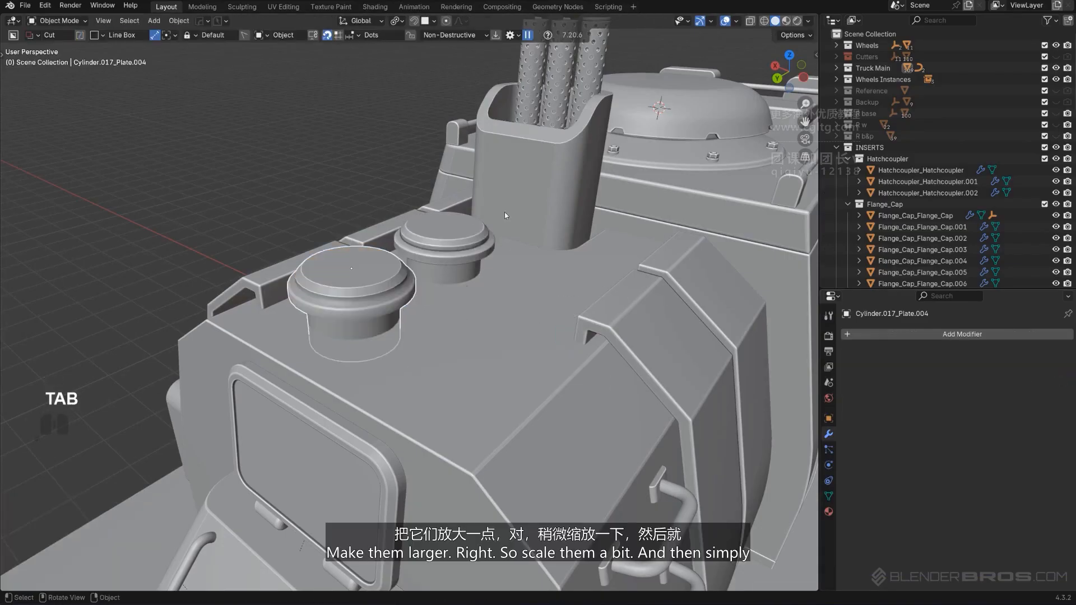
Cut the rear deck with the enlarged duplicate cap using a Difference boolean.
{"action": "key", "text": "q"}
{"action": "left_click", "coordinate": [485, 322]}
{"action": "mouse_move", "coordinate": [485, 323]}
{"action": "middle_mouse_down"}
{"action": "mouse_move", "coordinate": [428, 325]}
{"action": "mouse_move", "coordinate": [485, 311]}
{"action": "middle_mouse_up"}
Array the enlarged cap cutter twice along Y with an offset of about -2.517 so the copy aligns with the second cap.
{"action": "key", "text": "q"}
{"action": "left_click", "coordinate": [486, 331]}
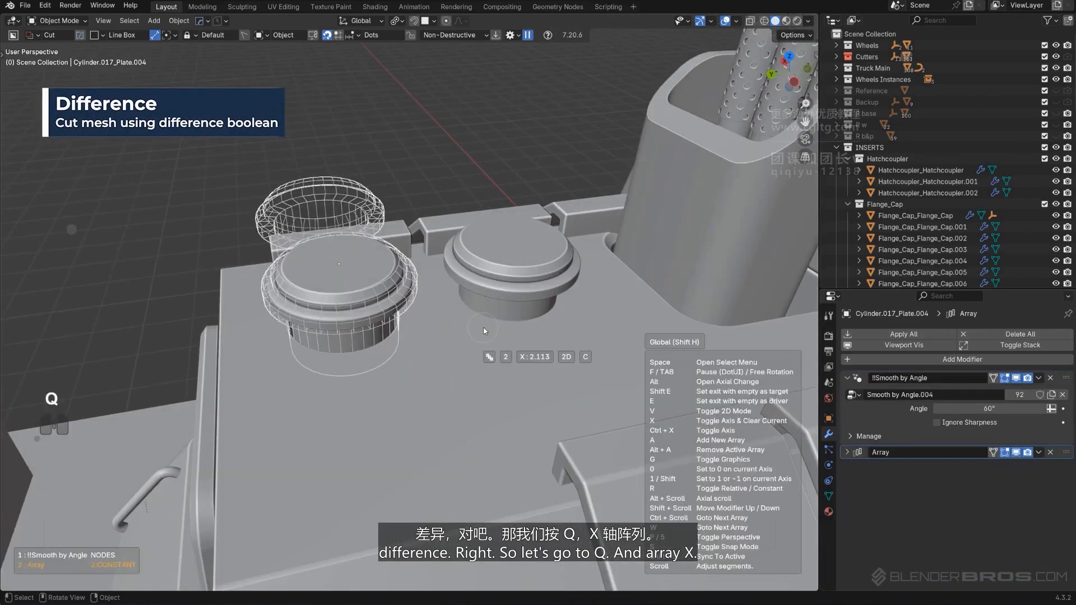
{"action": "key", "text": "x"}
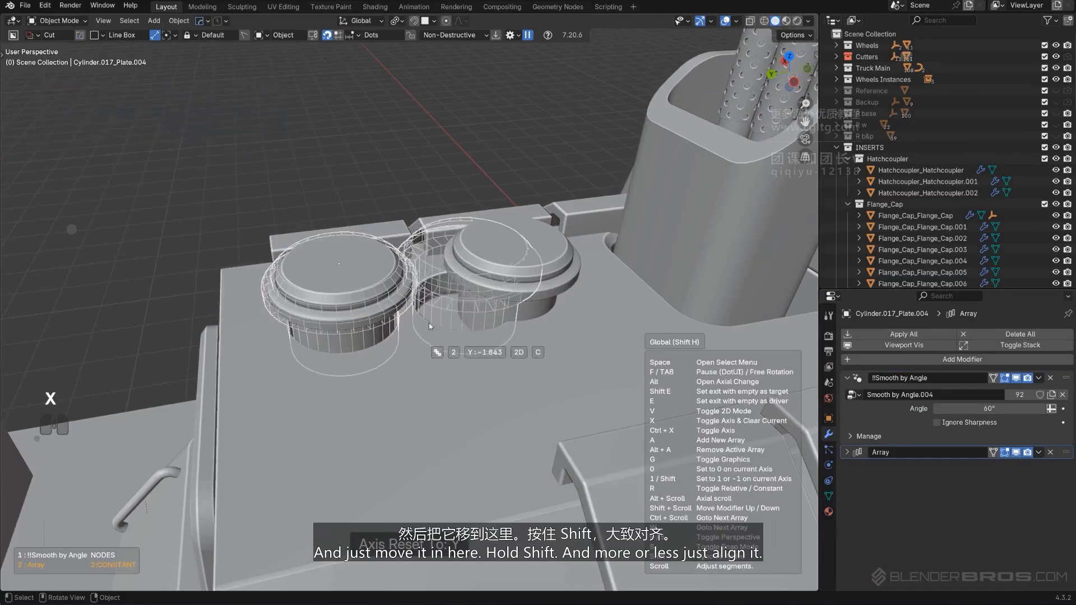
{"action": "key", "text": "shift"}
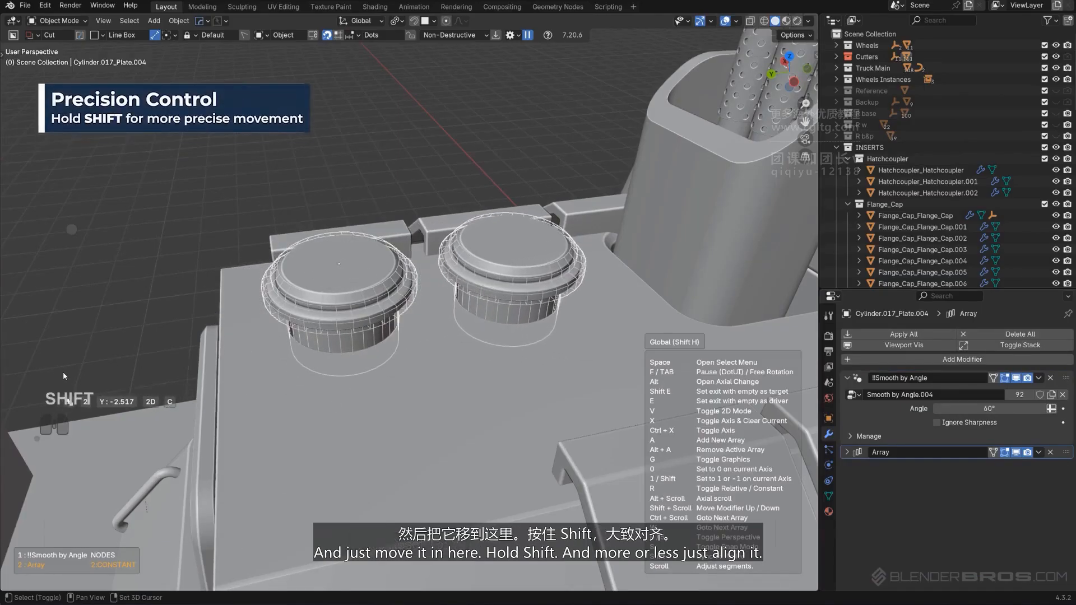
{"action": "left_click", "coordinate": [69, 373]}
{"action": "middle_click_drag", "start_coordinate": [323, 367], "coordinate": [587, 328]}
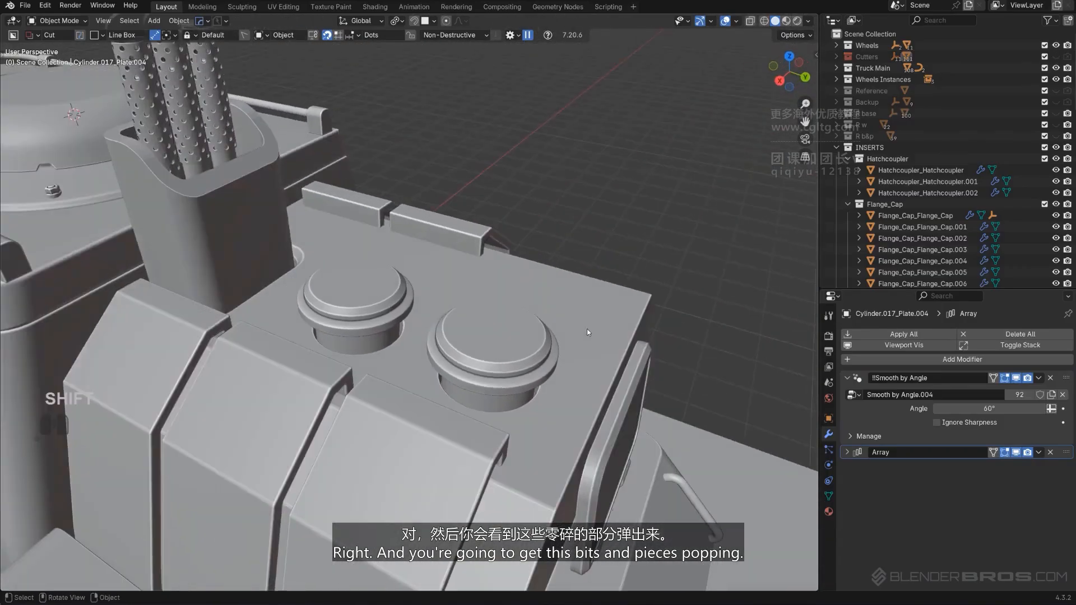
Apply the rear deck's boolean modifiers and mark its sharp edges at 30° with the Csharp operation.
{"action": "left_click", "coordinate": [560, 410]}
{"action": "key", "text": "q"}
{"action": "left_click", "coordinate": [549, 307], "text": "ctrl"}
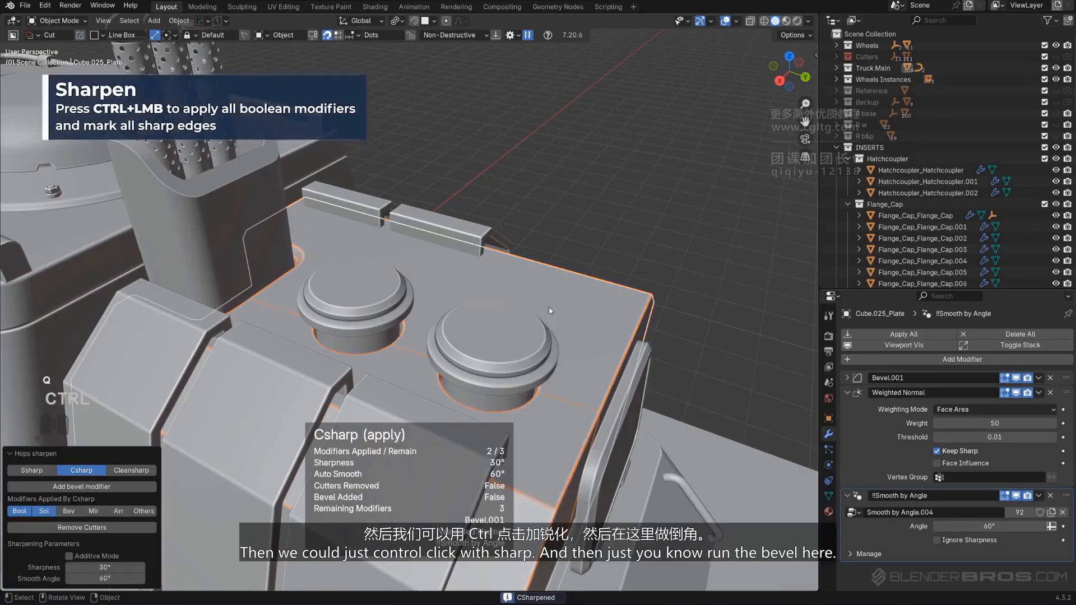
Isolate the rear deck in local view and select the rim loops of both cap holes, deselecting the straight seam edges.
{"action": "key", "text": "Tab"}
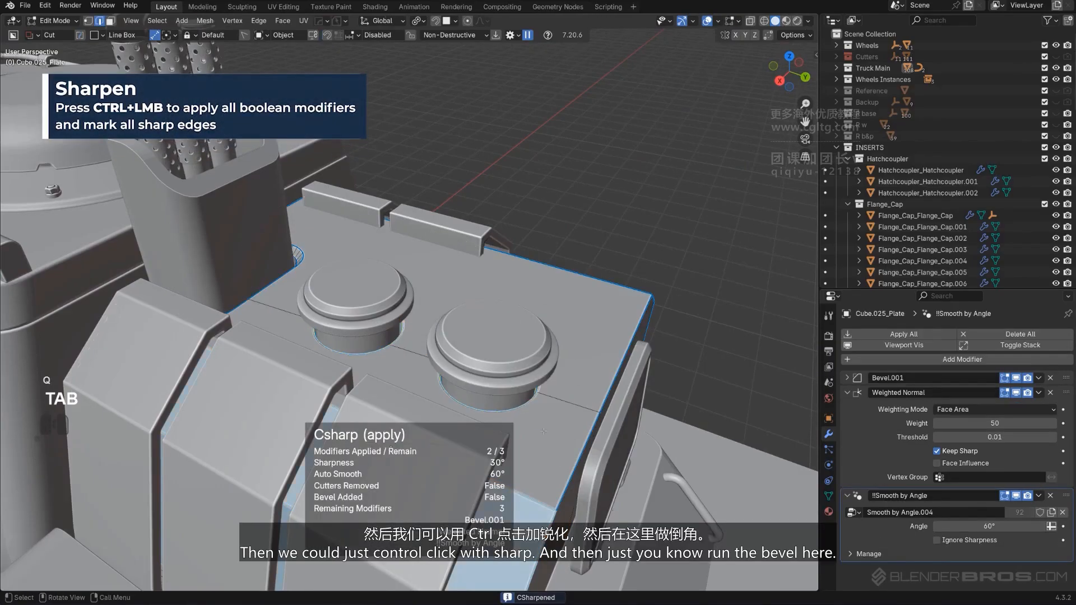
{"action": "left_click", "coordinate": [382, 356], "text": "alt+shift"}
{"action": "left_click", "coordinate": [400, 341], "text": "alt"}
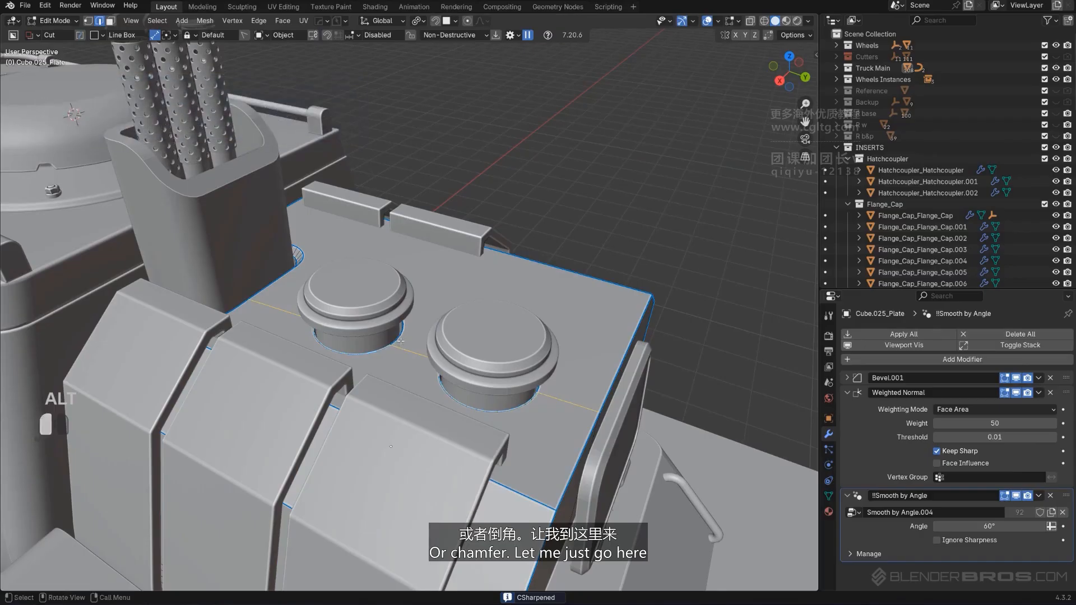
{"action": "key", "text": "/"}
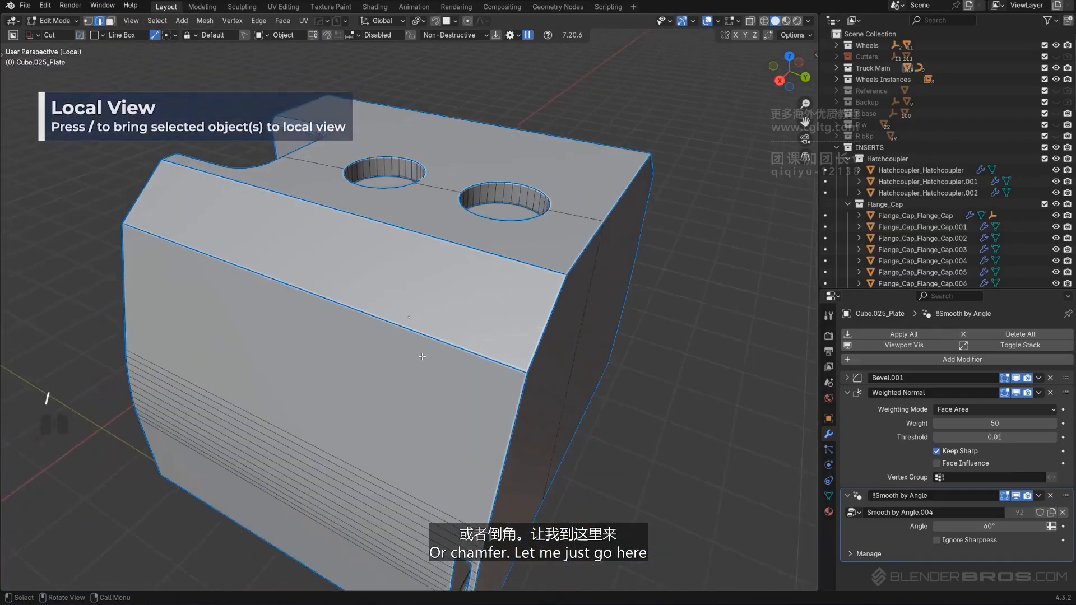
{"action": "middle_click_drag", "start_coordinate": [422, 314], "coordinate": [434, 358]}
{"action": "middle_click_drag", "start_coordinate": [434, 280], "coordinate": [442, 302], "text": "shift"}
{"action": "scroll", "coordinate": [504, 269], "scroll_direction": "up", "scroll_amount": 3}
{"action": "middle_click_drag", "start_coordinate": [515, 266], "coordinate": [523, 207]}
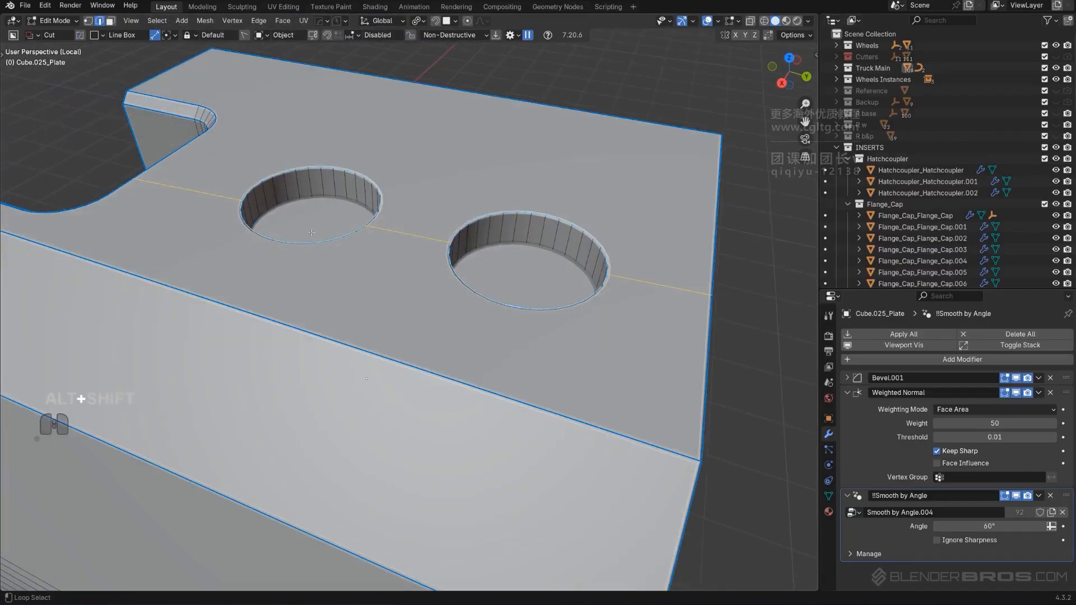
{"action": "left_click", "coordinate": [201, 197], "text": "alt+shift"}
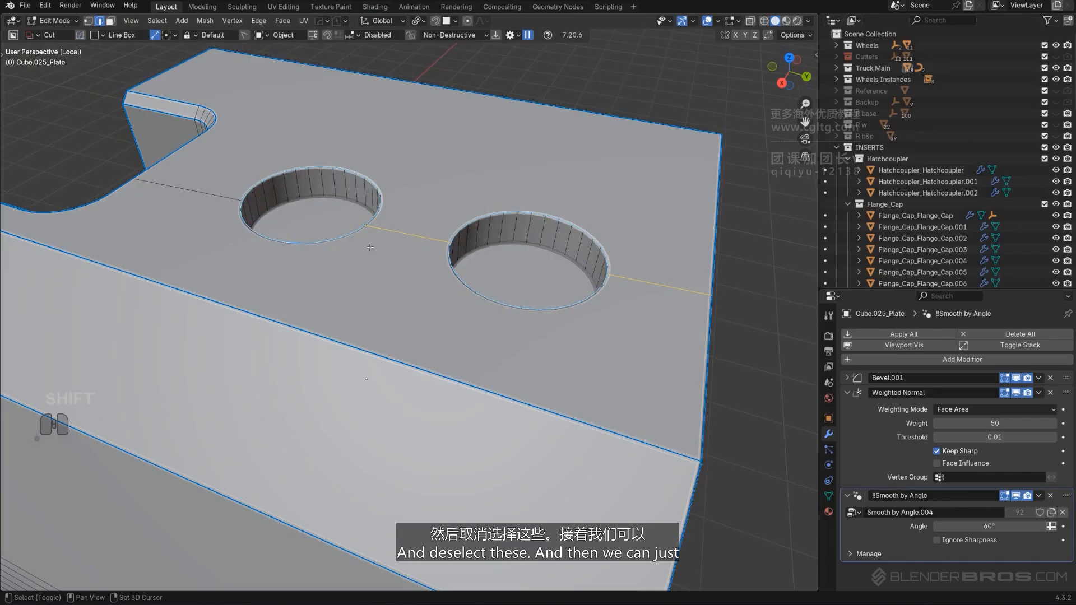
Chamfer the selected rims of both cap holes with Bevel and return from local view to the whole truck.
{"action": "middle_click_drag", "start_coordinate": [695, 296], "coordinate": [693, 263]}
{"action": "key", "text": "ctrl+b"}
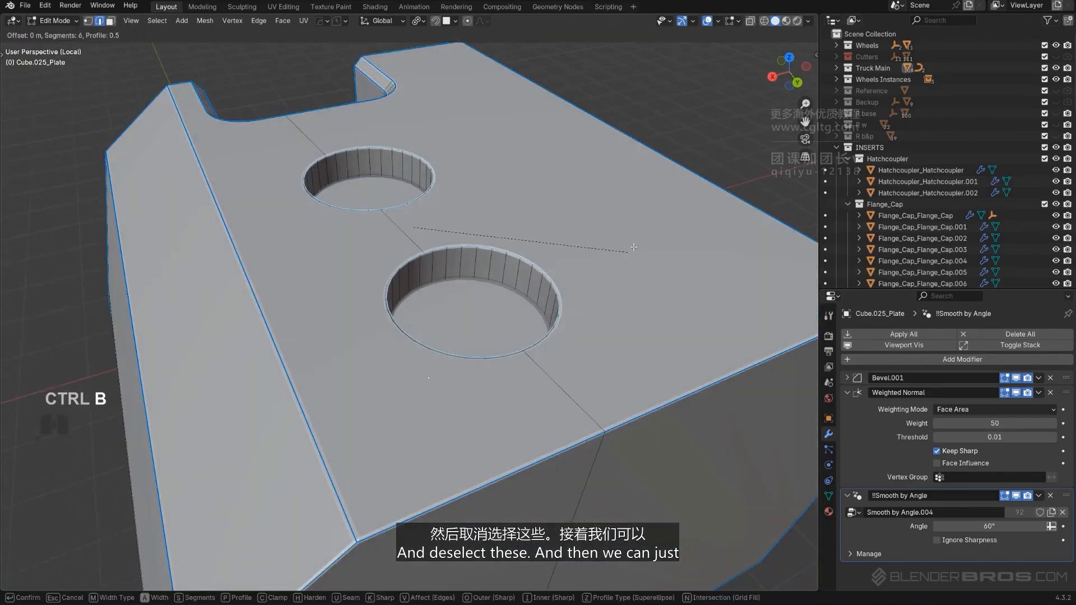
{"action": "left_click", "coordinate": [693, 259]}
{"action": "key", "text": "Tab"}
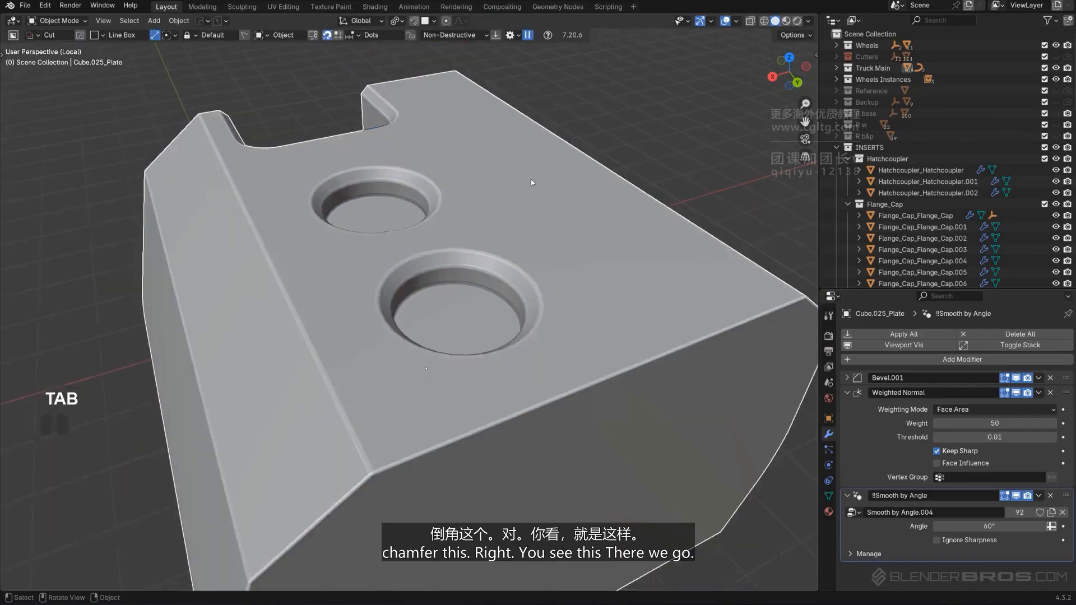
{"action": "key", "text": "slash"}
Duplicate the small connector row at the cab's lower side and move the copy up towards the caps on the rear deck.
{"action": "middle_click_drag", "start_coordinate": [520, 208], "coordinate": [409, 291]}
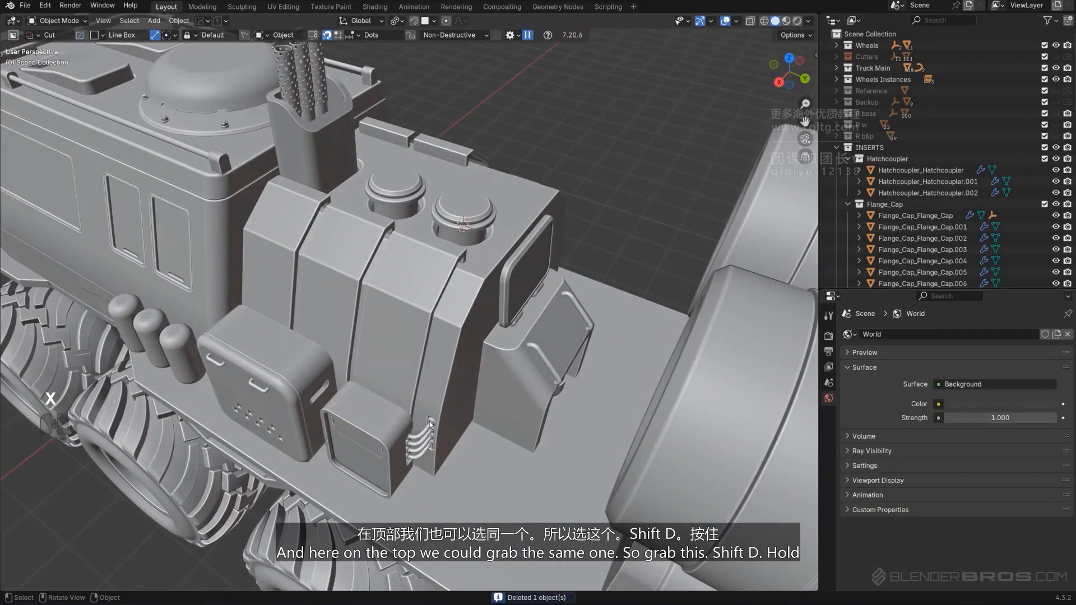
{"action": "left_click", "coordinate": [430, 424]}
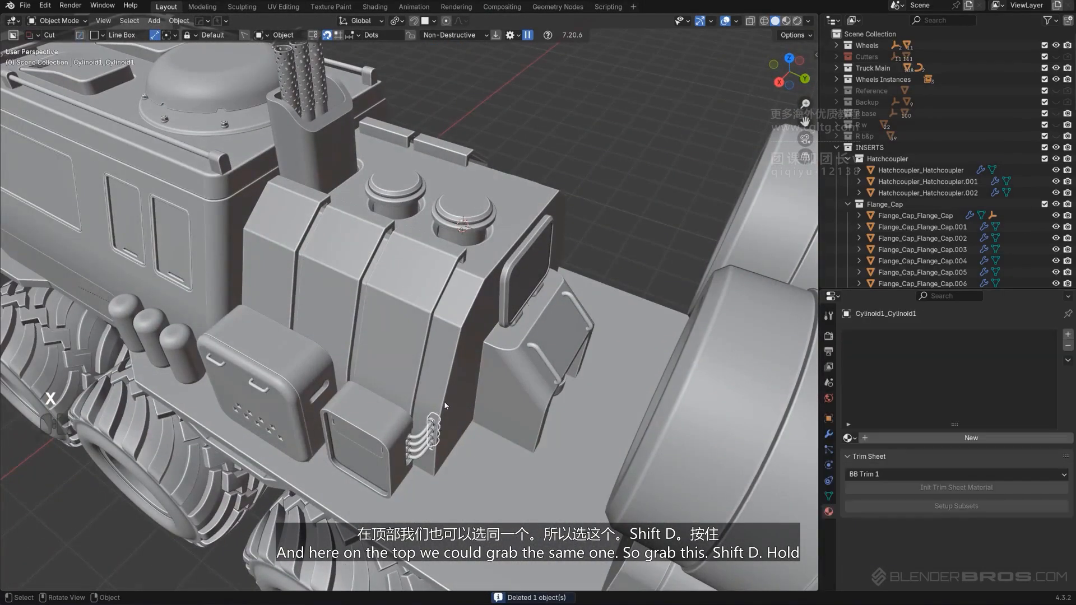
{"action": "middle_click_drag", "start_coordinate": [430, 424], "coordinate": [437, 358]}
{"action": "key", "text": "g"}
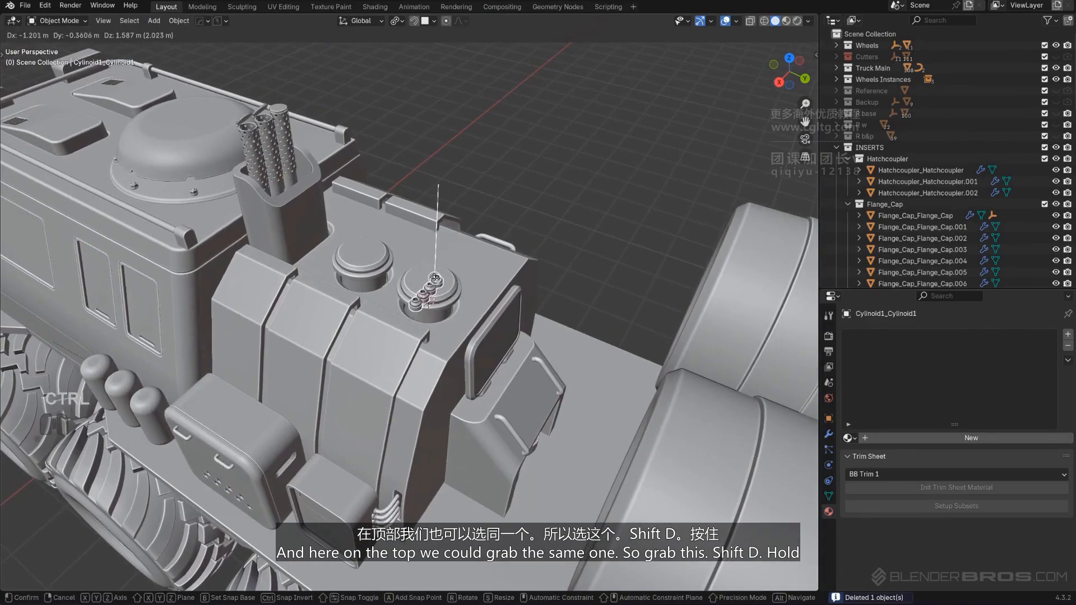
Place the duplicated bolt on the round cap farther from the exhaust stack and remove its Array modifier.
{"action": "left_click", "coordinate": [439, 293]}
{"action": "middle_click_drag", "start_coordinate": [439, 292], "coordinate": [459, 253], "text": "ctrl"}
{"action": "middle_click_drag", "start_coordinate": [476, 291], "coordinate": [435, 303], "text": "shift"}
{"action": "key", "text": "ctrl+grave"}
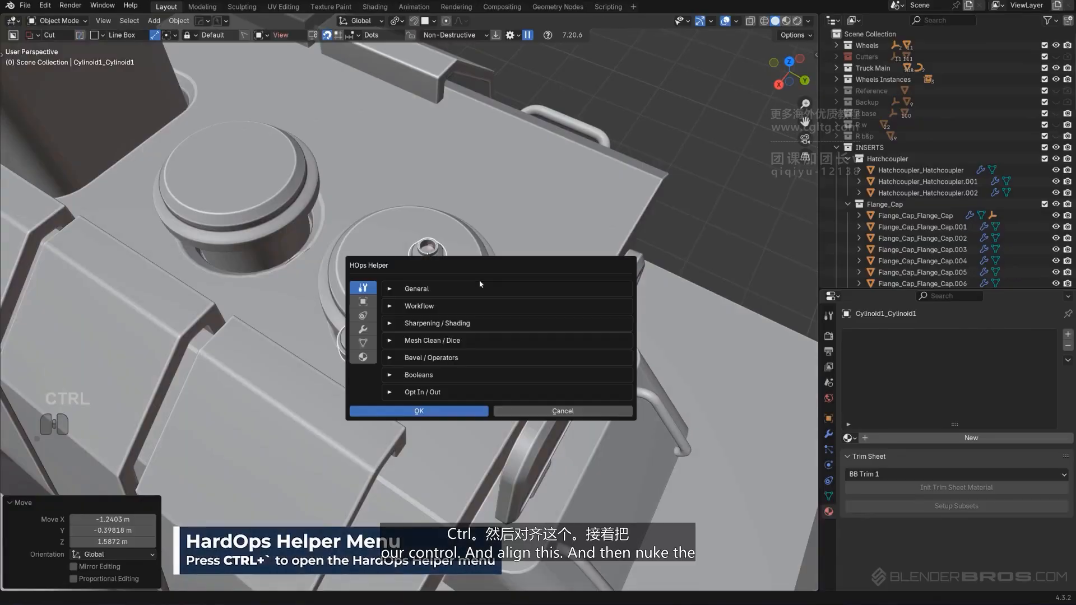
{"action": "left_click", "coordinate": [362, 331]}
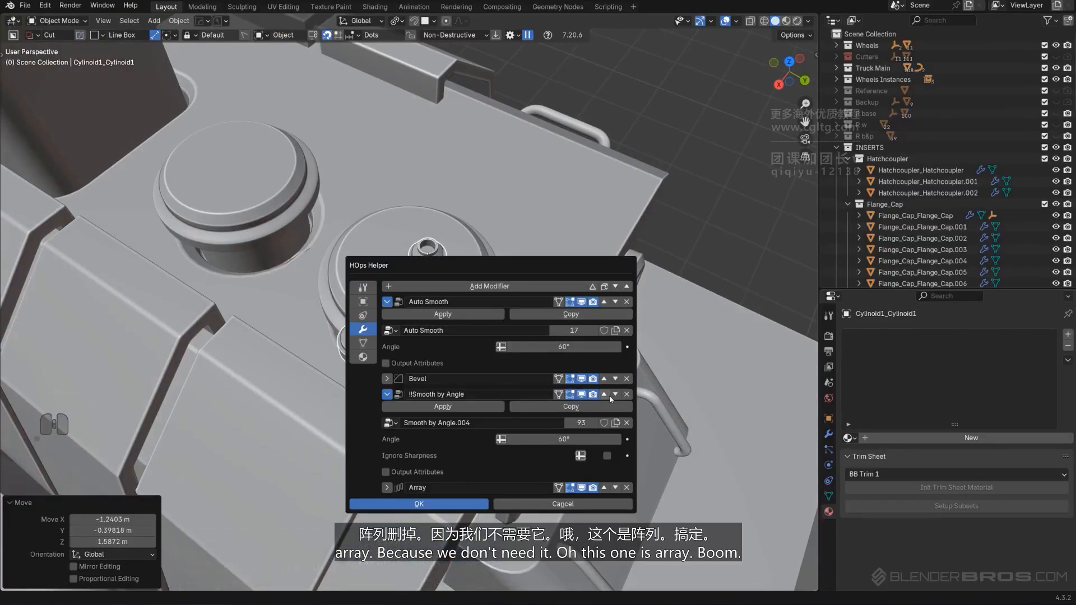
{"action": "key", "text": "Tab"}
{"action": "key", "text": "ctrl+x"}
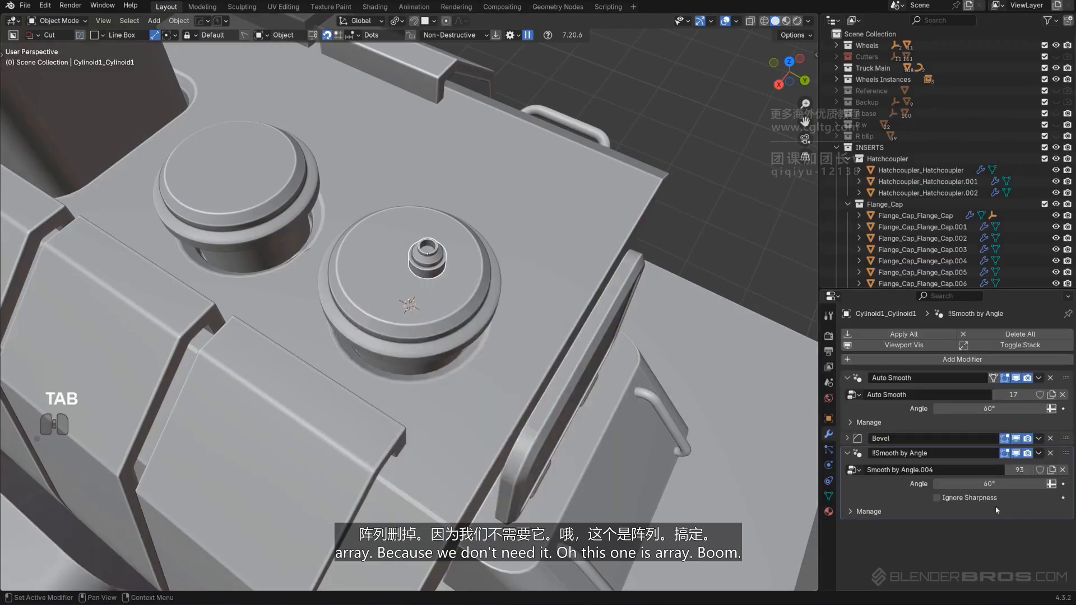
Scale the bolt down to 0.42 in top orthographic view and move it near the rim of the cap.
{"action": "scroll", "coordinate": [515, 254], "scroll_direction": "up", "scroll_amount": 4}
{"action": "middle_click_drag", "start_coordinate": [525, 265], "coordinate": [546, 280], "text": "alt"}
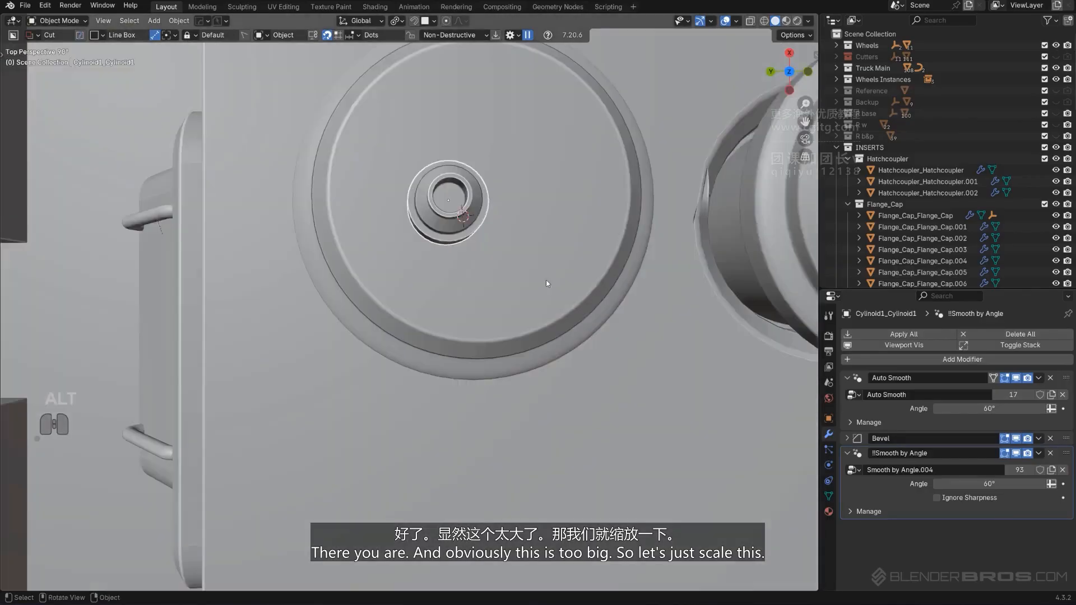
{"action": "key", "text": "KP_5"}
{"action": "key", "text": "s"}
{"action": "left_click", "coordinate": [537, 240]}
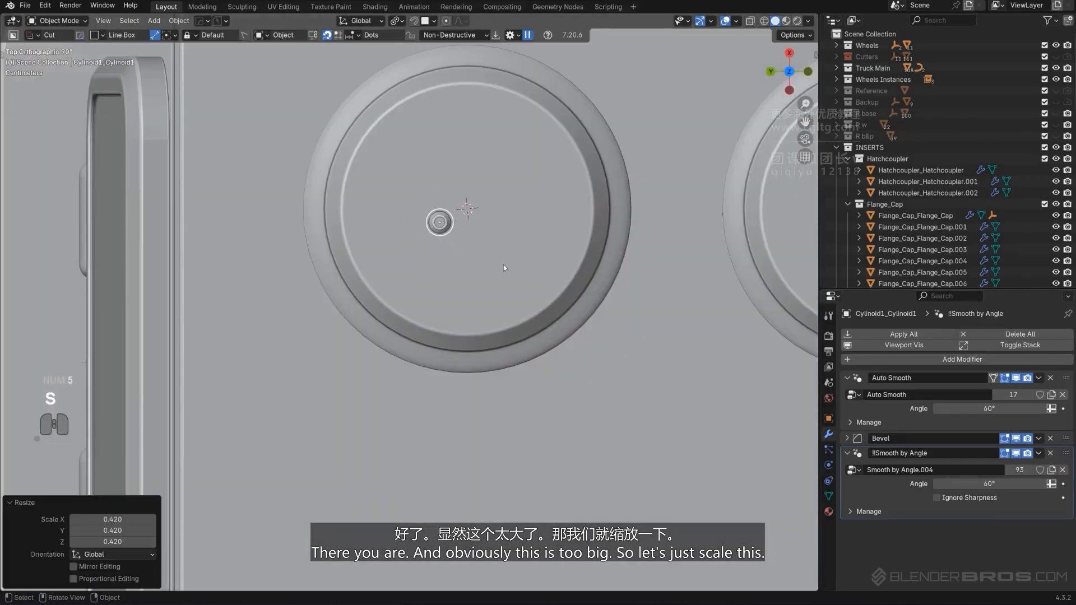
{"action": "key", "text": "g"}
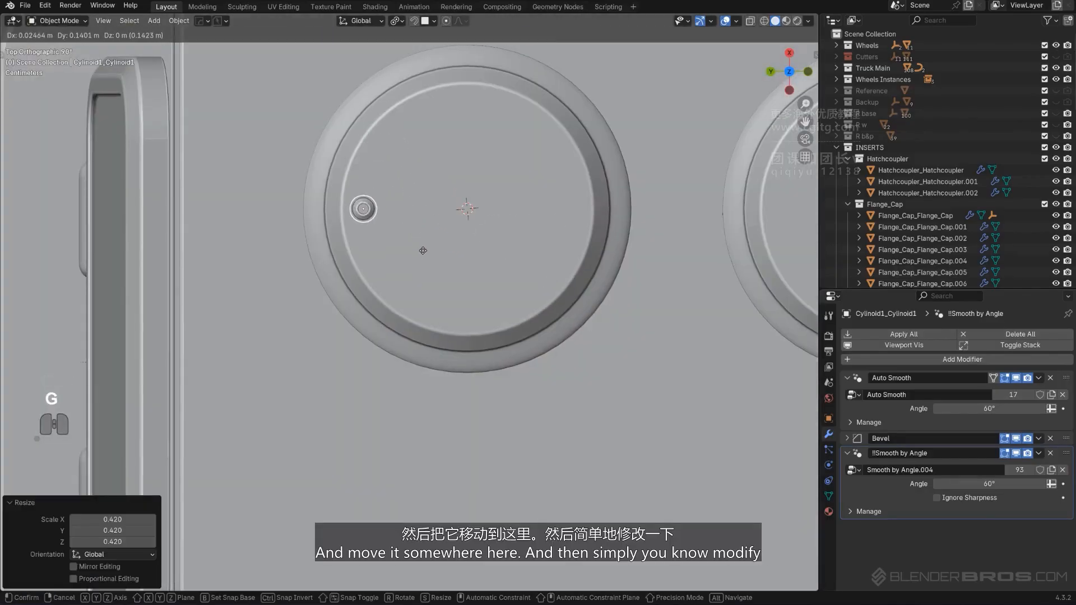
{"action": "left_click", "coordinate": [424, 251]}
Create a HardOps Radial Array of the bolt around the 3D cursor with 8 segments, lying flat on the cap.
{"action": "key", "text": "q"}
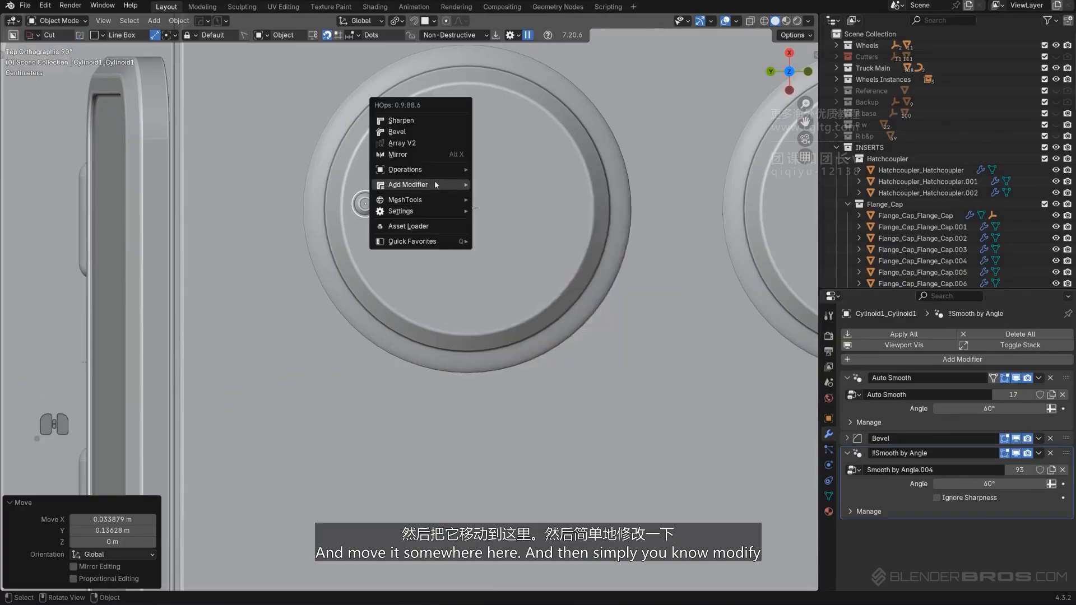
{"action": "mouse_move", "coordinate": [418, 201]}
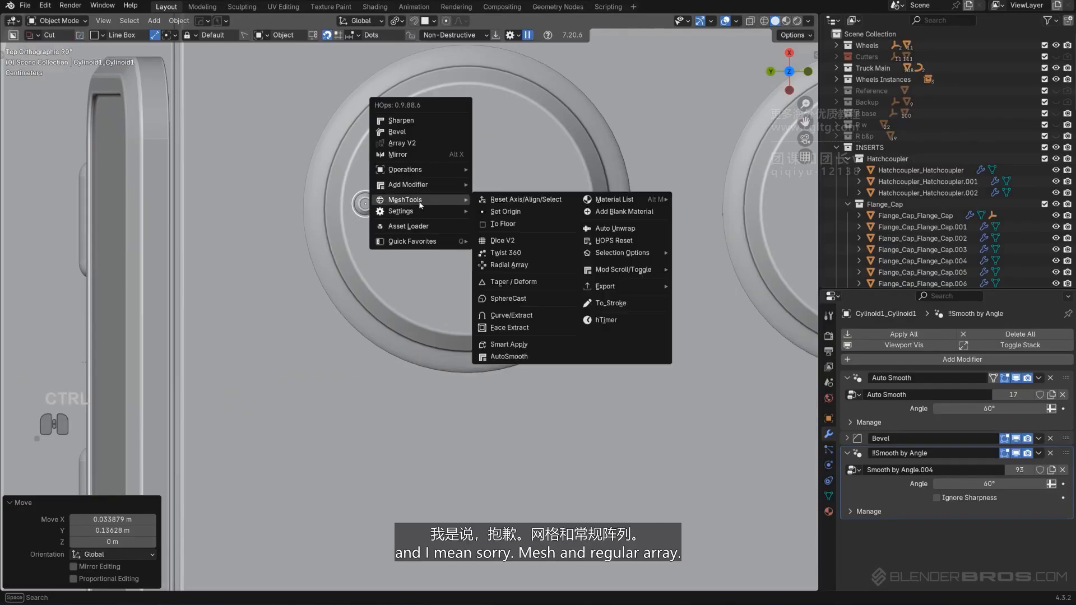
{"action": "left_click", "coordinate": [522, 263]}
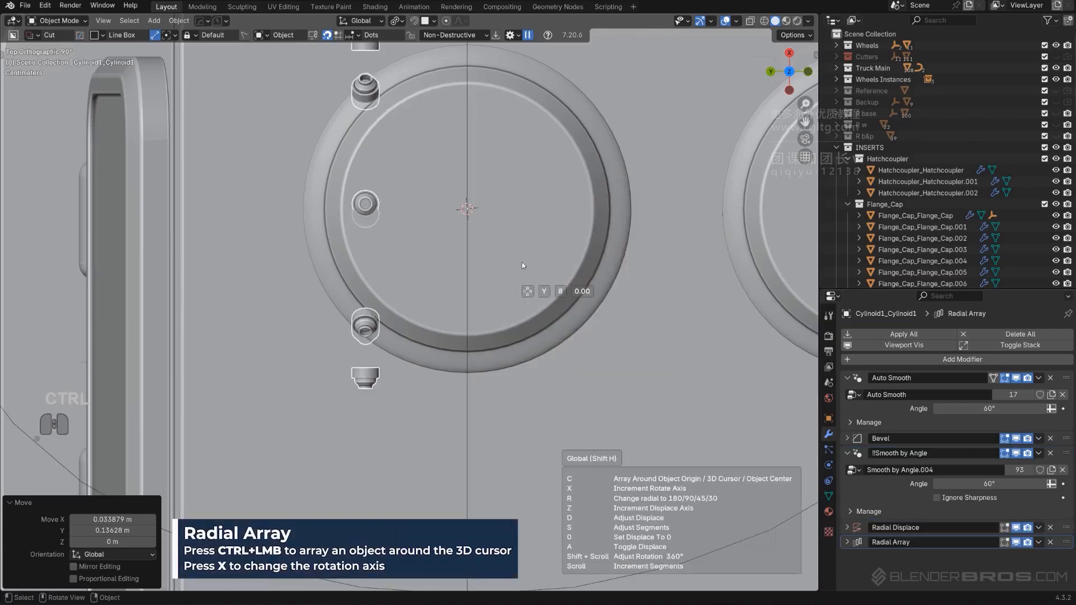
{"action": "key", "text": "x"}
{"action": "left_click", "coordinate": [522, 262]}
Bake the bolt ring's modifiers into its mesh with Smart Apply.
{"action": "scroll", "coordinate": [495, 267], "scroll_direction": "down", "scroll_amount": 5}
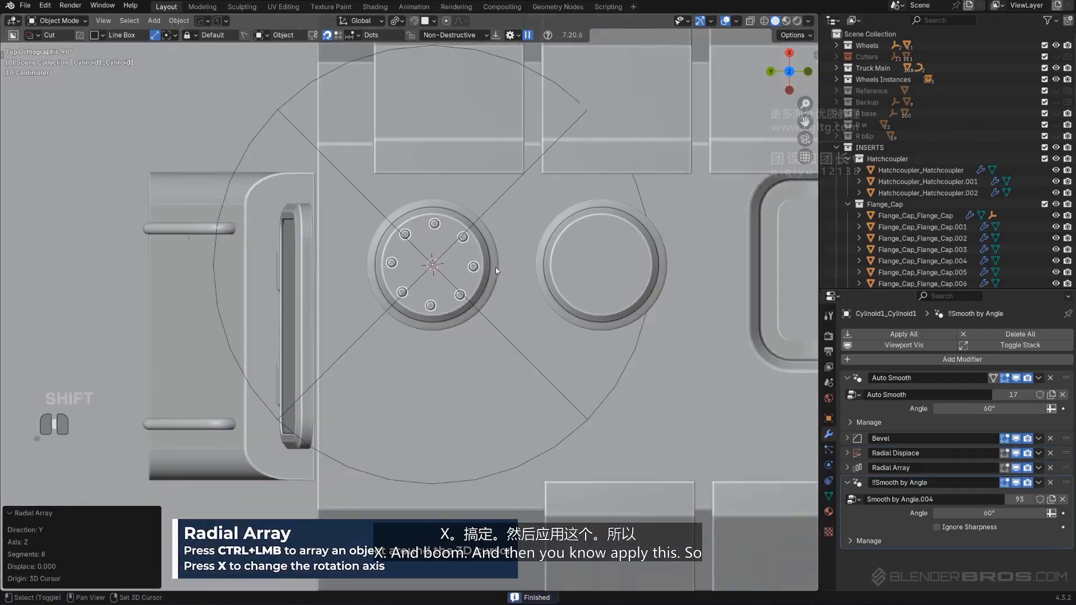
{"action": "middle_click_drag", "start_coordinate": [495, 267], "coordinate": [452, 296], "text": "shift"}
{"action": "key", "text": "q"}
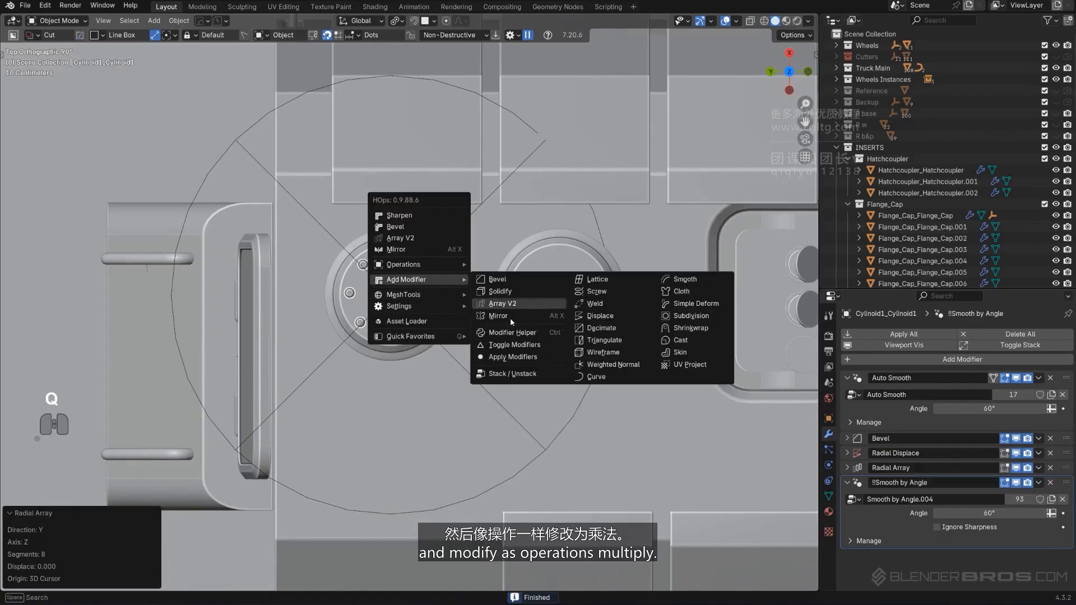
{"action": "mouse_move", "coordinate": [423, 264]}
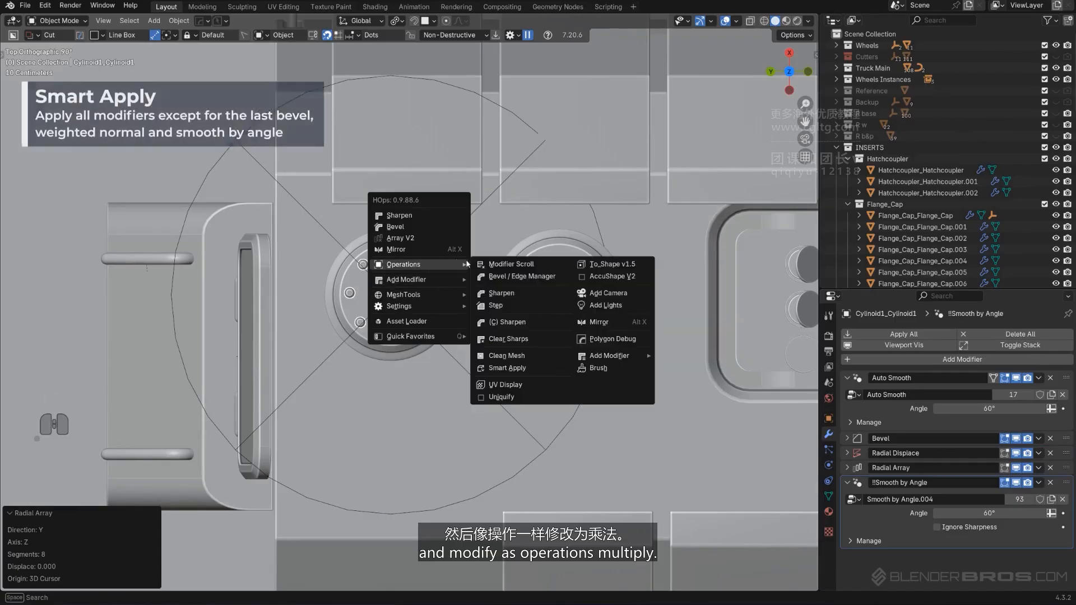
{"action": "left_click", "coordinate": [532, 368]}
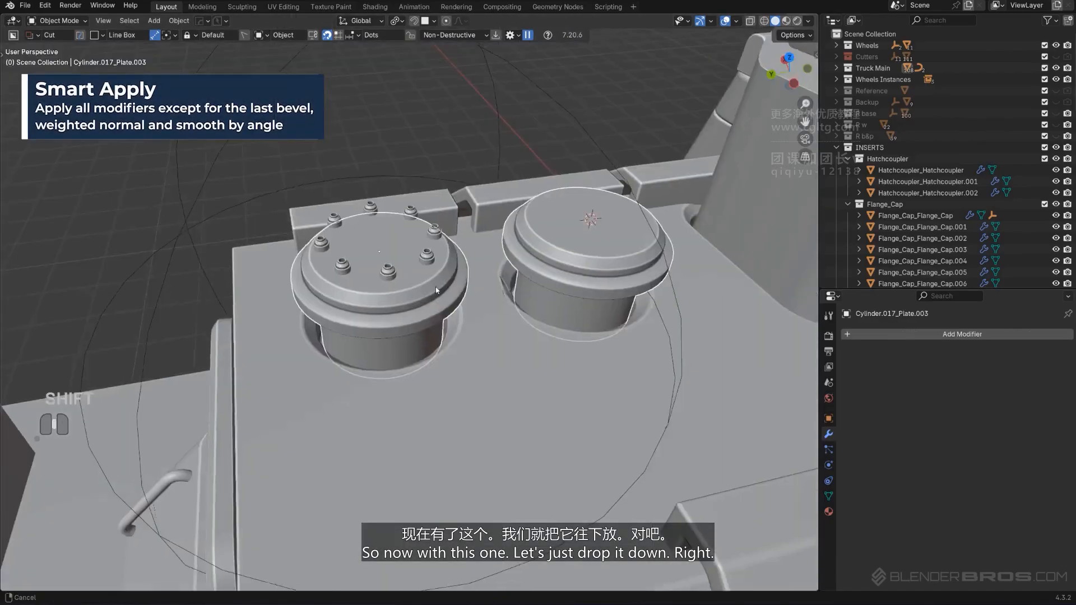
Lower the bolt ring about 0.04 m along Z so the bolts sit on the cap surface.
{"action": "middle_click_drag", "start_coordinate": [407, 284], "coordinate": [405, 233]}
{"action": "left_click", "coordinate": [407, 261]}
{"action": "middle_click_drag", "start_coordinate": [406, 233], "coordinate": [446, 267], "text": "shift"}
{"action": "key", "text": "g"}
{"action": "key", "text": "z"}
{"action": "left_click", "coordinate": [409, 329]}
Array the bolt ring along Y with Array V2, using a count of 2 to place the copy on the neighbouring cap.
{"action": "scroll", "coordinate": [442, 306], "scroll_direction": "down", "scroll_amount": 3}
{"action": "key", "text": "alt+KP_5"}
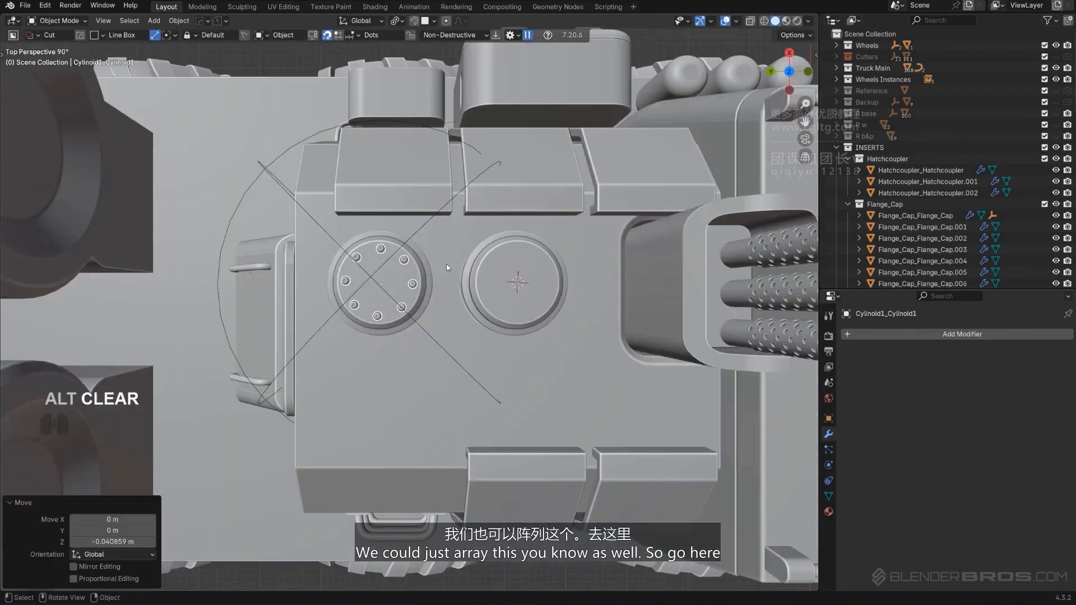
{"action": "key", "text": "KP_5"}
{"action": "scroll", "coordinate": [429, 270], "scroll_direction": "up", "scroll_amount": 2}
{"action": "key", "text": "q"}
{"action": "mouse_move", "coordinate": [456, 267]}
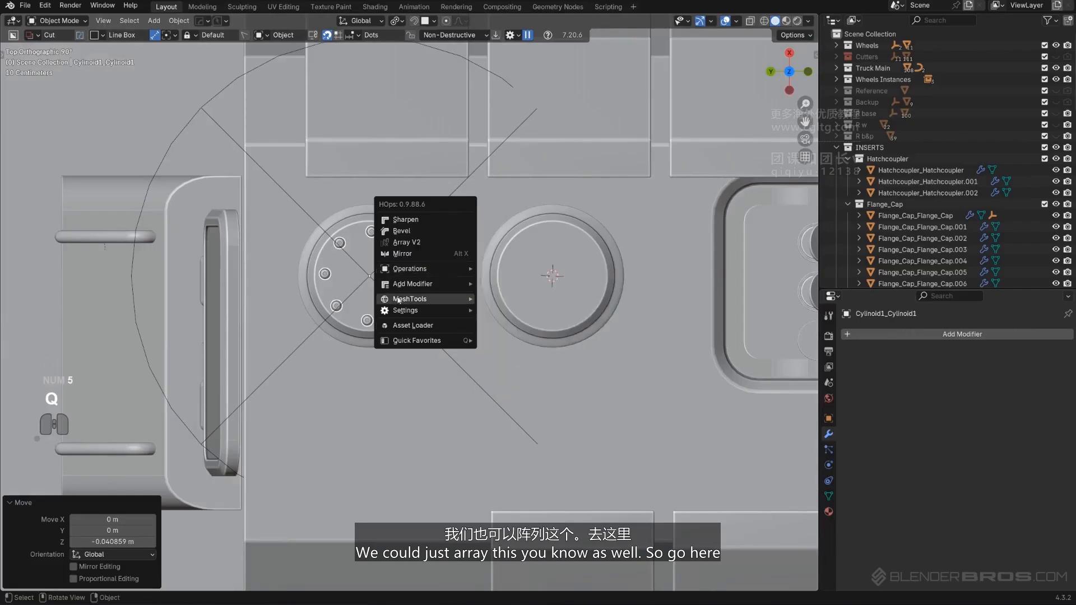
{"action": "mouse_move", "coordinate": [409, 286]}
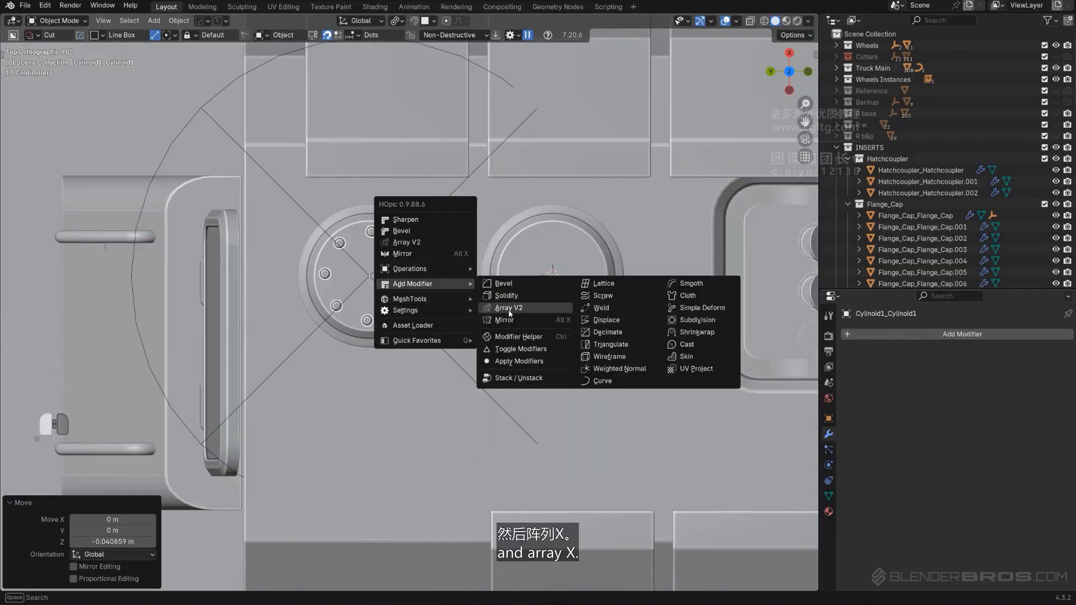
{"action": "left_click", "coordinate": [509, 309]}
{"action": "key", "text": "x"}
{"action": "key", "text": "shift"}
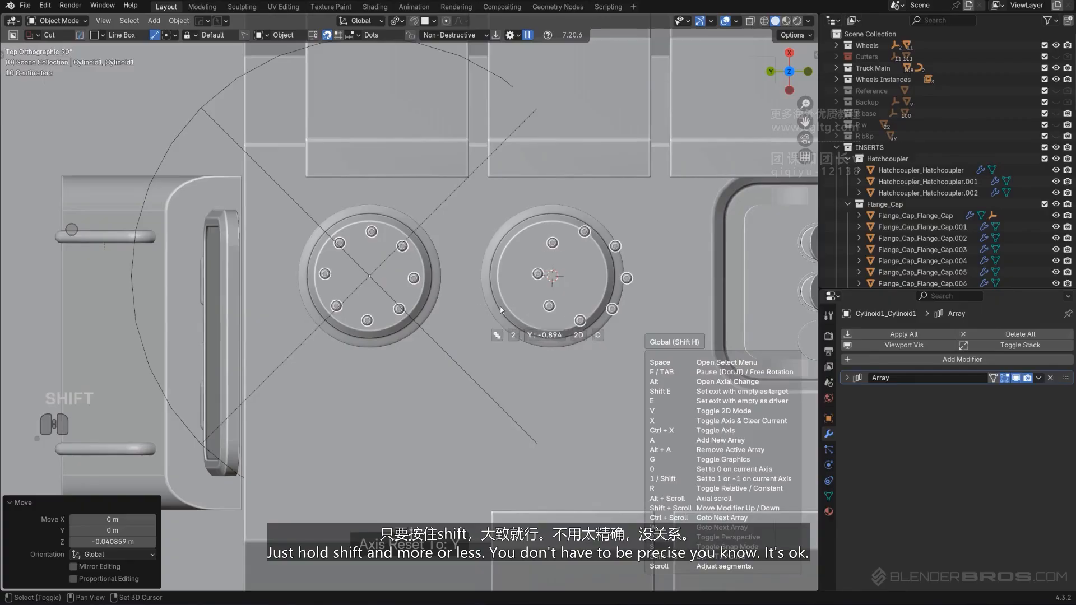
{"action": "left_click", "coordinate": [557, 309]}
Show the Cutters collection and move the radial empty above the two caps into it.
{"action": "key", "text": "shift+2"}
{"action": "scroll", "coordinate": [527, 295], "scroll_direction": "down", "scroll_amount": 4}
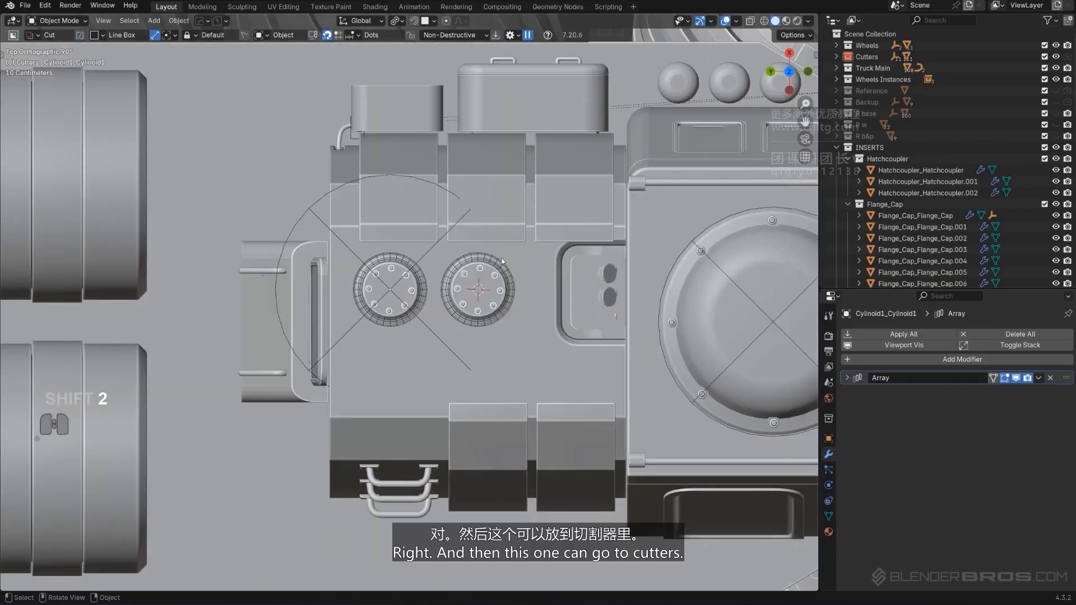
{"action": "left_click", "coordinate": [512, 281]}
{"action": "middle_click_drag", "start_coordinate": [512, 282], "coordinate": [495, 194]}
{"action": "key", "text": "KP_5"}
{"action": "left_click", "coordinate": [429, 217]}
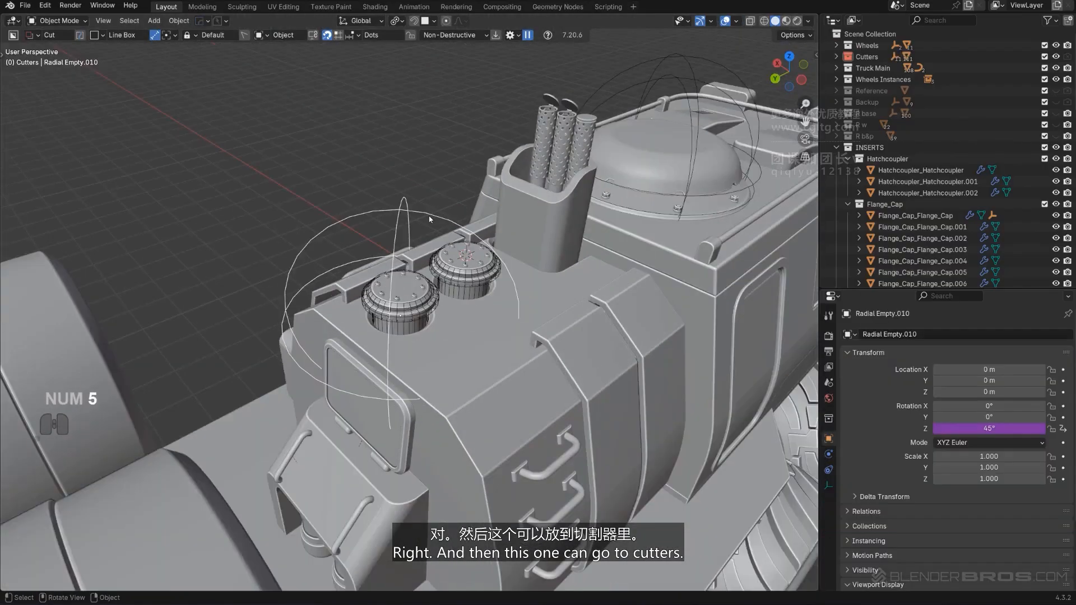
{"action": "key", "text": "m"}
{"action": "left_click", "coordinate": [404, 253]}
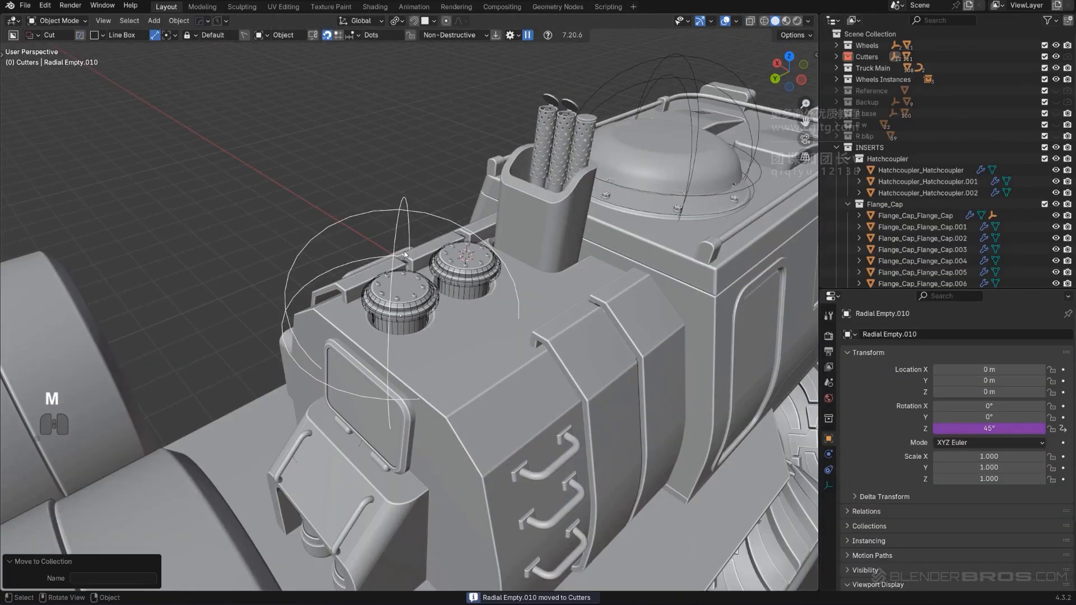
Move the two radial empties around the roof dome into the Cutters collection and hide that collection.
{"action": "left_click", "coordinate": [670, 89]}
{"action": "left_click", "coordinate": [688, 60], "text": "shift"}
{"action": "key", "text": "x"}
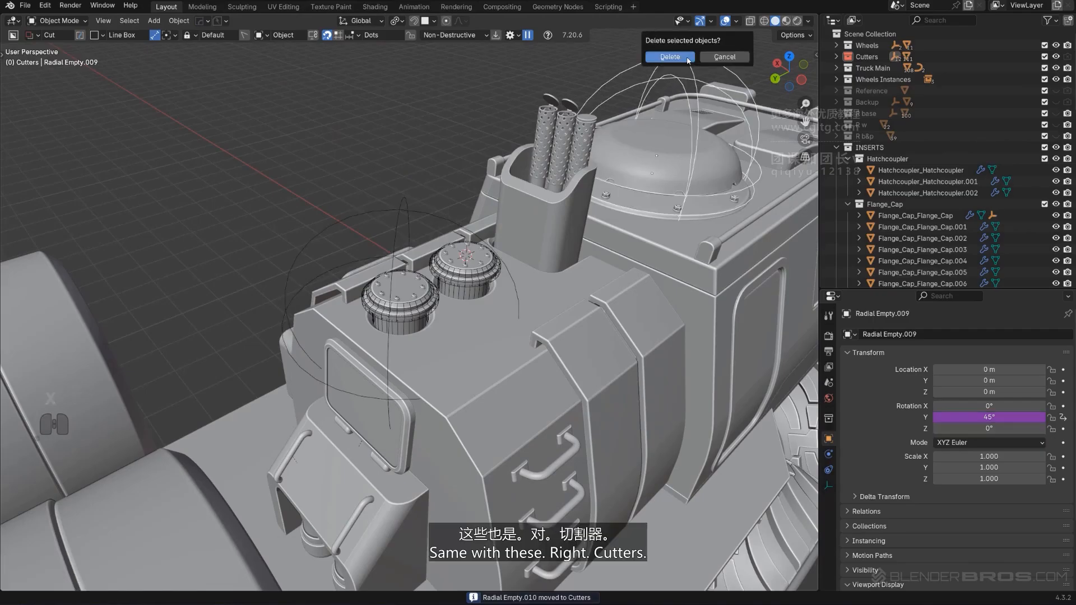
{"action": "key", "text": "m"}
{"action": "left_click", "coordinate": [516, 142]}
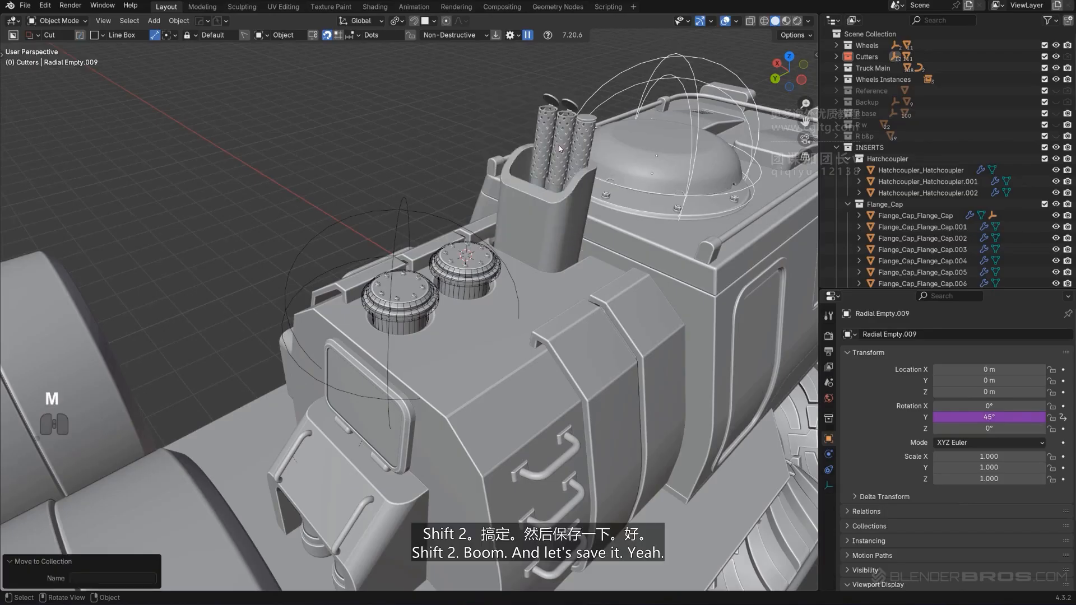
{"action": "key", "text": "shift+2"}
Save the truck project with HardOps PowerSave.
{"action": "scroll", "coordinate": [486, 180], "scroll_direction": "down", "scroll_amount": 5}
{"action": "middle_click_drag", "start_coordinate": [486, 179], "coordinate": [523, 190]}
{"action": "scroll", "coordinate": [523, 190], "scroll_direction": "up", "scroll_amount": 1}
{"action": "middle_click_drag", "start_coordinate": [246, 79], "coordinate": [288, 51]}
{"action": "left_click", "coordinate": [221, 22]}
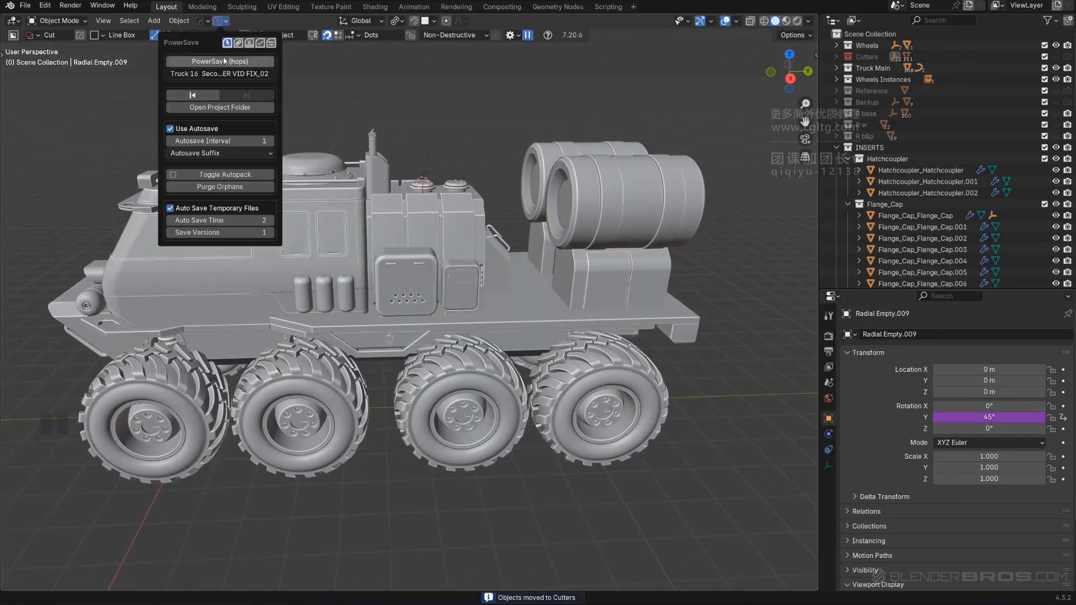
{"action": "left_click", "coordinate": [223, 59]}
Clear the parent of the large rounded side box beside the three canisters while keeping its transformation.
{"action": "middle_click_drag", "start_coordinate": [407, 106], "coordinate": [463, 134]}
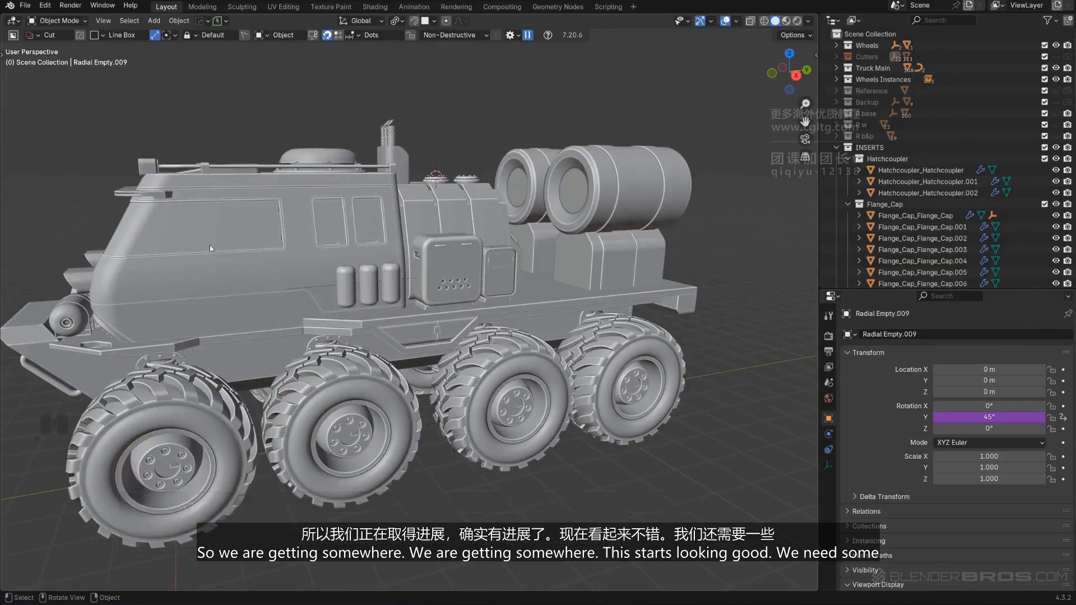
{"action": "scroll", "coordinate": [365, 233], "scroll_direction": "up", "scroll_amount": 2}
{"action": "middle_click_drag", "start_coordinate": [246, 258], "coordinate": [418, 240], "text": "shift"}
{"action": "scroll", "coordinate": [418, 240], "scroll_direction": "up", "scroll_amount": 2}
{"action": "middle_click_drag", "start_coordinate": [476, 196], "coordinate": [477, 219], "text": "shift"}
{"action": "left_click", "coordinate": [488, 207]}
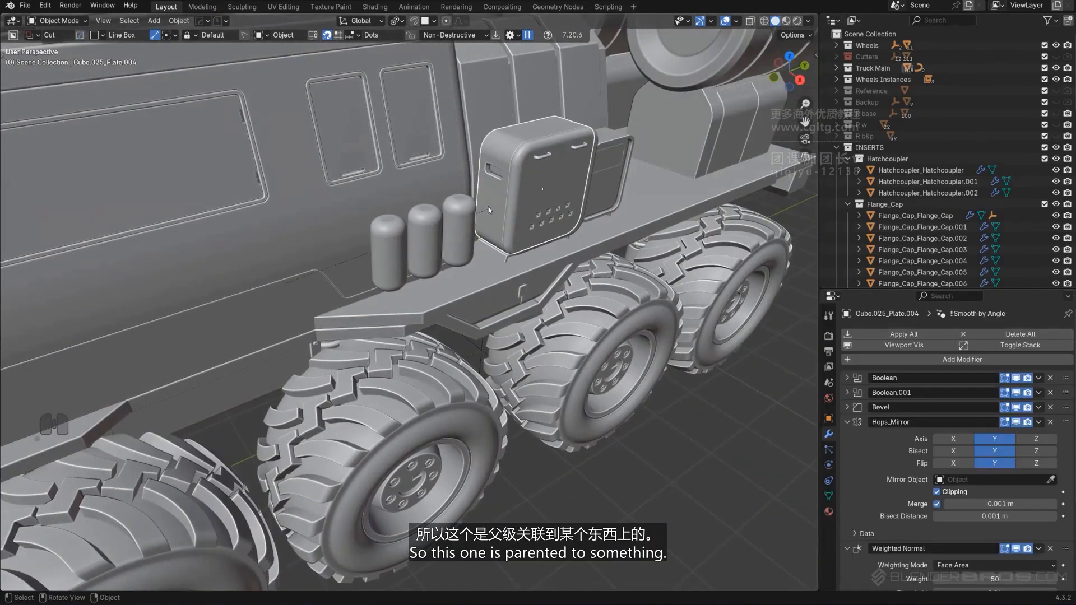
{"action": "key", "text": "alt+p"}
{"action": "left_click", "coordinate": [518, 235]}
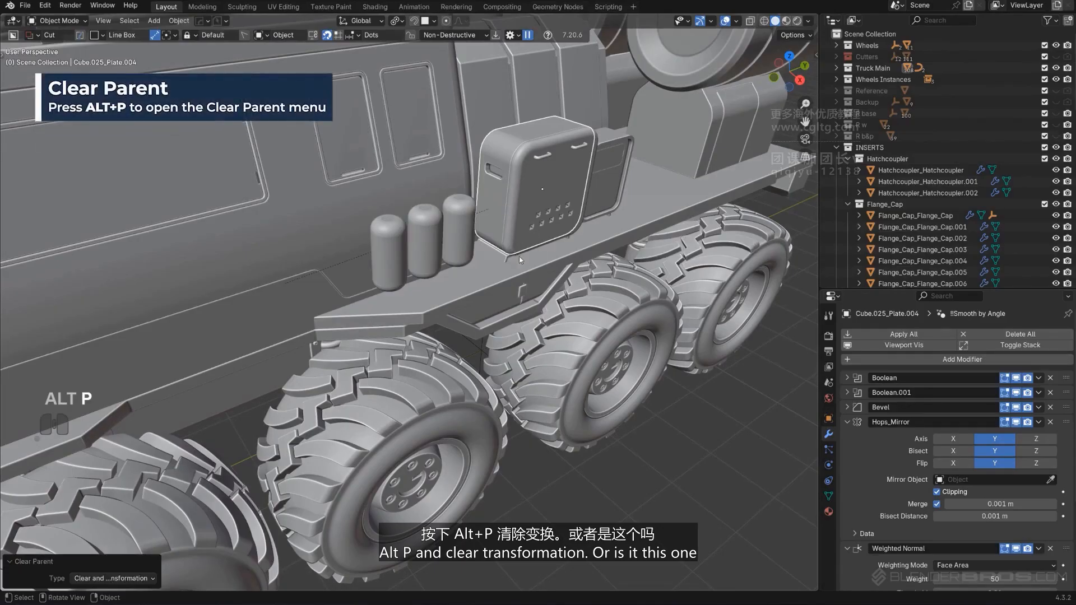
Clear the parents of the side box's front panel and the adjacent smaller box's parts, keeping their transformations.
{"action": "left_click", "coordinate": [533, 190]}
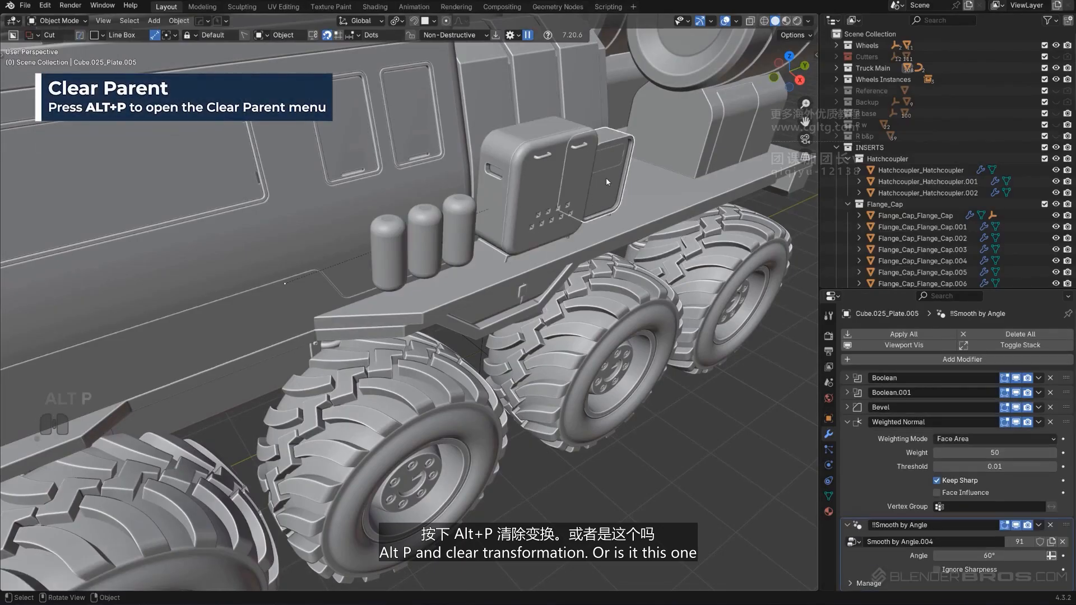
{"action": "left_click", "coordinate": [573, 163], "text": "shift"}
{"action": "left_click", "coordinate": [612, 143], "text": "shift"}
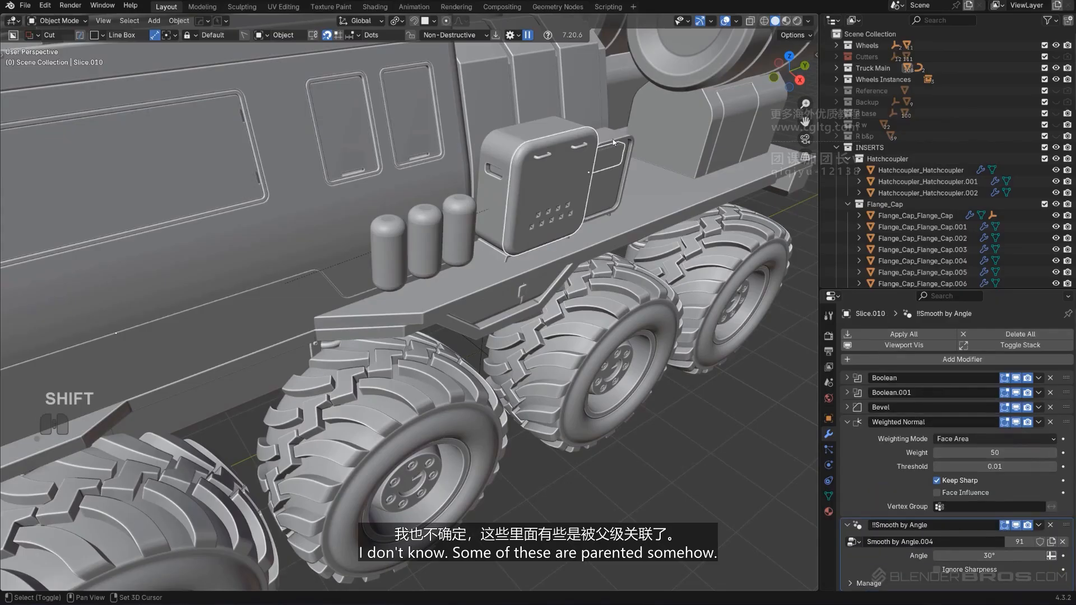
{"action": "key", "text": "alt+p"}
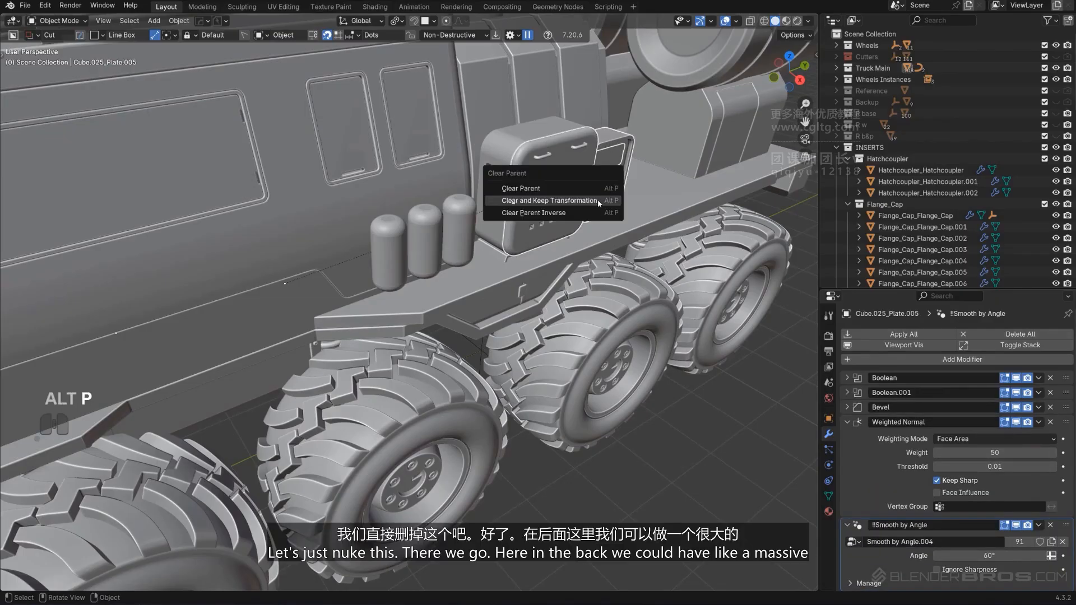
{"action": "left_click", "coordinate": [598, 201]}
Examine the rear deck between the engine housing and the barrel supports from perspective and side views.
{"action": "scroll", "coordinate": [595, 245], "scroll_direction": "down", "scroll_amount": 3}
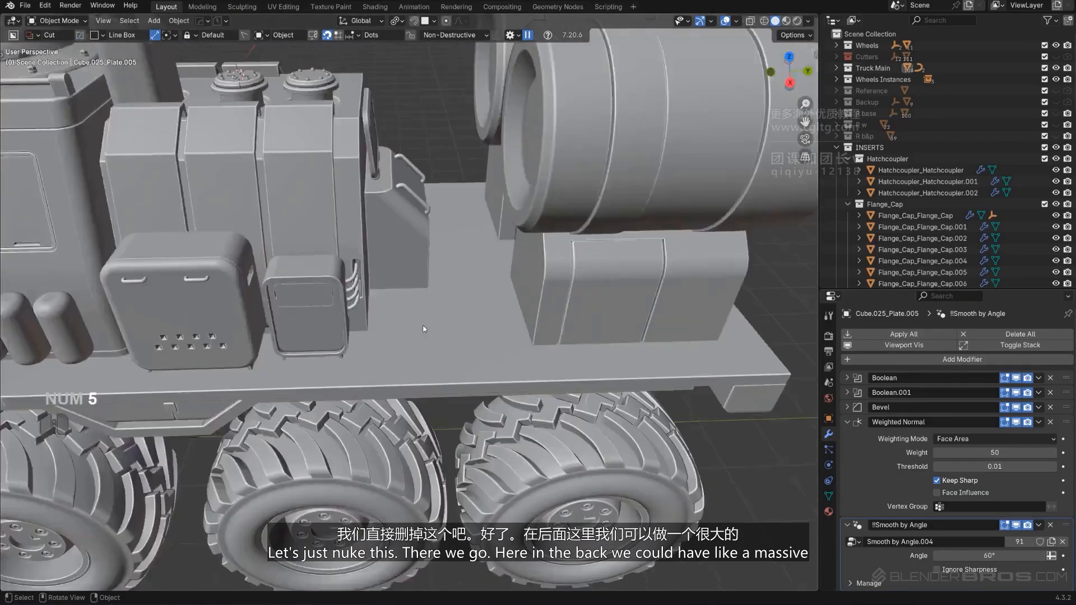
{"action": "scroll", "coordinate": [425, 321], "scroll_direction": "down", "scroll_amount": 2}
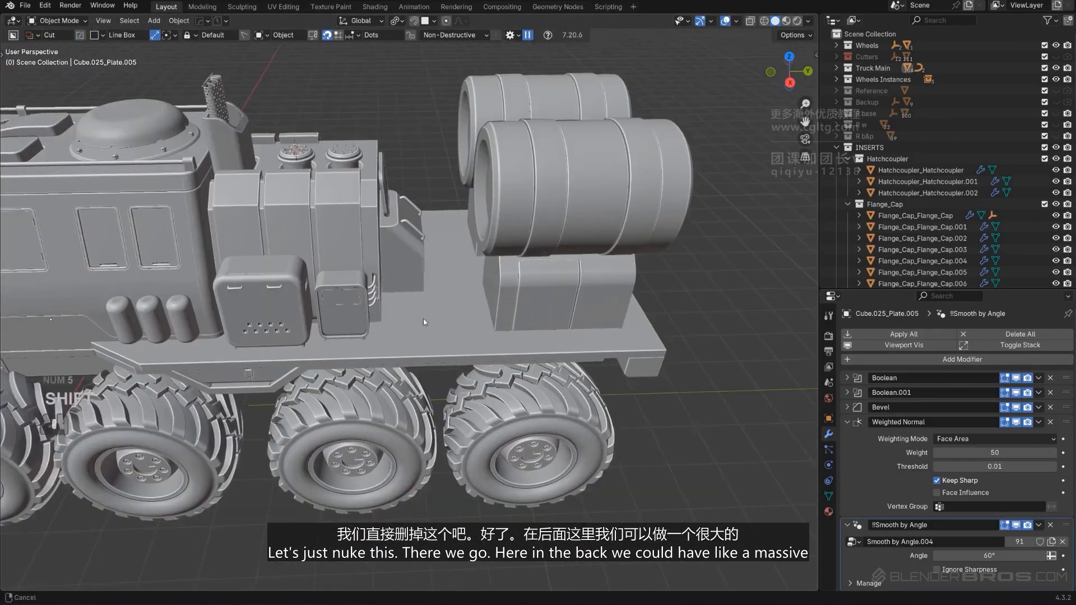
{"action": "scroll", "coordinate": [426, 319], "scroll_direction": "up", "scroll_amount": 2}
{"action": "scroll", "coordinate": [434, 330], "scroll_direction": "down", "scroll_amount": 2}
{"action": "scroll", "coordinate": [442, 325], "scroll_direction": "down", "scroll_amount": 2}
{"action": "left_click", "coordinate": [445, 313]}
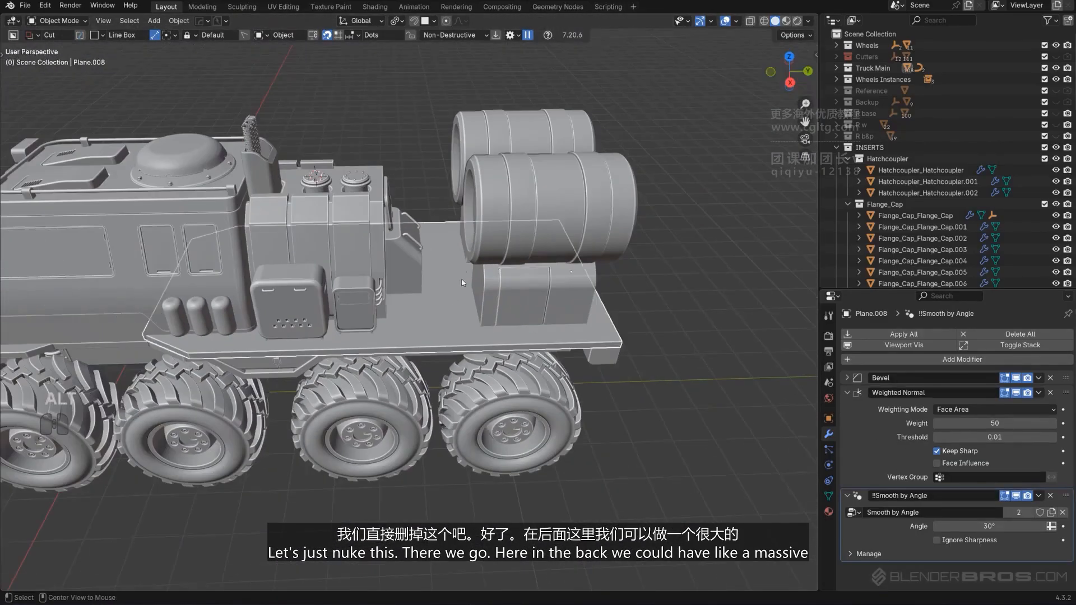
{"action": "key", "text": "KP_7"}
{"action": "middle_click_drag", "start_coordinate": [438, 299], "coordinate": [432, 247], "text": "alt"}
{"action": "scroll", "coordinate": [433, 250], "scroll_direction": "up", "scroll_amount": 3}
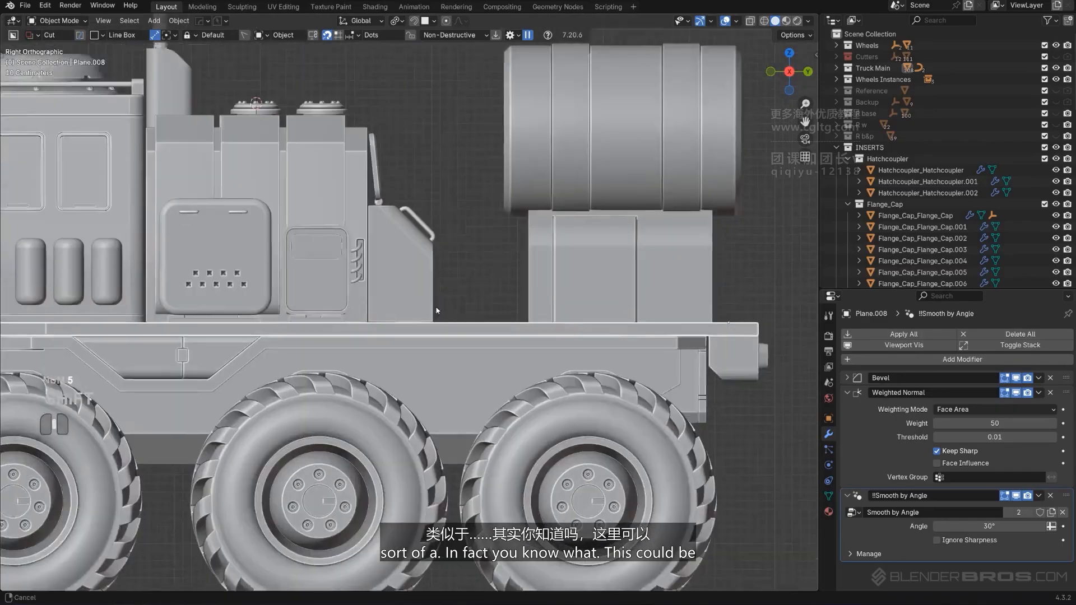
Examine the terminal box behind the engine and the open walkway area leading to the barrel supports from several angles.
{"action": "middle_click_drag", "start_coordinate": [437, 310], "coordinate": [381, 339]}
{"action": "key", "text": "KP_5"}
{"action": "middle_click_drag", "start_coordinate": [362, 281], "coordinate": [379, 292]}
{"action": "left_click", "coordinate": [392, 334]}
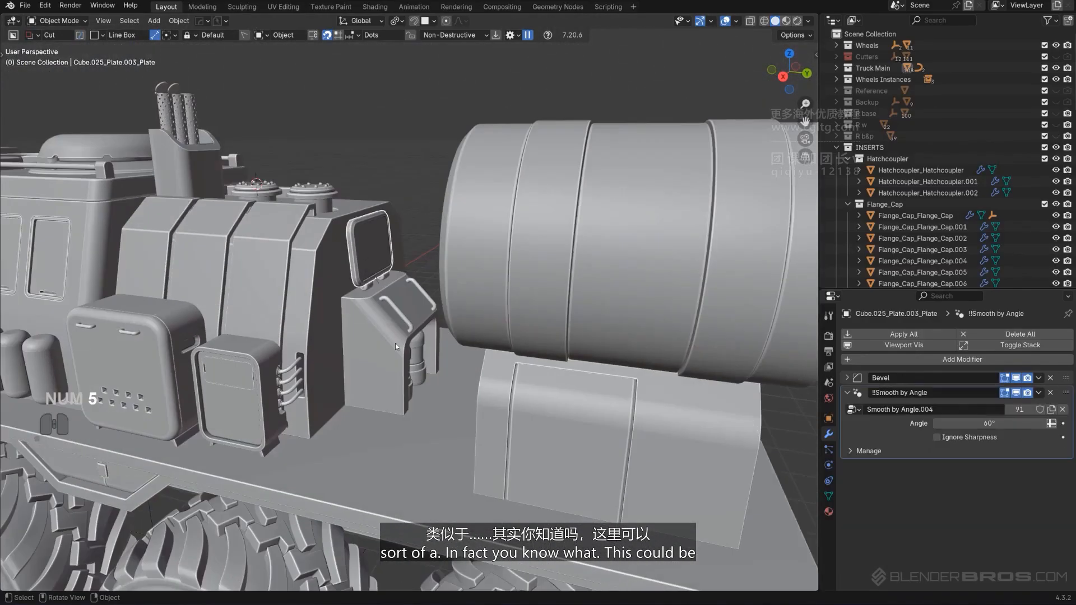
{"action": "left_click", "coordinate": [396, 343], "text": "shift"}
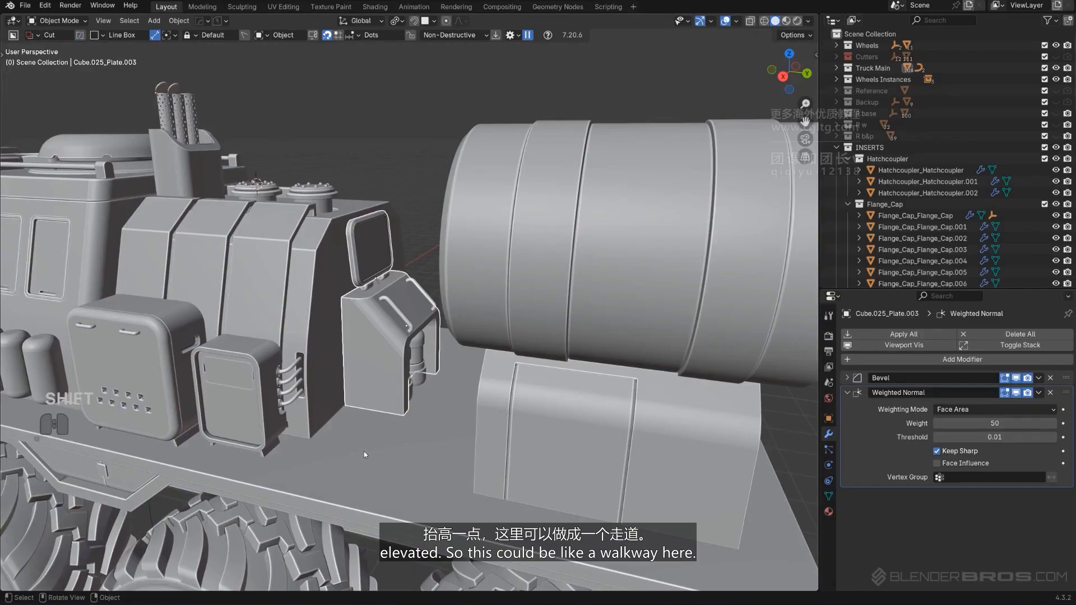
{"action": "scroll", "coordinate": [466, 373], "scroll_direction": "down", "scroll_amount": 3}
{"action": "middle_click_drag", "start_coordinate": [466, 373], "coordinate": [481, 343]}
{"action": "middle_click_drag", "start_coordinate": [442, 419], "coordinate": [439, 353], "text": "shift"}
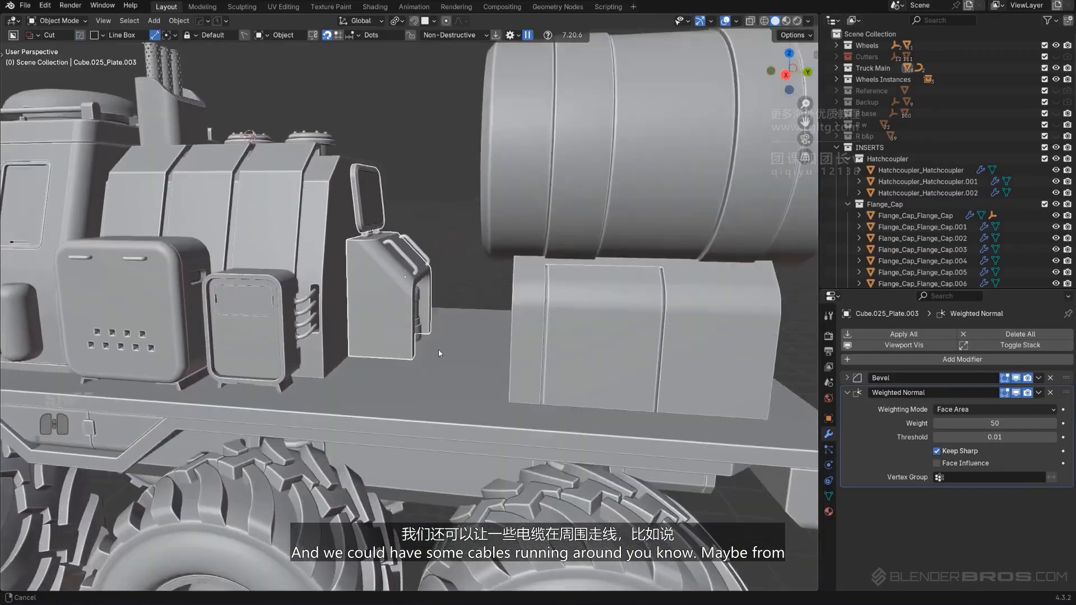
{"action": "scroll", "coordinate": [439, 353], "scroll_direction": "down", "scroll_amount": 3}
{"action": "middle_click_drag", "start_coordinate": [404, 306], "coordinate": [441, 334]}
{"action": "scroll", "coordinate": [400, 325], "scroll_direction": "up", "scroll_amount": 3}
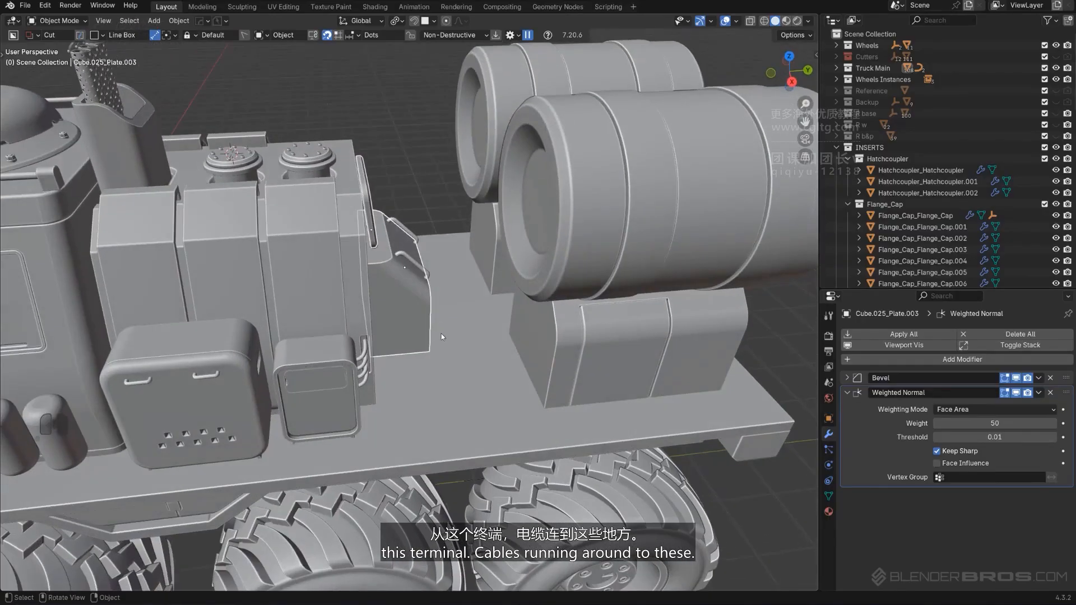
{"action": "middle_click_drag", "start_coordinate": [533, 346], "coordinate": [537, 302]}
{"action": "left_click", "coordinate": [543, 339]}
{"action": "key", "text": "Tab"}
{"action": "left_click", "coordinate": [559, 304]}
{"action": "mouse_move", "coordinate": [640, 331]}
{"action": "middle_mouse_down"}
{"action": "mouse_move", "coordinate": [594, 298]}
{"action": "mouse_move", "coordinate": [581, 305]}
{"action": "middle_mouse_up"}
{"action": "key", "text": "Tab"}
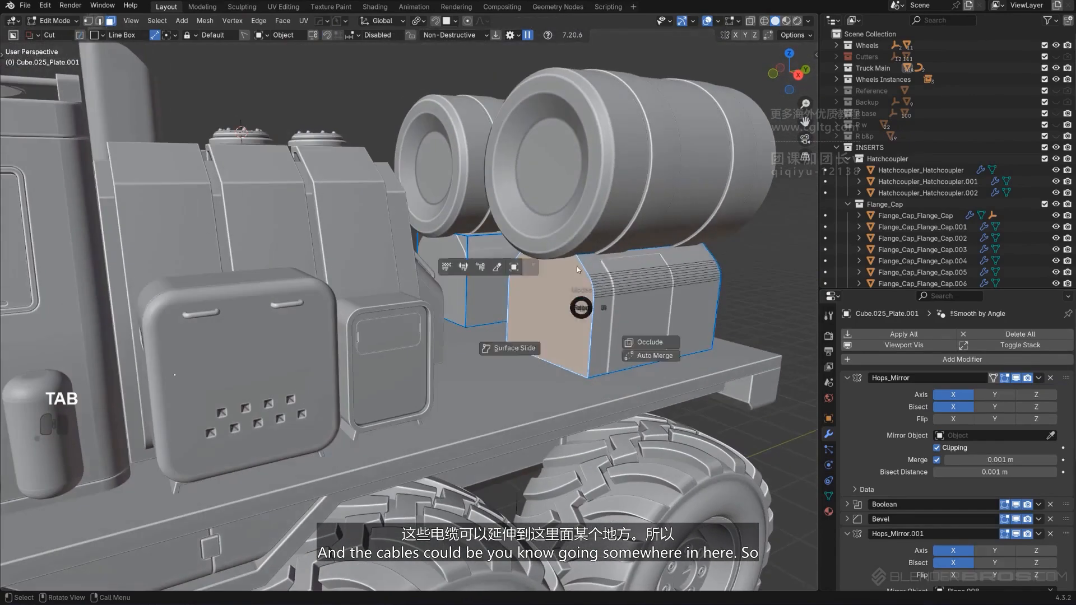
{"action": "left_click_drag", "start_coordinate": [532, 290], "coordinate": [554, 368]}
{"action": "right_click", "coordinate": [554, 366]}
Turn off line mode so BoxCutter draws with the plain Box shape, and save the preferences.
{"action": "key", "text": "d"}
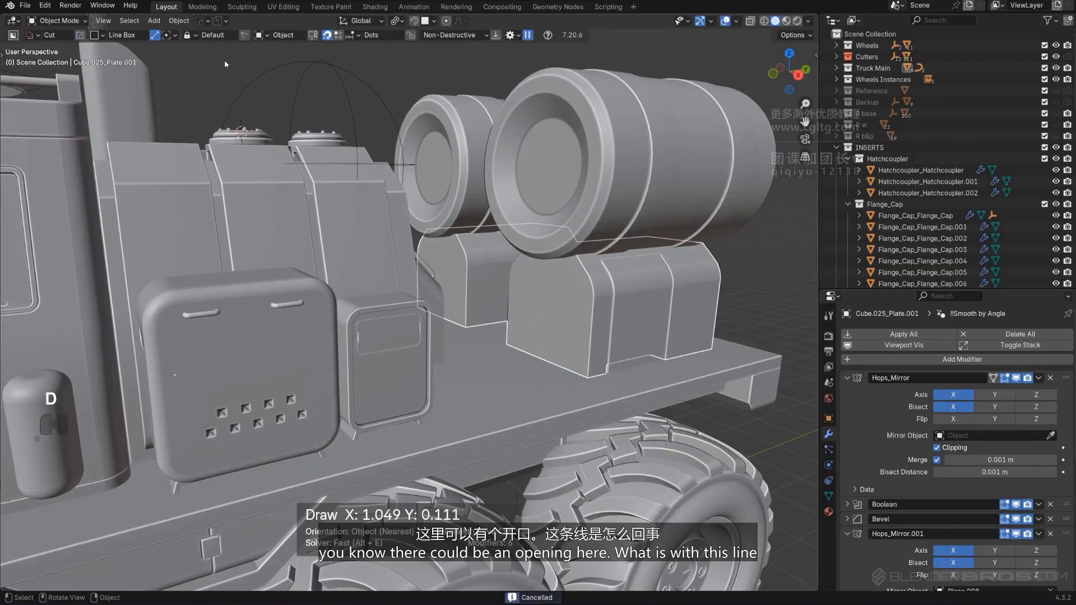
{"action": "left_click", "coordinate": [154, 35]}
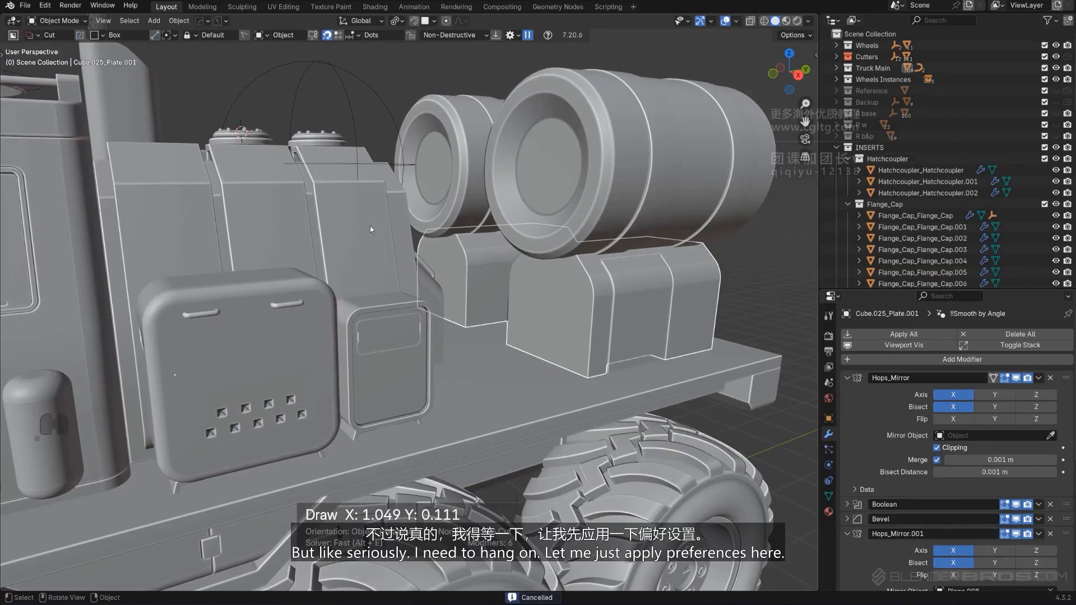
{"action": "left_click", "coordinate": [45, 5]}
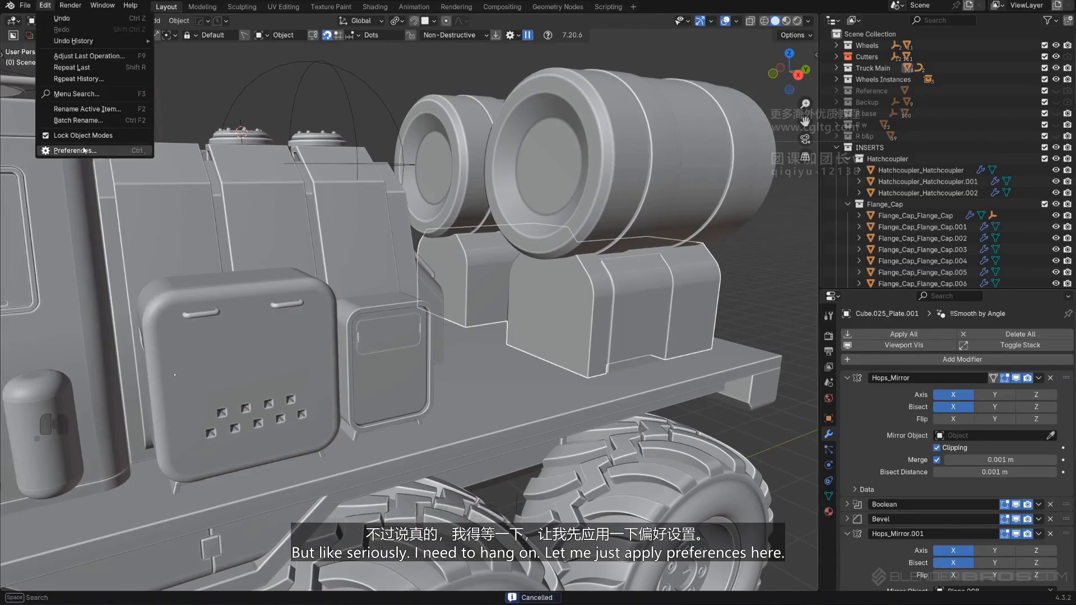
{"action": "left_click", "coordinate": [62, 150]}
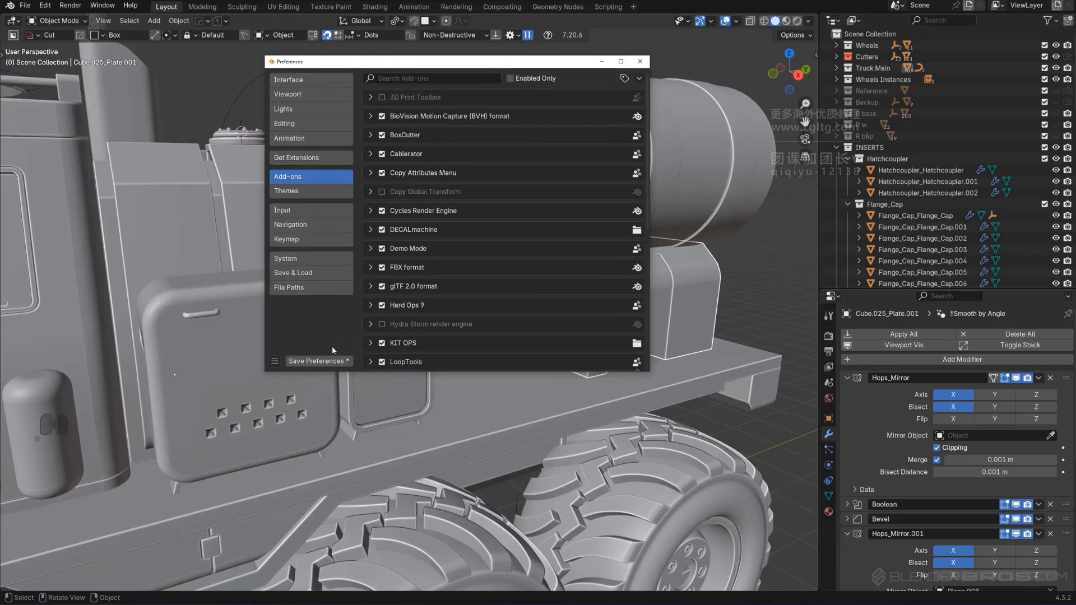
{"action": "left_click", "coordinate": [332, 360]}
{"action": "left_click", "coordinate": [639, 61]}
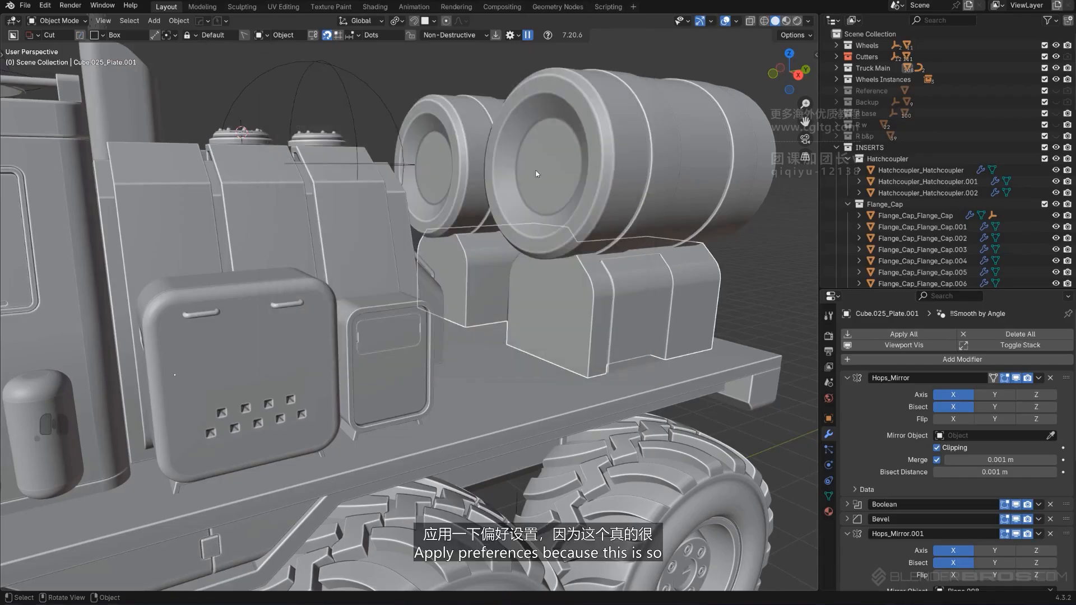
Try to cut a beveled rectangular opening into the front face of the barrel support.
{"action": "key", "text": "d"}
{"action": "left_click", "coordinate": [555, 296]}
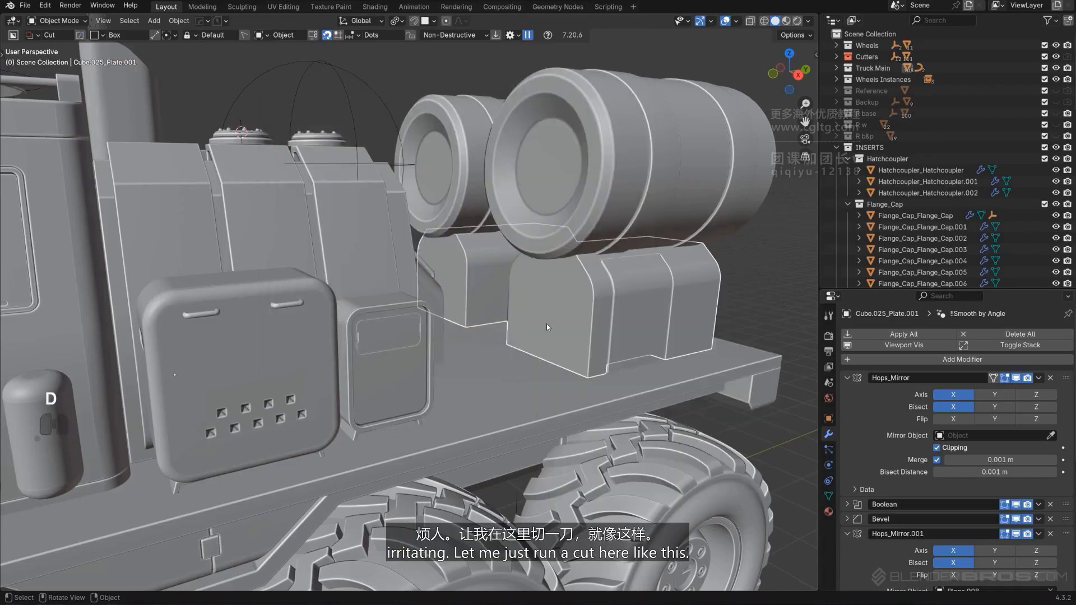
{"action": "left_click_drag", "start_coordinate": [529, 284], "coordinate": [567, 378]}
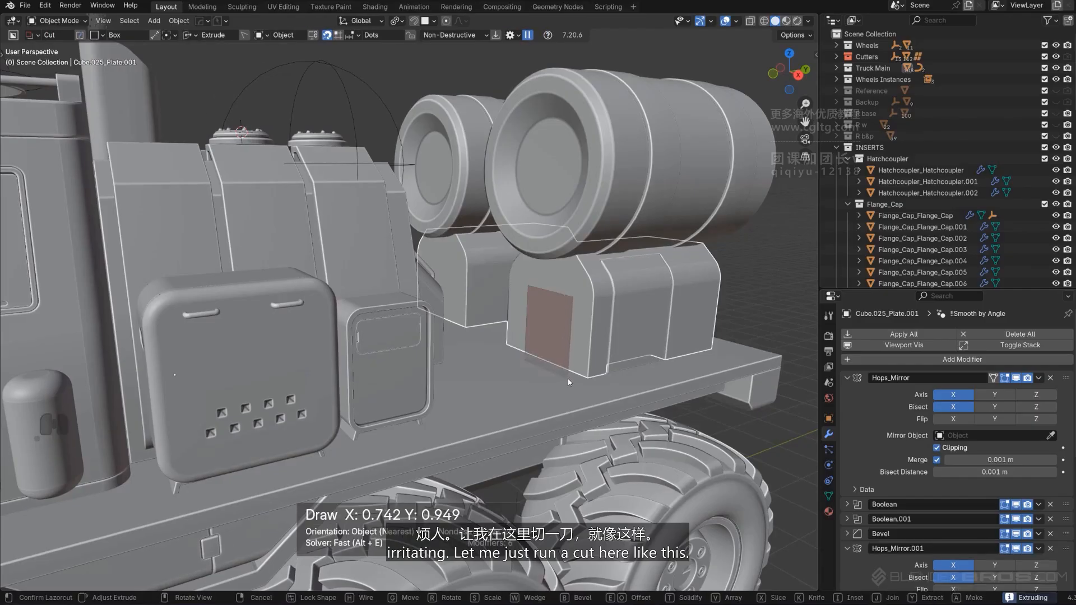
{"action": "key", "text": "b"}
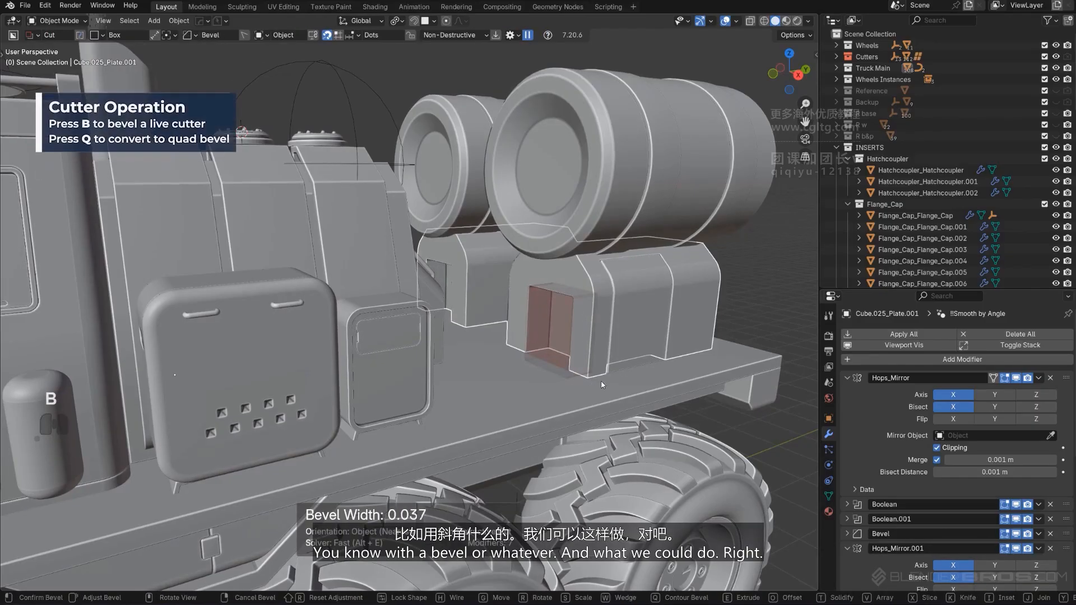
{"action": "left_click", "coordinate": [665, 391]}
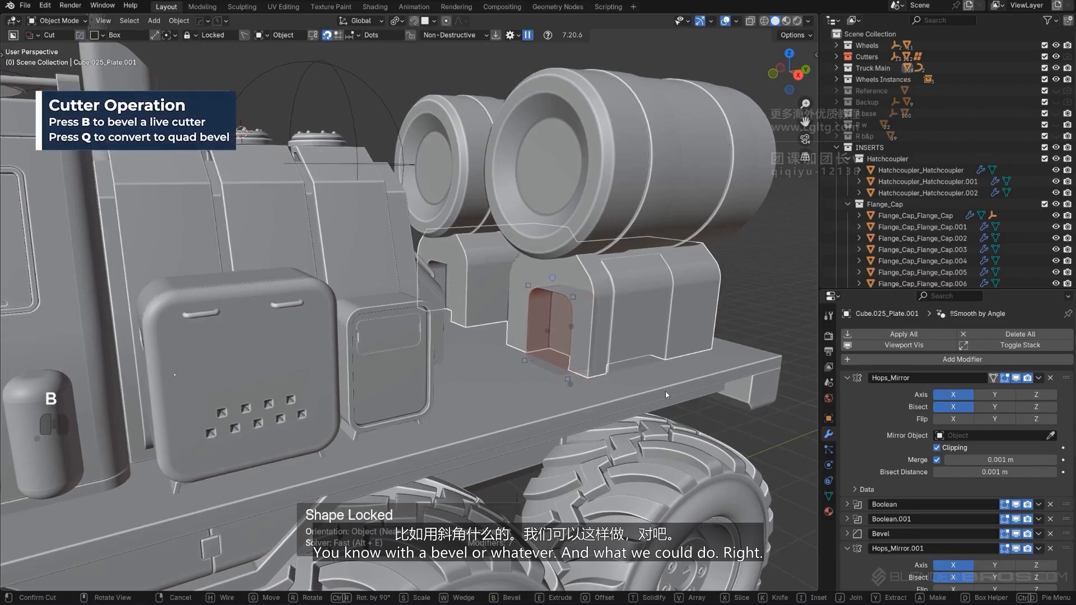
{"action": "left_click", "coordinate": [667, 390]}
{"action": "scroll", "coordinate": [665, 367], "scroll_direction": "down", "scroll_amount": 3}
{"action": "middle_click_drag", "start_coordinate": [665, 367], "coordinate": [534, 315]}
{"action": "scroll", "coordinate": [558, 358], "scroll_direction": "up", "scroll_amount": 2}
{"action": "key", "text": "ctrl+z"}
Cut a low rectangular notch into the base of the barrel support from its front face, extruded about 0.42.
{"action": "scroll", "coordinate": [522, 374], "scroll_direction": "down", "scroll_amount": 3}
{"action": "scroll", "coordinate": [532, 367], "scroll_direction": "up", "scroll_amount": 5}
{"action": "left_click_drag", "start_coordinate": [533, 312], "coordinate": [632, 364]}
{"action": "left_click", "coordinate": [655, 404]}
{"action": "middle_click_drag", "start_coordinate": [655, 404], "coordinate": [555, 352]}
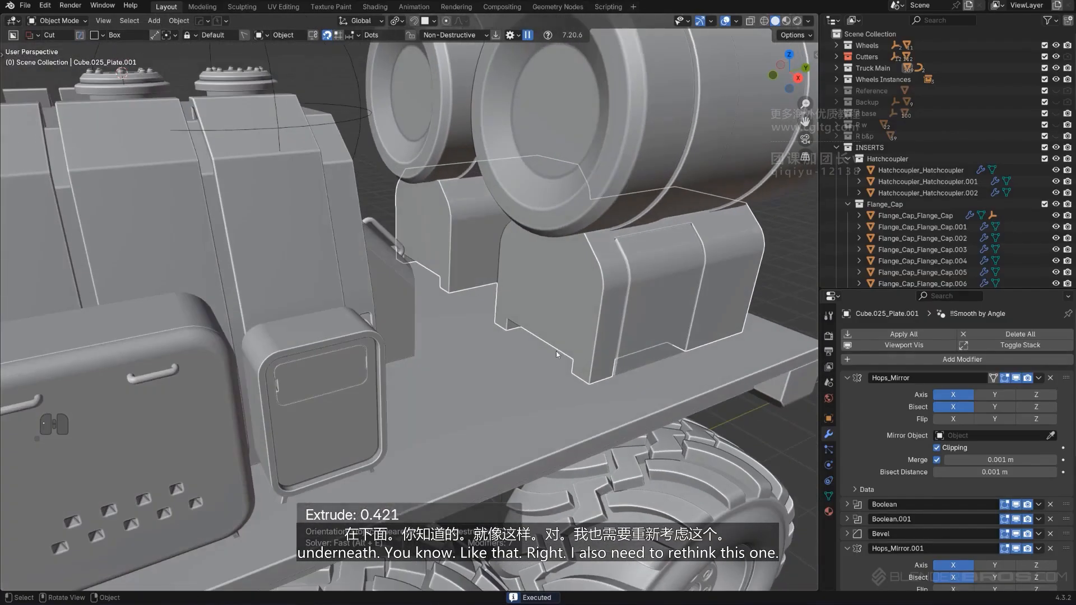
Select the raised panel on the barrel support's side and set the cutter shape to Circle in the right orthographic view.
{"action": "left_click", "coordinate": [777, 278]}
{"action": "scroll", "coordinate": [663, 321], "scroll_direction": "down", "scroll_amount": 2}
{"action": "middle_click_drag", "start_coordinate": [663, 322], "coordinate": [468, 327]}
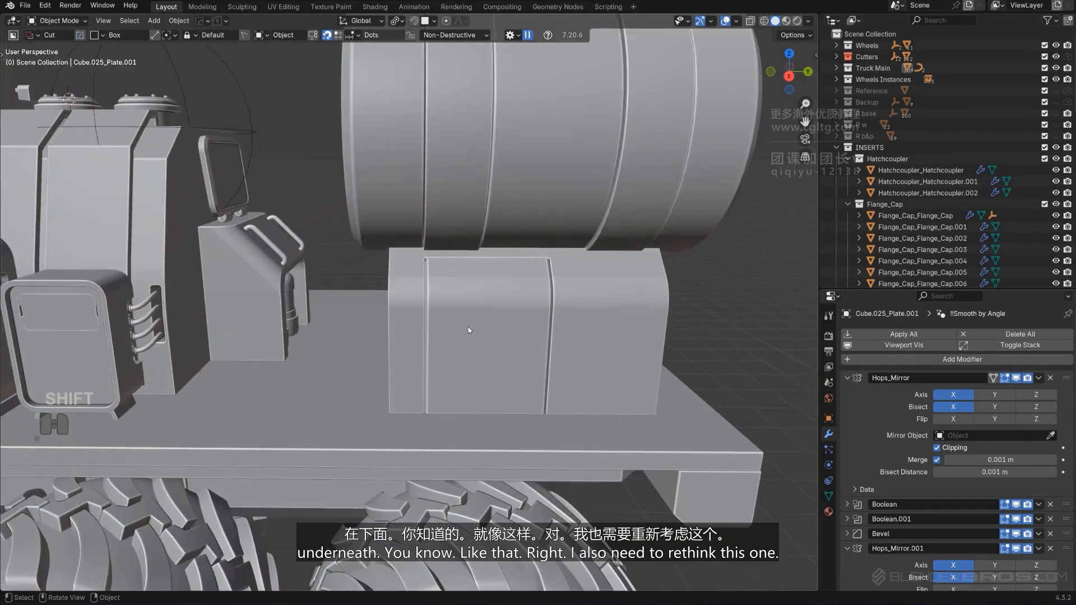
{"action": "left_click", "coordinate": [469, 327]}
{"action": "middle_click_drag", "start_coordinate": [532, 279], "coordinate": [449, 308], "text": "alt"}
{"action": "key", "text": "KP_5"}
{"action": "scroll", "coordinate": [530, 301], "scroll_direction": "up", "scroll_amount": 3}
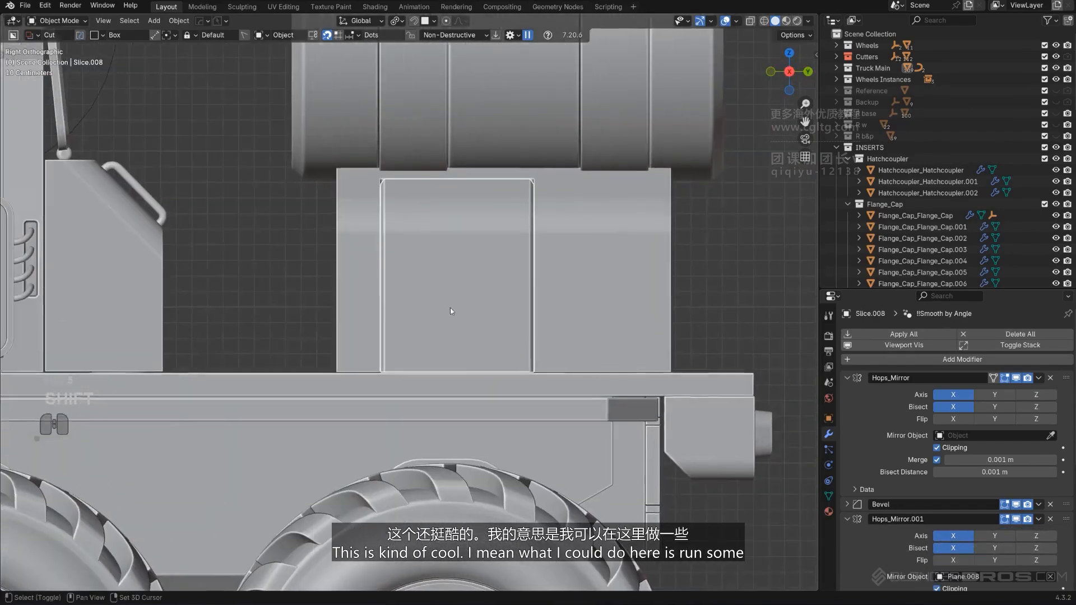
{"action": "scroll", "coordinate": [437, 294], "scroll_direction": "up", "scroll_amount": 2}
{"action": "key", "text": "d"}
{"action": "left_click", "coordinate": [426, 300]}
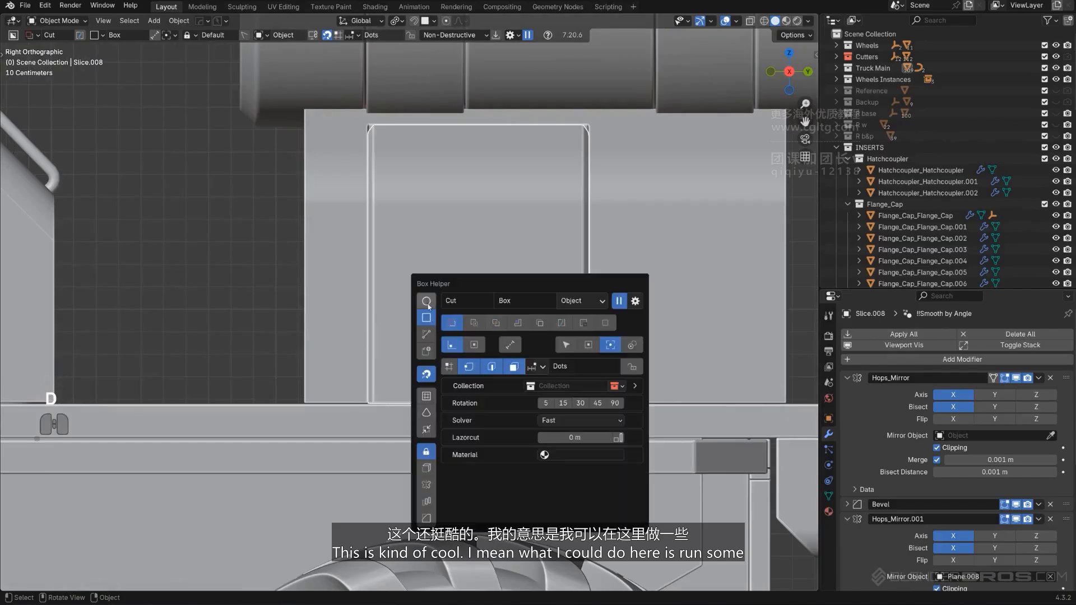
{"action": "mouse_move", "coordinate": [414, 310]}
{"action": "left_mouse_down"}
{"action": "mouse_move", "coordinate": [485, 316]}
{"action": "mouse_move", "coordinate": [472, 311]}
{"action": "left_mouse_up"}
{"action": "key", "text": "v"}
{"action": "scroll", "coordinate": [494, 323], "scroll_direction": "down", "scroll_amount": 7}
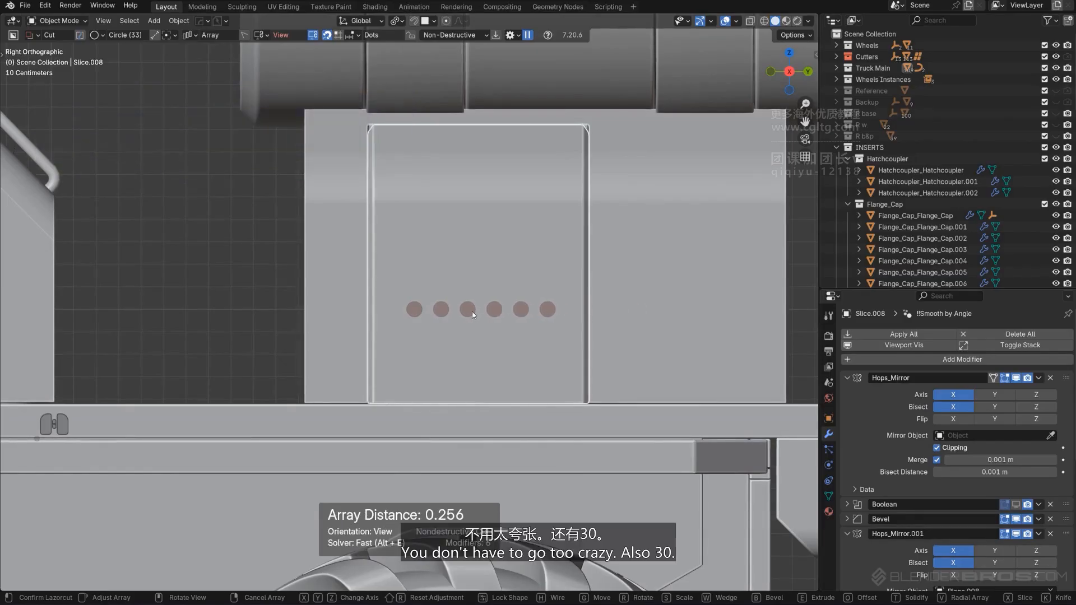
{"action": "scroll", "coordinate": [472, 311], "scroll_direction": "down", "scroll_amount": 4, "text": "shift"}
{"action": "scroll", "coordinate": [471, 311], "scroll_direction": "up", "scroll_amount": 3, "text": "shift"}
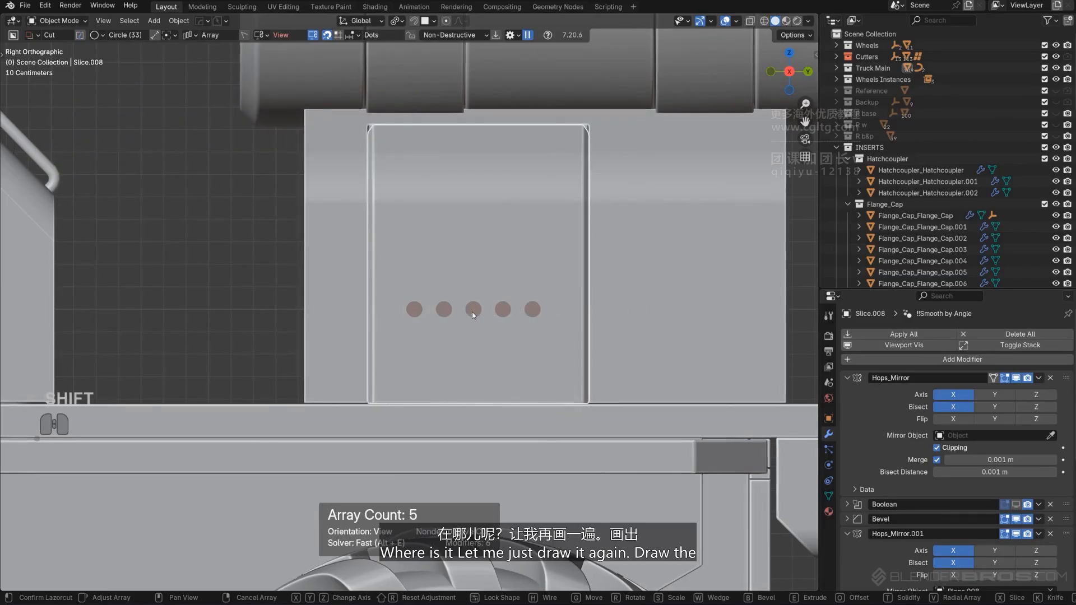
{"action": "scroll", "coordinate": [471, 312], "scroll_direction": "up", "scroll_amount": 2, "text": "shift"}
{"action": "key", "text": "Tab"}
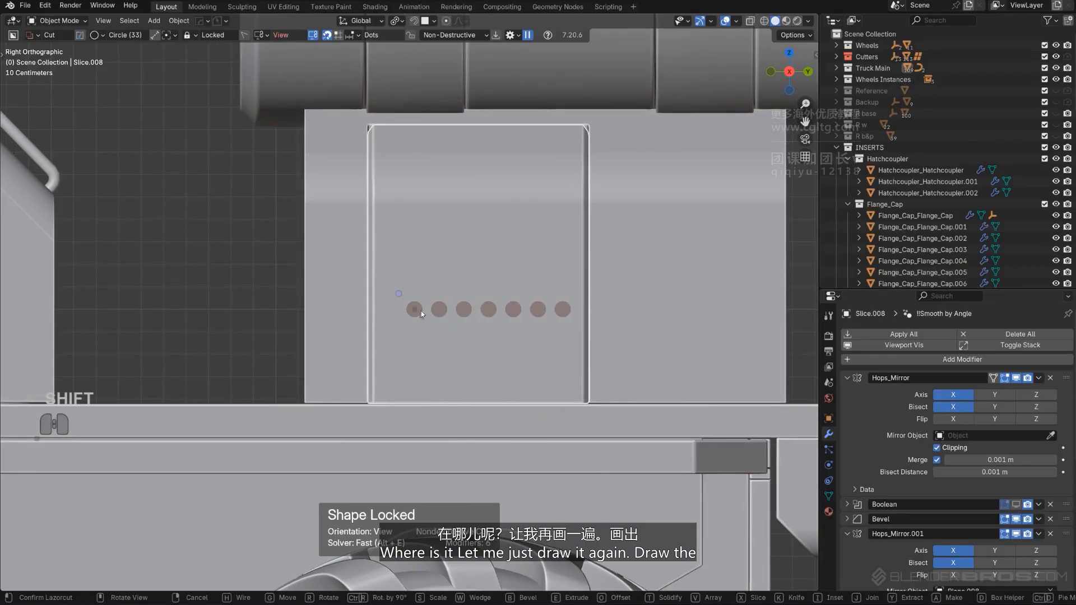
{"action": "left_click", "coordinate": [422, 311]}
Draw a small 16-vertex circular cutter about 0.06 in size on the panel's lower part and array it into a row of seven.
{"action": "left_click_drag", "start_coordinate": [416, 307], "coordinate": [425, 314]}
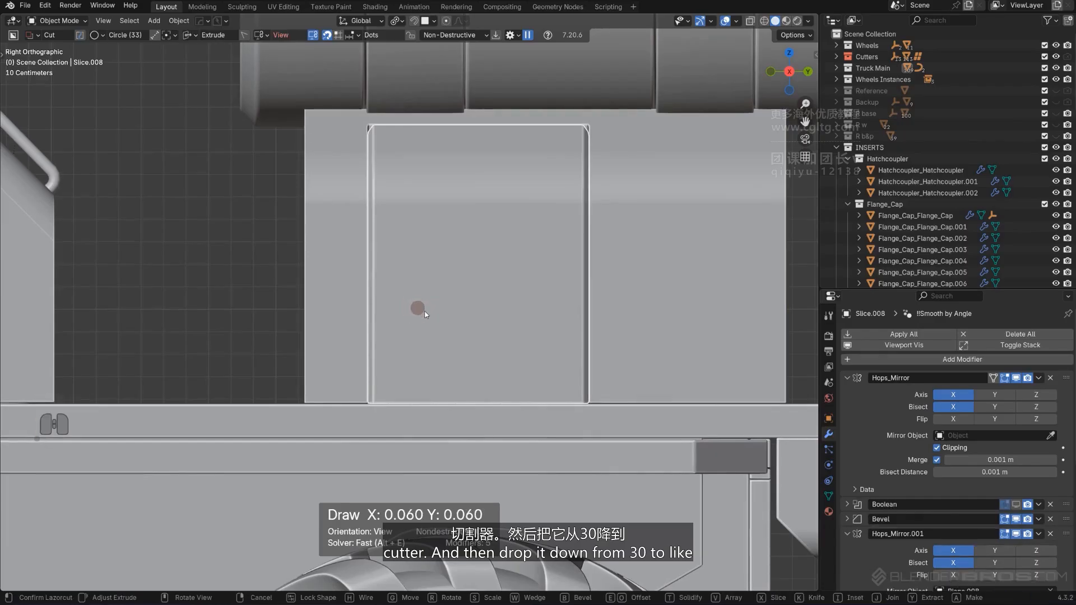
{"action": "scroll", "coordinate": [425, 314], "scroll_direction": "down", "scroll_amount": 3, "text": "shift"}
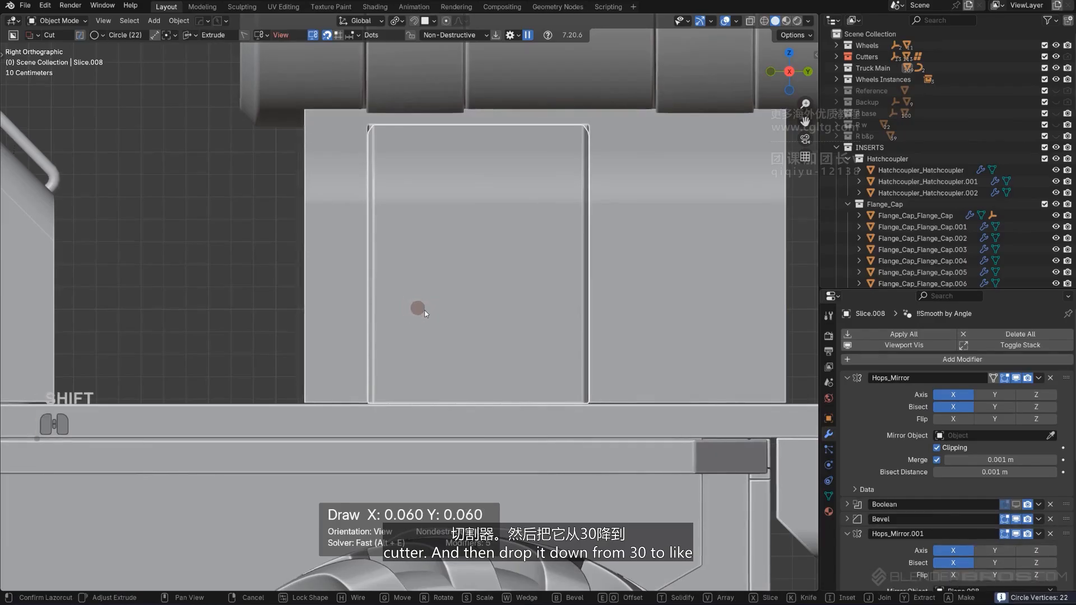
{"action": "scroll", "coordinate": [425, 313], "scroll_direction": "down", "scroll_amount": 3, "text": "shift"}
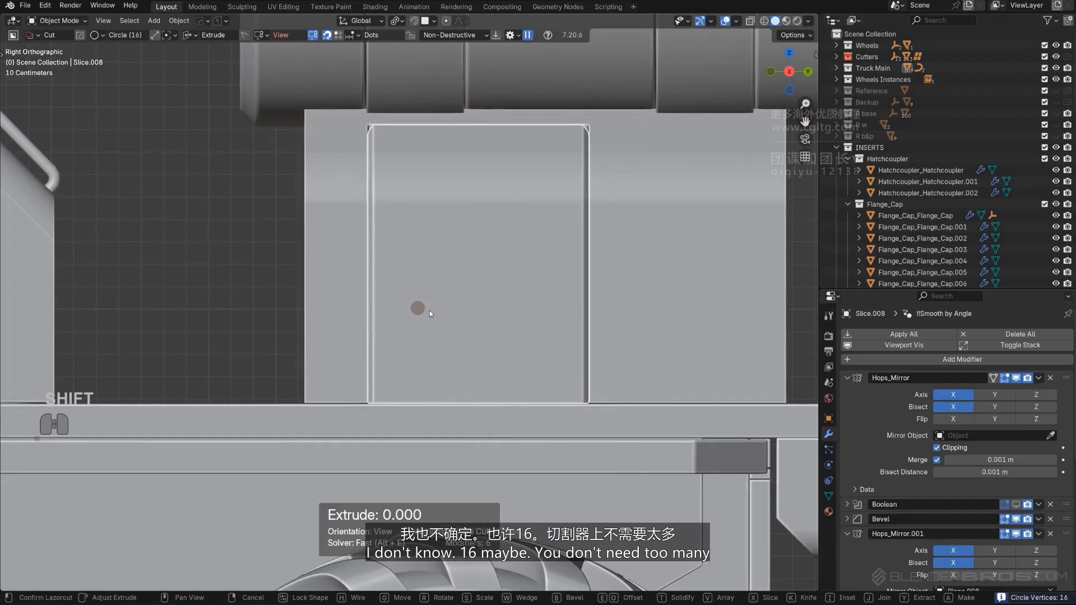
{"action": "key", "text": "v"}
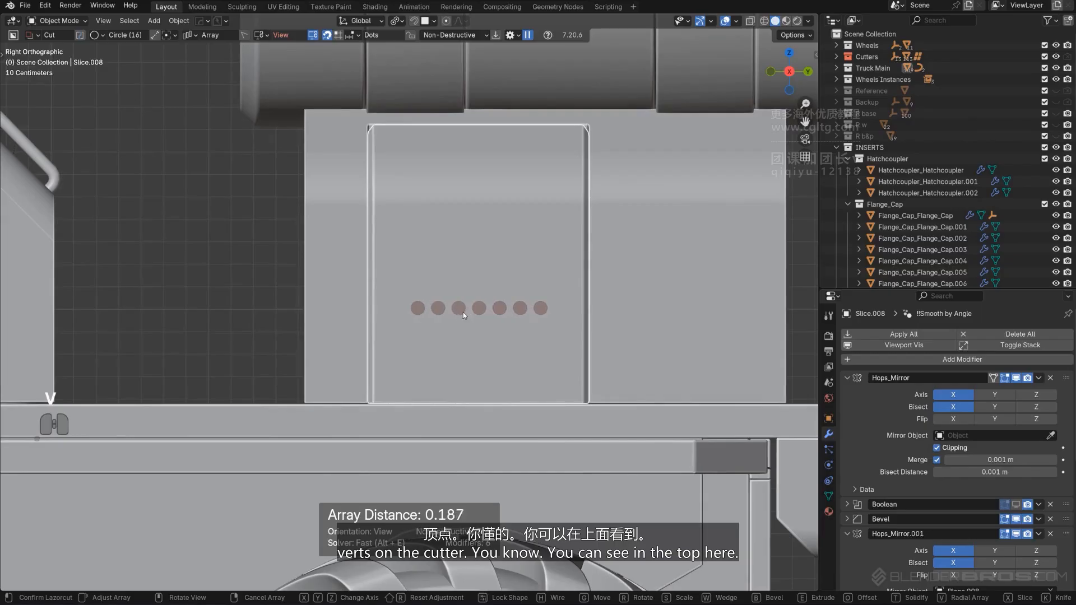
{"action": "key", "text": "Tab"}
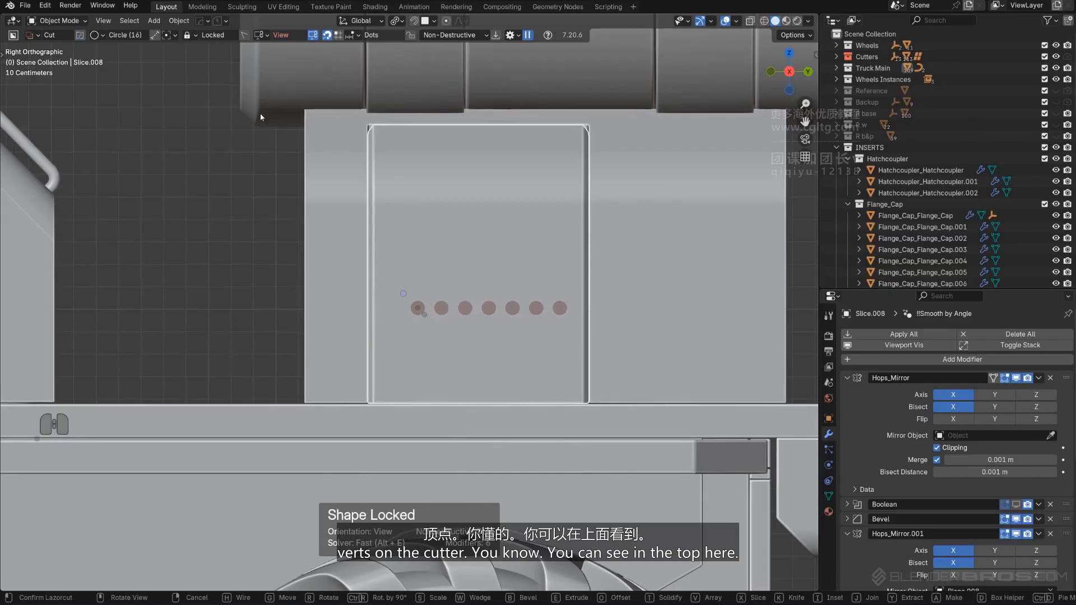
Move the row of circular cutters lower and cut it shallowly into the panel, retaining the cutter.
{"action": "scroll", "coordinate": [533, 313], "scroll_direction": "up", "scroll_amount": 1}
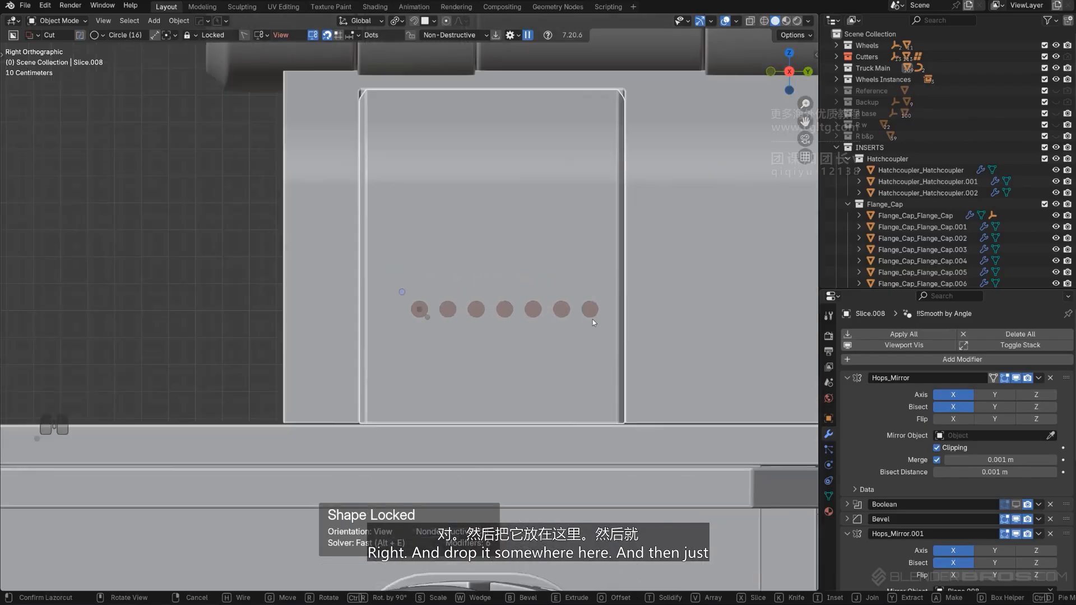
{"action": "key", "text": "g"}
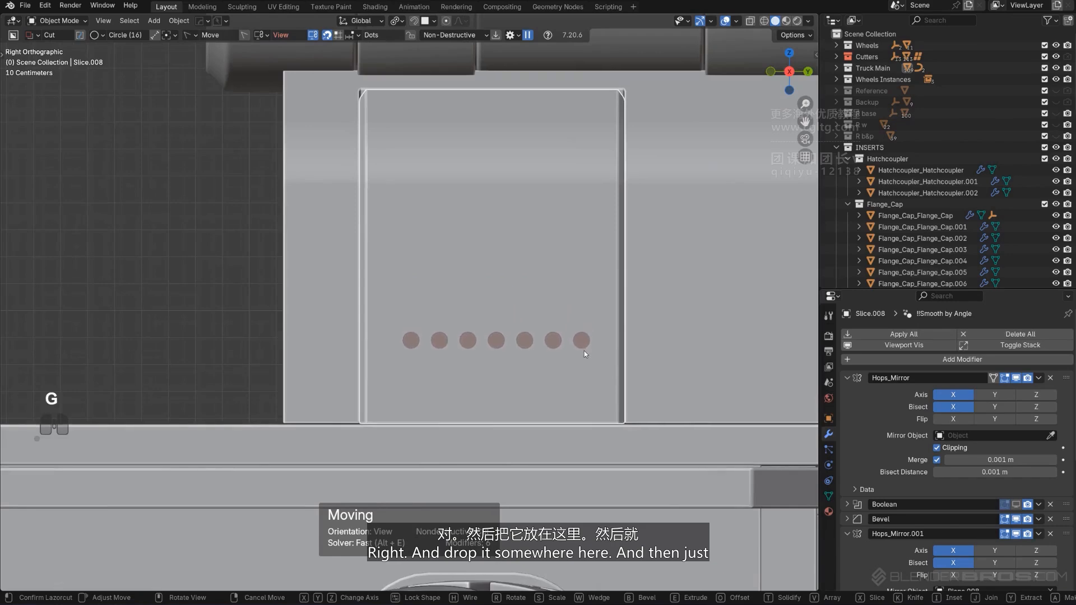
{"action": "left_click", "coordinate": [583, 350]}
{"action": "middle_click_drag", "start_coordinate": [583, 350], "coordinate": [659, 496]}
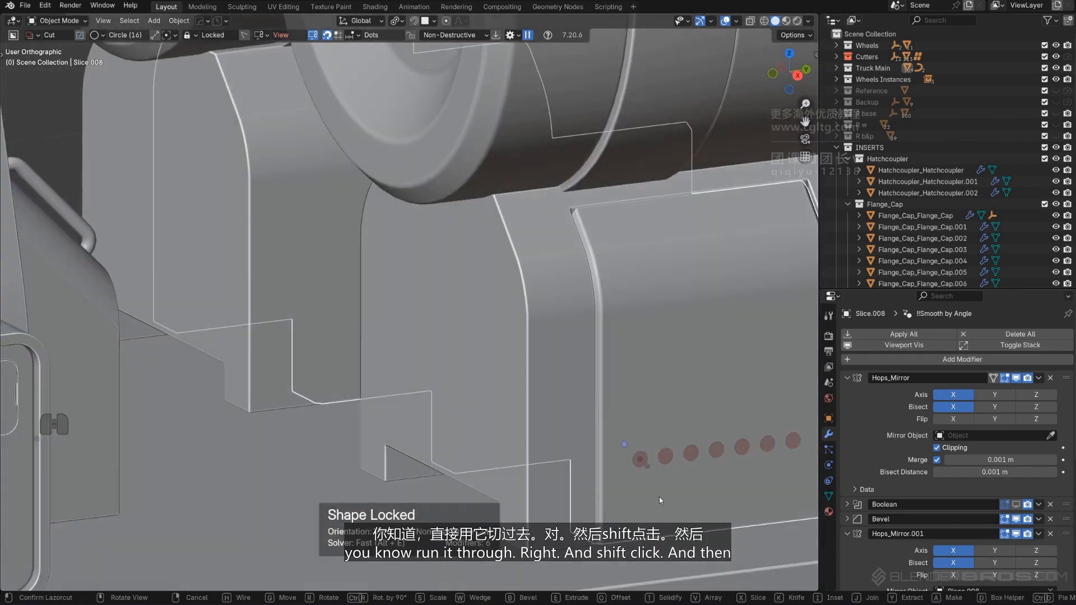
{"action": "key", "text": "e"}
{"action": "left_click", "coordinate": [635, 461]}
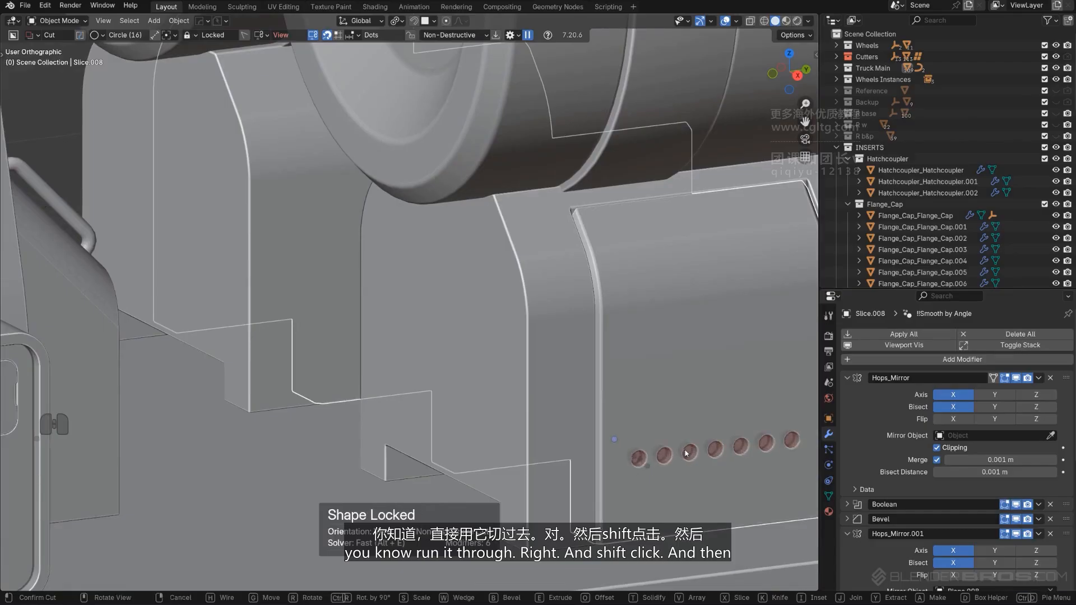
{"action": "left_click", "coordinate": [695, 409], "text": "shift"}
Duplicate the circular cutter row just below the first in a staggered position and reduce its array to six circles.
{"action": "scroll", "coordinate": [616, 366], "scroll_direction": "down", "scroll_amount": 3}
{"action": "middle_click_drag", "start_coordinate": [695, 408], "coordinate": [658, 369]}
{"action": "scroll", "coordinate": [538, 293], "scroll_direction": "up", "scroll_amount": 5}
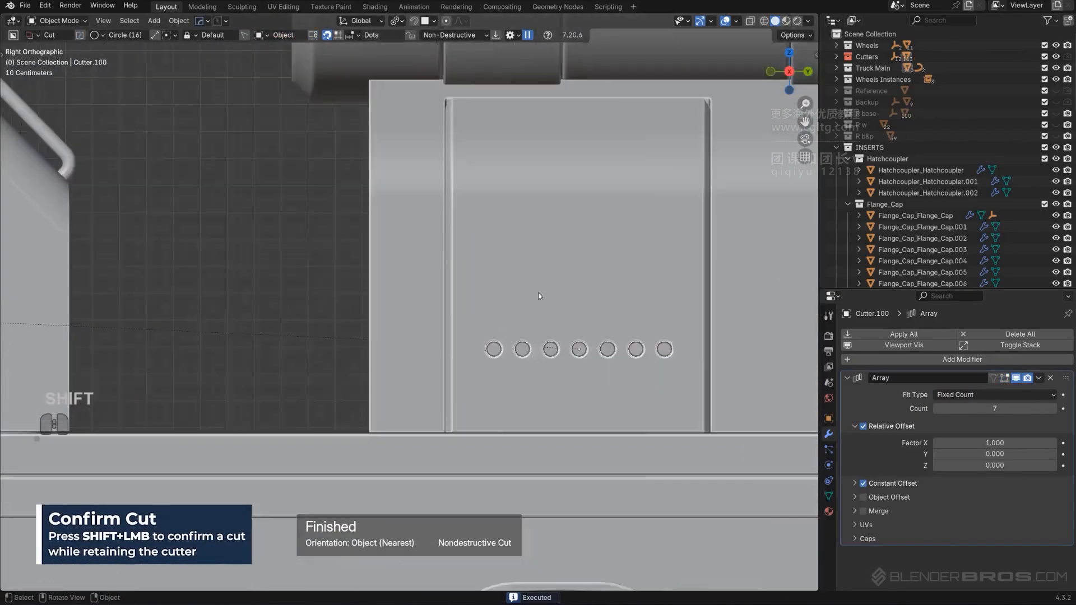
{"action": "key", "text": "shift+d"}
{"action": "left_click", "coordinate": [589, 337]}
{"action": "key", "text": "q"}
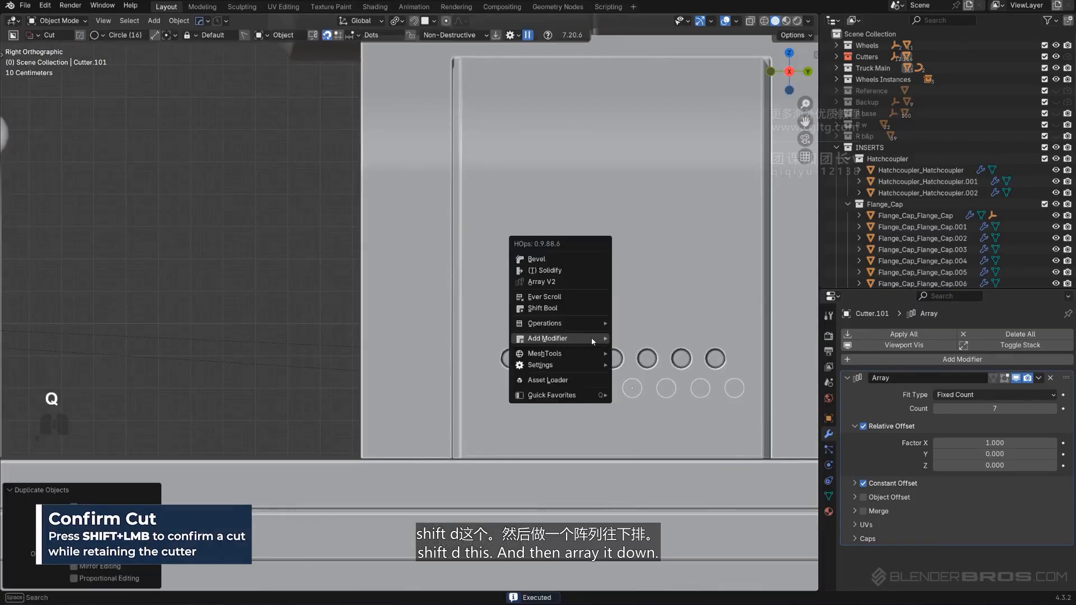
{"action": "left_click", "coordinate": [563, 282]}
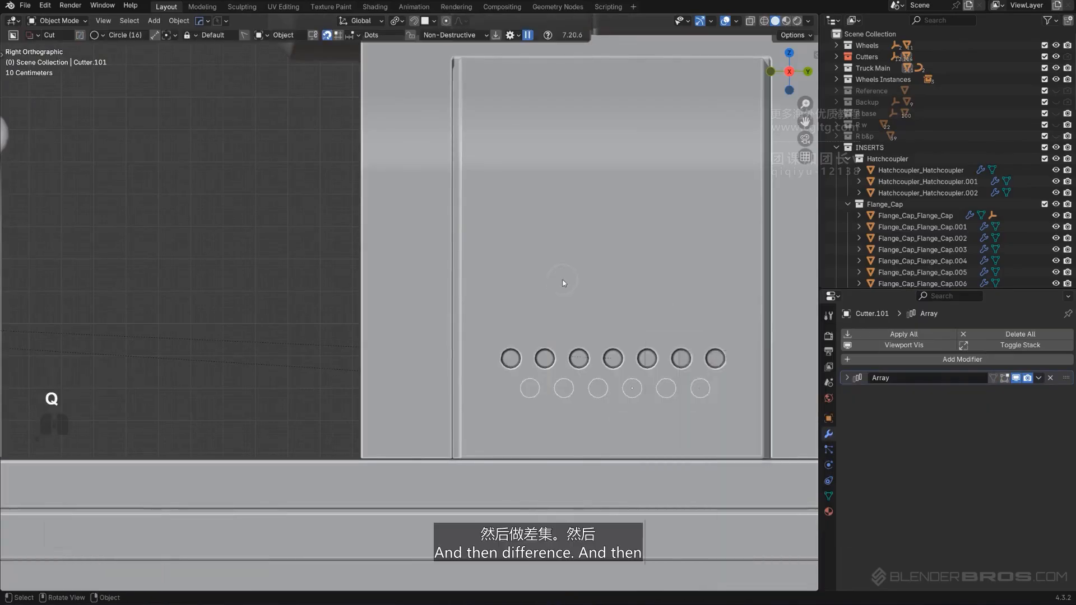
Subtract the lower cutter row from the panel with a HardOps Difference boolean and hide the Cutters collection.
{"action": "key", "text": "q"}
{"action": "left_click", "coordinate": [597, 416]}
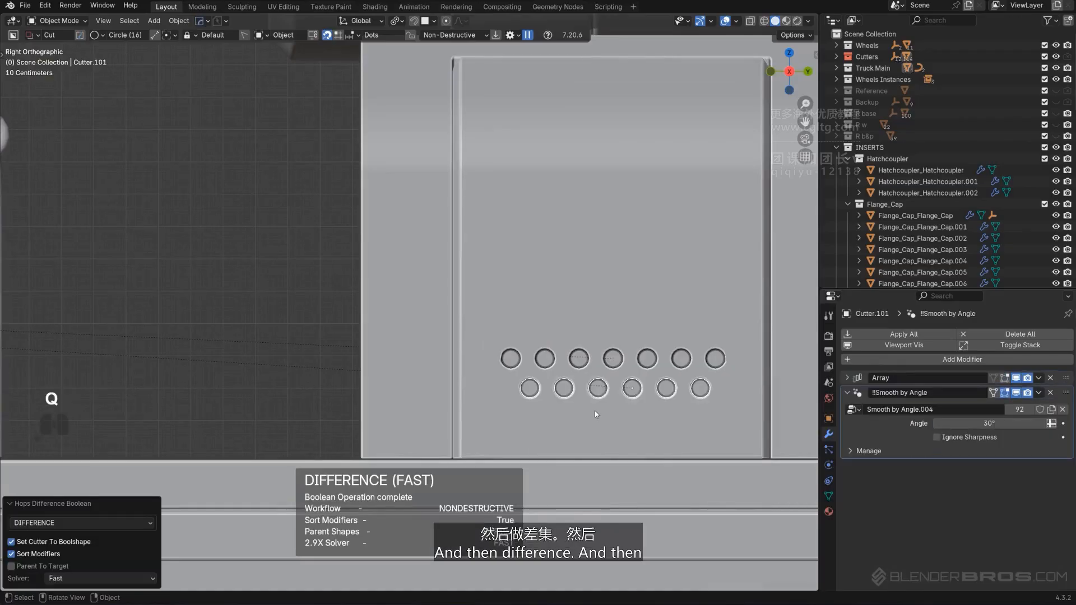
{"action": "left_click", "coordinate": [610, 365]}
{"action": "scroll", "coordinate": [611, 366], "scroll_direction": "down", "scroll_amount": 2}
{"action": "middle_click_drag", "start_coordinate": [610, 368], "coordinate": [561, 326], "text": "shift"}
{"action": "scroll", "coordinate": [561, 327], "scroll_direction": "down", "scroll_amount": 4}
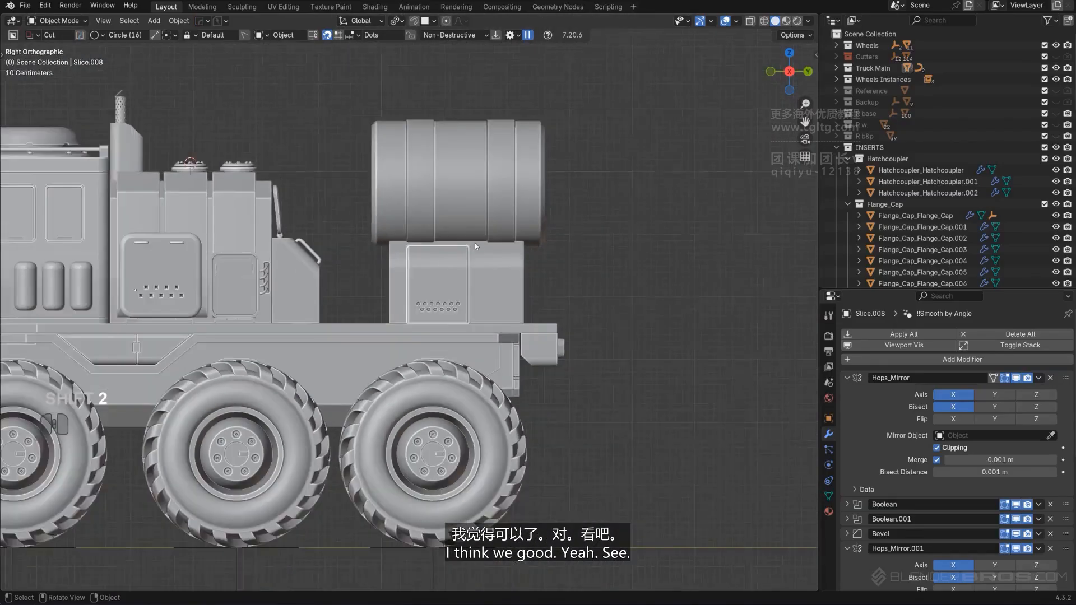
Examine the barrel support's vented side panel and its surroundings for a suitable handle location.
{"action": "middle_click_drag", "start_coordinate": [475, 243], "coordinate": [514, 261]}
{"action": "key", "text": "KP_5"}
{"action": "middle_click_drag", "start_coordinate": [555, 339], "coordinate": [556, 316]}
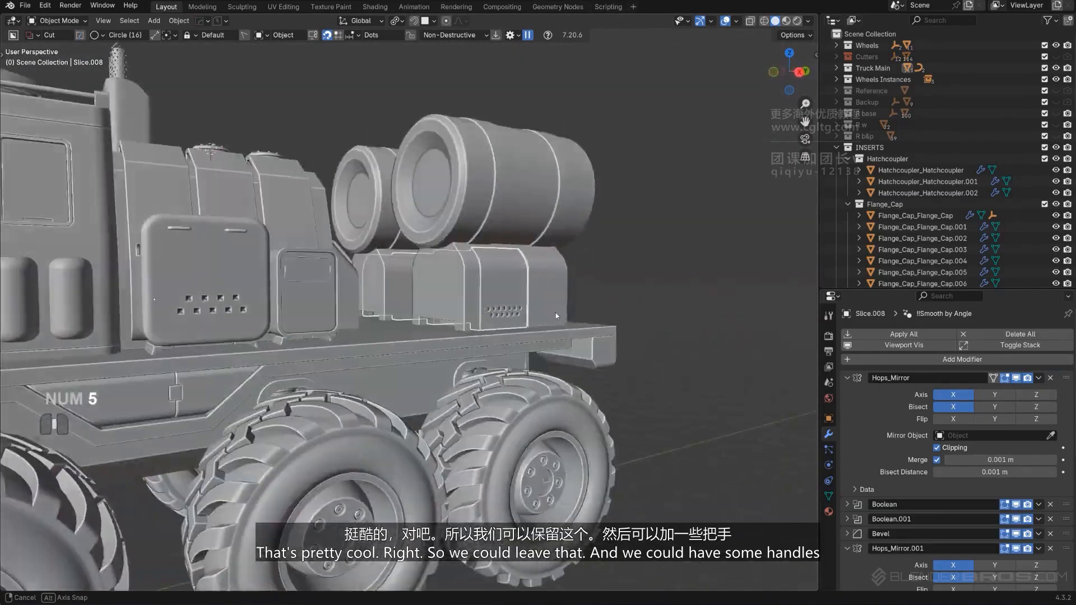
{"action": "scroll", "coordinate": [563, 311], "scroll_direction": "up", "scroll_amount": 10}
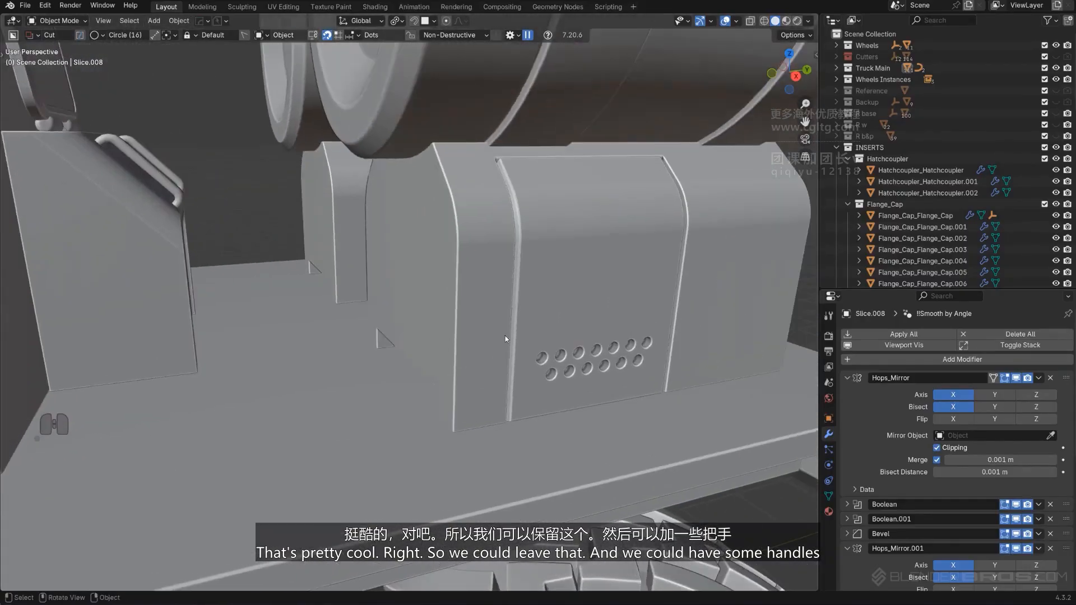
{"action": "scroll", "coordinate": [528, 308], "scroll_direction": "down", "scroll_amount": 3}
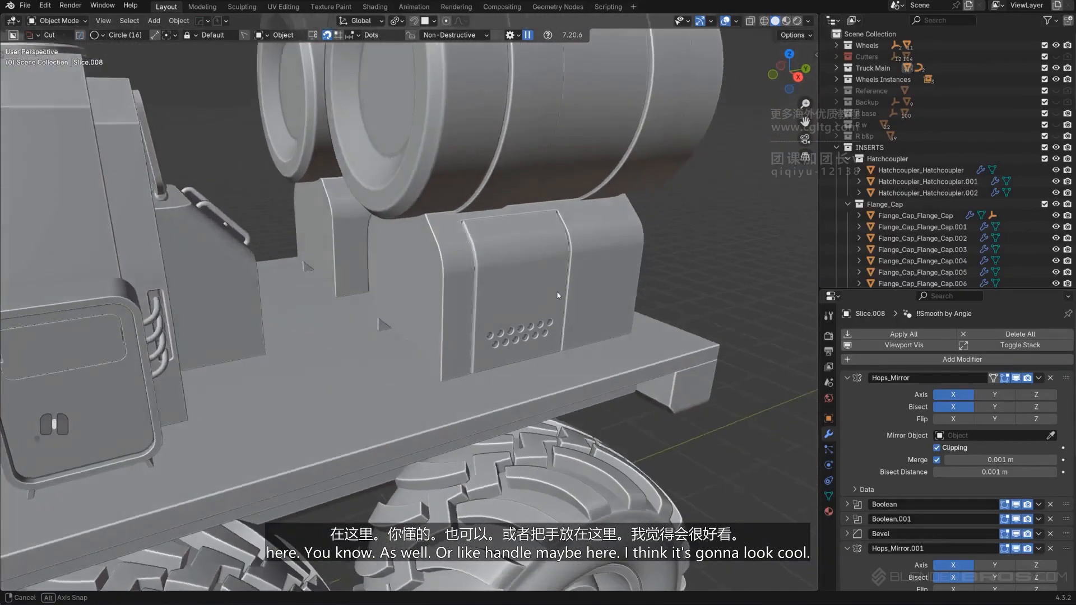
{"action": "middle_click_drag", "start_coordinate": [557, 296], "coordinate": [740, 252], "text": "shift"}
{"action": "middle_click_drag", "start_coordinate": [740, 252], "coordinate": [697, 233]}
Duplicate the barrel support's outer edge profile in the back view, offset it beside the truck and separate it into its own object.
{"action": "middle_click_drag", "start_coordinate": [659, 313], "coordinate": [652, 366], "text": "alt"}
{"action": "key", "text": "KP_5"}
{"action": "scroll", "coordinate": [577, 297], "scroll_direction": "up", "scroll_amount": 4}
{"action": "left_click", "coordinate": [546, 307]}
{"action": "key", "text": "Tab"}
{"action": "left_click", "coordinate": [499, 348], "text": "ctrl"}
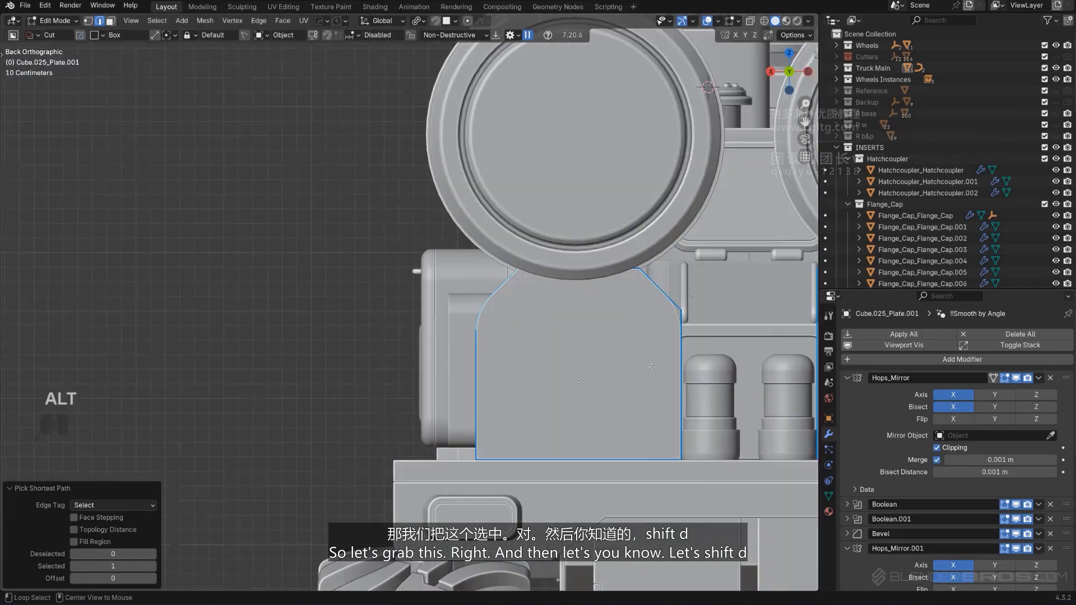
{"action": "key", "text": "shift+d"}
{"action": "left_click", "coordinate": [451, 367]}
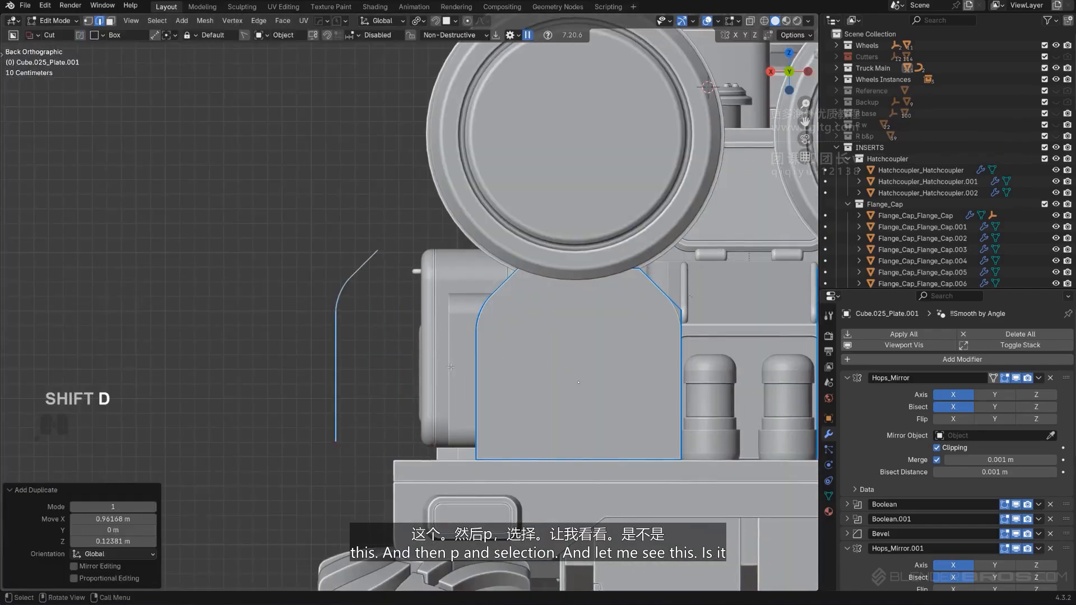
{"action": "key", "text": "p"}
{"action": "left_click", "coordinate": [450, 366]}
{"action": "key", "text": "Tab"}
{"action": "left_click", "coordinate": [368, 269]}
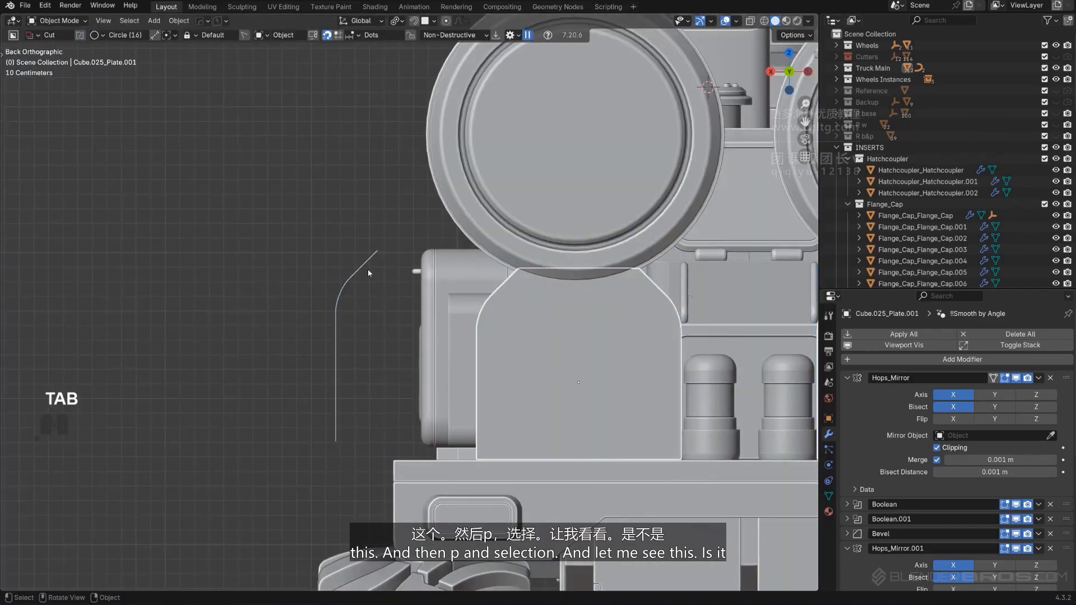
Remove all modifiers from the separated profile, including both mirrors, booleans, bevel, weighted normal and smooth by angle.
{"action": "scroll", "coordinate": [368, 269], "scroll_direction": "down", "scroll_amount": 3}
{"action": "key", "text": "g"}
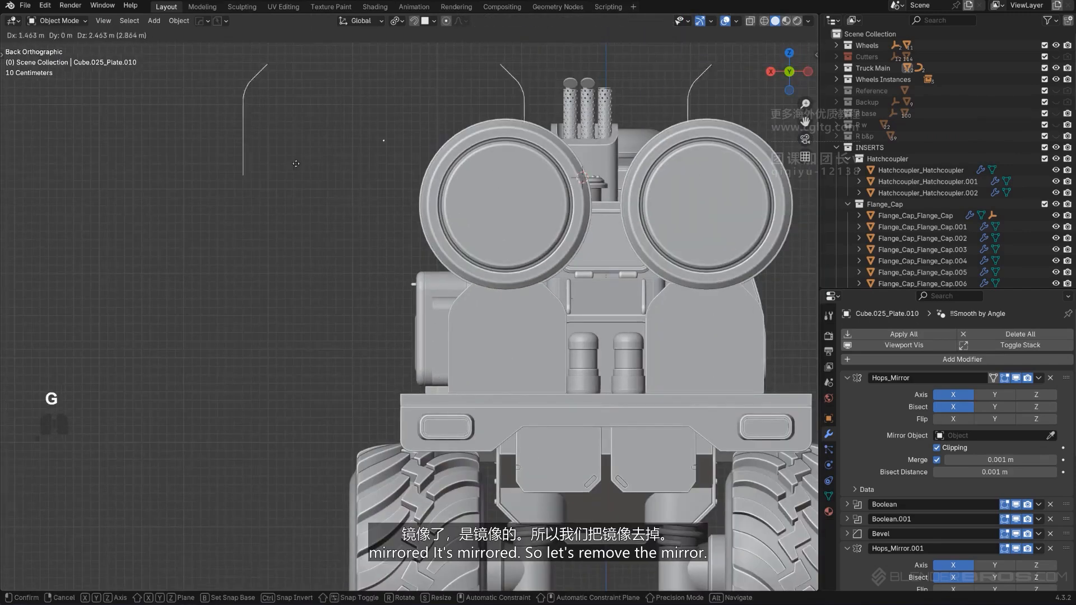
{"action": "right_click", "coordinate": [204, 173]}
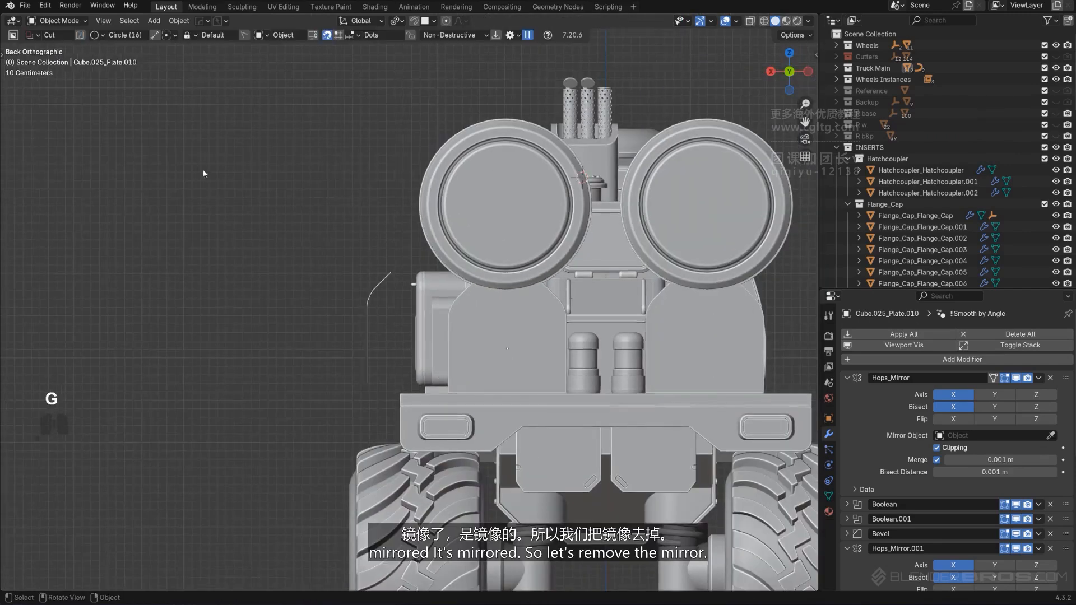
{"action": "left_click", "coordinate": [1050, 378]}
{"action": "scroll", "coordinate": [573, 362], "scroll_direction": "down", "scroll_amount": 3}
{"action": "key", "text": "g"}
{"action": "right_click", "coordinate": [652, 313]}
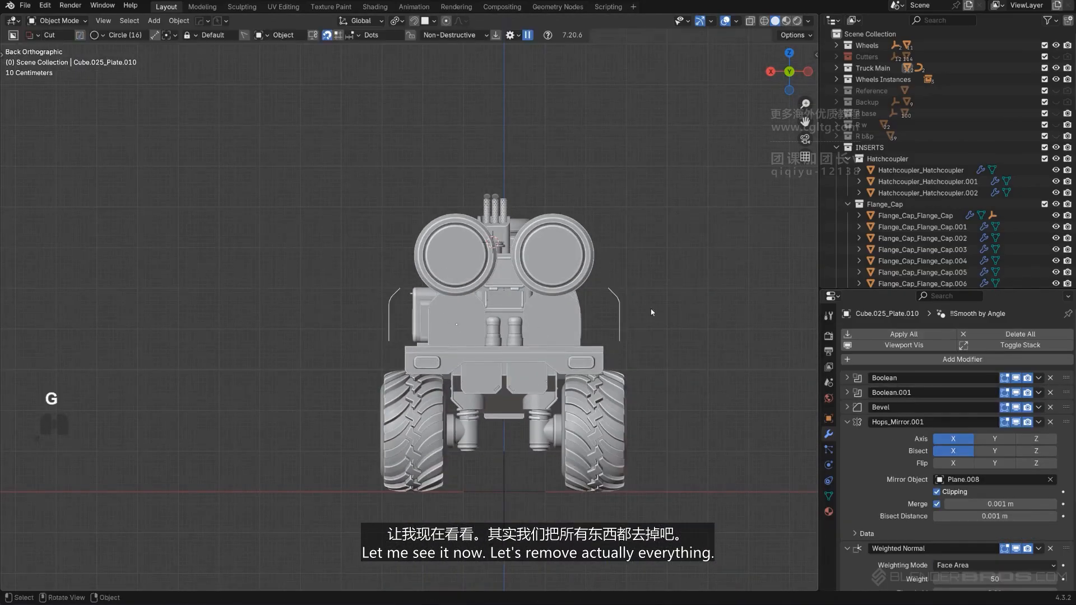
{"action": "left_click", "coordinate": [1051, 378]}
{"action": "left_click", "coordinate": [1051, 378]}
{"action": "left_click", "coordinate": [1051, 377]}
{"action": "left_click", "coordinate": [1051, 378]}
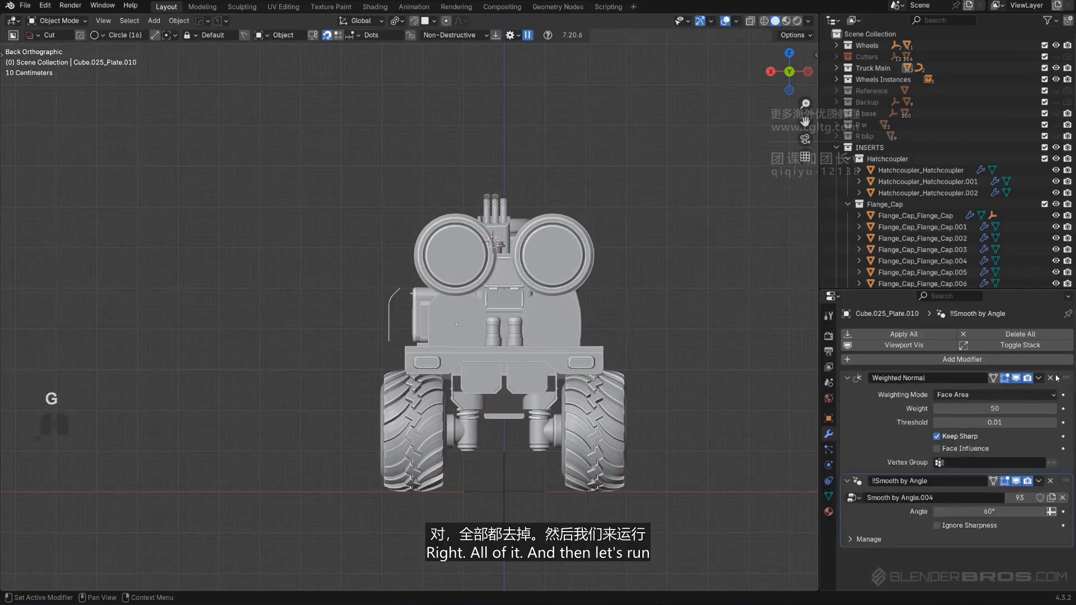
{"action": "left_click", "coordinate": [1050, 377]}
{"action": "left_click", "coordinate": [1051, 377]}
Extrude short inward ledges from the profile's two ends, sloping the upper one about 0.11 m across and keeping the lower one along X.
{"action": "scroll", "coordinate": [513, 355], "scroll_direction": "up", "scroll_amount": 8}
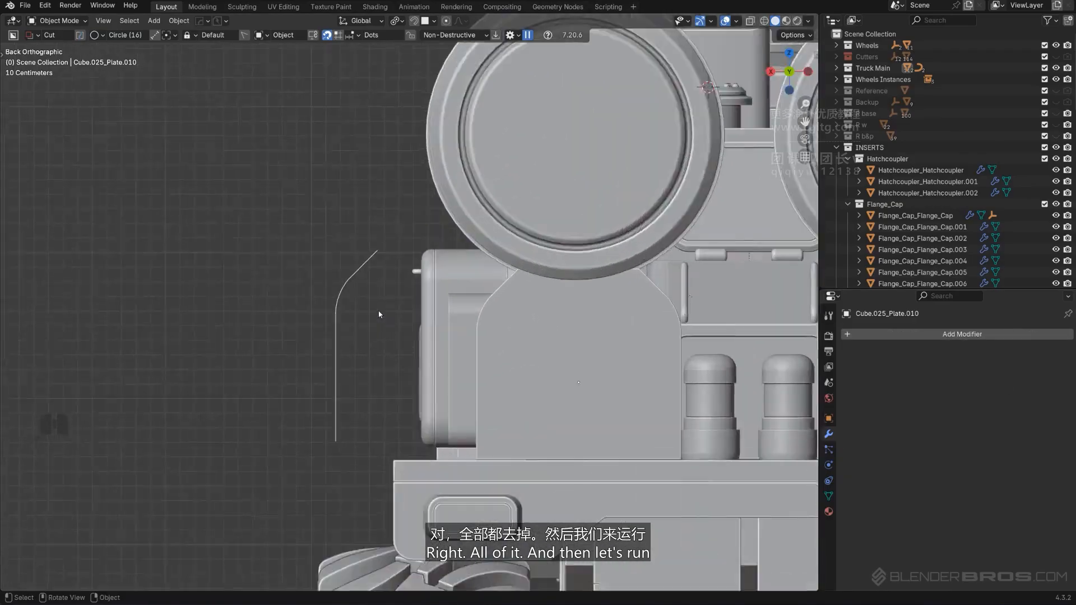
{"action": "key", "text": "Tab"}
{"action": "scroll", "coordinate": [397, 251], "scroll_direction": "up", "scroll_amount": 2}
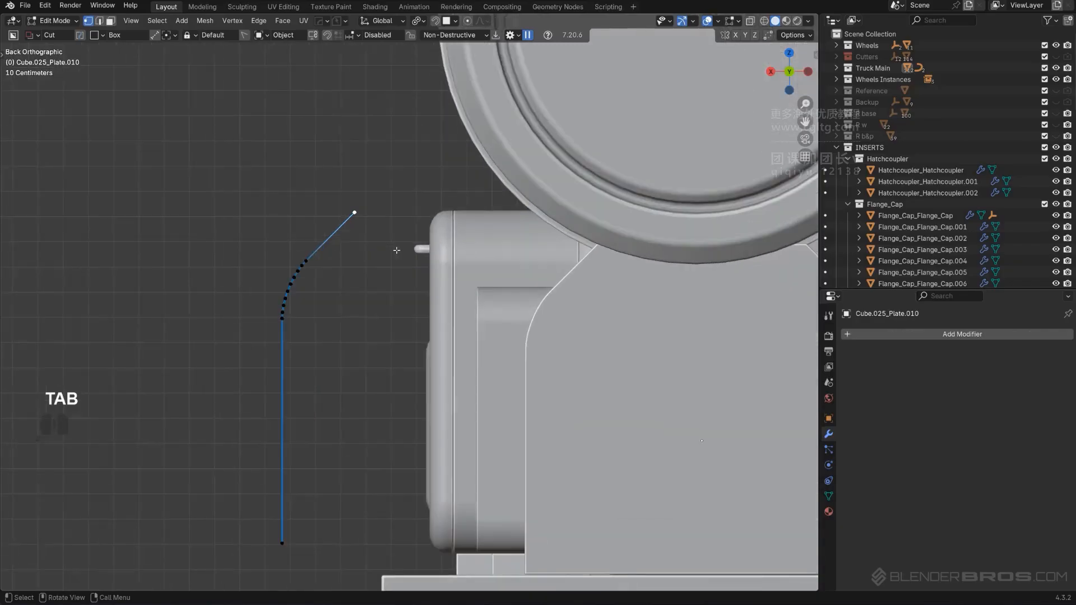
{"action": "key", "text": "e"}
{"action": "left_click", "coordinate": [424, 272]}
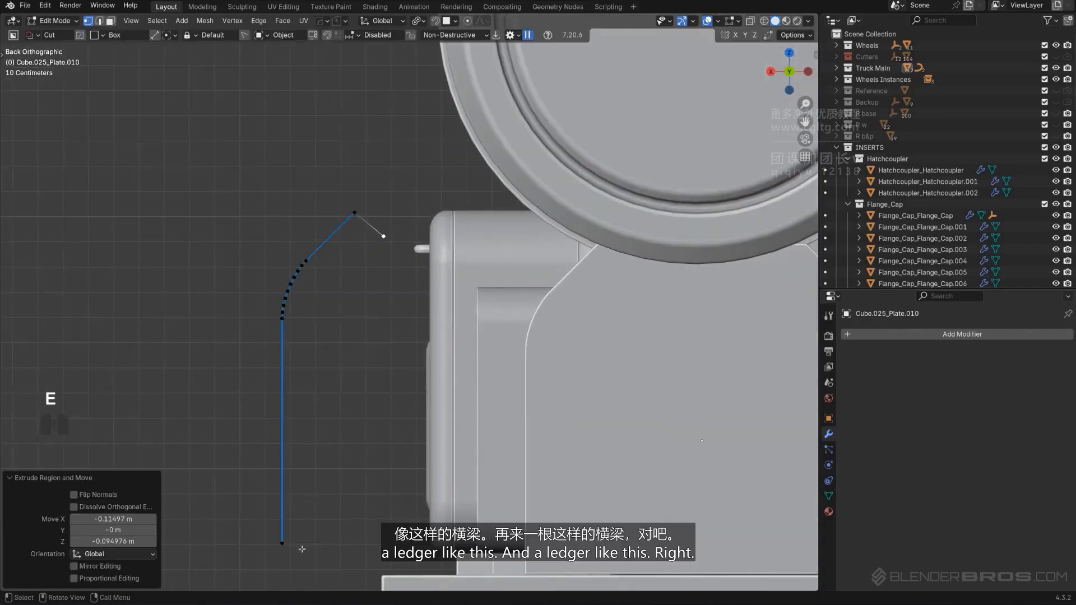
{"action": "left_click", "coordinate": [282, 543]}
{"action": "key", "text": "e"}
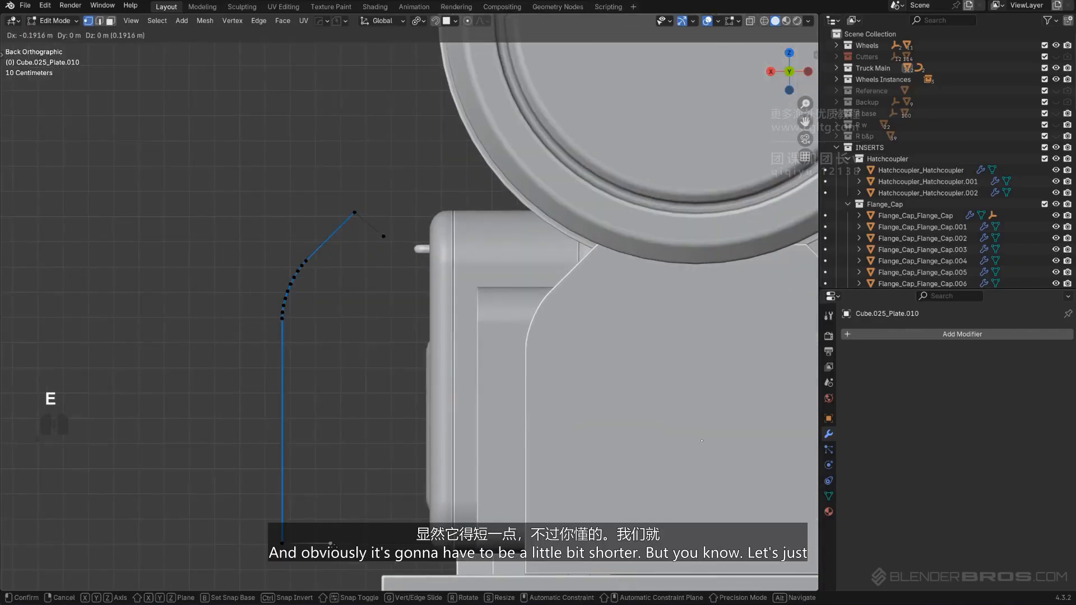
{"action": "key", "text": "x"}
{"action": "left_click", "coordinate": [331, 544]}
Round the profile's upper and lower corner vertices with a vertex bevel about 0.094 m wide and 5 segments.
{"action": "left_click", "coordinate": [348, 231]}
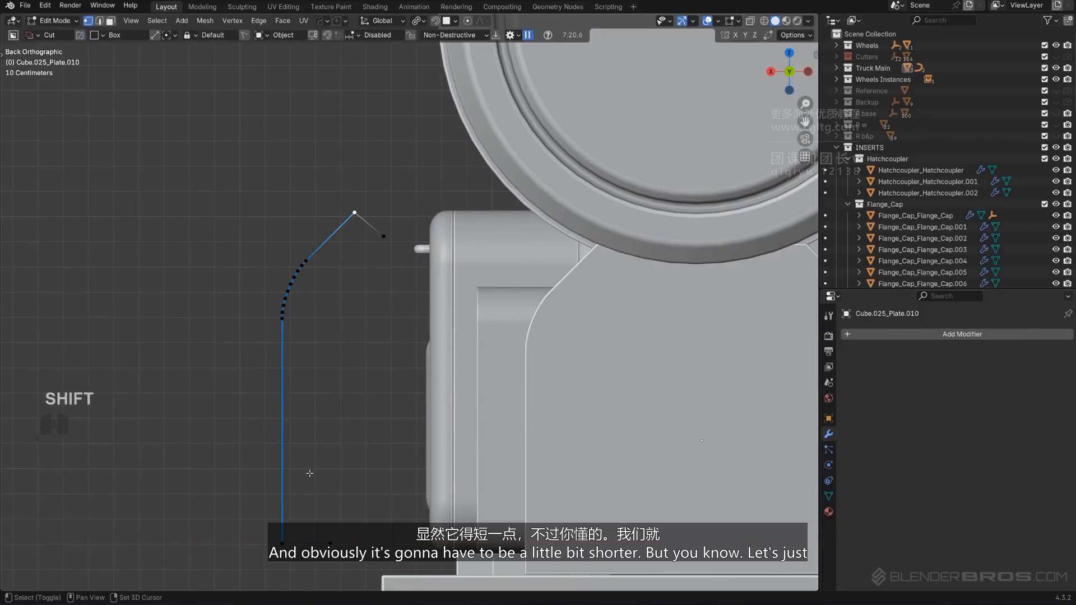
{"action": "key", "text": "ctrl+b"}
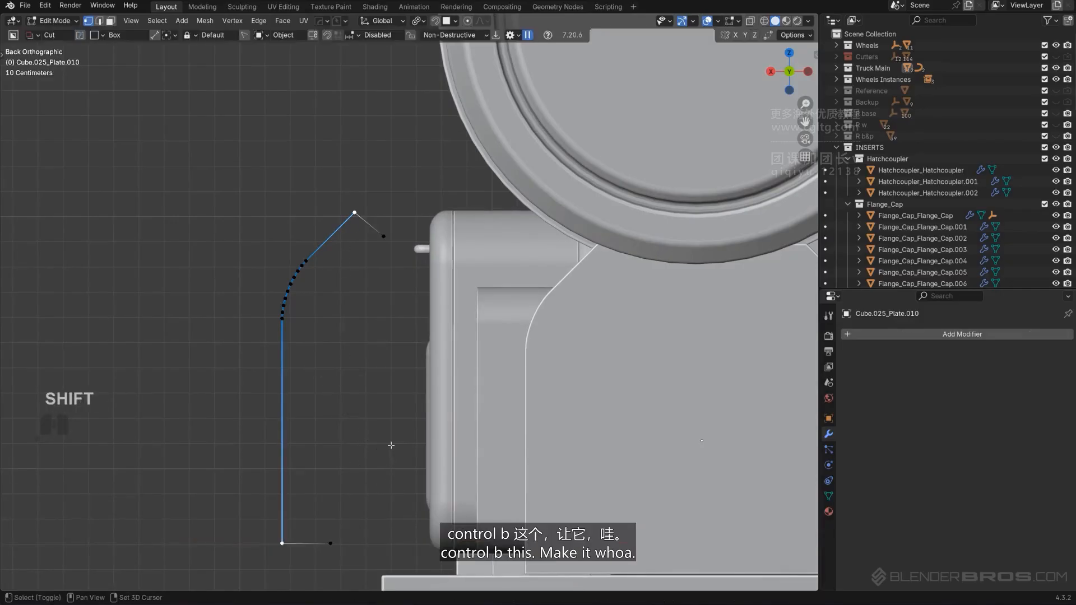
{"action": "key", "text": "ctrl+shift+b"}
{"action": "left_click", "coordinate": [671, 412]}
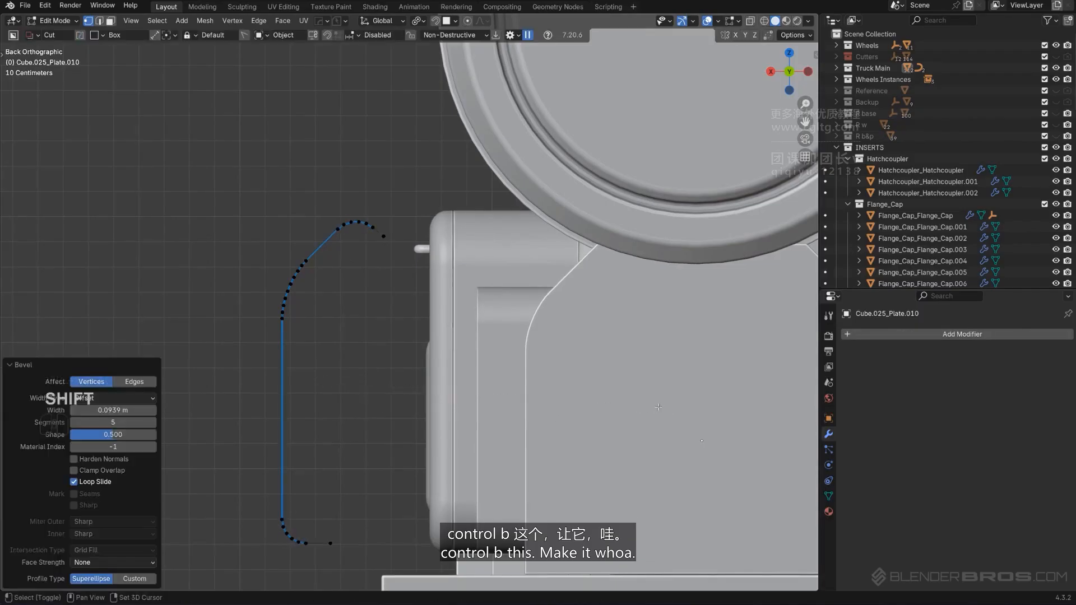
{"action": "scroll", "coordinate": [367, 401], "scroll_direction": "down", "scroll_amount": 3}
Set the profile's origin to its geometry, scale it to about 0.757 and place it against the support's outer side.
{"action": "key", "text": "Tab"}
{"action": "key", "text": "s"}
{"action": "left_click", "coordinate": [555, 367]}
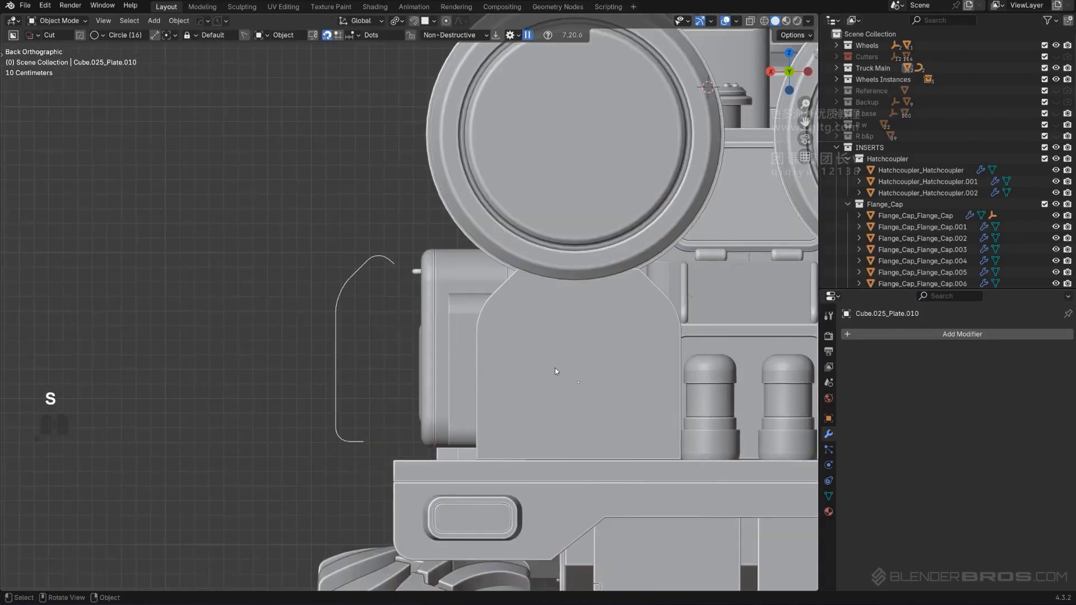
{"action": "key", "text": "shift+s"}
{"action": "left_click", "coordinate": [535, 437]}
{"action": "key", "text": "s"}
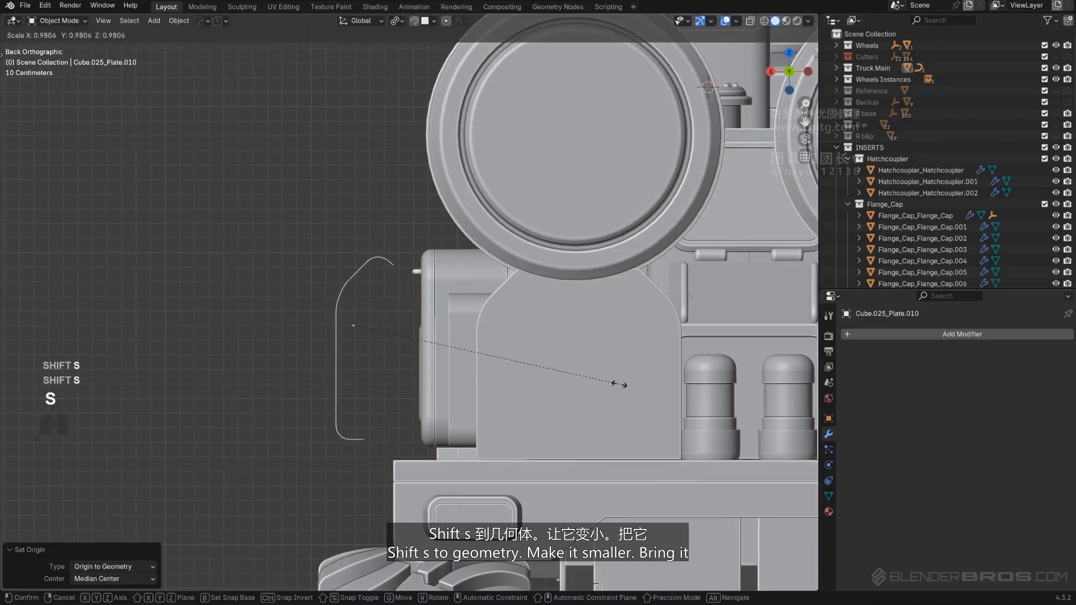
{"action": "left_click", "coordinate": [560, 376]}
{"action": "scroll", "coordinate": [483, 368], "scroll_direction": "up", "scroll_amount": 2}
{"action": "key", "text": "g"}
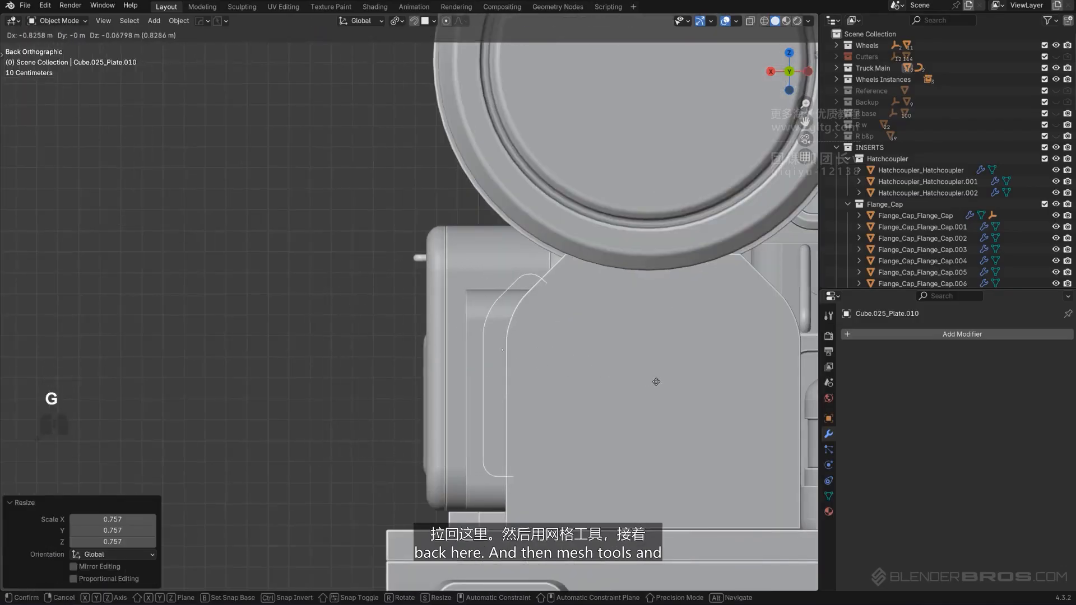
{"action": "left_click", "coordinate": [659, 378]}
Convert the profile into a tubular handle with HardOps Curve/Extract, using a bevel depth of about 0.04 and smooth shading.
{"action": "key", "text": "q"}
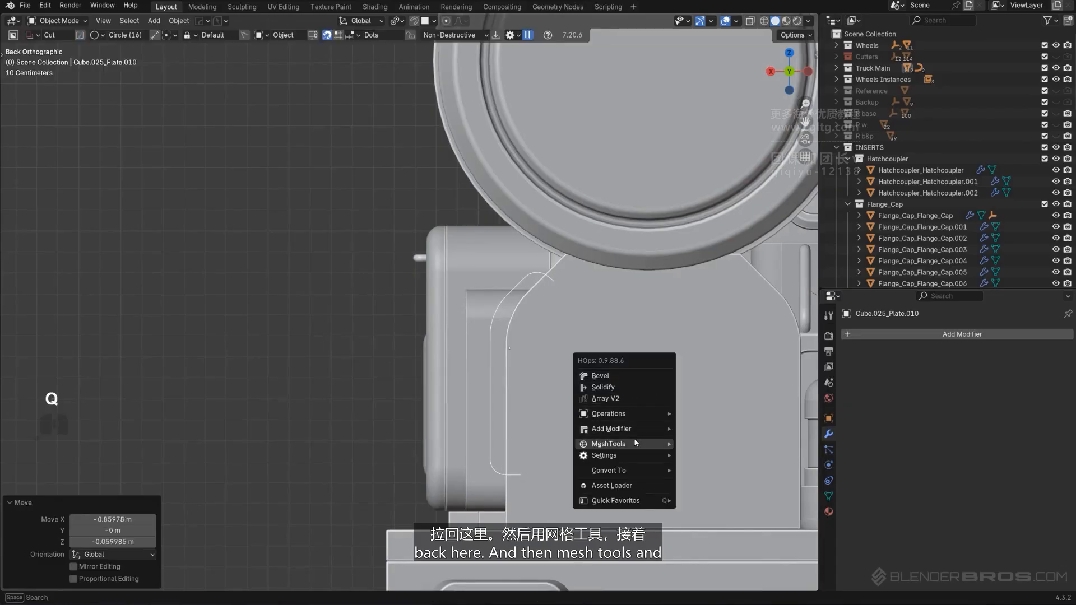
{"action": "mouse_move", "coordinate": [637, 443]}
{"action": "left_click", "coordinate": [715, 402]}
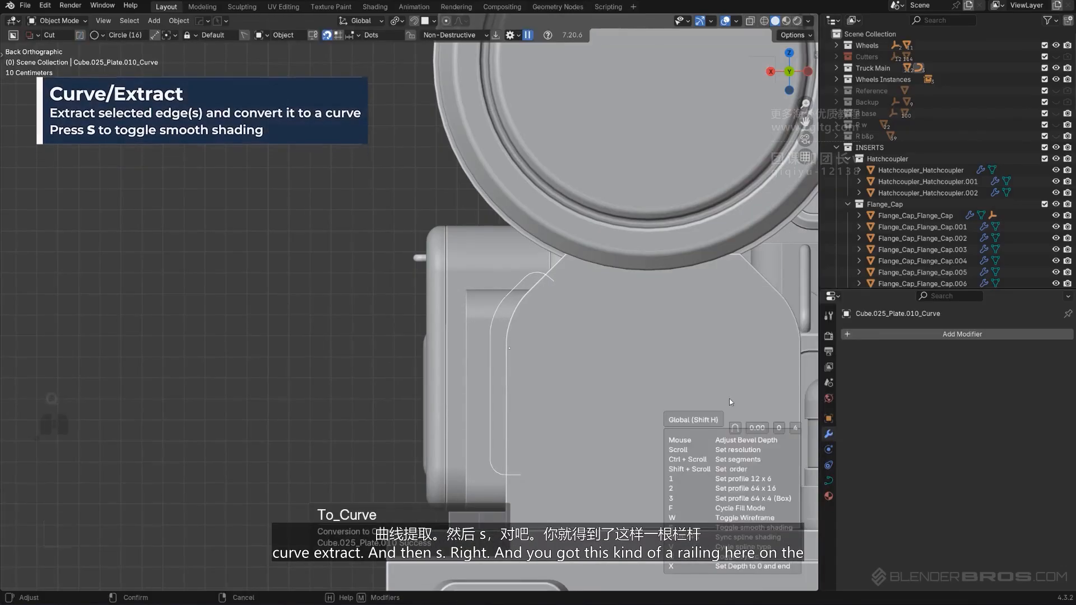
{"action": "key", "text": "s"}
{"action": "left_click", "coordinate": [738, 403]}
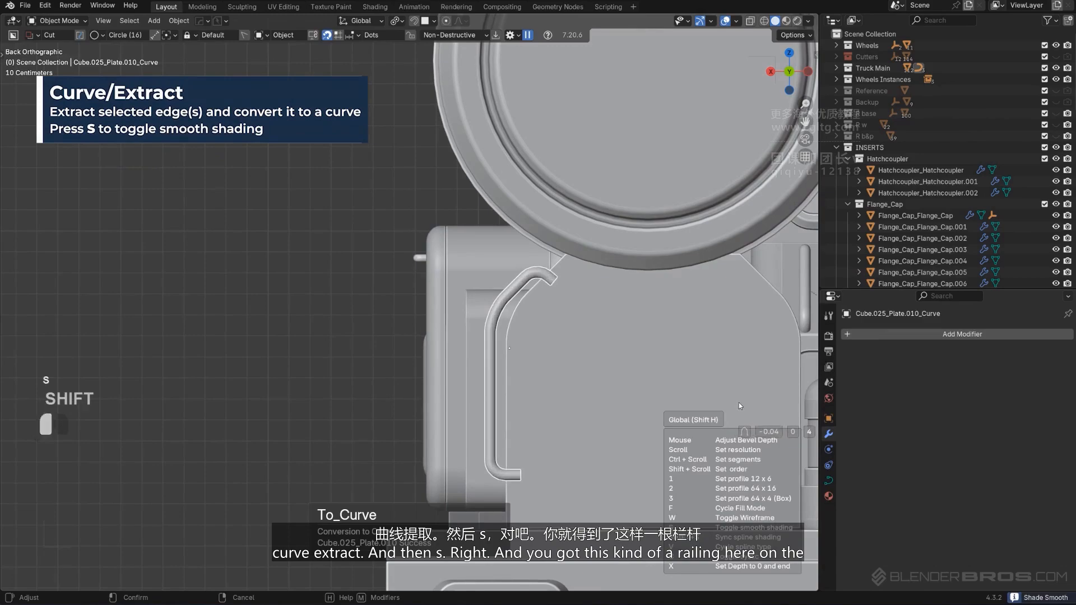
Move the handle about 0.75 m forward along Y to sit beside the vented panel on the support.
{"action": "scroll", "coordinate": [519, 358], "scroll_direction": "down", "scroll_amount": 5}
{"action": "scroll", "coordinate": [595, 382], "scroll_direction": "up", "scroll_amount": 2}
{"action": "middle_click_drag", "start_coordinate": [519, 357], "coordinate": [605, 377]}
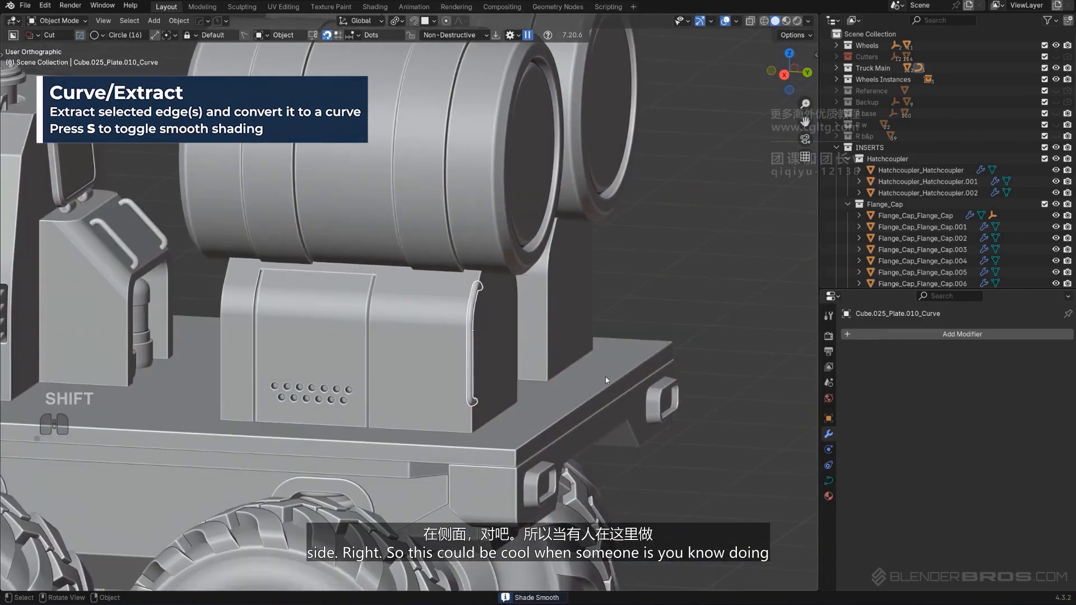
{"action": "key", "text": "g"}
{"action": "key", "text": "x"}
{"action": "key", "text": "y"}
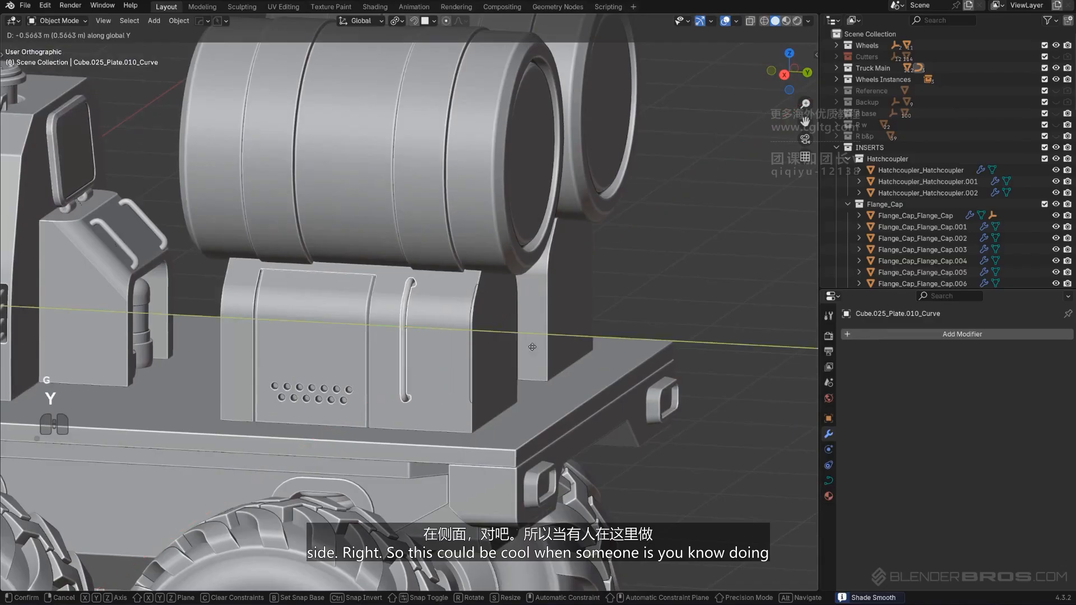
{"action": "left_click", "coordinate": [519, 346]}
{"action": "scroll", "coordinate": [518, 345], "scroll_direction": "down", "scroll_amount": 3}
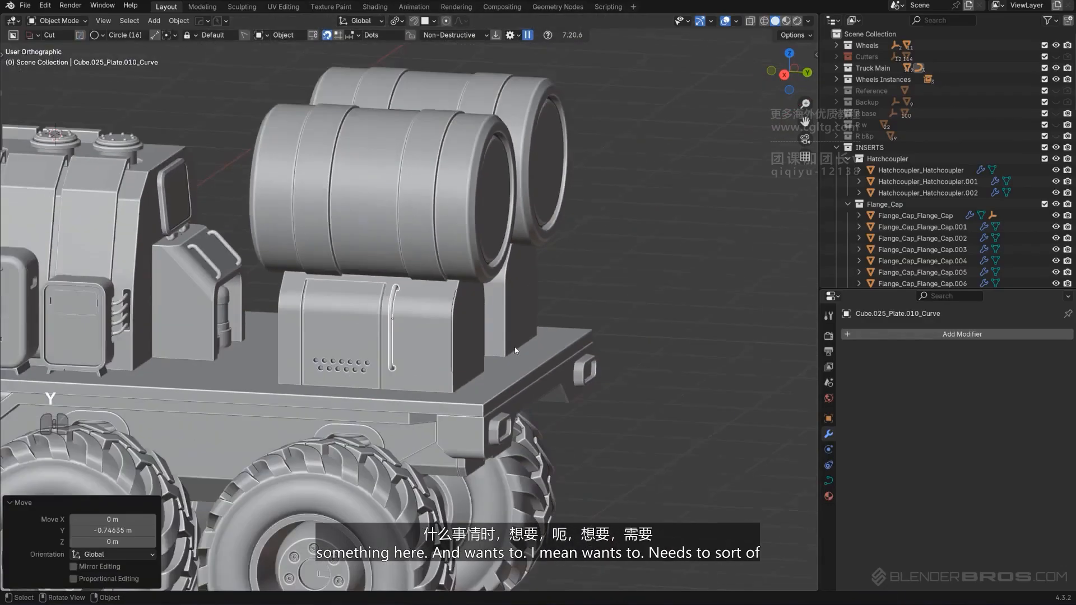
Shift the handle outward about 0.025 m and up about 0.014 m so that its ends meet the support's surface.
{"action": "middle_click_drag", "start_coordinate": [518, 346], "coordinate": [579, 353]}
{"action": "key", "text": "KP_5"}
{"action": "scroll", "coordinate": [597, 317], "scroll_direction": "up", "scroll_amount": 5}
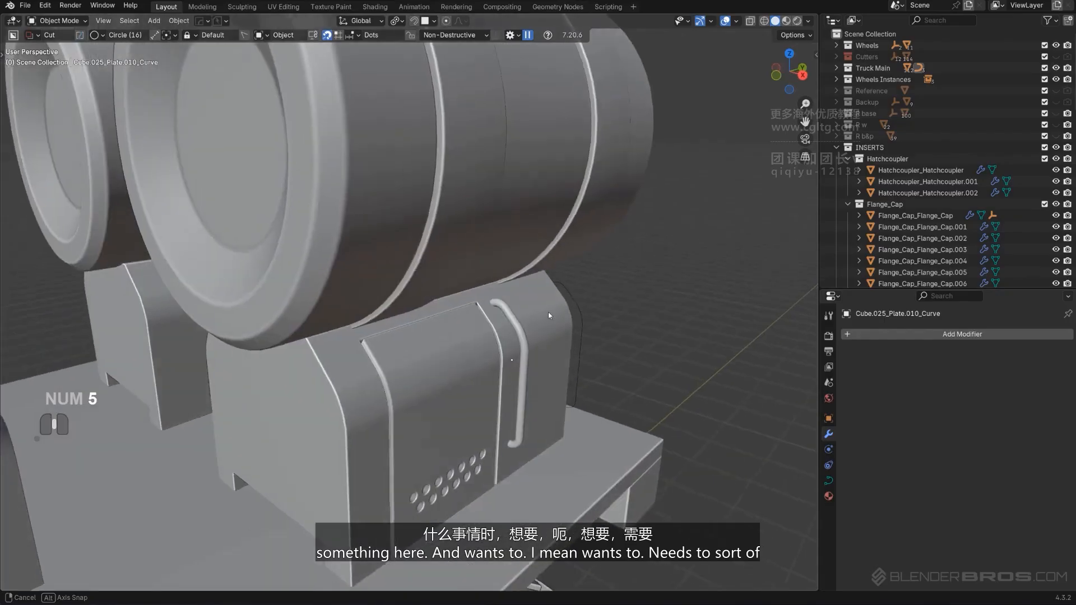
{"action": "middle_click_drag", "start_coordinate": [548, 312], "coordinate": [636, 305], "text": "shift"}
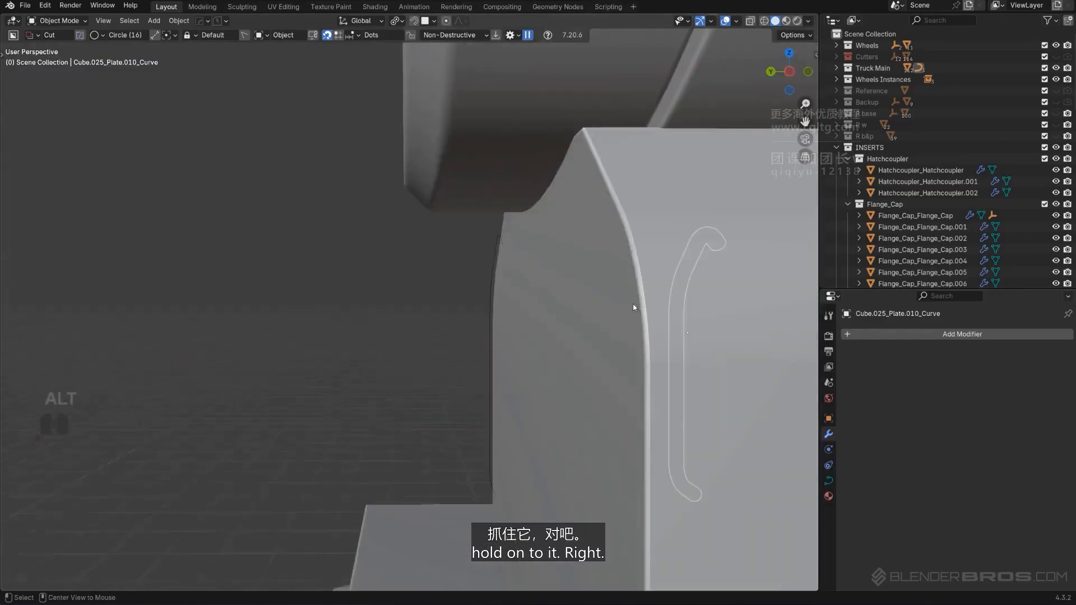
{"action": "key", "text": "KP_5"}
{"action": "middle_click_drag", "start_coordinate": [695, 331], "coordinate": [589, 331], "text": "shift"}
{"action": "key", "text": "g"}
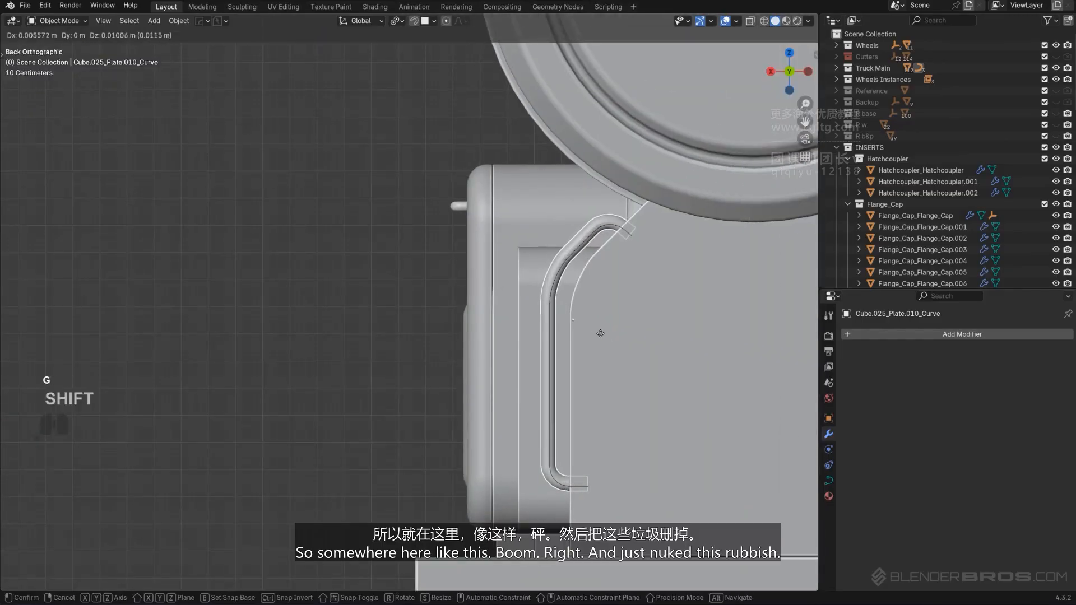
{"action": "left_click", "coordinate": [550, 324]}
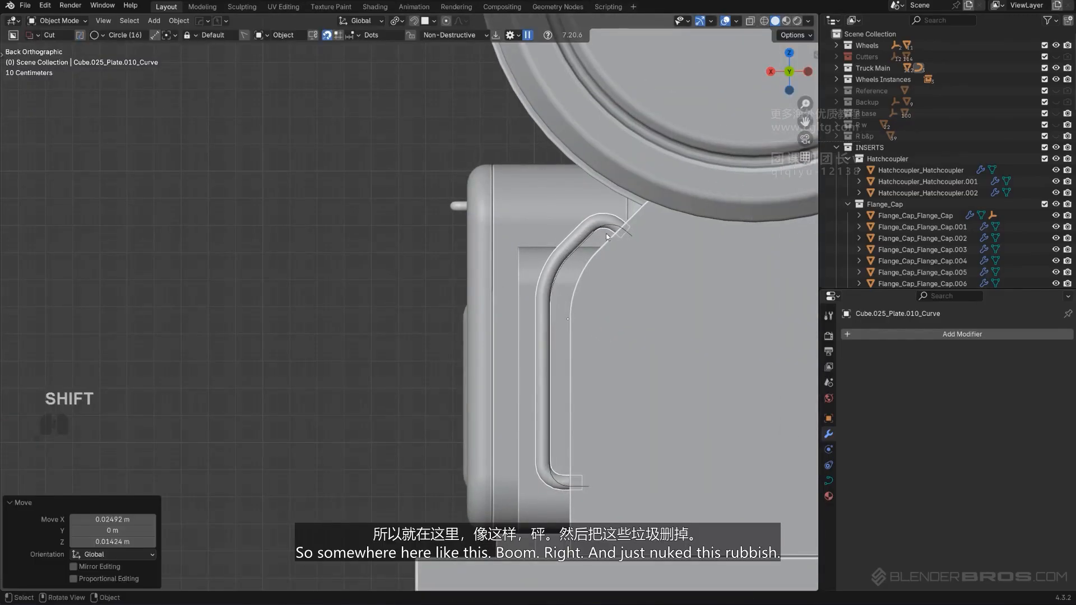
Delete the leftover profile line inside the handle and select the handle with the deck plate as the active object.
{"action": "left_click", "coordinate": [612, 224]}
{"action": "key", "text": "x"}
{"action": "left_click", "coordinate": [611, 225]}
{"action": "scroll", "coordinate": [471, 342], "scroll_direction": "down", "scroll_amount": 4}
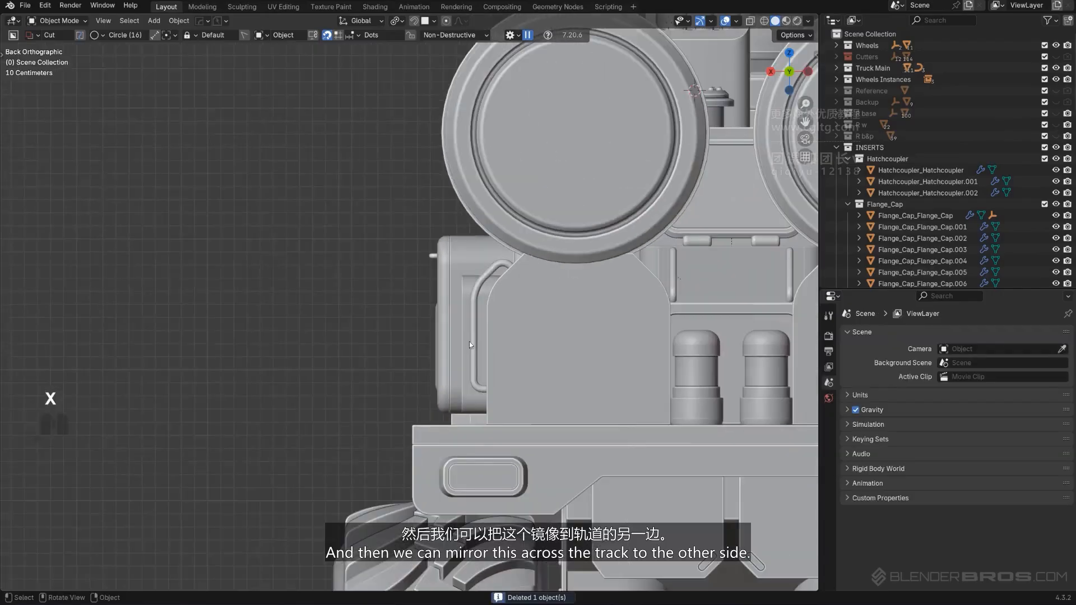
{"action": "left_click", "coordinate": [500, 268]}
{"action": "scroll", "coordinate": [521, 325], "scroll_direction": "down", "scroll_amount": 3}
{"action": "left_click", "coordinate": [553, 380], "text": "shift"}
Try to mirror the handle across the deck plate in Flip mode, and undo the operation.
{"action": "key", "text": "alt+x"}
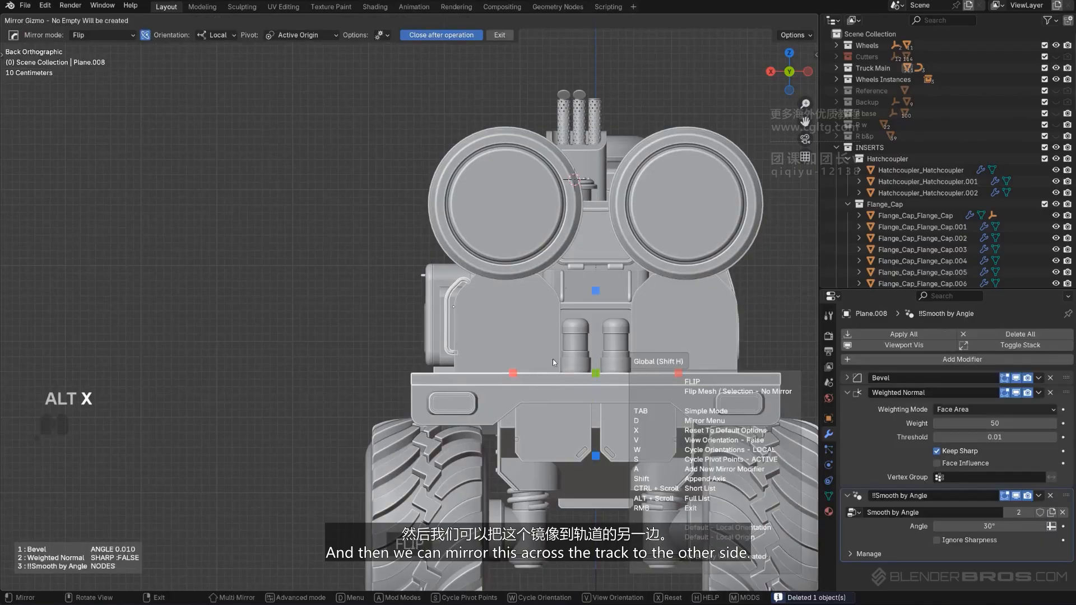
{"action": "left_click", "coordinate": [511, 376]}
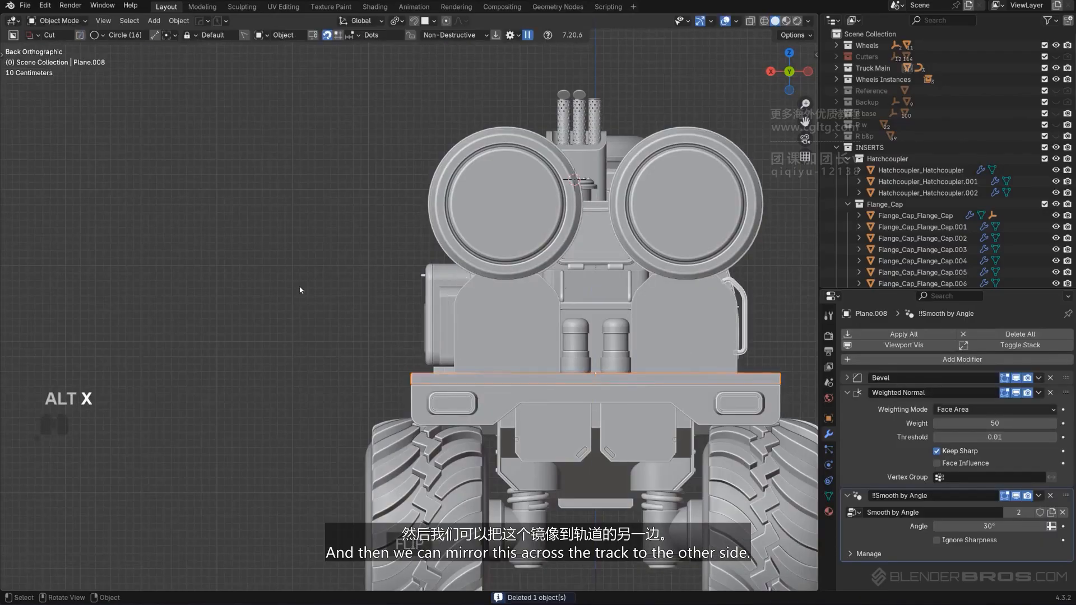
{"action": "right_click", "coordinate": [454, 367]}
{"action": "key", "text": "ctrl+z"}
Mirror the handle across the deck plate to the opposite support along X, resetting the mirror tool to its default options.
{"action": "key", "text": "alt+x"}
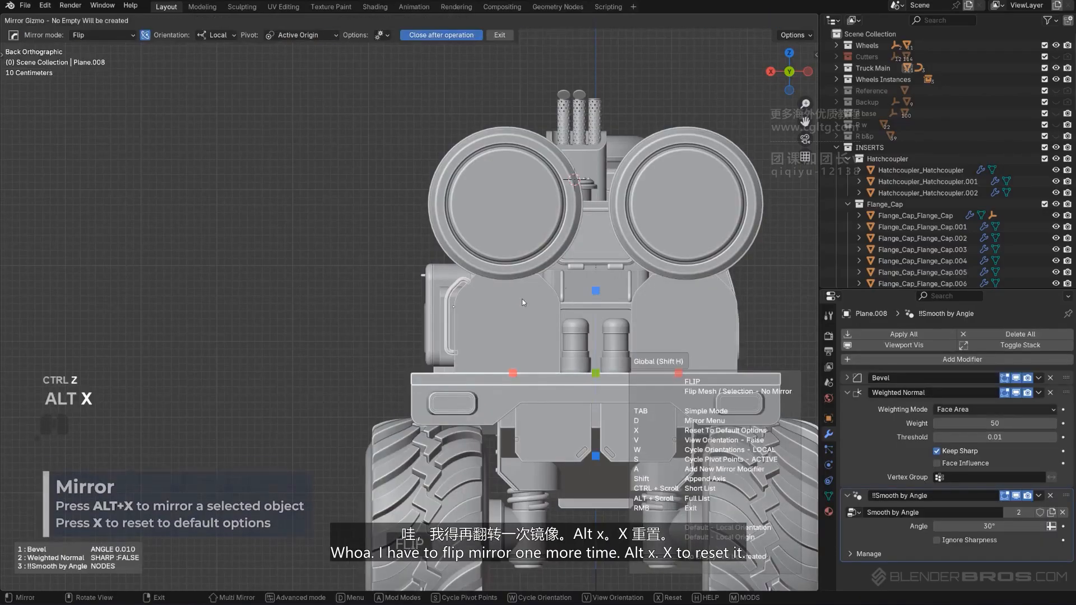
{"action": "key", "text": "x"}
{"action": "left_click", "coordinate": [512, 374]}
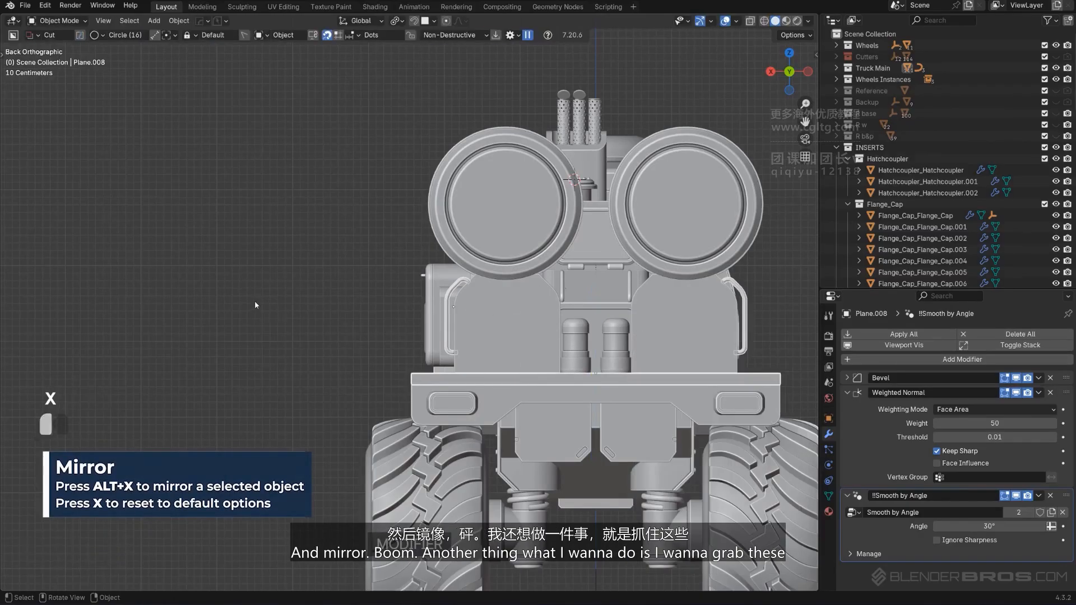
Duplicate the uppermost handle on the engine housing's side, offsetting the copy about 2.11 m in X, -0.27 m in Y and 2.11 m in Z.
{"action": "middle_click_drag", "start_coordinate": [258, 301], "coordinate": [332, 352]}
{"action": "left_click", "coordinate": [612, 259], "text": "shift"}
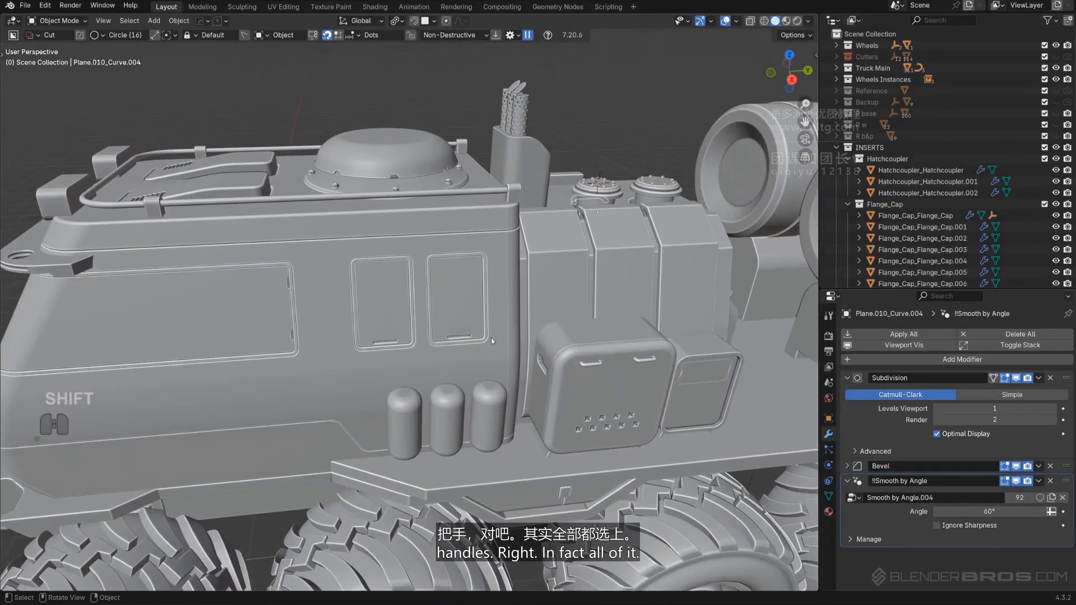
{"action": "scroll", "coordinate": [496, 337], "scroll_direction": "down", "scroll_amount": 4}
{"action": "middle_click_drag", "start_coordinate": [496, 338], "coordinate": [388, 334]}
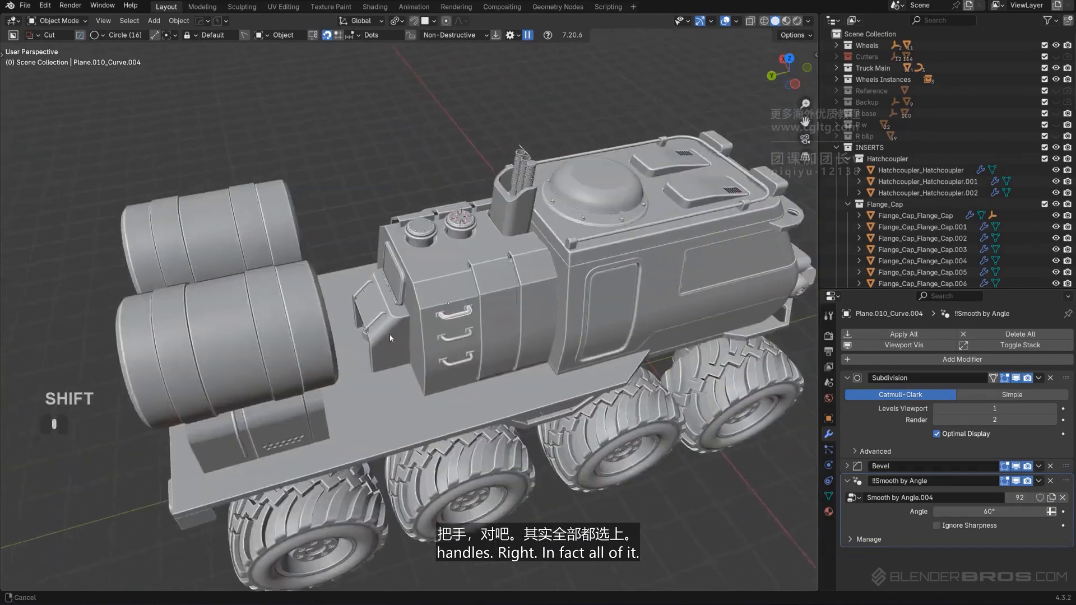
{"action": "scroll", "coordinate": [456, 317], "scroll_direction": "up", "scroll_amount": 5}
{"action": "scroll", "coordinate": [474, 331], "scroll_direction": "down", "scroll_amount": 2}
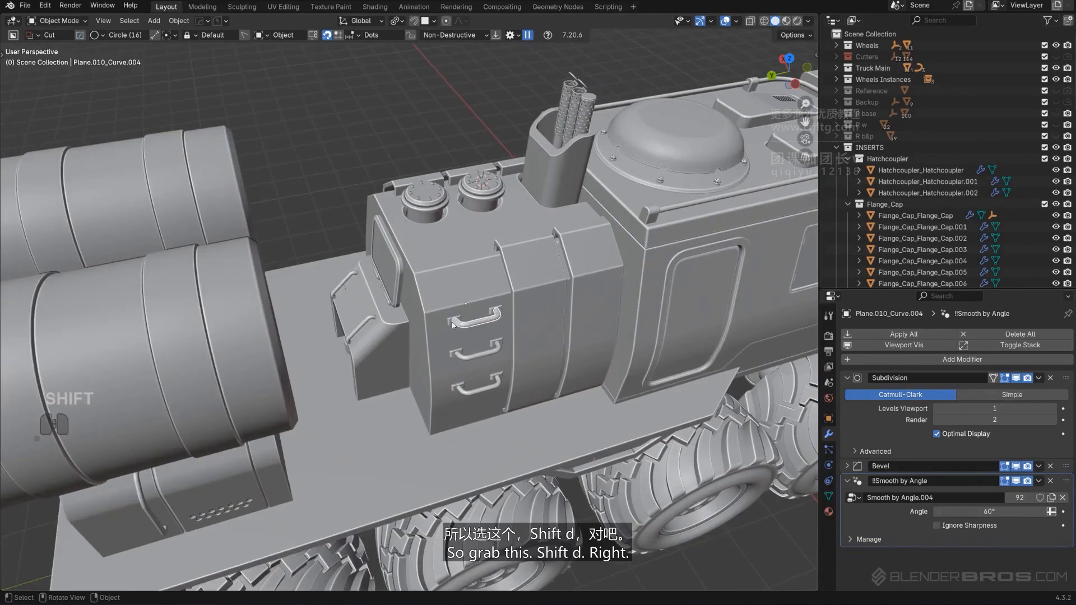
{"action": "left_click", "coordinate": [447, 322], "text": "shift"}
{"action": "scroll", "coordinate": [448, 324], "scroll_direction": "down", "scroll_amount": 2}
{"action": "key", "text": "shift+d"}
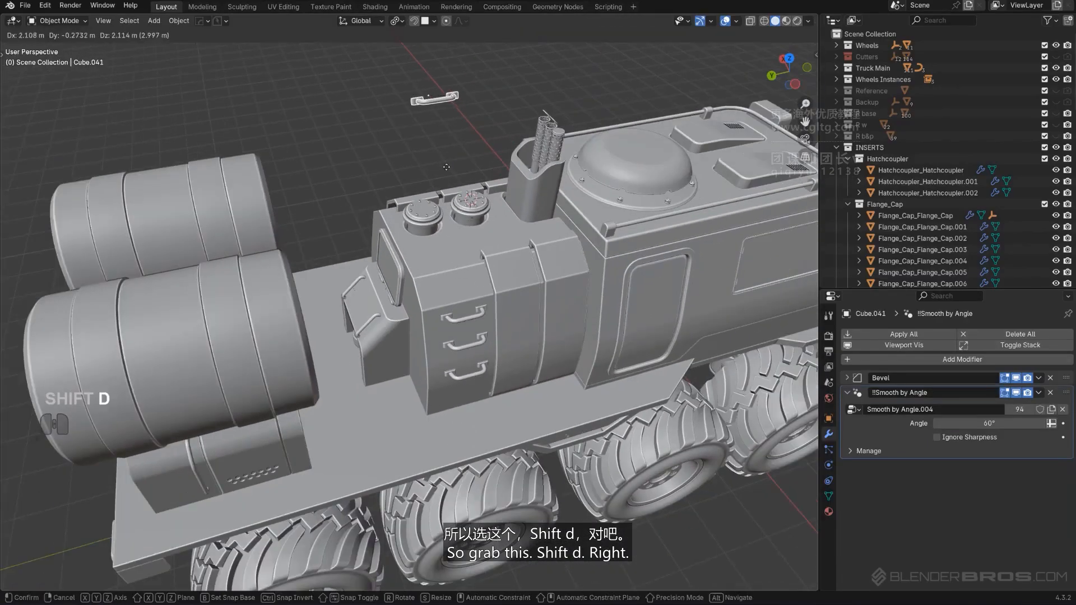
{"action": "left_click", "coordinate": [416, 117]}
Move the copied handle about -4.11 m along Y and -2.89 m along Z, and slide it along X to just outside the cabin's opposite side.
{"action": "middle_click_drag", "start_coordinate": [476, 137], "coordinate": [620, 217], "text": "alt"}
{"action": "scroll", "coordinate": [619, 215], "scroll_direction": "down", "scroll_amount": 5}
{"action": "key", "text": "KP_5"}
{"action": "middle_click_drag", "start_coordinate": [576, 250], "coordinate": [723, 272], "text": "shift"}
{"action": "scroll", "coordinate": [722, 271], "scroll_direction": "up", "scroll_amount": 1}
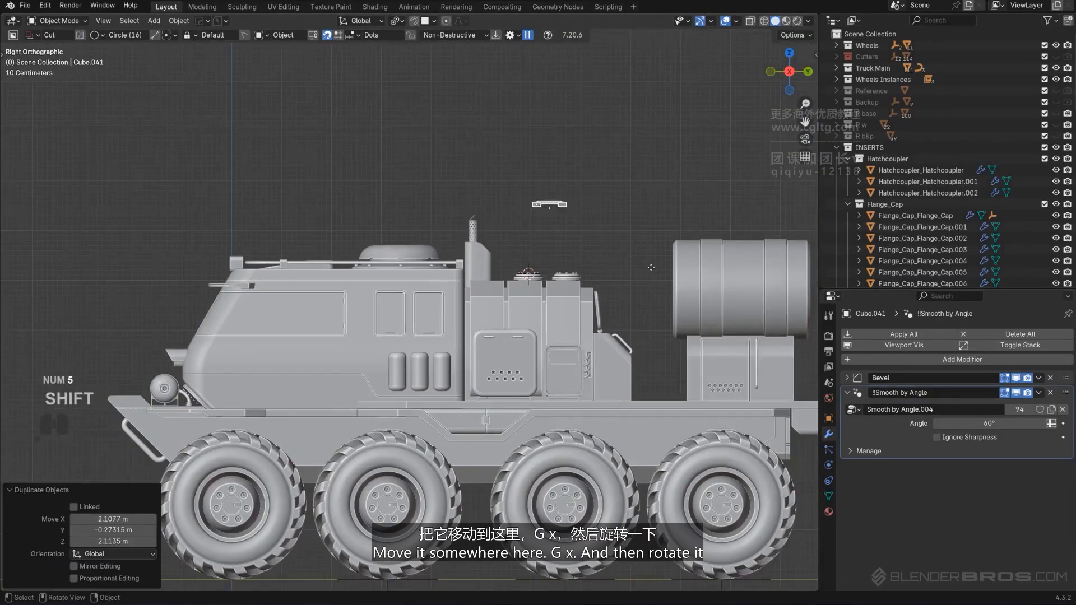
{"action": "key", "text": "g"}
{"action": "left_click", "coordinate": [446, 412]}
{"action": "middle_click_drag", "start_coordinate": [446, 412], "coordinate": [489, 438]}
{"action": "key", "text": "g"}
{"action": "key", "text": "x"}
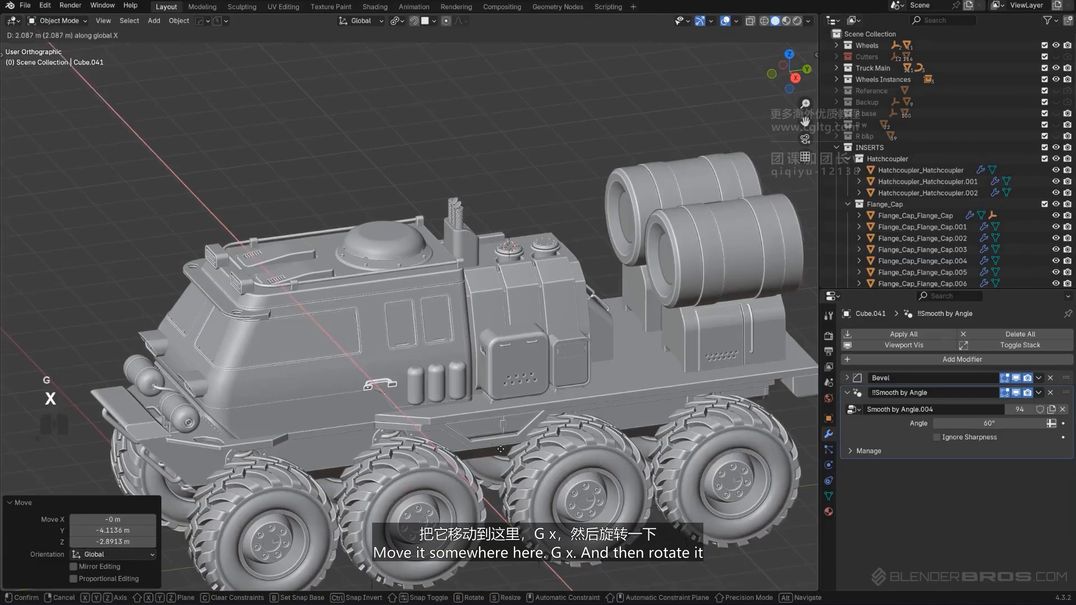
{"action": "left_click", "coordinate": [527, 412]}
Try to rotate the copied handle 180° about Z around individual origins, and undo the rotation.
{"action": "scroll", "coordinate": [541, 394], "scroll_direction": "up", "scroll_amount": 1}
{"action": "scroll", "coordinate": [542, 394], "scroll_direction": "up", "scroll_amount": 1}
{"action": "type", "text": "rz180"}
{"action": "key", "text": "Return"}
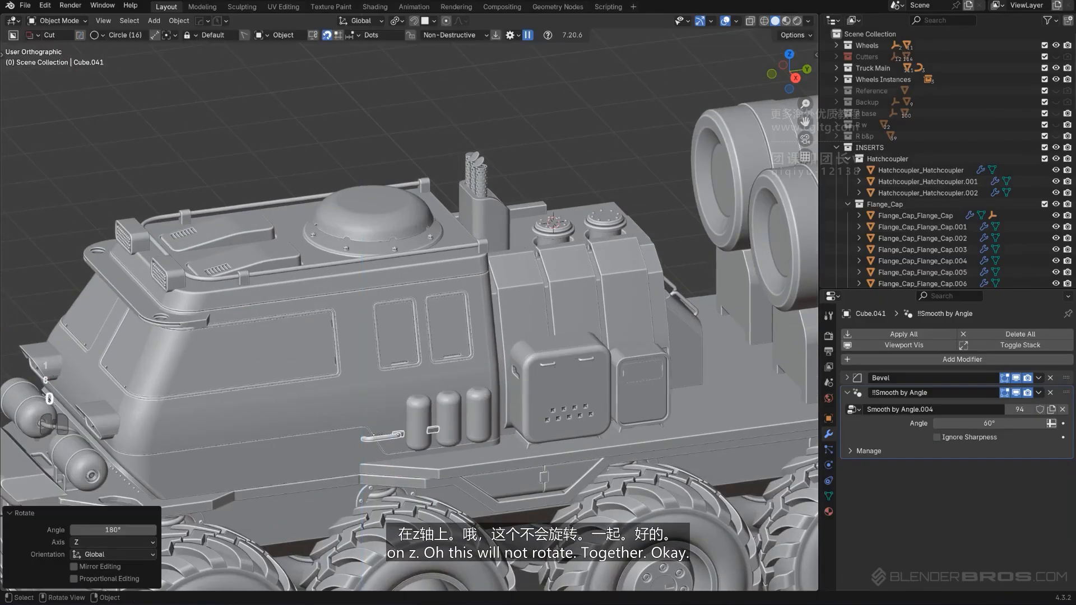
{"action": "right_click", "coordinate": [585, 354]}
{"action": "key", "text": "ctrl+z"}
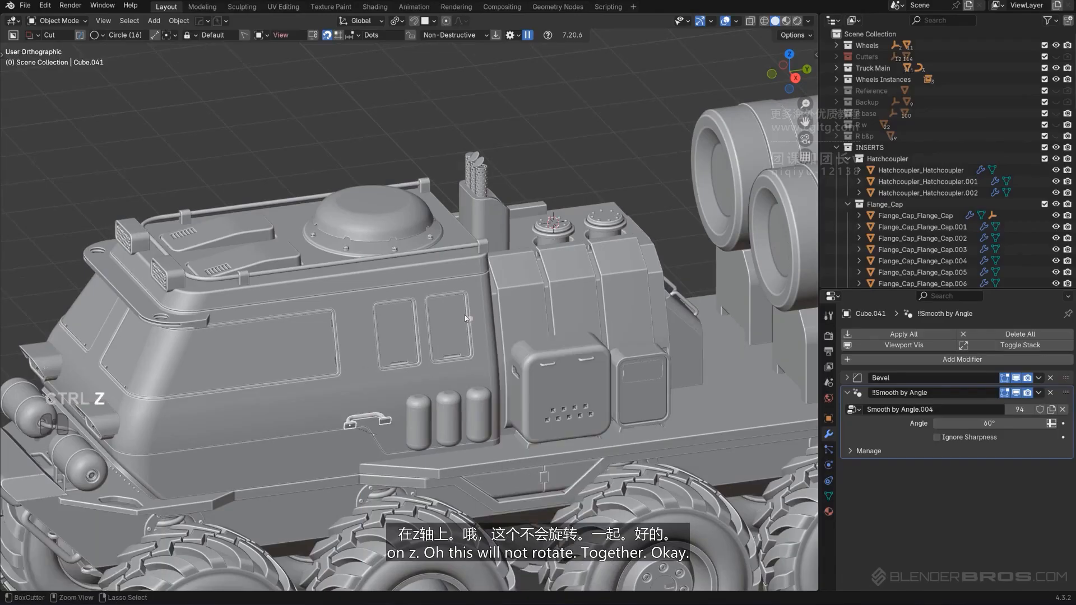
Snap the 3D cursor to the selected handle and set the transform pivot point to 3D Cursor.
{"action": "scroll", "coordinate": [381, 395], "scroll_direction": "down", "scroll_amount": 3}
{"action": "middle_click_drag", "start_coordinate": [385, 408], "coordinate": [405, 415]}
{"action": "key", "text": "KP_5"}
{"action": "scroll", "coordinate": [404, 415], "scroll_direction": "up", "scroll_amount": 2}
{"action": "key", "text": "shift+s"}
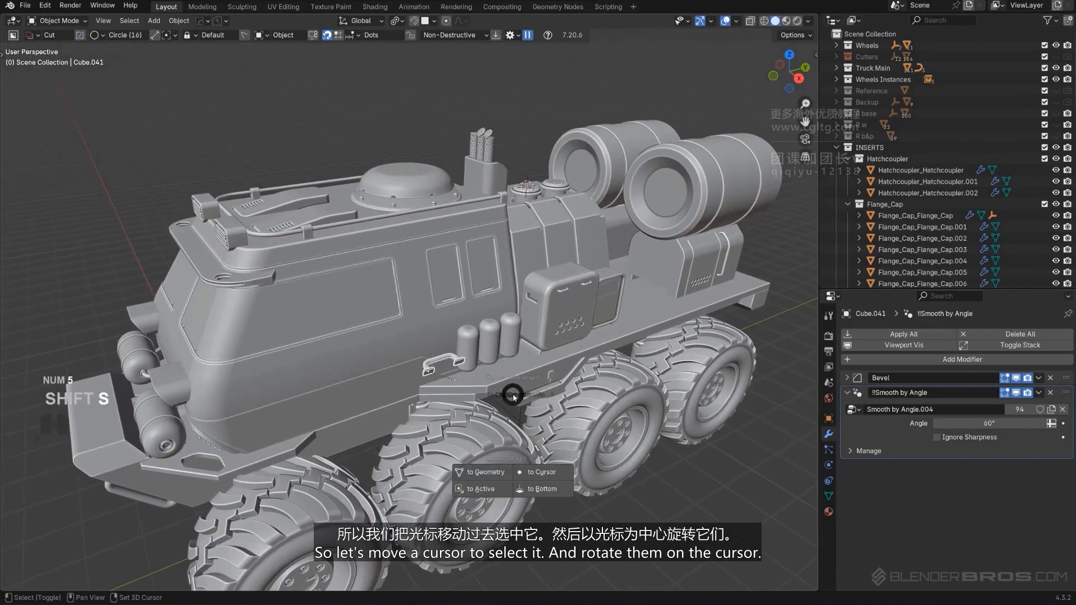
{"action": "left_click", "coordinate": [418, 402]}
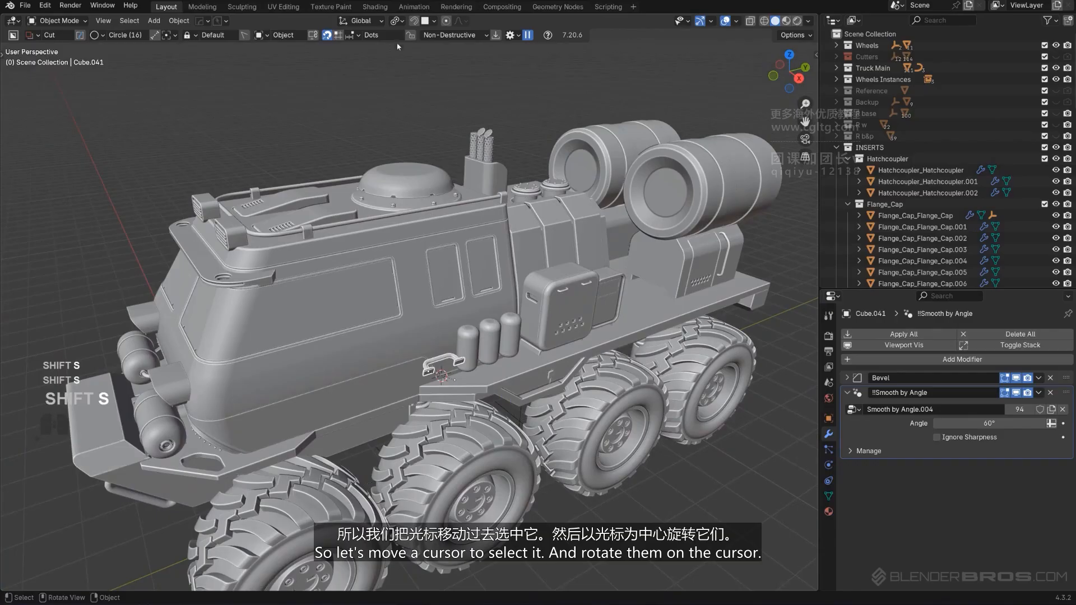
{"action": "left_click", "coordinate": [400, 22]}
{"action": "left_click", "coordinate": [421, 63]}
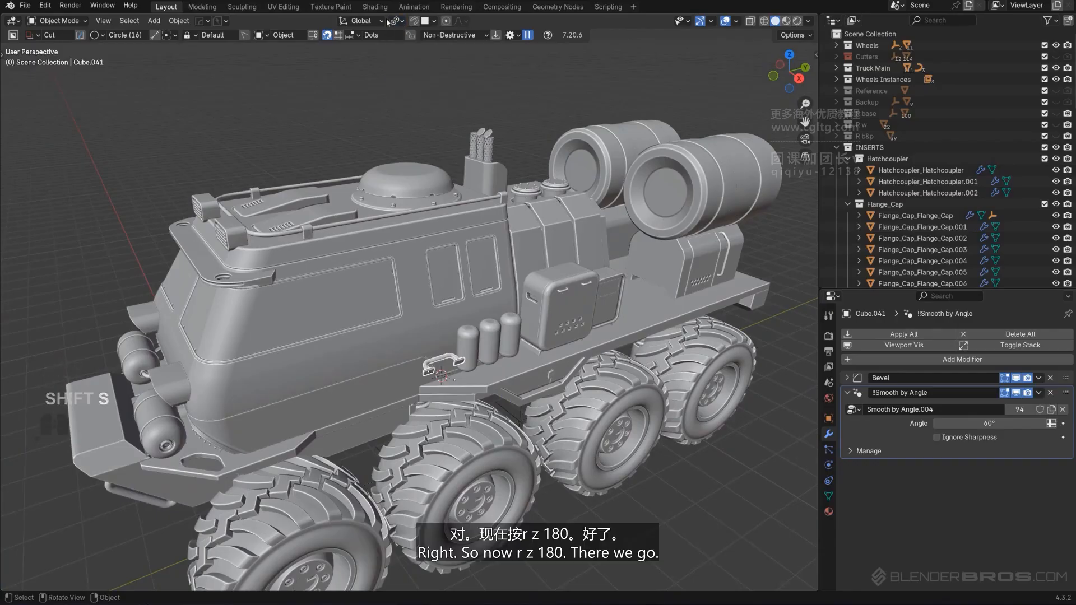
{"action": "left_click", "coordinate": [395, 21]}
{"action": "left_click", "coordinate": [414, 61]}
Rotate the handle 180° about Z around the 3D cursor and set the pivot point back to Individual Origins.
{"action": "type", "text": "r1"}
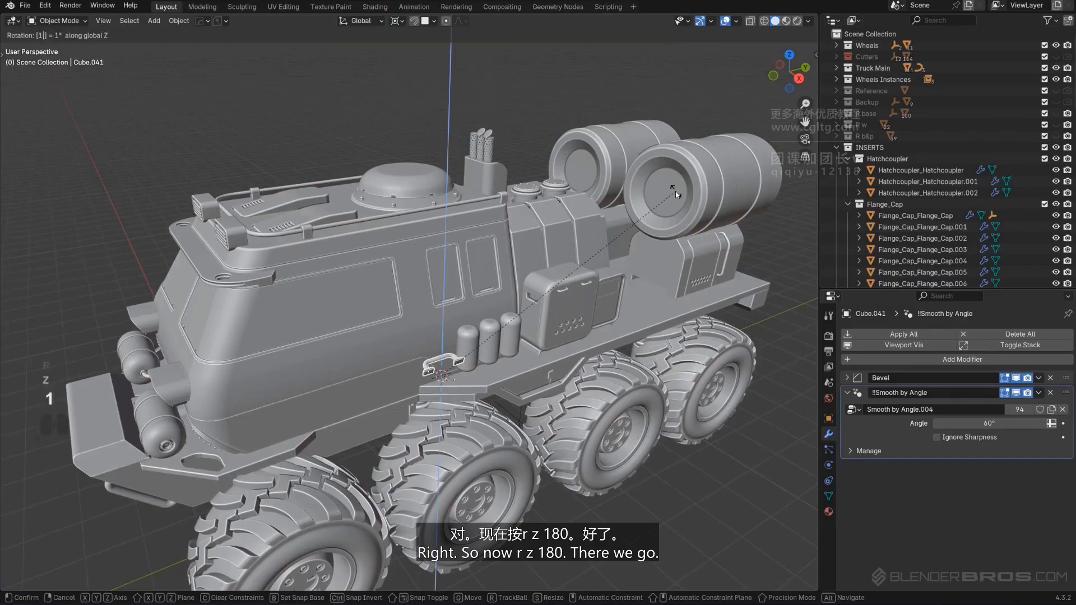
{"action": "type", "text": "80"}
{"action": "key", "text": "Return"}
{"action": "right_click", "coordinate": [396, 299]}
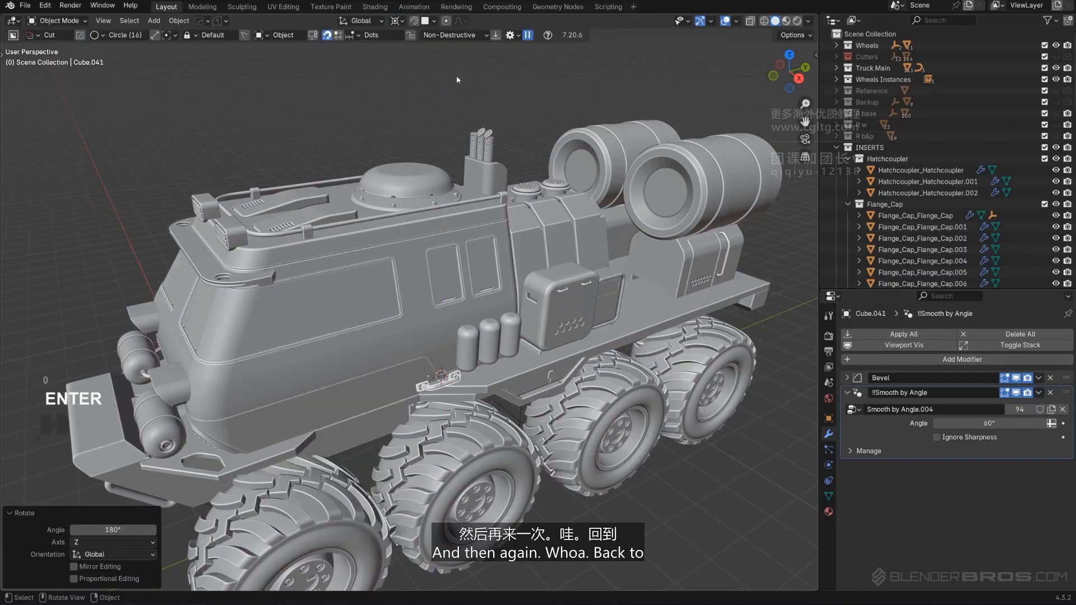
{"action": "left_click", "coordinate": [397, 11]}
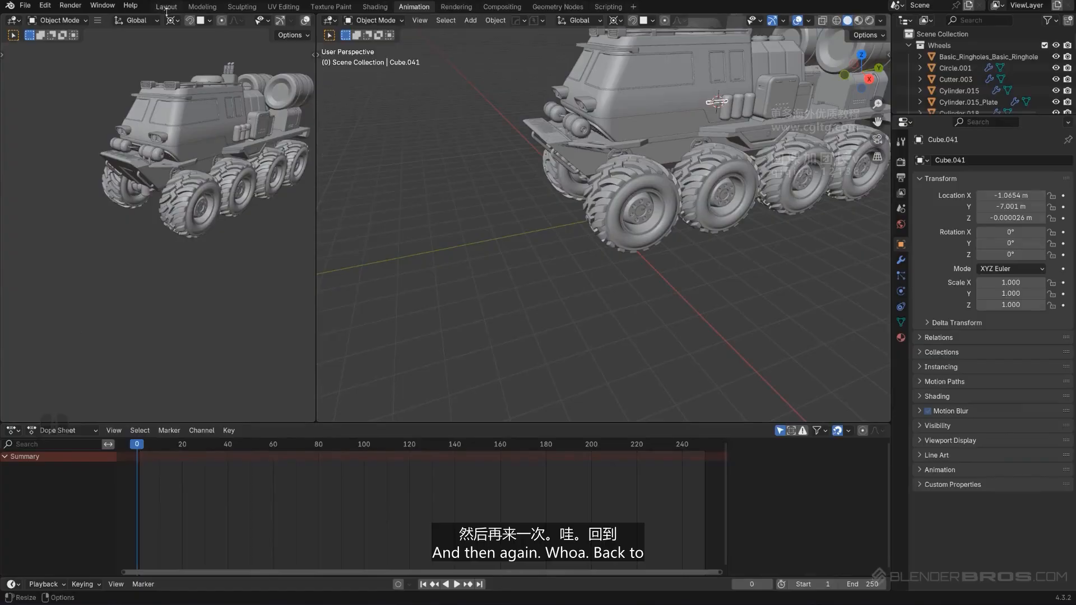
{"action": "left_click", "coordinate": [166, 8]}
{"action": "left_click", "coordinate": [395, 21]}
{"action": "left_click", "coordinate": [421, 77]}
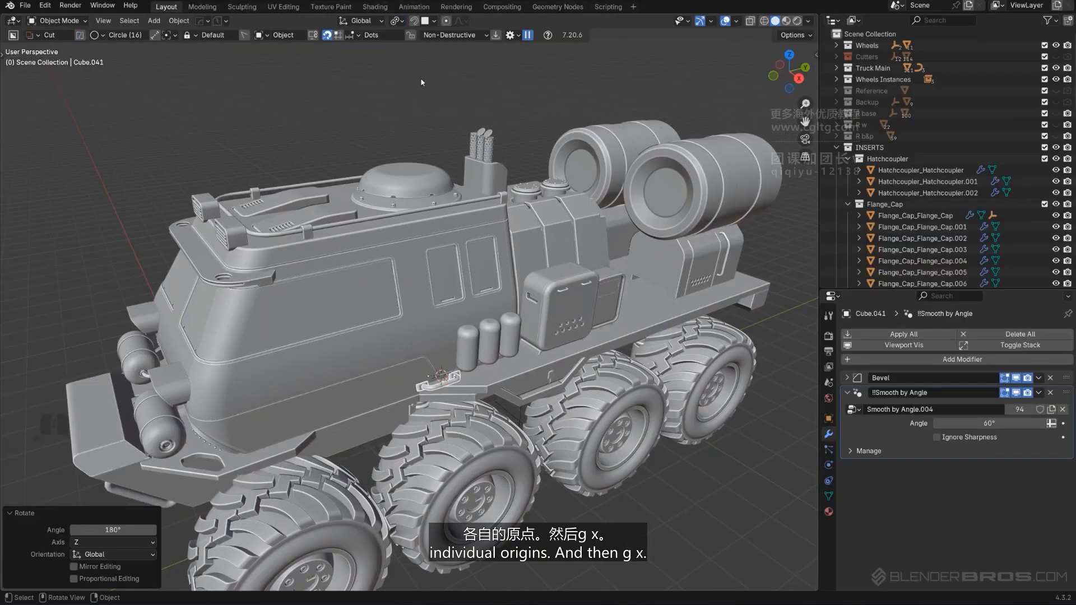
Move the handle about -1.367 m along X toward the cabin's side wall.
{"action": "middle_click_drag", "start_coordinate": [420, 77], "coordinate": [533, 454]}
{"action": "key", "text": "g"}
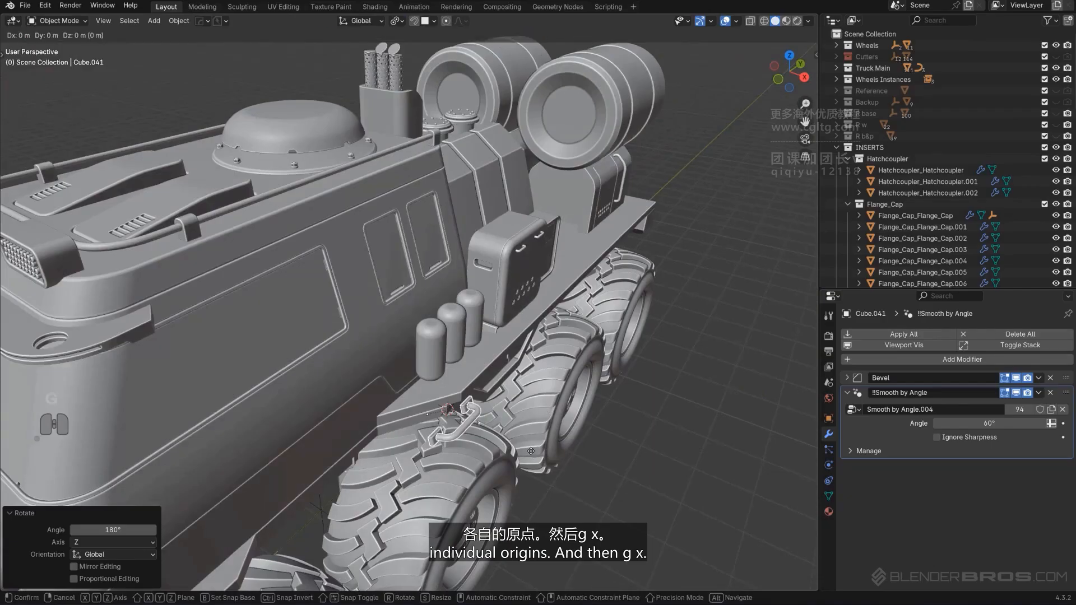
{"action": "key", "text": "x"}
{"action": "left_click", "coordinate": [443, 408]}
Return the 3D cursor to the world origin and select the handle's grip.
{"action": "key", "text": "shift+s"}
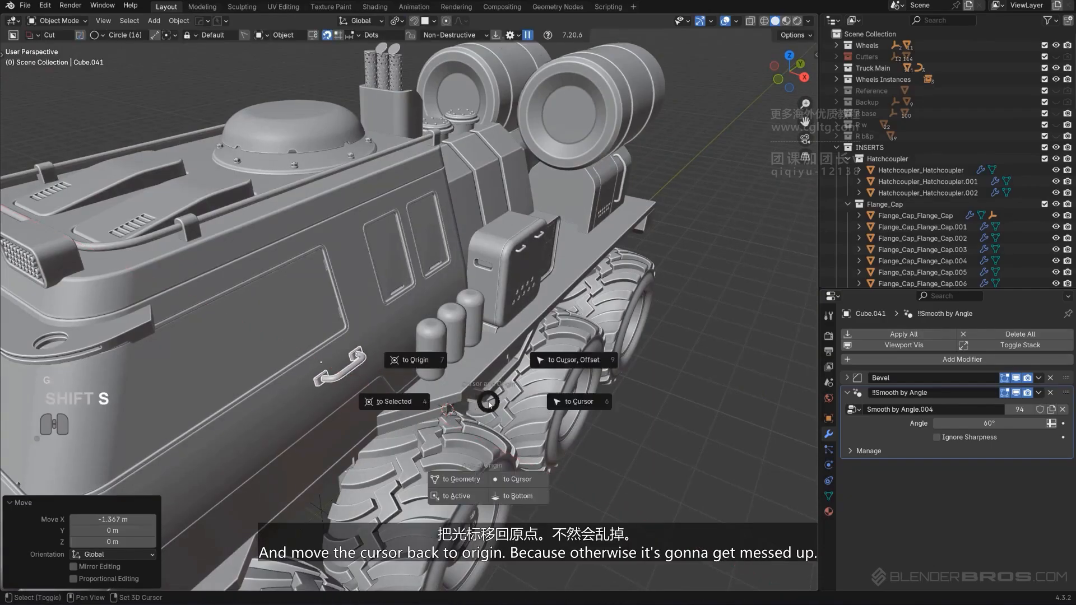
{"action": "left_click", "coordinate": [420, 362]}
{"action": "middle_click_drag", "start_coordinate": [421, 361], "coordinate": [471, 388]}
{"action": "left_click", "coordinate": [305, 417]}
Try to scale the handle by about 0.513 and shift it along X, and undo the scaling.
{"action": "key", "text": "s"}
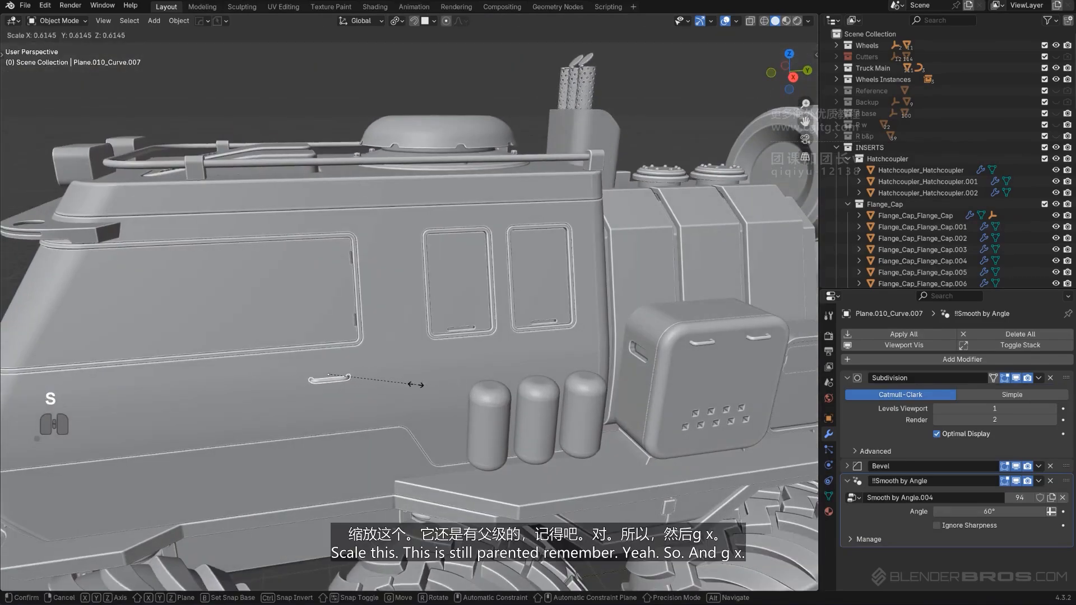
{"action": "left_click", "coordinate": [402, 382]}
{"action": "middle_click_drag", "start_coordinate": [401, 381], "coordinate": [474, 376]}
{"action": "key", "text": "KP_5"}
{"action": "key", "text": "KP_5"}
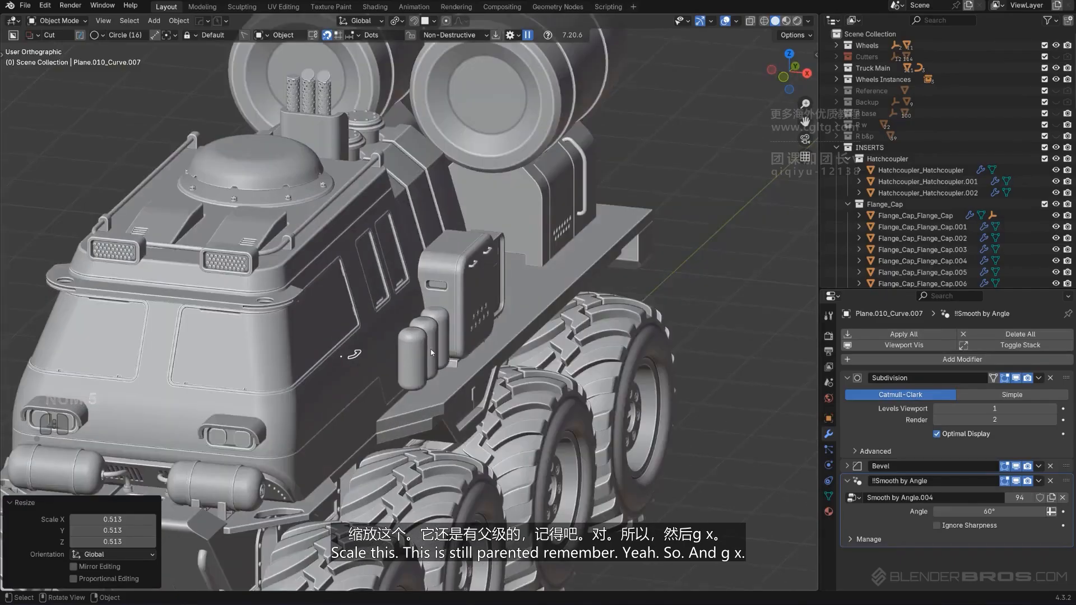
{"action": "scroll", "coordinate": [412, 342], "scroll_direction": "up", "scroll_amount": 2}
{"action": "key", "text": "g"}
{"action": "key", "text": "x"}
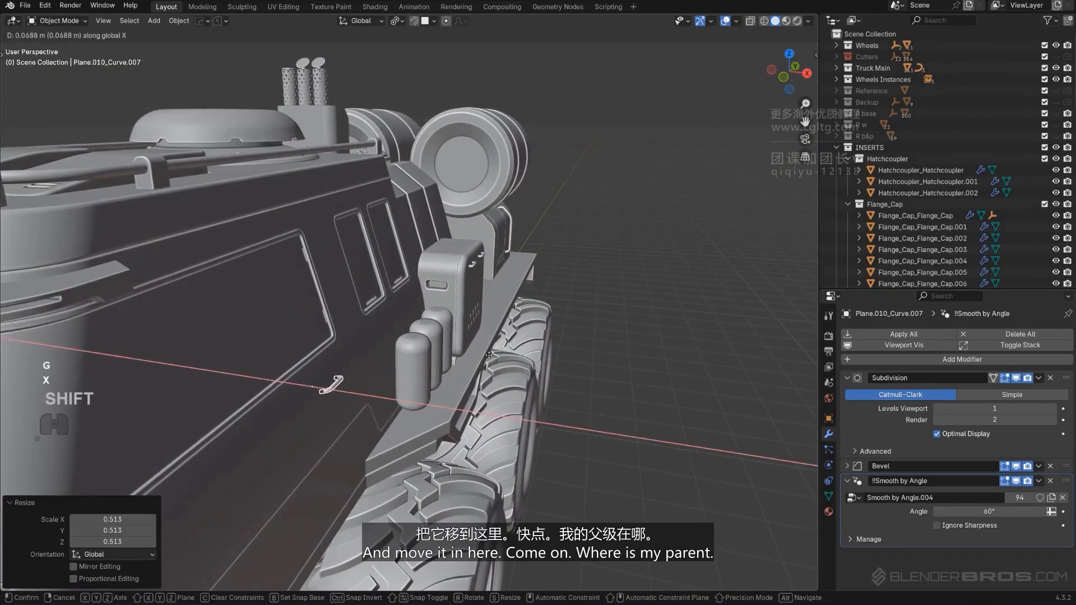
{"action": "right_click", "coordinate": [488, 355]}
{"action": "key", "text": "ctrl+z"}
{"action": "scroll", "coordinate": [460, 371], "scroll_direction": "up", "scroll_amount": 2}
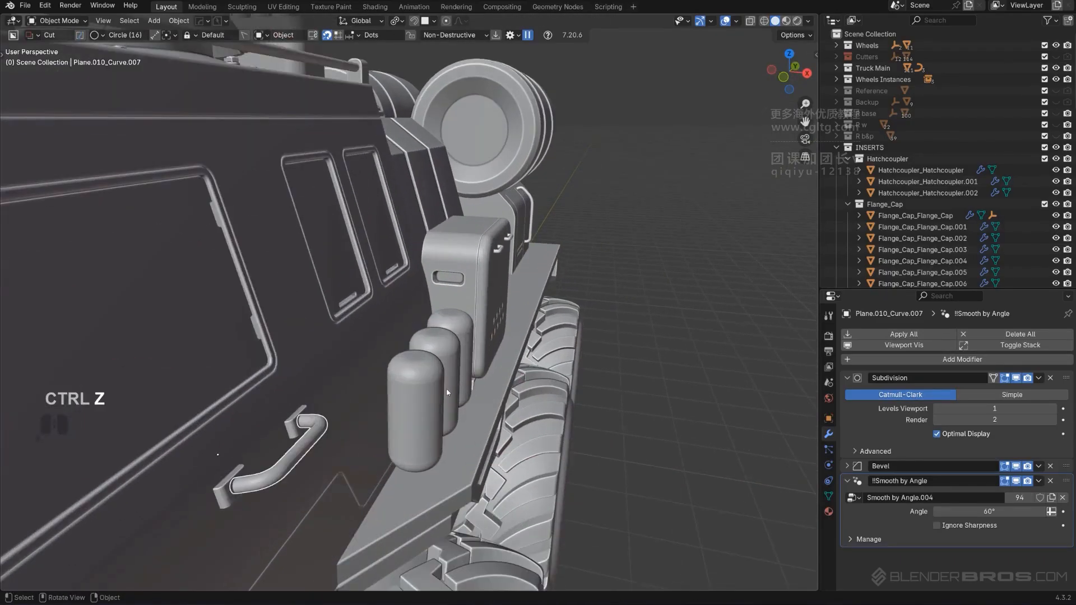
Pull the handle about 0.377 m outward and 0.107 m down from the cabin wall, and scale it by about 0.514.
{"action": "key", "text": "g"}
{"action": "left_click", "coordinate": [533, 424]}
{"action": "scroll", "coordinate": [570, 425], "scroll_direction": "down", "scroll_amount": 3}
{"action": "key", "text": "s"}
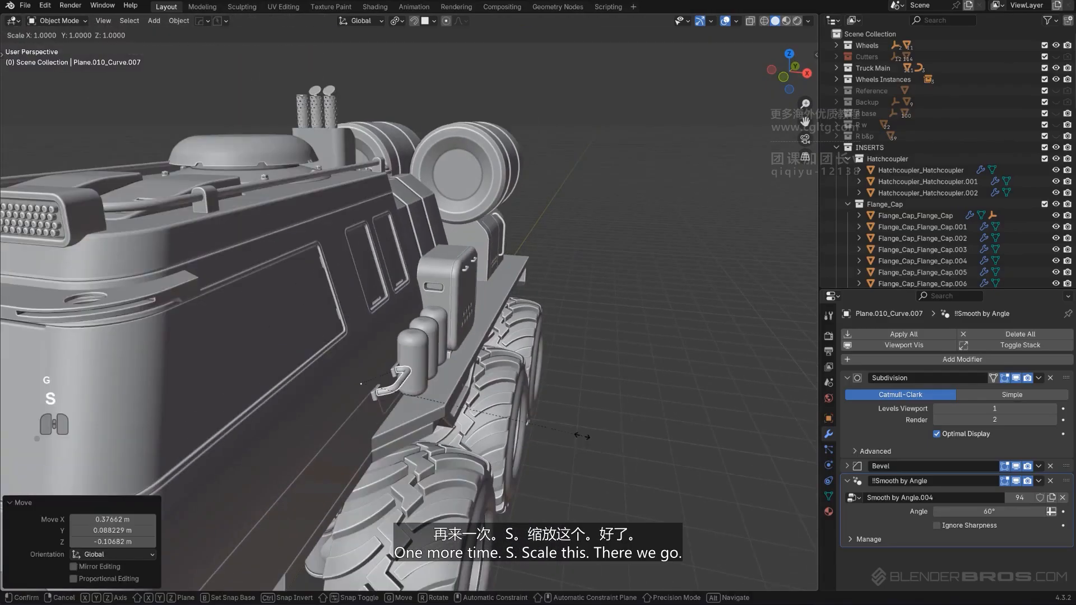
{"action": "left_click", "coordinate": [471, 420]}
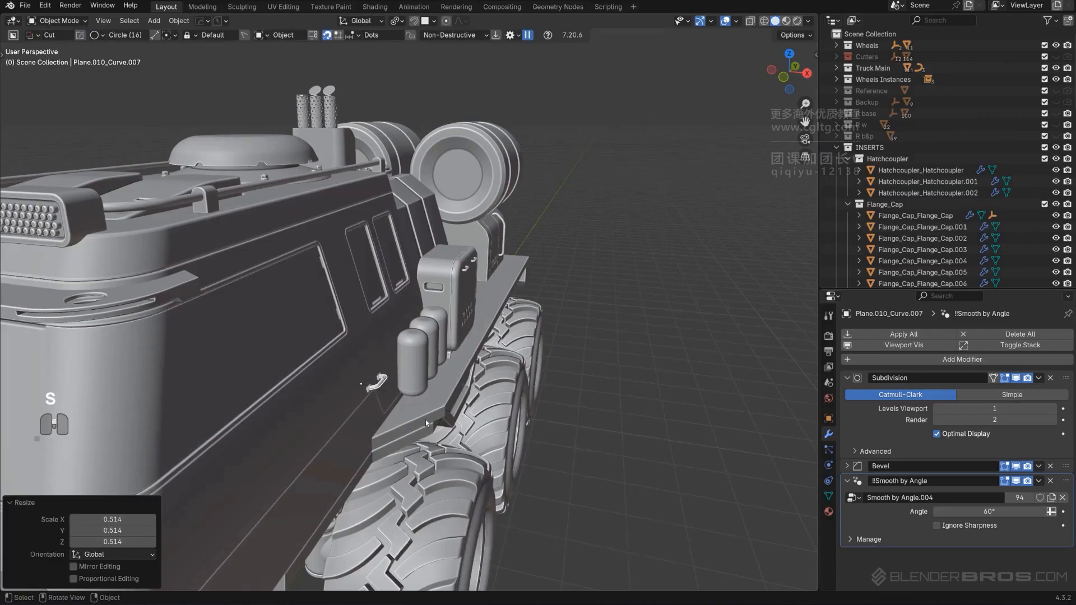
Move the handle about -0.247 m along X so that it sits against the cabin's side wall.
{"action": "scroll", "coordinate": [414, 418], "scroll_direction": "up", "scroll_amount": 3}
{"action": "middle_click_drag", "start_coordinate": [395, 416], "coordinate": [438, 259], "text": "shift"}
{"action": "key", "text": "KP_5"}
{"action": "key", "text": "KP_5"}
{"action": "key", "text": "g"}
{"action": "key", "text": "x"}
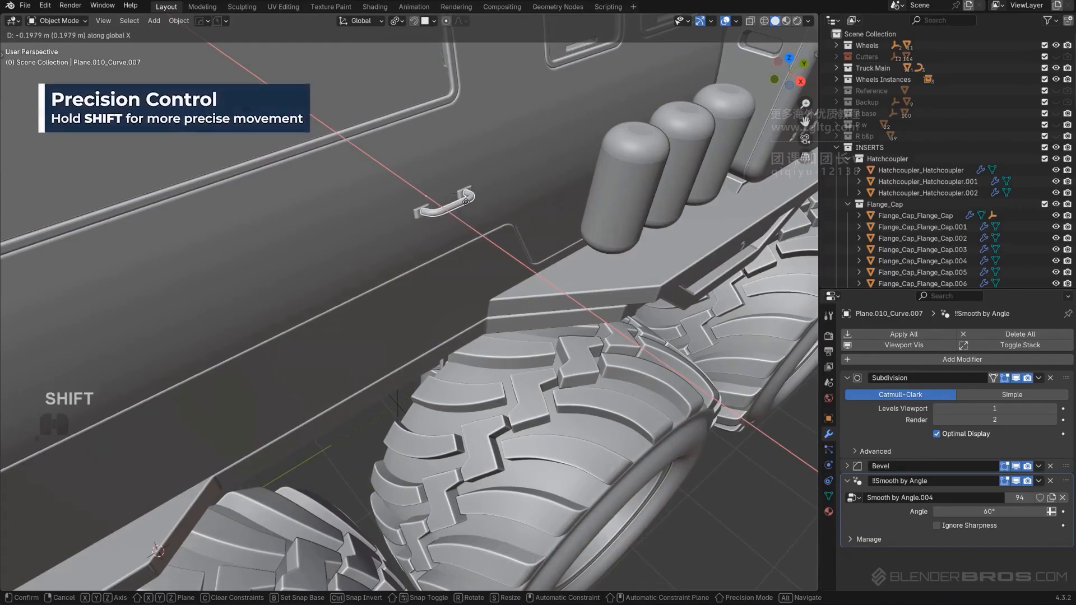
{"action": "left_click", "coordinate": [387, 189]}
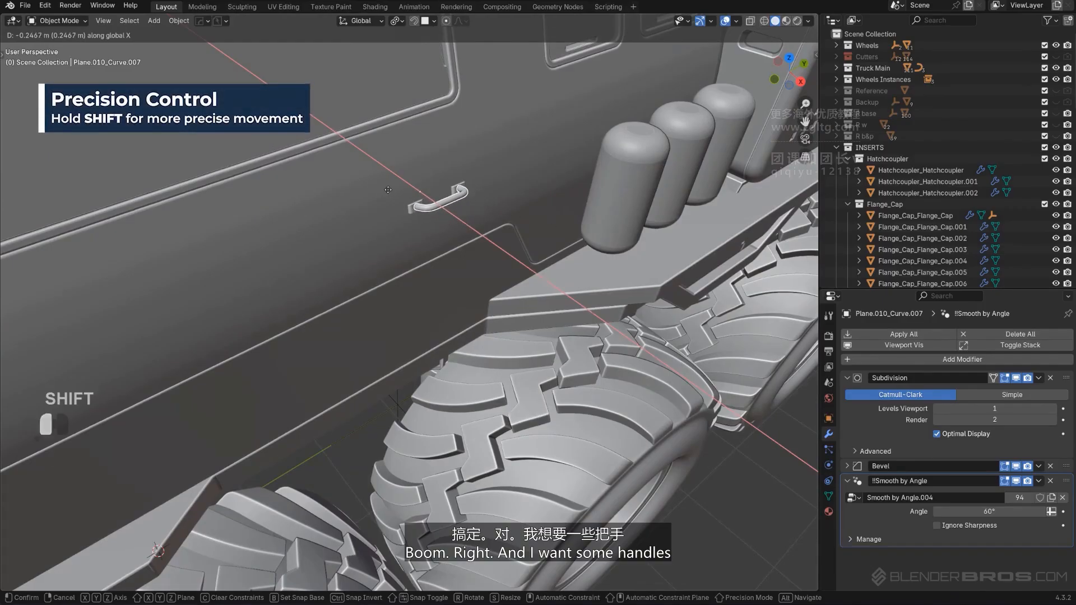
In the side view, move the handle about -0.2 m along Y and -0.454 m along Z, just below the cabin's trim line.
{"action": "key", "text": "KP_3"}
{"action": "key", "text": "KP_5"}
{"action": "scroll", "coordinate": [450, 241], "scroll_direction": "down", "scroll_amount": 1}
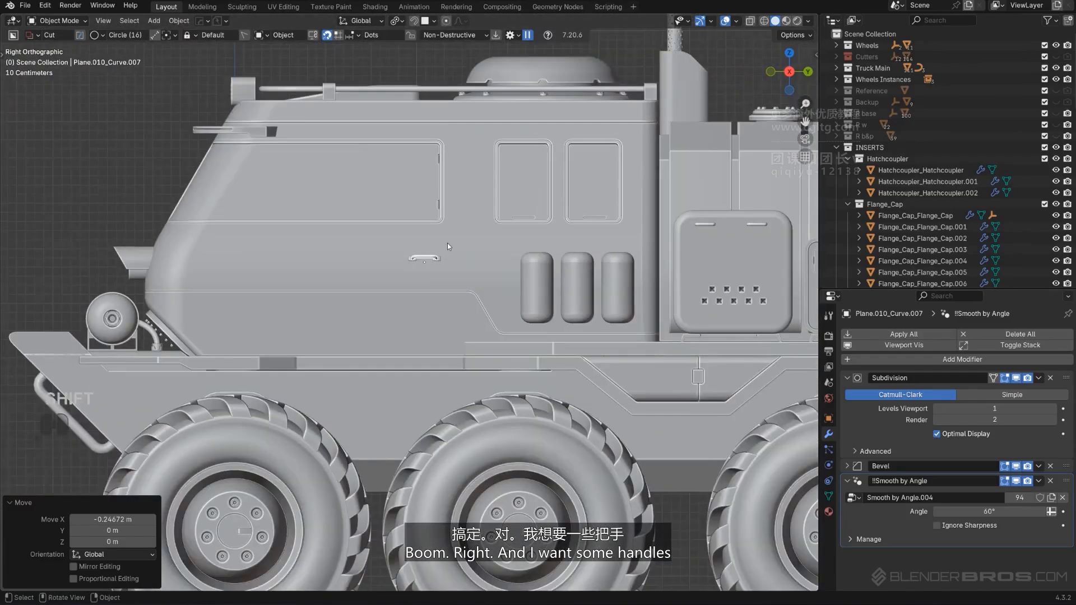
{"action": "middle_click_drag", "start_coordinate": [447, 243], "coordinate": [450, 247], "text": "shift"}
{"action": "scroll", "coordinate": [451, 249], "scroll_direction": "up", "scroll_amount": 1}
{"action": "key", "text": "g"}
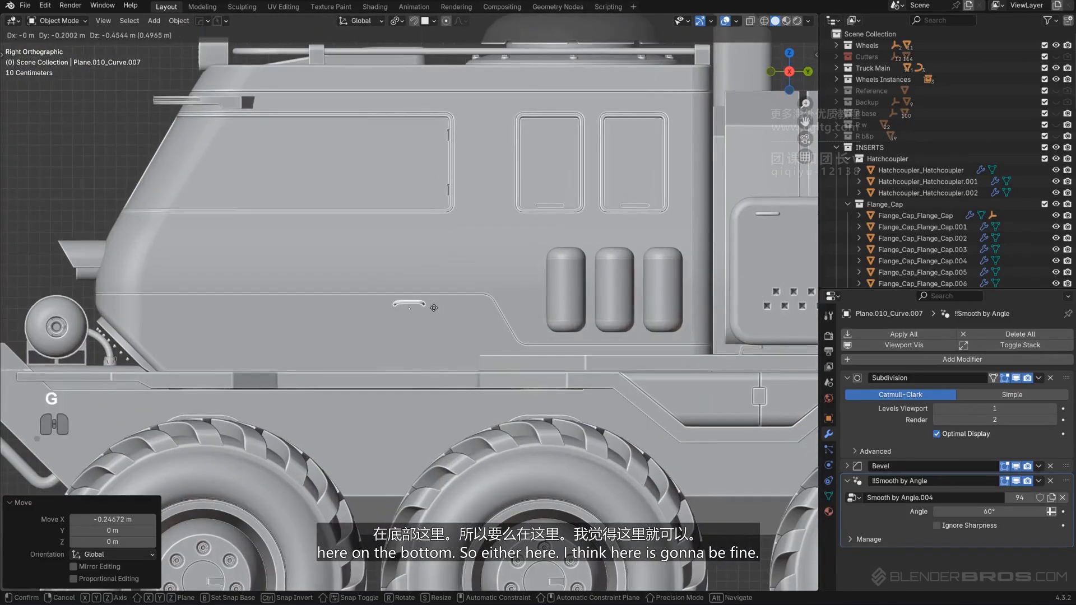
{"action": "left_click", "coordinate": [434, 307]}
Shift the handle about 0.023 m outward along X so that its mounts emerge from the lower panel.
{"action": "middle_click_drag", "start_coordinate": [433, 311], "coordinate": [471, 359]}
{"action": "key", "text": "KP_5"}
{"action": "scroll", "coordinate": [453, 339], "scroll_direction": "up", "scroll_amount": 4}
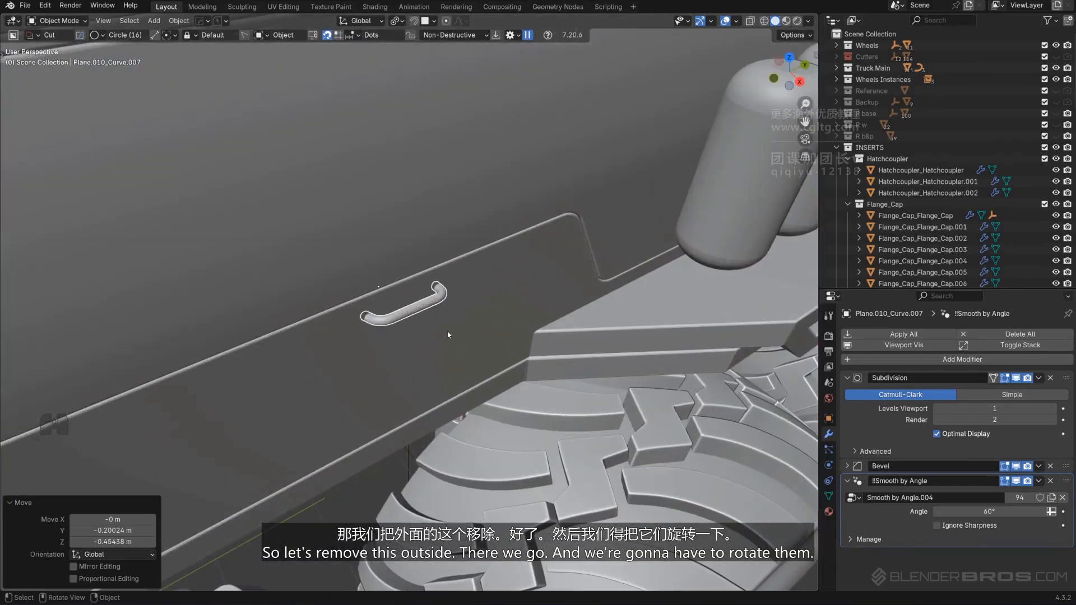
{"action": "key", "text": "g"}
{"action": "key", "text": "x"}
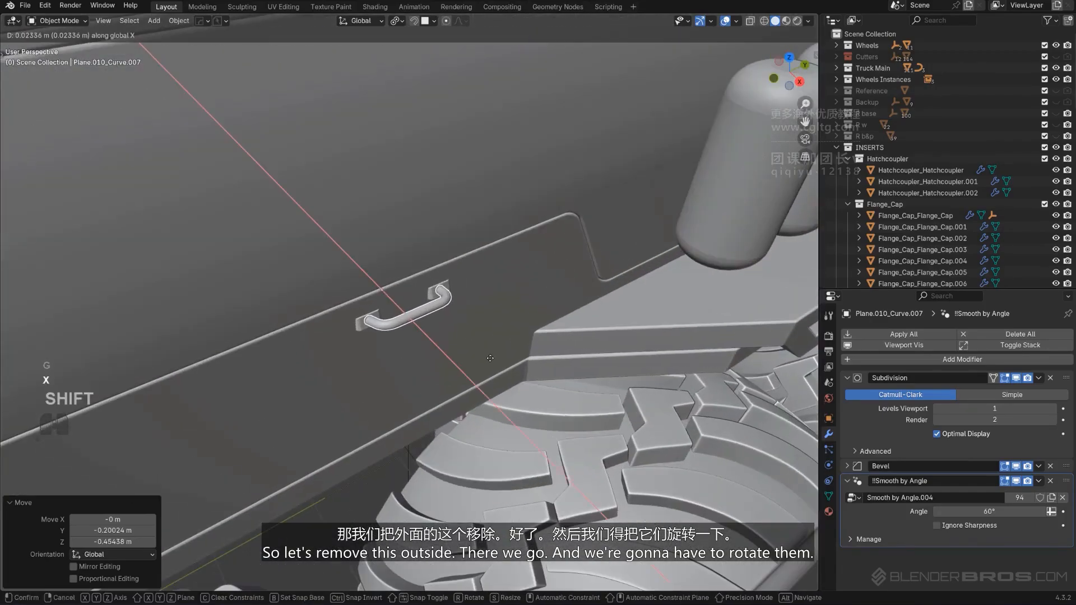
{"action": "left_click", "coordinate": [480, 346]}
In the front view, rotate the handle about 14.7° to follow the wall and move it up about 0.064 m.
{"action": "middle_click_drag", "start_coordinate": [480, 346], "coordinate": [507, 292]}
{"action": "key", "text": "KP_5"}
{"action": "scroll", "coordinate": [491, 295], "scroll_direction": "up", "scroll_amount": 6}
{"action": "key", "text": "r"}
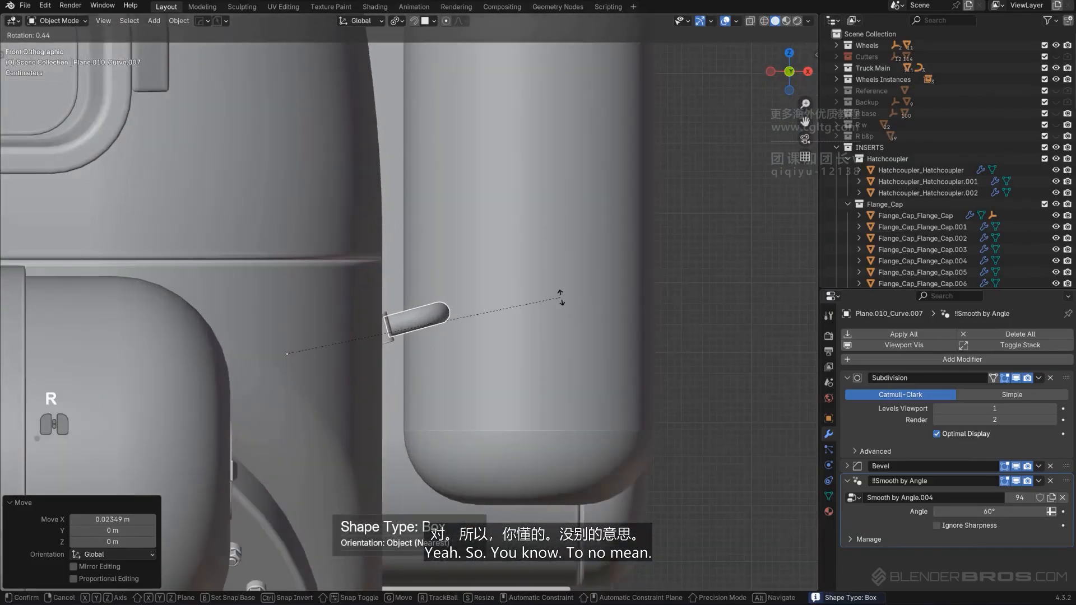
{"action": "left_click", "coordinate": [549, 368]}
{"action": "key", "text": "g"}
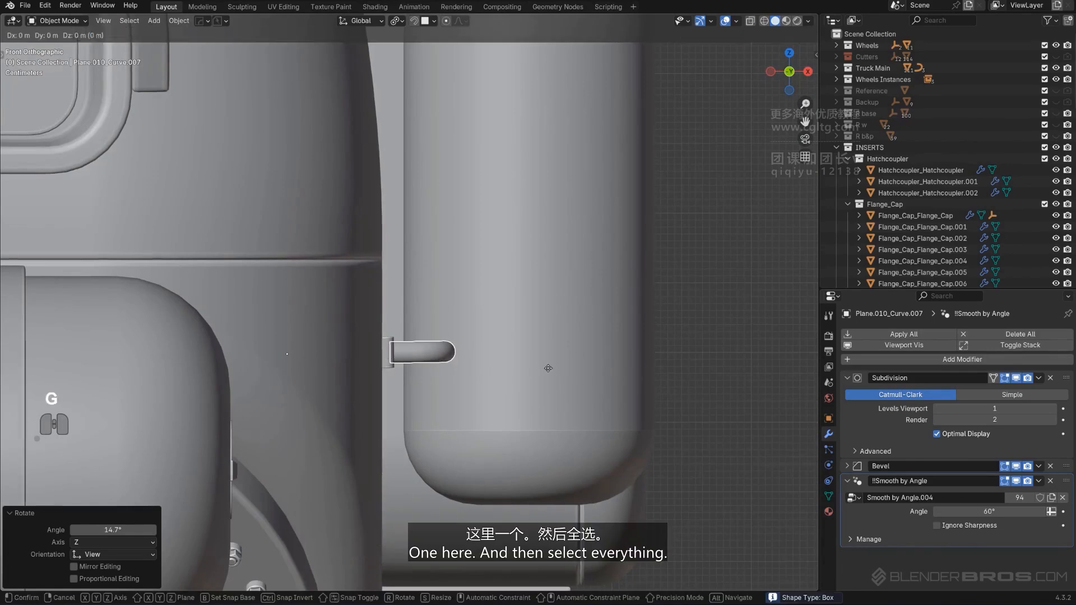
{"action": "left_click", "coordinate": [524, 318]}
{"action": "middle_click_drag", "start_coordinate": [503, 317], "coordinate": [357, 355]}
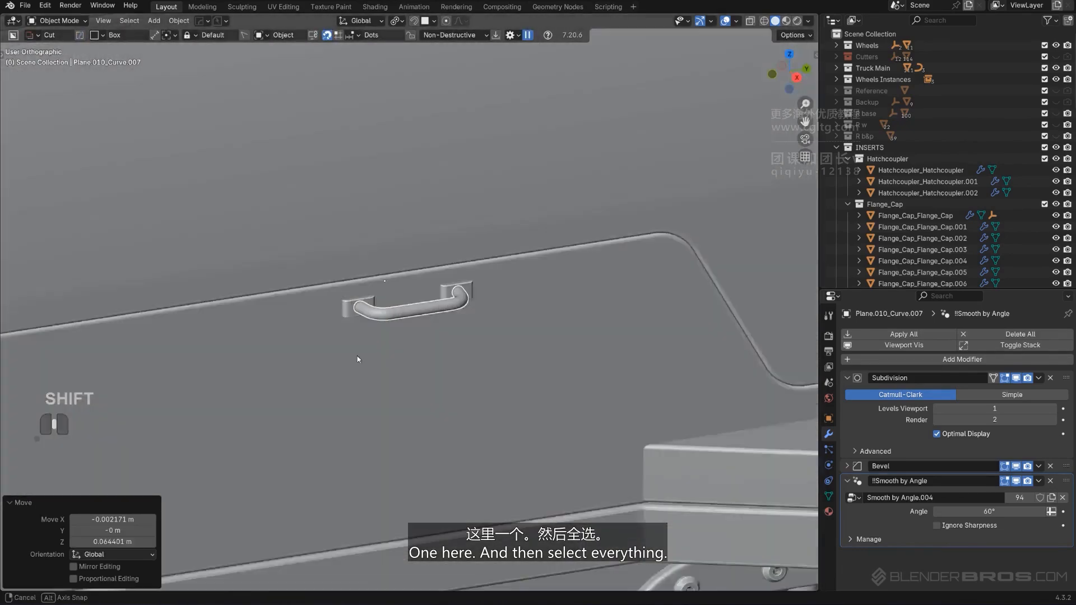
Select the handle with its mounts and make a linked duplicate about -2.02 m along Y, near the front of the cabin's lower panel.
{"action": "key", "text": "KP_5"}
{"action": "left_click", "coordinate": [368, 304], "text": "shift"}
{"action": "left_click", "coordinate": [376, 314], "text": "shift"}
{"action": "scroll", "coordinate": [376, 324], "scroll_direction": "down", "scroll_amount": 8}
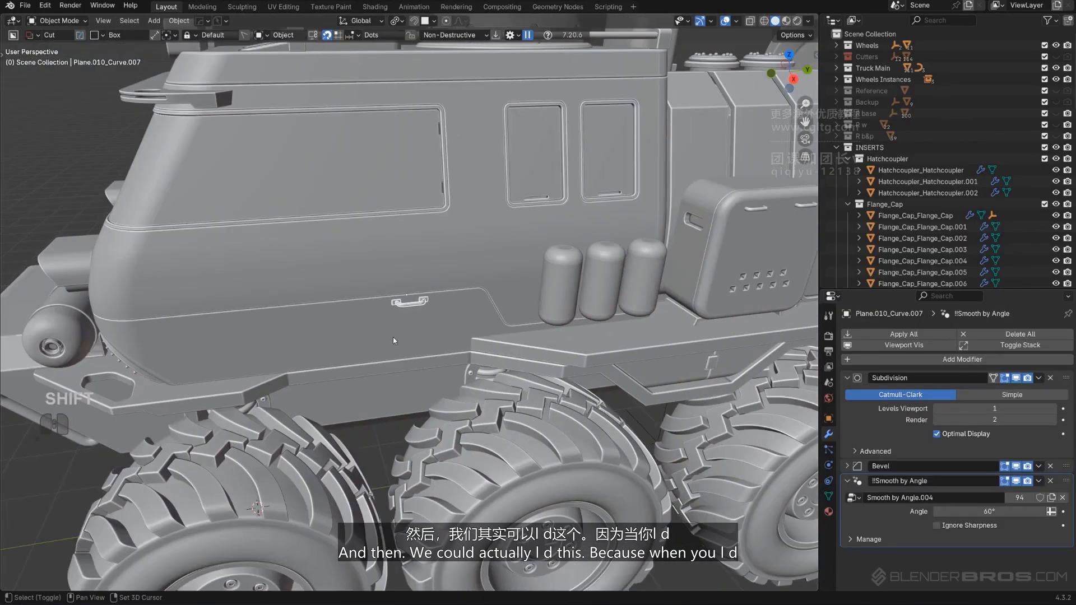
{"action": "key", "text": "alt+d"}
{"action": "key", "text": "y"}
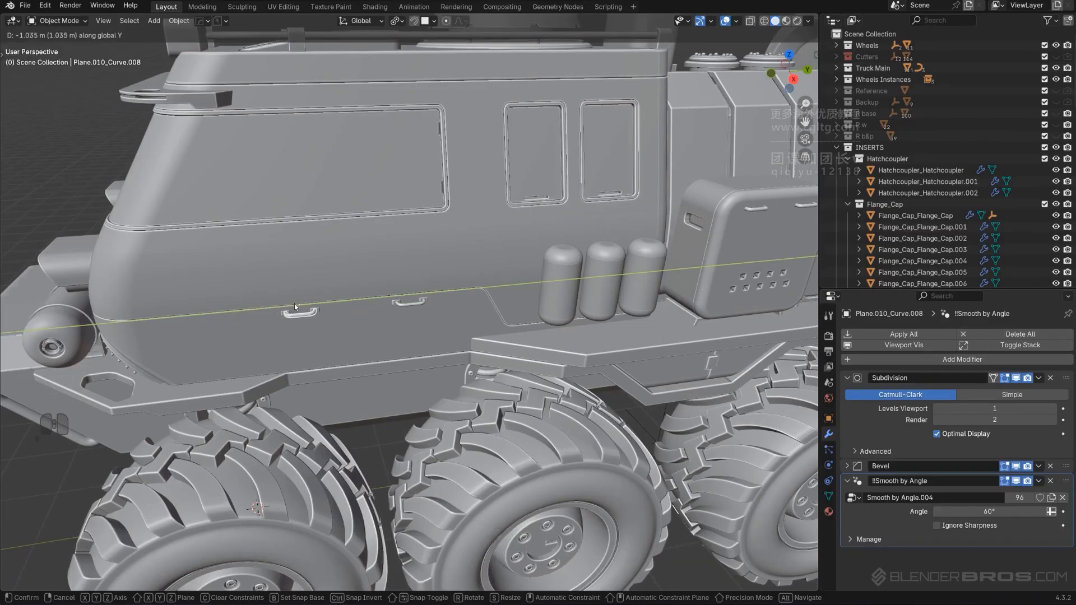
{"action": "left_click", "coordinate": [173, 321]}
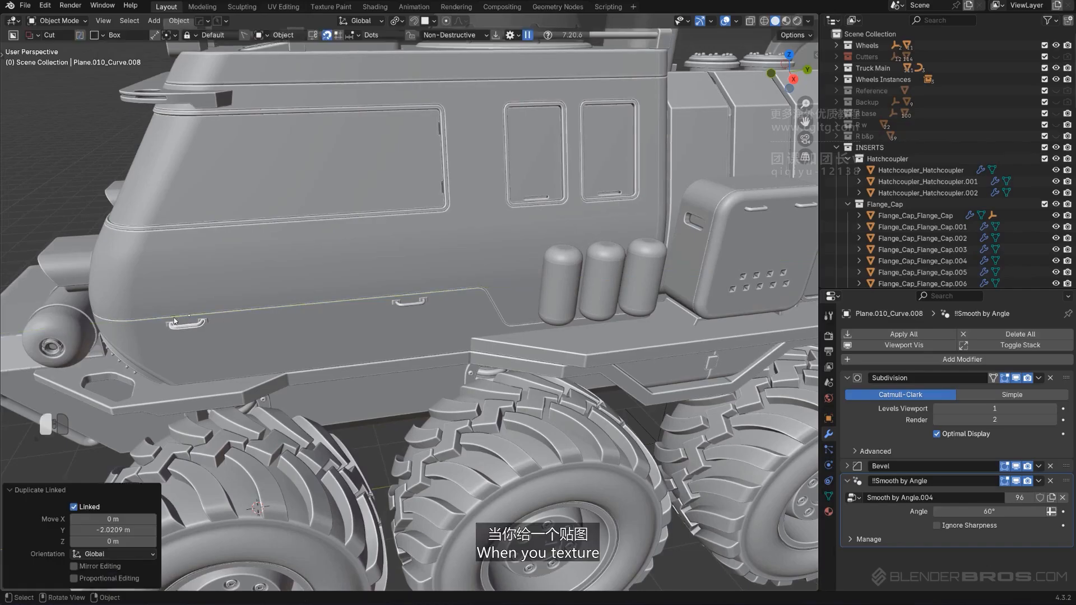
Select both grab handles with their mounts on the cabin's lower panel and mirror them across X to the truck's other side.
{"action": "scroll", "coordinate": [168, 314], "scroll_direction": "down", "scroll_amount": 2}
{"action": "left_click", "coordinate": [129, 218]}
{"action": "middle_click_drag", "start_coordinate": [129, 218], "coordinate": [219, 217]}
{"action": "scroll", "coordinate": [224, 219], "scroll_direction": "down", "scroll_amount": 2}
{"action": "middle_click_drag", "start_coordinate": [269, 224], "coordinate": [440, 351], "text": "shift"}
{"action": "scroll", "coordinate": [440, 351], "scroll_direction": "up", "scroll_amount": 4}
{"action": "scroll", "coordinate": [400, 371], "scroll_direction": "up", "scroll_amount": 3}
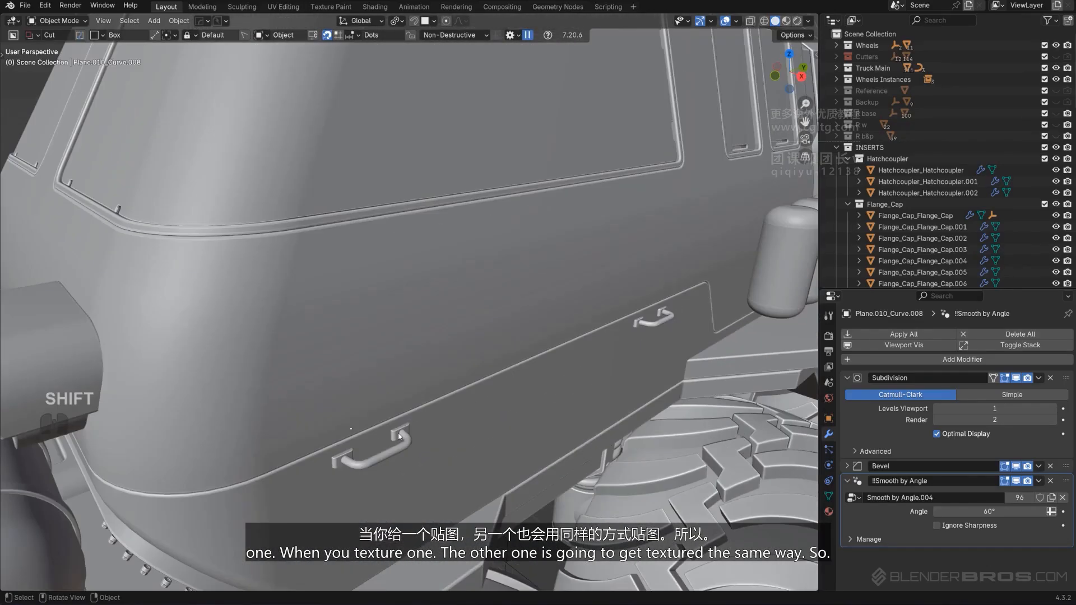
{"action": "left_click", "coordinate": [398, 436]}
{"action": "left_click", "coordinate": [407, 445], "text": "shift"}
{"action": "left_click", "coordinate": [638, 325], "text": "shift"}
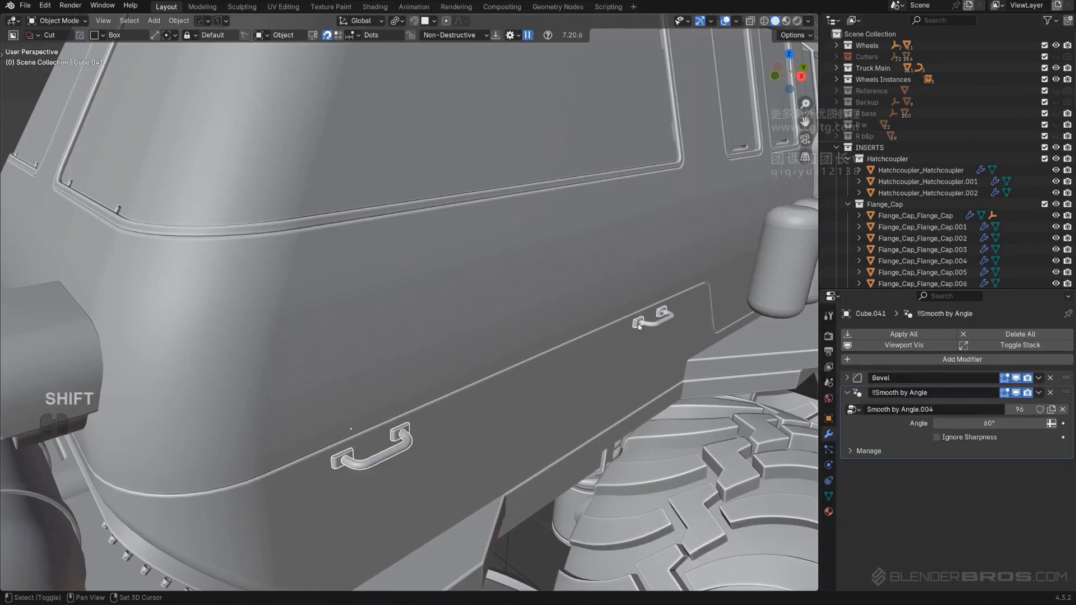
{"action": "left_click", "coordinate": [653, 325], "text": "shift"}
{"action": "scroll", "coordinate": [654, 325], "scroll_direction": "down", "scroll_amount": 8}
{"action": "key", "text": "alt+x"}
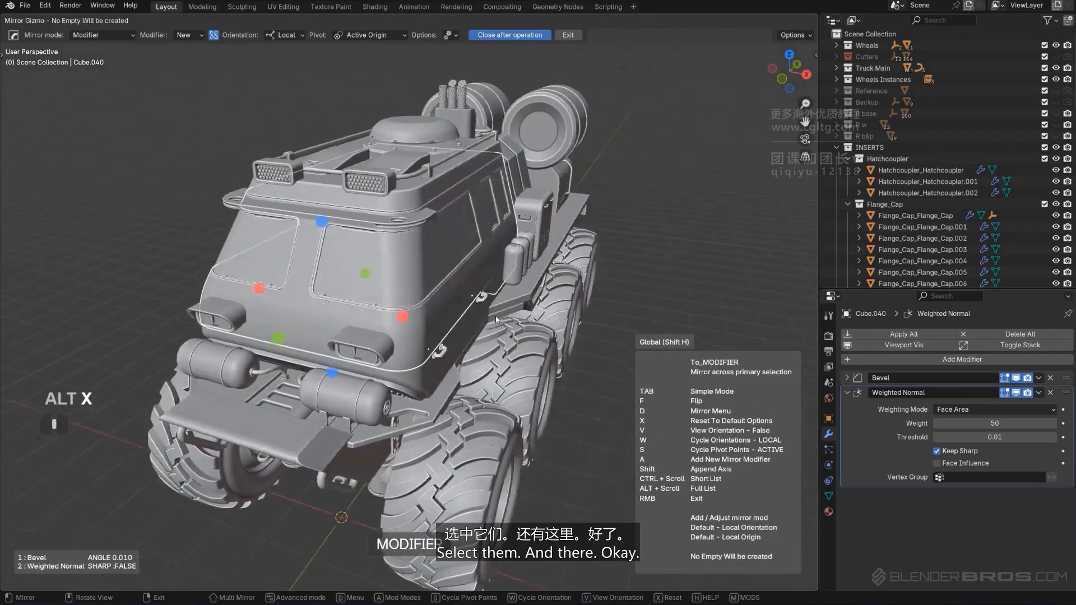
{"action": "middle_click_drag", "start_coordinate": [495, 320], "coordinate": [465, 138]}
{"action": "left_click", "coordinate": [403, 316]}
{"action": "left_click", "coordinate": [648, 282]}
Cut a rectangular foothold recess about 0.11 m deep into the lower edge of the cabin's side panel, just ahead of the side step plate.
{"action": "scroll", "coordinate": [386, 362], "scroll_direction": "up", "scroll_amount": 2}
{"action": "middle_click_drag", "start_coordinate": [497, 257], "coordinate": [507, 217], "text": "shift"}
{"action": "scroll", "coordinate": [406, 284], "scroll_direction": "up", "scroll_amount": 2}
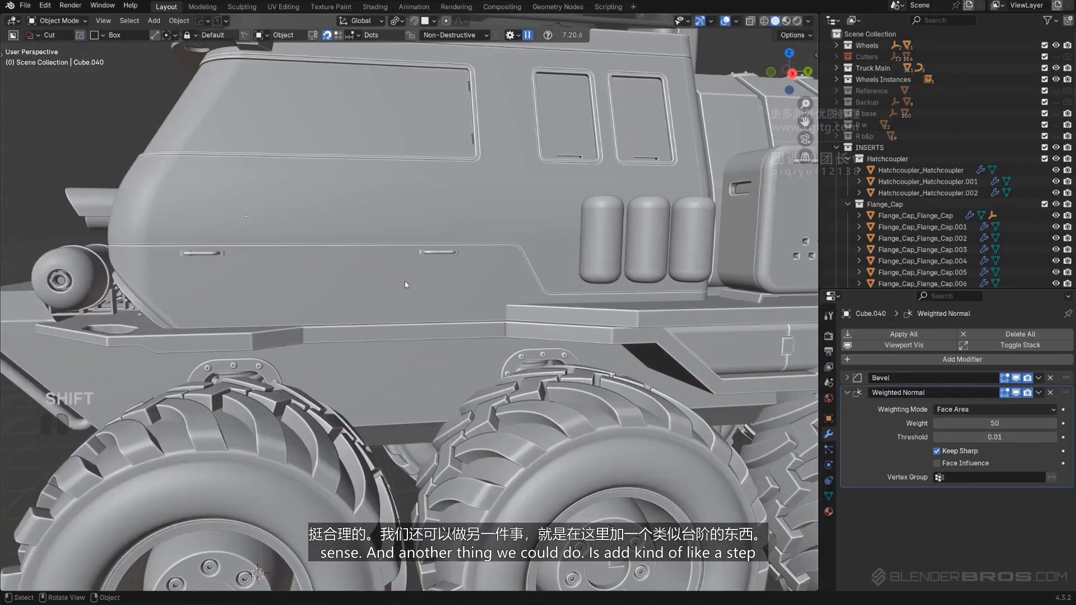
{"action": "middle_click_drag", "start_coordinate": [462, 290], "coordinate": [429, 354]}
{"action": "scroll", "coordinate": [418, 337], "scroll_direction": "up", "scroll_amount": 2}
{"action": "middle_click_drag", "start_coordinate": [488, 373], "coordinate": [433, 359], "text": "shift"}
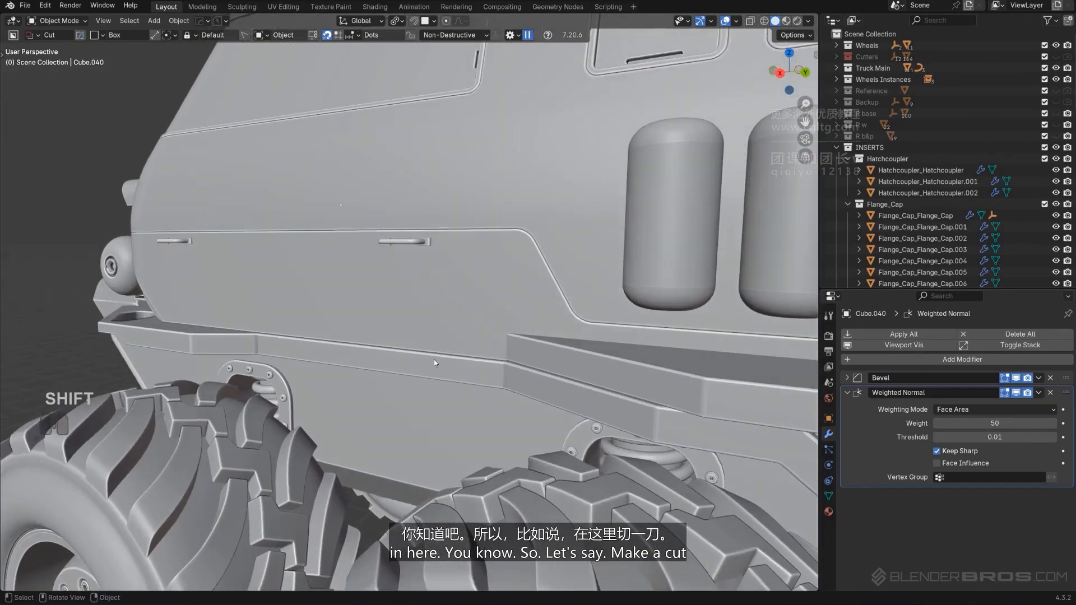
{"action": "key", "text": "d"}
{"action": "left_click", "coordinate": [457, 364]}
{"action": "left_click", "coordinate": [470, 339]}
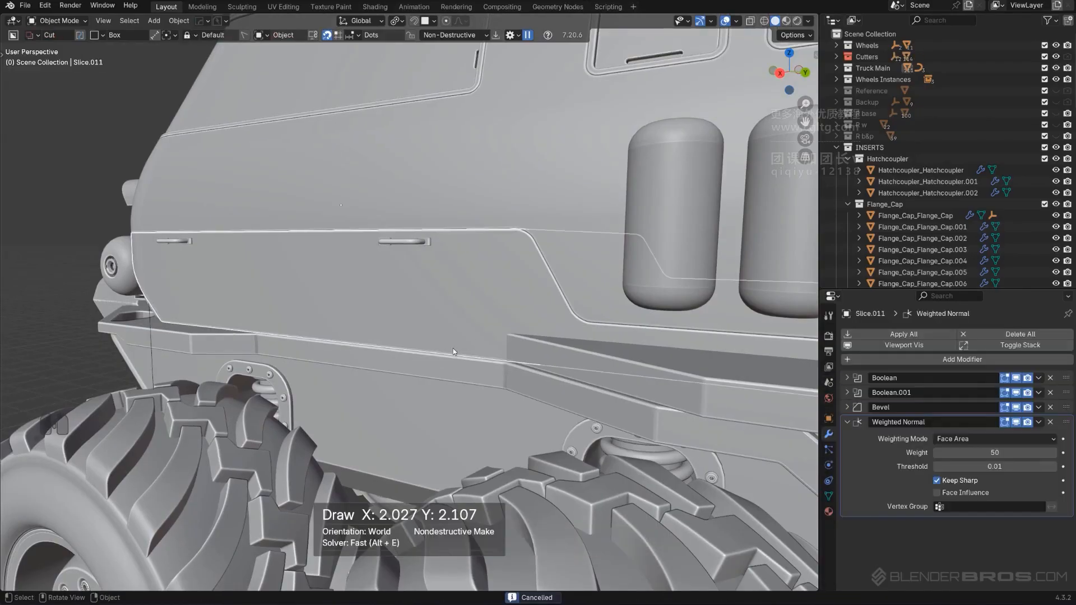
{"action": "left_click_drag", "start_coordinate": [453, 351], "coordinate": [489, 378]}
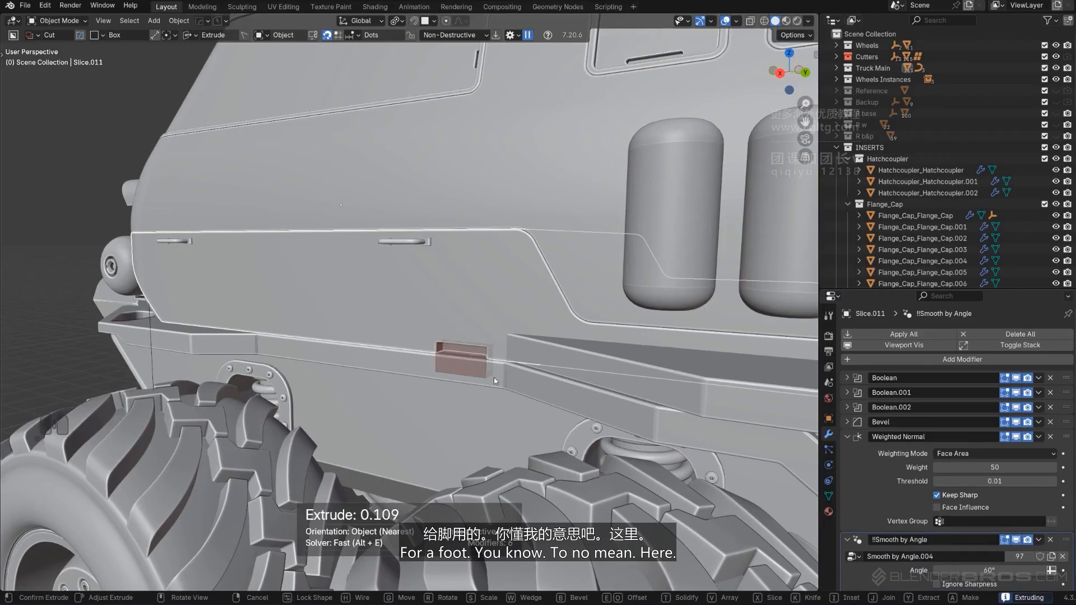
{"action": "left_click", "coordinate": [493, 379]}
{"action": "left_click_drag", "start_coordinate": [252, 326], "coordinate": [286, 338]}
{"action": "right_click", "coordinate": [285, 335]}
Bring up the foothold's cutter, array it to two copies with the second recess farther forward on the panel, and hide the cutters.
{"action": "key", "text": "q"}
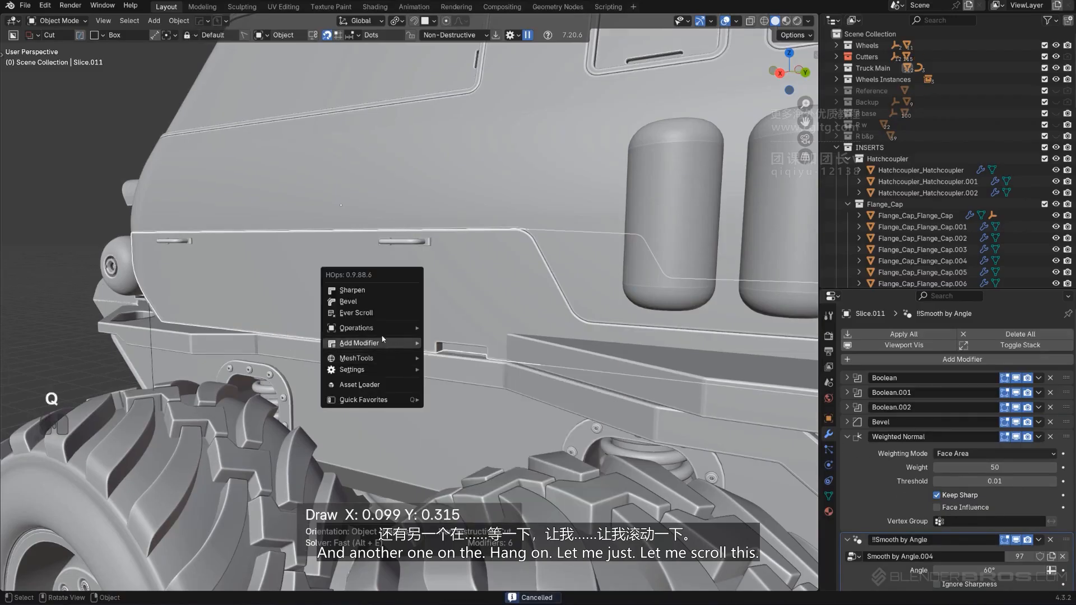
{"action": "left_click", "coordinate": [371, 312]}
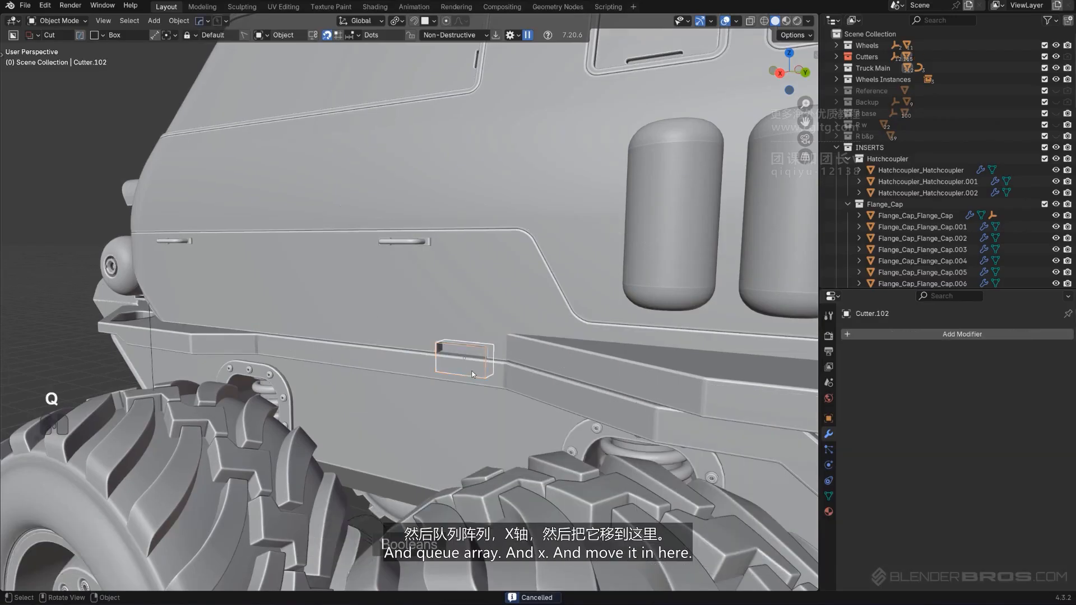
{"action": "key", "text": "q"}
{"action": "key", "text": "x"}
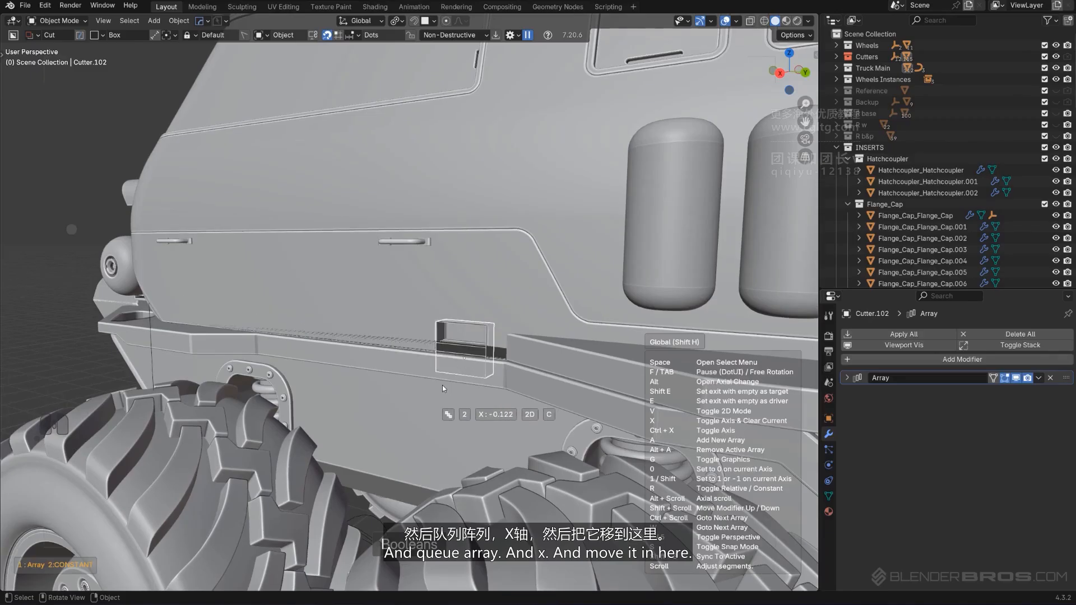
{"action": "left_click", "coordinate": [458, 391]}
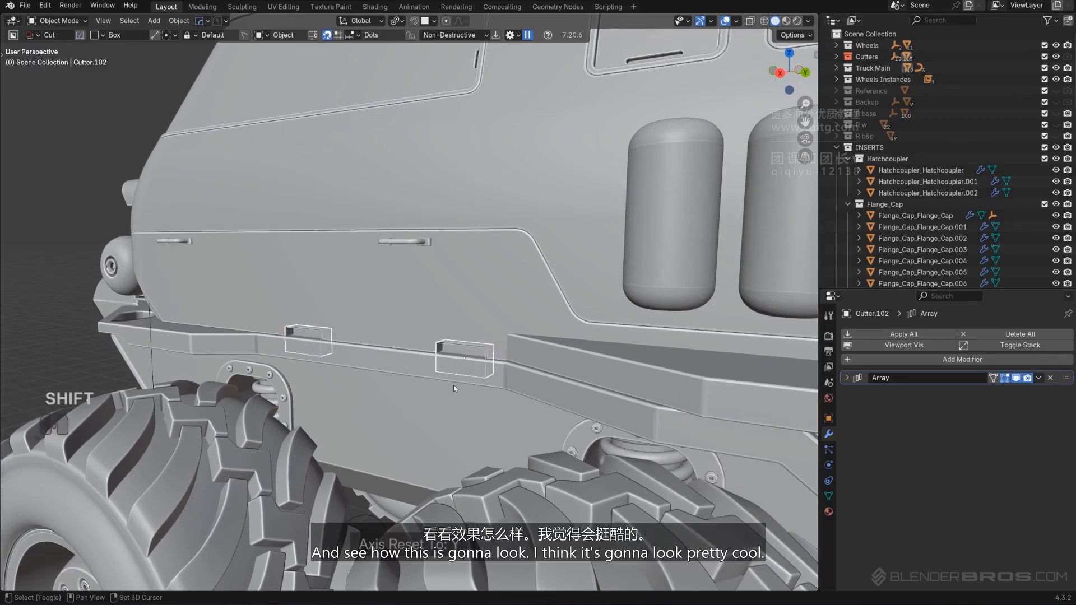
{"action": "key", "text": "shift+2"}
{"action": "scroll", "coordinate": [452, 387], "scroll_direction": "down", "scroll_amount": 8}
{"action": "middle_click_drag", "start_coordinate": [450, 385], "coordinate": [515, 370]}
{"action": "scroll", "coordinate": [439, 351], "scroll_direction": "up", "scroll_amount": 5}
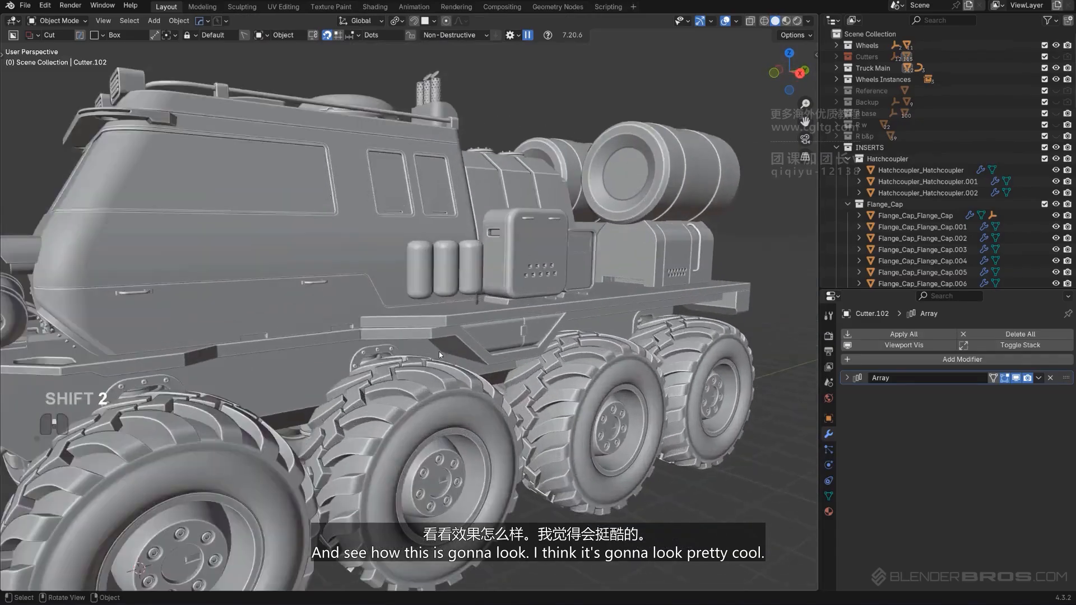
Recall the foothold cutter, bevel its upper corner edges with 5 segments to round both recesses, and hide the cutters.
{"action": "mouse_move", "coordinate": [438, 351]}
{"action": "middle_mouse_down", "text": "shift"}
{"action": "mouse_move", "coordinate": [461, 342]}
{"action": "mouse_move", "coordinate": [370, 327]}
{"action": "mouse_move", "coordinate": [429, 342]}
{"action": "middle_mouse_up", "text": "shift"}
{"action": "scroll", "coordinate": [448, 339], "scroll_direction": "down", "scroll_amount": 3}
{"action": "middle_click_drag", "start_coordinate": [429, 343], "coordinate": [452, 362], "text": "shift"}
{"action": "scroll", "coordinate": [448, 364], "scroll_direction": "up", "scroll_amount": 3}
{"action": "middle_click_drag", "start_coordinate": [346, 387], "coordinate": [391, 343], "text": "shift"}
{"action": "middle_click_drag", "start_coordinate": [391, 343], "coordinate": [399, 316]}
{"action": "scroll", "coordinate": [370, 337], "scroll_direction": "up", "scroll_amount": 4}
{"action": "scroll", "coordinate": [400, 314], "scroll_direction": "up", "scroll_amount": 1}
{"action": "left_click", "coordinate": [482, 326]}
{"action": "key", "text": "q"}
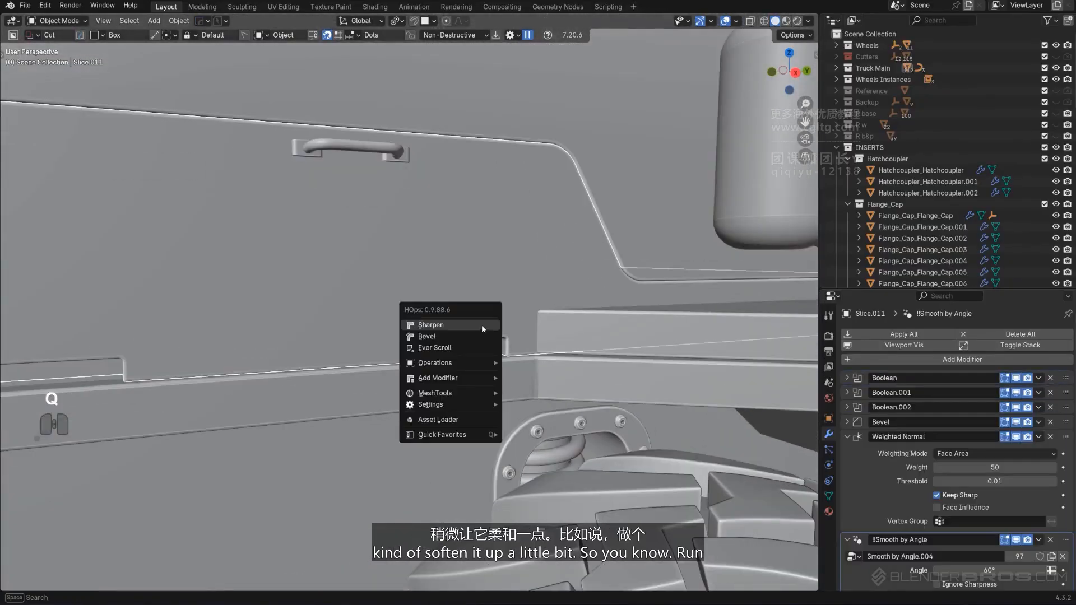
{"action": "left_click", "coordinate": [479, 348]}
{"action": "left_click", "coordinate": [477, 346]}
{"action": "scroll", "coordinate": [462, 342], "scroll_direction": "up", "scroll_amount": 2}
{"action": "key", "text": "Tab"}
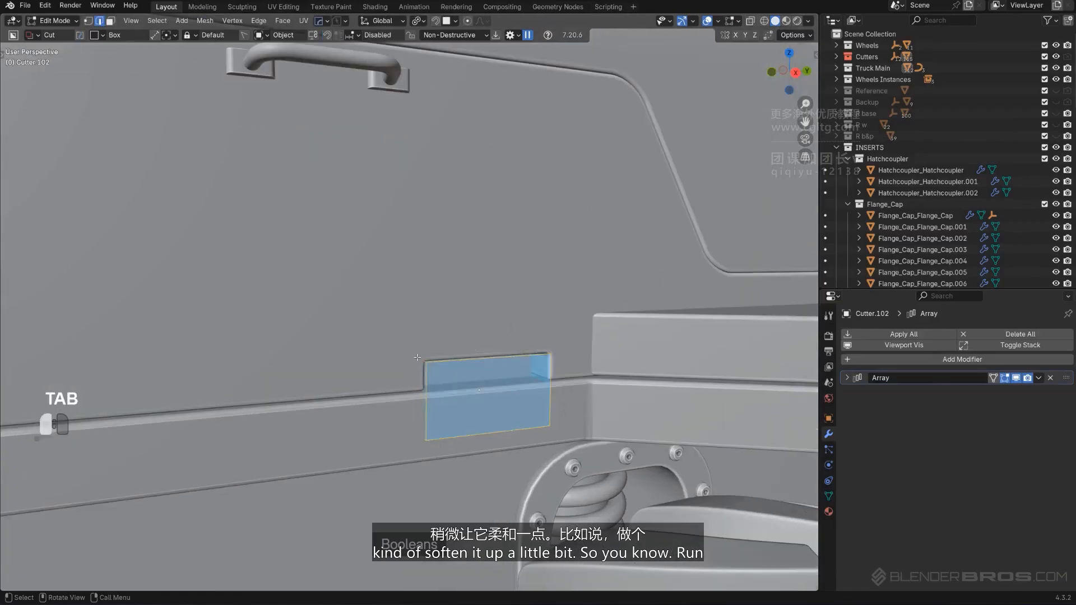
{"action": "key", "text": "ctrl+b"}
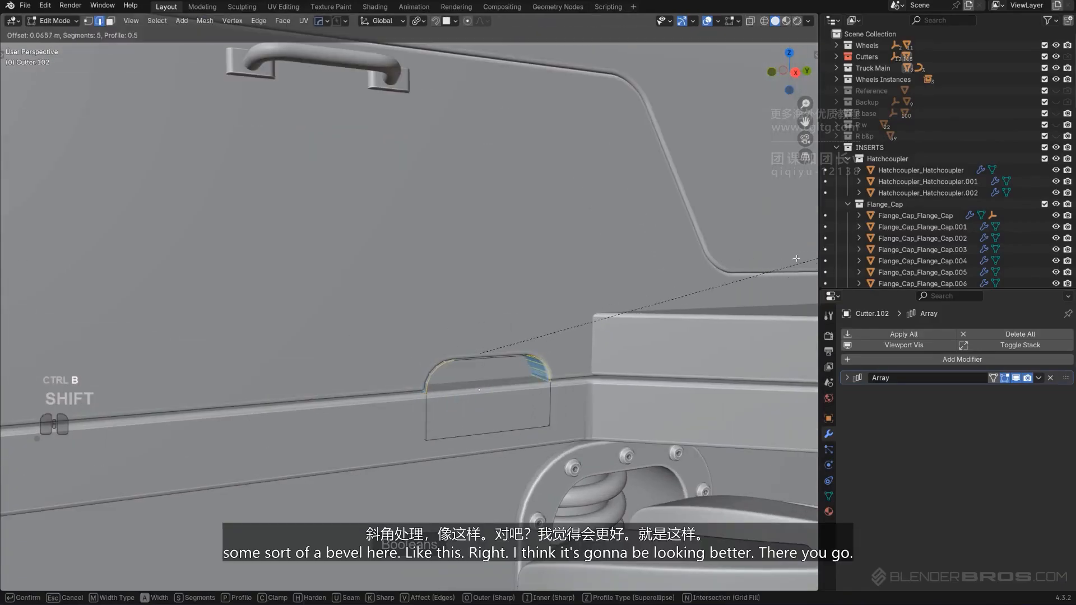
{"action": "left_click", "coordinate": [666, 285]}
{"action": "key", "text": "Tab"}
{"action": "key", "text": "shift+2"}
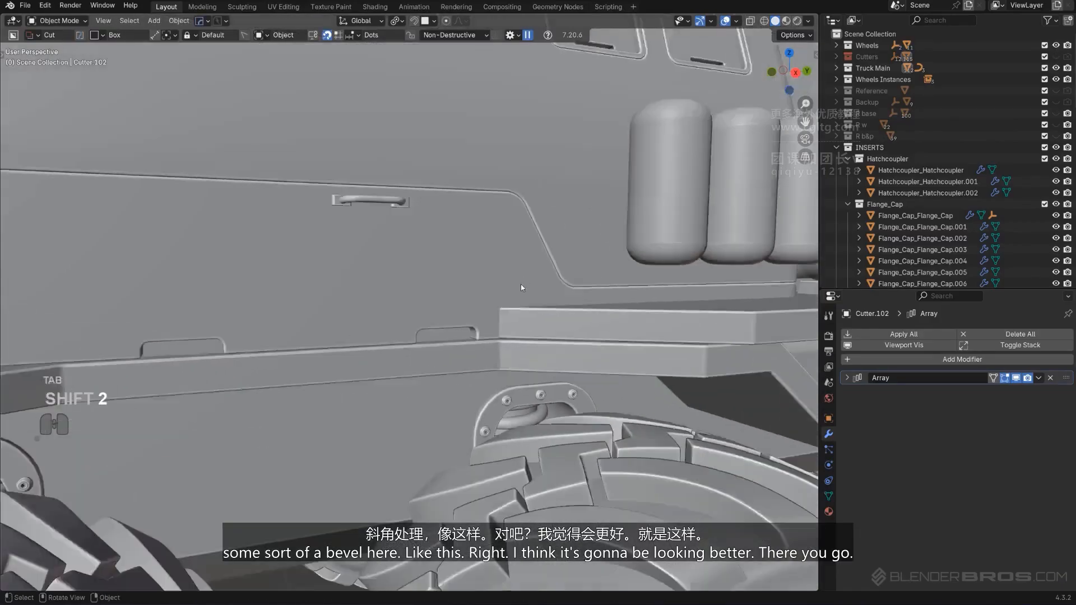
Mirror the cabin's lower side panel with its foothold recesses across X to the truck's other side.
{"action": "scroll", "coordinate": [333, 295], "scroll_direction": "down", "scroll_amount": 6}
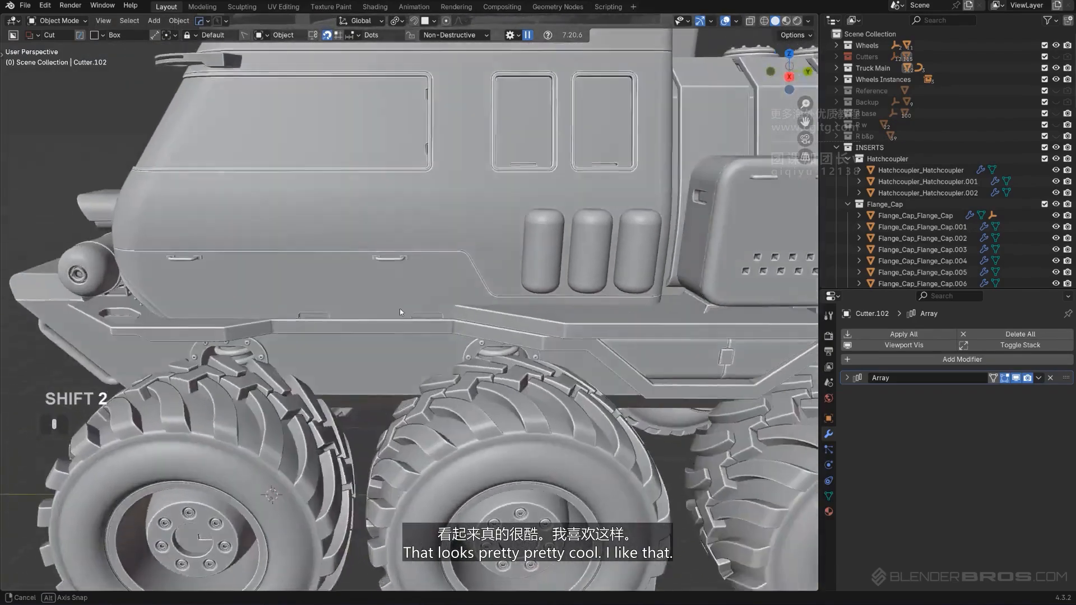
{"action": "middle_click_drag", "start_coordinate": [399, 308], "coordinate": [488, 281]}
{"action": "left_click", "coordinate": [367, 320]}
{"action": "middle_click_drag", "start_coordinate": [367, 320], "coordinate": [577, 314]}
{"action": "key", "text": "alt+x"}
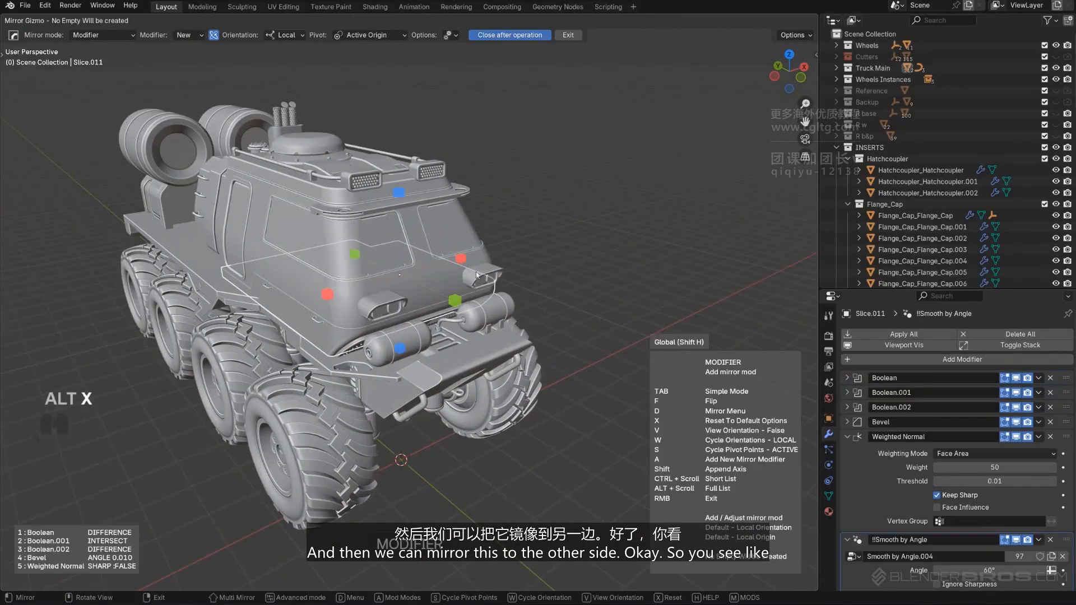
{"action": "left_click", "coordinate": [471, 259]}
Disable snapping and move the slanted face of the lower side rail, beneath the step plate, backwards along Y.
{"action": "middle_click_drag", "start_coordinate": [628, 234], "coordinate": [487, 255]}
{"action": "middle_click_drag", "start_coordinate": [487, 255], "coordinate": [383, 220], "text": "shift"}
{"action": "scroll", "coordinate": [415, 293], "scroll_direction": "up", "scroll_amount": 2}
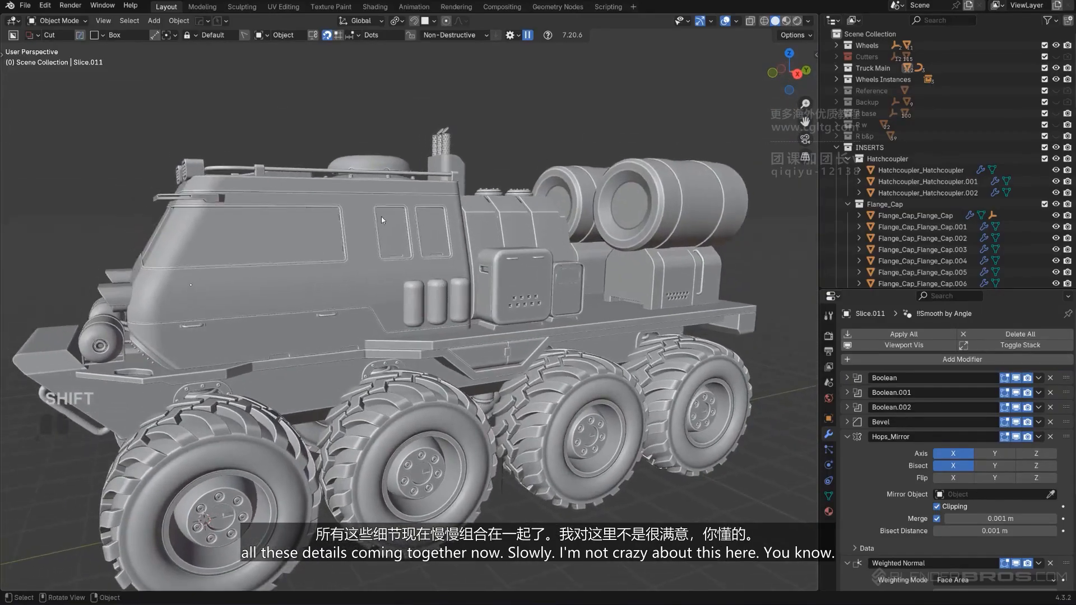
{"action": "left_click", "coordinate": [326, 38]}
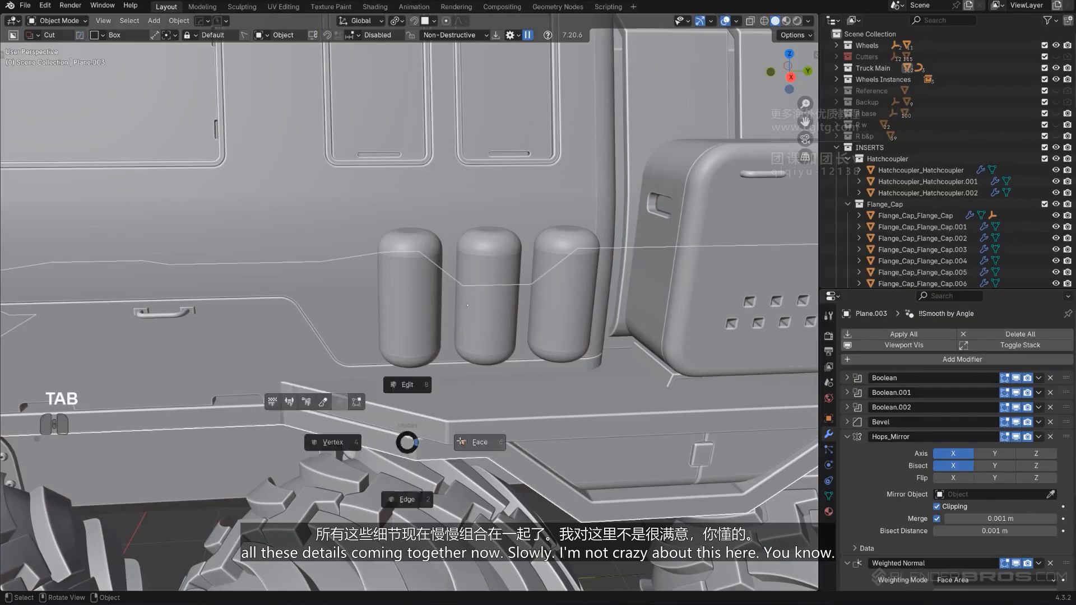
{"action": "left_click", "coordinate": [375, 435]}
{"action": "key", "text": "g"}
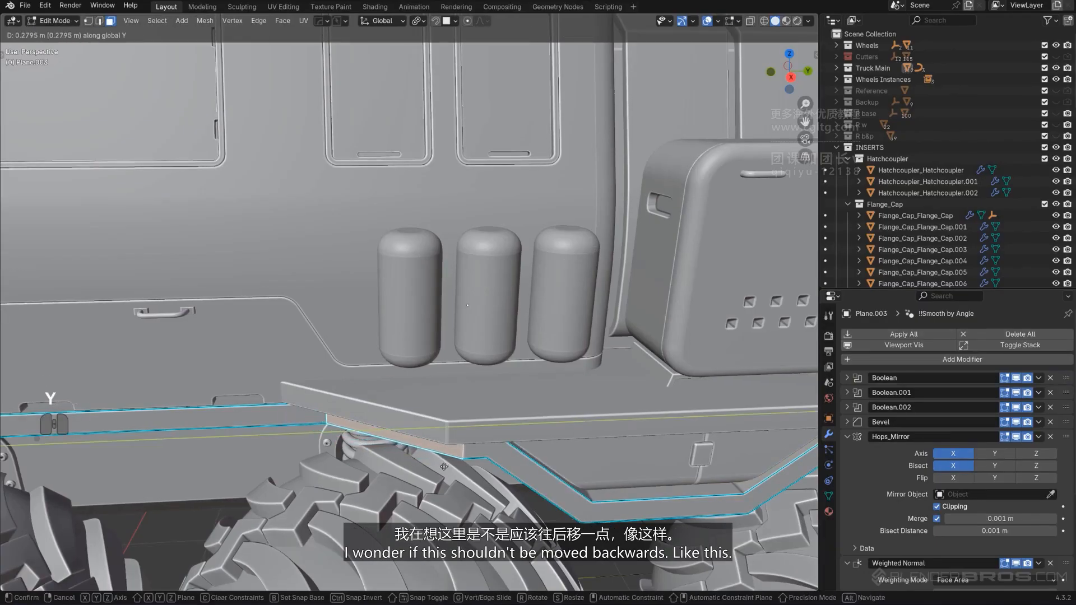
{"action": "left_click", "coordinate": [422, 454]}
{"action": "scroll", "coordinate": [422, 454], "scroll_direction": "down", "scroll_amount": 3}
{"action": "middle_click_drag", "start_coordinate": [422, 453], "coordinate": [458, 407], "text": "alt"}
{"action": "key", "text": "KP_5"}
{"action": "scroll", "coordinate": [458, 408], "scroll_direction": "up", "scroll_amount": 3}
{"action": "scroll", "coordinate": [439, 310], "scroll_direction": "down", "scroll_amount": 4}
{"action": "key", "text": "Tab"}
Examine the reshaped side rail and the overall truck from several angles.
{"action": "middle_click_drag", "start_coordinate": [439, 310], "coordinate": [485, 390]}
{"action": "key", "text": "KP_5"}
{"action": "scroll", "coordinate": [484, 390], "scroll_direction": "down", "scroll_amount": 6}
{"action": "middle_click_drag", "start_coordinate": [528, 428], "coordinate": [577, 433]}
{"action": "scroll", "coordinate": [708, 448], "scroll_direction": "up", "scroll_amount": 4}
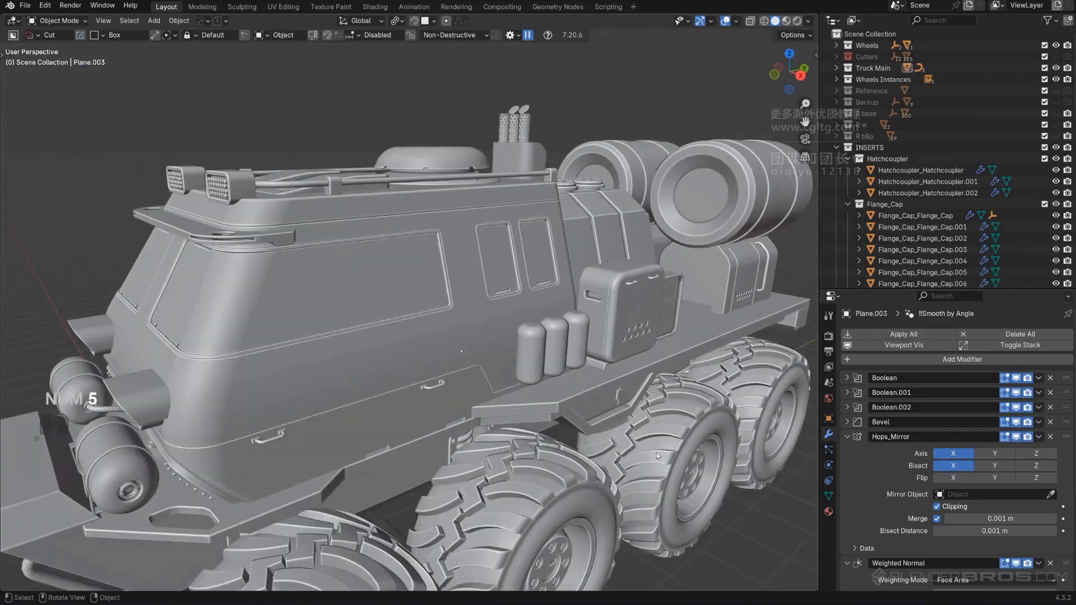
{"action": "middle_click_drag", "start_coordinate": [657, 455], "coordinate": [639, 395]}
{"action": "scroll", "coordinate": [542, 368], "scroll_direction": "down", "scroll_amount": 4}
{"action": "scroll", "coordinate": [542, 368], "scroll_direction": "up", "scroll_amount": 2}
{"action": "middle_click_drag", "start_coordinate": [542, 368], "coordinate": [550, 389]}
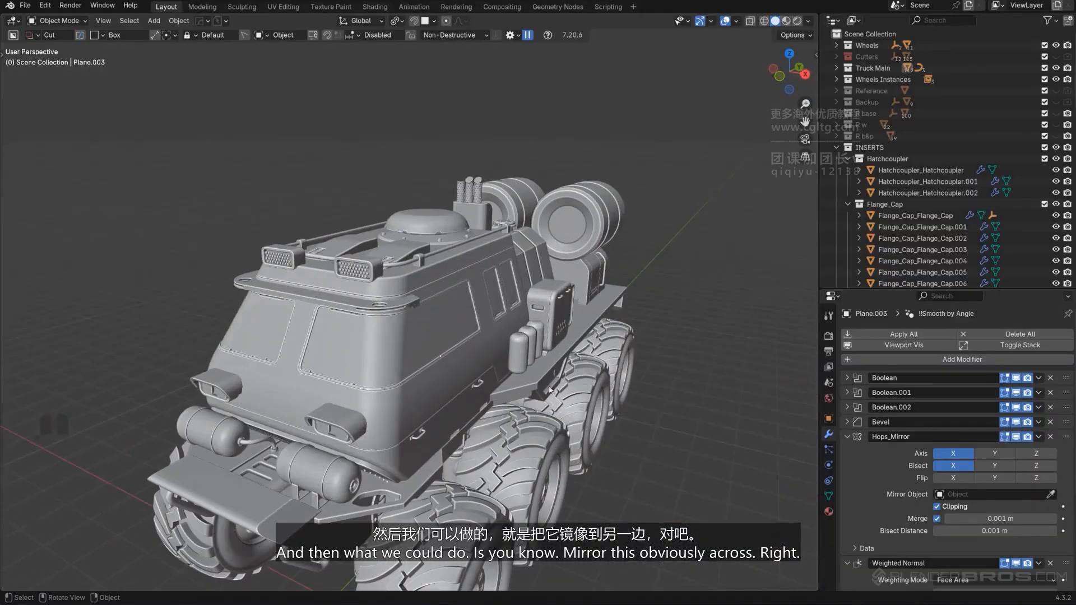
Mirror the reshaped side rail across X to the other side using an additional mirror modifier.
{"action": "left_click", "coordinate": [526, 398]}
{"action": "left_click", "coordinate": [534, 400]}
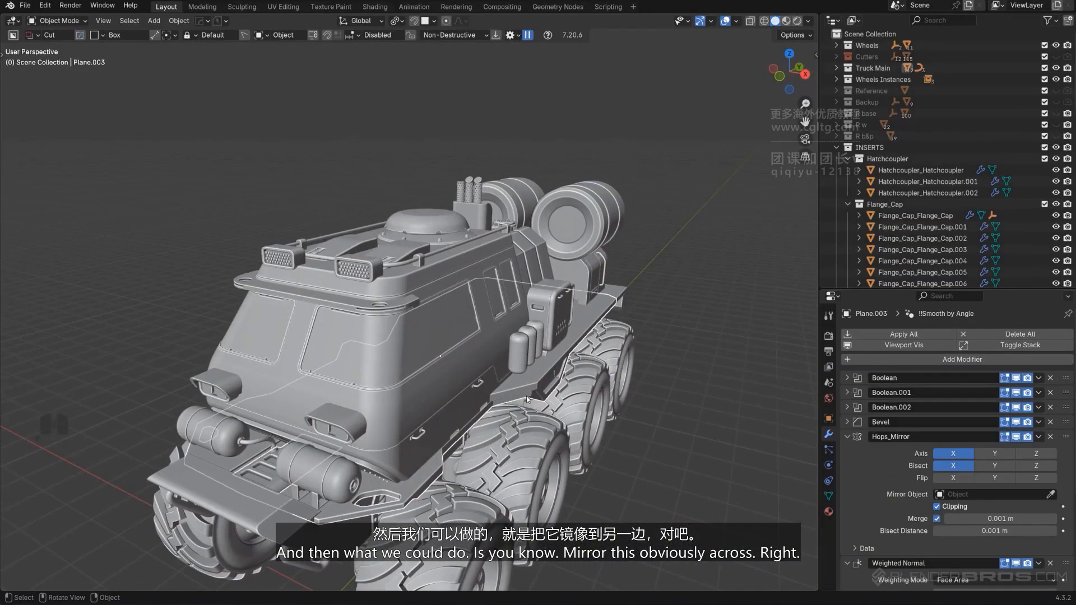
{"action": "key", "text": "alt+x"}
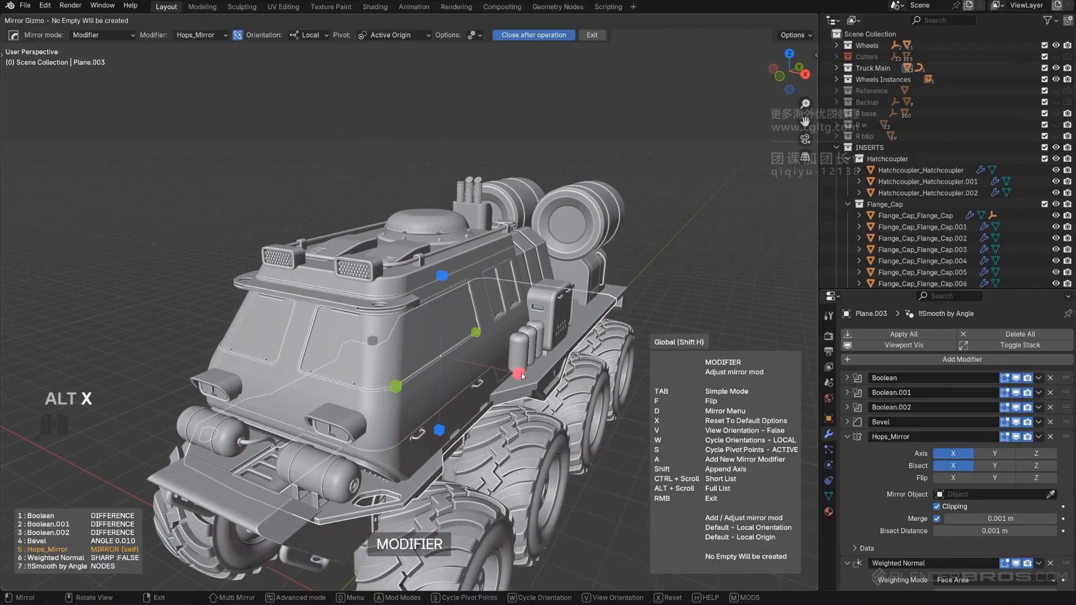
{"action": "left_click", "coordinate": [521, 376]}
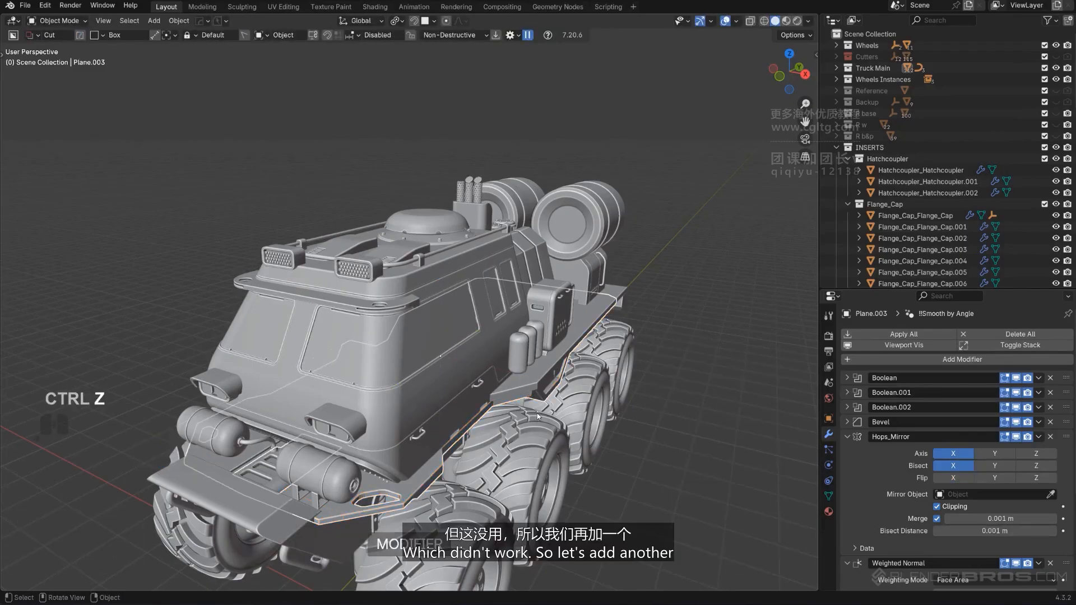
{"action": "key", "text": "alt+x"}
{"action": "left_click", "coordinate": [520, 374]}
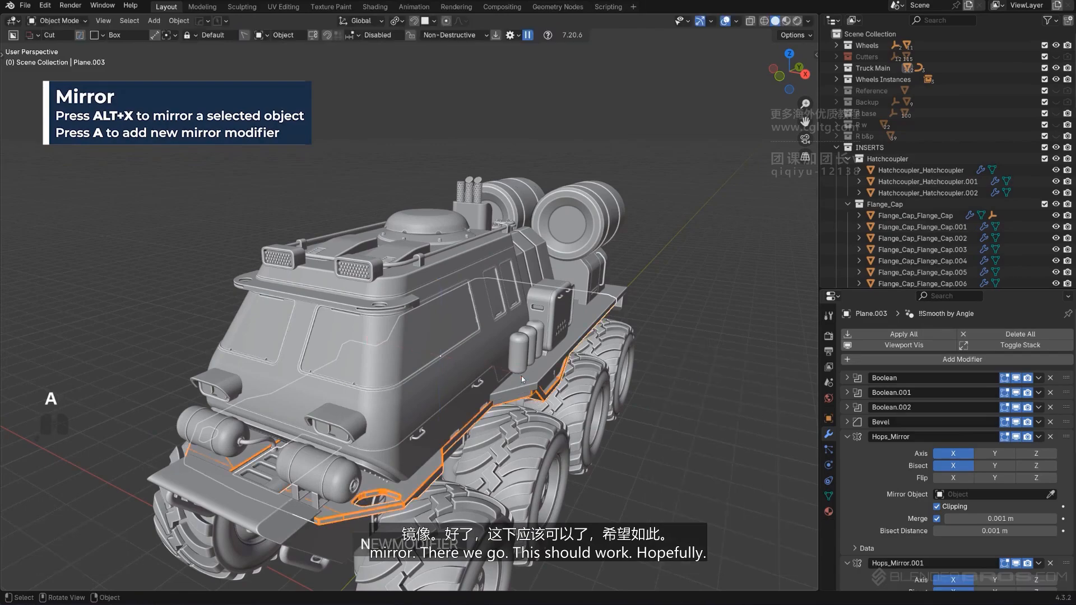
Cut a rectangular recess 0.308 m deep into the lower edge of the side step plate below the tanks and hide the cutters.
{"action": "middle_click_drag", "start_coordinate": [521, 375], "coordinate": [420, 312]}
{"action": "key", "text": "KP_5"}
{"action": "scroll", "coordinate": [391, 305], "scroll_direction": "up", "scroll_amount": 3}
{"action": "key", "text": "KP_5"}
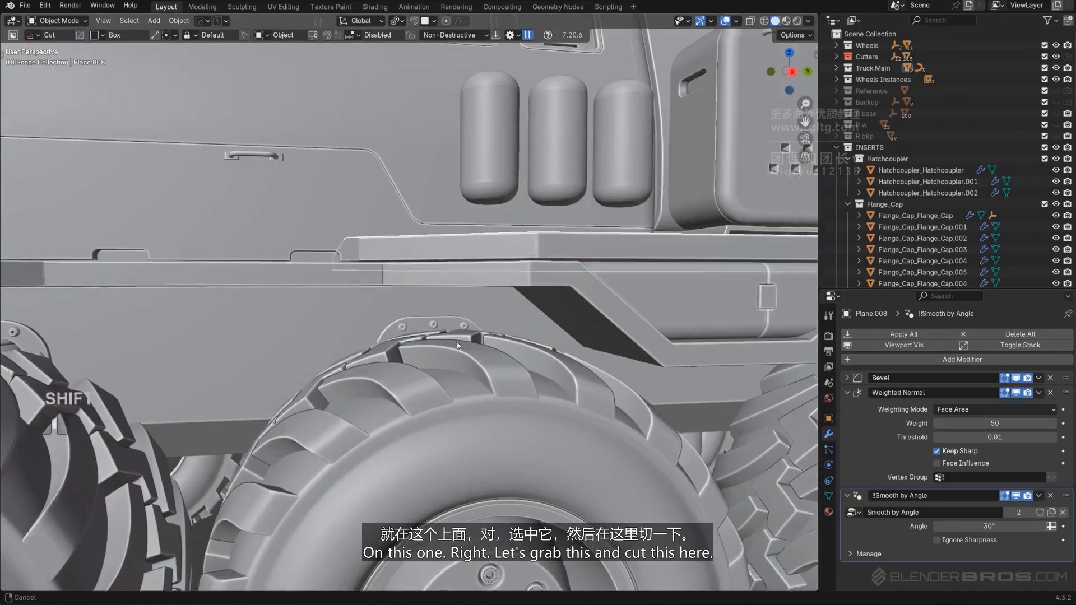
{"action": "middle_click_drag", "start_coordinate": [443, 297], "coordinate": [383, 352], "text": "shift"}
{"action": "scroll", "coordinate": [446, 318], "scroll_direction": "up", "scroll_amount": 3}
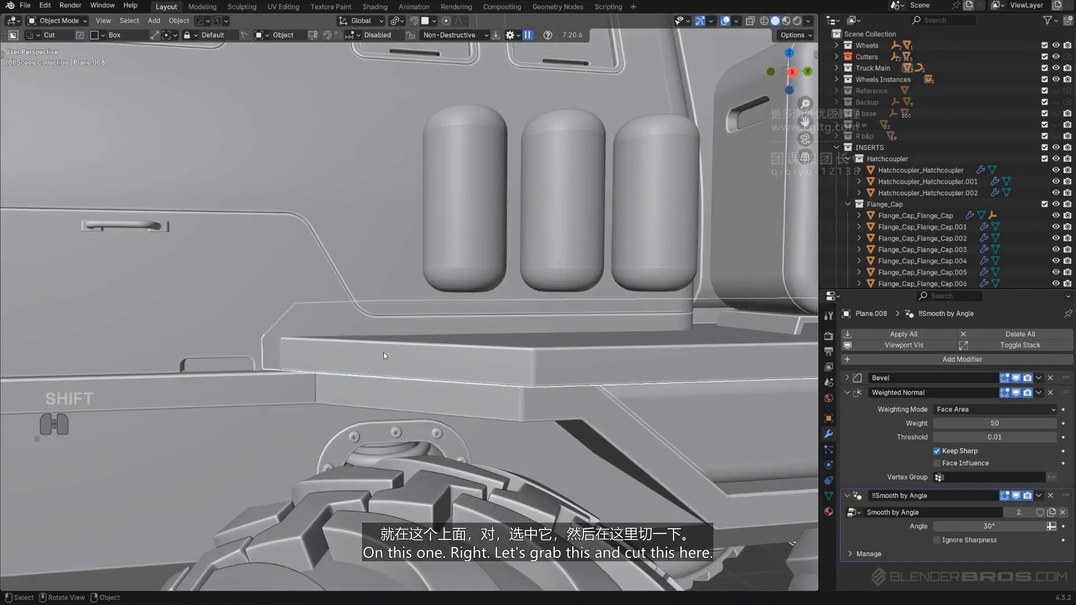
{"action": "left_click_drag", "start_coordinate": [356, 359], "coordinate": [397, 385]}
{"action": "left_click_drag", "start_coordinate": [456, 406], "coordinate": [467, 401]}
{"action": "left_click", "coordinate": [486, 399]}
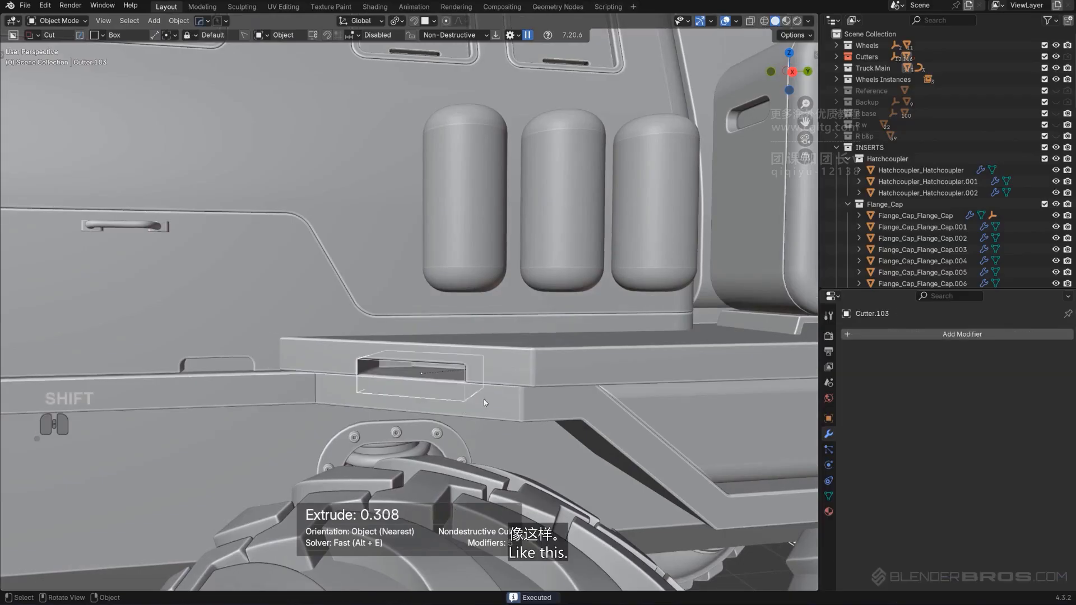
{"action": "scroll", "coordinate": [483, 399], "scroll_direction": "down", "scroll_amount": 4}
{"action": "key", "text": "shift+2"}
Reveal the cutters, duplicate the step plate's recess cutter, and subtract it from the side rail beneath with a Difference boolean.
{"action": "scroll", "coordinate": [468, 354], "scroll_direction": "down", "scroll_amount": 5}
{"action": "mouse_move", "coordinate": [479, 339]}
{"action": "middle_mouse_down"}
{"action": "mouse_move", "coordinate": [557, 342]}
{"action": "mouse_move", "coordinate": [484, 334]}
{"action": "middle_mouse_up"}
{"action": "scroll", "coordinate": [410, 331], "scroll_direction": "up", "scroll_amount": 3}
{"action": "scroll", "coordinate": [415, 332], "scroll_direction": "up", "scroll_amount": 6}
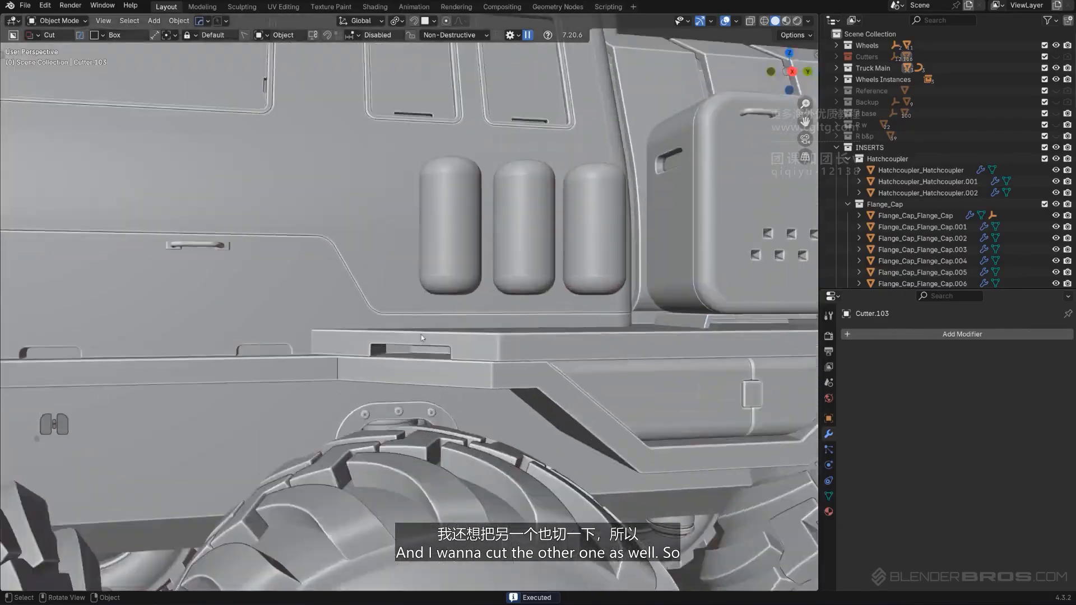
{"action": "left_click", "coordinate": [401, 338], "text": "shift"}
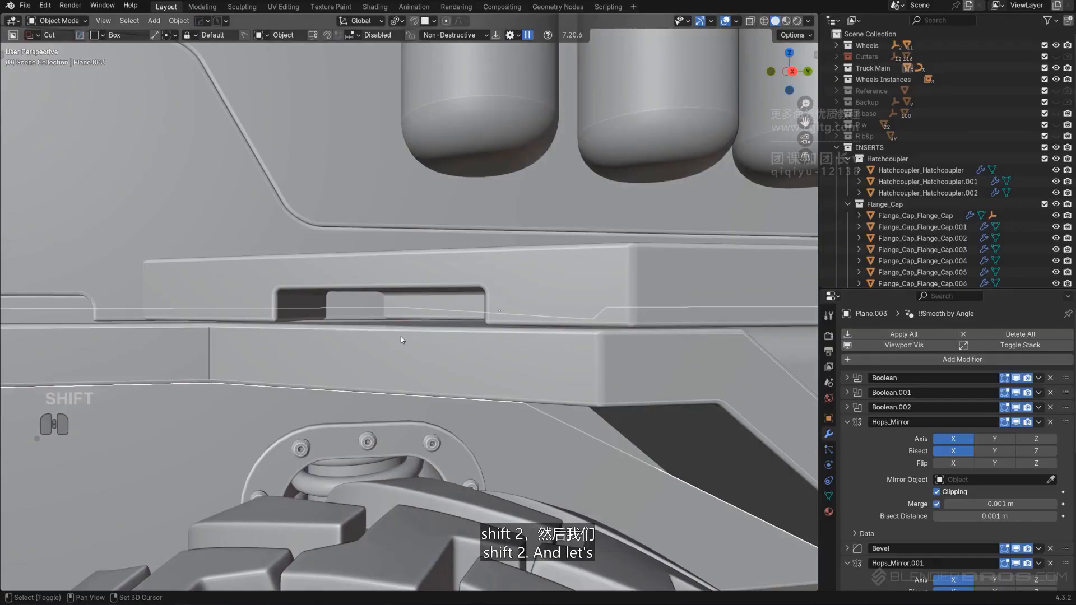
{"action": "key", "text": "shift+2"}
{"action": "middle_click_drag", "start_coordinate": [401, 335], "coordinate": [414, 341]}
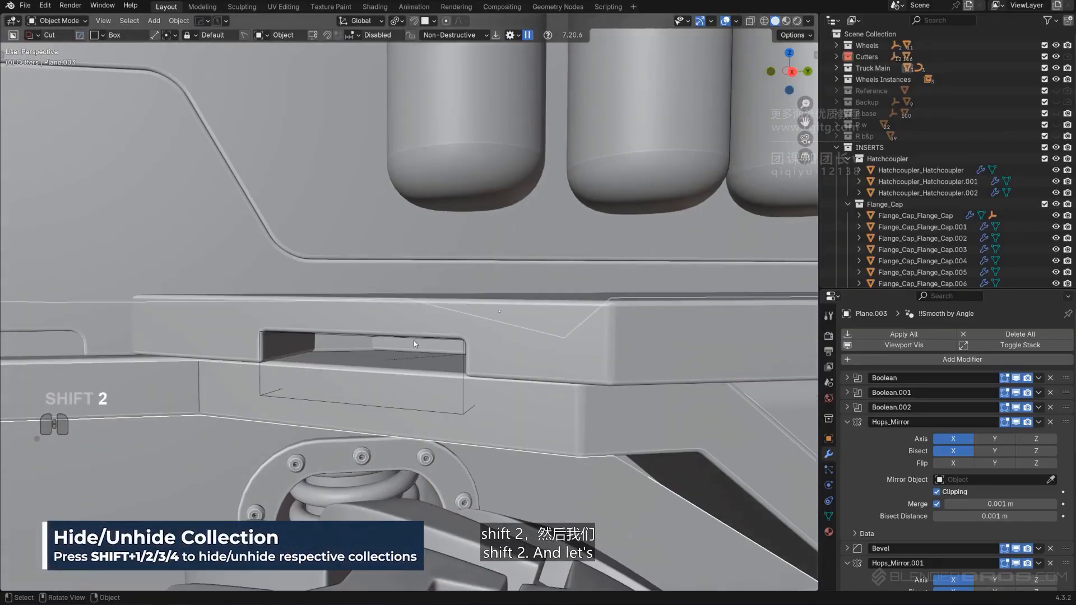
{"action": "left_click", "coordinate": [465, 405]}
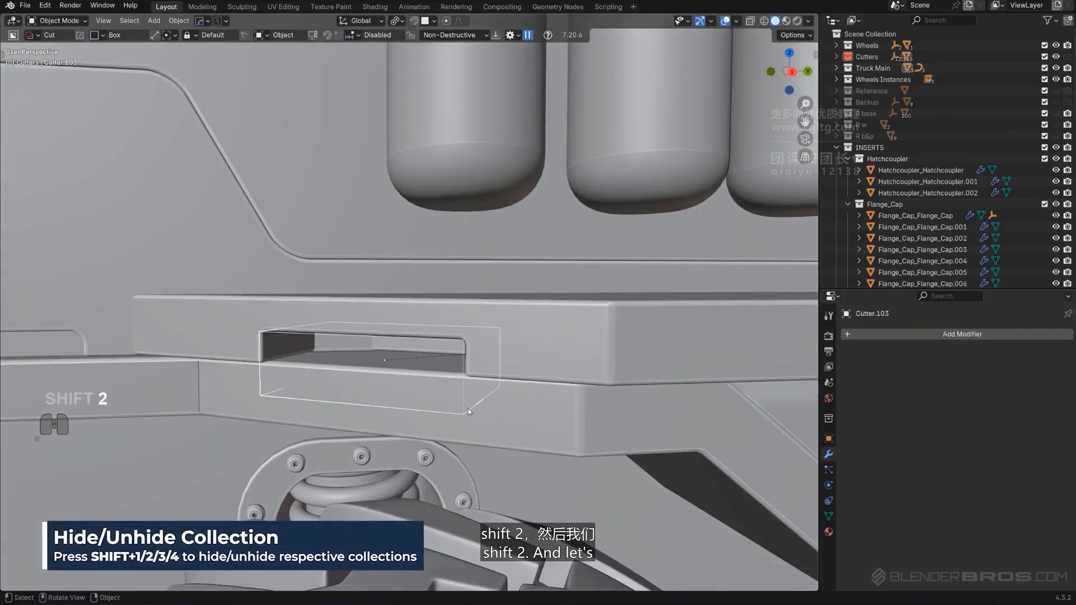
{"action": "key", "text": "shift+d"}
{"action": "left_click", "coordinate": [522, 417], "text": "shift"}
{"action": "key", "text": "q"}
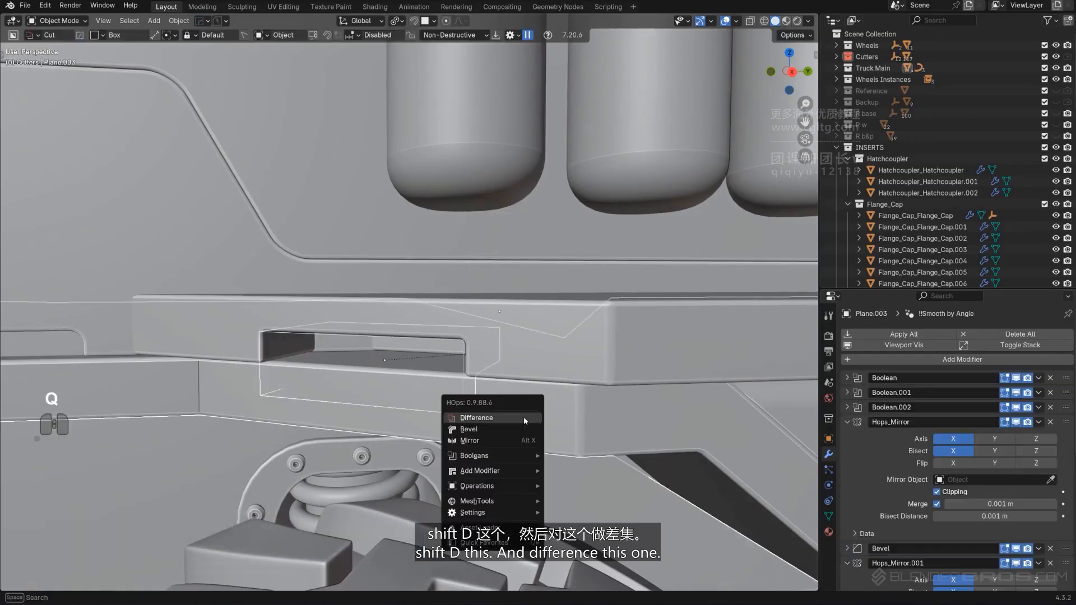
{"action": "left_click", "coordinate": [524, 417]}
Make a solid duplicate of the recess cutter with Shade Solid to fill the recess in the step plate and rail.
{"action": "middle_click_drag", "start_coordinate": [522, 417], "coordinate": [422, 344]}
{"action": "left_click", "coordinate": [431, 340]}
{"action": "key", "text": "q"}
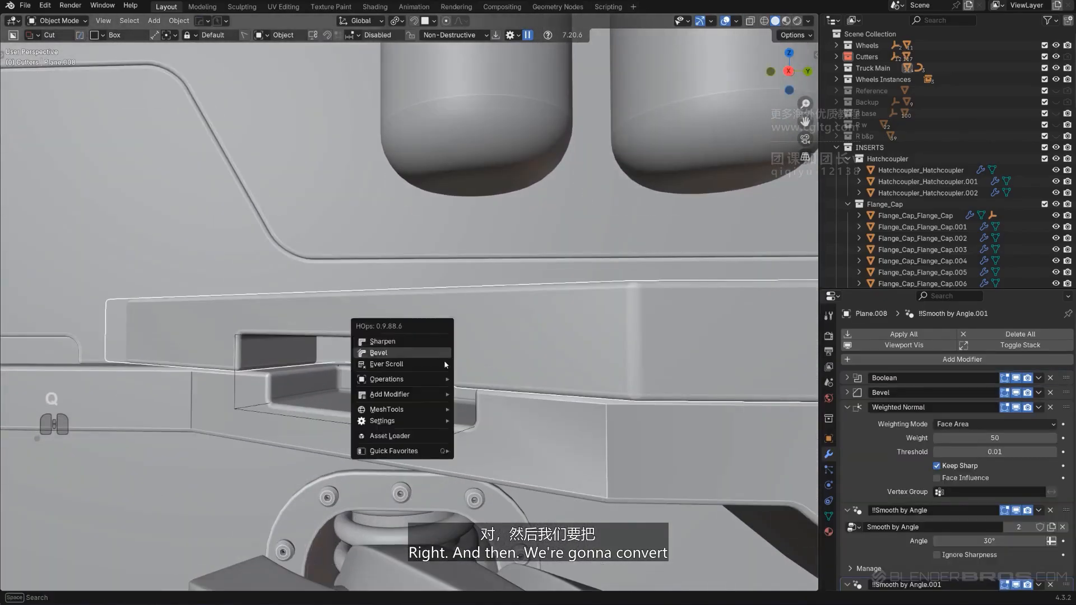
{"action": "left_click", "coordinate": [444, 403]}
{"action": "key", "text": "q"}
{"action": "left_click", "coordinate": [450, 406]}
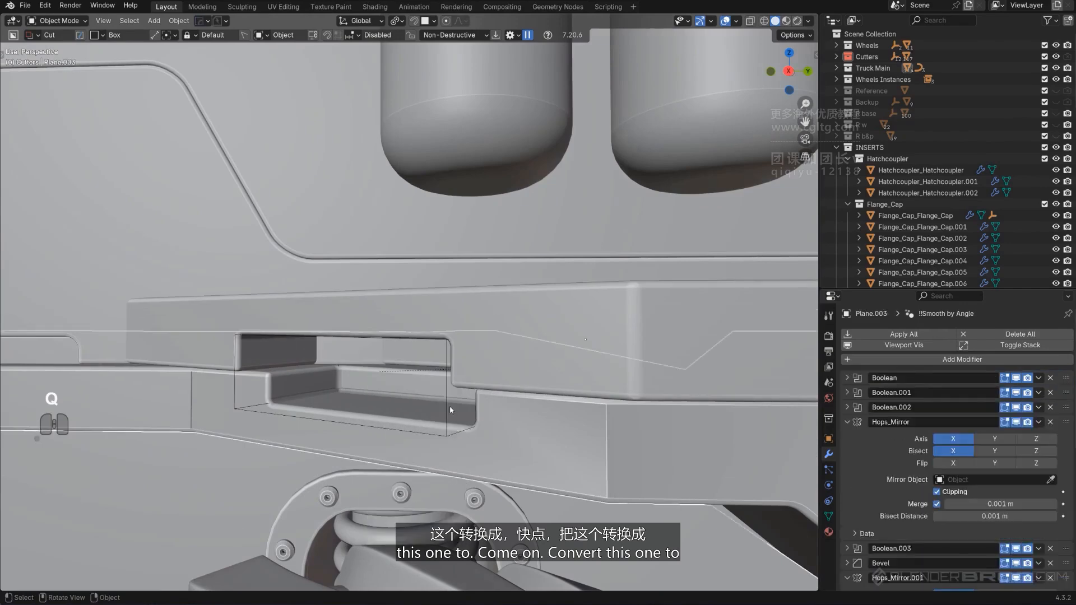
{"action": "left_click", "coordinate": [449, 408]}
{"action": "left_click", "coordinate": [449, 407]}
{"action": "key", "text": "q"}
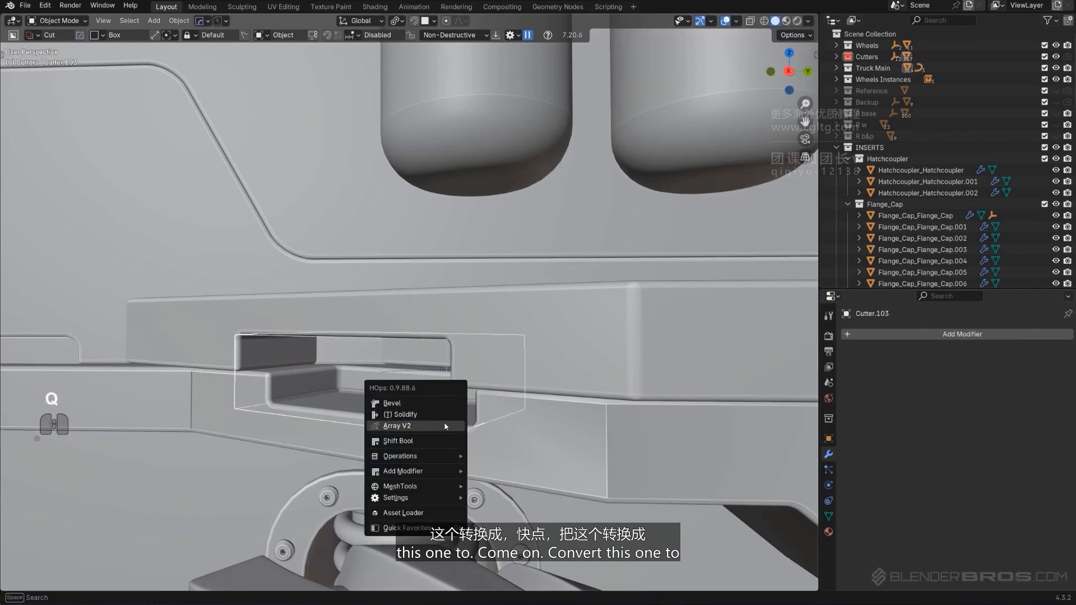
{"action": "mouse_move", "coordinate": [442, 503]}
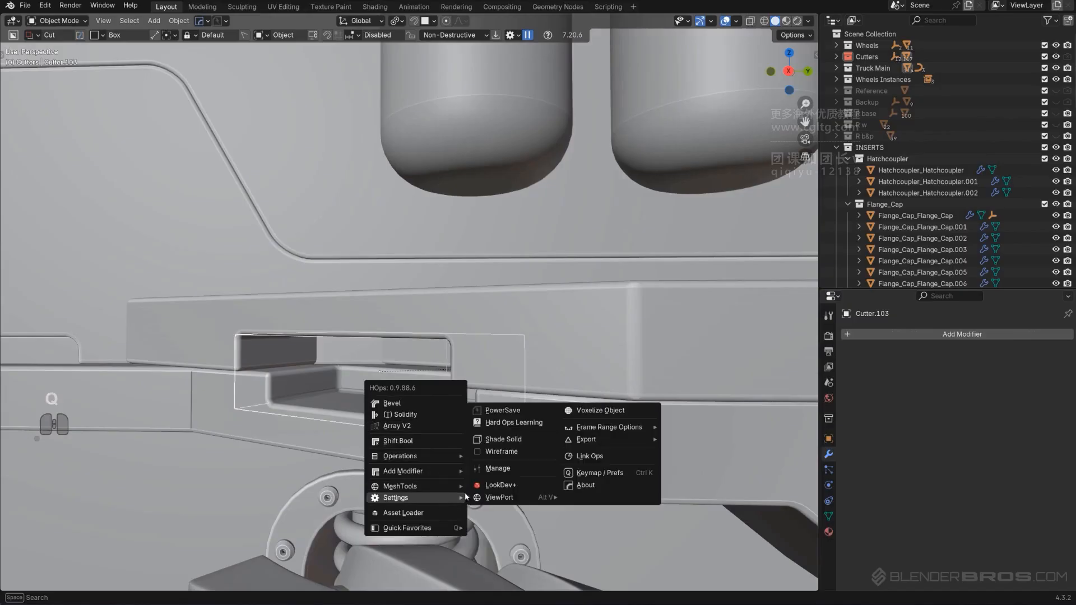
{"action": "left_click", "coordinate": [503, 440], "text": "shift"}
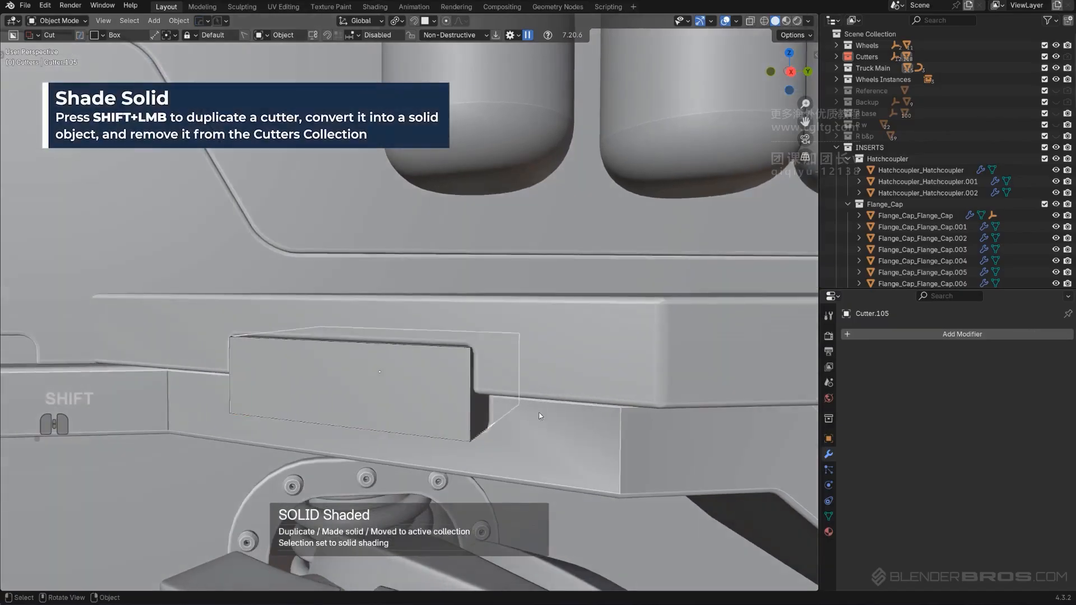
Sharpen the solid block in the recess with CSharp and round its corner edges with a five-segment bevel.
{"action": "key", "text": "q"}
{"action": "left_click", "coordinate": [412, 296]}
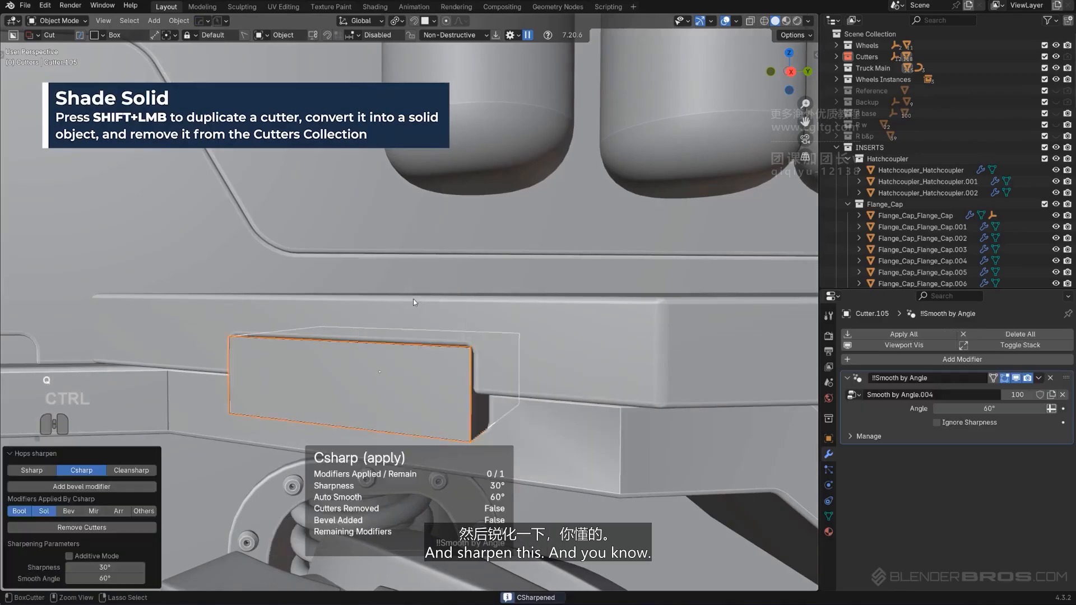
{"action": "key", "text": "Tab"}
{"action": "key", "text": "ctrl+b"}
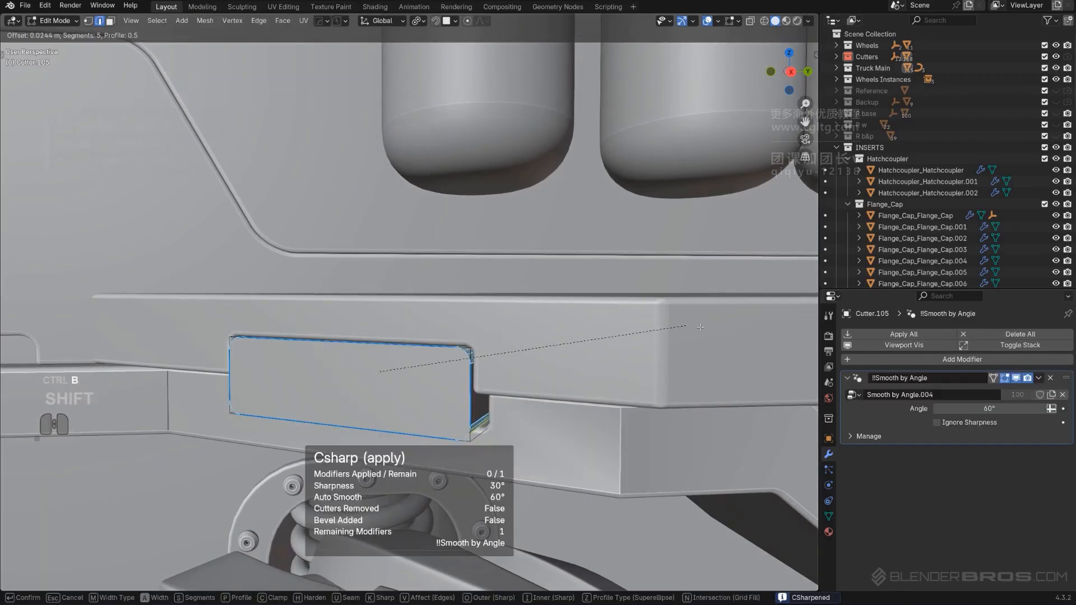
{"action": "left_click", "coordinate": [787, 341]}
{"action": "key", "text": "Tab"}
{"action": "scroll", "coordinate": [436, 370], "scroll_direction": "down", "scroll_amount": 1}
{"action": "middle_click_drag", "start_coordinate": [436, 369], "coordinate": [424, 372]}
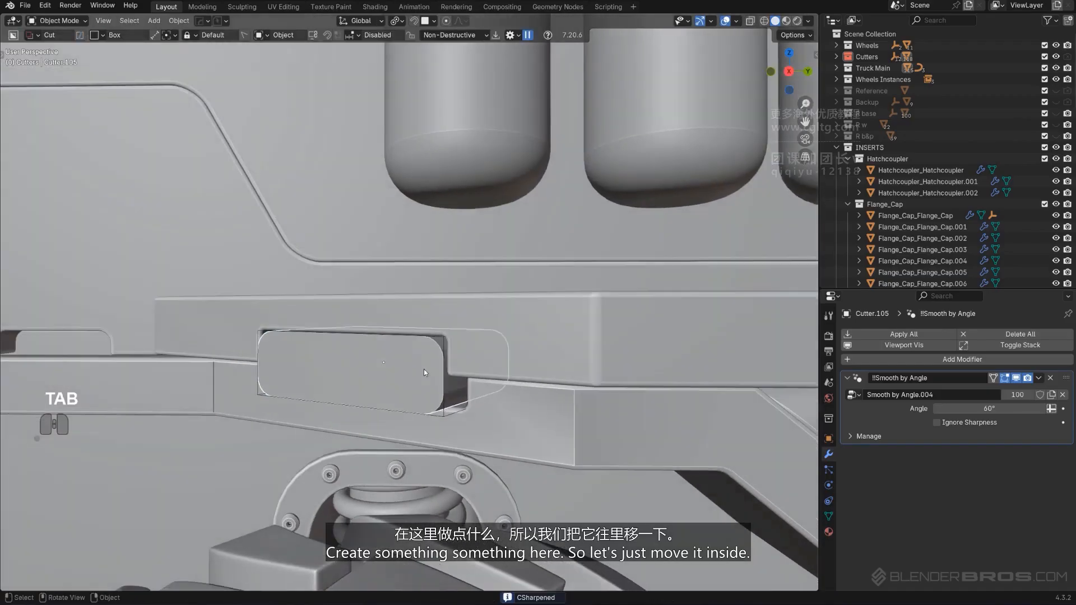
Slide the block's front face inward by about 0.183 and bevel its border 0.0267 m with 5 segments.
{"action": "left_click", "coordinate": [394, 379]}
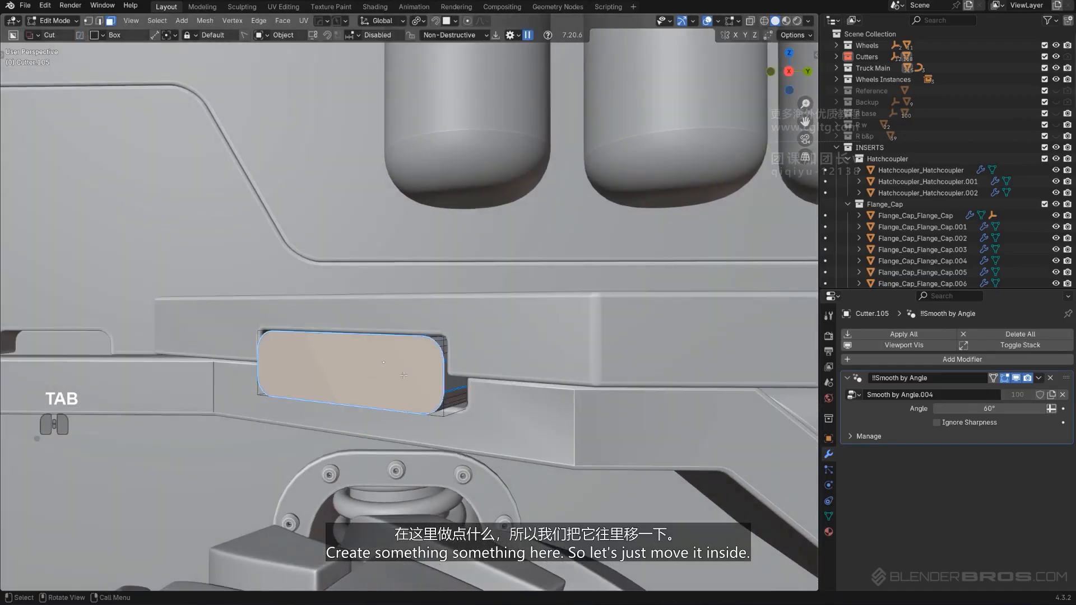
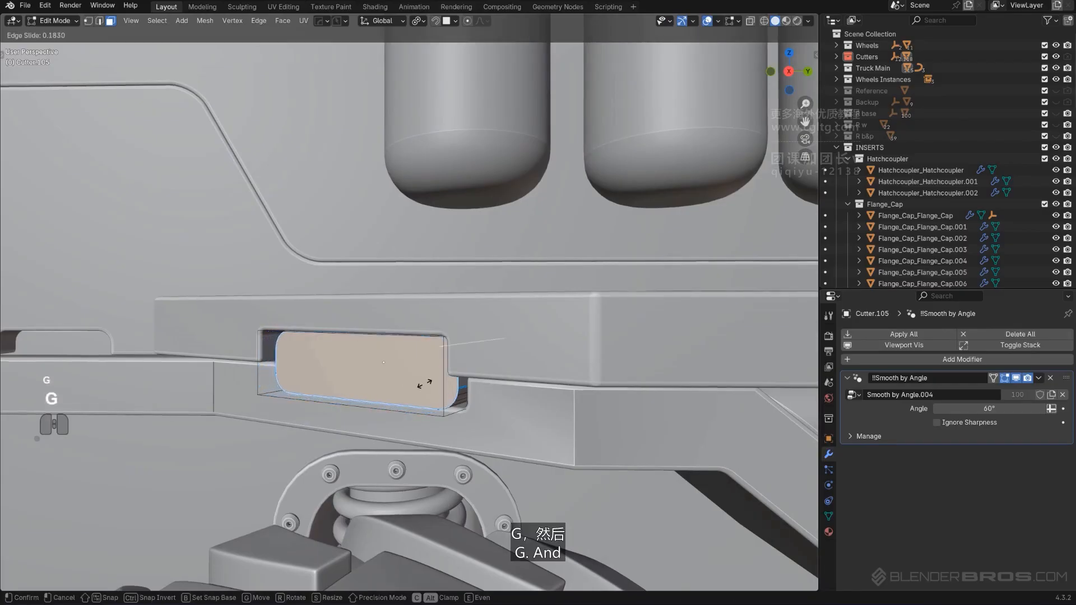
{"action": "left_click", "coordinate": [424, 384]}
{"action": "key", "text": "ctrl+b"}
{"action": "left_click", "coordinate": [613, 321]}
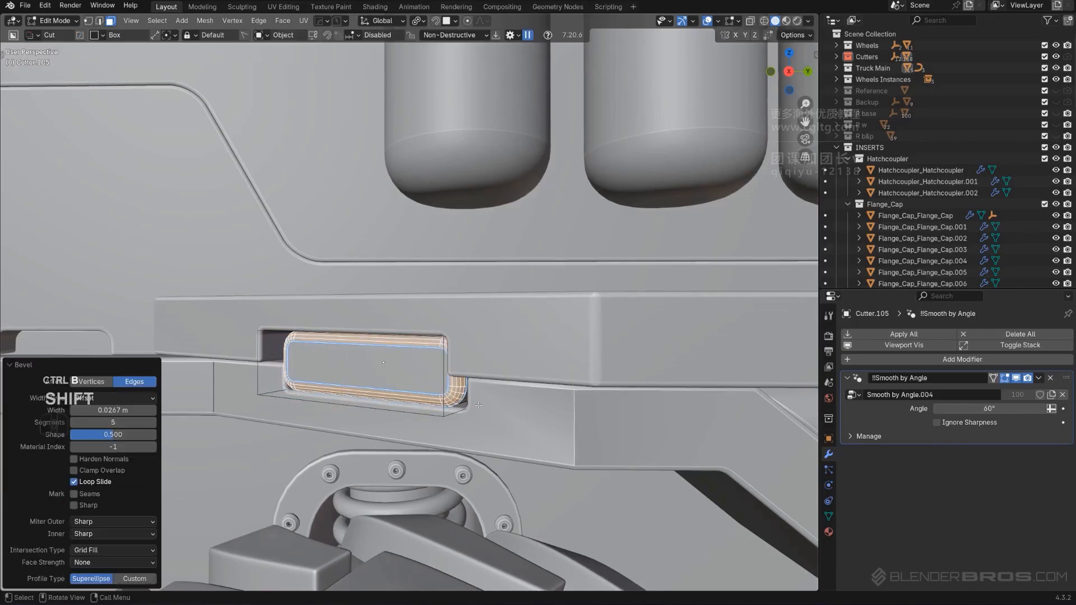
{"action": "key", "text": "Tab"}
Recalculate the rounded block's sharp shading with SSharp at 30° sharpness.
{"action": "scroll", "coordinate": [315, 375], "scroll_direction": "up", "scroll_amount": 3}
{"action": "scroll", "coordinate": [290, 381], "scroll_direction": "down", "scroll_amount": 4}
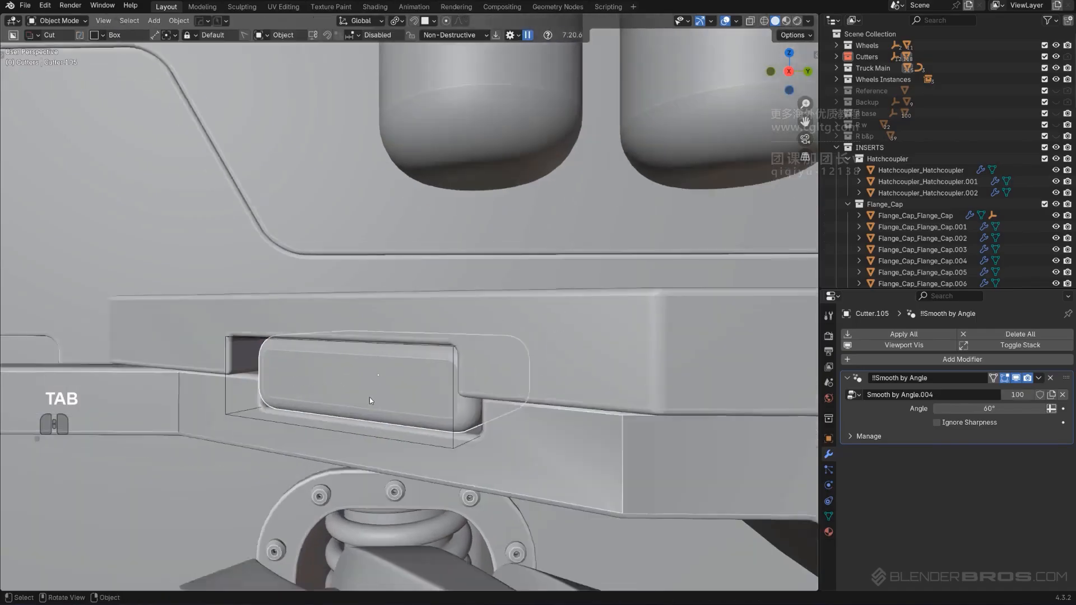
{"action": "key", "text": "q"}
{"action": "left_click", "coordinate": [384, 349]}
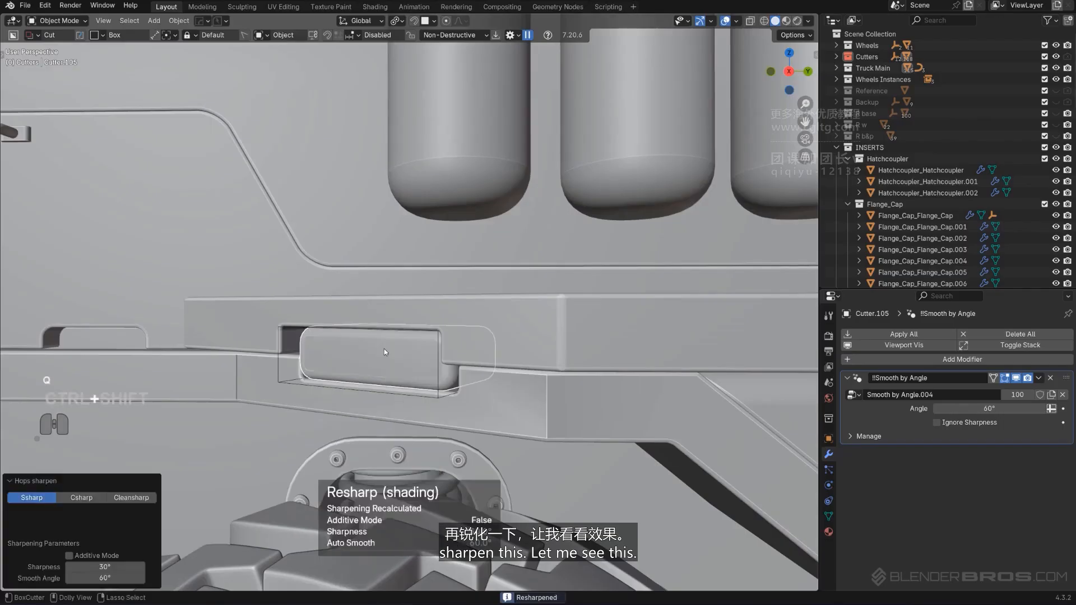
Move the rounded block to the Truck Main collection and hide the cutters.
{"action": "scroll", "coordinate": [385, 348], "scroll_direction": "down", "scroll_amount": 6}
{"action": "key", "text": "shift+2"}
{"action": "scroll", "coordinate": [422, 328], "scroll_direction": "down", "scroll_amount": 4}
{"action": "middle_click_drag", "start_coordinate": [425, 314], "coordinate": [489, 341]}
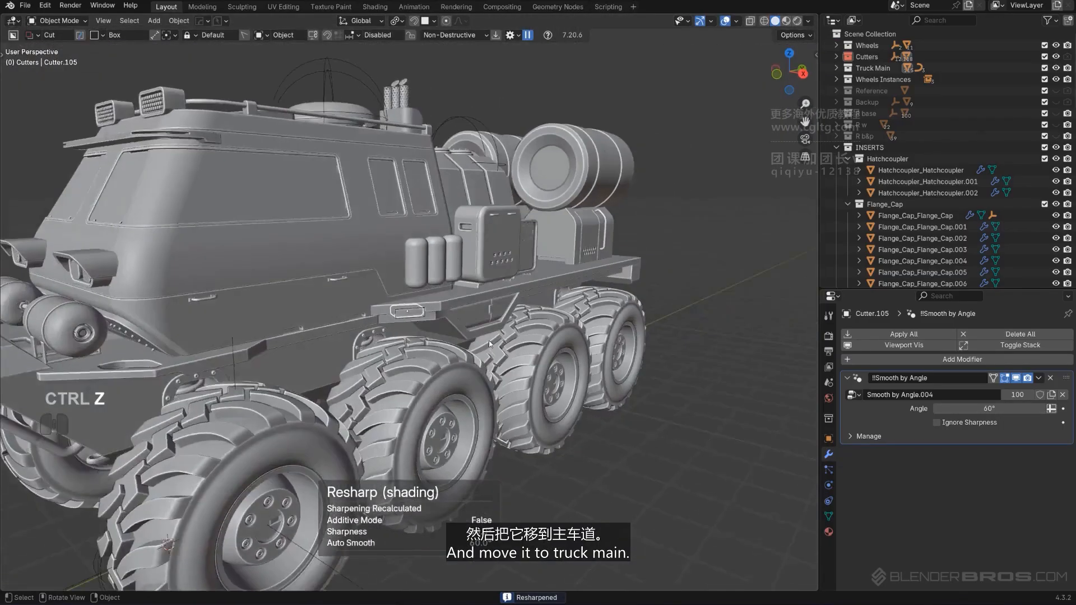
{"action": "scroll", "coordinate": [423, 321], "scroll_direction": "up", "scroll_amount": 5}
{"action": "key", "text": "m"}
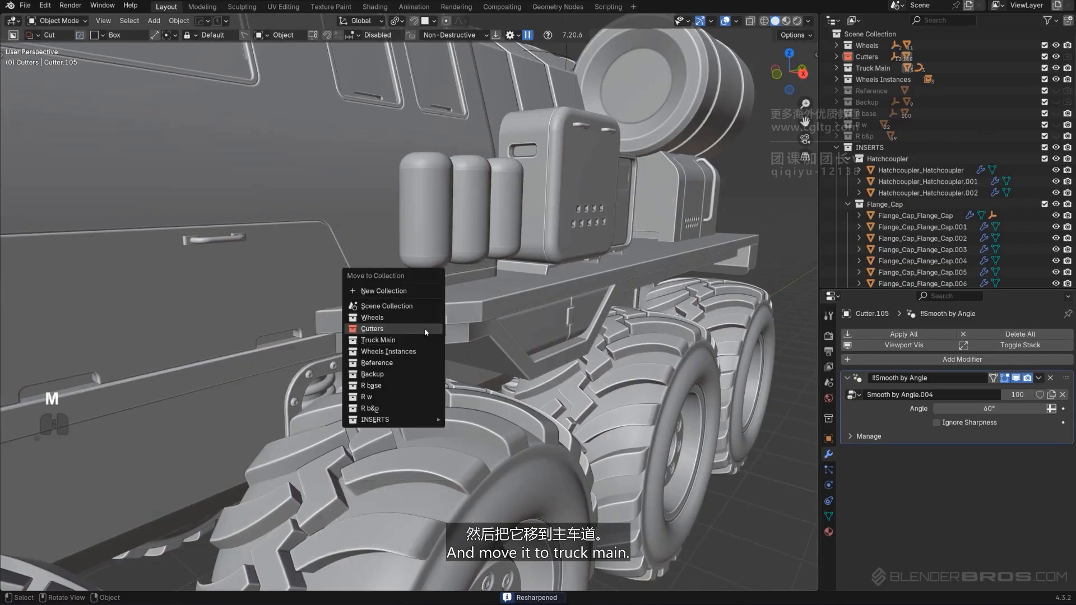
{"action": "left_click", "coordinate": [421, 338]}
{"action": "key", "text": "shift+2"}
Examine the new recess insert in the context of the whole truck from the side and front.
{"action": "scroll", "coordinate": [425, 339], "scroll_direction": "down", "scroll_amount": 3}
{"action": "scroll", "coordinate": [425, 339], "scroll_direction": "down", "scroll_amount": 2}
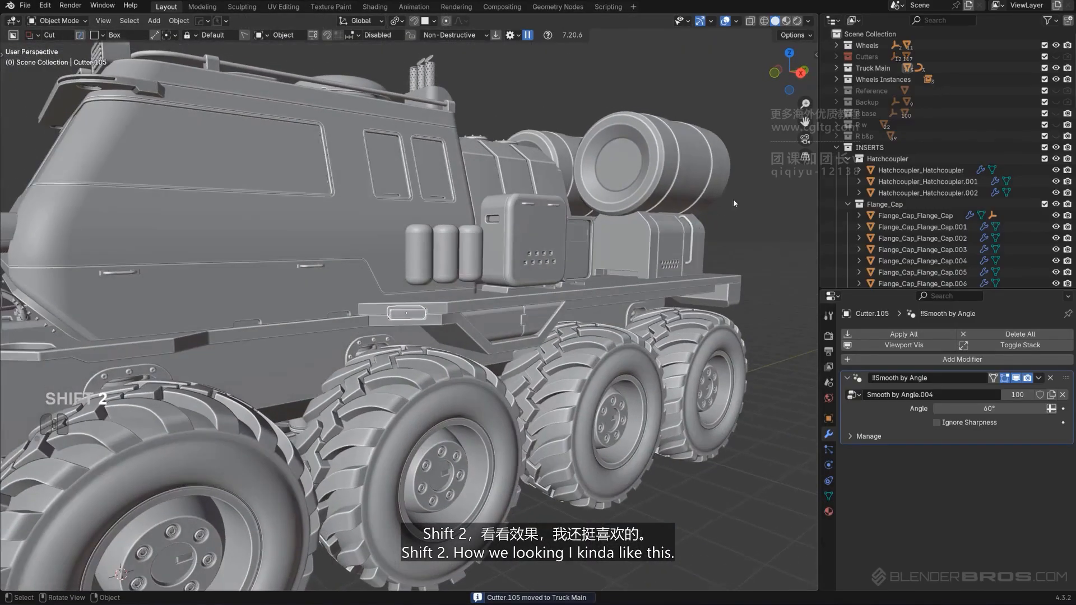
{"action": "left_click", "coordinate": [732, 198]}
{"action": "scroll", "coordinate": [686, 262], "scroll_direction": "down", "scroll_amount": 2}
{"action": "middle_click_drag", "start_coordinate": [617, 270], "coordinate": [590, 270]}
{"action": "scroll", "coordinate": [589, 270], "scroll_direction": "down", "scroll_amount": 4}
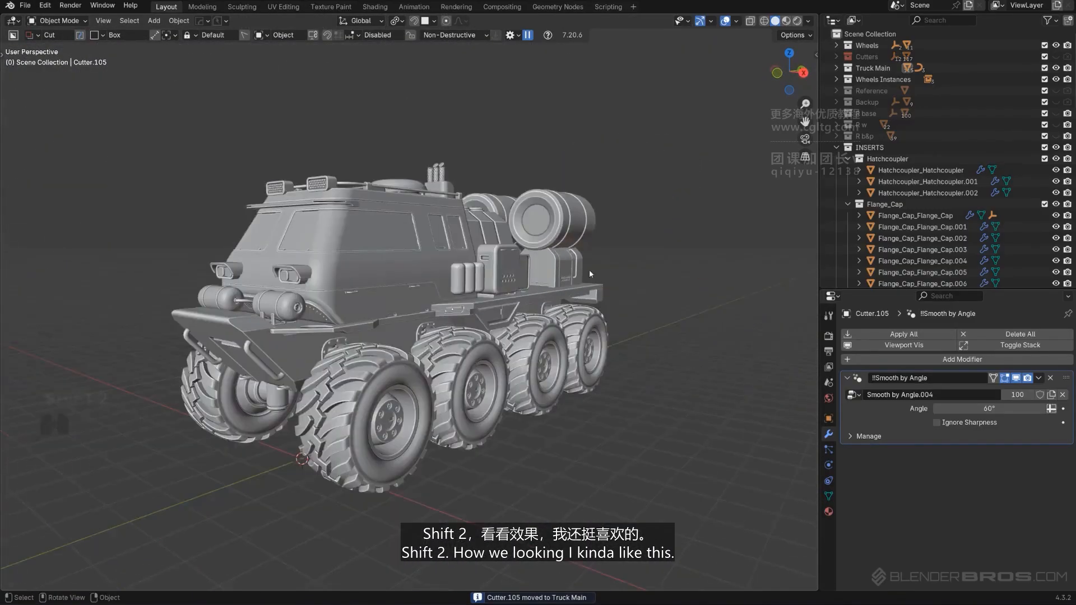
{"action": "middle_click_drag", "start_coordinate": [493, 292], "coordinate": [531, 307]}
{"action": "scroll", "coordinate": [479, 305], "scroll_direction": "up", "scroll_amount": 5}
{"action": "scroll", "coordinate": [478, 302], "scroll_direction": "up", "scroll_amount": 2}
{"action": "scroll", "coordinate": [503, 317], "scroll_direction": "down", "scroll_amount": 3}
{"action": "scroll", "coordinate": [462, 305], "scroll_direction": "up", "scroll_amount": 3}
Mirror the side step plate across X to the truck's other side with a new mirror modifier.
{"action": "left_click", "coordinate": [479, 296]}
{"action": "key", "text": "alt+x"}
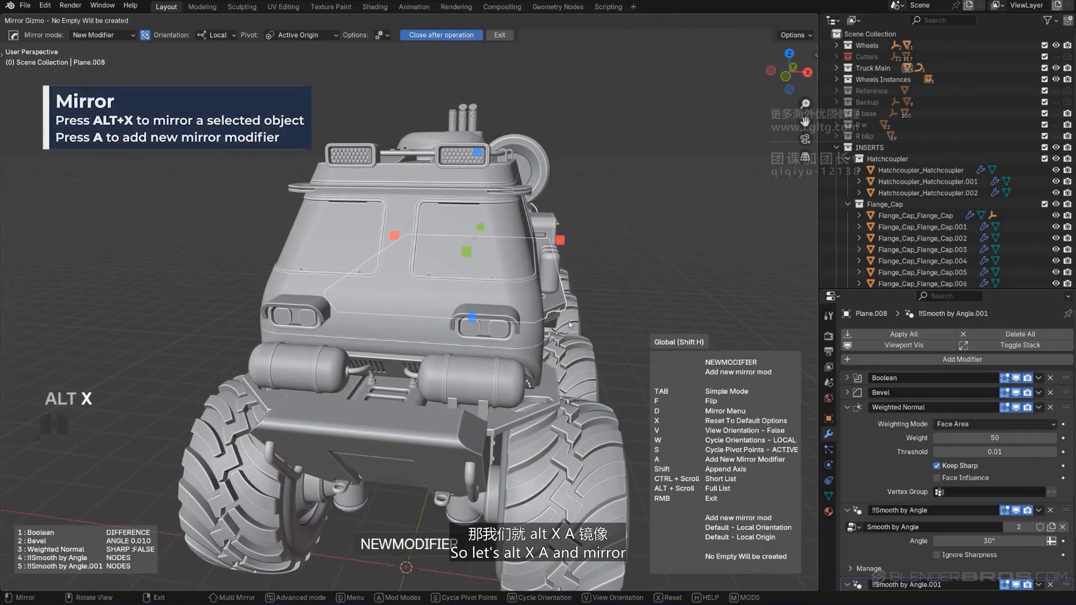
{"action": "key", "text": "a"}
{"action": "middle_click_drag", "start_coordinate": [535, 250], "coordinate": [519, 283]}
{"action": "scroll", "coordinate": [492, 271], "scroll_direction": "up", "scroll_amount": 4}
Mirror the rounded recess block across X to the truck's other side.
{"action": "left_click", "coordinate": [496, 284]}
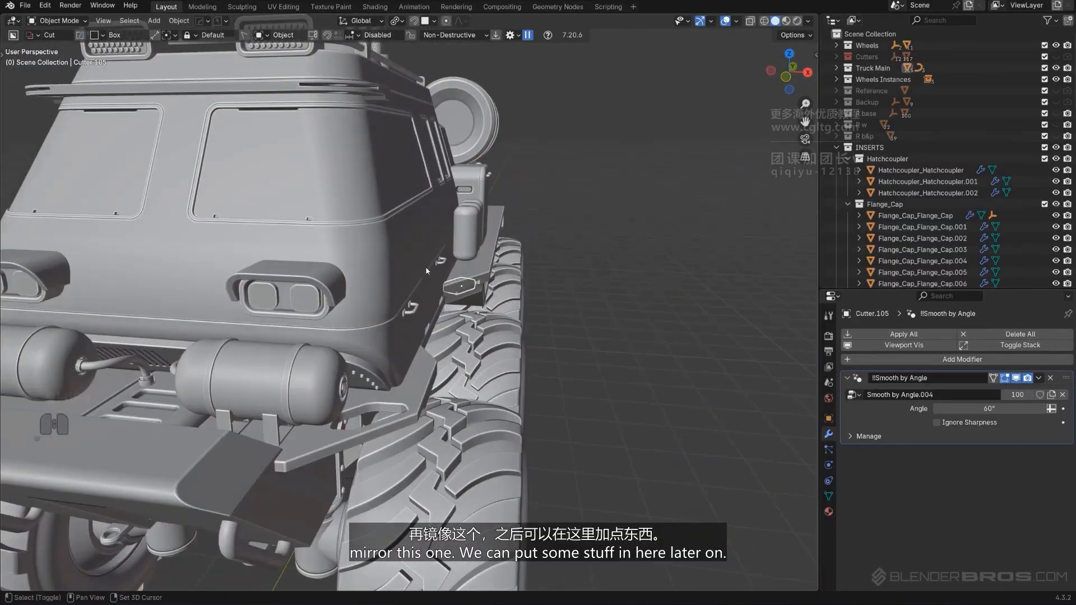
{"action": "left_click", "coordinate": [386, 247], "text": "shift"}
{"action": "key", "text": "alt+x"}
{"action": "left_click", "coordinate": [295, 260]}
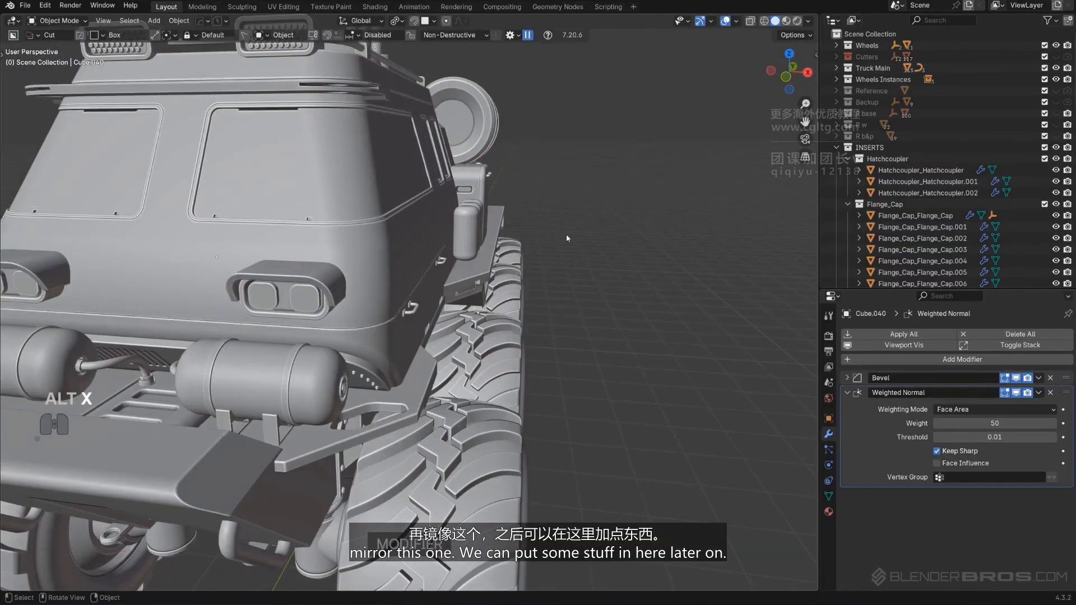
Examine the truck's side in the right orthographic view and the open rear deck from above.
{"action": "scroll", "coordinate": [568, 238], "scroll_direction": "down", "scroll_amount": 4}
{"action": "middle_click_drag", "start_coordinate": [568, 238], "coordinate": [359, 338]}
{"action": "scroll", "coordinate": [477, 254], "scroll_direction": "up", "scroll_amount": 4}
{"action": "scroll", "coordinate": [477, 253], "scroll_direction": "up", "scroll_amount": 3}
{"action": "scroll", "coordinate": [411, 311], "scroll_direction": "up", "scroll_amount": 2}
{"action": "scroll", "coordinate": [417, 321], "scroll_direction": "down", "scroll_amount": 6}
{"action": "scroll", "coordinate": [438, 313], "scroll_direction": "up", "scroll_amount": 4}
{"action": "key", "text": "KP_3"}
{"action": "scroll", "coordinate": [476, 303], "scroll_direction": "down", "scroll_amount": 4}
{"action": "key", "text": "KP_5"}
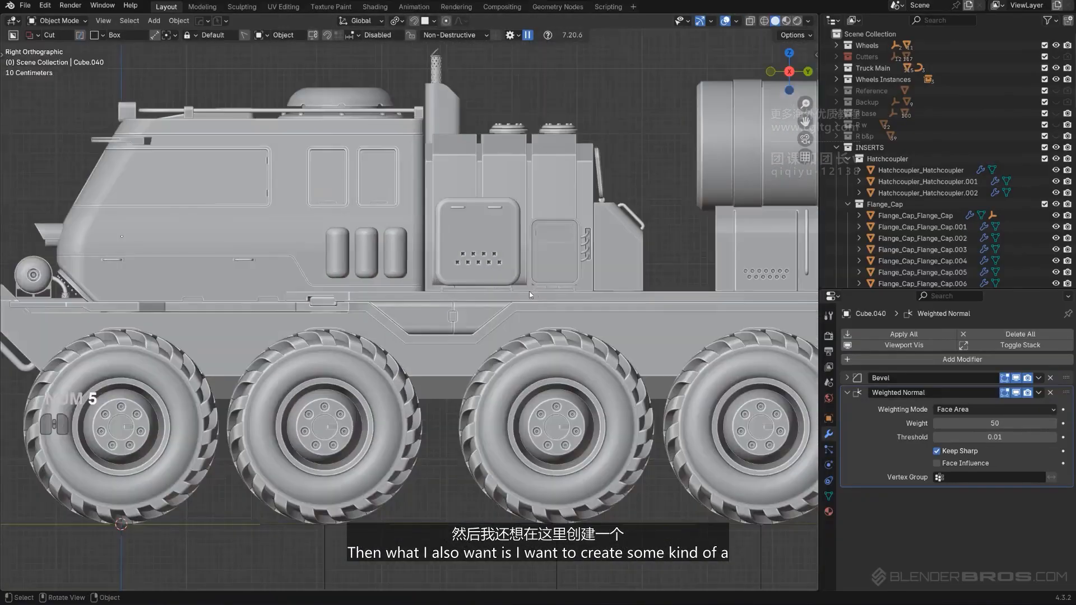
{"action": "middle_click_drag", "start_coordinate": [529, 291], "coordinate": [382, 300]}
{"action": "scroll", "coordinate": [432, 308], "scroll_direction": "up", "scroll_amount": 2}
Cut a rounded-rectangle groove into the deck floor between the engine section and rear tank housing, solidified to a thickness of -0.011.
{"action": "left_click", "coordinate": [364, 276]}
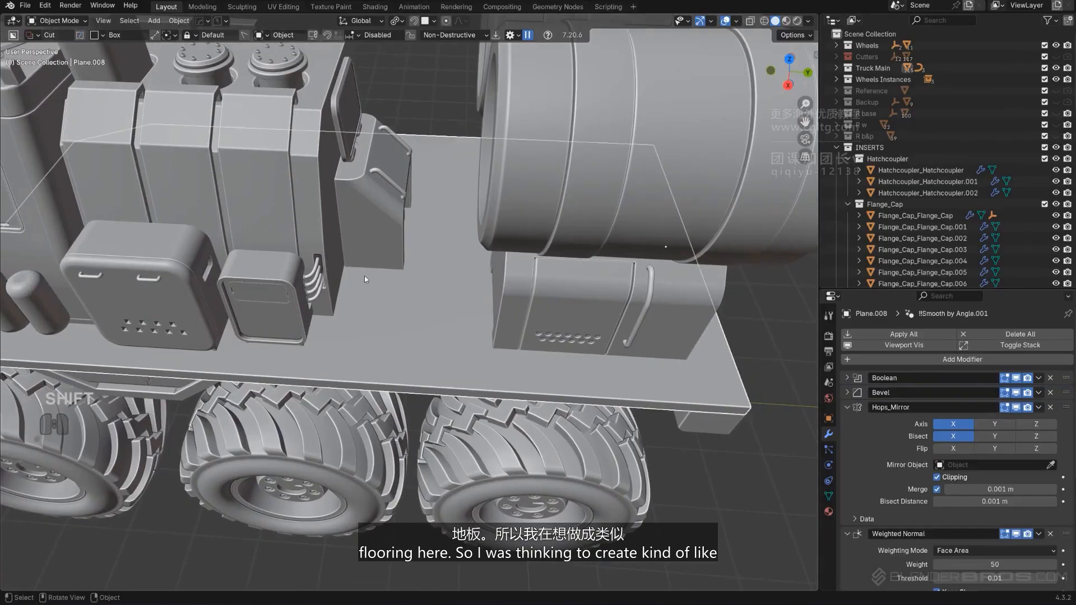
{"action": "mouse_move", "coordinate": [351, 273]}
{"action": "left_mouse_down"}
{"action": "mouse_move", "coordinate": [362, 299]}
{"action": "mouse_move", "coordinate": [469, 365]}
{"action": "left_mouse_up"}
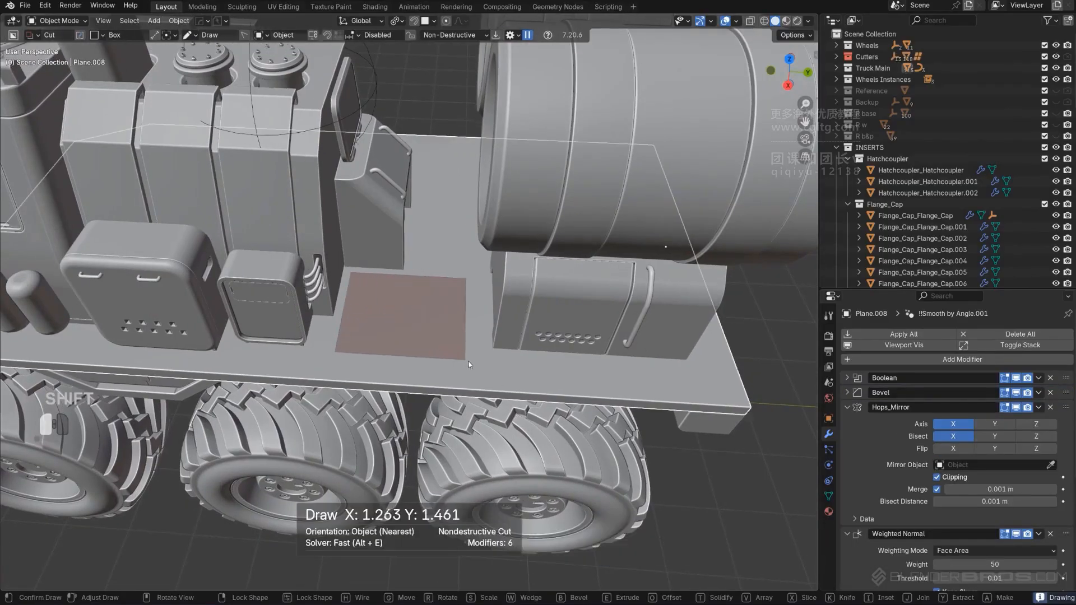
{"action": "key", "text": "b"}
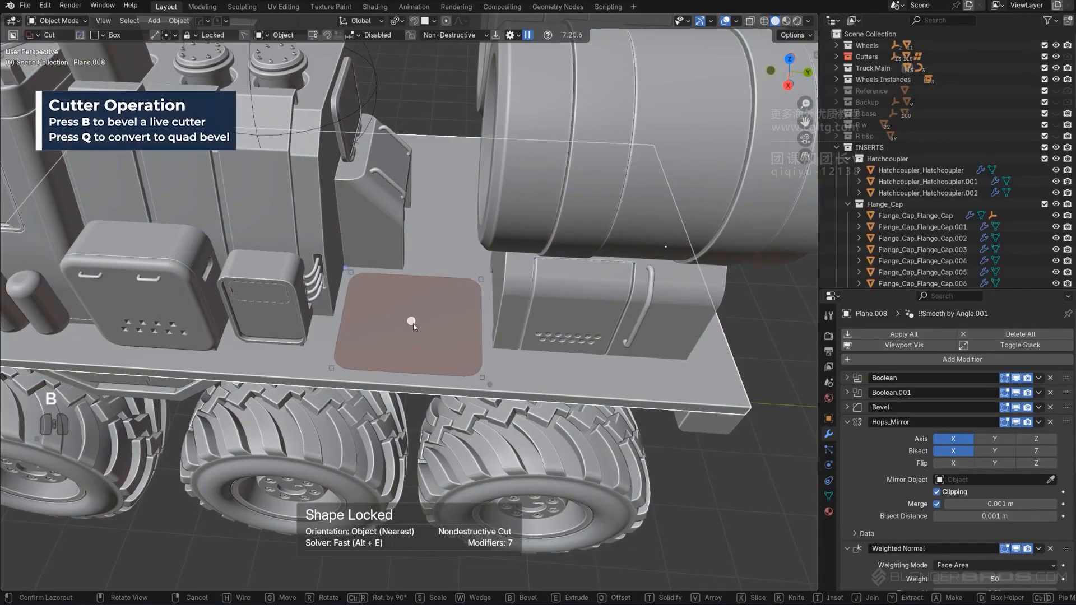
{"action": "left_click_drag", "start_coordinate": [415, 329], "coordinate": [416, 329]}
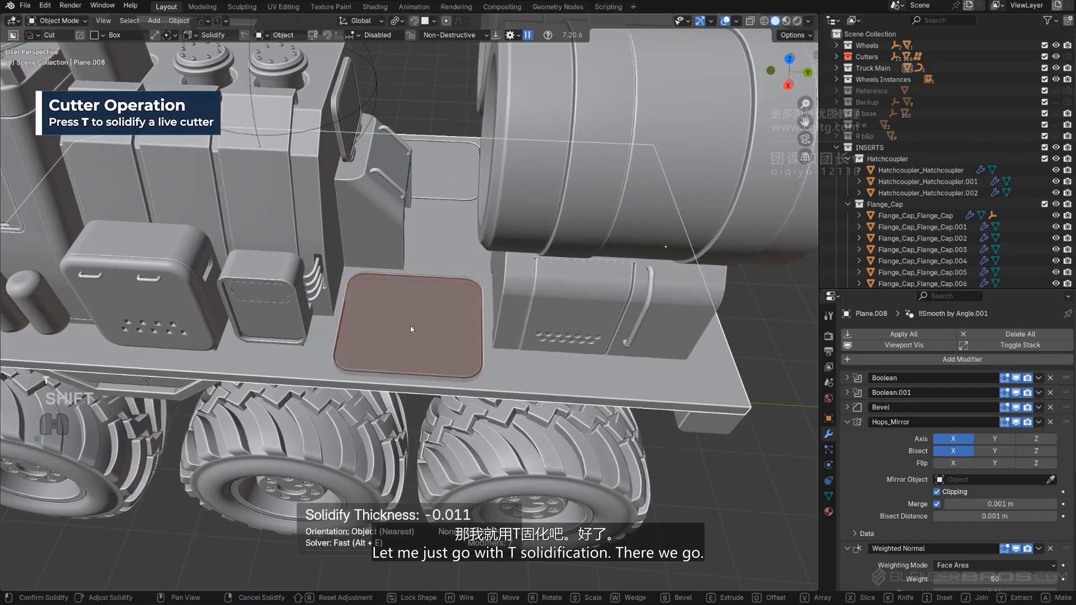
{"action": "left_click", "coordinate": [412, 326]}
{"action": "key", "text": "space"}
{"action": "middle_click_drag", "start_coordinate": [415, 326], "coordinate": [432, 307]}
{"action": "scroll", "coordinate": [432, 334], "scroll_direction": "up", "scroll_amount": 4}
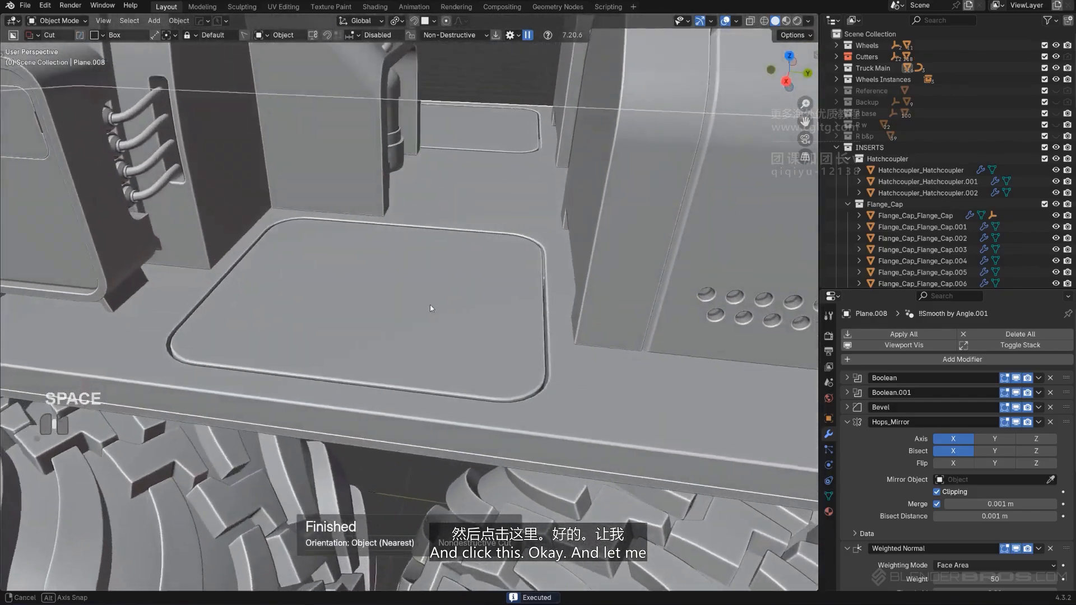
Move the deck plate aside temporarily to examine the chassis beneath it, including from the rear.
{"action": "scroll", "coordinate": [432, 307], "scroll_direction": "down", "scroll_amount": 4}
{"action": "key", "text": "g"}
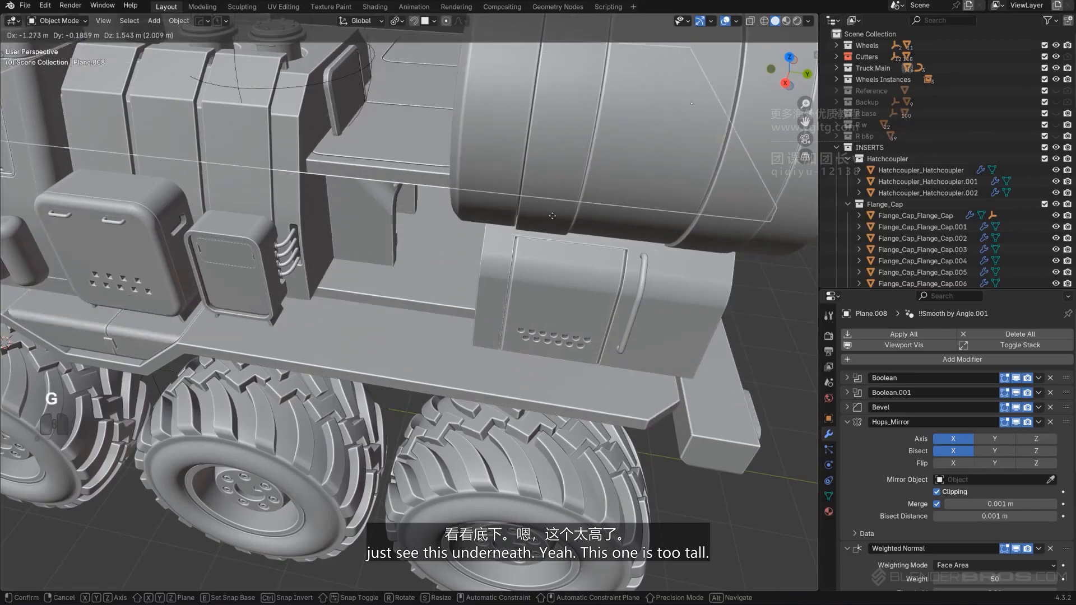
{"action": "right_click", "coordinate": [552, 214]}
{"action": "scroll", "coordinate": [518, 381], "scroll_direction": "down", "scroll_amount": 1}
{"action": "middle_click_drag", "start_coordinate": [517, 385], "coordinate": [505, 287]}
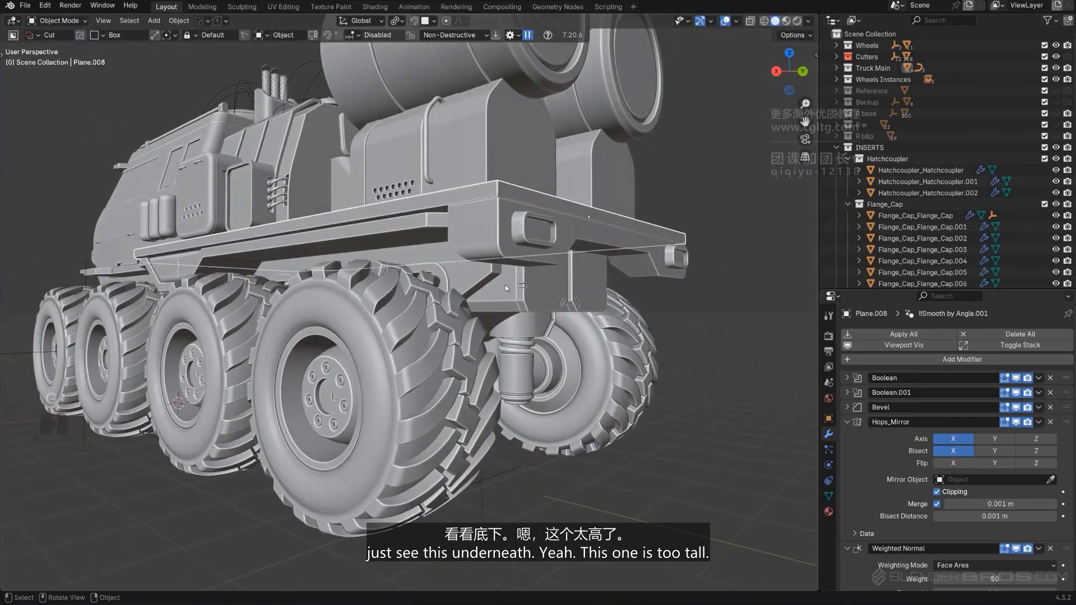
Isolate the truck's main chassis body beneath the deck in local view.
{"action": "left_click", "coordinate": [506, 295]}
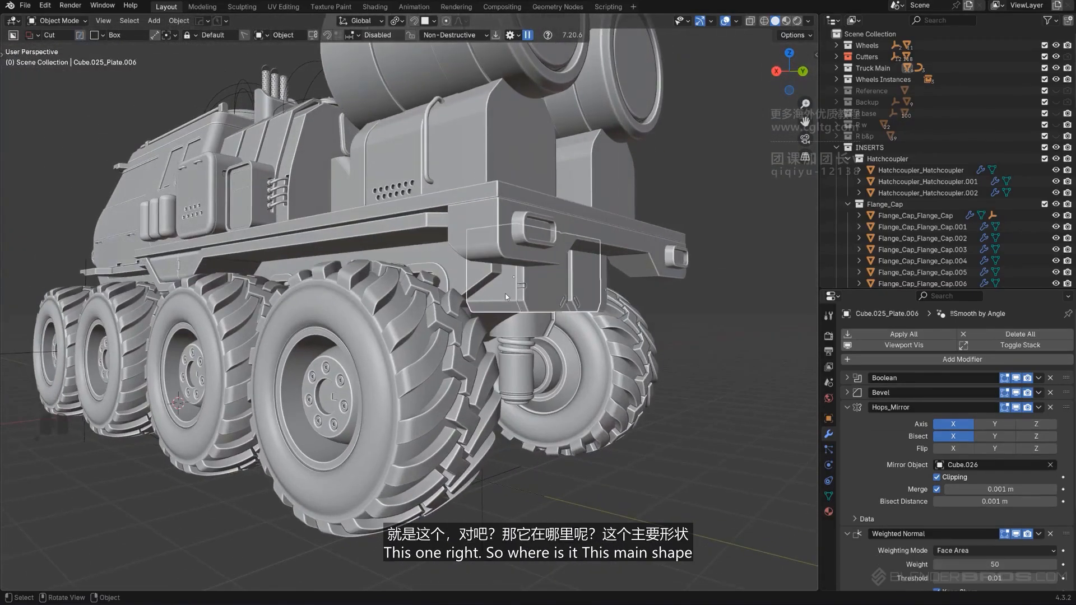
{"action": "left_click", "coordinate": [464, 280]}
{"action": "middle_click_drag", "start_coordinate": [464, 280], "coordinate": [437, 355]}
{"action": "key", "text": "KP_5"}
{"action": "scroll", "coordinate": [454, 302], "scroll_direction": "up", "scroll_amount": 1}
{"action": "scroll", "coordinate": [308, 245], "scroll_direction": "down", "scroll_amount": 2}
{"action": "key", "text": "slash"}
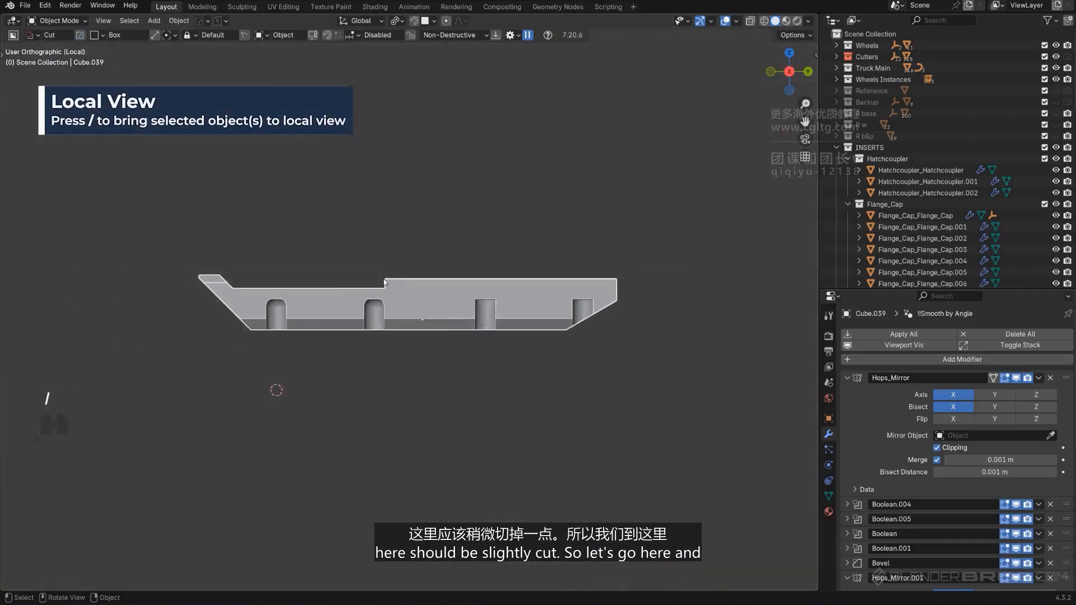
{"action": "scroll", "coordinate": [388, 277], "scroll_direction": "up", "scroll_amount": 4}
{"action": "middle_click_drag", "start_coordinate": [401, 267], "coordinate": [432, 351]}
{"action": "key", "text": "KP_5"}
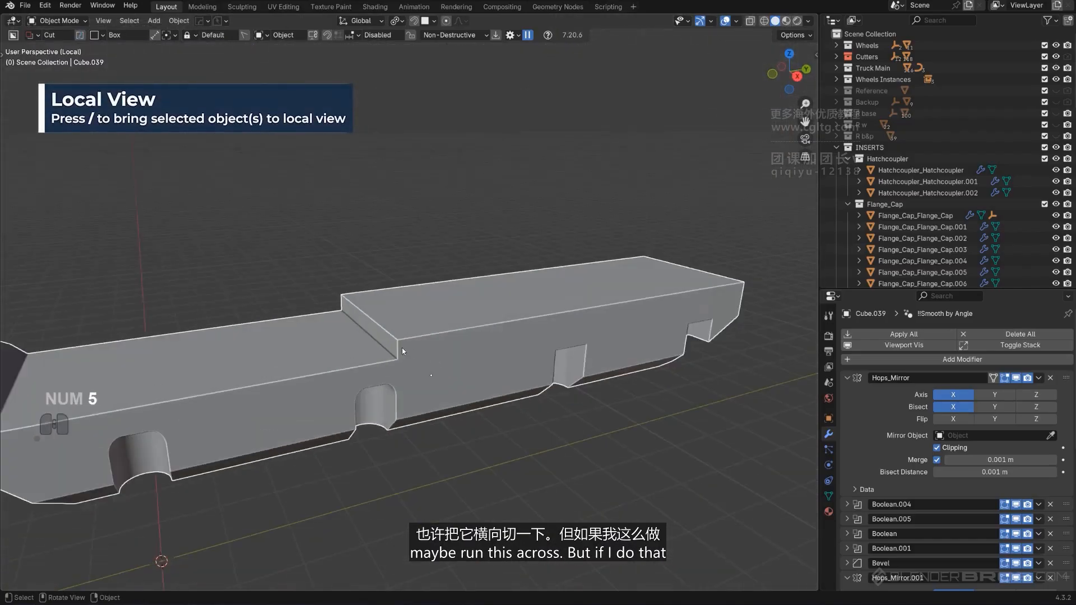
{"action": "key", "text": "Tab"}
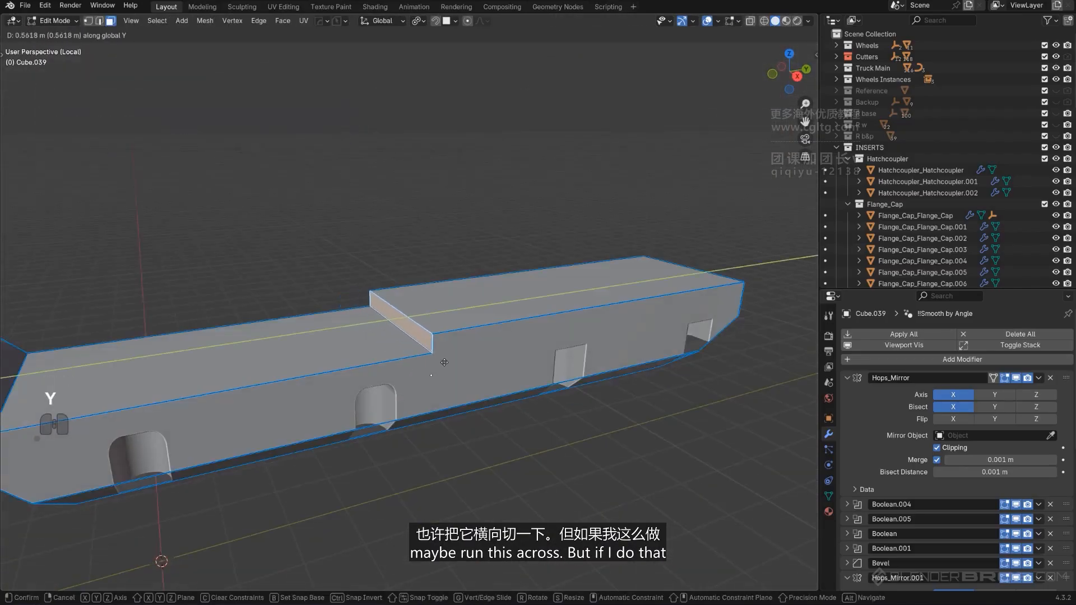
{"action": "right_click", "coordinate": [447, 336]}
{"action": "key", "text": "Tab"}
{"action": "middle_click_drag", "start_coordinate": [445, 298], "coordinate": [415, 311], "text": "alt"}
{"action": "key", "text": "KP_5"}
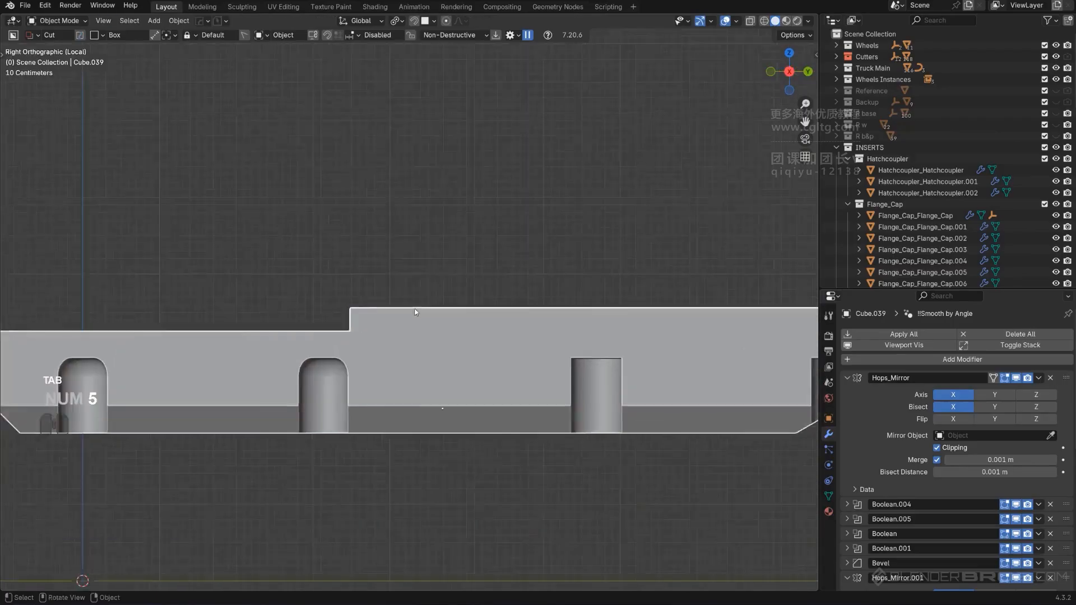
Leave local view and examine where the chassis step sits beneath the deck in right orthographic view.
{"action": "scroll", "coordinate": [415, 312], "scroll_direction": "up", "scroll_amount": 1}
{"action": "key", "text": "Tab"}
{"action": "key", "text": "Tab"}
{"action": "key", "text": "slash"}
{"action": "middle_click_drag", "start_coordinate": [311, 286], "coordinate": [589, 315], "text": "shift"}
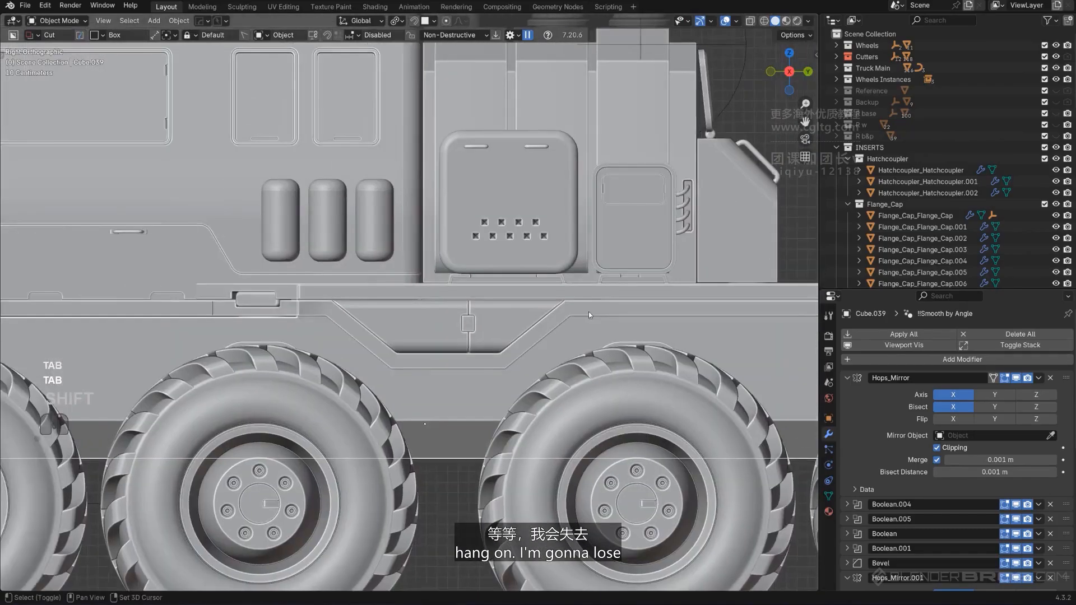
{"action": "scroll", "coordinate": [326, 330], "scroll_direction": "up", "scroll_amount": 2}
{"action": "middle_click_drag", "start_coordinate": [284, 325], "coordinate": [422, 313], "text": "shift"}
{"action": "scroll", "coordinate": [391, 317], "scroll_direction": "down", "scroll_amount": 4}
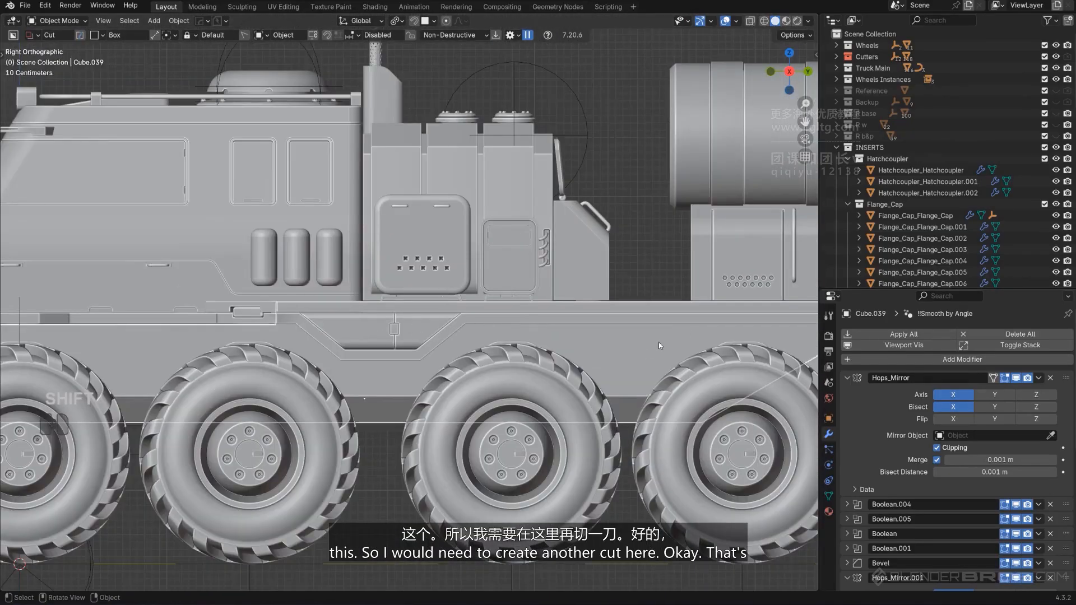
Isolate the chassis body again and cut a rectangle about 4.366 by 0.749 into its raised top edge from the right view.
{"action": "key", "text": "slash"}
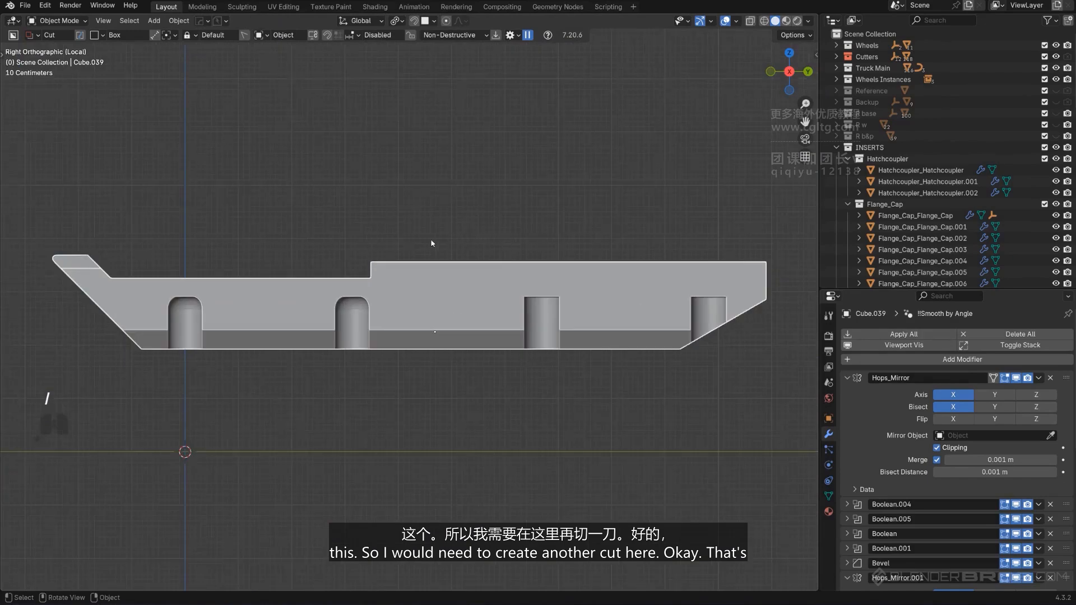
{"action": "middle_click_drag", "start_coordinate": [431, 243], "coordinate": [357, 298]}
{"action": "key", "text": "KP_5"}
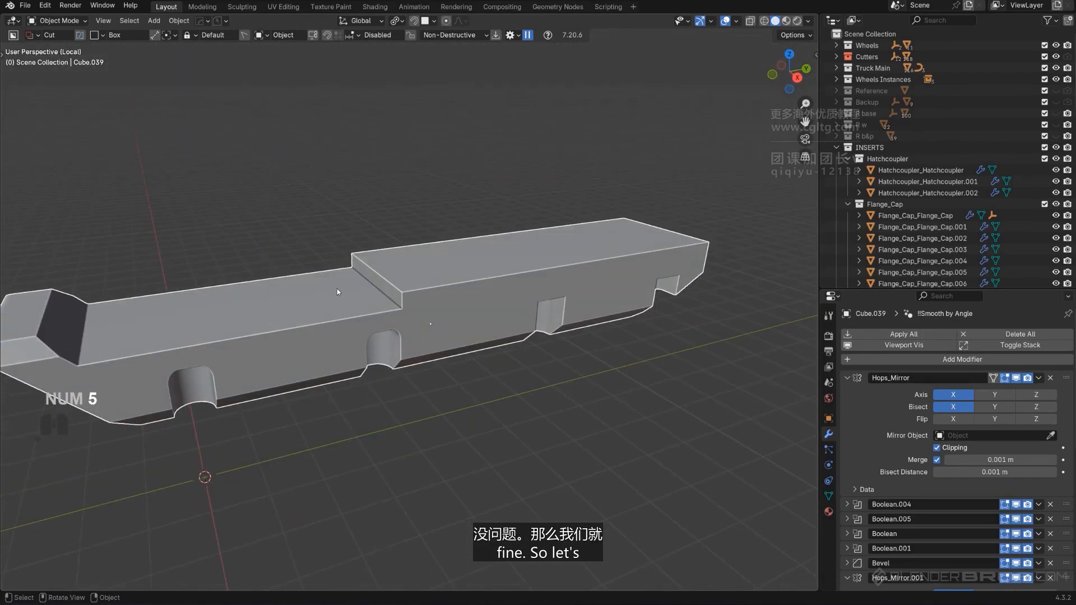
{"action": "middle_click_drag", "start_coordinate": [472, 281], "coordinate": [476, 280], "text": "alt"}
{"action": "key", "text": "KP_5"}
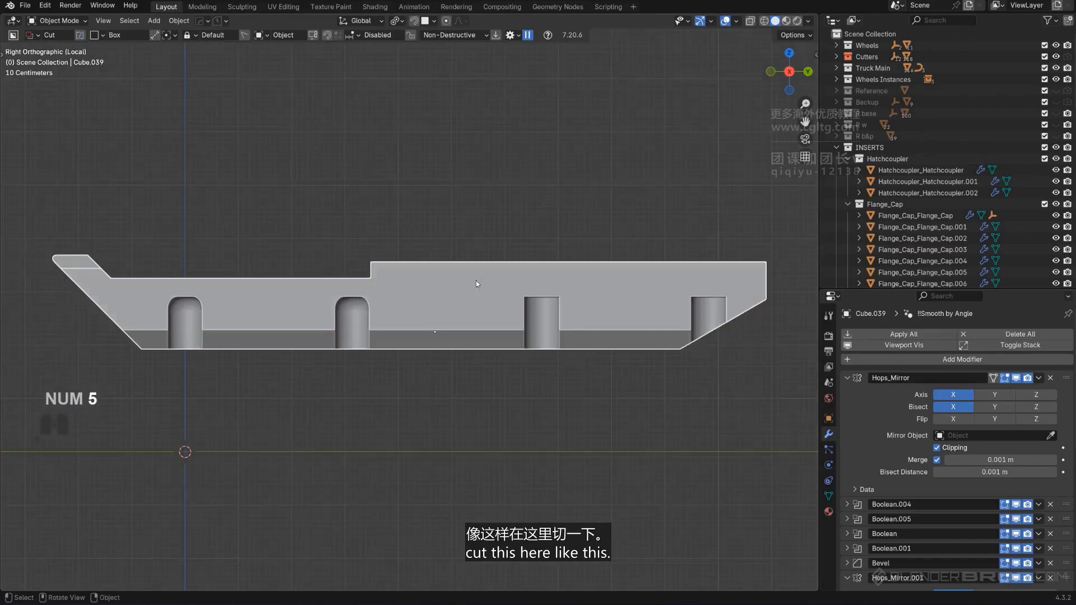
{"action": "left_click_drag", "start_coordinate": [471, 242], "coordinate": [628, 277]}
{"action": "left_click_drag", "start_coordinate": [709, 276], "coordinate": [704, 280]}
{"action": "key", "text": "KP_Divide"}
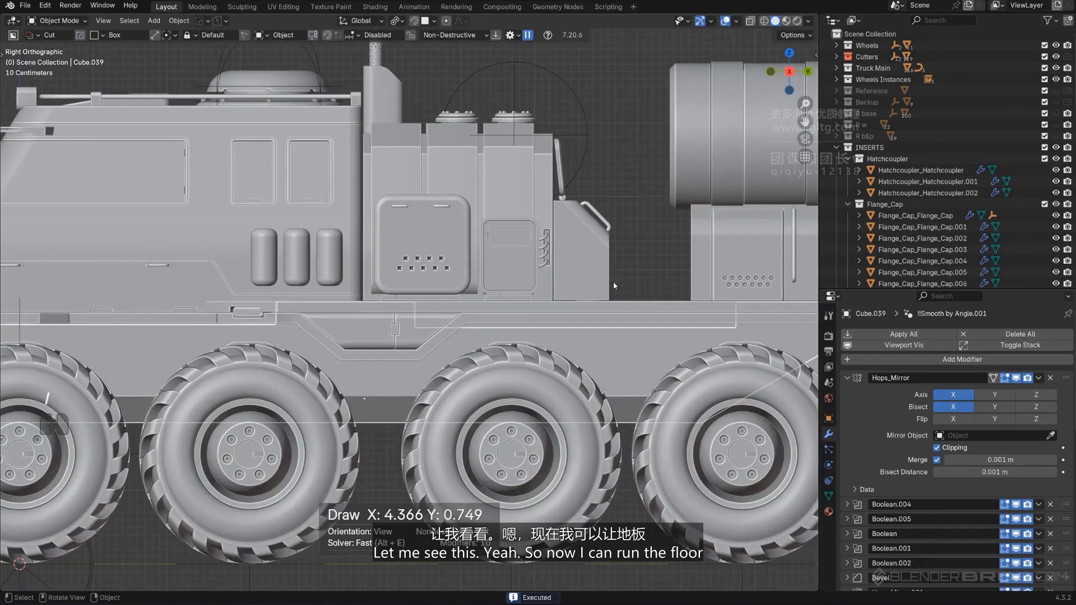
Select the deck plate and try a rectangular cut in its floor beside the rear step of the engine section.
{"action": "middle_click_drag", "start_coordinate": [599, 349], "coordinate": [477, 344]}
{"action": "key", "text": "KP_5"}
{"action": "left_click", "coordinate": [481, 369]}
{"action": "scroll", "coordinate": [486, 368], "scroll_direction": "up", "scroll_amount": 2}
{"action": "scroll", "coordinate": [526, 380], "scroll_direction": "up", "scroll_amount": 2}
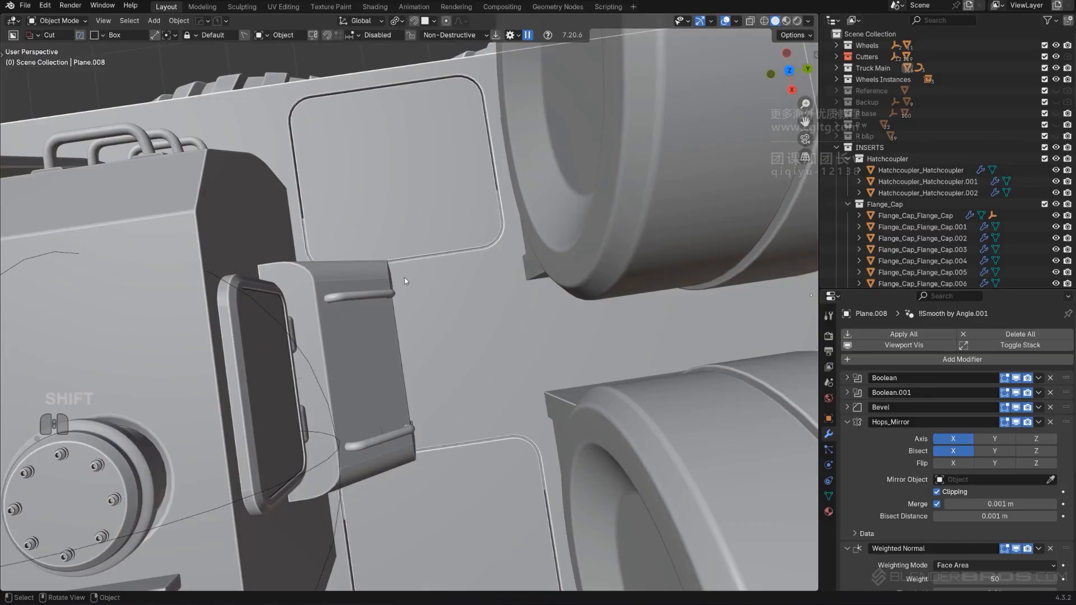
{"action": "left_click_drag", "start_coordinate": [405, 273], "coordinate": [466, 359]}
{"action": "right_click", "coordinate": [466, 358]}
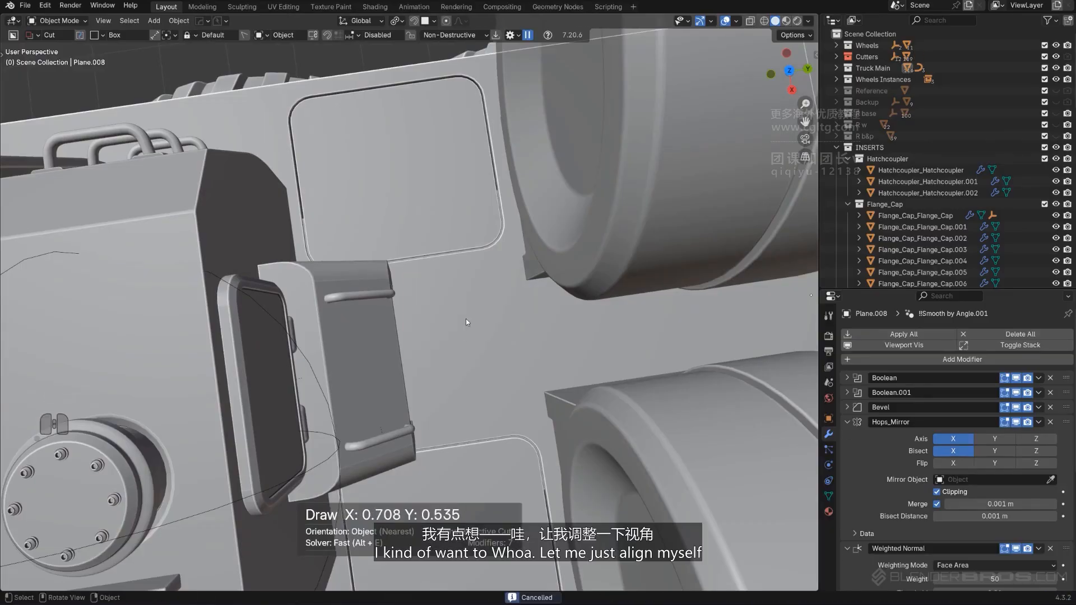
Cut a bevelled, solidified rectangular groove into the deck floor between the two existing panel grooves, drawn from the top view.
{"action": "key", "text": "KP_5"}
{"action": "mouse_move", "coordinate": [466, 319]}
{"action": "middle_mouse_down", "text": "alt"}
{"action": "mouse_move", "coordinate": [482, 287]}
{"action": "mouse_move", "coordinate": [482, 327]}
{"action": "middle_mouse_up", "text": "alt"}
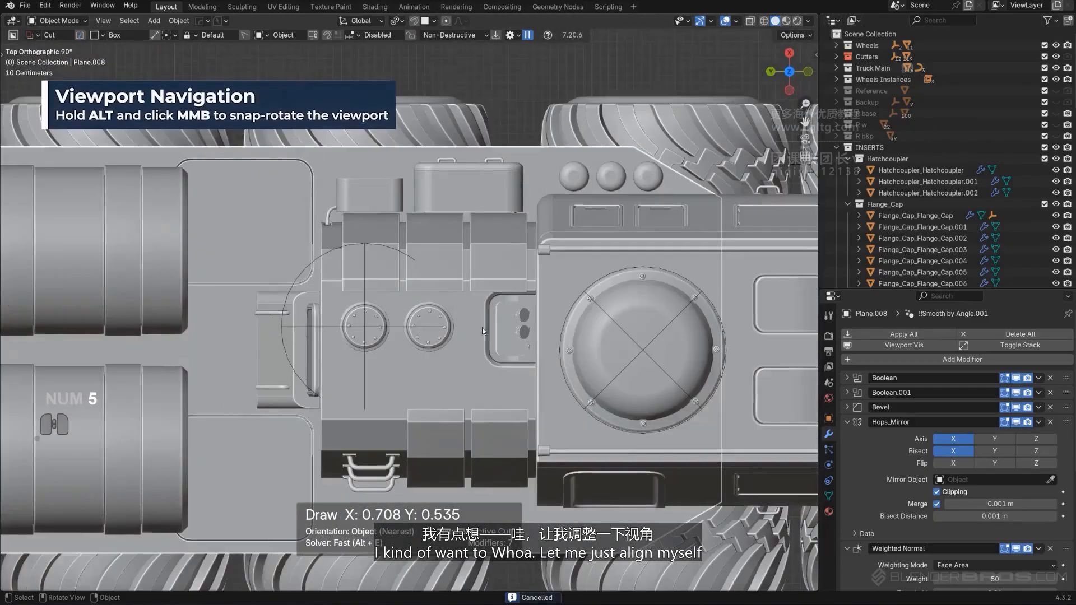
{"action": "middle_click_drag", "start_coordinate": [336, 408], "coordinate": [590, 340], "text": "shift"}
{"action": "scroll", "coordinate": [498, 296], "scroll_direction": "up", "scroll_amount": 3}
{"action": "middle_click_drag", "start_coordinate": [498, 295], "coordinate": [420, 334], "text": "shift"}
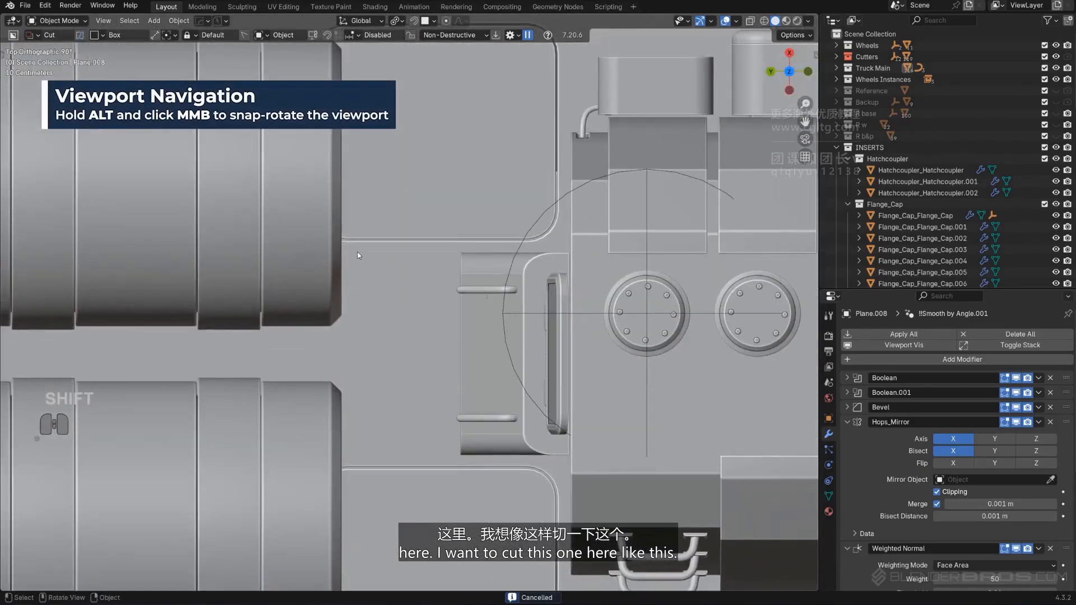
{"action": "mouse_move", "coordinate": [358, 255]}
{"action": "left_mouse_down"}
{"action": "mouse_move", "coordinate": [415, 423]}
{"action": "mouse_move", "coordinate": [449, 455]}
{"action": "mouse_move", "coordinate": [436, 461]}
{"action": "left_mouse_up"}
{"action": "key", "text": "b"}
{"action": "middle_click_drag", "start_coordinate": [436, 460], "coordinate": [408, 320]}
{"action": "key", "text": "e"}
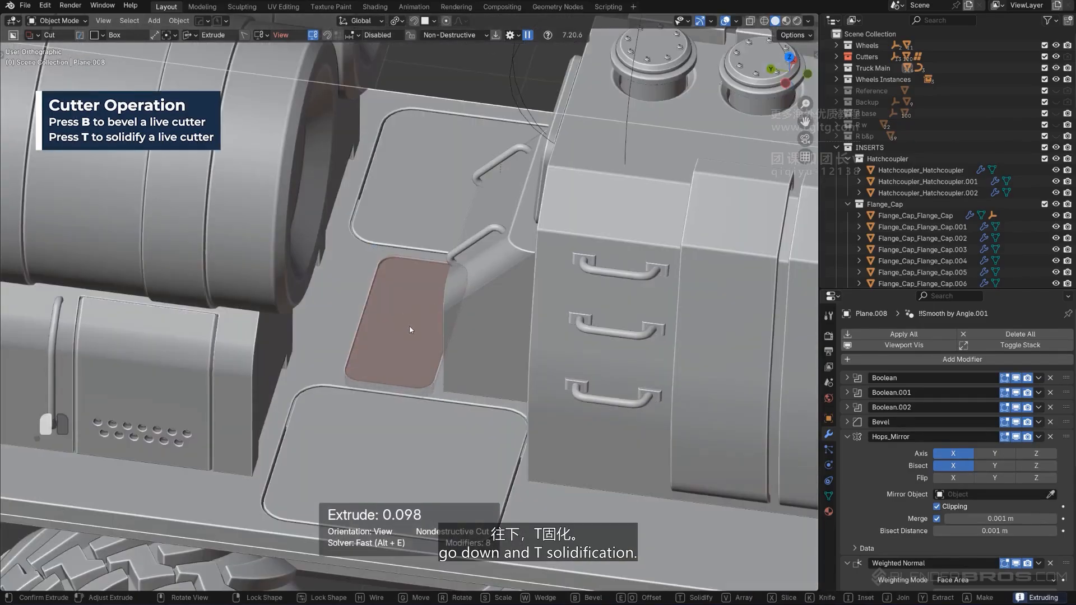
{"action": "key", "text": "t"}
{"action": "key", "text": "space"}
{"action": "scroll", "coordinate": [435, 359], "scroll_direction": "down", "scroll_amount": 5}
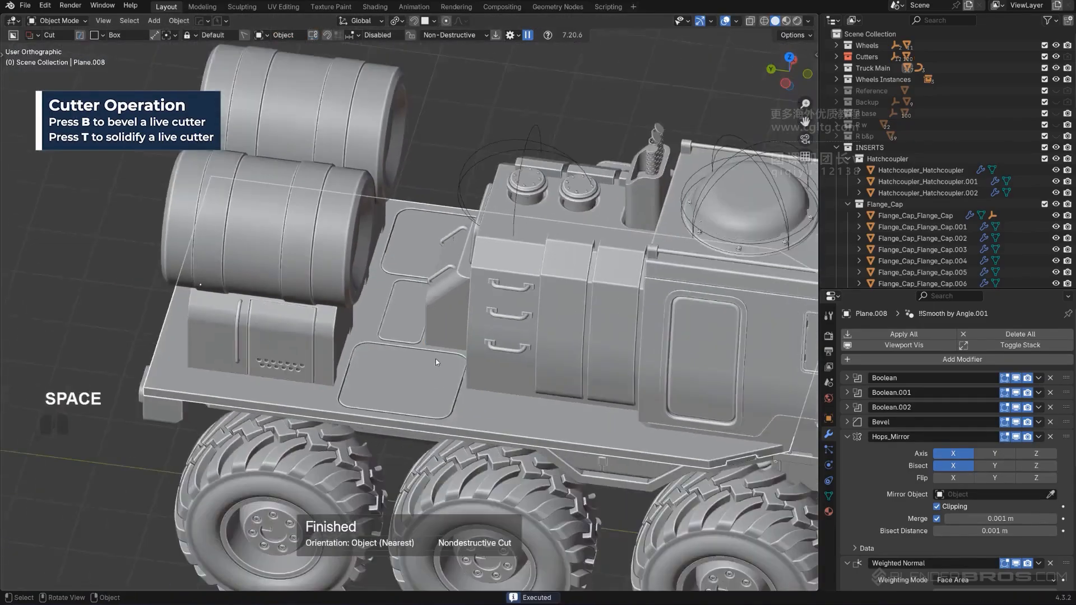
Examine the truck all around, ending on the deck's outer edge in front orthographic view.
{"action": "key", "text": "KP_5"}
{"action": "left_click", "coordinate": [460, 220]}
{"action": "scroll", "coordinate": [448, 227], "scroll_direction": "down", "scroll_amount": 5}
{"action": "middle_click_drag", "start_coordinate": [419, 241], "coordinate": [644, 264]}
{"action": "scroll", "coordinate": [605, 318], "scroll_direction": "up", "scroll_amount": 2}
{"action": "middle_click_drag", "start_coordinate": [605, 319], "coordinate": [476, 339]}
{"action": "middle_click_drag", "start_coordinate": [476, 339], "coordinate": [430, 331], "text": "shift"}
{"action": "scroll", "coordinate": [483, 377], "scroll_direction": "up", "scroll_amount": 4}
{"action": "scroll", "coordinate": [419, 428], "scroll_direction": "up", "scroll_amount": 2}
{"action": "scroll", "coordinate": [416, 371], "scroll_direction": "down", "scroll_amount": 5}
{"action": "middle_click_drag", "start_coordinate": [430, 332], "coordinate": [440, 311], "text": "shift"}
{"action": "scroll", "coordinate": [427, 341], "scroll_direction": "down", "scroll_amount": 2}
{"action": "key", "text": "KP_5"}
{"action": "scroll", "coordinate": [600, 358], "scroll_direction": "up", "scroll_amount": 3}
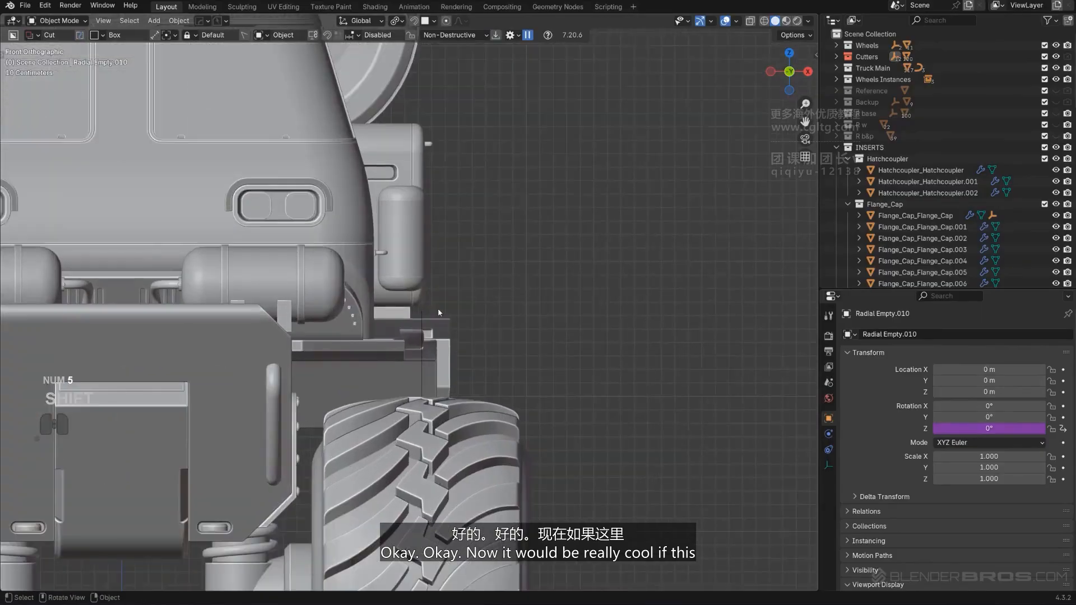
Isolate the deck plate in local view in front orthographic view.
{"action": "left_click", "coordinate": [441, 326]}
{"action": "key", "text": "slash"}
{"action": "scroll", "coordinate": [517, 328], "scroll_direction": "up", "scroll_amount": 1}
{"action": "middle_click_drag", "start_coordinate": [526, 326], "coordinate": [428, 342], "text": "shift"}
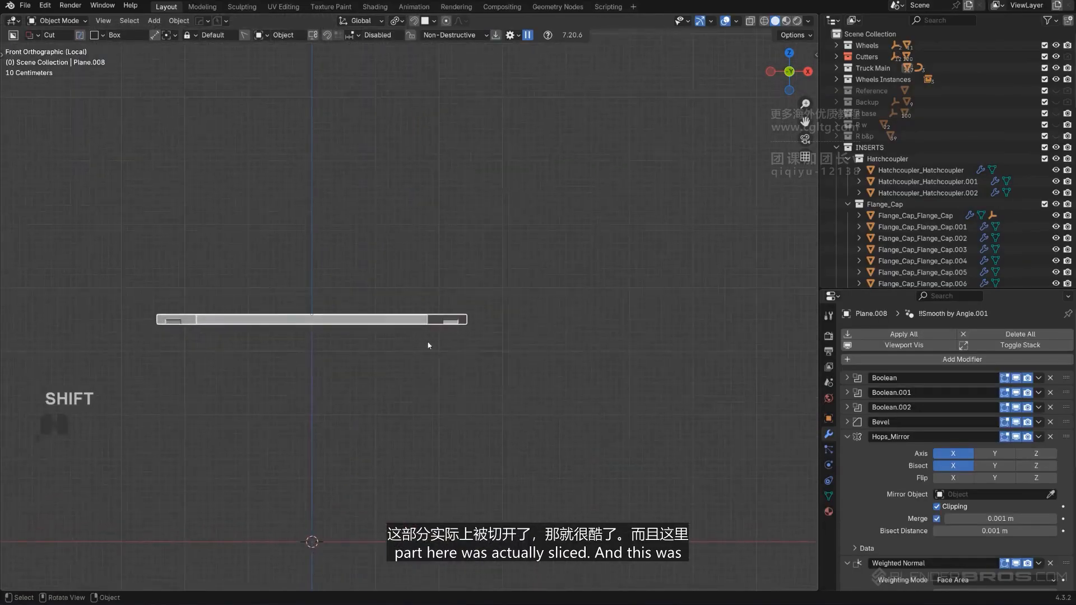
{"action": "scroll", "coordinate": [435, 343], "scroll_direction": "up", "scroll_amount": 6}
{"action": "middle_click_drag", "start_coordinate": [572, 352], "coordinate": [518, 327], "text": "shift"}
{"action": "scroll", "coordinate": [522, 304], "scroll_direction": "up", "scroll_amount": 2}
Cut a narrow groove through the top of the deck plate near its outer edge with a box about 0.045 by 0.101.
{"action": "left_click_drag", "start_coordinate": [561, 238], "coordinate": [627, 440]}
{"action": "key", "text": "Escape"}
{"action": "scroll", "coordinate": [610, 424], "scroll_direction": "up", "scroll_amount": 2}
{"action": "middle_click_drag", "start_coordinate": [609, 425], "coordinate": [531, 398], "text": "shift"}
{"action": "scroll", "coordinate": [563, 356], "scroll_direction": "up", "scroll_amount": 1}
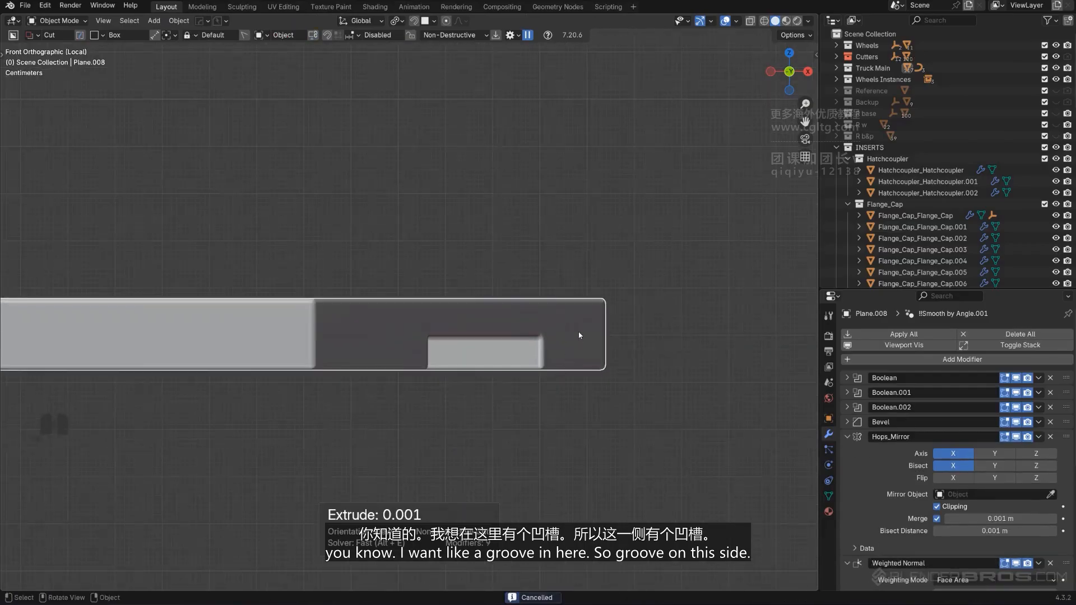
{"action": "left_click_drag", "start_coordinate": [569, 267], "coordinate": [593, 312]}
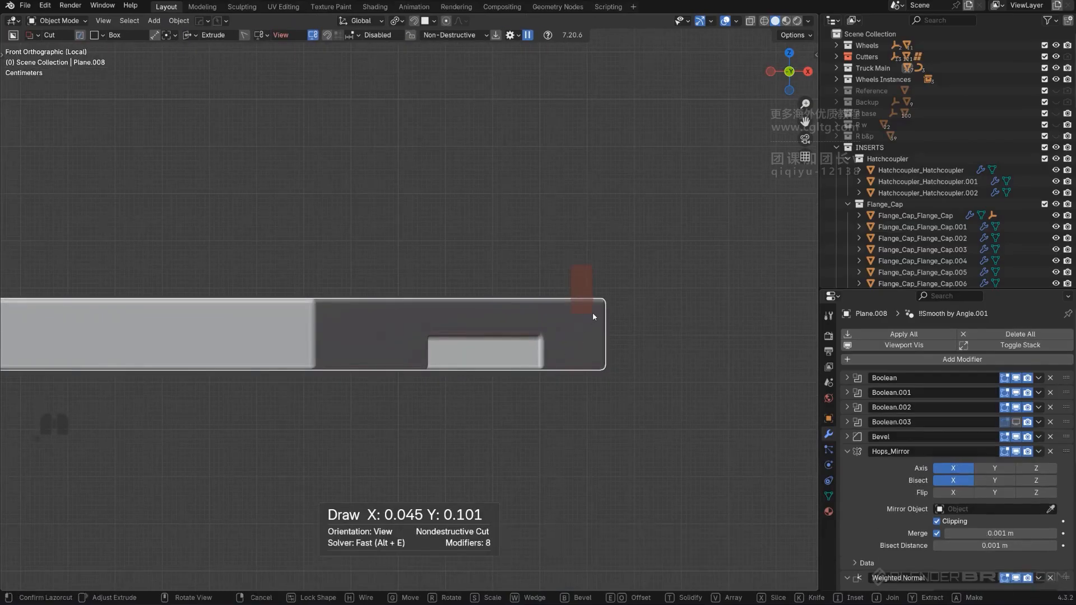
{"action": "key", "text": "space"}
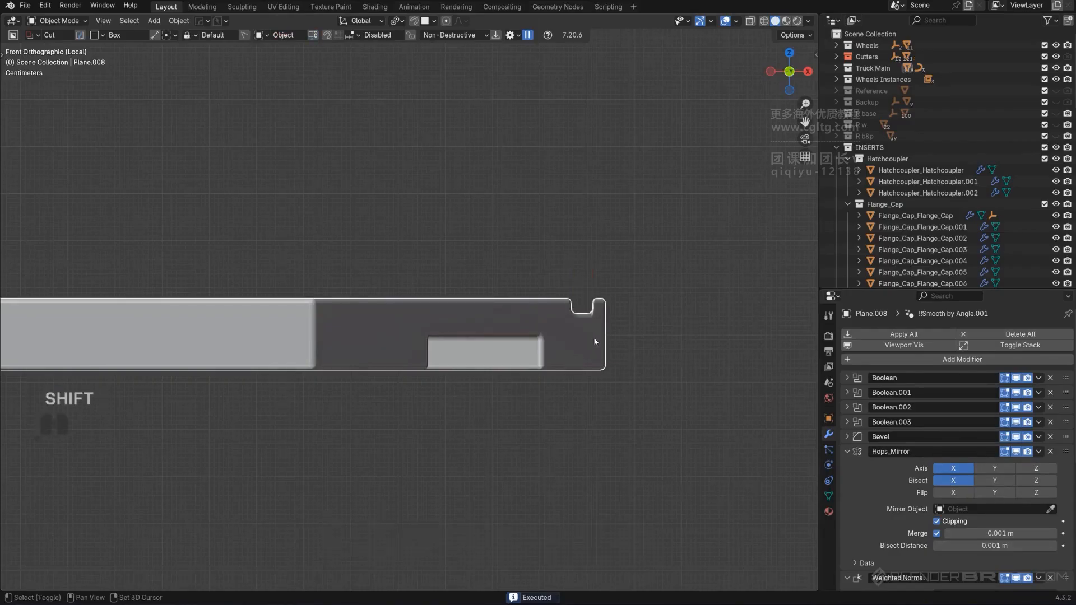
Bring up the groove's cutter with Ever Scroll and duplicate it about -0.190 m along Z to the deck's underside.
{"action": "key", "text": "q"}
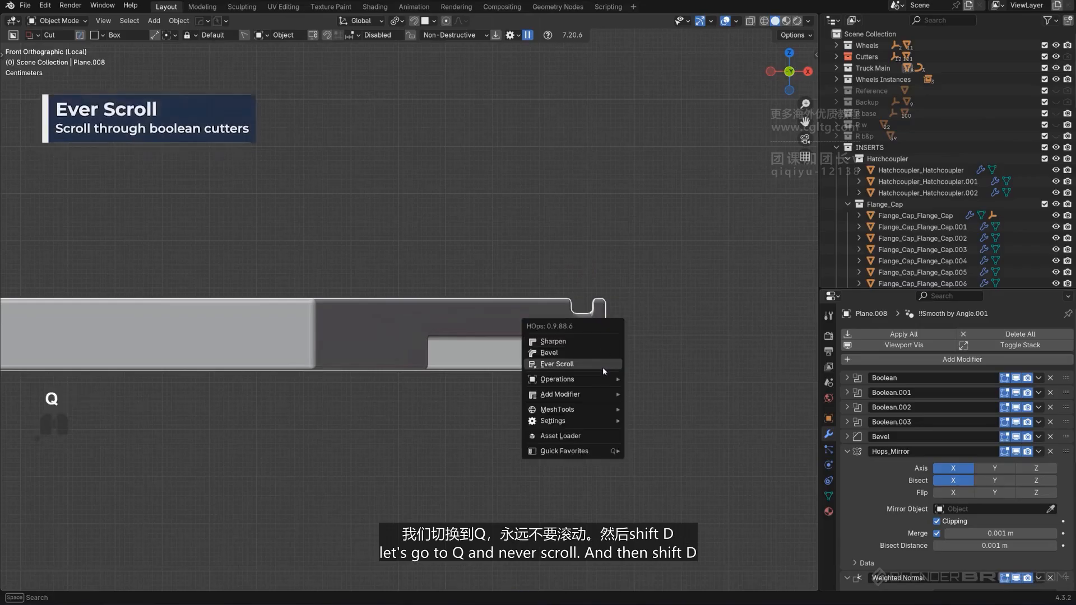
{"action": "left_click", "coordinate": [603, 365]}
{"action": "left_click", "coordinate": [603, 370]}
{"action": "key", "text": "shift+d"}
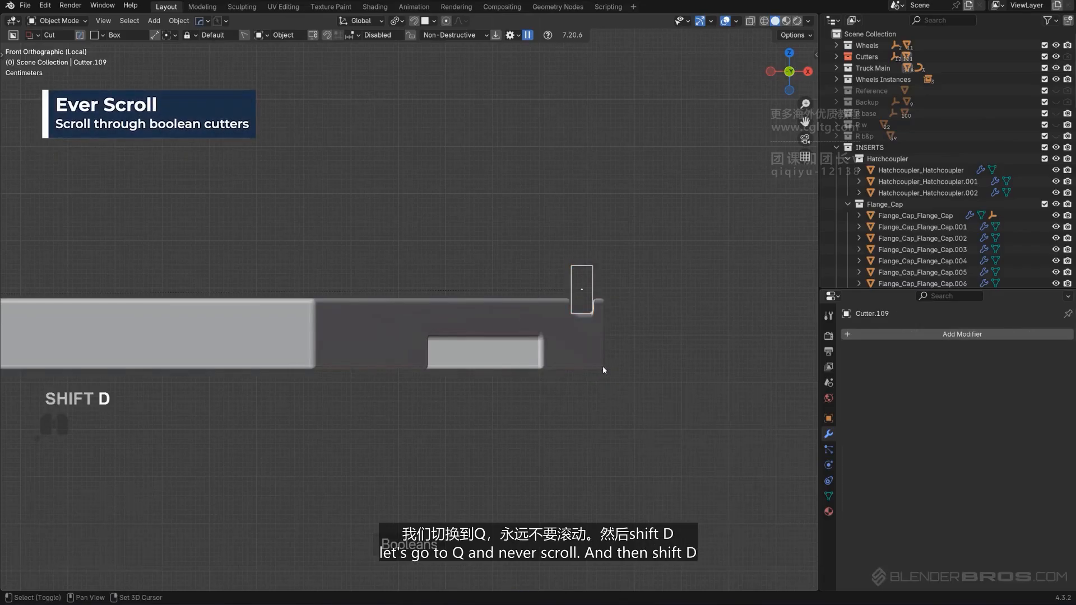
{"action": "key", "text": "z"}
{"action": "left_click", "coordinate": [612, 451]}
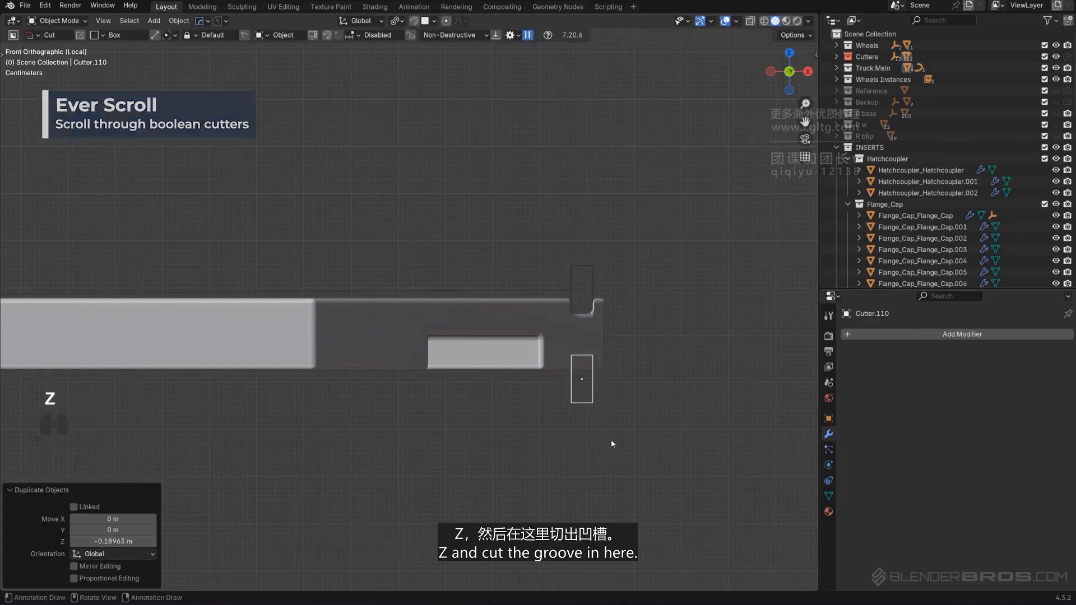
Subtract the duplicated cutter from the deck plate with a Difference boolean and hide the Cutters collection.
{"action": "left_click", "coordinate": [594, 333], "text": "shift"}
{"action": "key", "text": "q"}
{"action": "left_click", "coordinate": [593, 332]}
{"action": "key", "text": "shift+2"}
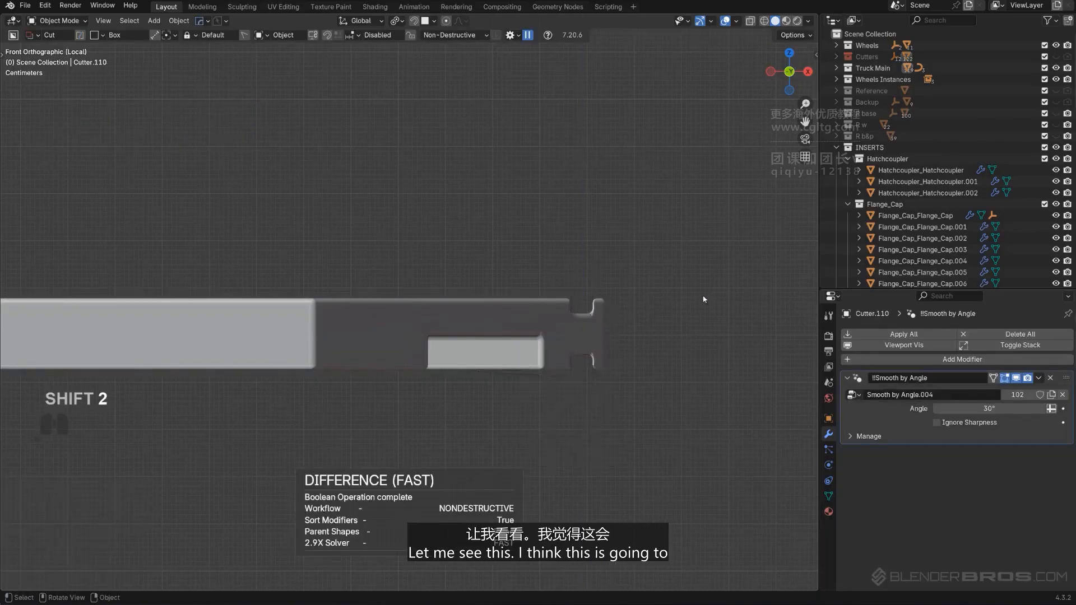
Leave local view and examine the grooved deck edge above the wheels.
{"action": "key", "text": "slash"}
{"action": "key", "text": "KP_5"}
{"action": "scroll", "coordinate": [498, 310], "scroll_direction": "down", "scroll_amount": 6}
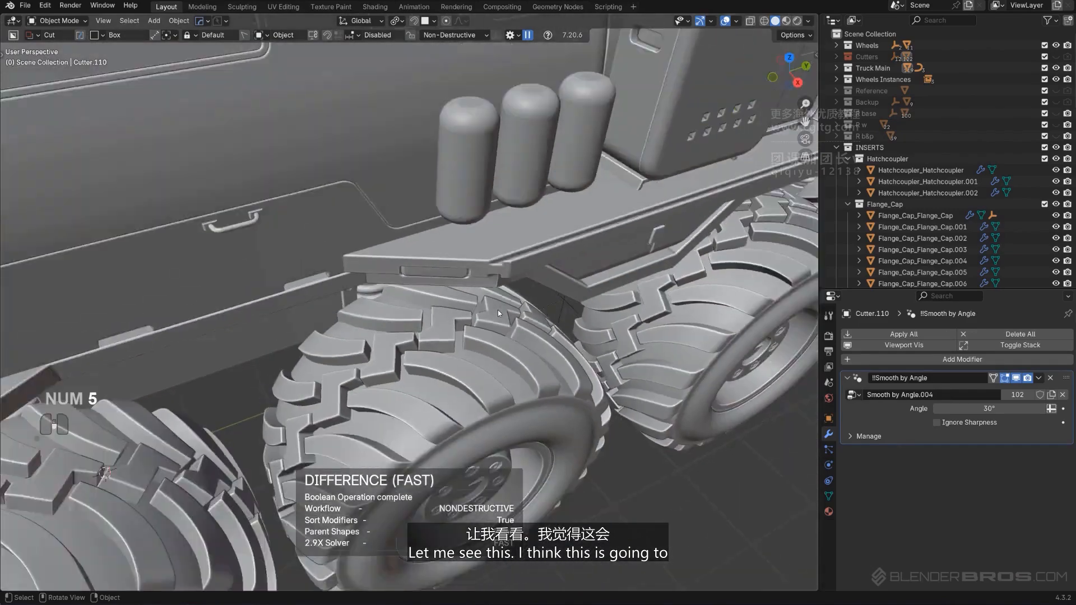
{"action": "middle_click_drag", "start_coordinate": [493, 311], "coordinate": [384, 394], "text": "shift"}
{"action": "middle_click_drag", "start_coordinate": [384, 395], "coordinate": [302, 419], "text": "shift"}
{"action": "scroll", "coordinate": [392, 371], "scroll_direction": "up", "scroll_amount": 4}
{"action": "scroll", "coordinate": [302, 419], "scroll_direction": "up", "scroll_amount": 2}
{"action": "middle_click_drag", "start_coordinate": [374, 368], "coordinate": [405, 435], "text": "shift"}
{"action": "middle_click_drag", "start_coordinate": [404, 436], "coordinate": [476, 343], "text": "shift"}
{"action": "scroll", "coordinate": [476, 343], "scroll_direction": "up", "scroll_amount": 2}
Set the deck plate's bevel width to 0.004 with the HOps Bevel tool.
{"action": "left_click", "coordinate": [479, 339]}
{"action": "key", "text": "q"}
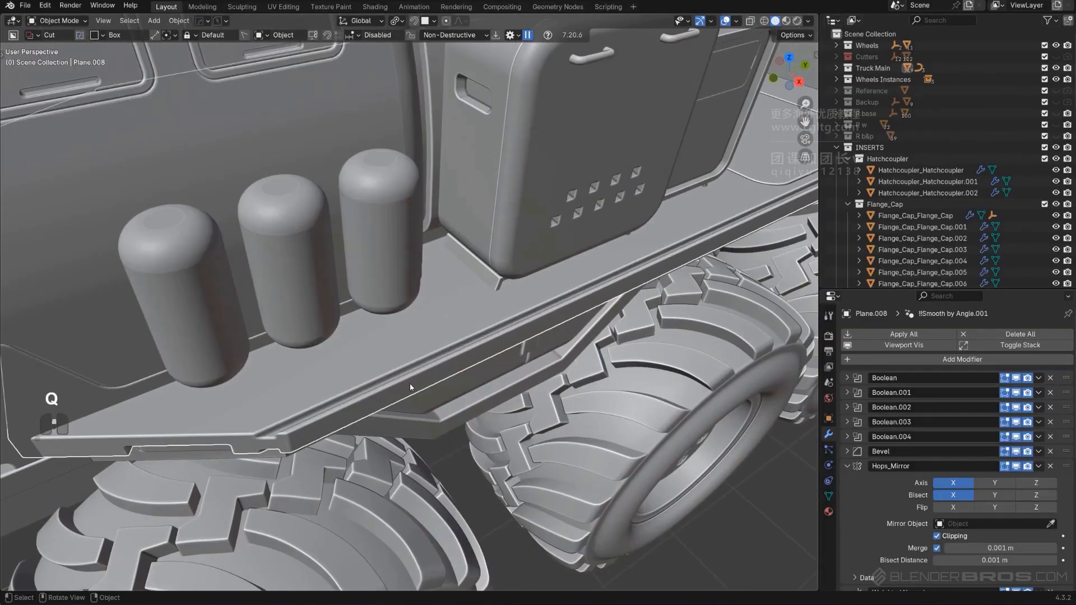
{"action": "scroll", "coordinate": [398, 398], "scroll_direction": "up", "scroll_amount": 2}
{"action": "middle_click_drag", "start_coordinate": [399, 399], "coordinate": [488, 343], "text": "shift"}
{"action": "scroll", "coordinate": [492, 342], "scroll_direction": "up", "scroll_amount": 2}
{"action": "key", "text": "q"}
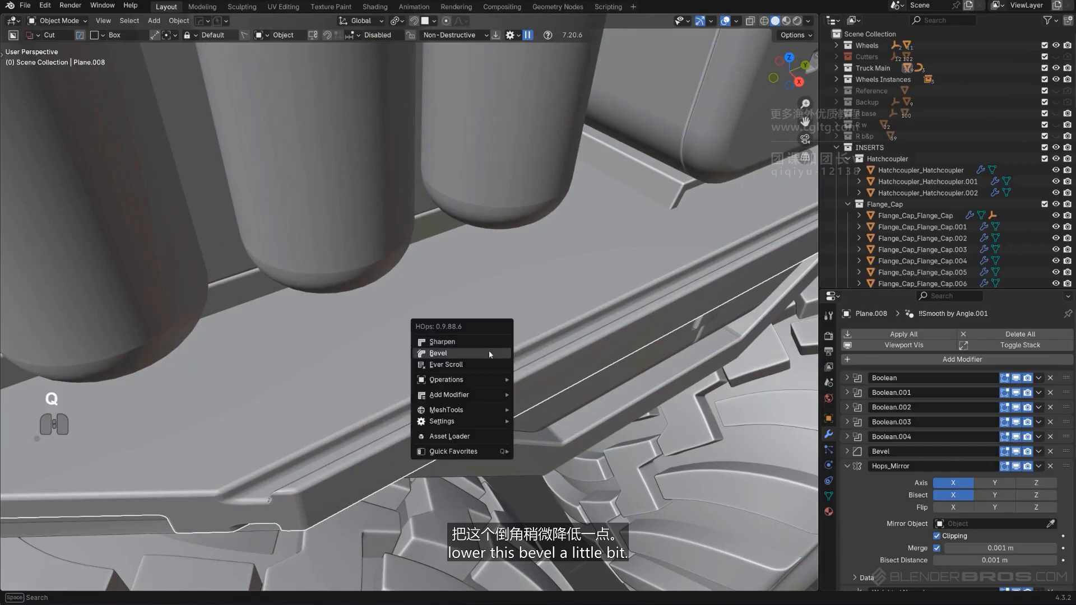
{"action": "left_click", "coordinate": [489, 351]}
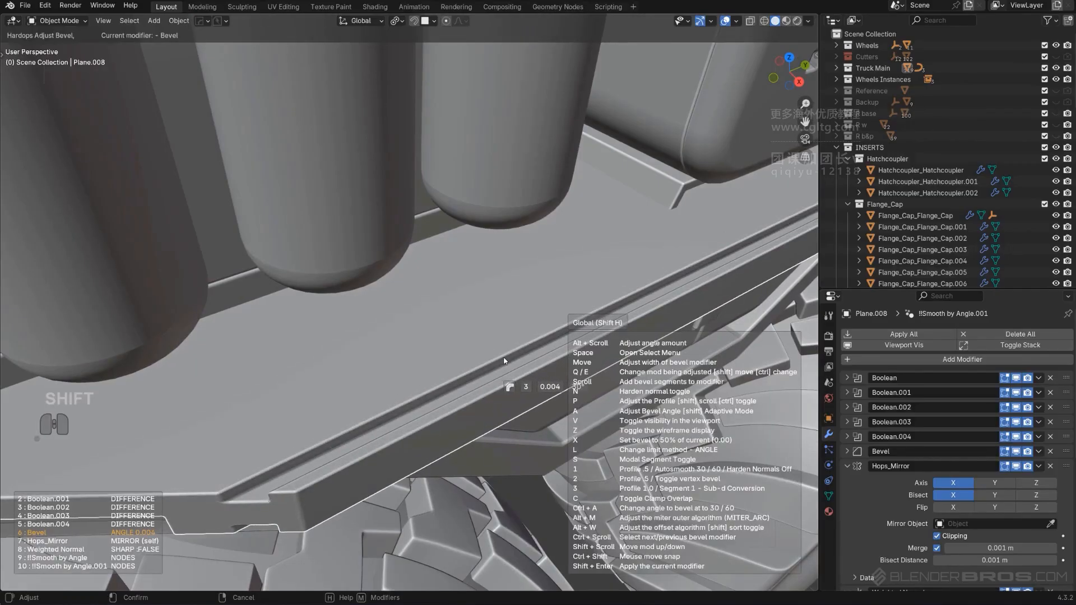
{"action": "left_click", "coordinate": [504, 361]}
Adjust the bevel of the side skirt plate directly beneath the deck edge.
{"action": "scroll", "coordinate": [504, 361], "scroll_direction": "down", "scroll_amount": 5}
{"action": "middle_click_drag", "start_coordinate": [504, 361], "coordinate": [486, 328]}
{"action": "scroll", "coordinate": [448, 325], "scroll_direction": "up", "scroll_amount": 3}
{"action": "middle_click_drag", "start_coordinate": [369, 314], "coordinate": [428, 349], "text": "shift"}
{"action": "scroll", "coordinate": [427, 350], "scroll_direction": "up", "scroll_amount": 2}
{"action": "left_click", "coordinate": [431, 362]}
{"action": "key", "text": "q"}
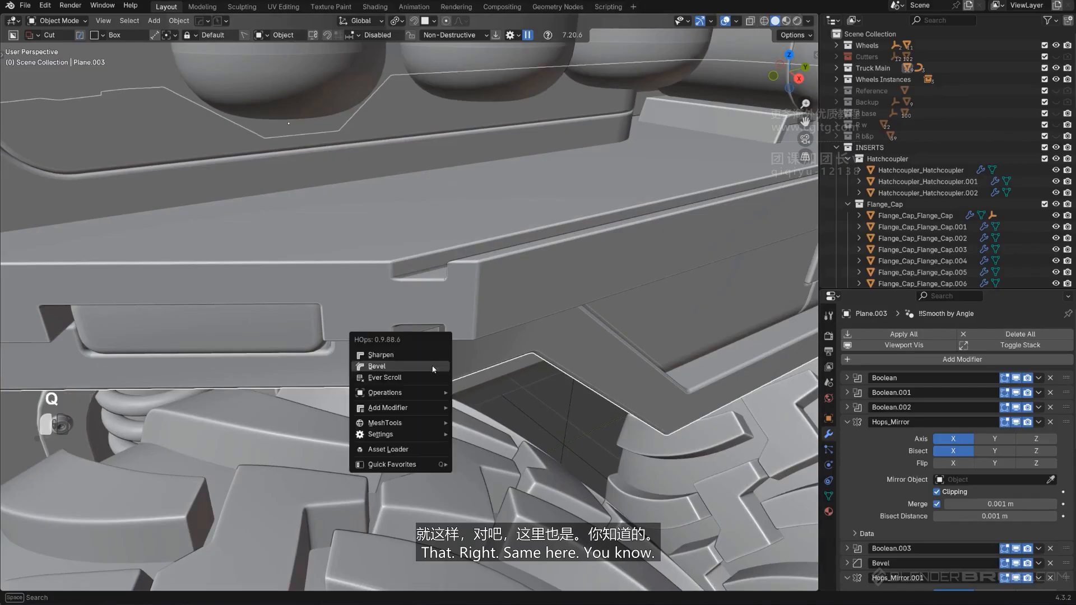
{"action": "left_click", "coordinate": [432, 366]}
{"action": "left_click", "coordinate": [432, 366]}
Add Weighted Normal modifiers to the side skirt plate and the deck plate through Sharpen.
{"action": "key", "text": "q"}
{"action": "left_click", "coordinate": [432, 354], "text": "alt"}
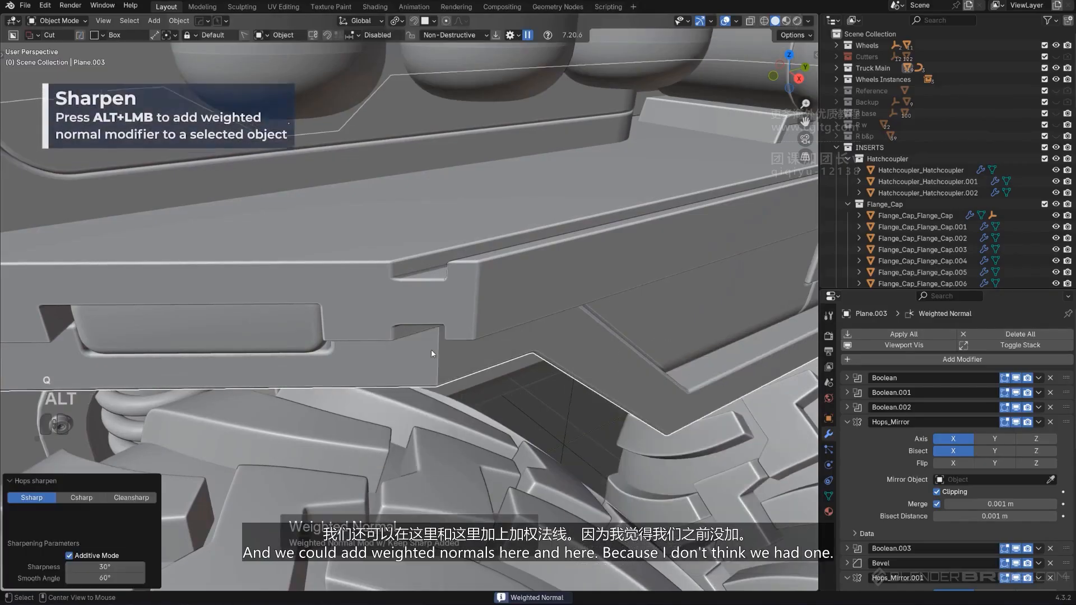
{"action": "left_click", "coordinate": [487, 293]}
{"action": "key", "text": "q"}
{"action": "left_click", "coordinate": [490, 296], "text": "alt"}
{"action": "scroll", "coordinate": [490, 297], "scroll_direction": "down", "scroll_amount": 9}
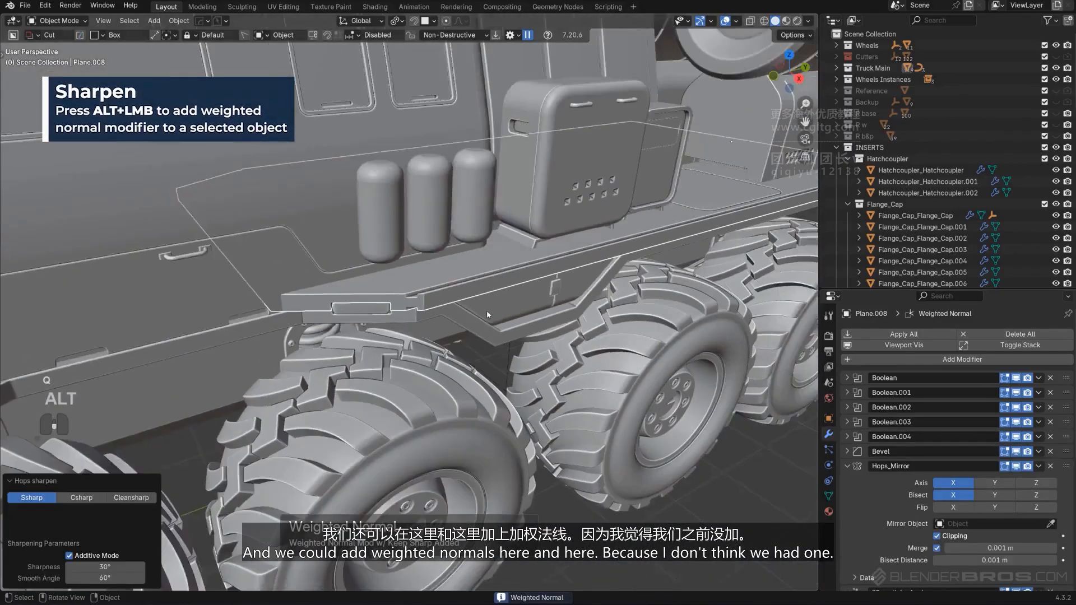
Examine the truck's side and the rear end of the deck.
{"action": "left_click", "coordinate": [571, 469]}
{"action": "scroll", "coordinate": [594, 428], "scroll_direction": "down", "scroll_amount": 2}
{"action": "middle_click_drag", "start_coordinate": [594, 428], "coordinate": [557, 355], "text": "shift"}
{"action": "scroll", "coordinate": [278, 372], "scroll_direction": "up", "scroll_amount": 2}
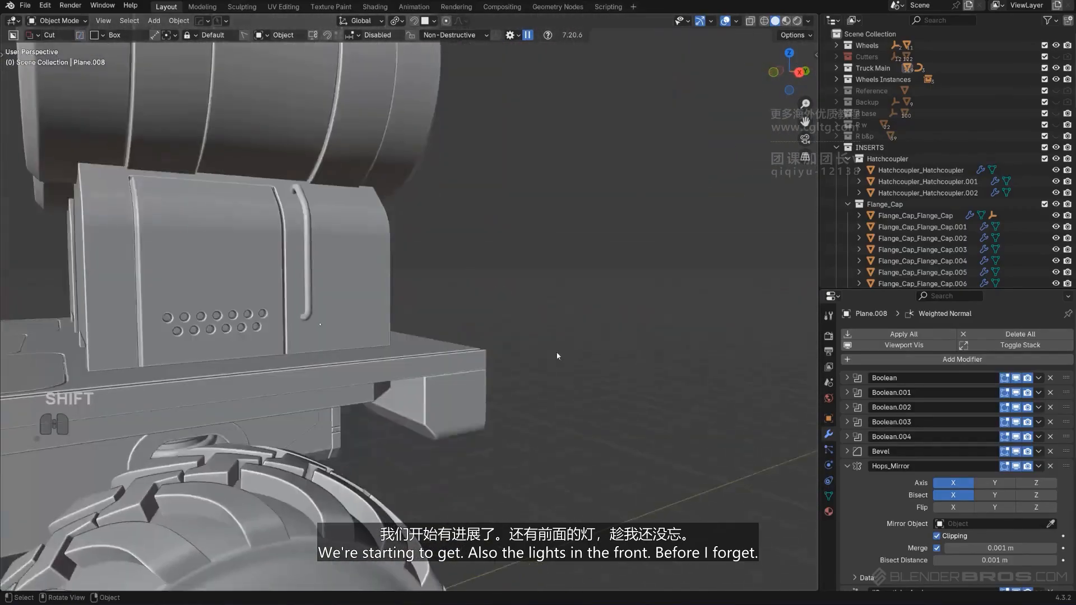
{"action": "scroll", "coordinate": [557, 356], "scroll_direction": "down", "scroll_amount": 5}
{"action": "scroll", "coordinate": [551, 342], "scroll_direction": "up", "scroll_amount": 3}
{"action": "middle_click_drag", "start_coordinate": [481, 348], "coordinate": [561, 330]}
{"action": "scroll", "coordinate": [560, 330], "scroll_direction": "up", "scroll_amount": 2}
{"action": "middle_click_drag", "start_coordinate": [560, 331], "coordinate": [527, 314], "text": "shift"}
Remove the Array modifier from the rounded light plate inside the front headlight housing.
{"action": "scroll", "coordinate": [555, 317], "scroll_direction": "up", "scroll_amount": 3}
{"action": "scroll", "coordinate": [568, 258], "scroll_direction": "up", "scroll_amount": 1, "text": "alt"}
{"action": "key", "text": "KP_5"}
{"action": "scroll", "coordinate": [568, 258], "scroll_direction": "up", "scroll_amount": 4}
{"action": "left_click", "coordinate": [552, 308]}
{"action": "key", "text": "Tab"}
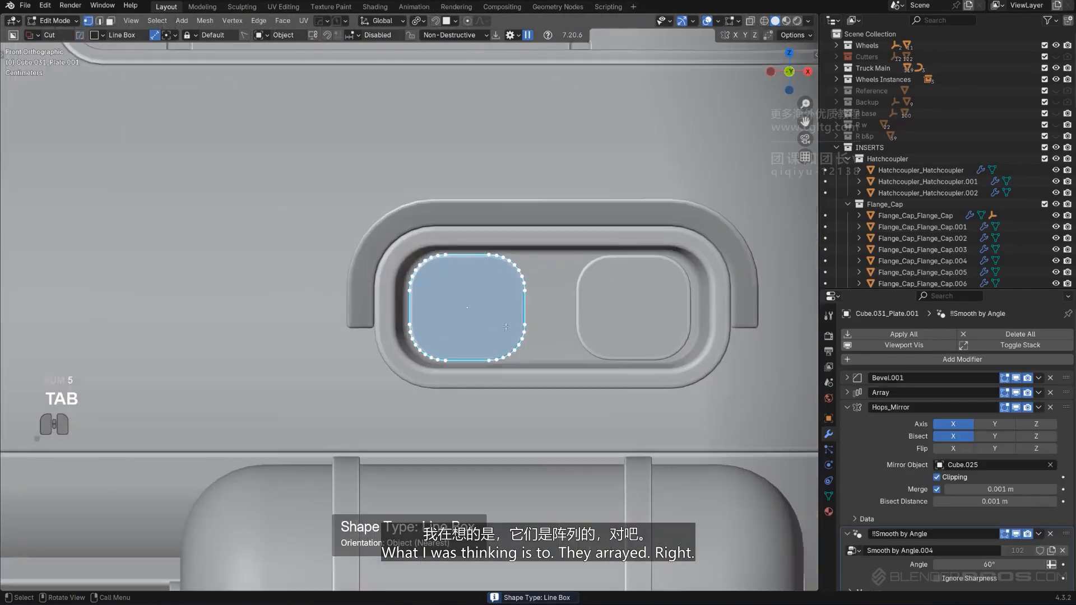
{"action": "scroll", "coordinate": [554, 312], "scroll_direction": "up", "scroll_amount": 2}
{"action": "key", "text": "Tab"}
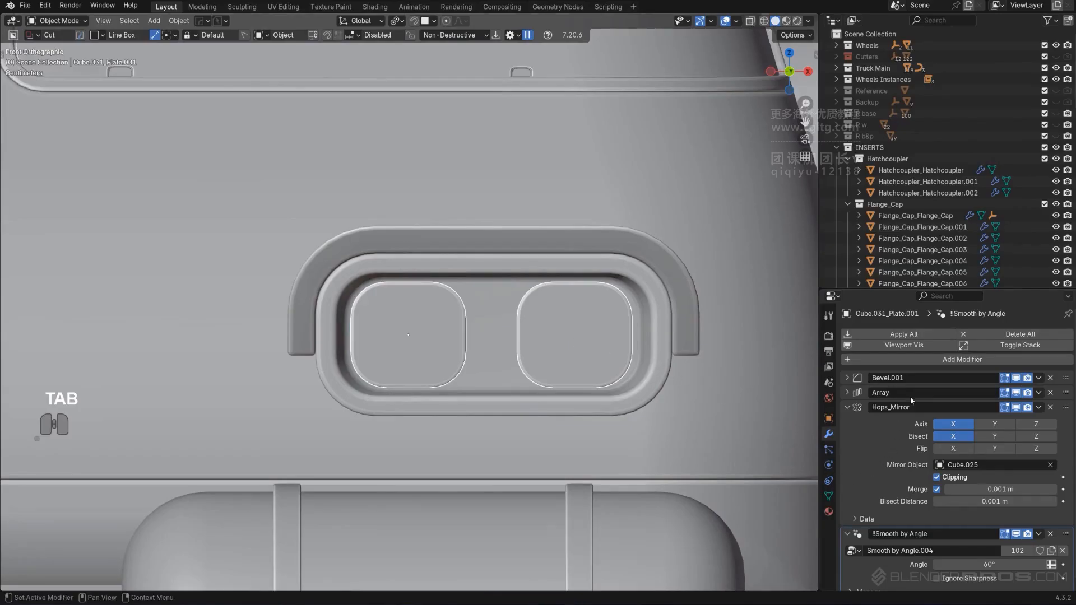
{"action": "left_click", "coordinate": [1050, 393]}
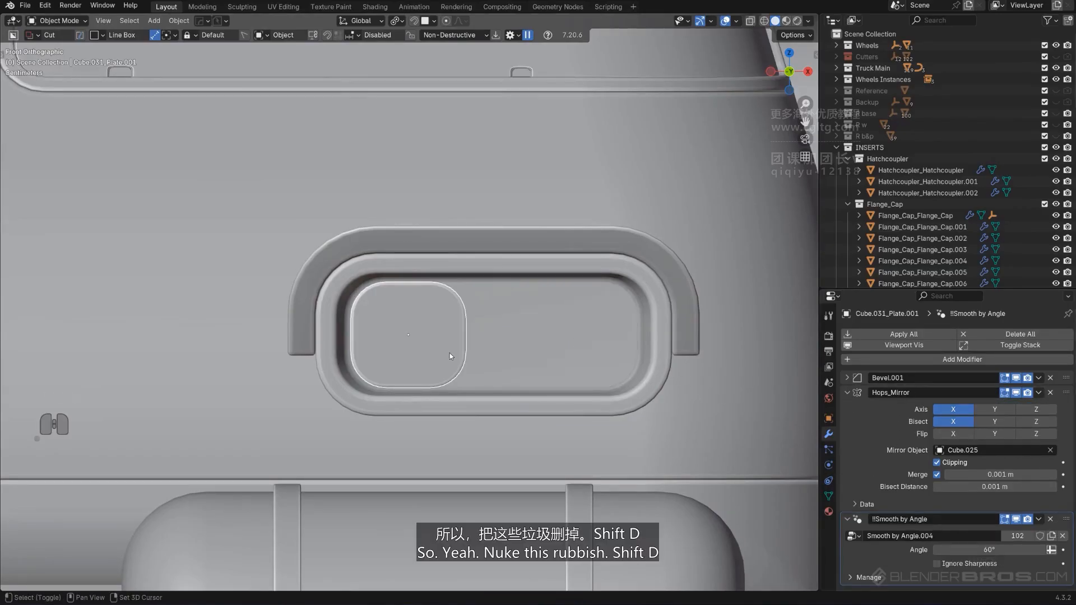
Duplicate the rounded light plate inside the headlight housing and place the copy beside the original along X.
{"action": "key", "text": "shift+d"}
{"action": "key", "text": "y"}
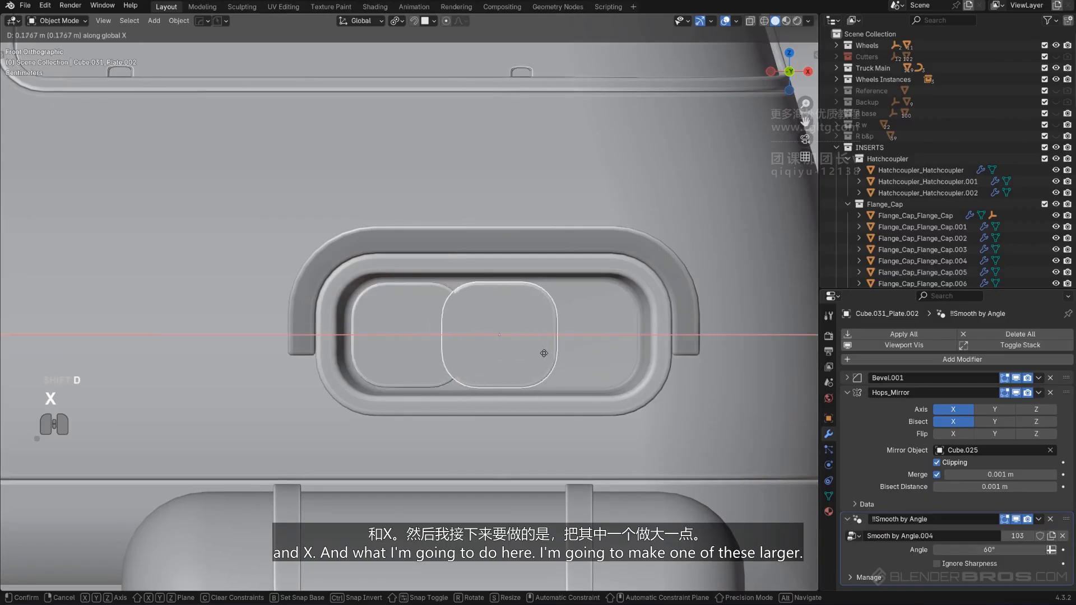
{"action": "left_click", "coordinate": [569, 357]}
Stretch the outer half of the duplicated light plate along X to fill the rest of the headlight housing.
{"action": "key", "text": "Tab"}
{"action": "middle_click_drag", "start_coordinate": [606, 331], "coordinate": [557, 340], "text": "shift"}
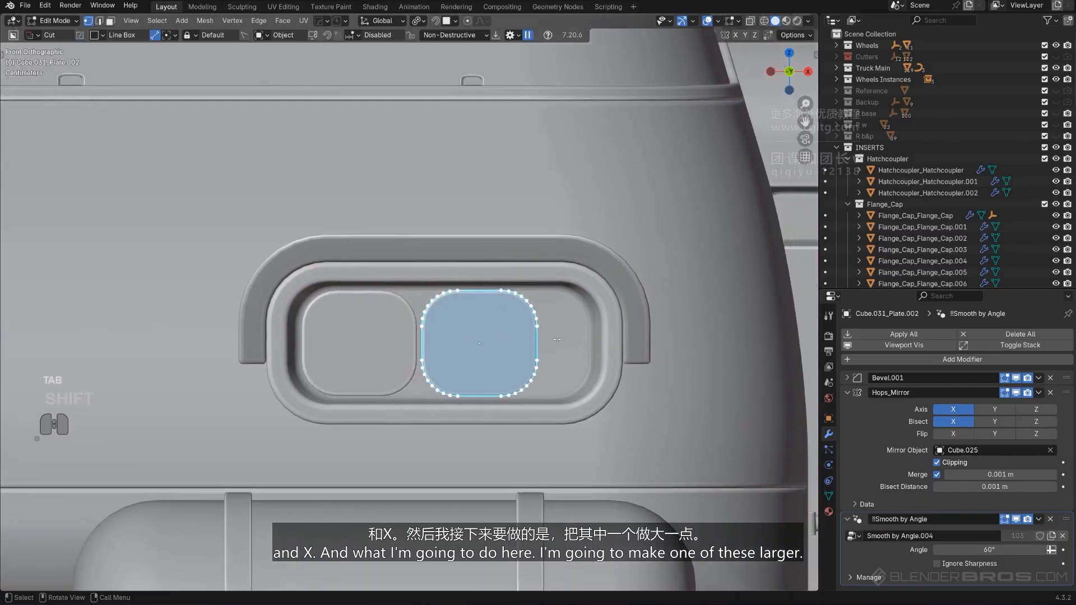
{"action": "key", "text": "alt+z"}
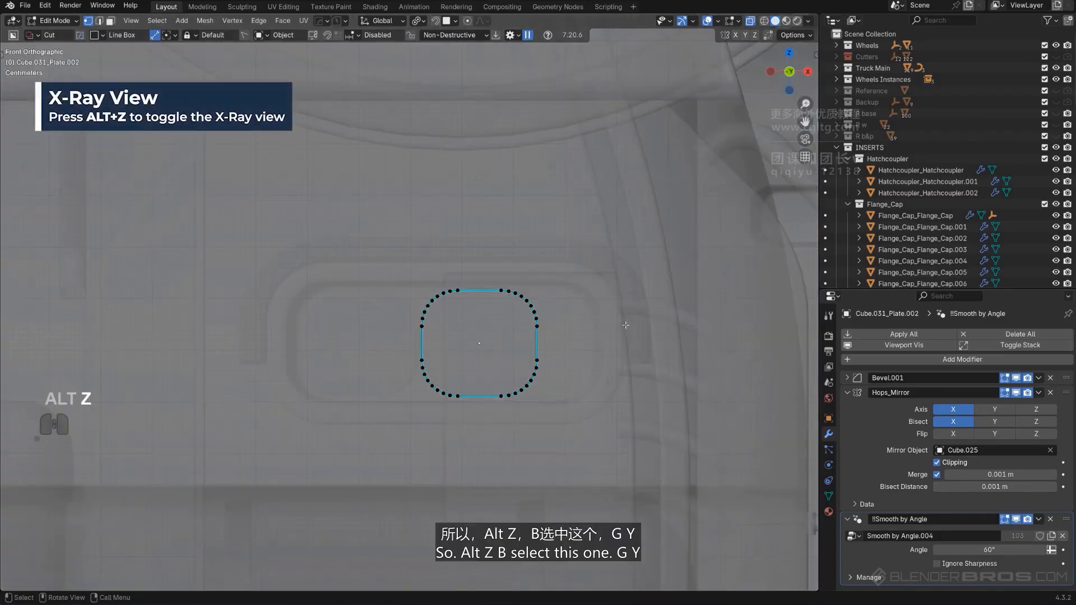
{"action": "left_click_drag", "start_coordinate": [493, 252], "coordinate": [560, 425]}
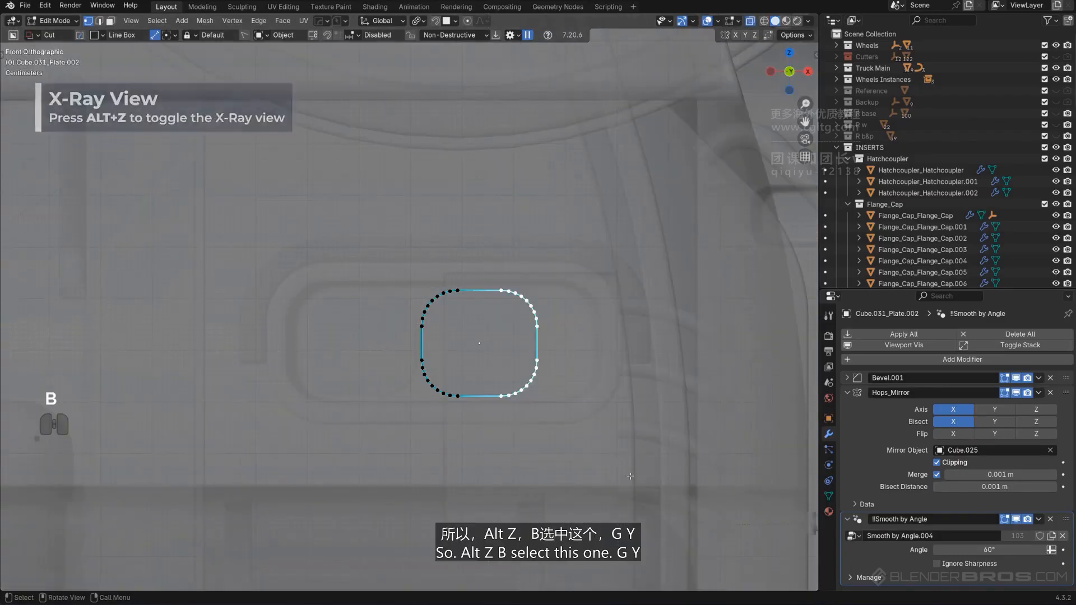
{"action": "scroll", "coordinate": [560, 426], "scroll_direction": "up", "scroll_amount": 1}
{"action": "key", "text": "g"}
{"action": "key", "text": "y"}
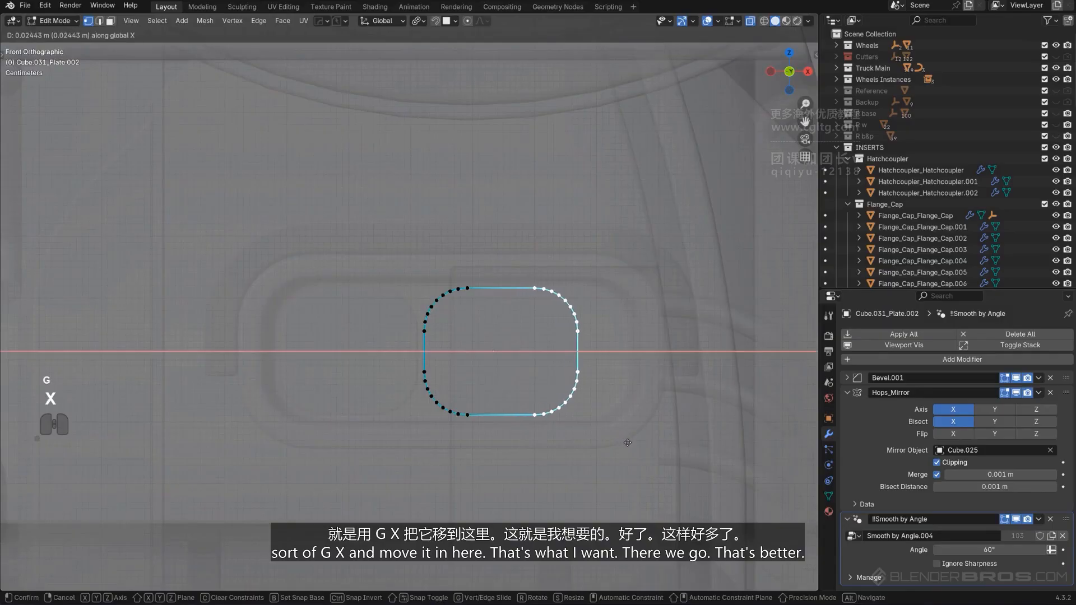
{"action": "left_click", "coordinate": [677, 441]}
{"action": "key", "text": "Tab"}
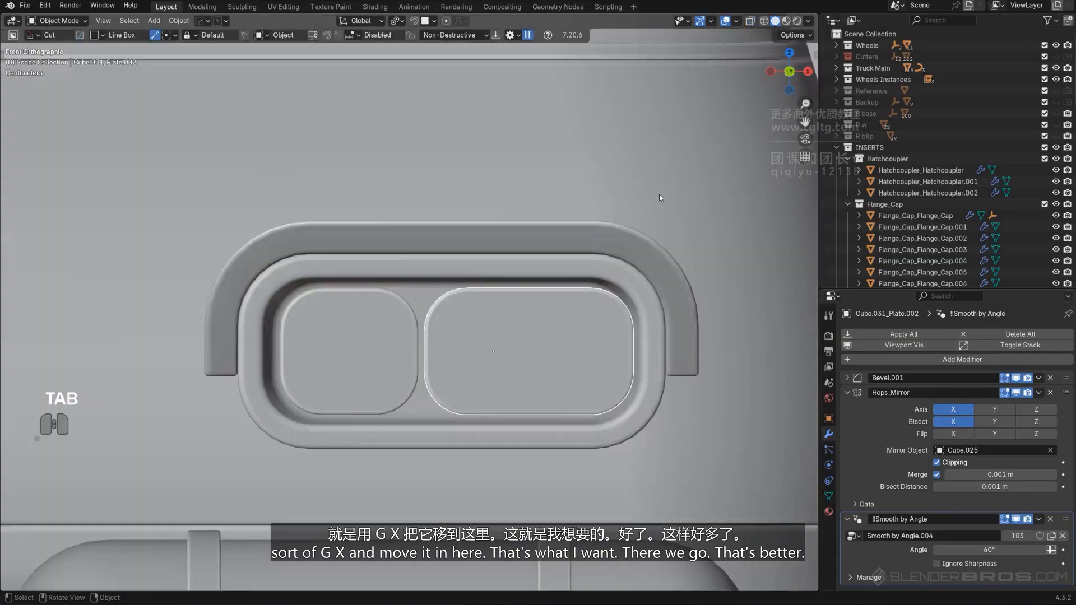
Isolate the truck's deck floor plate in local view, seen from the top.
{"action": "scroll", "coordinate": [670, 248], "scroll_direction": "down", "scroll_amount": 5}
{"action": "scroll", "coordinate": [680, 253], "scroll_direction": "down", "scroll_amount": 4}
{"action": "scroll", "coordinate": [714, 243], "scroll_direction": "down", "scroll_amount": 2}
{"action": "middle_click_drag", "start_coordinate": [680, 253], "coordinate": [492, 322], "text": "shift"}
{"action": "scroll", "coordinate": [633, 274], "scroll_direction": "up", "scroll_amount": 4}
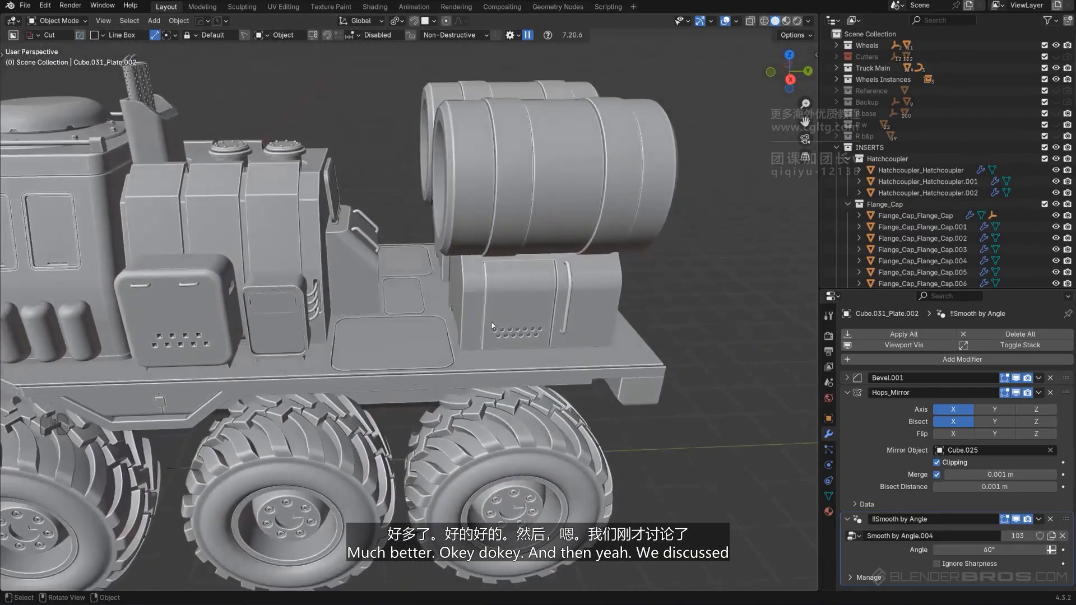
{"action": "scroll", "coordinate": [482, 319], "scroll_direction": "up", "scroll_amount": 5}
{"action": "middle_click_drag", "start_coordinate": [417, 297], "coordinate": [644, 497], "text": "shift"}
{"action": "left_click", "coordinate": [365, 324]}
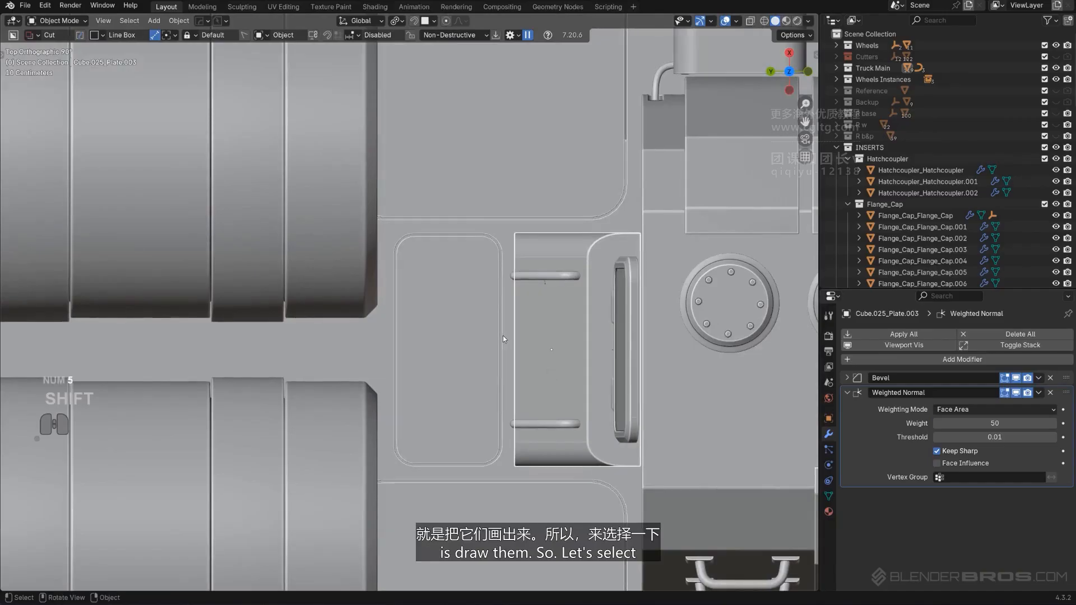
{"action": "middle_click_drag", "start_coordinate": [521, 334], "coordinate": [466, 367], "text": "shift"}
{"action": "scroll", "coordinate": [442, 342], "scroll_direction": "down", "scroll_amount": 3}
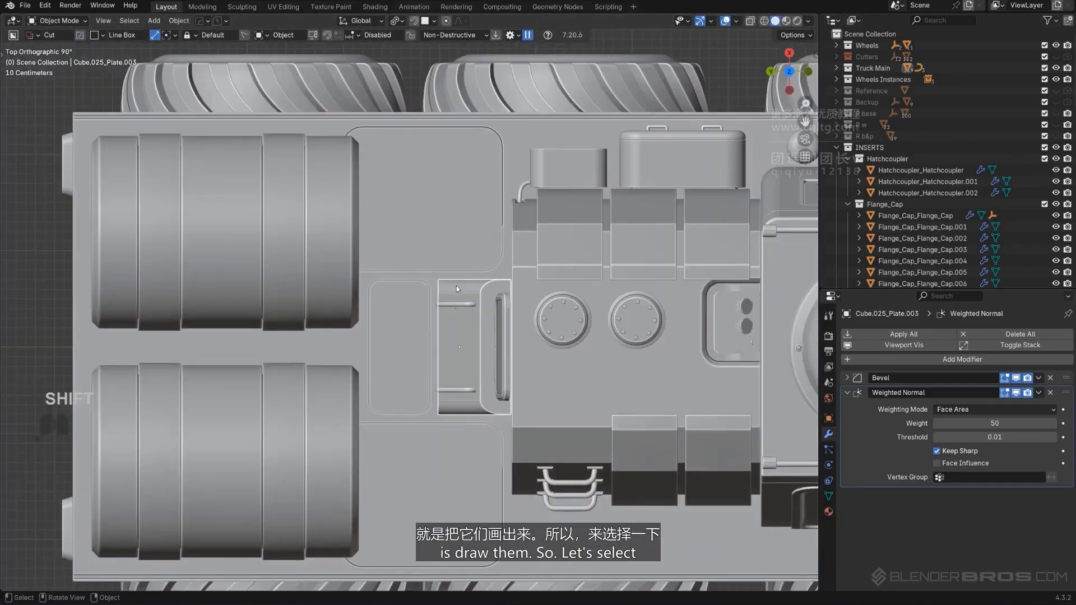
{"action": "left_click", "coordinate": [429, 288]}
{"action": "key", "text": "KP_Divide"}
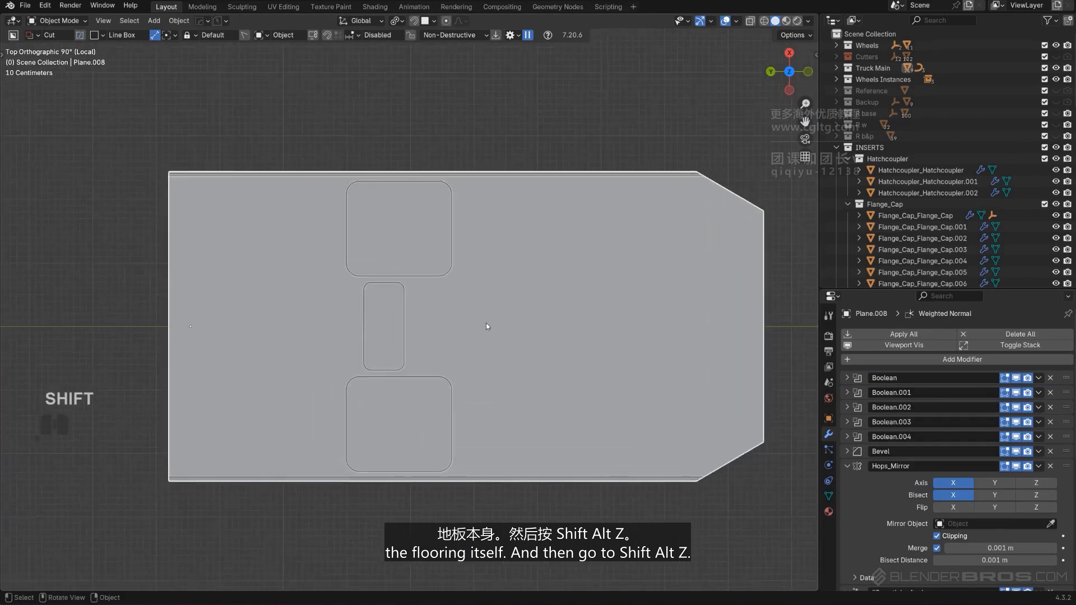
{"action": "key", "text": "alt+shift+c"}
{"action": "left_click", "coordinate": [395, 335]}
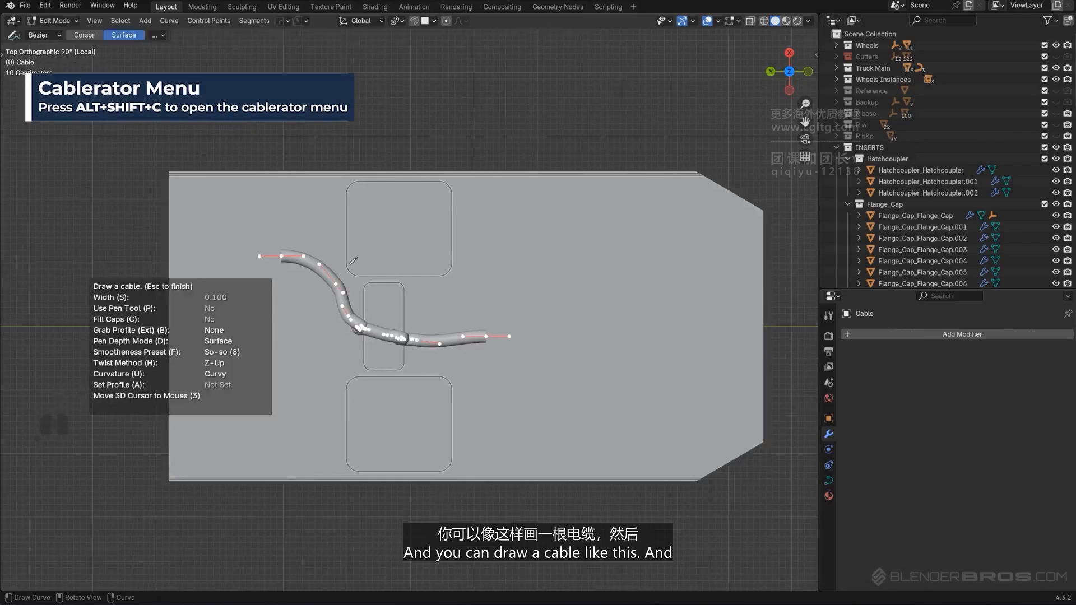
{"action": "key", "text": "Escape"}
{"action": "scroll", "coordinate": [391, 312], "scroll_direction": "up", "scroll_amount": 4}
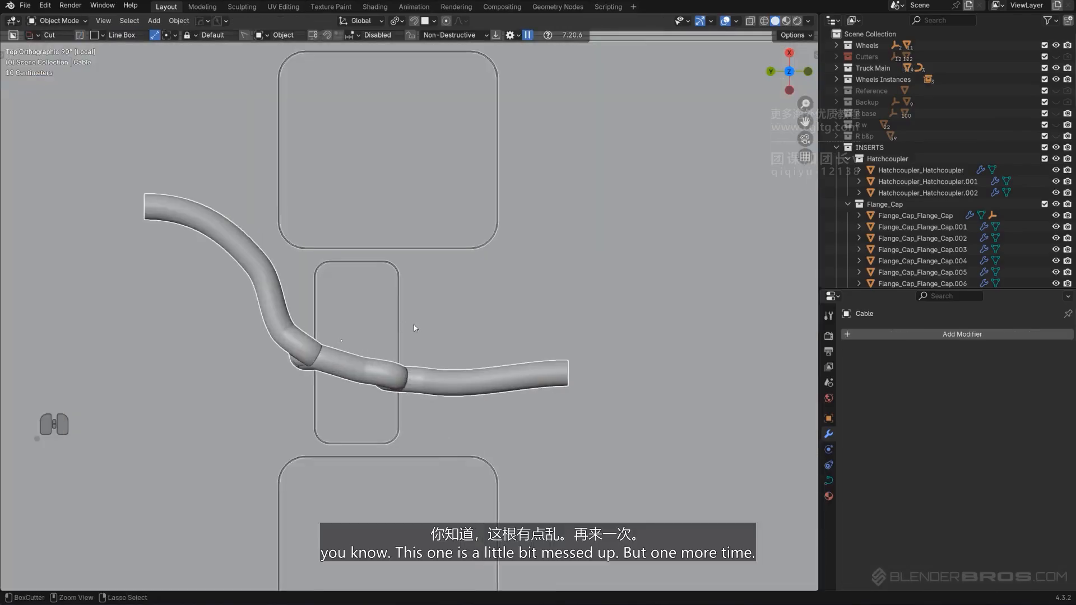
{"action": "scroll", "coordinate": [413, 328], "scroll_direction": "down", "scroll_amount": 4}
{"action": "key", "text": "ctrl+z"}
{"action": "key", "text": "ctrl+z"}
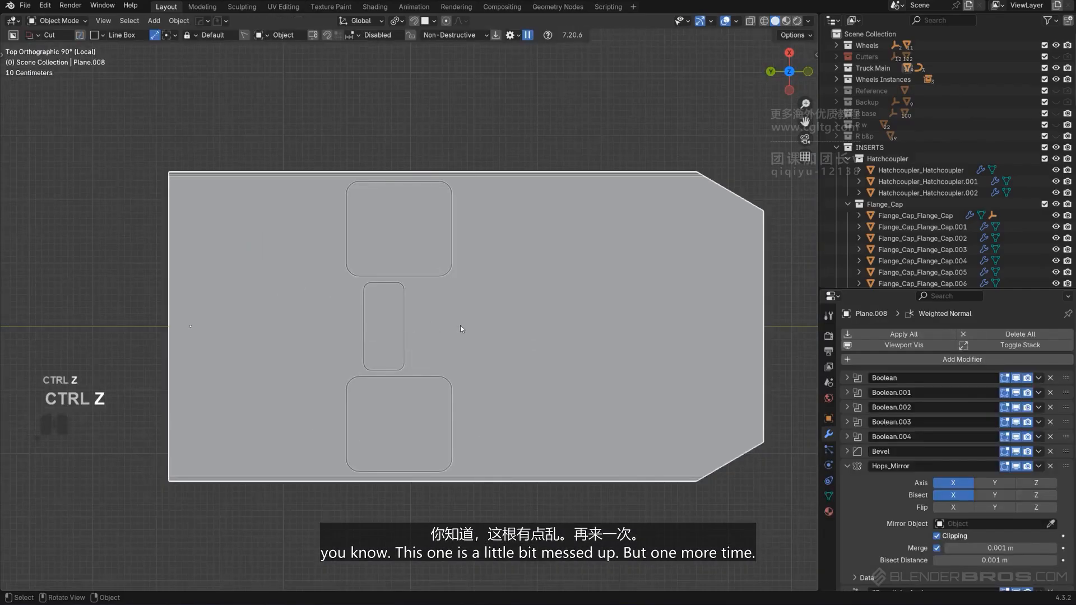
Draw an S-shaped Cablerator cable on the deck surface beside the small central floor panel.
{"action": "key", "text": "alt+shift+c"}
{"action": "left_click", "coordinate": [463, 351]}
{"action": "left_click", "coordinate": [463, 283]}
{"action": "left_click", "coordinate": [544, 332]}
{"action": "left_click", "coordinate": [606, 335]}
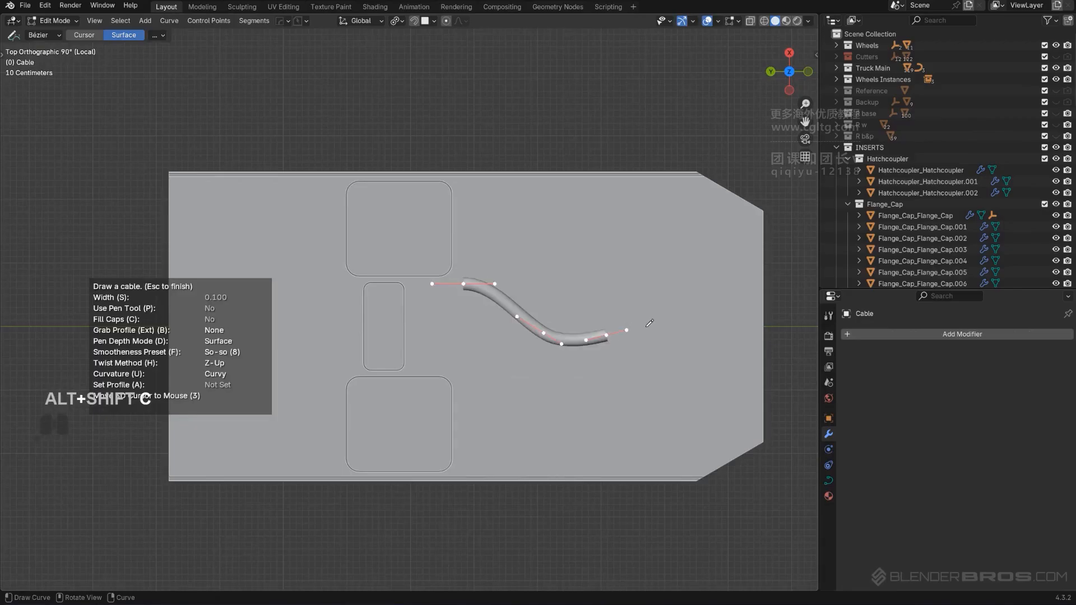
{"action": "key", "text": "Escape"}
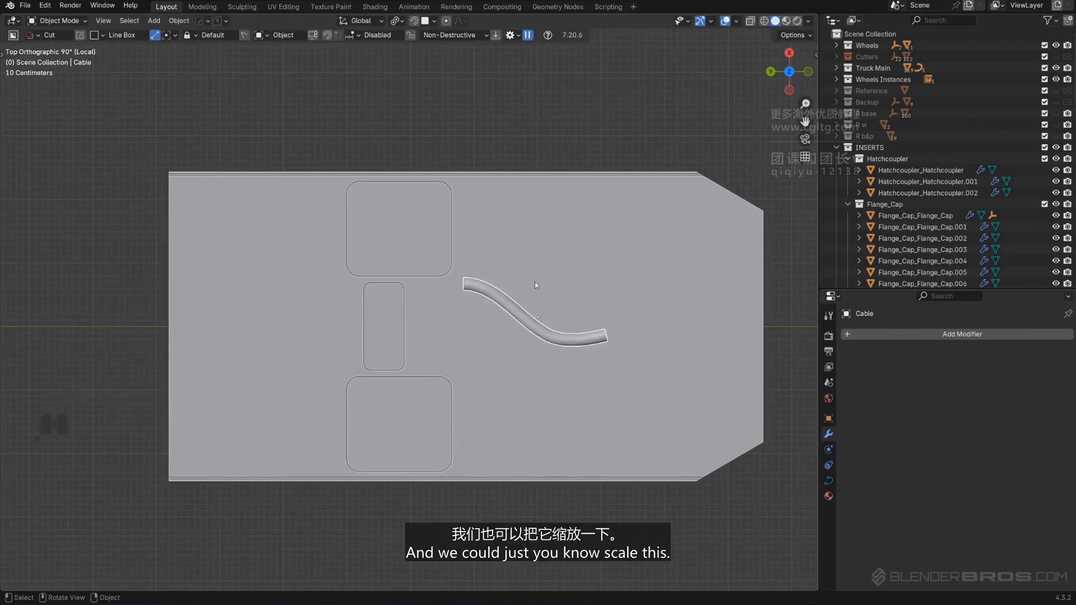
Make the drawn cable thinner with Adjust Curve.
{"action": "scroll", "coordinate": [570, 304], "scroll_direction": "up", "scroll_amount": 1}
{"action": "key", "text": "q"}
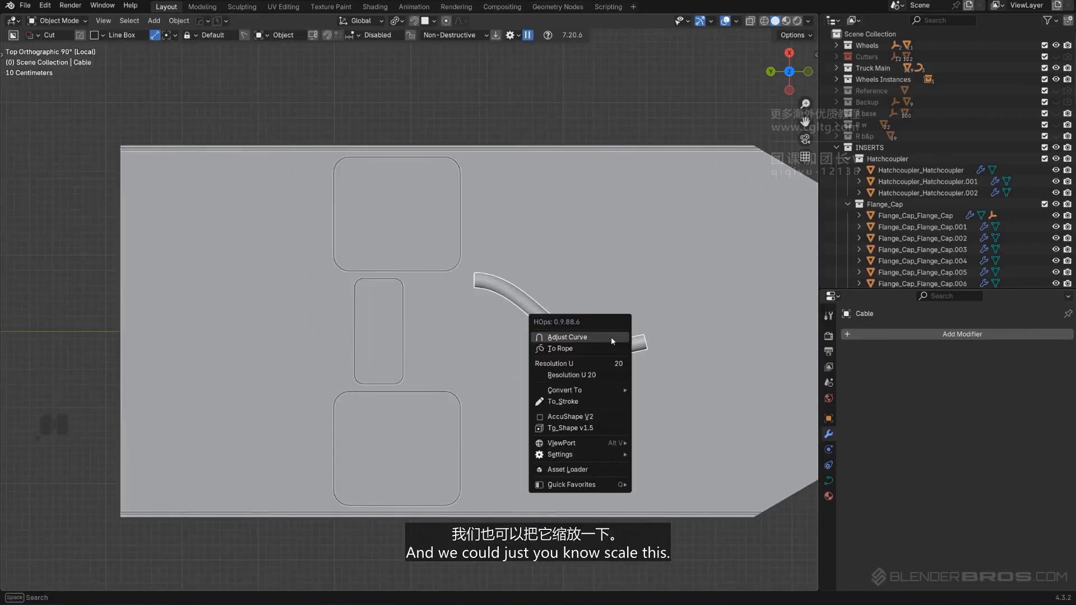
{"action": "left_click", "coordinate": [604, 338]}
{"action": "left_click", "coordinate": [610, 339]}
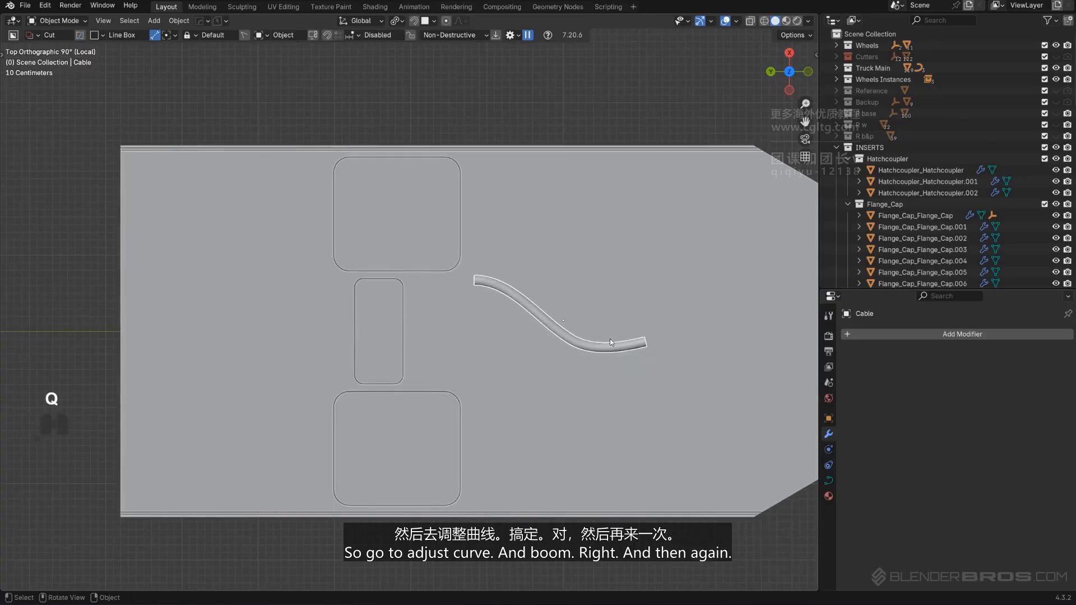
Draw a second, shorter S-shaped cable on the deck plate, running alongside the first one.
{"action": "left_click", "coordinate": [568, 335]}
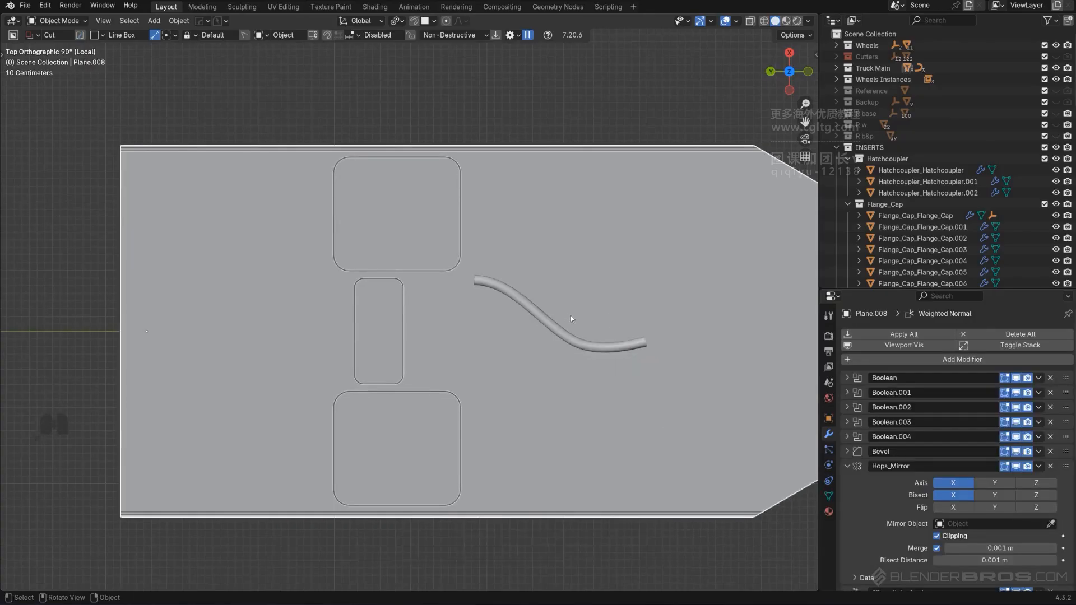
{"action": "key", "text": "alt+shift+c"}
{"action": "left_click", "coordinate": [567, 308]}
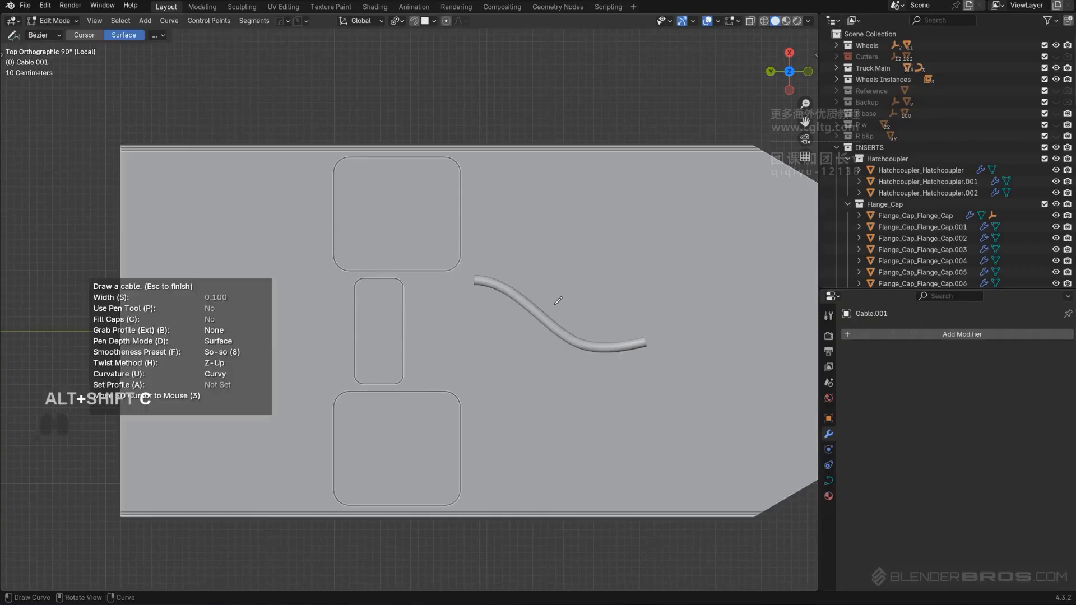
{"action": "key", "text": "Escape"}
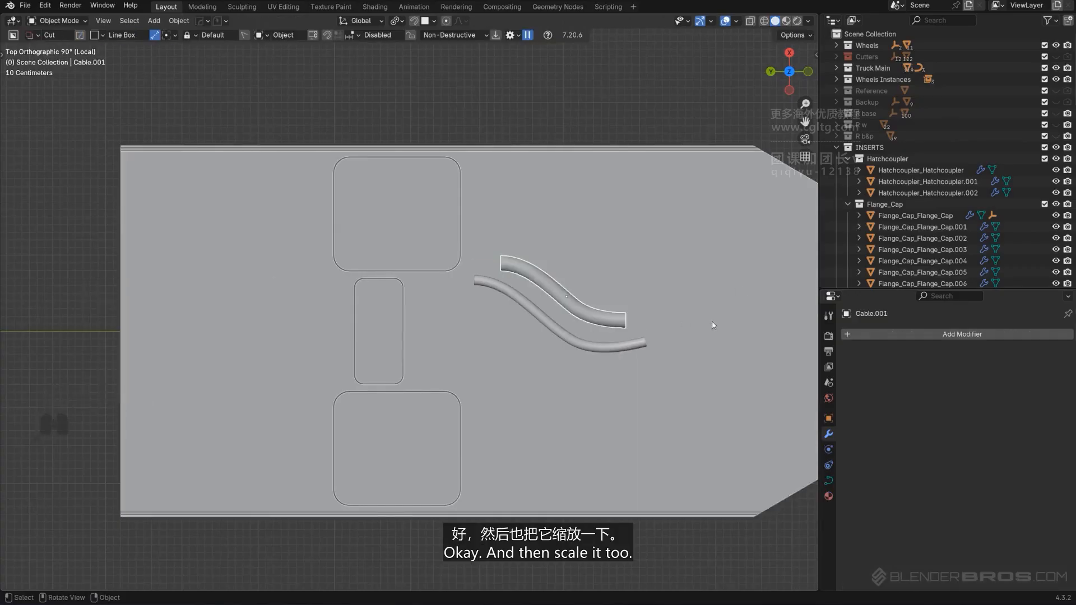
Slim the second cable with Adjust Curve so it is much thinner than the first.
{"action": "key", "text": "s"}
{"action": "left_click", "coordinate": [694, 321]}
{"action": "key", "text": "q"}
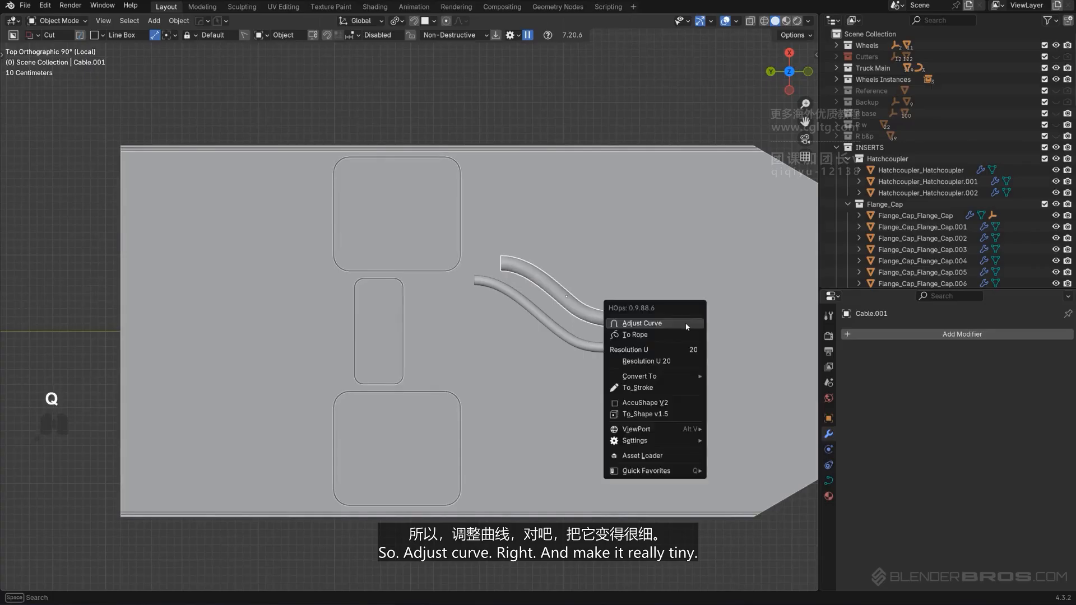
{"action": "left_click", "coordinate": [686, 324]}
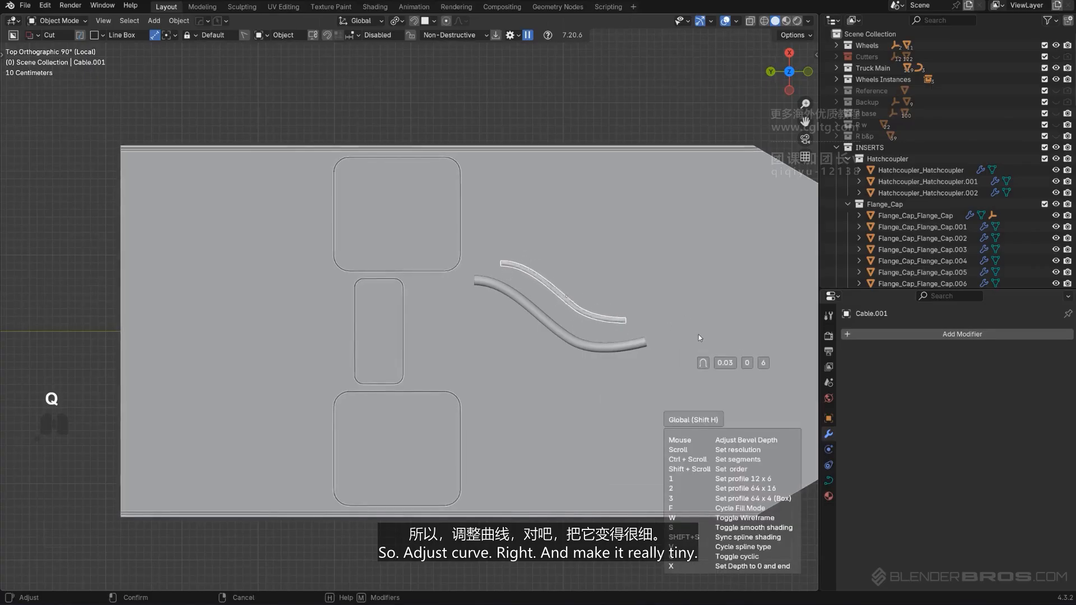
{"action": "left_click", "coordinate": [677, 342]}
Move the thin cable closer to the thicker cable so the two run side by side.
{"action": "scroll", "coordinate": [661, 336], "scroll_direction": "up", "scroll_amount": 2}
{"action": "key", "text": "g"}
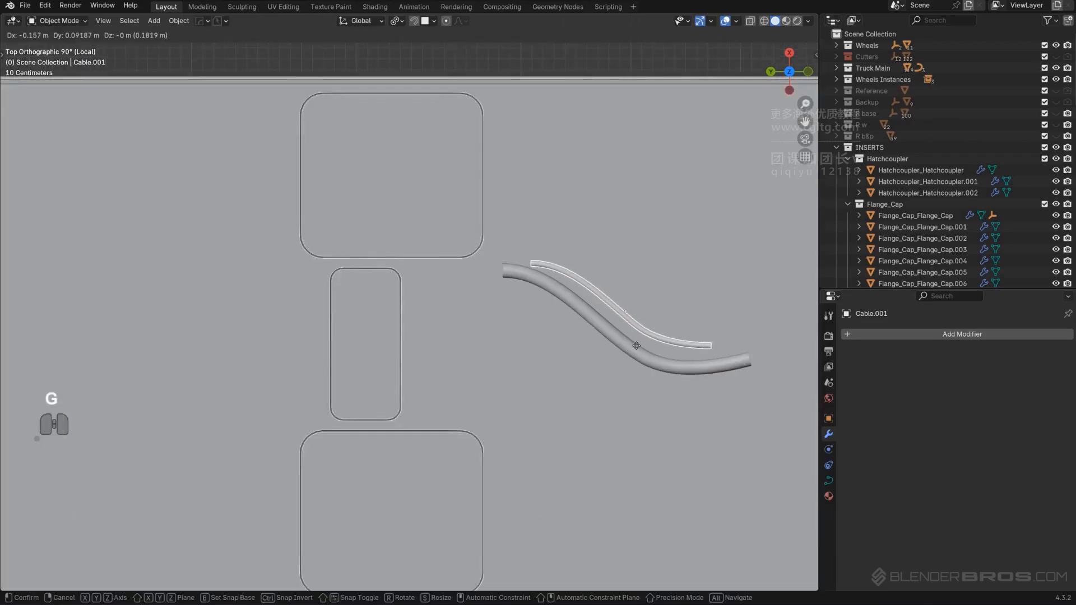
{"action": "left_click", "coordinate": [619, 336]}
Extend the thin cable's end point and adjust its handle so the curve follows the thicker cable's bend.
{"action": "key", "text": "Tab"}
{"action": "middle_click_drag", "start_coordinate": [762, 317], "coordinate": [674, 330], "text": "shift"}
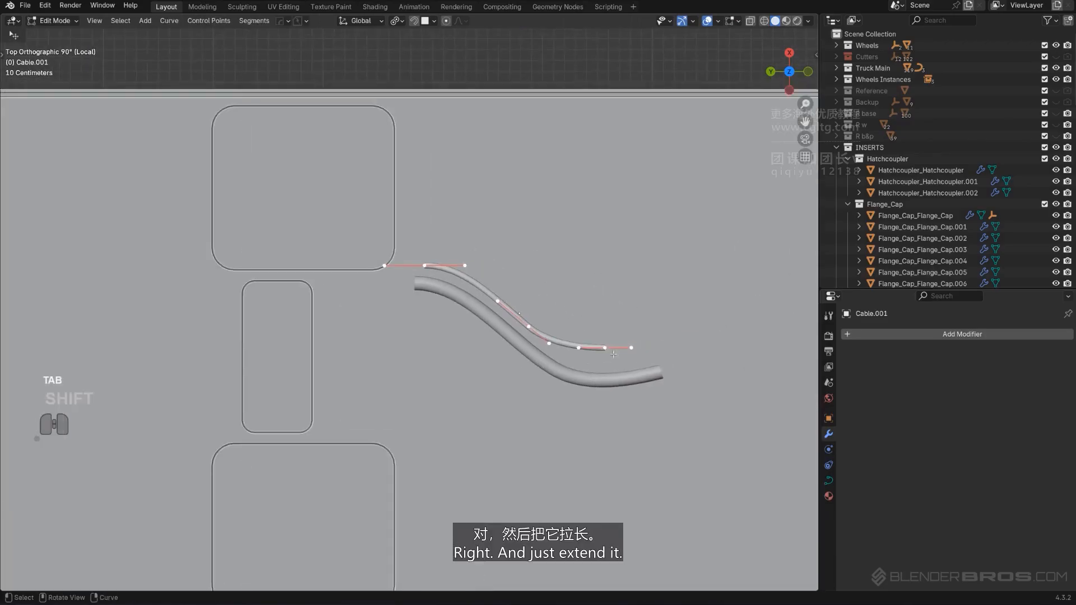
{"action": "left_click", "coordinate": [607, 347]}
{"action": "key", "text": "g"}
{"action": "left_click", "coordinate": [669, 354]}
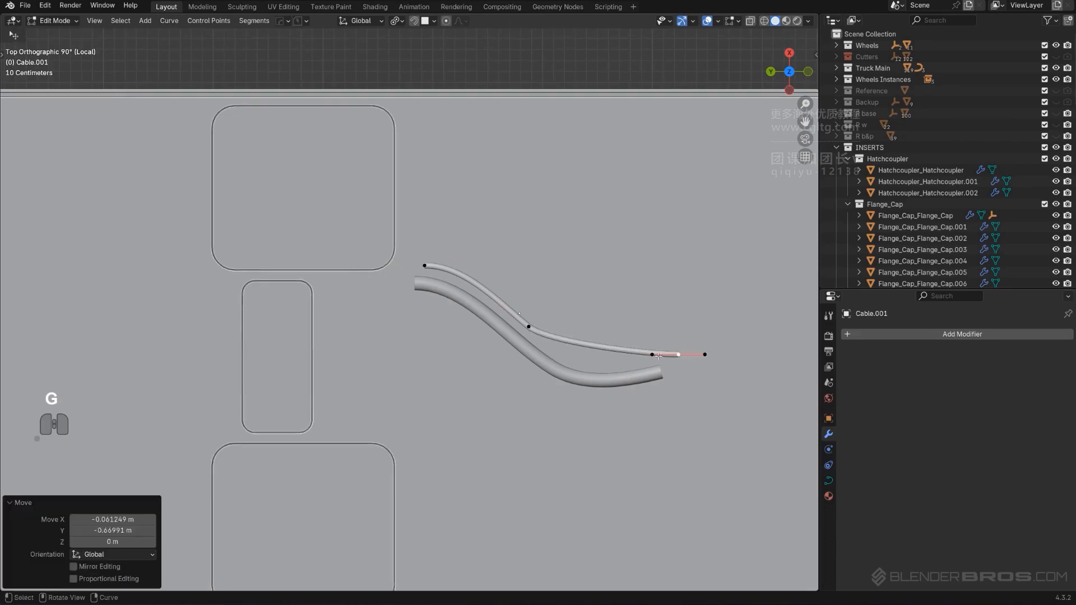
{"action": "key", "text": "g"}
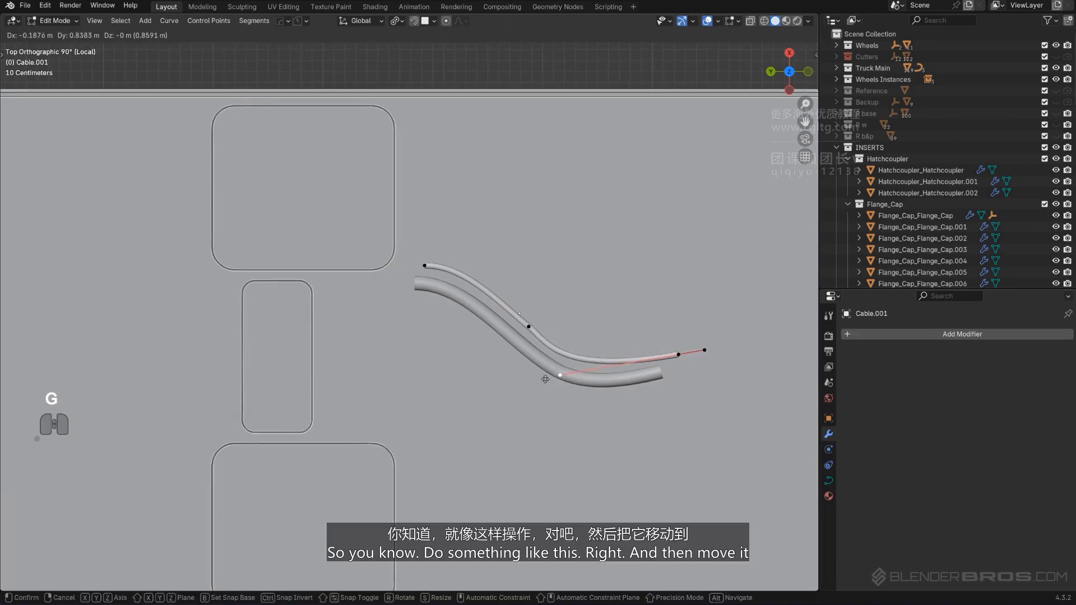
{"action": "left_click", "coordinate": [569, 367]}
{"action": "key", "text": "Tab"}
Duplicate the thin cable and place the copy about -0.38 m along X, on the other side of the thicker cable.
{"action": "scroll", "coordinate": [576, 352], "scroll_direction": "down", "scroll_amount": 2}
{"action": "key", "text": "shift+d"}
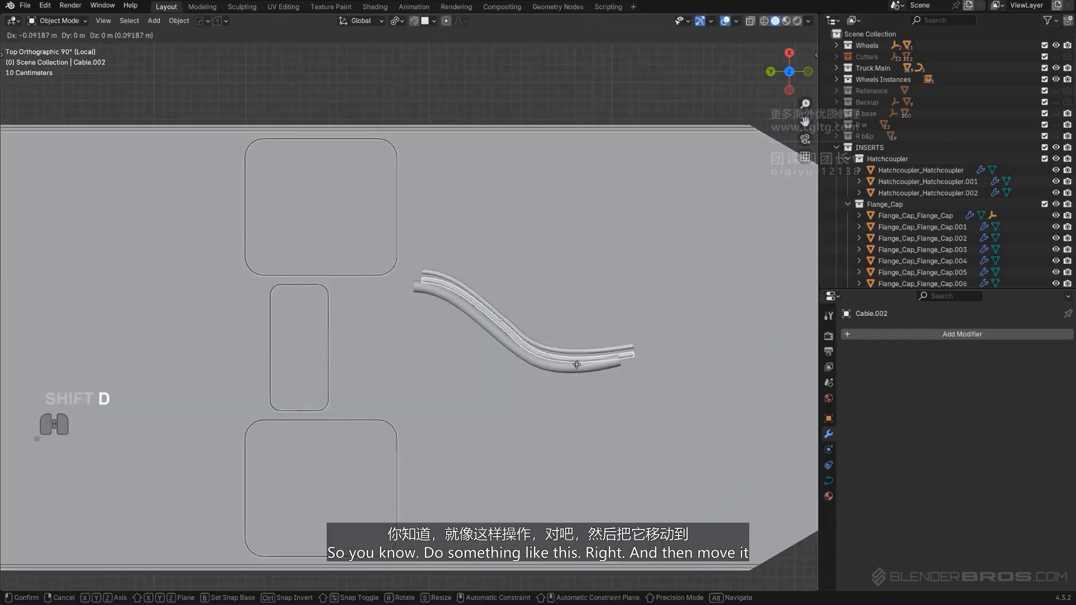
{"action": "left_click", "coordinate": [577, 387]}
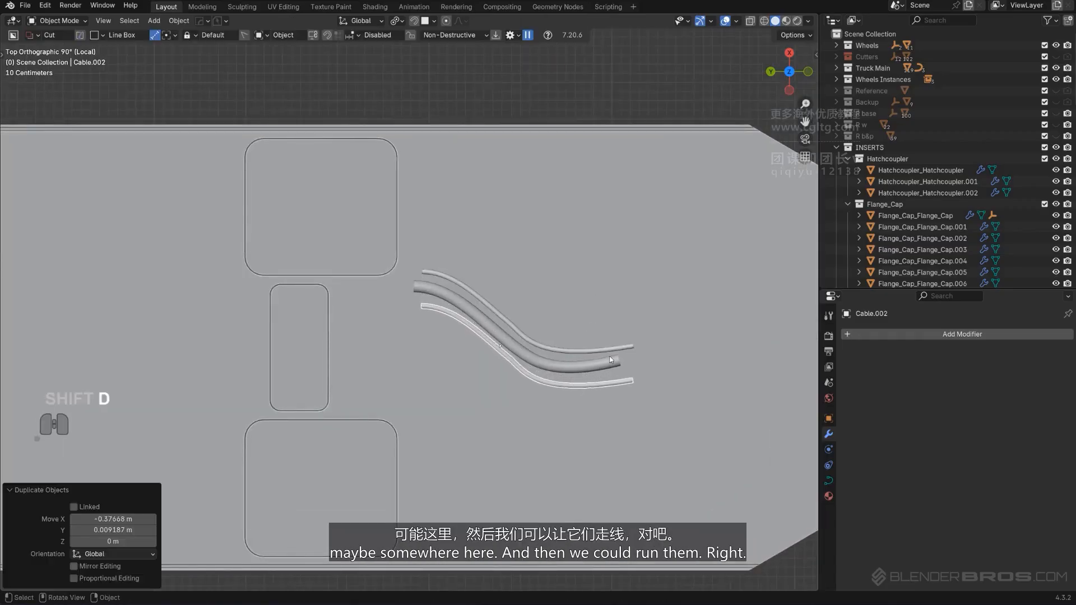
Leave local view to show the whole truck in perspective, and locate the duplicated cable in the Outliner.
{"action": "key", "text": "KP_Divide"}
{"action": "key", "text": "KP_Divide"}
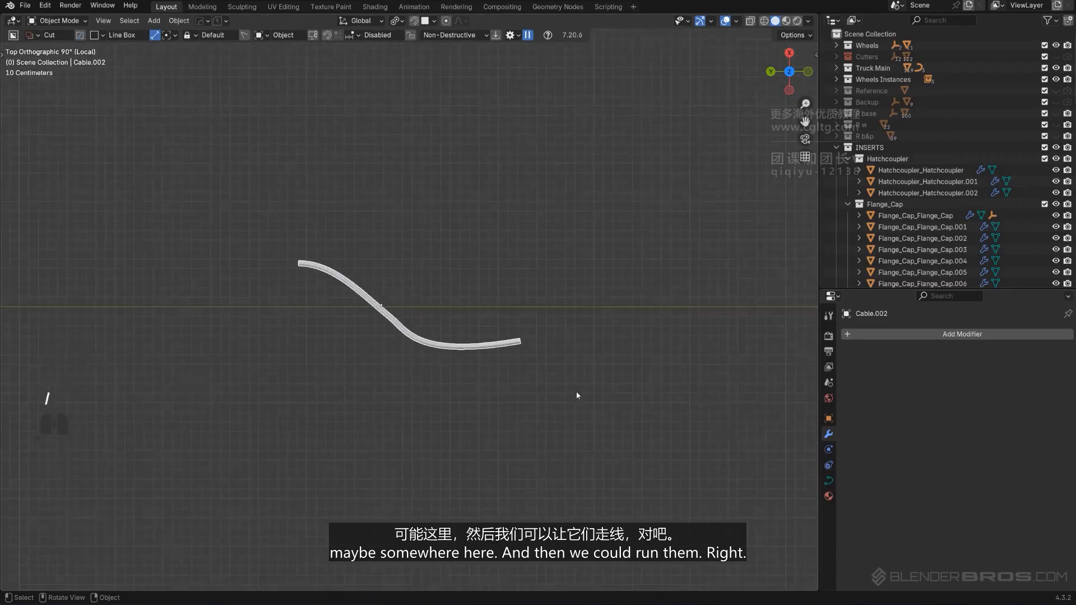
{"action": "key", "text": "KP_Divide"}
{"action": "middle_click_drag", "start_coordinate": [577, 395], "coordinate": [513, 263]}
{"action": "key", "text": "KP_5"}
{"action": "key", "text": "period"}
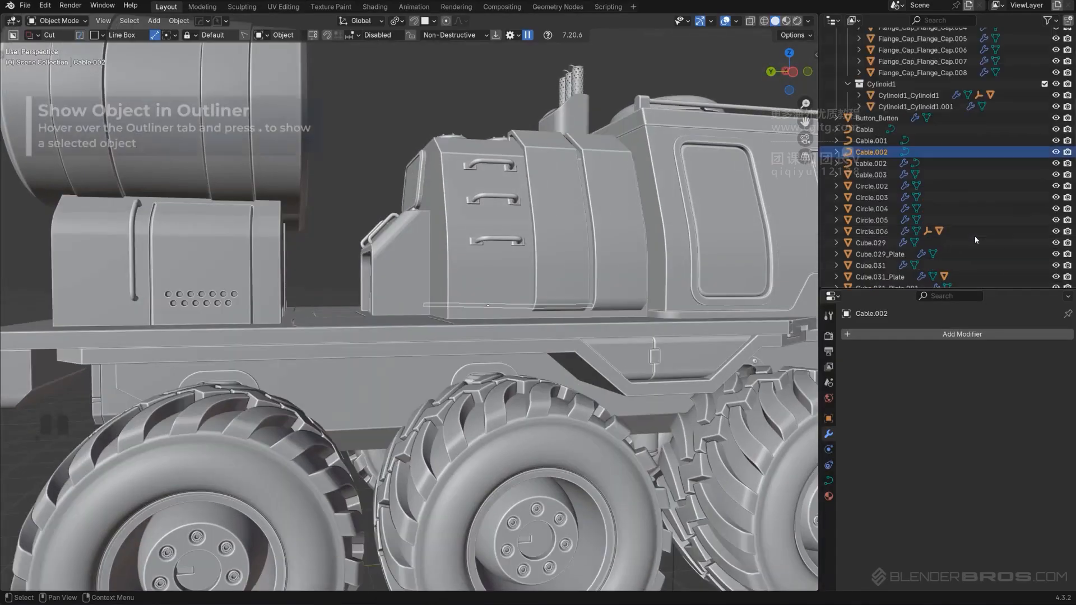
{"action": "left_click", "coordinate": [876, 142]}
{"action": "left_click", "coordinate": [872, 163], "text": "shift"}
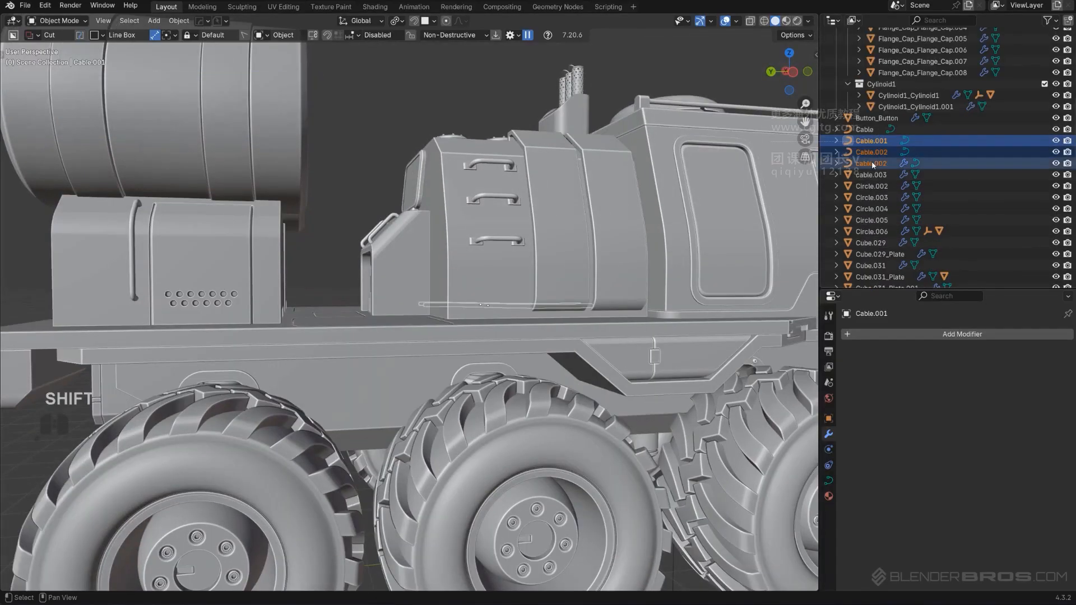
{"action": "scroll", "coordinate": [700, 224], "scroll_direction": "down", "scroll_amount": 2}
{"action": "middle_click_drag", "start_coordinate": [584, 245], "coordinate": [579, 278]}
{"action": "key", "text": "g"}
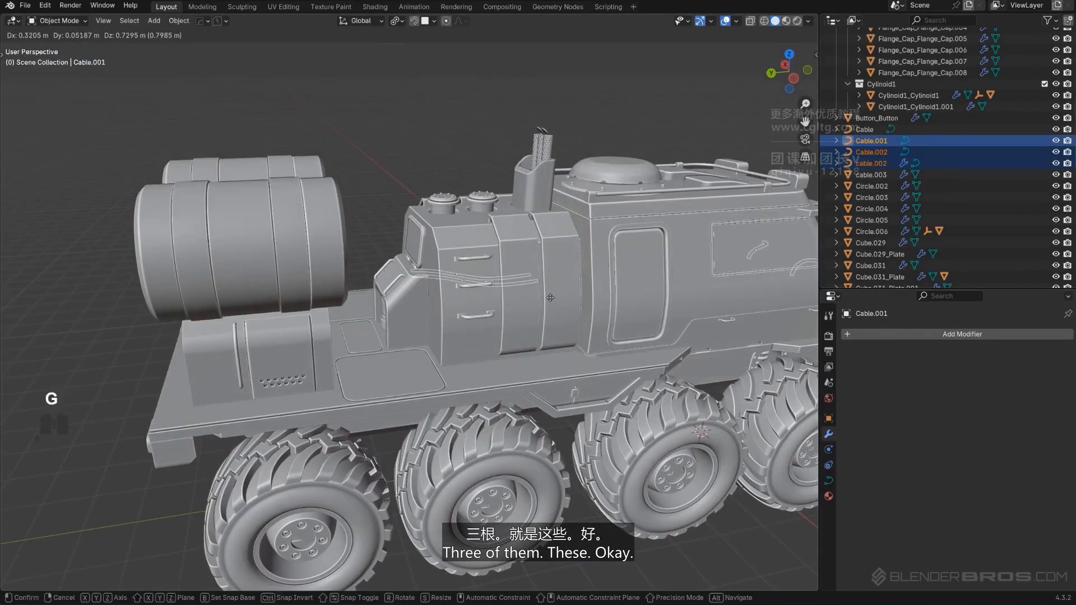
{"action": "right_click", "coordinate": [595, 285]}
Move Cable, Cable.001 and Cable.002 with Z locked, about 0.37 m in X and 2.16 m in Y, between the engine housing and tank base.
{"action": "left_click", "coordinate": [866, 130]}
{"action": "left_click", "coordinate": [869, 141], "text": "shift"}
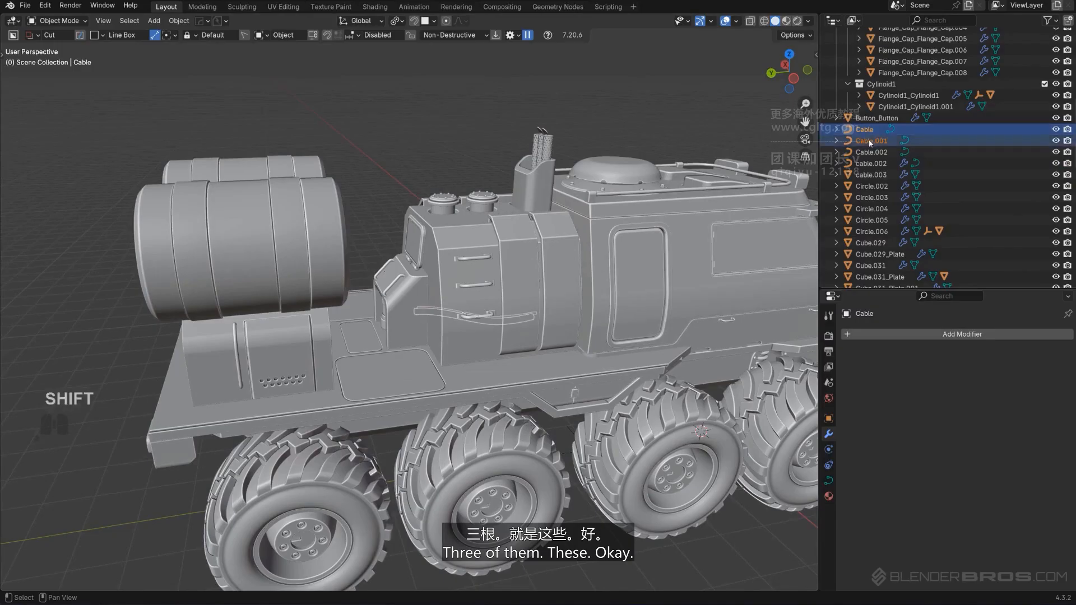
{"action": "scroll", "coordinate": [446, 365], "scroll_direction": "up", "scroll_amount": 4}
{"action": "key", "text": "g"}
{"action": "key", "text": "shift+z"}
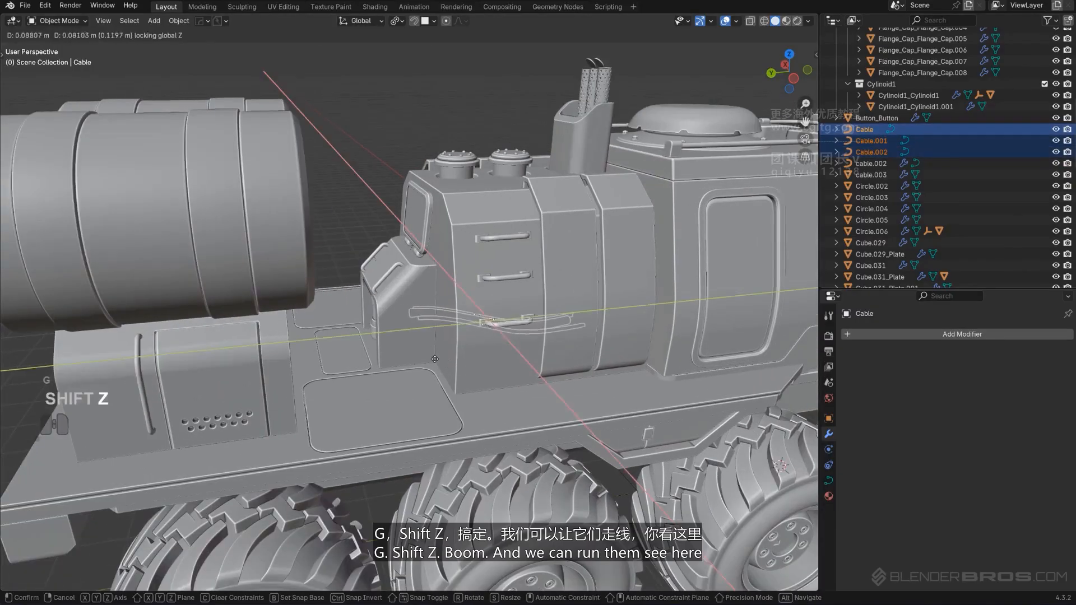
{"action": "left_click", "coordinate": [301, 364]}
{"action": "middle_click_drag", "start_coordinate": [301, 364], "coordinate": [150, 218], "text": "alt"}
{"action": "key", "text": "KP_5"}
{"action": "key", "text": "KP_5"}
{"action": "middle_click_drag", "start_coordinate": [247, 231], "coordinate": [362, 287]}
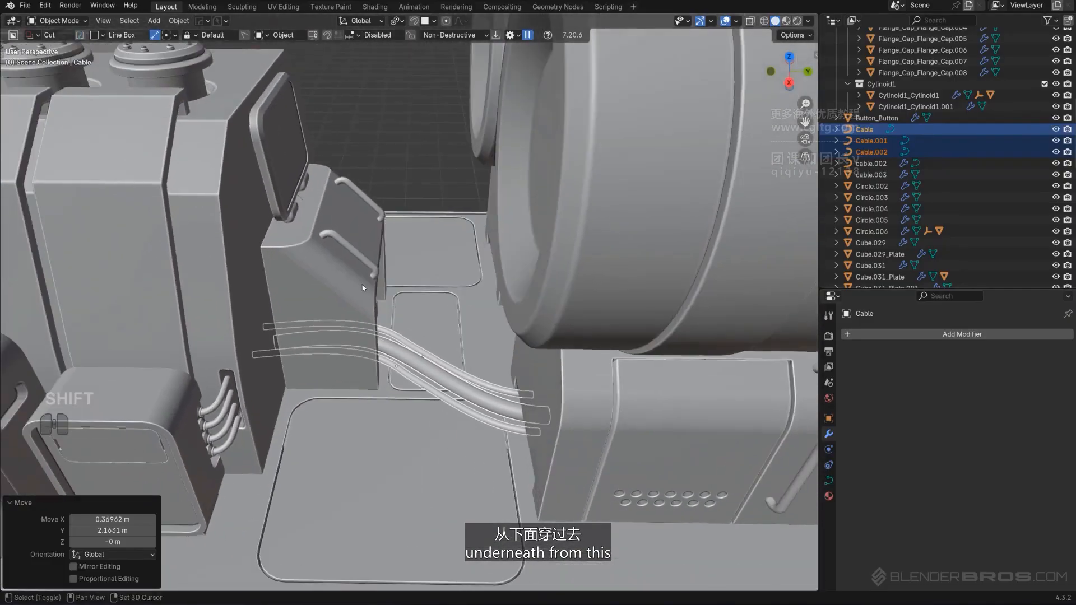
Move the three cables across the deck with Z locked so their upper ends run underneath the console behind the engine housing.
{"action": "key", "text": "g"}
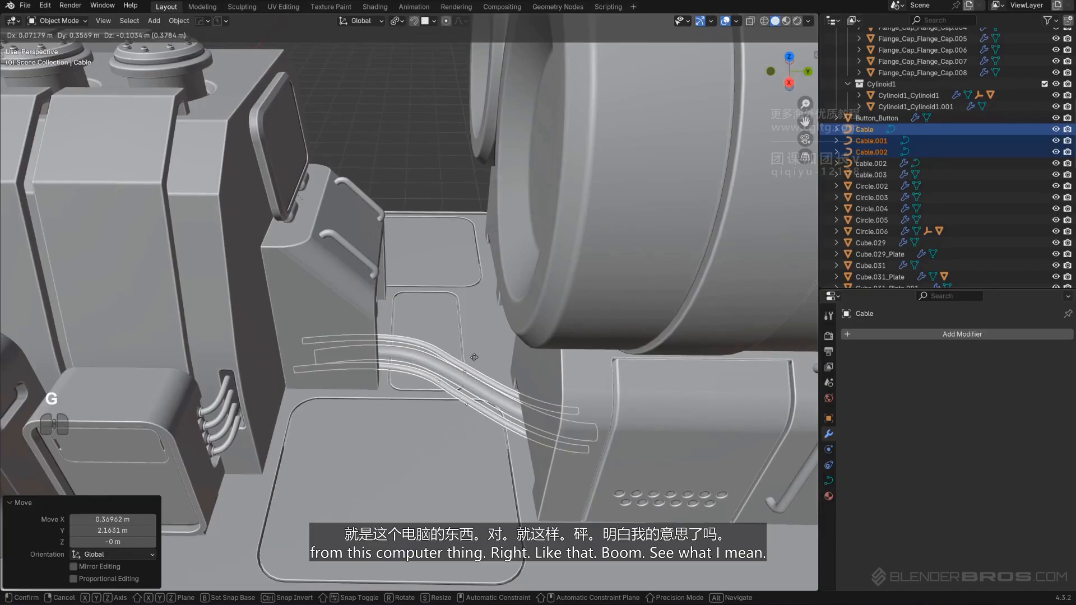
{"action": "key", "text": "shift+z"}
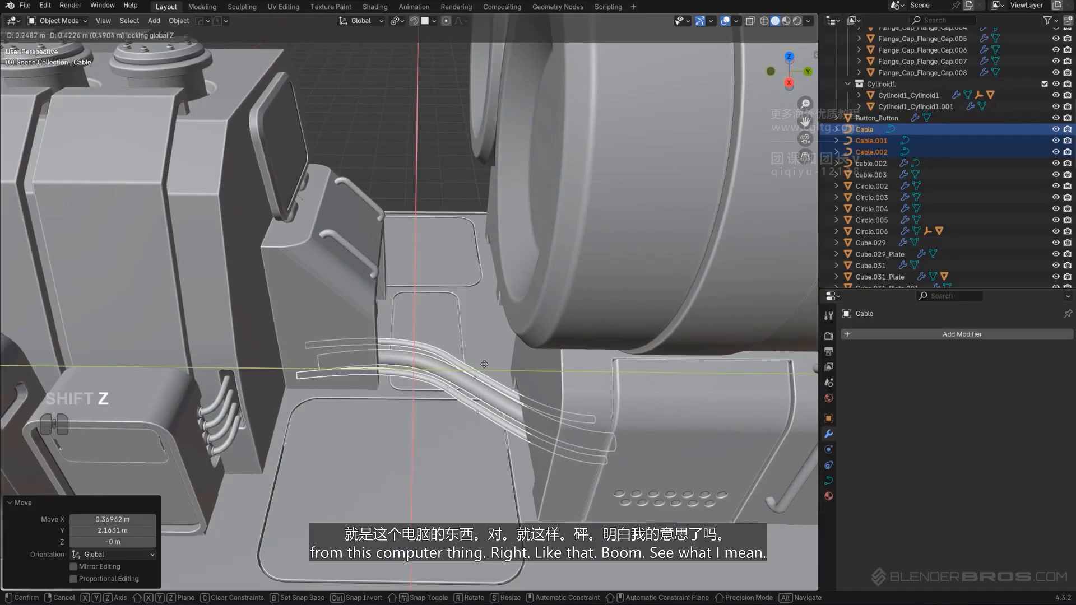
{"action": "left_click", "coordinate": [453, 217]}
{"action": "left_click", "coordinate": [436, 169]}
{"action": "scroll", "coordinate": [430, 196], "scroll_direction": "down", "scroll_amount": 3}
{"action": "middle_click_drag", "start_coordinate": [431, 196], "coordinate": [314, 263]}
{"action": "middle_click_drag", "start_coordinate": [437, 336], "coordinate": [474, 432], "text": "shift"}
{"action": "scroll", "coordinate": [437, 409], "scroll_direction": "up", "scroll_amount": 4}
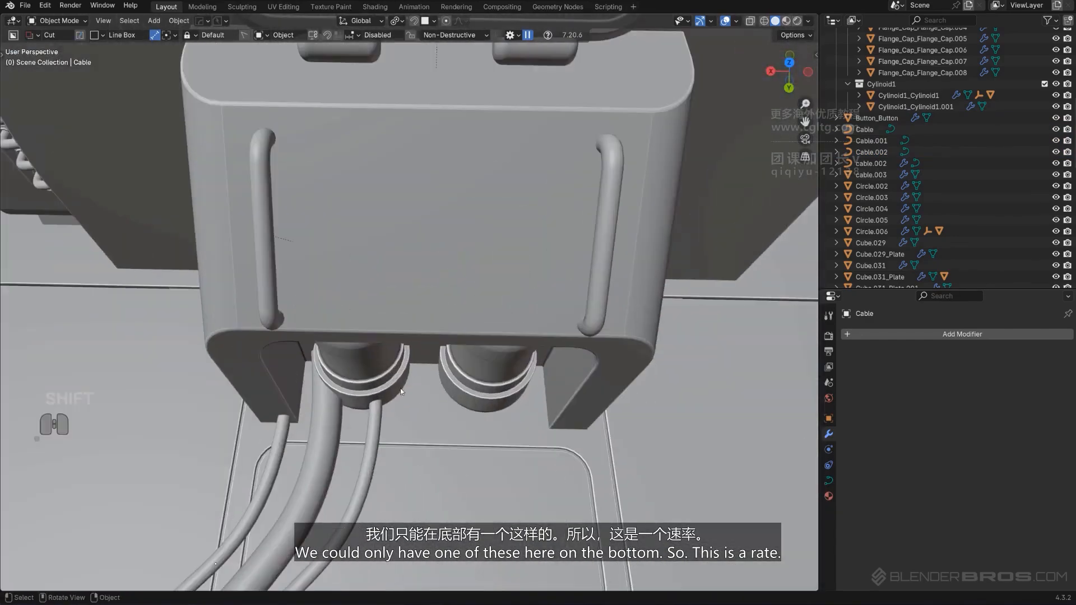
Remove the Hops_Mirror modifier from the pipe beneath the console and from its surrounding plate ring.
{"action": "left_click", "coordinate": [393, 395]}
{"action": "middle_click_drag", "start_coordinate": [394, 395], "coordinate": [407, 383]}
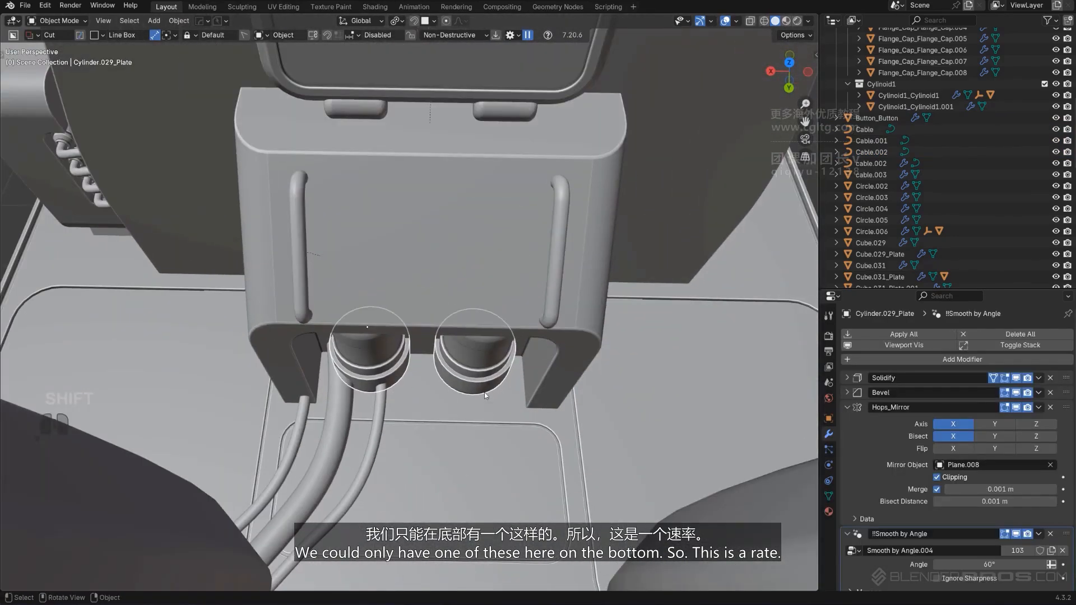
{"action": "scroll", "coordinate": [906, 437], "scroll_direction": "down", "scroll_amount": 1}
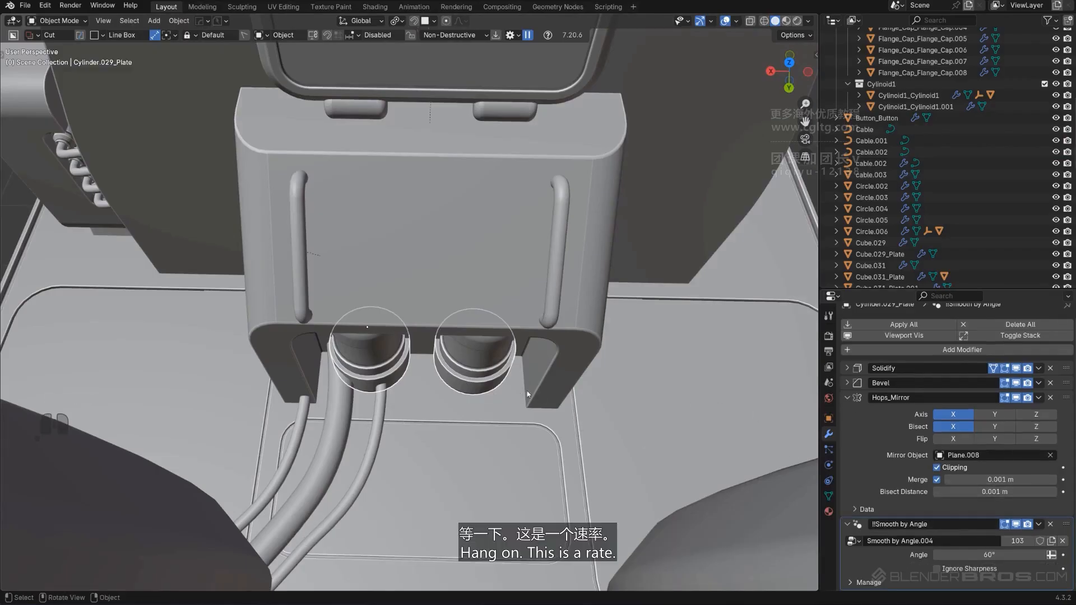
{"action": "key", "text": "Tab"}
{"action": "key", "text": "Tab"}
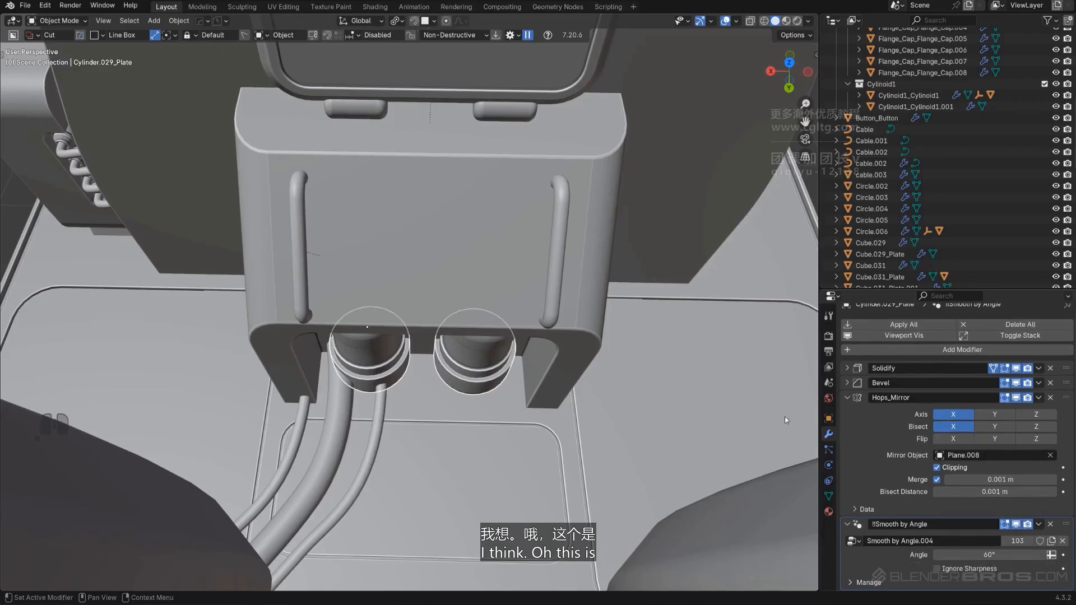
{"action": "left_click", "coordinate": [483, 357]}
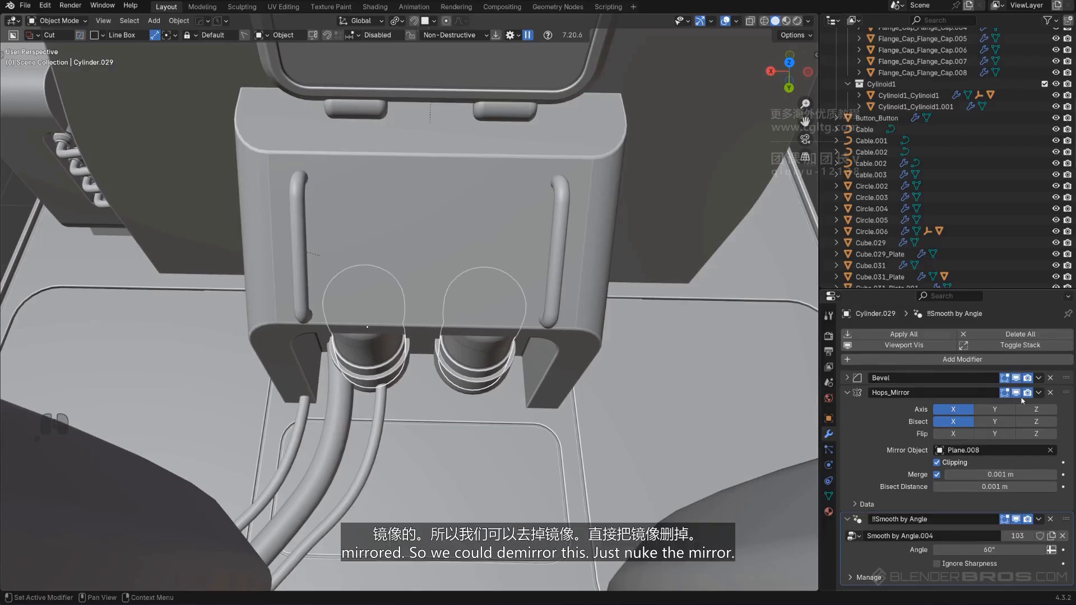
{"action": "left_click", "coordinate": [1051, 393]}
{"action": "left_click", "coordinate": [475, 387]}
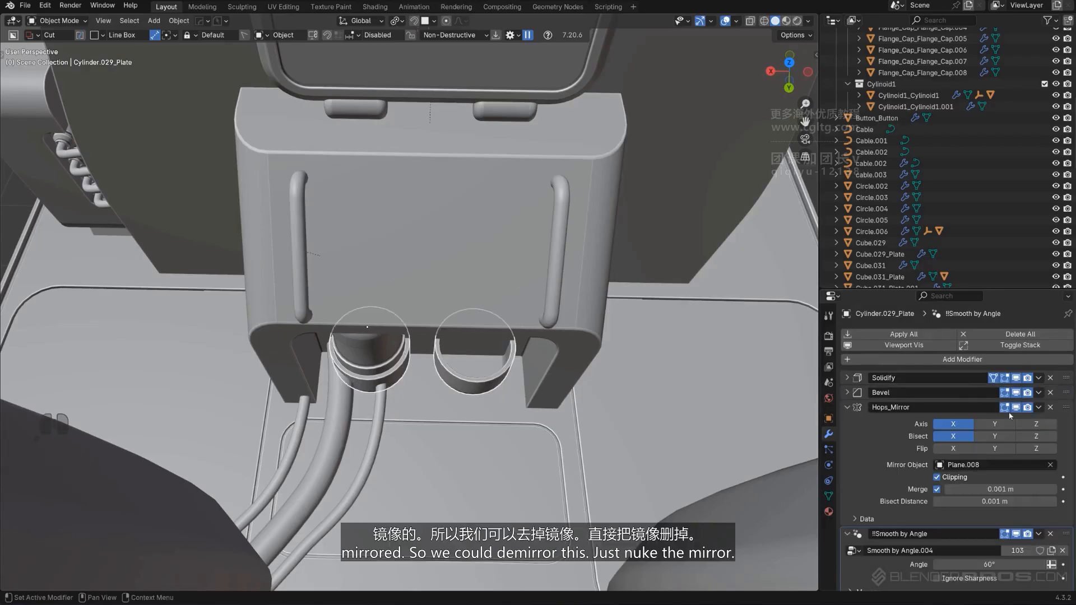
{"action": "left_click", "coordinate": [1050, 408]}
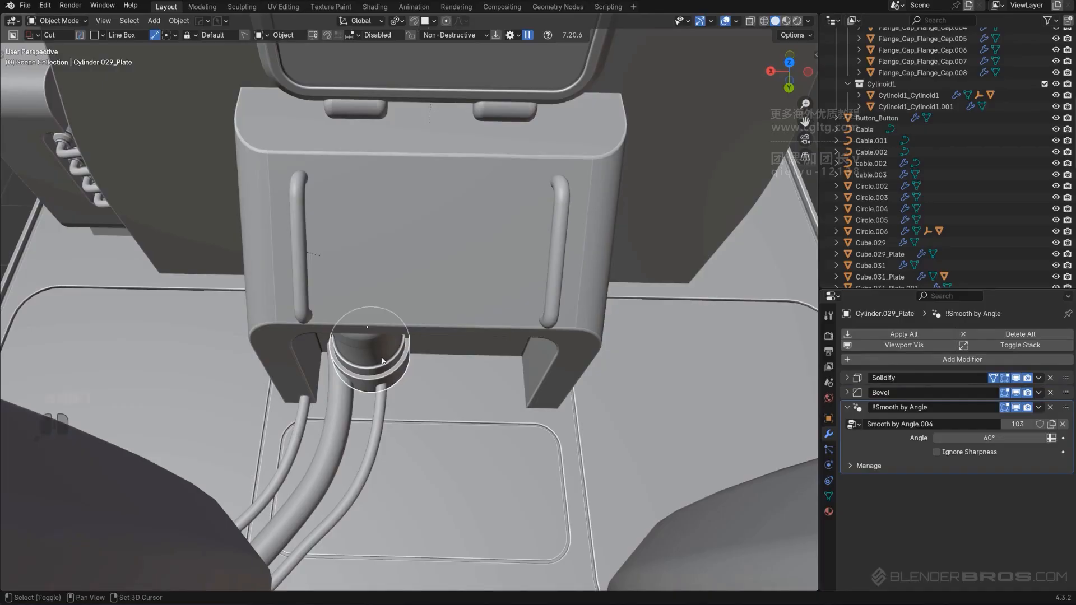
Move the pipe and ring about -0.41 m along X, scale them to 1.362, and shift them slightly further along X beside the cables.
{"action": "key", "text": "g"}
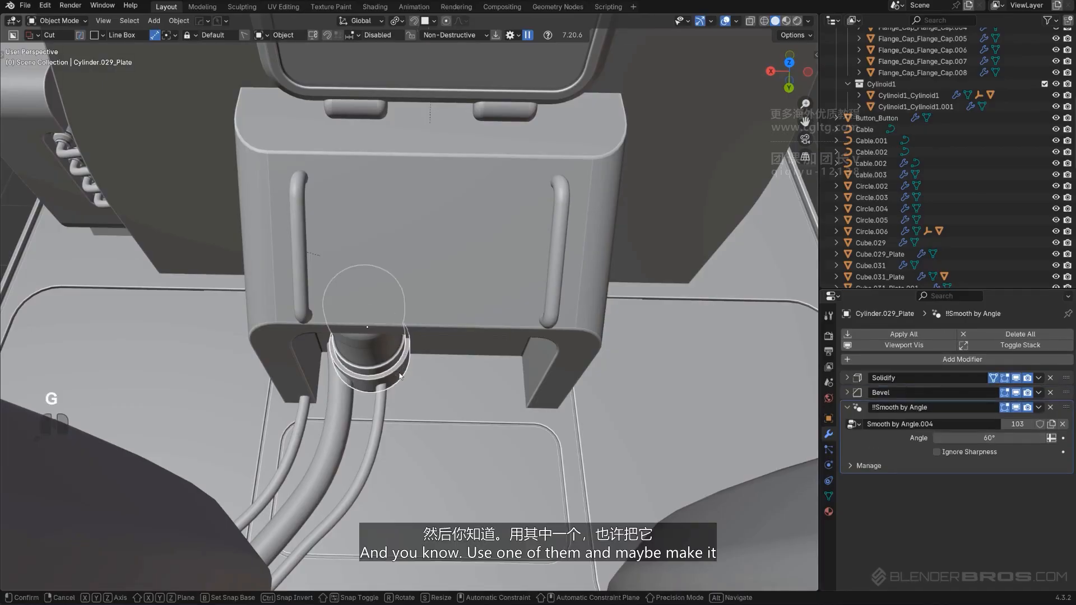
{"action": "left_click", "coordinate": [486, 379]}
{"action": "key", "text": "s"}
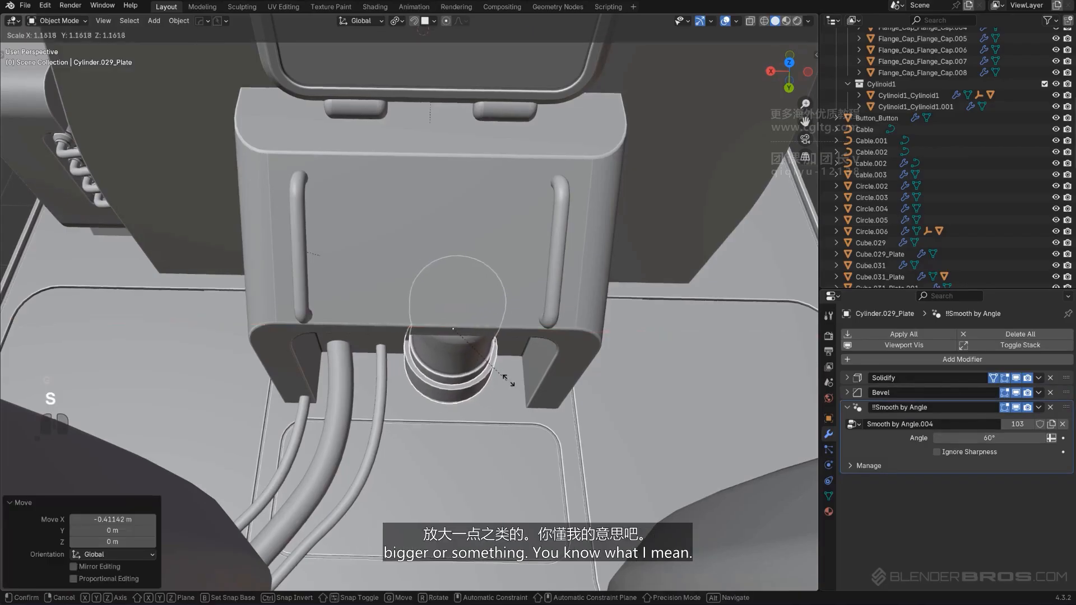
{"action": "left_click", "coordinate": [524, 381]}
{"action": "key", "text": "g"}
{"action": "key", "text": "x"}
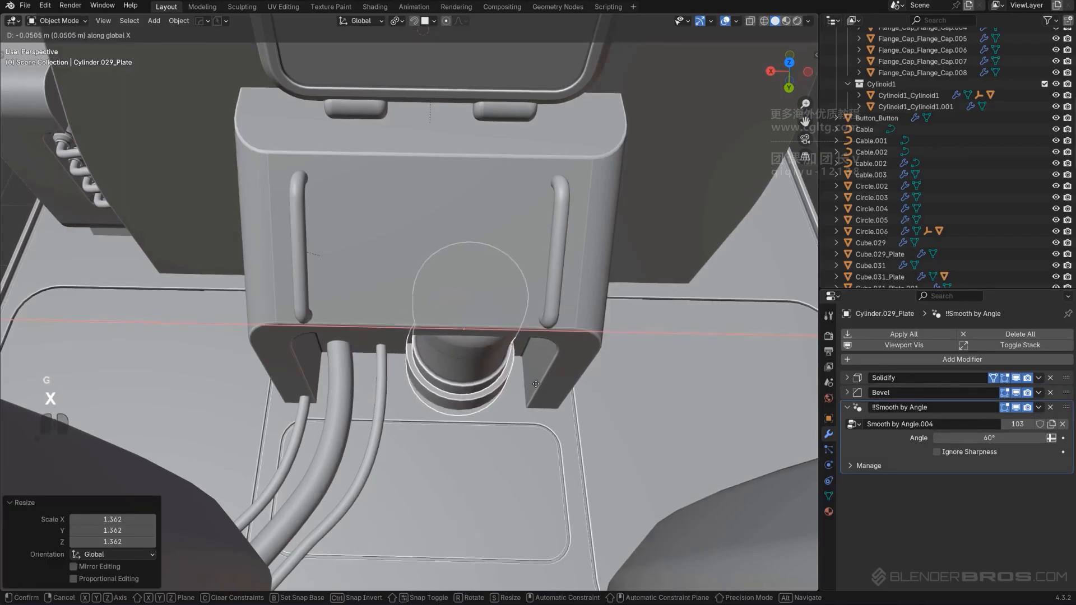
{"action": "left_click", "coordinate": [529, 384]}
Rotate all three cables together about -3.5° around the Z axis.
{"action": "scroll", "coordinate": [476, 381], "scroll_direction": "down", "scroll_amount": 4}
{"action": "middle_click_drag", "start_coordinate": [416, 378], "coordinate": [378, 378]}
{"action": "scroll", "coordinate": [379, 378], "scroll_direction": "up", "scroll_amount": 2}
{"action": "left_click", "coordinate": [348, 362]}
{"action": "scroll", "coordinate": [347, 362], "scroll_direction": "up", "scroll_amount": 3}
{"action": "left_click", "coordinate": [347, 362], "text": "shift"}
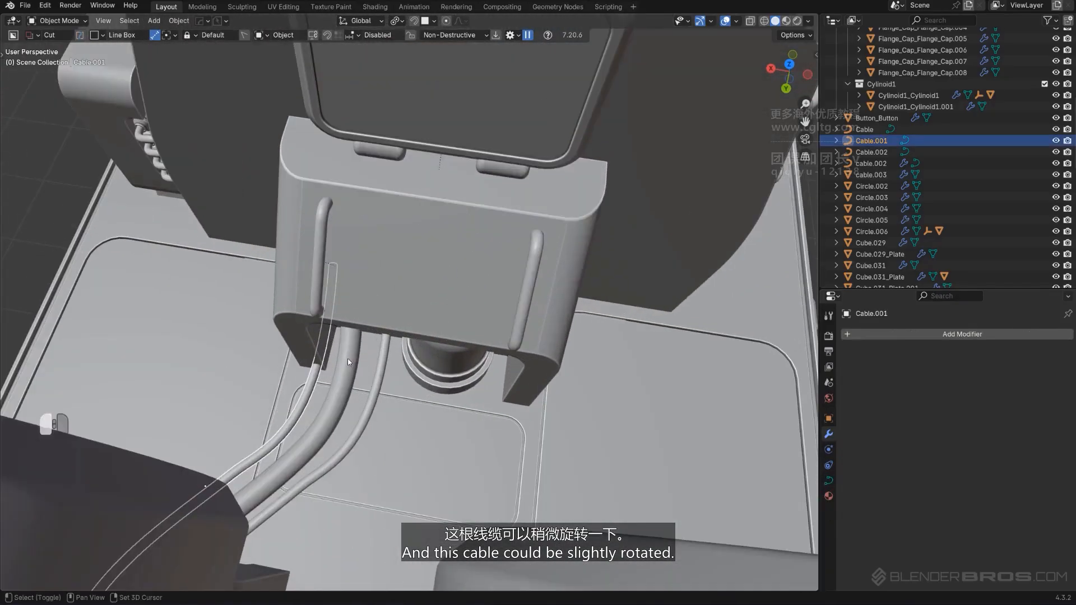
{"action": "left_click", "coordinate": [381, 374], "text": "shift"}
{"action": "key", "text": "r"}
{"action": "key", "text": "z"}
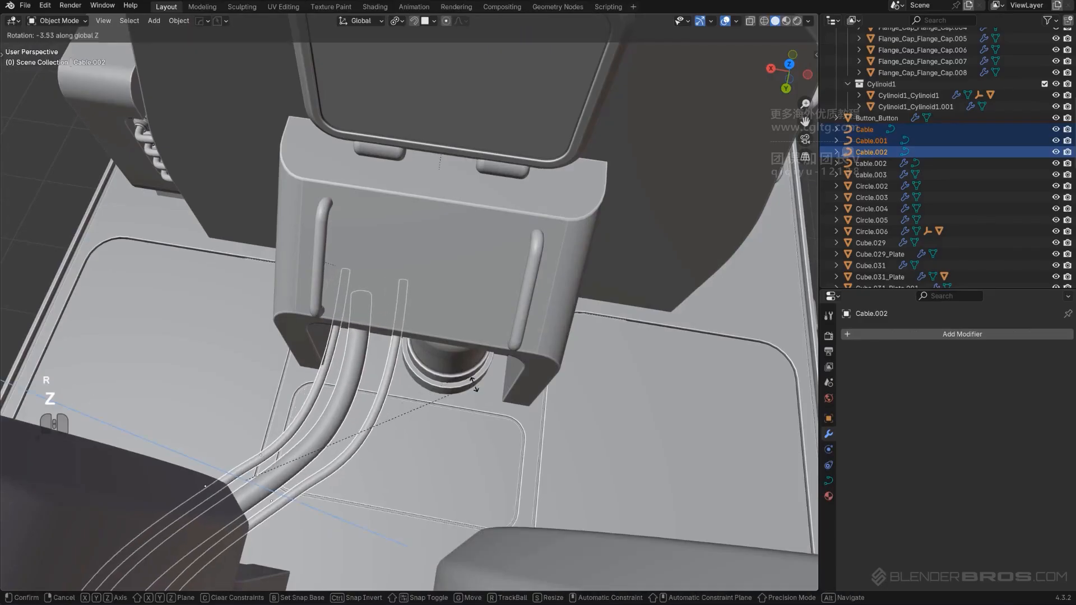
{"action": "left_click", "coordinate": [473, 384]}
Rotate thin cable Cable.001 by 3.99° and move Cable.002 about 0.07 m in X so both sit closer to the thick cable.
{"action": "left_click", "coordinate": [338, 375]}
{"action": "key", "text": "r"}
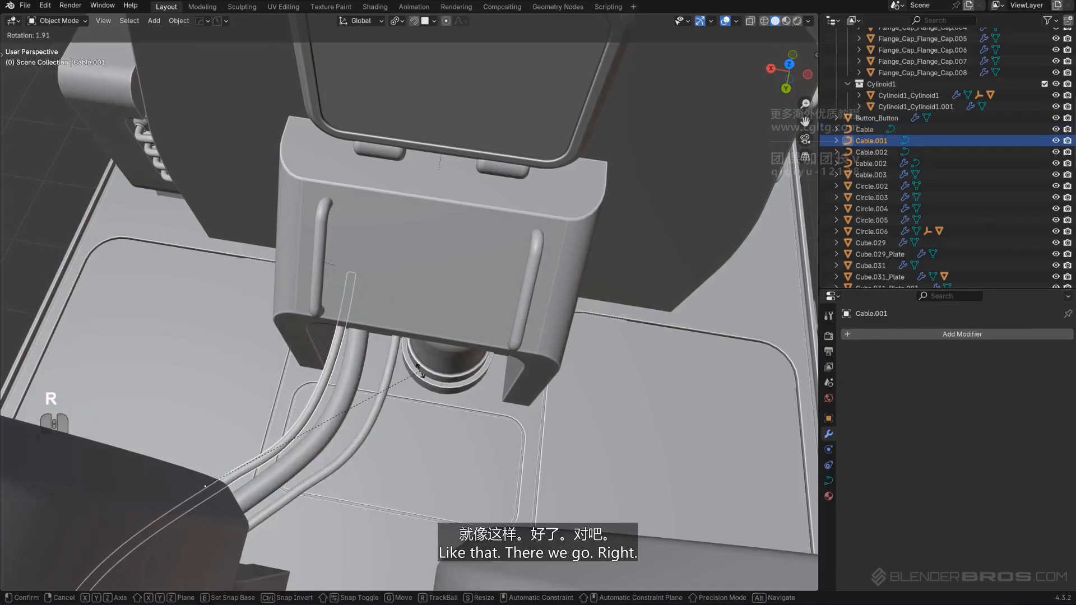
{"action": "left_click", "coordinate": [346, 384]}
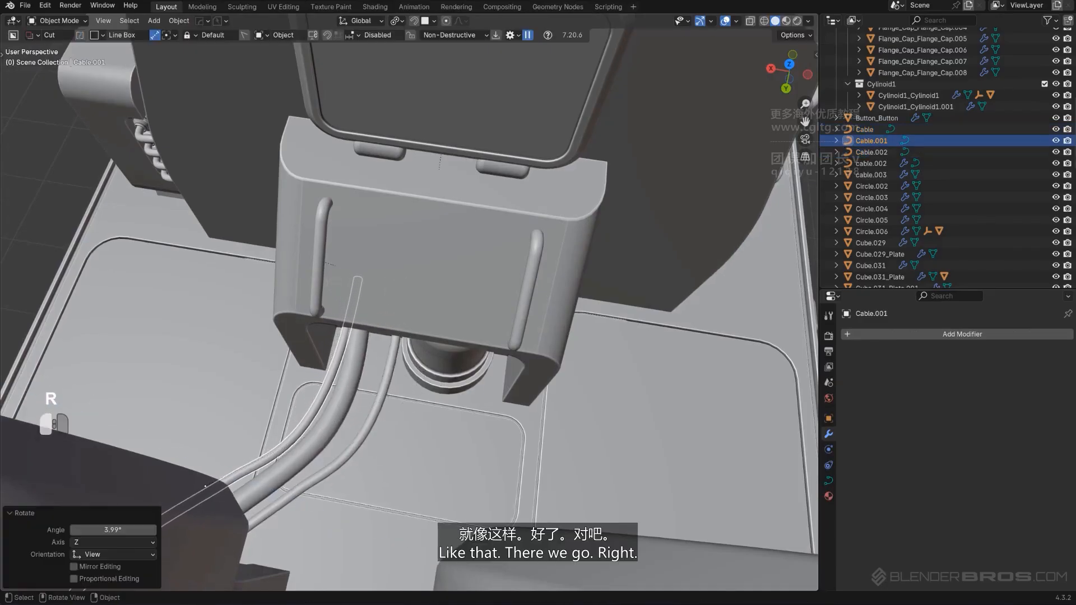
{"action": "left_click", "coordinate": [385, 387]}
{"action": "key", "text": "g"}
{"action": "left_click", "coordinate": [396, 396]}
{"action": "scroll", "coordinate": [396, 396], "scroll_direction": "down", "scroll_amount": 5}
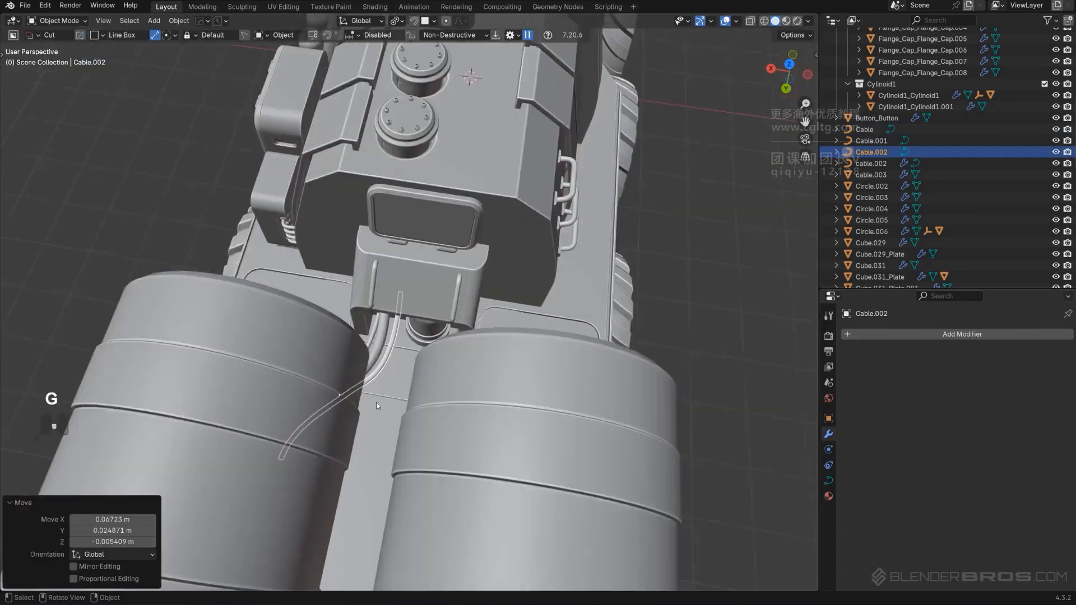
{"action": "middle_click_drag", "start_coordinate": [398, 394], "coordinate": [576, 347]}
{"action": "left_click", "coordinate": [660, 314]}
{"action": "scroll", "coordinate": [661, 314], "scroll_direction": "down", "scroll_amount": 3}
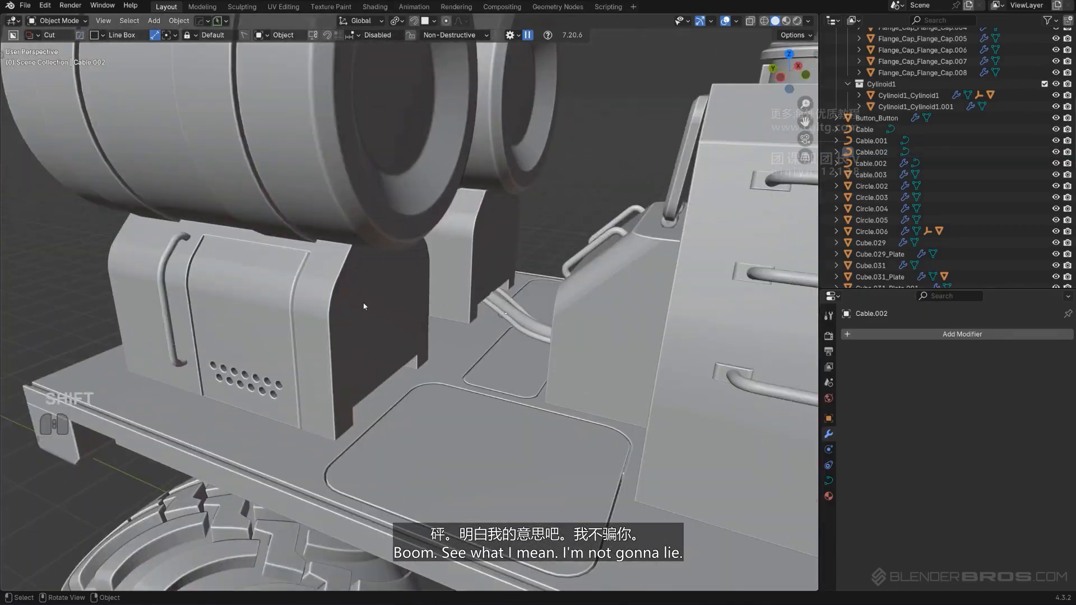
Extract the tank base's end face, on the side towards the engine housing, into a separate object with HOps Curve/Extract.
{"action": "left_click", "coordinate": [366, 305]}
{"action": "middle_click_drag", "start_coordinate": [393, 281], "coordinate": [347, 304]}
{"action": "key", "text": "Tab"}
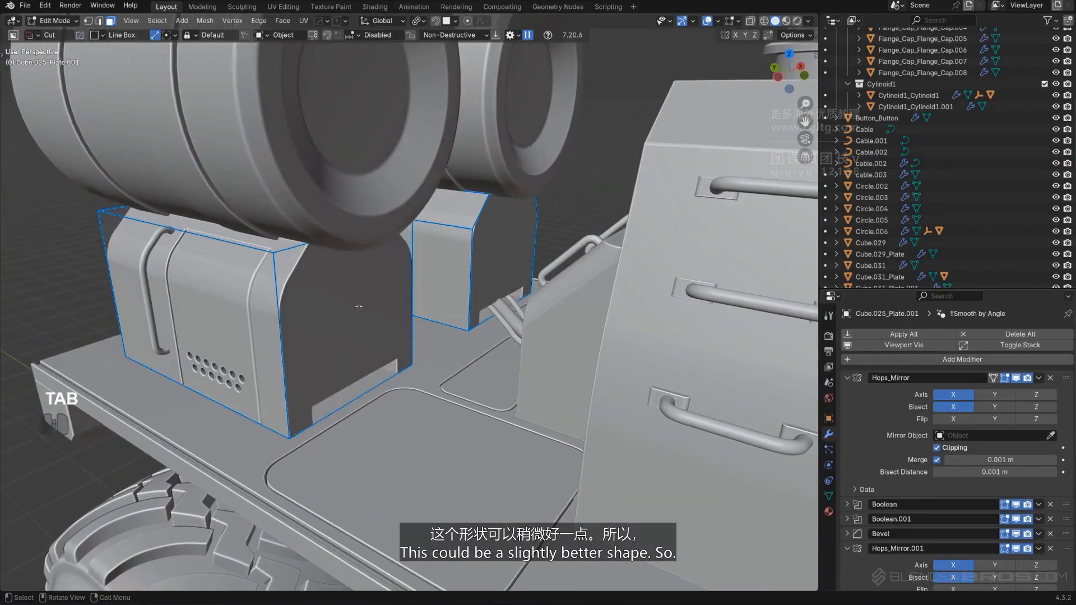
{"action": "left_click", "coordinate": [358, 308]}
{"action": "key", "text": "Tab"}
{"action": "left_click", "coordinate": [358, 286]}
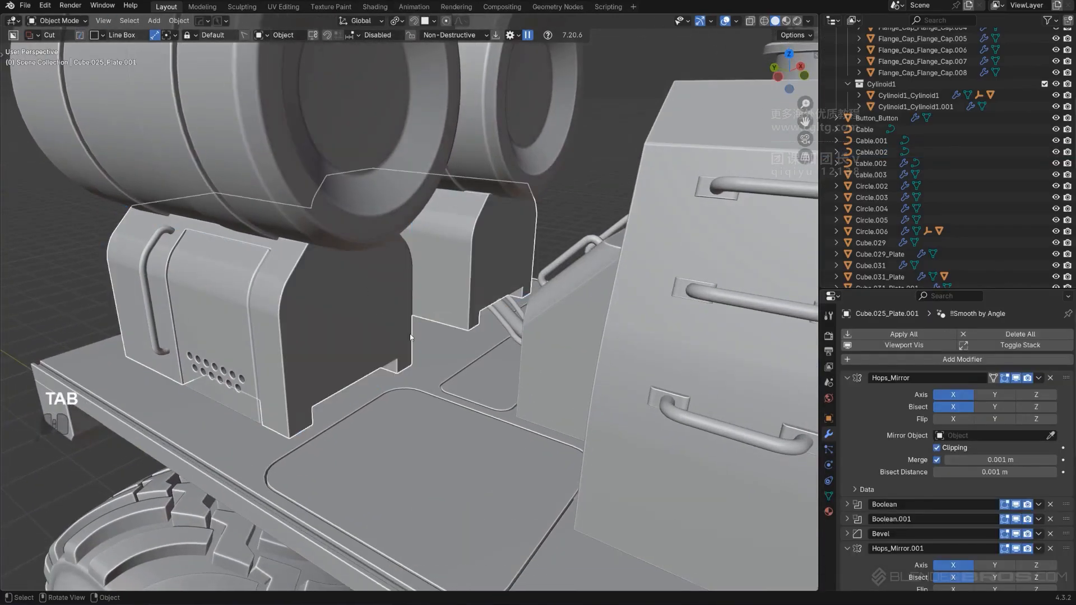
{"action": "key", "text": "Tab"}
{"action": "scroll", "coordinate": [369, 302], "scroll_direction": "down", "scroll_amount": 4}
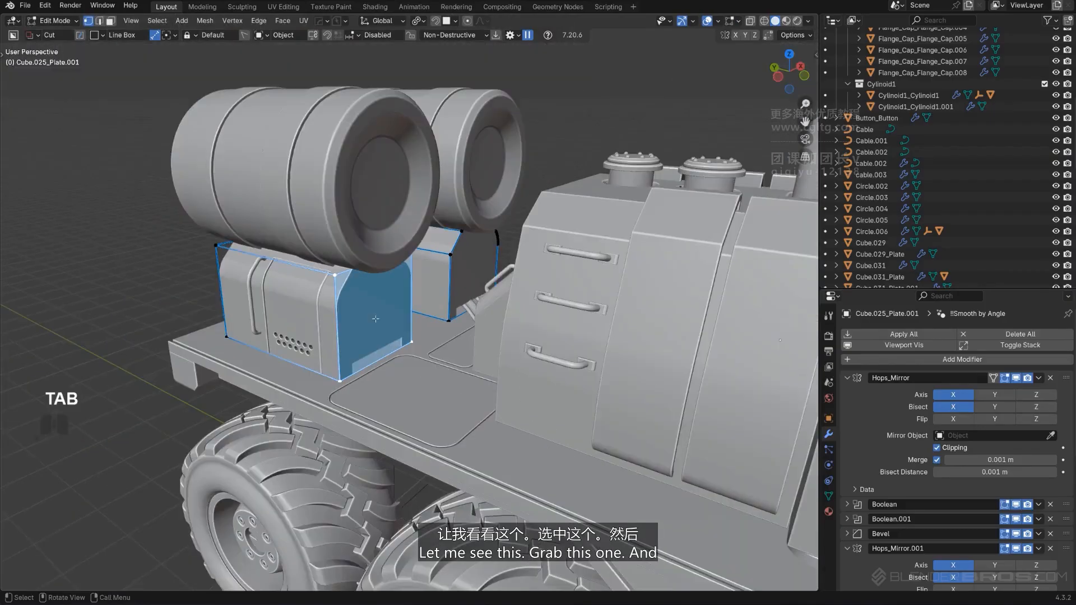
{"action": "scroll", "coordinate": [370, 302], "scroll_direction": "up", "scroll_amount": 4}
{"action": "left_click", "coordinate": [370, 306]}
{"action": "left_click", "coordinate": [493, 258]}
{"action": "middle_click_drag", "start_coordinate": [494, 258], "coordinate": [499, 354]}
{"action": "scroll", "coordinate": [448, 269], "scroll_direction": "up", "scroll_amount": 4}
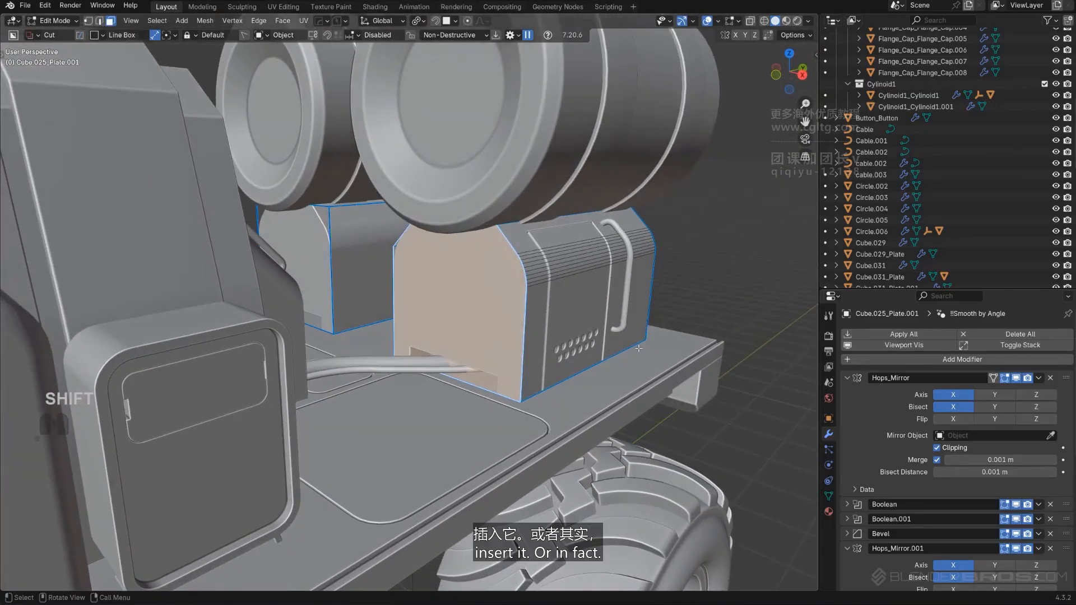
{"action": "key", "text": "i"}
{"action": "key", "text": "Escape"}
{"action": "key", "text": "q"}
{"action": "key", "text": "q"}
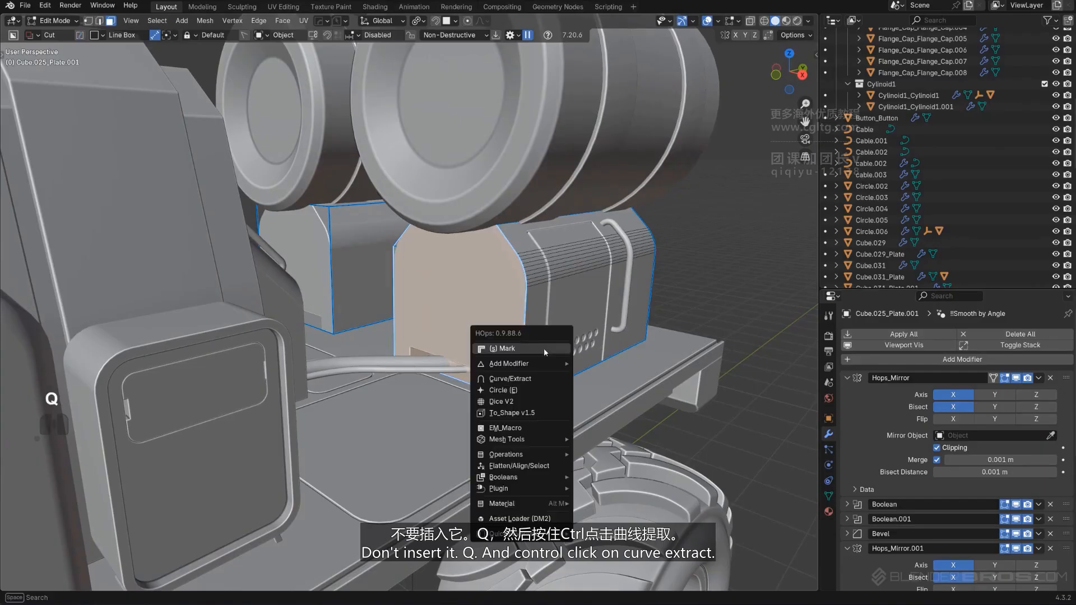
{"action": "left_click", "coordinate": [524, 379], "text": "ctrl"}
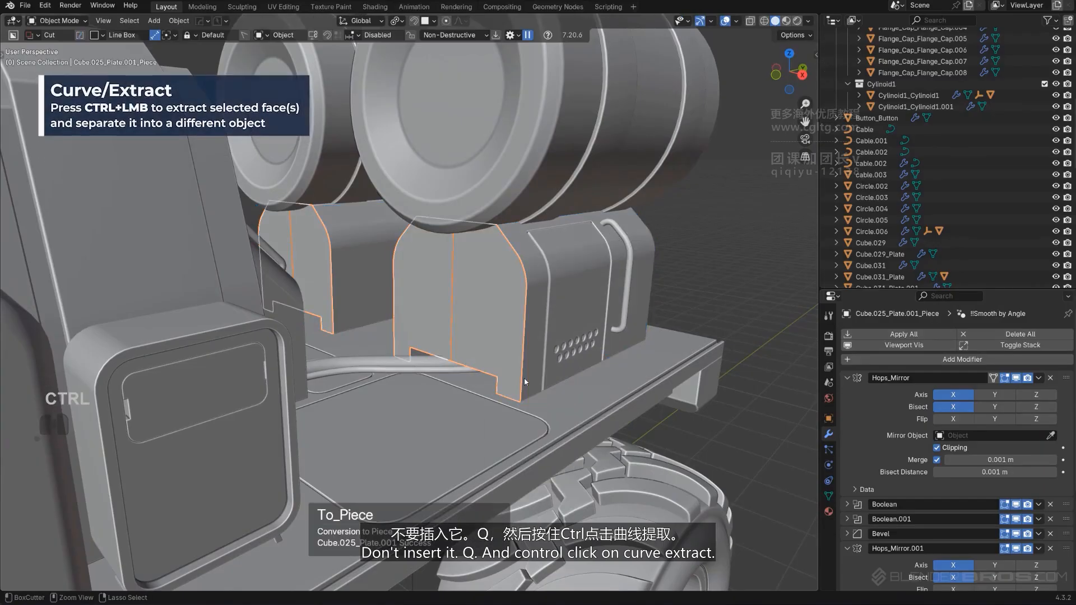
{"action": "key", "text": "slash"}
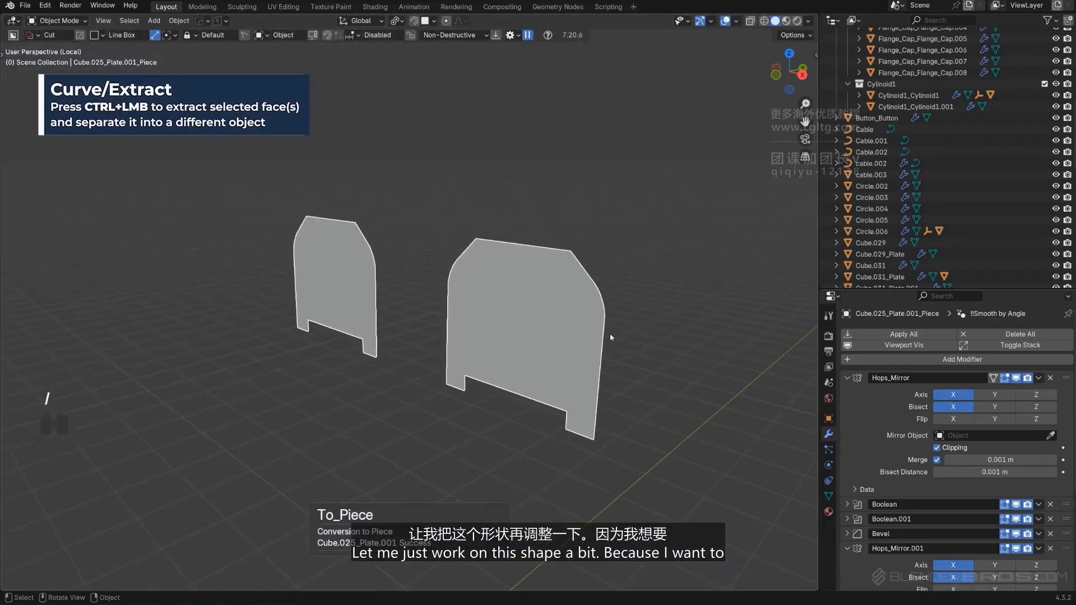
{"action": "middle_click_drag", "start_coordinate": [661, 330], "coordinate": [496, 337], "text": "alt"}
{"action": "key", "text": "KP_5"}
{"action": "scroll", "coordinate": [496, 336], "scroll_direction": "up", "scroll_amount": 1}
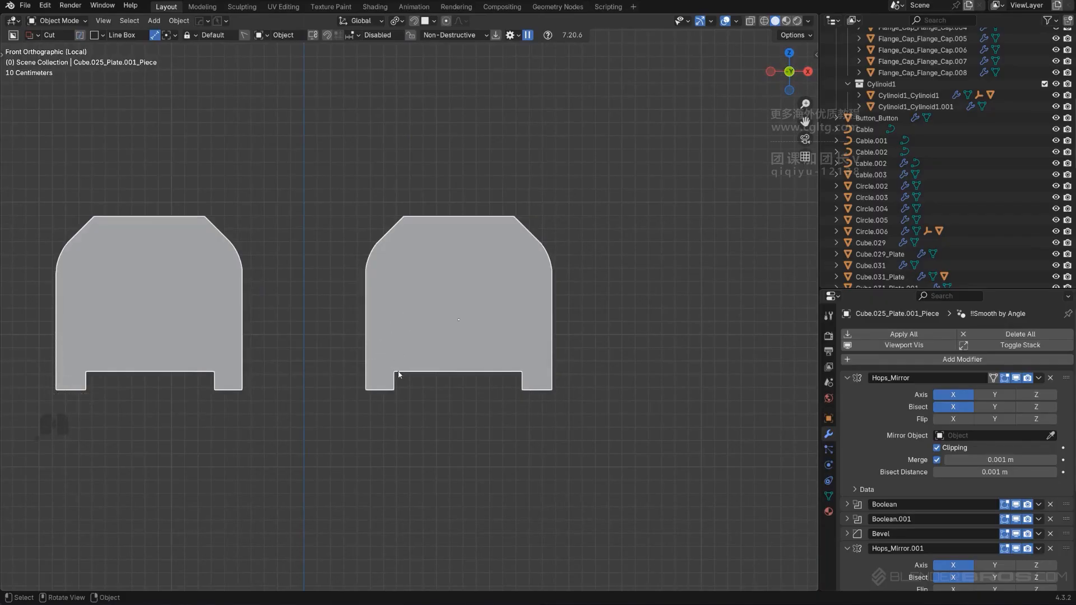
{"action": "key", "text": "ctrl+z"}
{"action": "key", "text": "ctrl+z"}
{"action": "key", "text": "ctrl+z"}
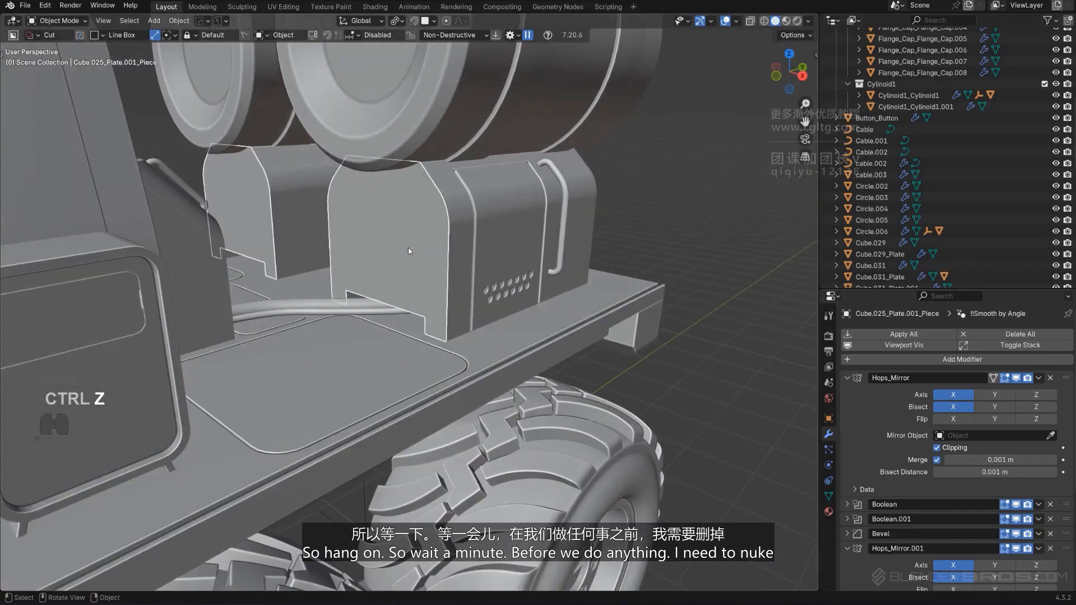
Delete the Hops_Mirror.001 modifier from the extracted piece and apply its Hops_Mirror modifier.
{"action": "middle_click_drag", "start_coordinate": [408, 248], "coordinate": [779, 408], "text": "shift"}
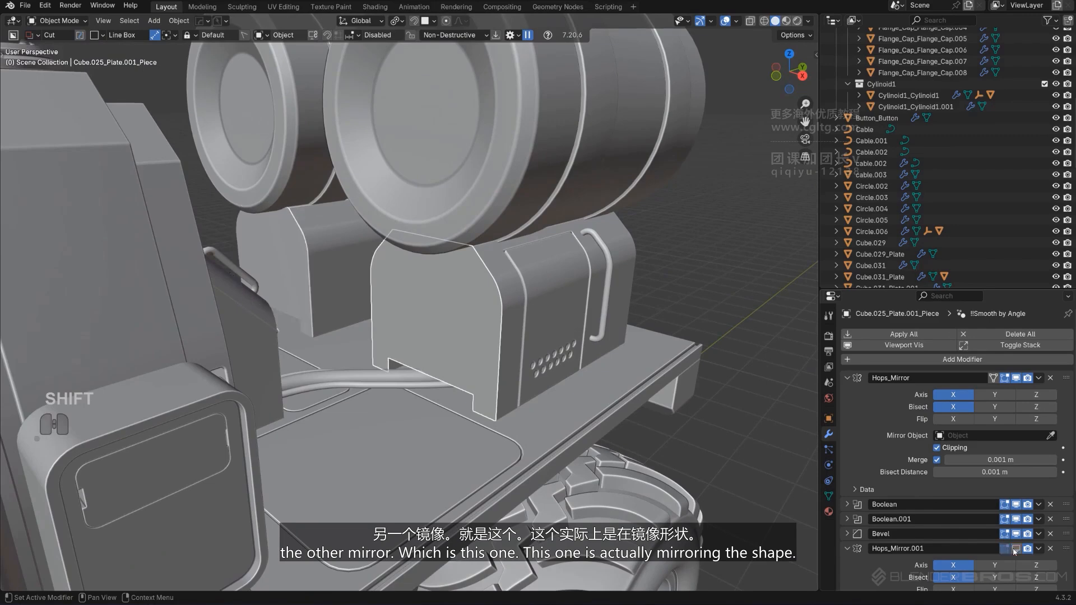
{"action": "left_click", "coordinate": [1050, 549]}
{"action": "middle_click_drag", "start_coordinate": [437, 330], "coordinate": [472, 310]}
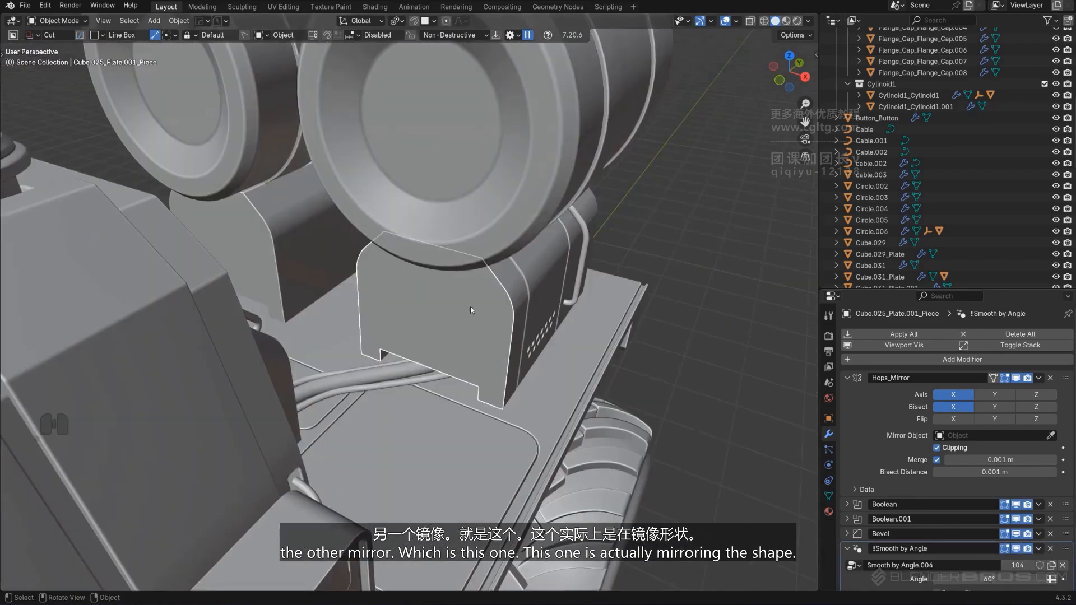
{"action": "middle_click_drag", "start_coordinate": [316, 293], "coordinate": [505, 297]}
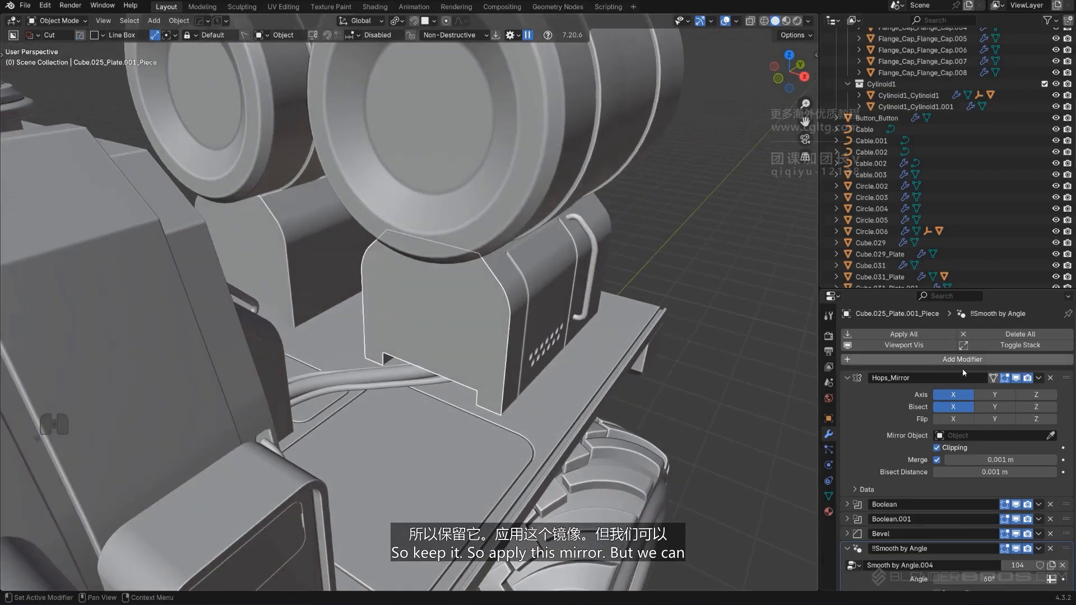
{"action": "left_click", "coordinate": [1038, 379]}
{"action": "left_click", "coordinate": [986, 391]}
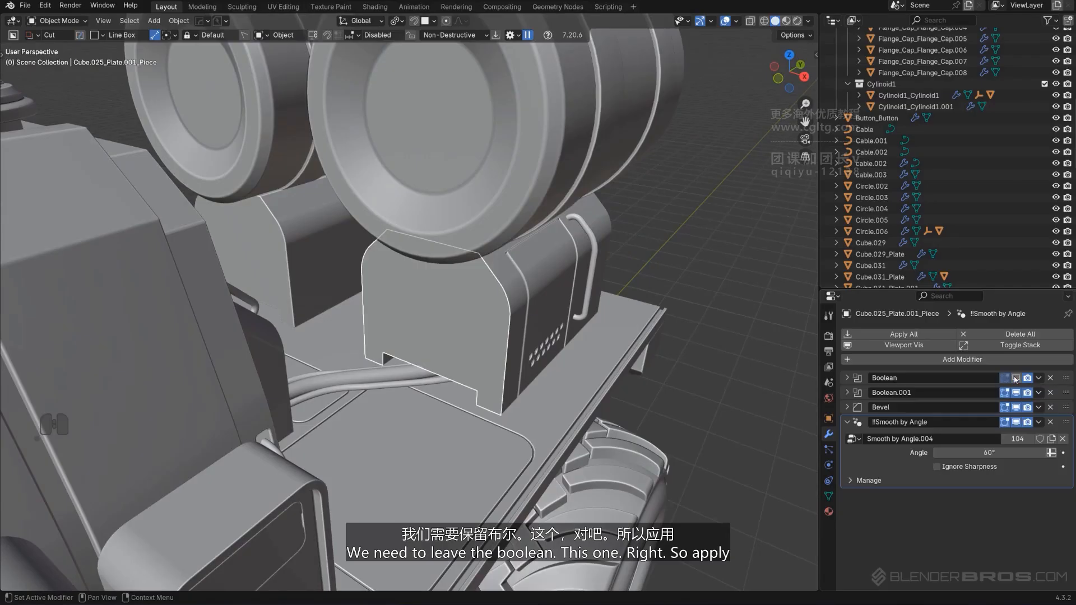
Apply the Boolean.001 modifier on the extracted piece and remove its Boolean, Bevel and Smooth by Angle modifiers.
{"action": "left_click", "coordinate": [1038, 393]}
{"action": "left_click", "coordinate": [1017, 406]}
{"action": "left_click", "coordinate": [1051, 379]}
{"action": "left_click", "coordinate": [1051, 379]}
{"action": "left_click", "coordinate": [1050, 379]}
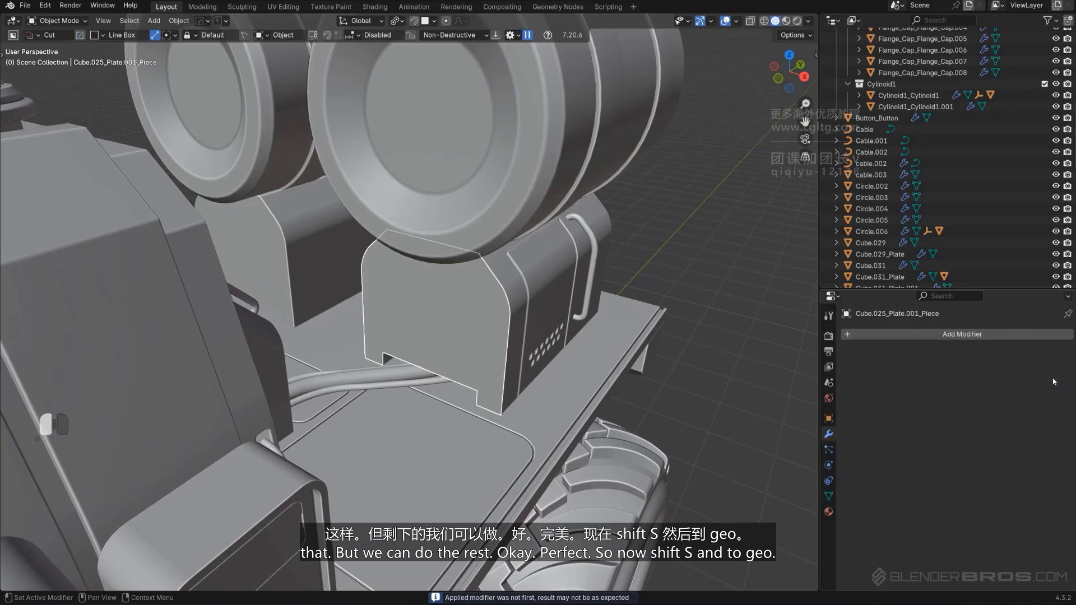
Set the extracted piece's origin to its geometry and scale the piece down to about 0.92.
{"action": "scroll", "coordinate": [502, 321], "scroll_direction": "up", "scroll_amount": 2}
{"action": "scroll", "coordinate": [504, 325], "scroll_direction": "down", "scroll_amount": 1}
{"action": "key", "text": "shift+s"}
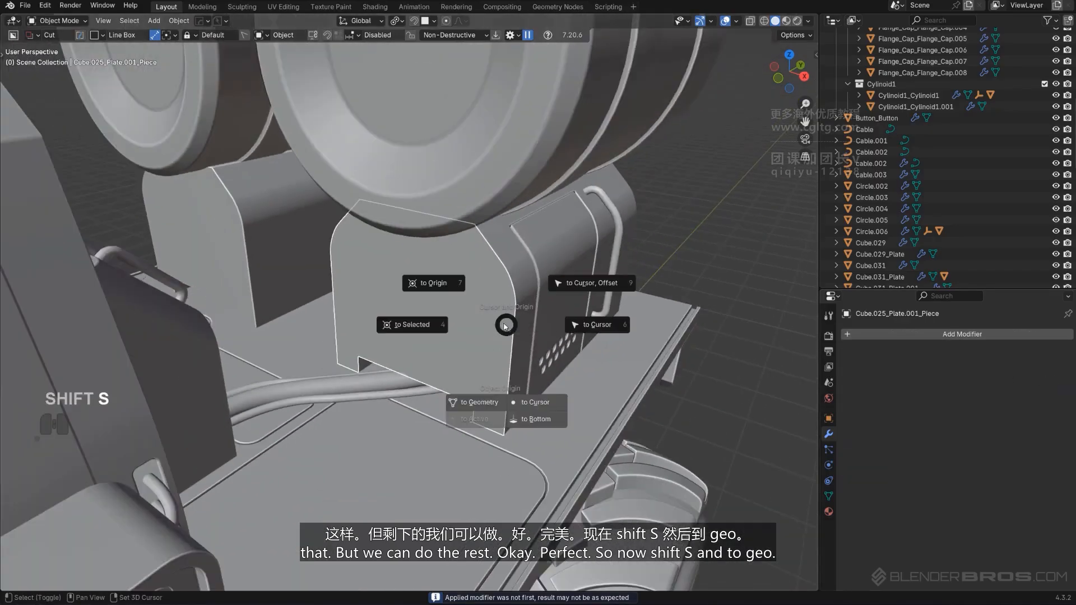
{"action": "left_click", "coordinate": [487, 411]}
{"action": "key", "text": "s"}
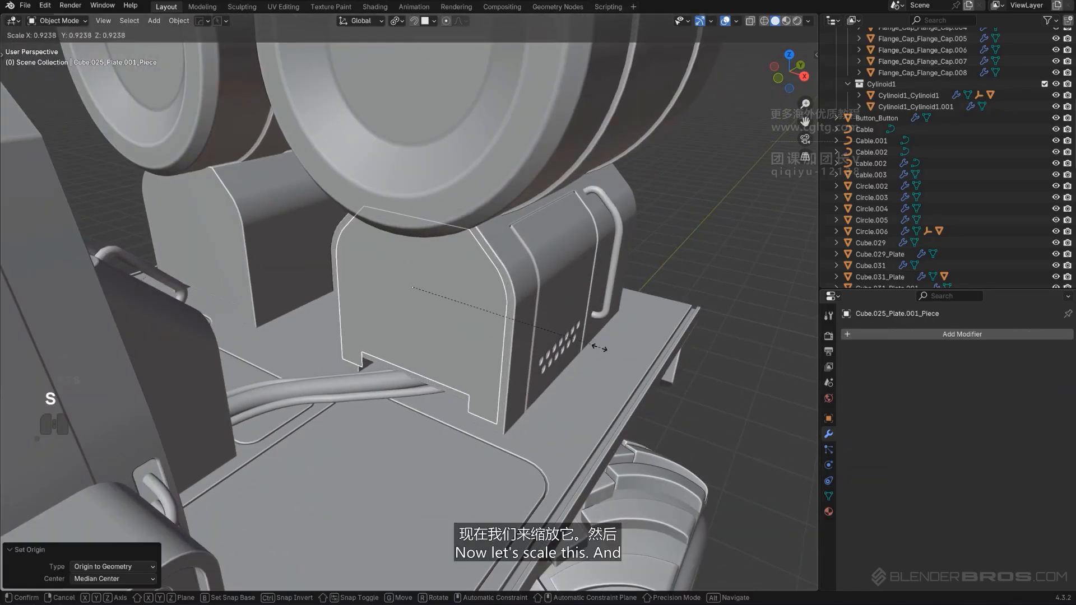
{"action": "left_click", "coordinate": [594, 347]}
Align the lower foot vertices on both sides of the extracted piece up to the notch height, straightening its bottom edge.
{"action": "scroll", "coordinate": [538, 325], "scroll_direction": "up", "scroll_amount": 2}
{"action": "middle_click_drag", "start_coordinate": [534, 329], "coordinate": [535, 295]}
{"action": "key", "text": "Tab"}
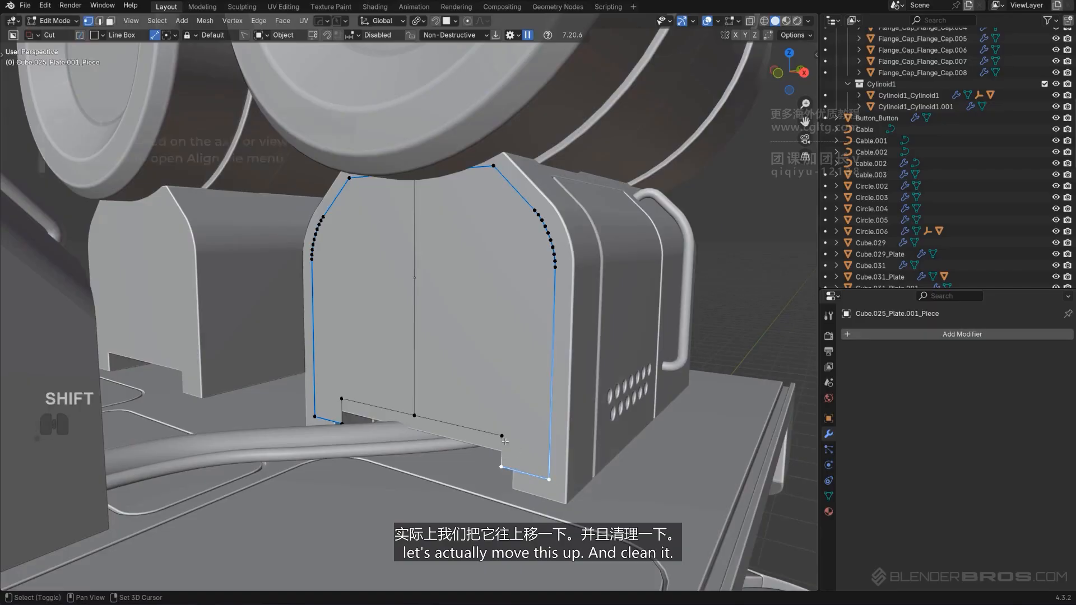
{"action": "key", "text": "alt+a"}
{"action": "left_click", "coordinate": [340, 424], "text": "shift"}
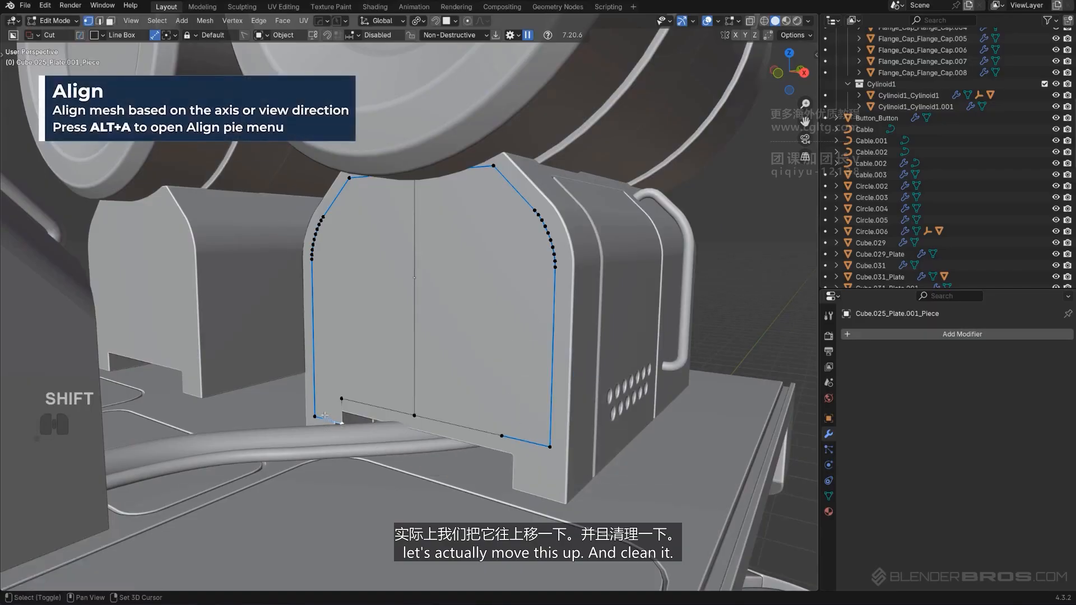
{"action": "key", "text": "alt+a"}
Clean up the piece's mesh with MACHIN3 Clean Up, removing the redundant vertices.
{"action": "key", "text": "Tab"}
{"action": "key", "text": "q"}
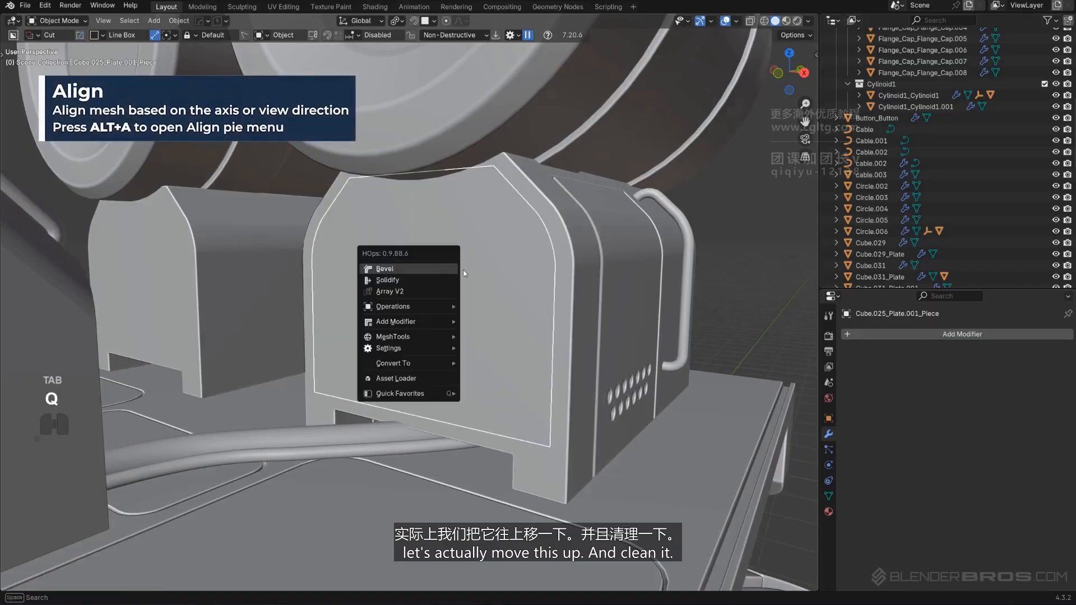
{"action": "key", "text": "Tab"}
{"action": "key", "text": "3"}
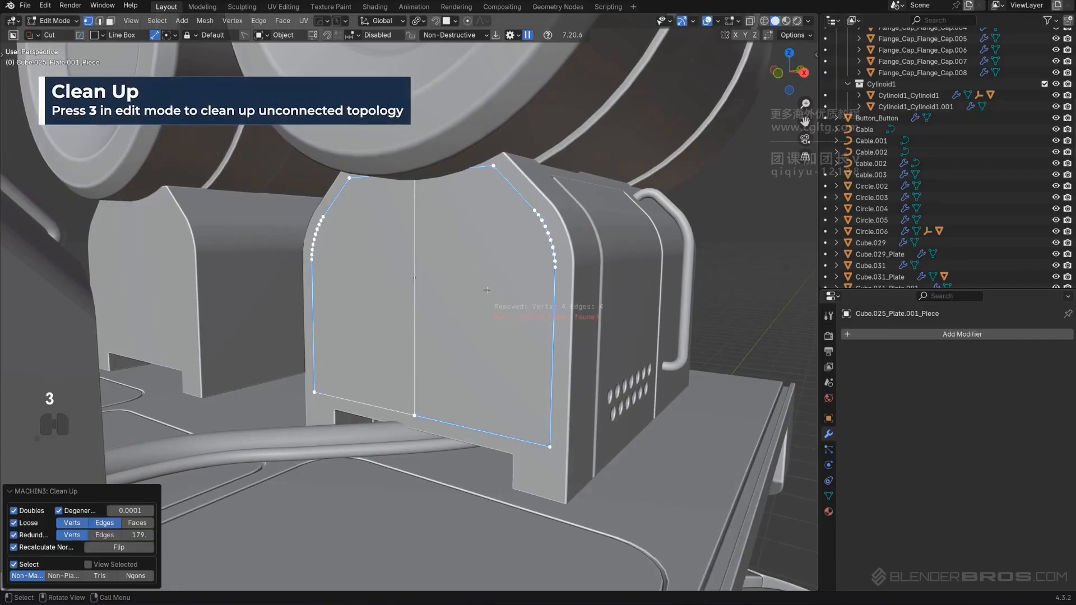
{"action": "scroll", "coordinate": [492, 219], "scroll_direction": "up", "scroll_amount": 1}
{"action": "middle_click_drag", "start_coordinate": [492, 219], "coordinate": [534, 261], "text": "shift"}
{"action": "left_click", "coordinate": [541, 228]}
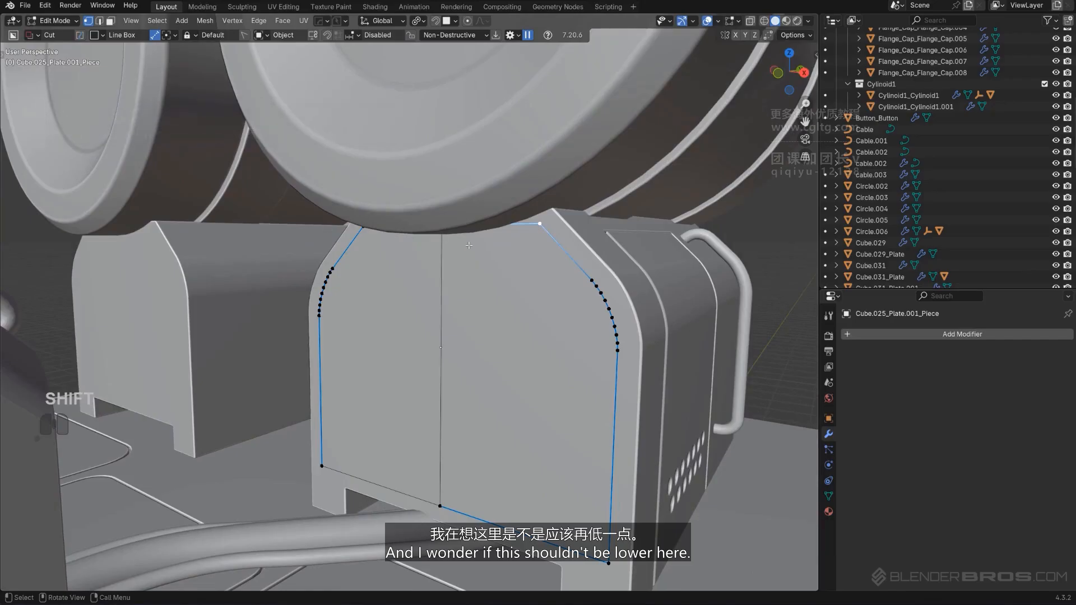
{"action": "middle_click_drag", "start_coordinate": [447, 273], "coordinate": [483, 294]}
{"action": "scroll", "coordinate": [498, 336], "scroll_direction": "down", "scroll_amount": 1}
Solidify the extracted piece with HOps to a thickness of about 1 with an offset of -1.
{"action": "key", "text": "Tab"}
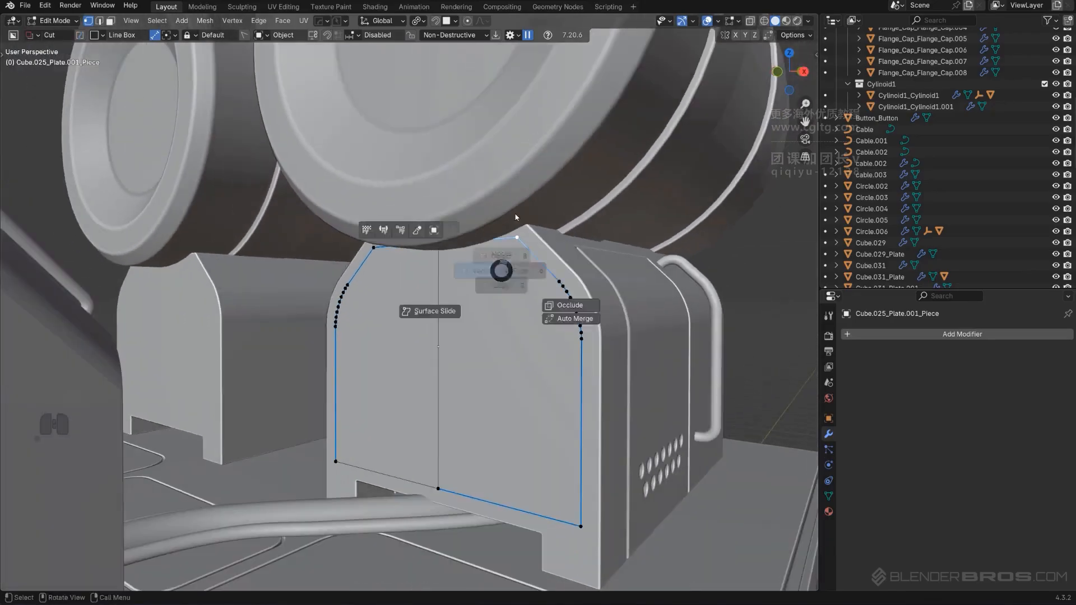
{"action": "scroll", "coordinate": [511, 348], "scroll_direction": "down", "scroll_amount": 3}
{"action": "middle_click_drag", "start_coordinate": [511, 348], "coordinate": [492, 358]}
{"action": "key", "text": "q"}
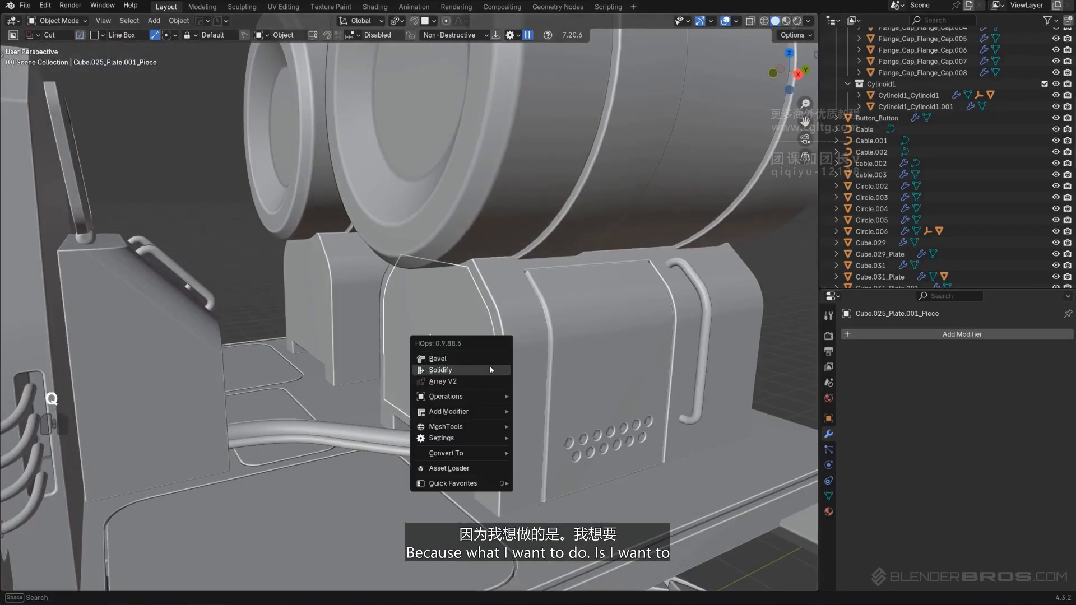
{"action": "left_click", "coordinate": [483, 371]}
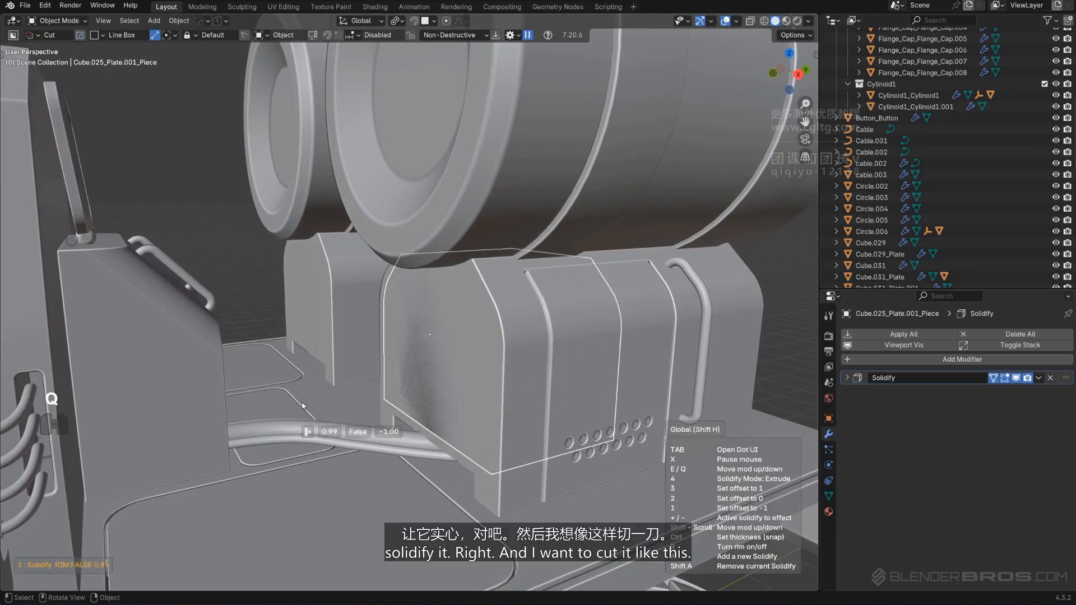
{"action": "left_click", "coordinate": [286, 405]}
Move the solidified piece about 0.63 m along negative Y and cut it out of the tank base with a HOps Difference Boolean.
{"action": "key", "text": "g"}
{"action": "key", "text": "y"}
{"action": "left_click", "coordinate": [411, 402]}
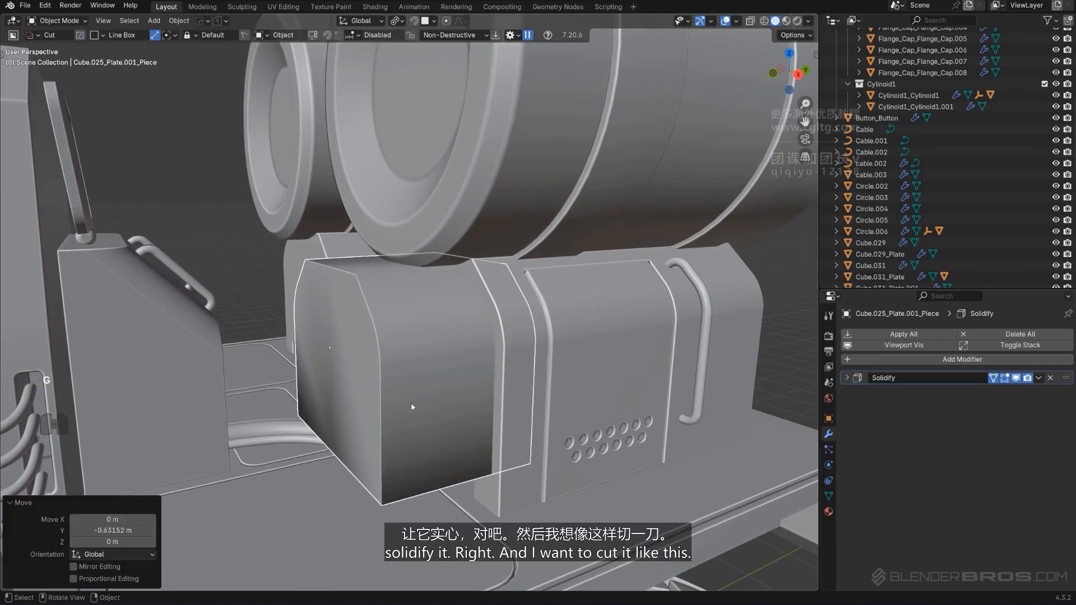
{"action": "key", "text": "q"}
{"action": "left_click", "coordinate": [517, 367]}
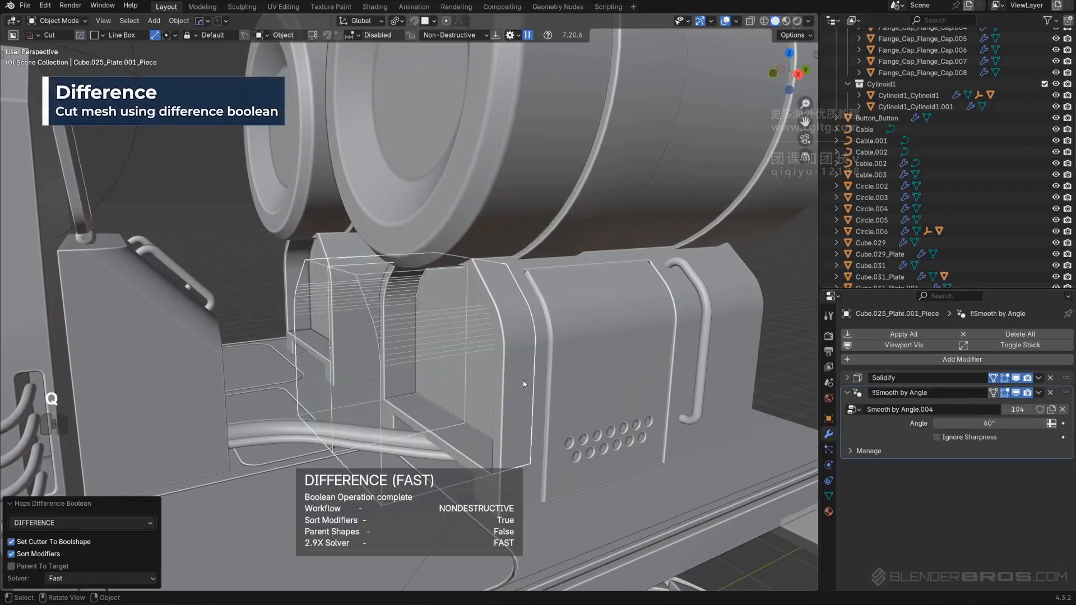
Move the cutter slightly along negative Y to make the recess in the tank base's end shallower.
{"action": "middle_click_drag", "start_coordinate": [521, 384], "coordinate": [574, 349]}
{"action": "key", "text": "g"}
{"action": "key", "text": "y"}
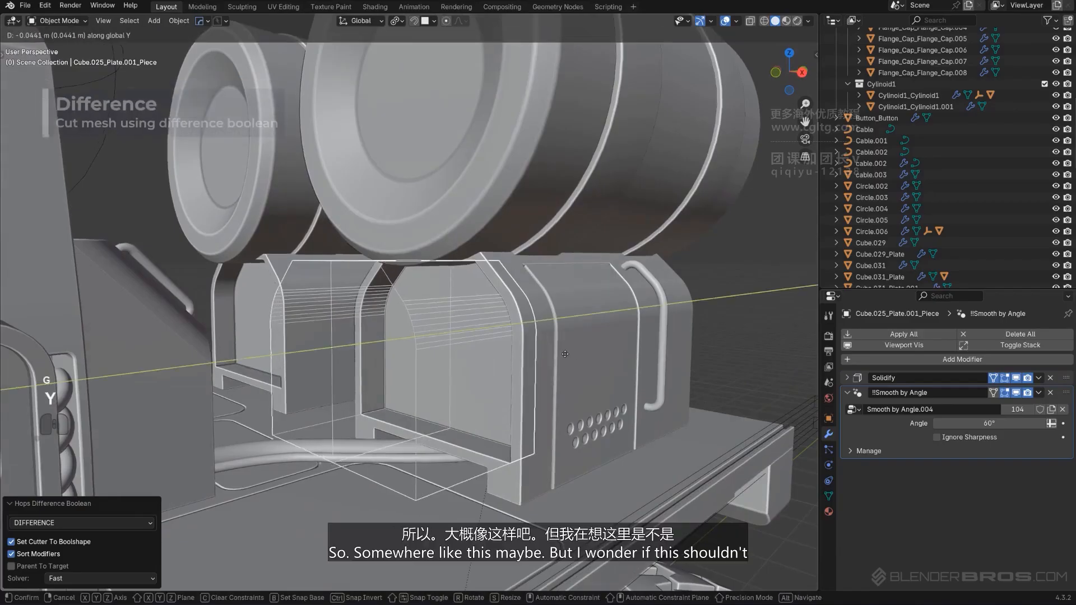
{"action": "left_click", "coordinate": [526, 364]}
Open the cutter's mesh for editing.
{"action": "middle_click_drag", "start_coordinate": [511, 398], "coordinate": [453, 404]}
{"action": "key", "text": "Tab"}
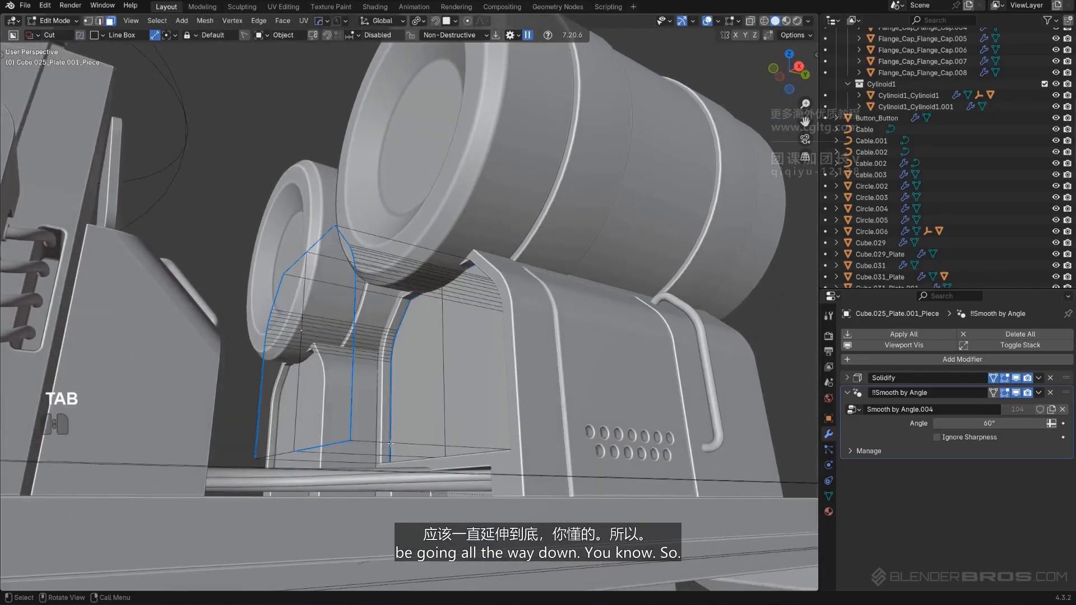
Move the bottom edges of the housing's end panel piece down along the Z axis to reach the truck bed.
{"action": "key", "text": "2"}
{"action": "left_click", "coordinate": [335, 442]}
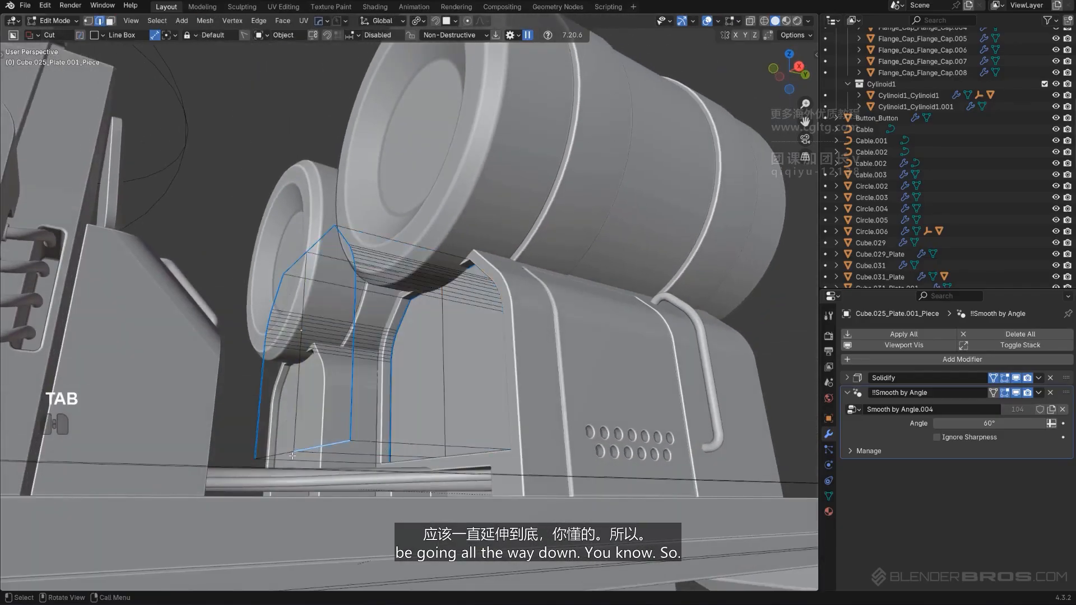
{"action": "left_click", "coordinate": [430, 457], "text": "shift"}
{"action": "middle_click_drag", "start_coordinate": [430, 421], "coordinate": [434, 437]}
{"action": "key", "text": "g"}
{"action": "key", "text": "z"}
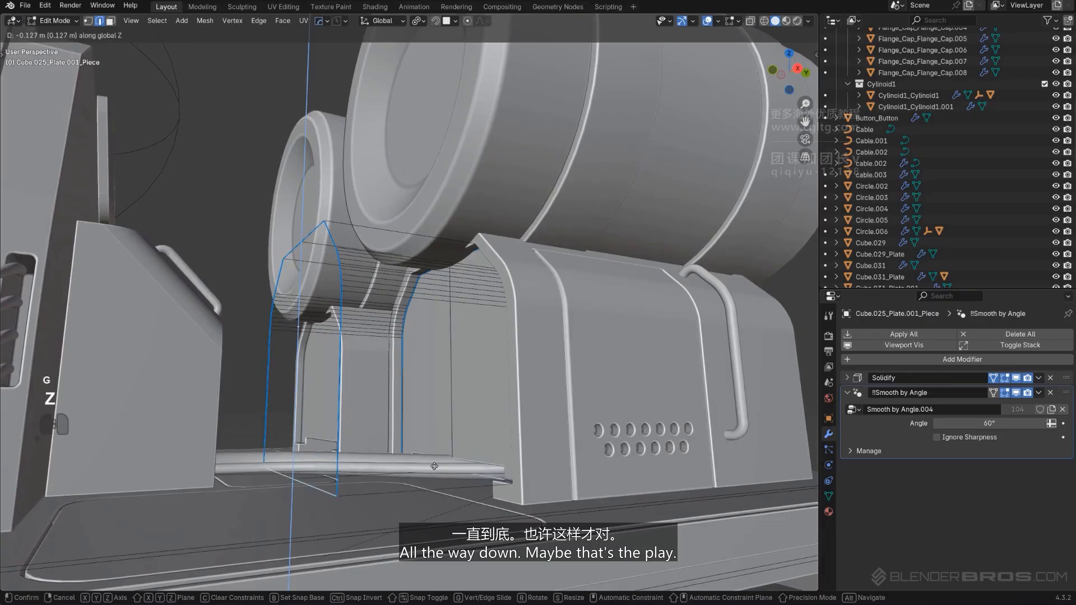
{"action": "left_click", "coordinate": [434, 490]}
{"action": "mouse_move", "coordinate": [434, 491]}
{"action": "middle_mouse_down"}
{"action": "mouse_move", "coordinate": [477, 495]}
{"action": "mouse_move", "coordinate": [455, 490]}
{"action": "middle_mouse_up"}
{"action": "key", "text": "Tab"}
{"action": "key", "text": "shift+2"}
Select the rear housing plate and switch the cutter shape from Line Box to Box.
{"action": "scroll", "coordinate": [442, 326], "scroll_direction": "down", "scroll_amount": 5}
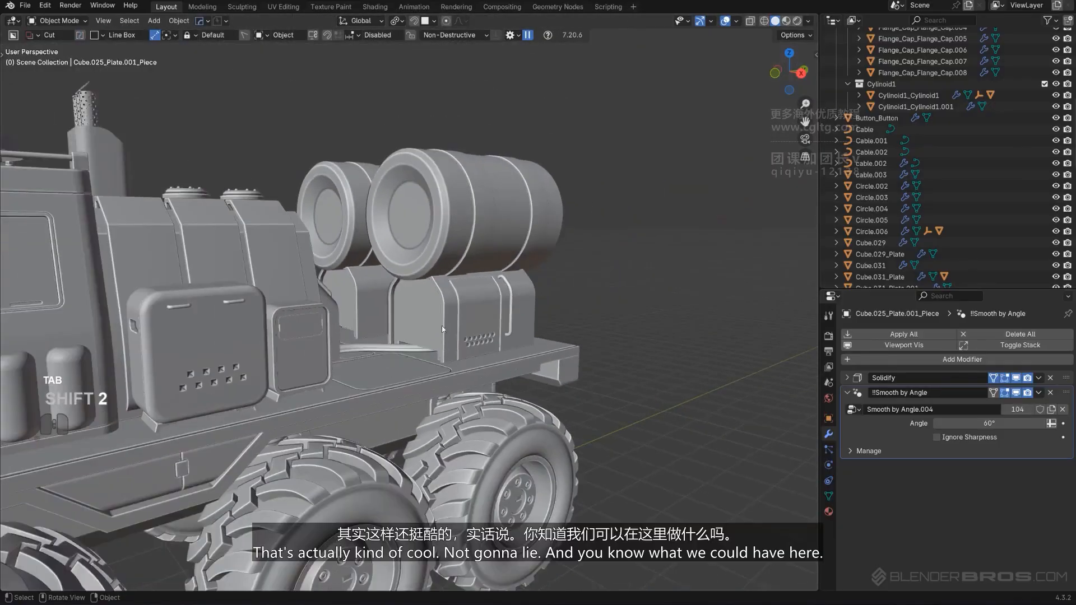
{"action": "middle_click_drag", "start_coordinate": [441, 325], "coordinate": [415, 316]}
{"action": "scroll", "coordinate": [428, 322], "scroll_direction": "up", "scroll_amount": 10}
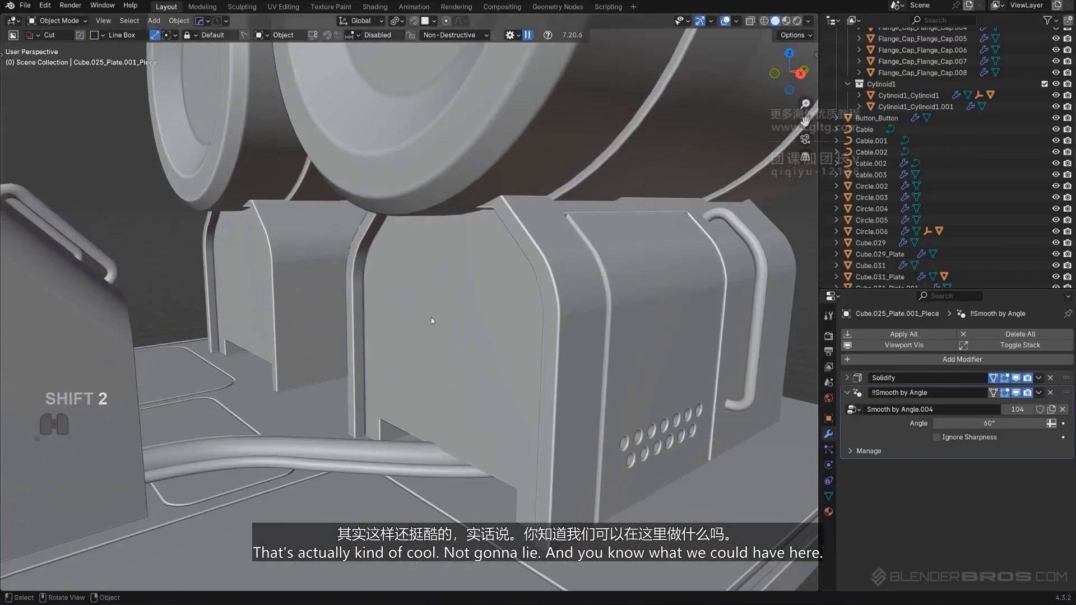
{"action": "scroll", "coordinate": [453, 304], "scroll_direction": "up", "scroll_amount": 1}
{"action": "scroll", "coordinate": [462, 306], "scroll_direction": "down", "scroll_amount": 1}
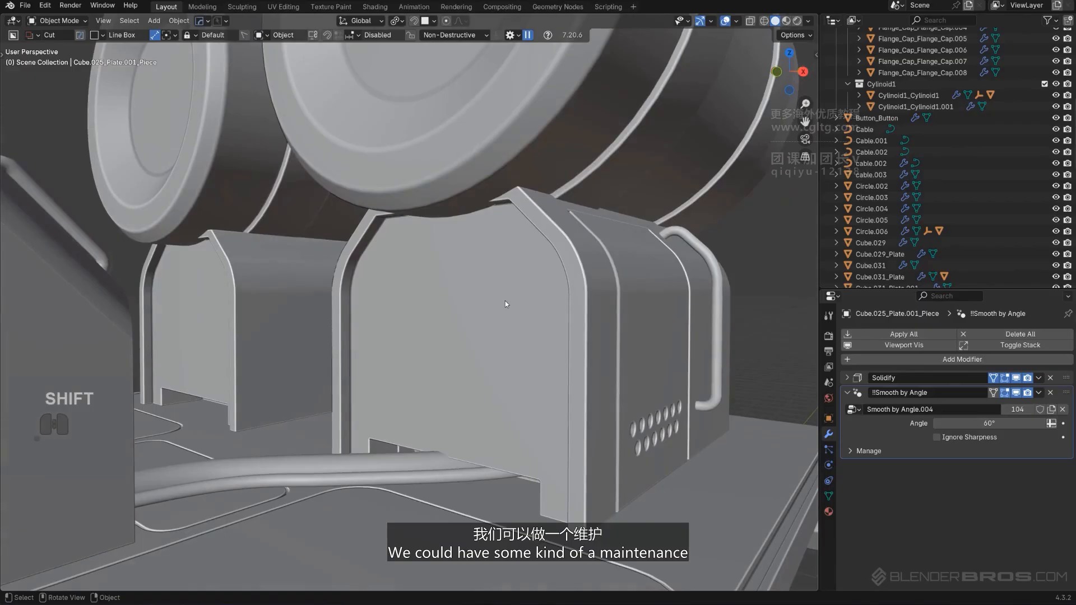
{"action": "left_click", "coordinate": [502, 285]}
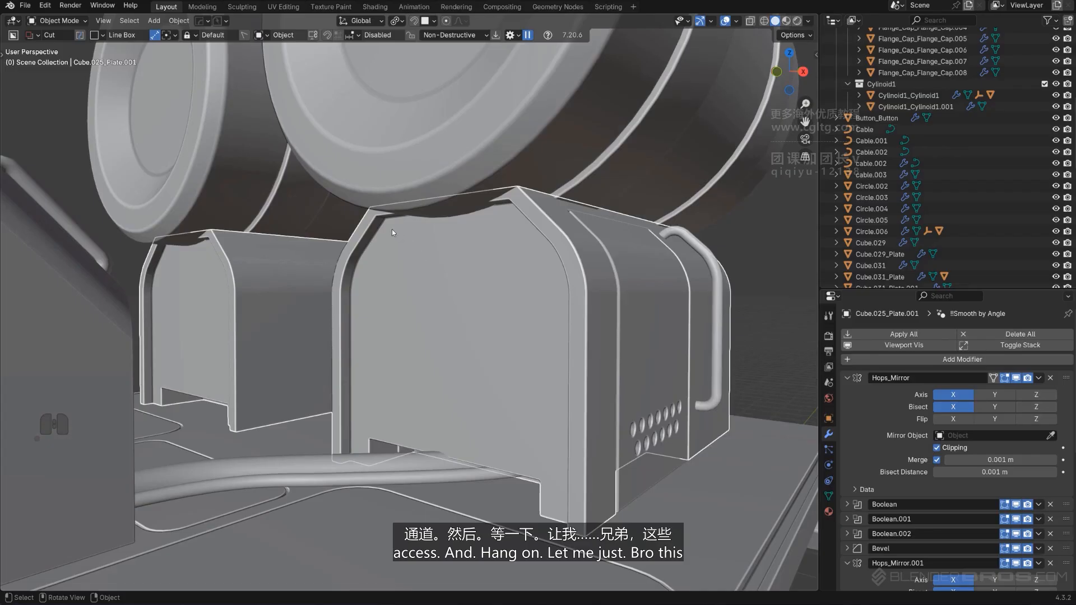
{"action": "left_click_drag", "start_coordinate": [399, 233], "coordinate": [433, 389]}
{"action": "right_click", "coordinate": [463, 357]}
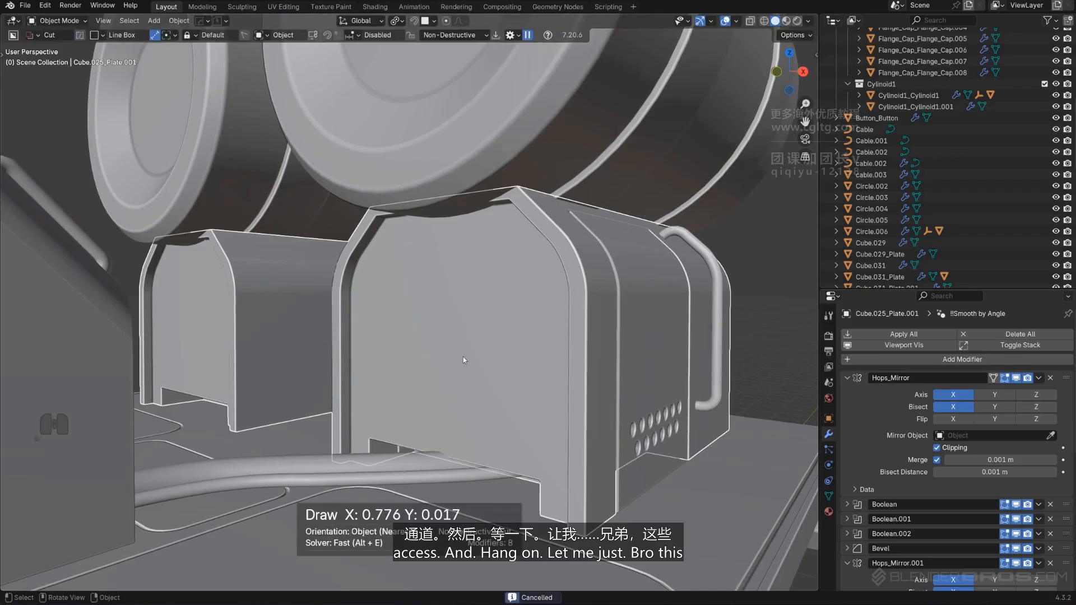
{"action": "key", "text": "d"}
{"action": "left_click", "coordinate": [157, 39]}
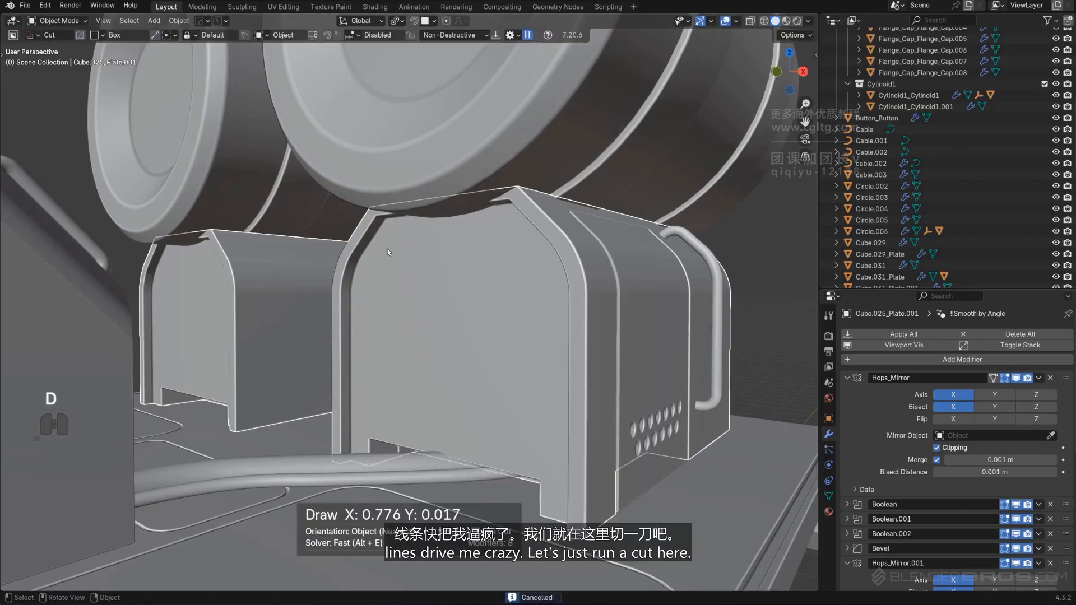
Slice a tall door-shaped panel with chamfered corners, bevel width about 0.099, out of the housing's end face.
{"action": "left_click_drag", "start_coordinate": [402, 233], "coordinate": [506, 500]}
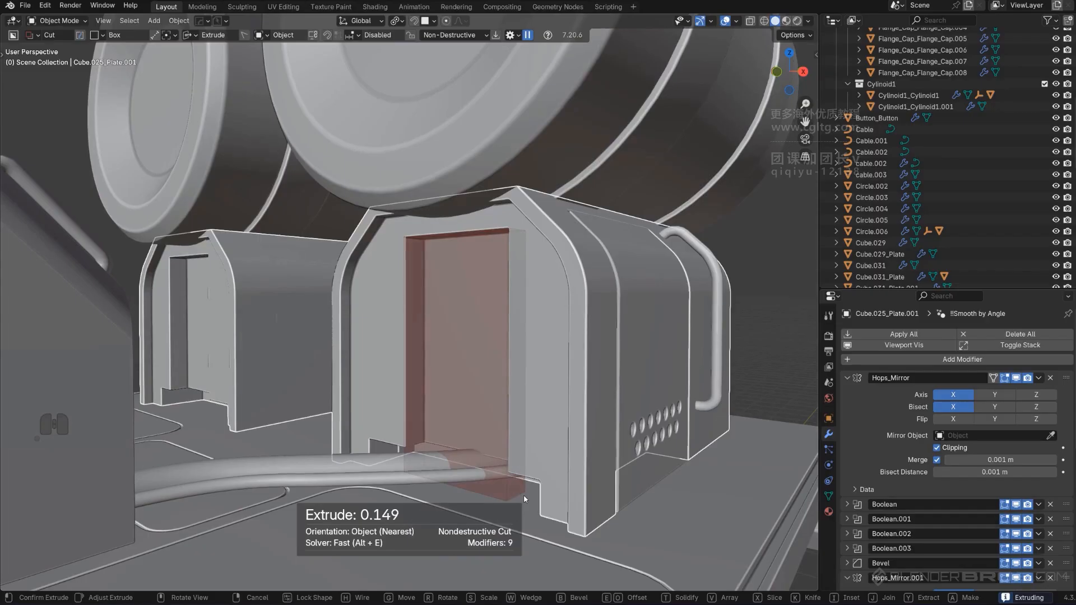
{"action": "key", "text": "b"}
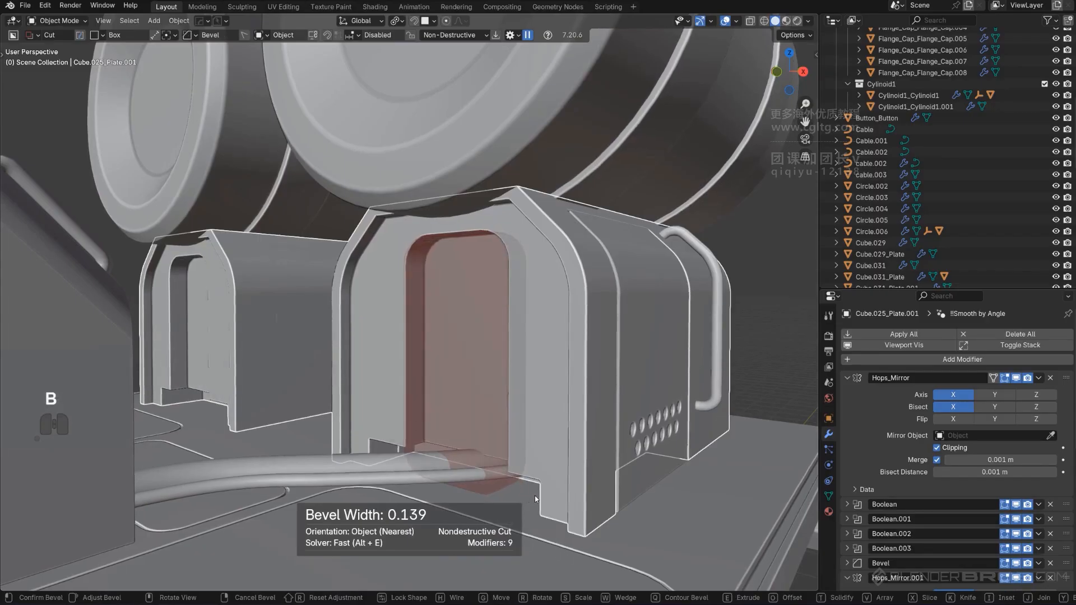
{"action": "scroll", "coordinate": [533, 495], "scroll_direction": "down", "scroll_amount": 3}
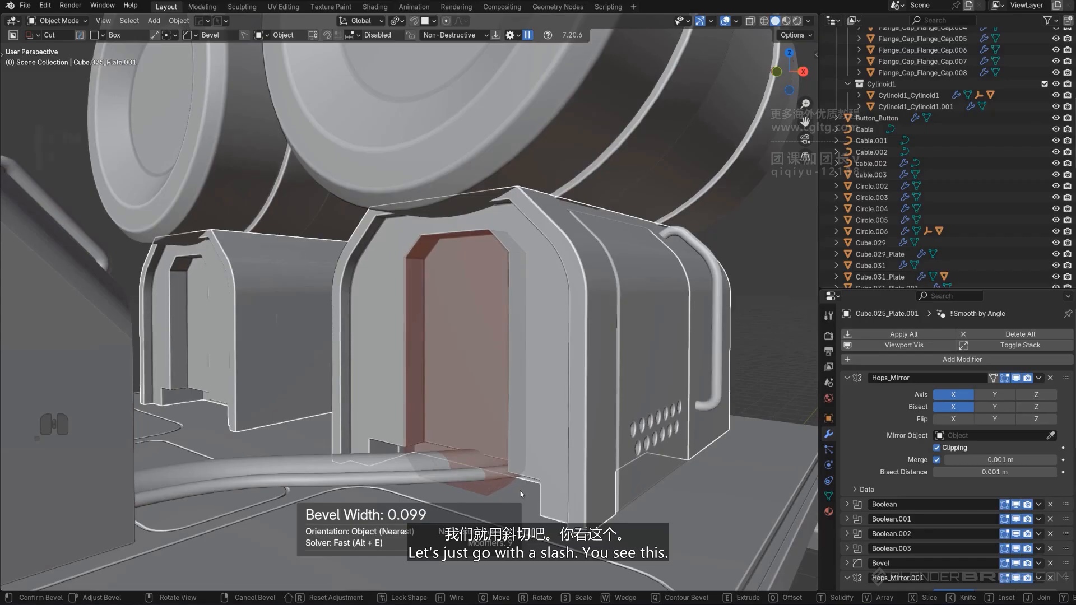
{"action": "key", "text": "x"}
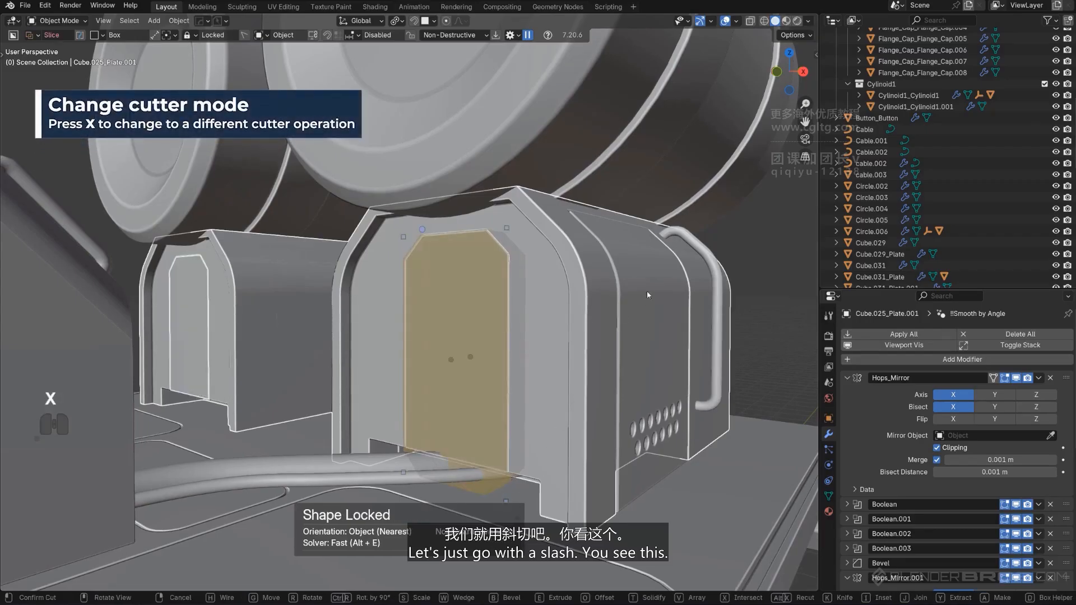
{"action": "left_click", "coordinate": [647, 295]}
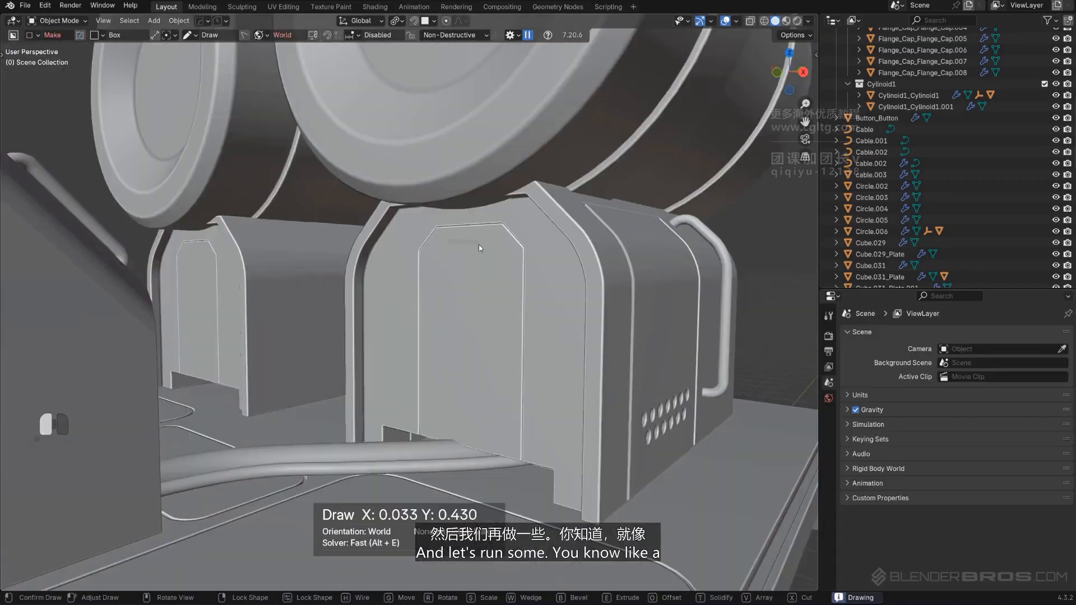
Cut a vertical array of nine thin horizontal vent slots into the upper part of the sliced door panel.
{"action": "mouse_move", "coordinate": [479, 244]}
{"action": "left_mouse_down"}
{"action": "mouse_move", "coordinate": [439, 240]}
{"action": "mouse_move", "coordinate": [476, 240]}
{"action": "mouse_move", "coordinate": [486, 254]}
{"action": "mouse_move", "coordinate": [438, 241]}
{"action": "mouse_move", "coordinate": [492, 244]}
{"action": "mouse_move", "coordinate": [486, 281]}
{"action": "left_mouse_up"}
{"action": "right_click", "coordinate": [476, 243]}
{"action": "left_click", "coordinate": [476, 243]}
{"action": "right_click", "coordinate": [476, 242]}
{"action": "key", "text": "KP_5"}
{"action": "key", "text": "KP_5"}
{"action": "right_click", "coordinate": [477, 250]}
{"action": "right_click", "coordinate": [444, 241]}
{"action": "key", "text": "v"}
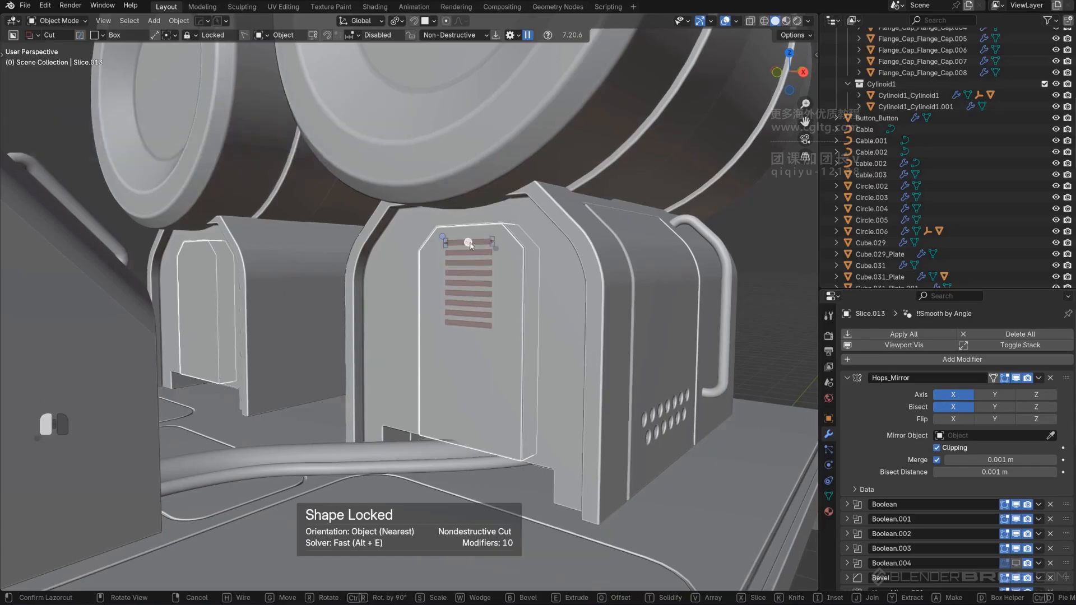
{"action": "left_click_drag", "start_coordinate": [470, 246], "coordinate": [500, 246]}
{"action": "left_click", "coordinate": [605, 277]}
{"action": "scroll", "coordinate": [607, 277], "scroll_direction": "down", "scroll_amount": 2}
{"action": "left_click", "coordinate": [738, 228]}
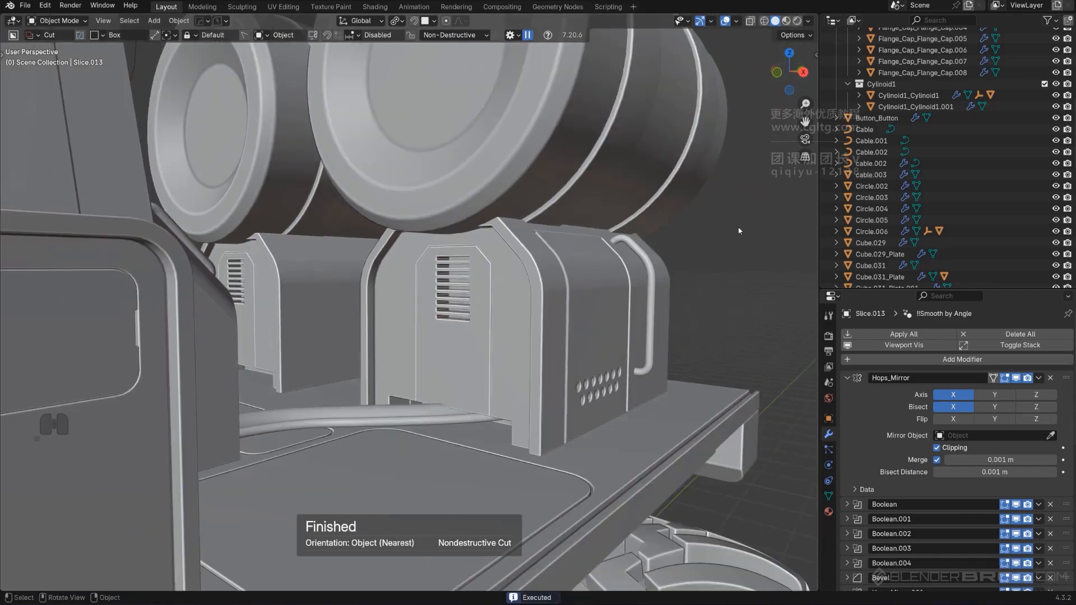
Reveal and select the vent slots' boolean cutter by scrolling through the door panel's booleans.
{"action": "scroll", "coordinate": [558, 268], "scroll_direction": "down", "scroll_amount": 6}
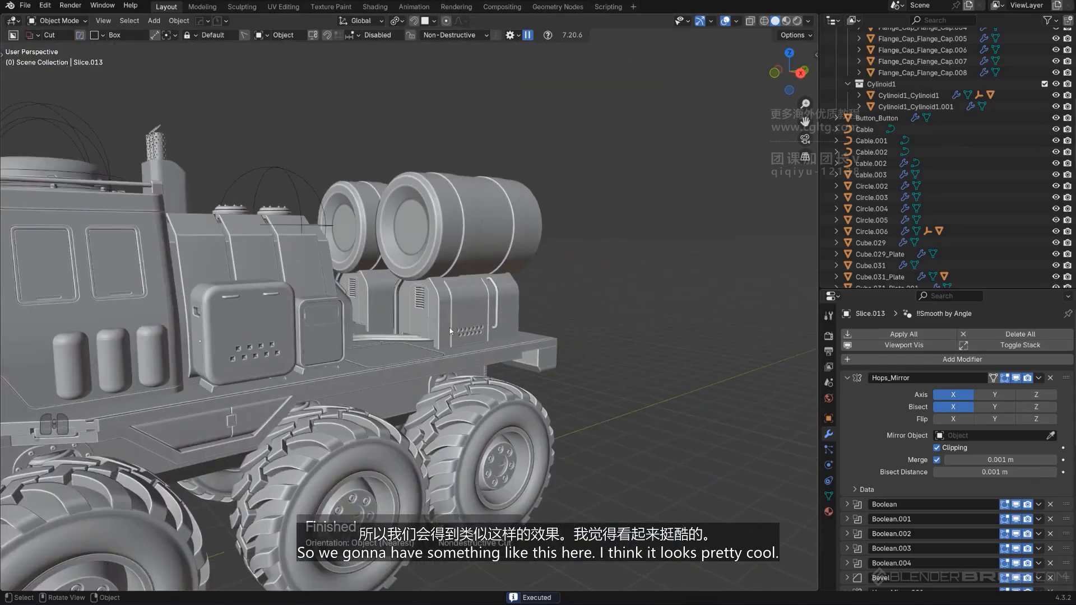
{"action": "mouse_move", "coordinate": [450, 329]}
{"action": "middle_mouse_down"}
{"action": "mouse_move", "coordinate": [510, 317]}
{"action": "mouse_move", "coordinate": [439, 321]}
{"action": "middle_mouse_up"}
{"action": "scroll", "coordinate": [438, 321], "scroll_direction": "up", "scroll_amount": 3}
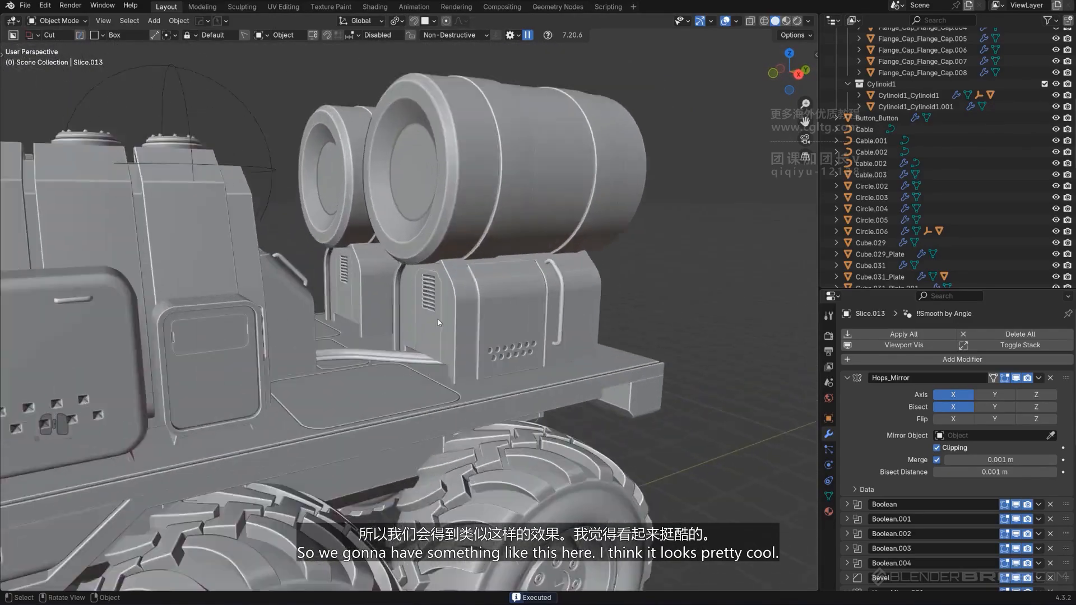
{"action": "scroll", "coordinate": [448, 314], "scroll_direction": "up", "scroll_amount": 8}
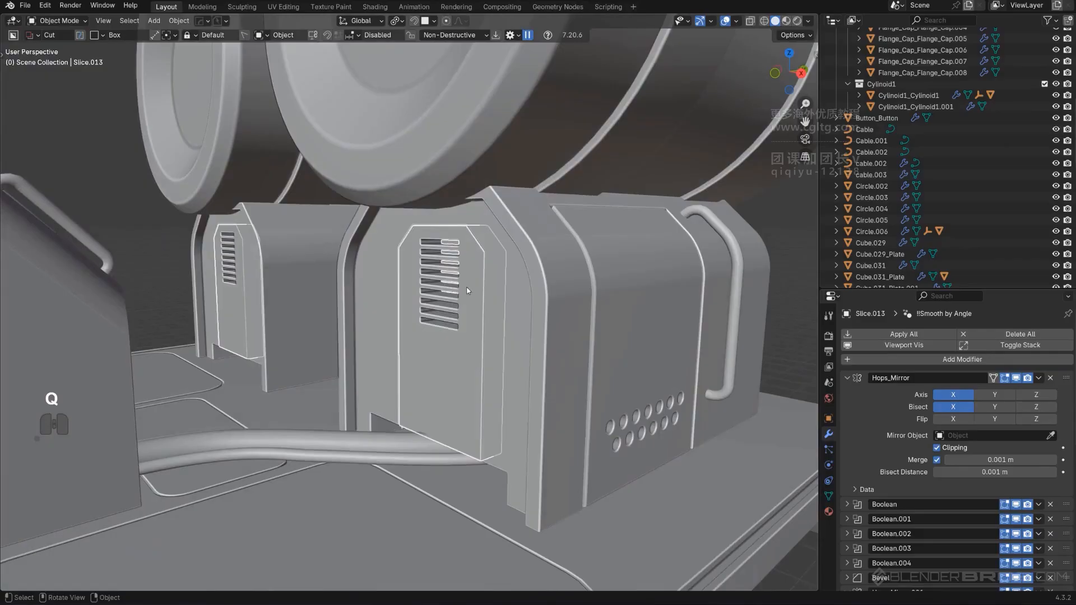
{"action": "key", "text": "q"}
{"action": "left_click", "coordinate": [459, 304]}
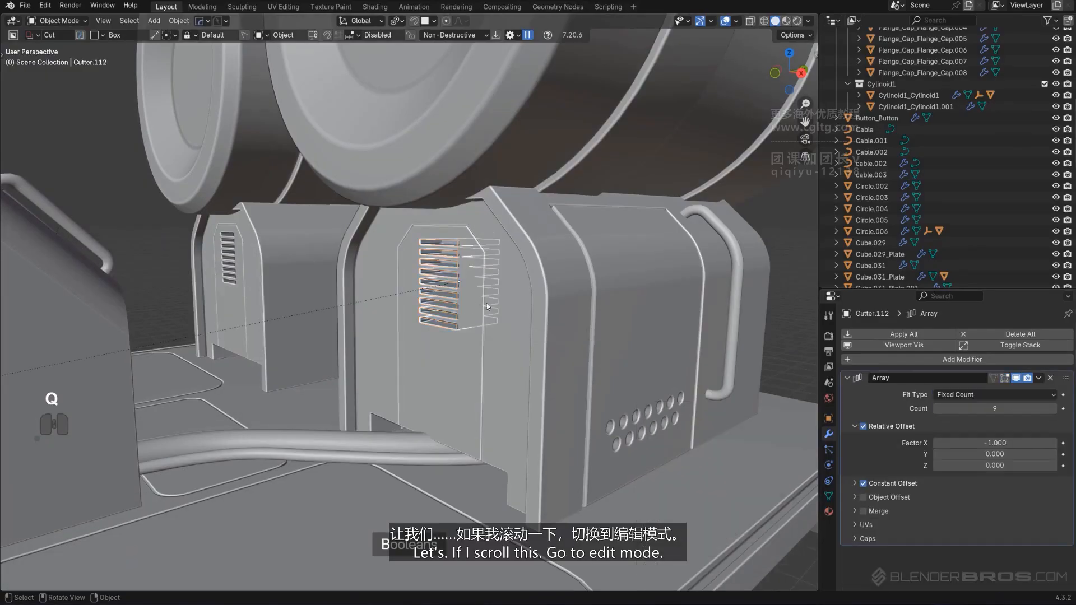
Rotate the slot cutter's mesh 19.5° about X and shift it along Y so the vents slant downward.
{"action": "key", "text": "Tab"}
{"action": "middle_click_drag", "start_coordinate": [486, 303], "coordinate": [538, 308]}
{"action": "key", "text": "r"}
{"action": "key", "text": "x"}
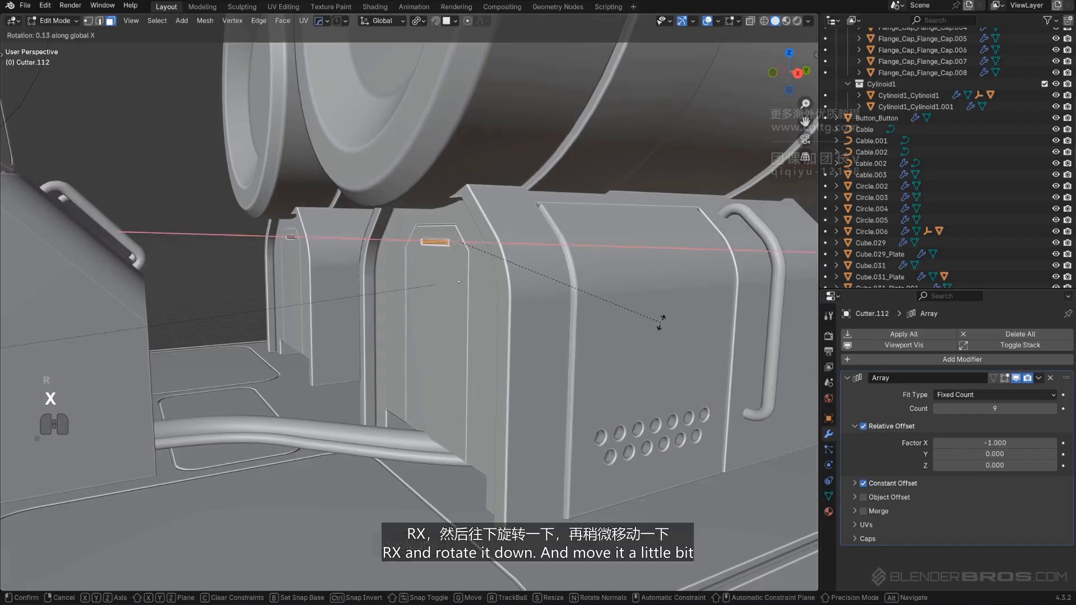
{"action": "left_click", "coordinate": [666, 254]}
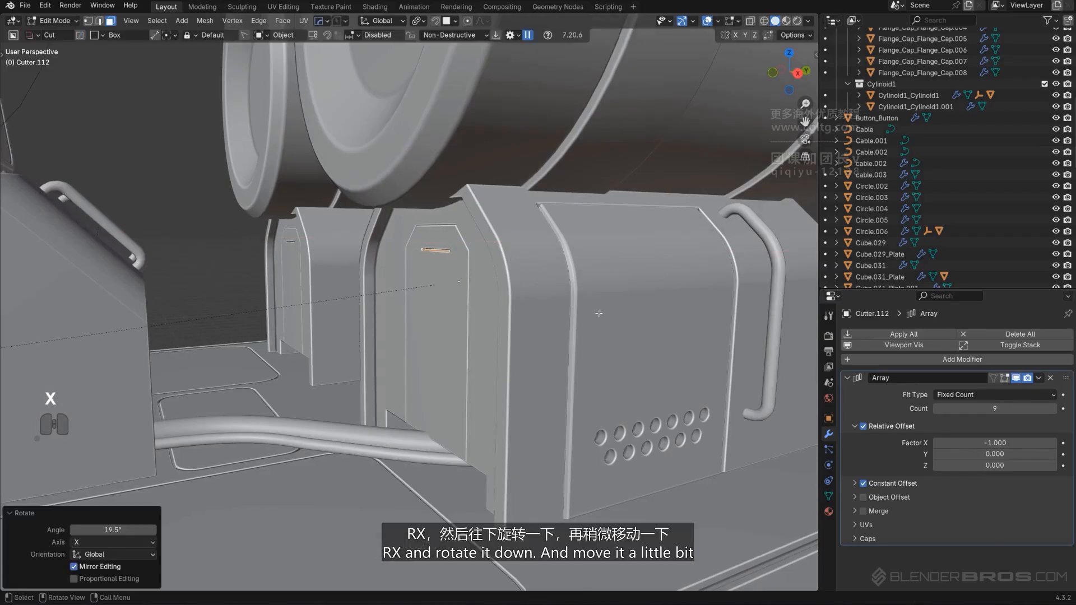
{"action": "key", "text": "g"}
{"action": "key", "text": "y"}
{"action": "left_click", "coordinate": [586, 319]}
{"action": "key", "text": "Tab"}
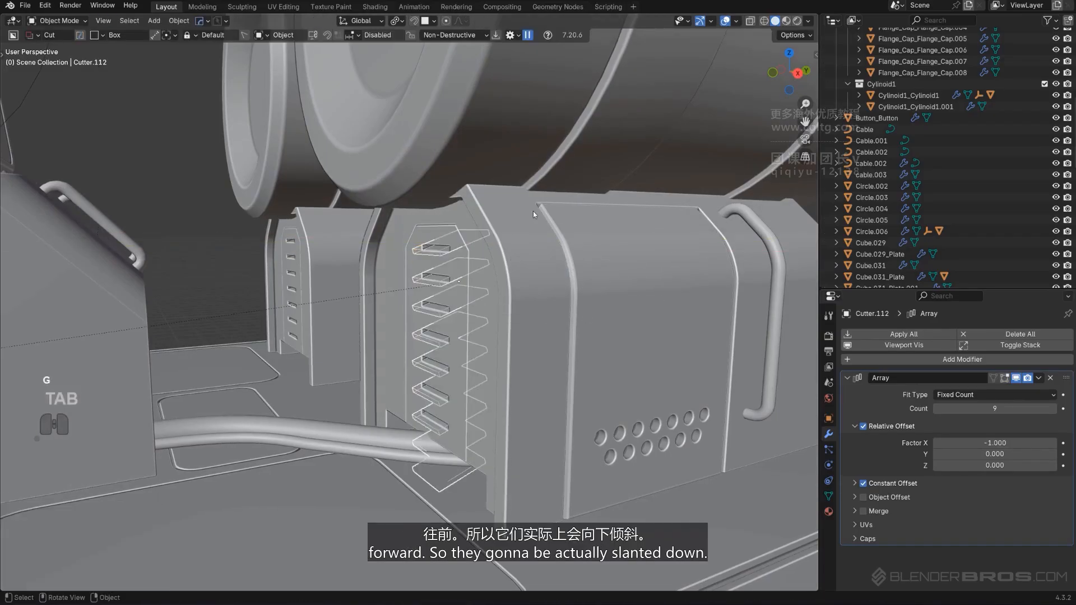
Tighten the spacing of the slanted slot cutter's array.
{"action": "scroll", "coordinate": [468, 287], "scroll_direction": "up", "scroll_amount": 2}
{"action": "key", "text": "q"}
{"action": "left_click", "coordinate": [509, 324]}
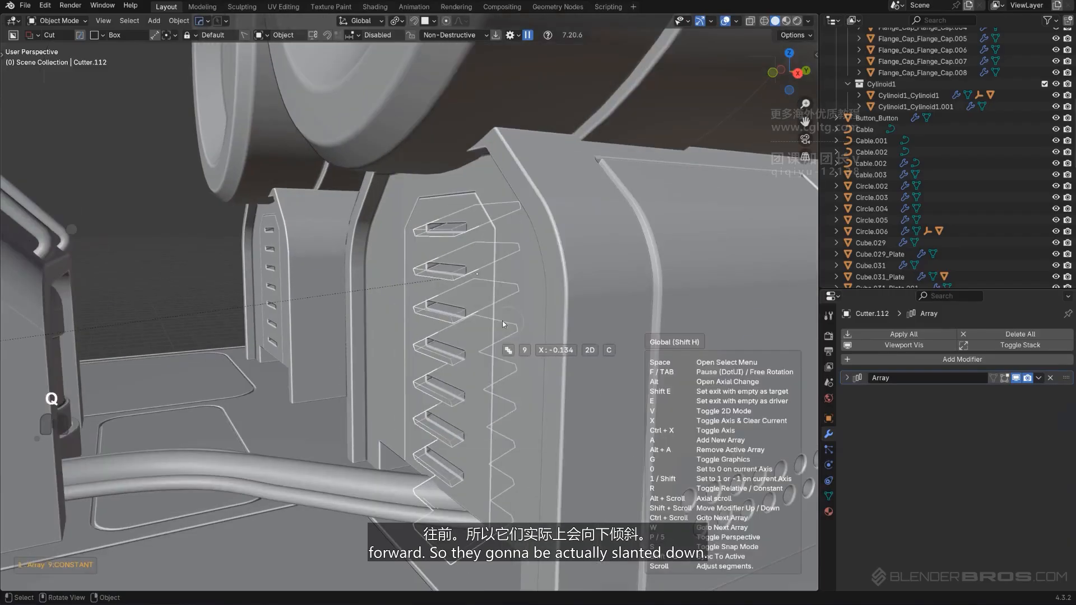
{"action": "left_click", "coordinate": [399, 335]}
Isolate the door panel together with its vent cutter in local view.
{"action": "scroll", "coordinate": [415, 338], "scroll_direction": "down", "scroll_amount": 2}
{"action": "mouse_move", "coordinate": [443, 340]}
{"action": "middle_mouse_down"}
{"action": "mouse_move", "coordinate": [425, 337]}
{"action": "mouse_move", "coordinate": [460, 345]}
{"action": "middle_mouse_up"}
{"action": "left_click", "coordinate": [457, 351], "text": "shift"}
{"action": "key", "text": "slash"}
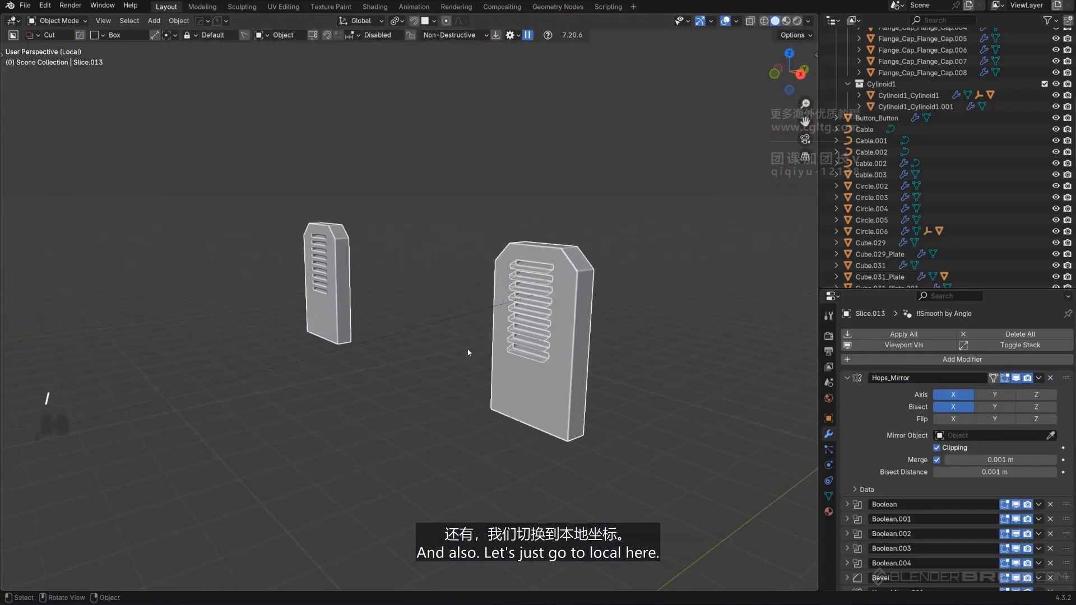
In front orthographic view, nudge the vent cutter about -0.007 m in X and Z to center the slots.
{"action": "middle_click_drag", "start_coordinate": [576, 324], "coordinate": [589, 295], "text": "alt"}
{"action": "key", "text": "KP_5"}
{"action": "key", "text": "Tab"}
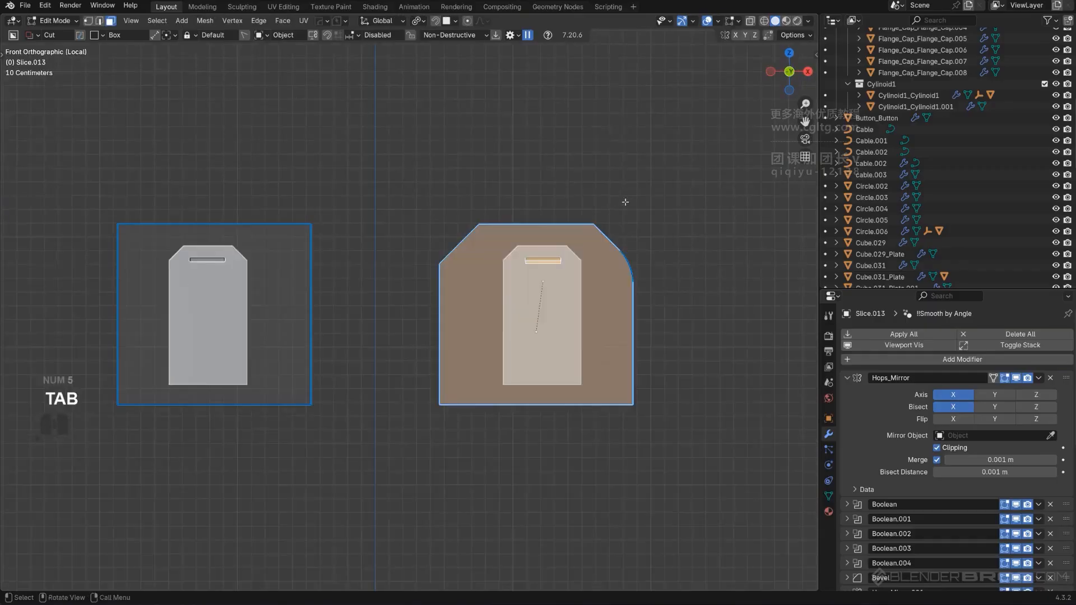
{"action": "middle_click_drag", "start_coordinate": [624, 202], "coordinate": [530, 255], "text": "shift"}
{"action": "scroll", "coordinate": [529, 255], "scroll_direction": "up", "scroll_amount": 1}
{"action": "key", "text": "Tab"}
{"action": "scroll", "coordinate": [562, 286], "scroll_direction": "up", "scroll_amount": 3}
{"action": "middle_click_drag", "start_coordinate": [561, 380], "coordinate": [536, 320], "text": "shift"}
{"action": "key", "text": "g"}
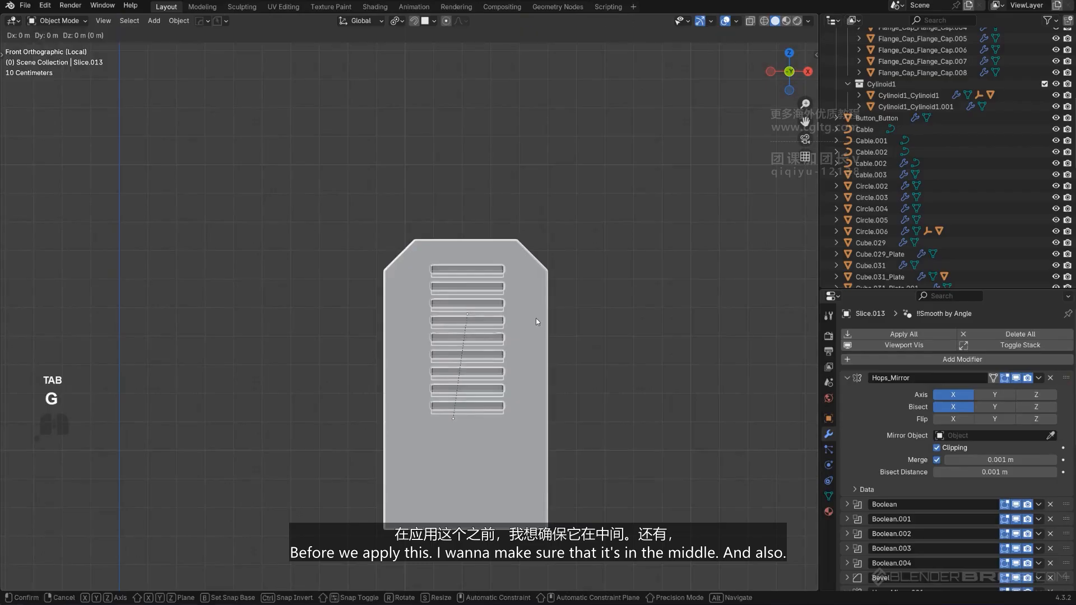
{"action": "left_click", "coordinate": [579, 315]}
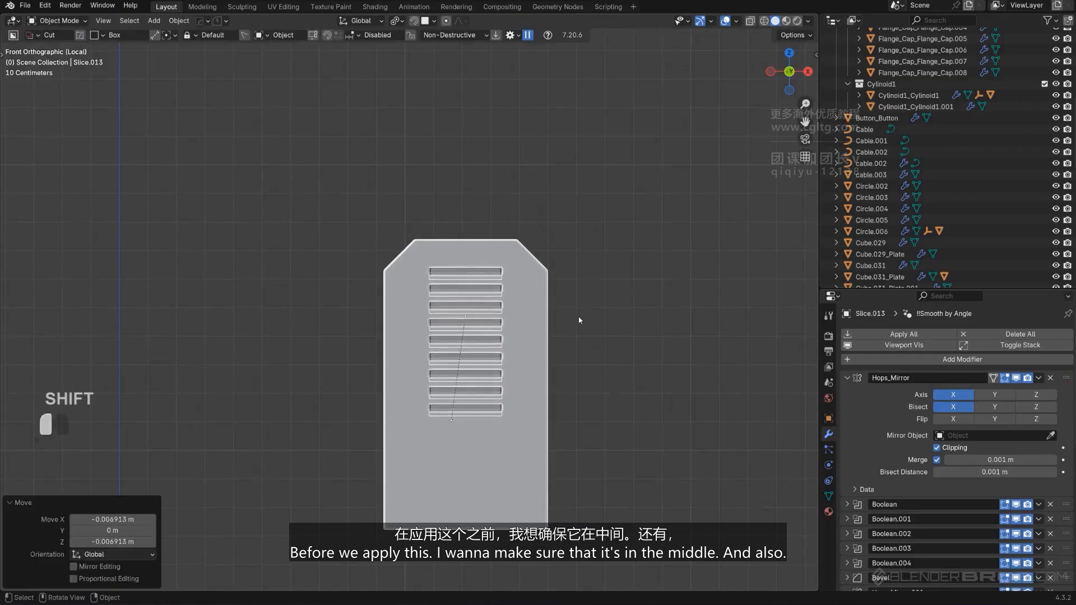
Knife a vertical cut through the middle of the door panel's mesh, from its top edge to its bottom edge.
{"action": "key", "text": "Tab"}
{"action": "key", "text": "k"}
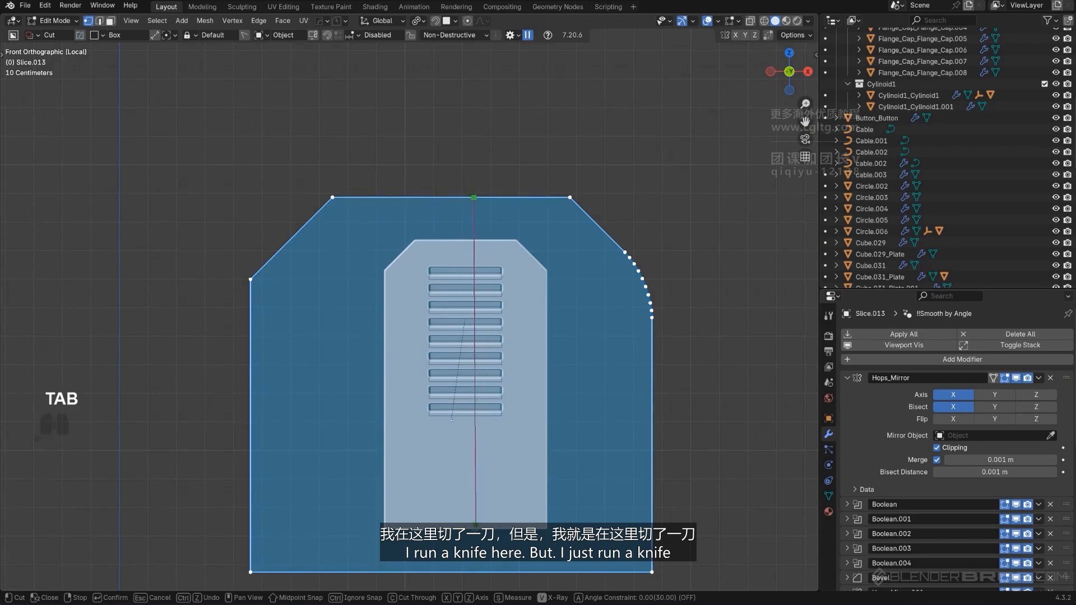
{"action": "left_click", "coordinate": [471, 572]}
{"action": "key", "text": "space"}
{"action": "key", "text": "Tab"}
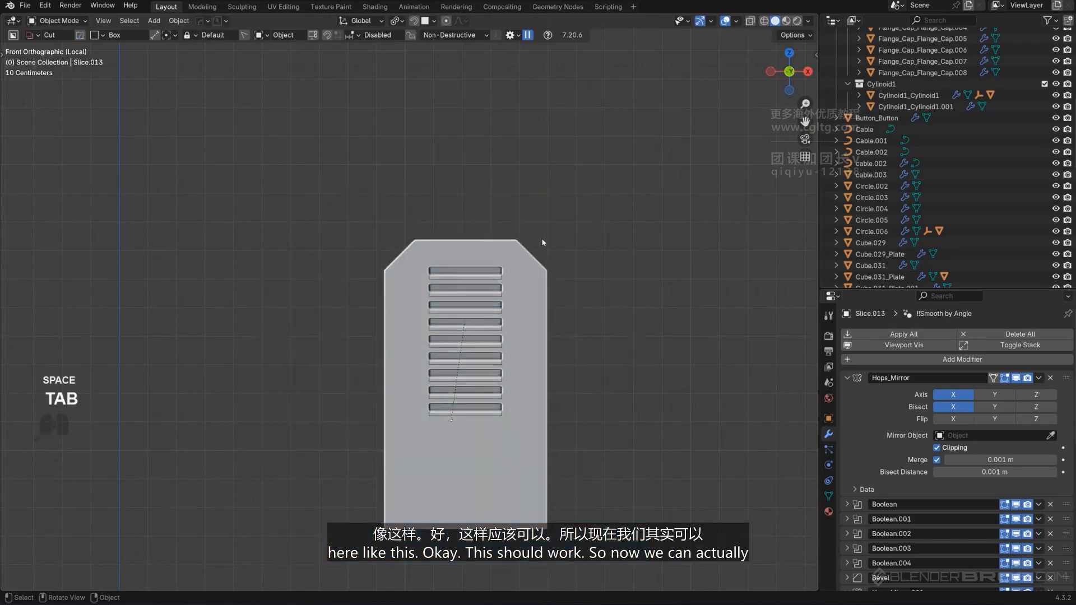
Run Smart Apply on the door panel and inspect the resulting mesh around the slots and chamfers.
{"action": "middle_click_drag", "start_coordinate": [557, 258], "coordinate": [512, 298]}
{"action": "key", "text": "q"}
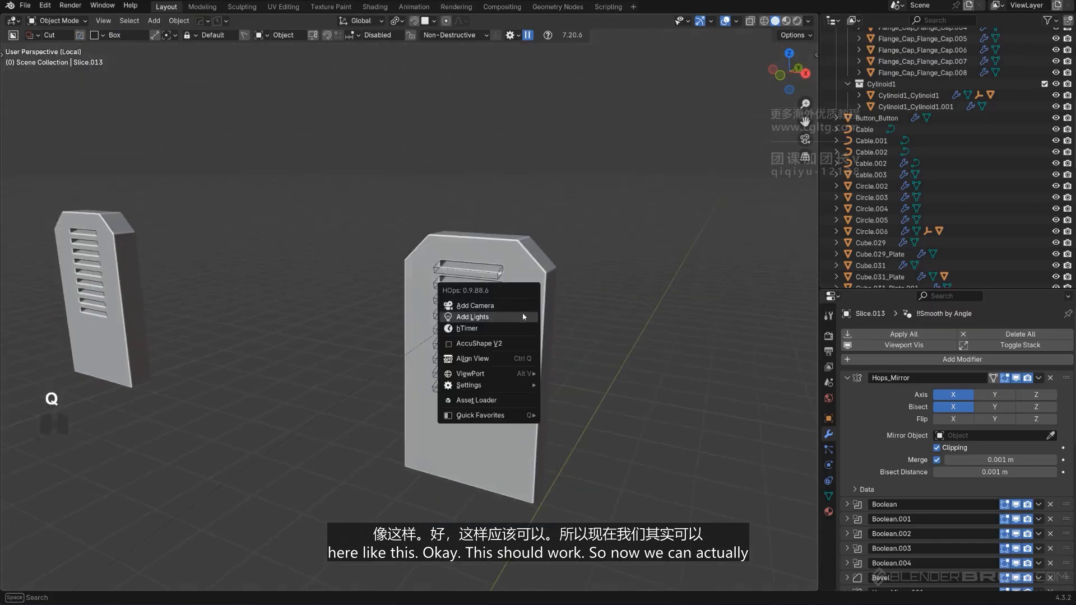
{"action": "left_click", "coordinate": [522, 311]}
{"action": "key", "text": "q"}
{"action": "mouse_move", "coordinate": [526, 327]}
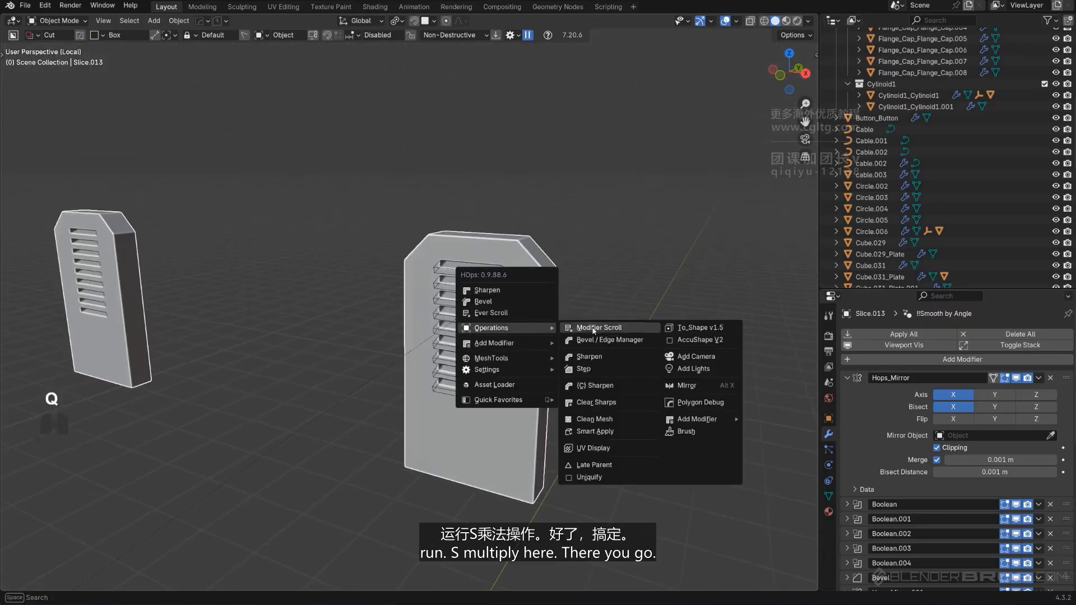
{"action": "left_click", "coordinate": [595, 431]}
{"action": "key", "text": "Tab"}
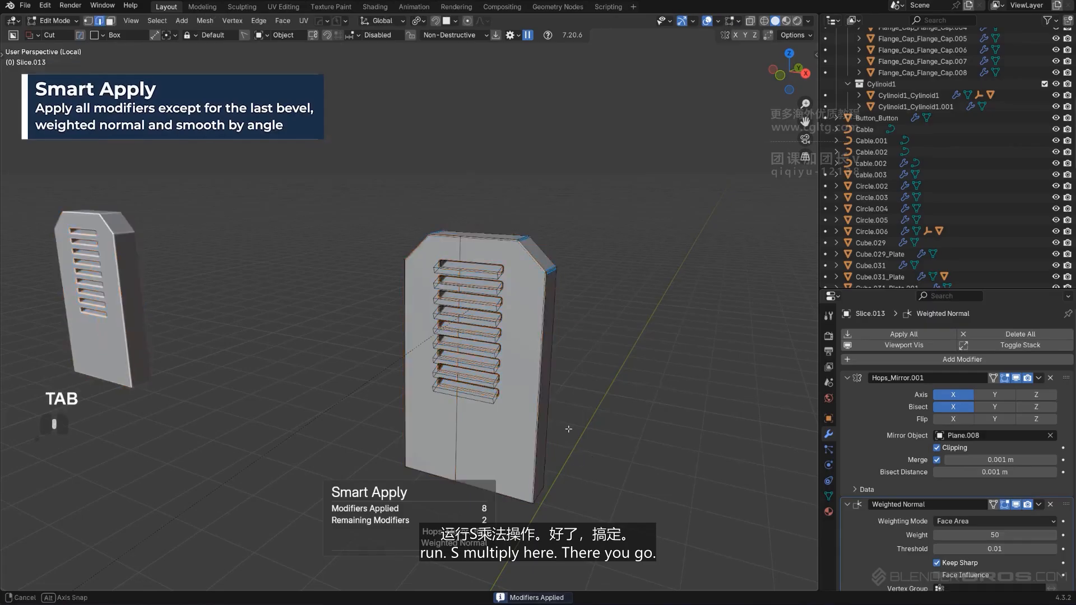
{"action": "scroll", "coordinate": [574, 403], "scroll_direction": "up", "scroll_amount": 4}
{"action": "middle_click_drag", "start_coordinate": [605, 246], "coordinate": [560, 261]}
{"action": "middle_click_drag", "start_coordinate": [560, 261], "coordinate": [481, 225], "text": "shift"}
Undo the Smart Apply on the door panel and go through its modifier stack.
{"action": "key", "text": "ctrl+z"}
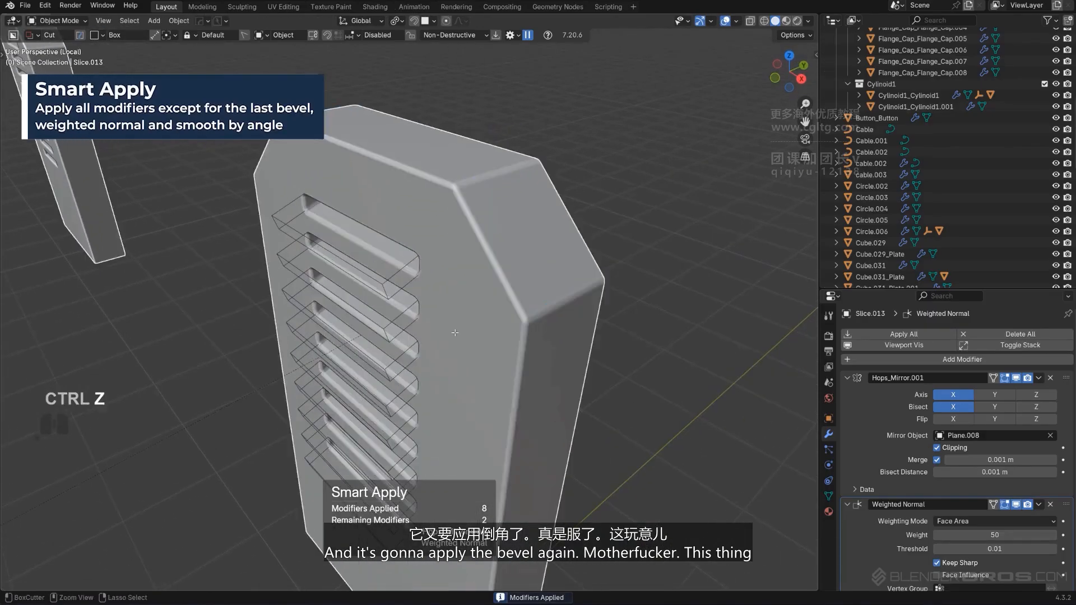
{"action": "key", "text": "ctrl+z"}
{"action": "key", "text": "Tab"}
{"action": "key", "text": "Tab"}
{"action": "scroll", "coordinate": [577, 240], "scroll_direction": "down", "scroll_amount": 2}
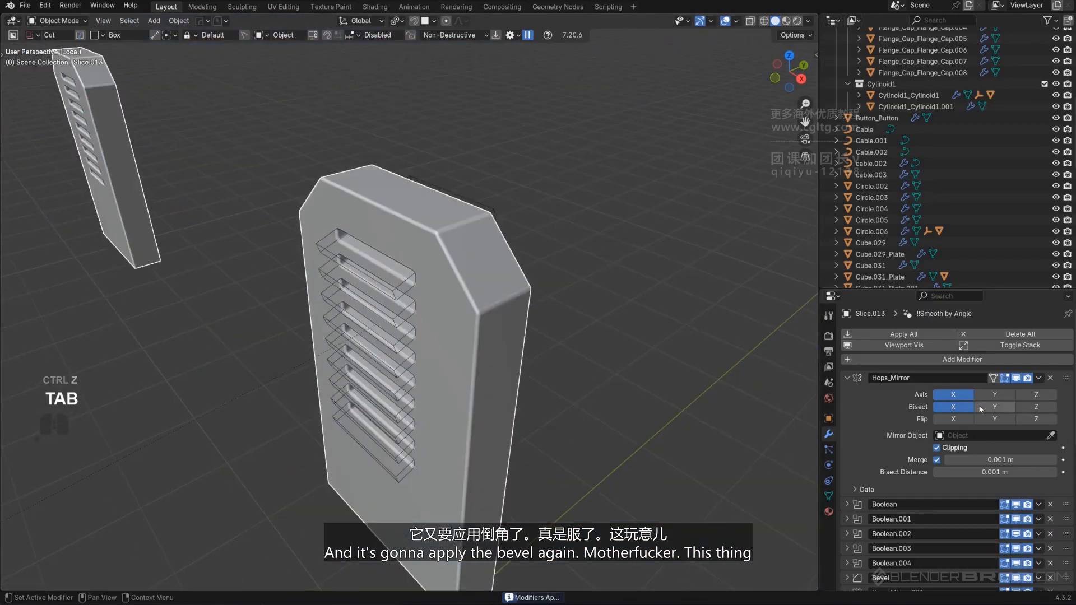
{"action": "scroll", "coordinate": [995, 522], "scroll_direction": "down", "scroll_amount": 4}
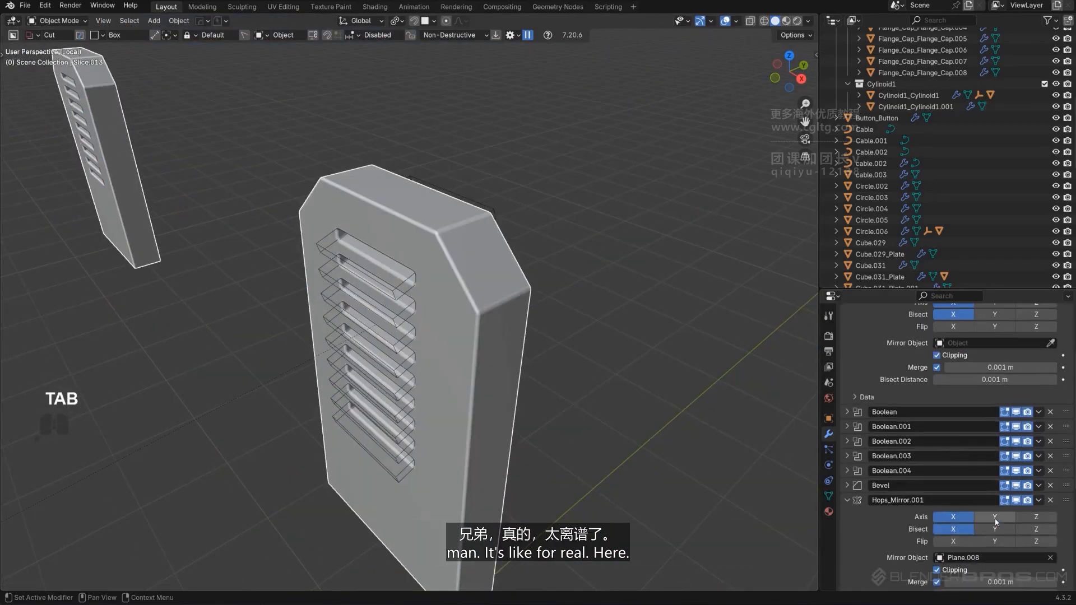
Remove the door panel's Bevel modifier and run Smart Apply to bake its boolean stack while keeping the mirror.
{"action": "left_click", "coordinate": [1038, 486]}
{"action": "key", "text": "q"}
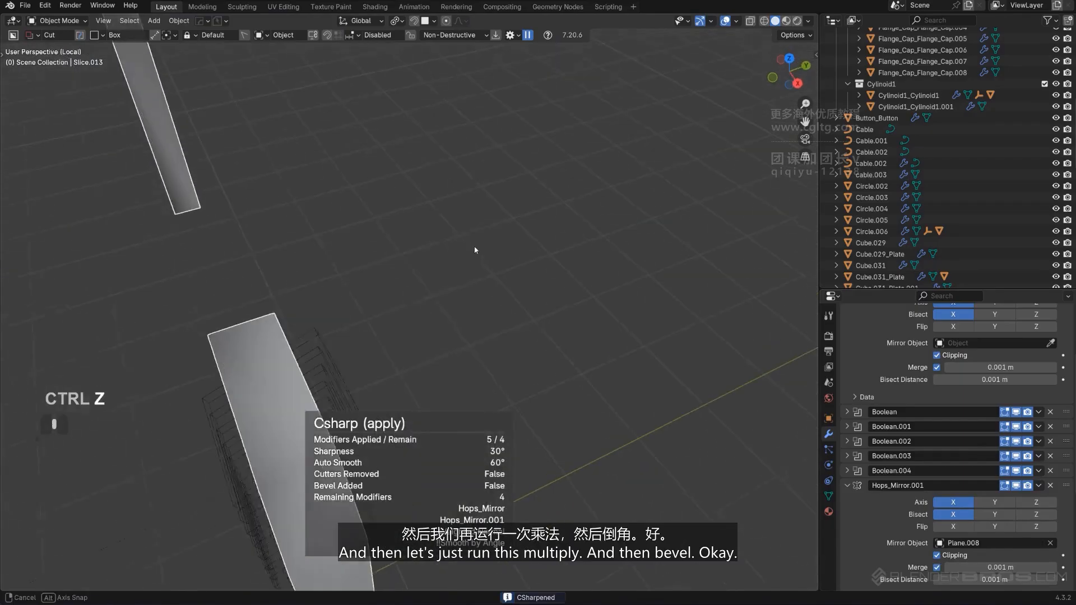
{"action": "key", "text": "q"}
{"action": "mouse_move", "coordinate": [457, 281]}
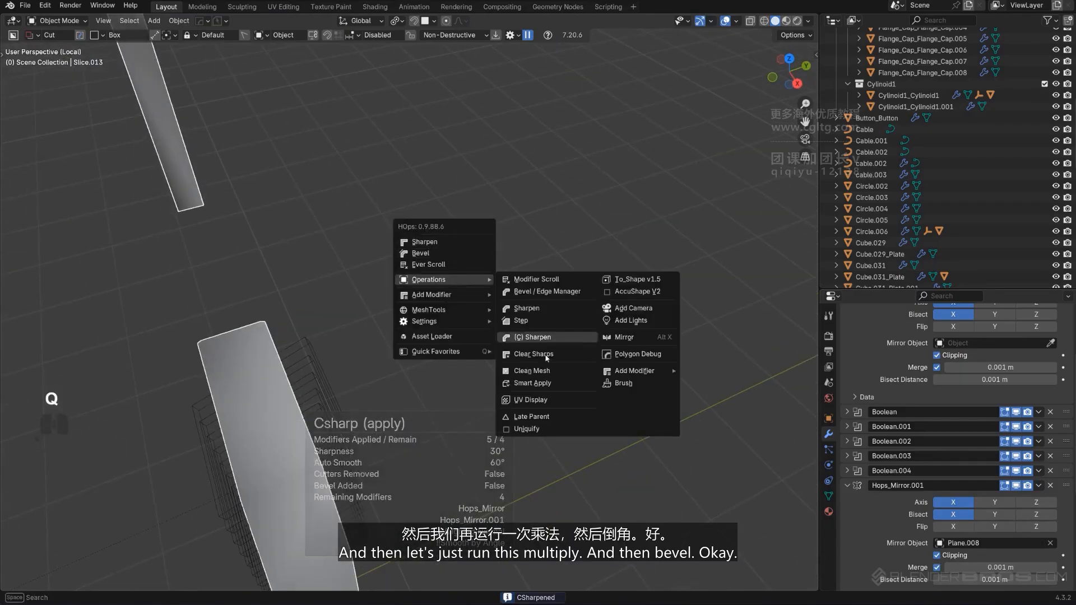
{"action": "left_click", "coordinate": [547, 383]}
{"action": "middle_click_drag", "start_coordinate": [420, 392], "coordinate": [518, 247]}
Add a new 3-segment, 0.005 bevel at 30° to the door panel and leave local view.
{"action": "key", "text": "q"}
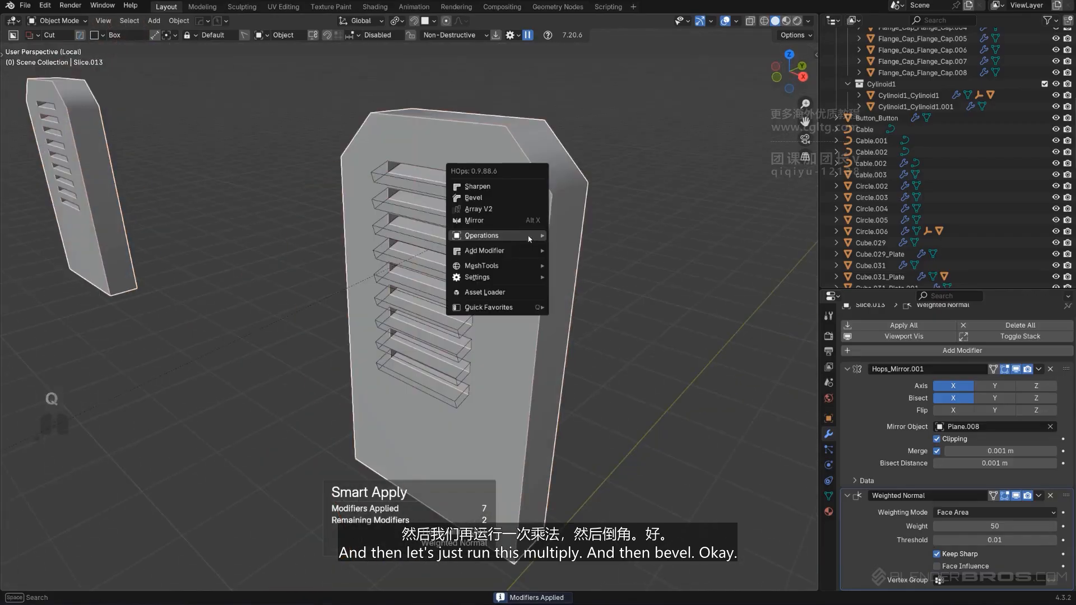
{"action": "left_click", "coordinate": [513, 198]}
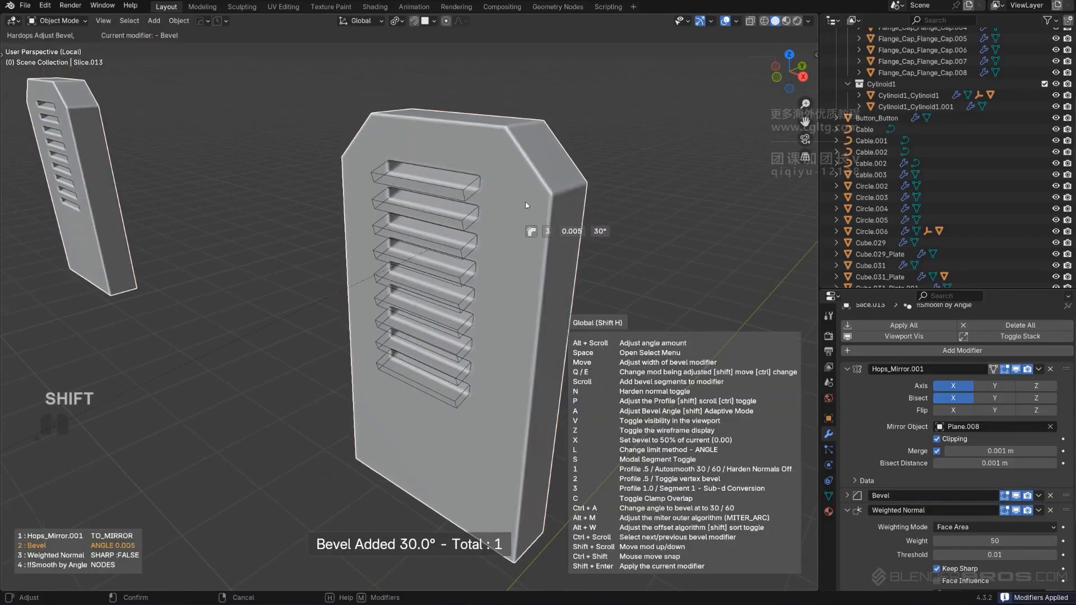
{"action": "key", "text": "shift+2"}
{"action": "key", "text": "slash"}
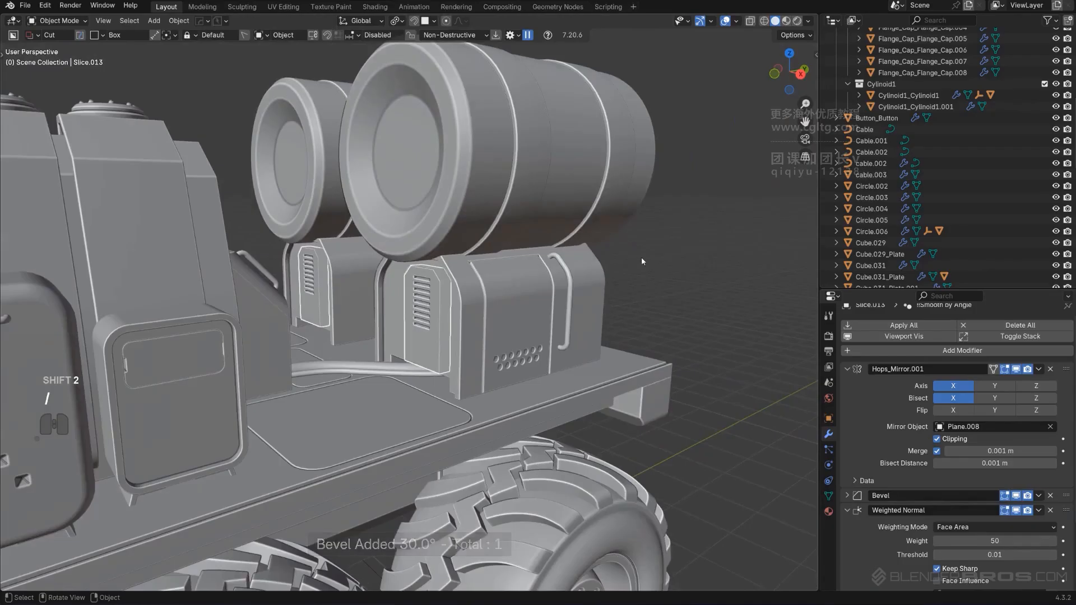
{"action": "scroll", "coordinate": [455, 307], "scroll_direction": "up", "scroll_amount": 8}
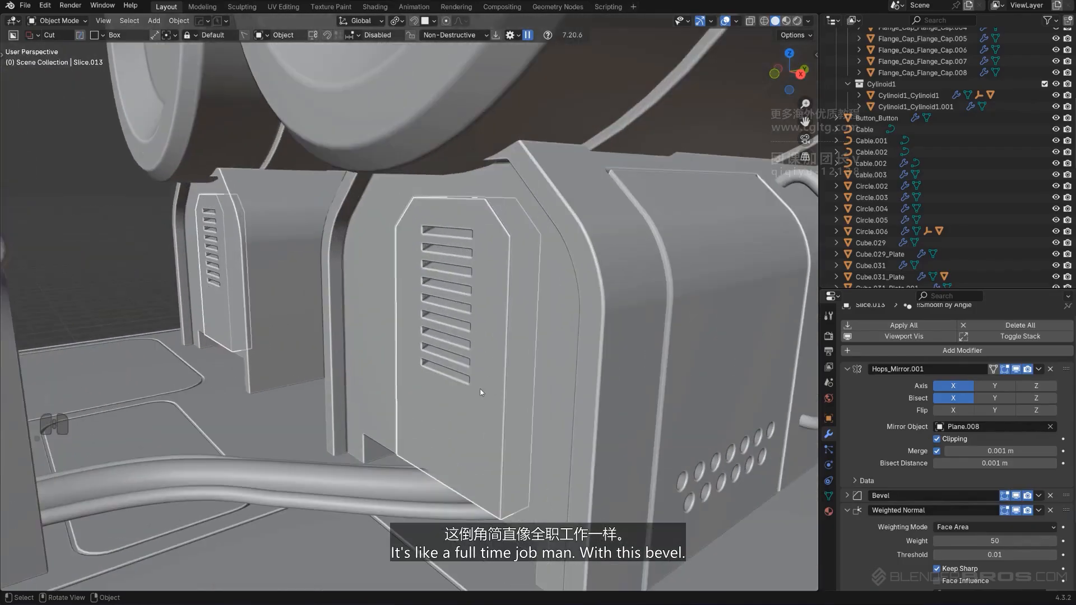
Set the door panel's origin to its geometry and clear its parent while keeping the transformation.
{"action": "key", "text": "g"}
{"action": "key", "text": "y"}
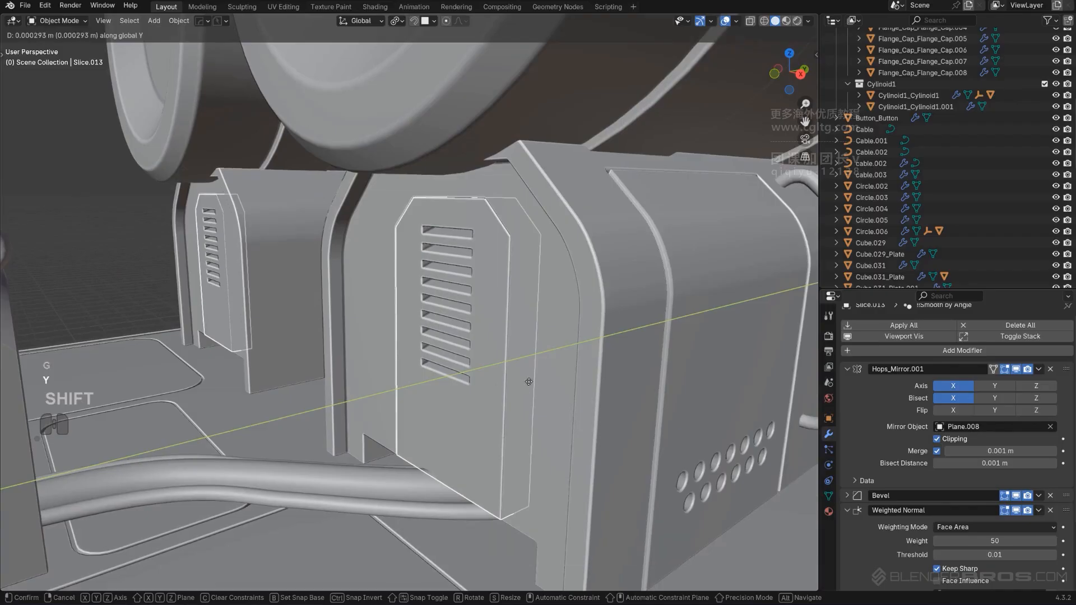
{"action": "left_click", "coordinate": [525, 363]}
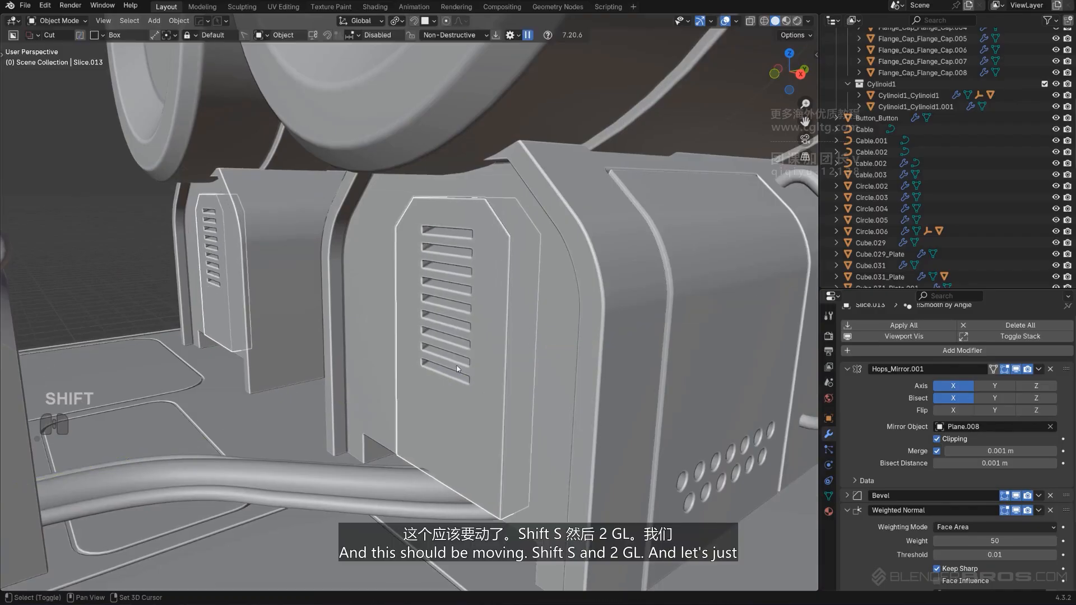
{"action": "key", "text": "shift+s"}
{"action": "left_click", "coordinate": [427, 444]}
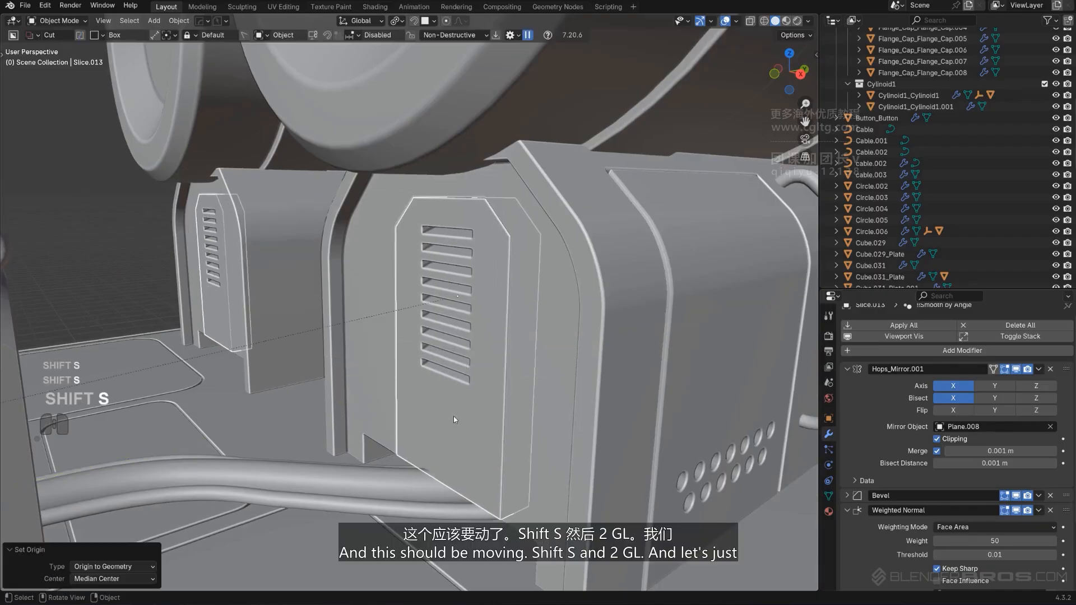
{"action": "key", "text": "alt+p"}
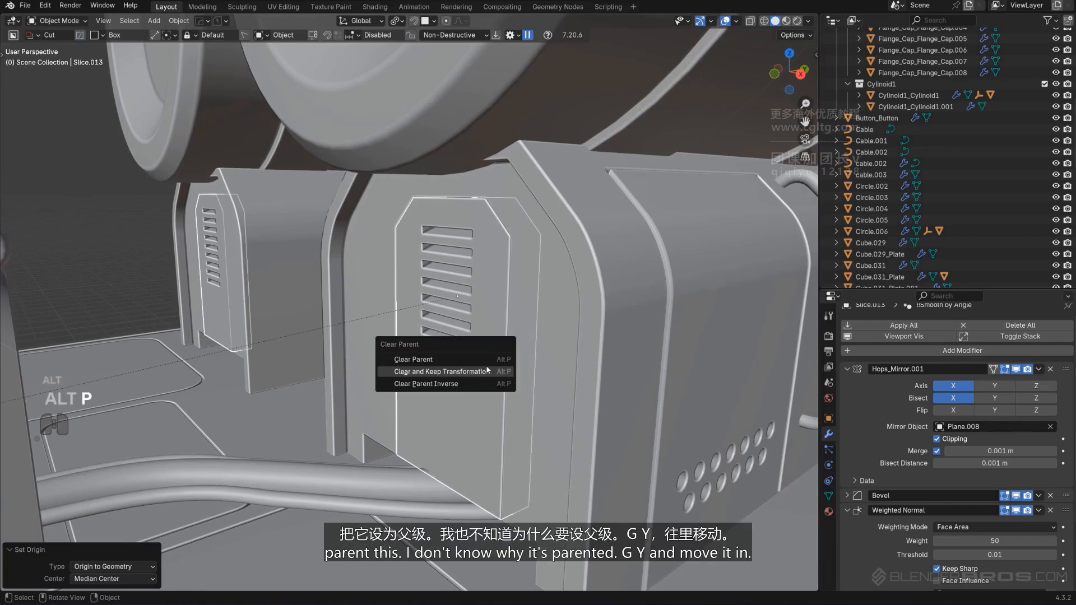
{"action": "left_click", "coordinate": [448, 371]}
Try moving the door panel about 0.01 m along Y into the housing, and undo the move.
{"action": "key", "text": "g"}
{"action": "key", "text": "y"}
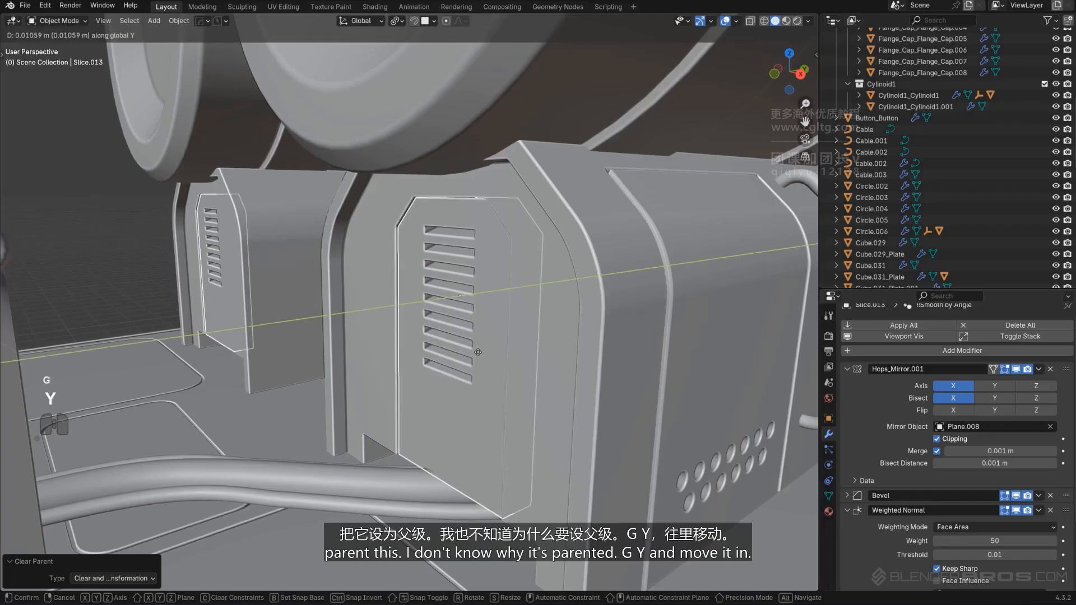
{"action": "left_click", "coordinate": [506, 342], "text": "shift"}
{"action": "scroll", "coordinate": [506, 343], "scroll_direction": "down", "scroll_amount": 3}
{"action": "middle_click_drag", "start_coordinate": [506, 343], "coordinate": [538, 333]}
{"action": "left_click", "coordinate": [772, 239]}
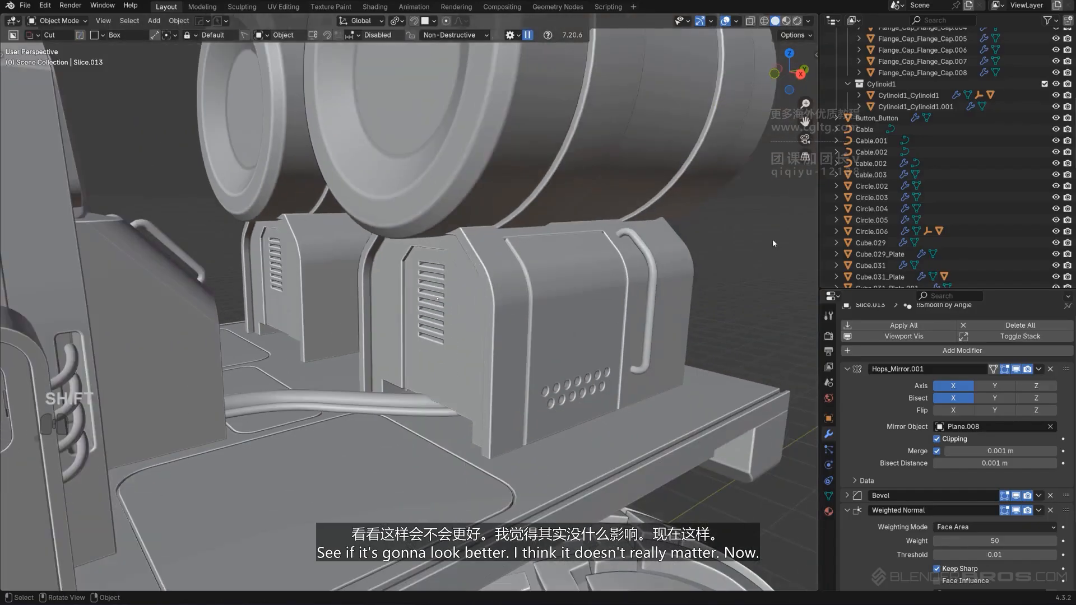
{"action": "middle_click_drag", "start_coordinate": [772, 238], "coordinate": [748, 241]}
{"action": "key", "text": "ctrl+z"}
{"action": "key", "text": "ctrl+z"}
{"action": "middle_click_drag", "start_coordinate": [493, 251], "coordinate": [489, 252]}
Try thinning the large deck cable to a depth of about 0.04 with Adjust Curve, and undo it.
{"action": "scroll", "coordinate": [454, 421], "scroll_direction": "up", "scroll_amount": 4}
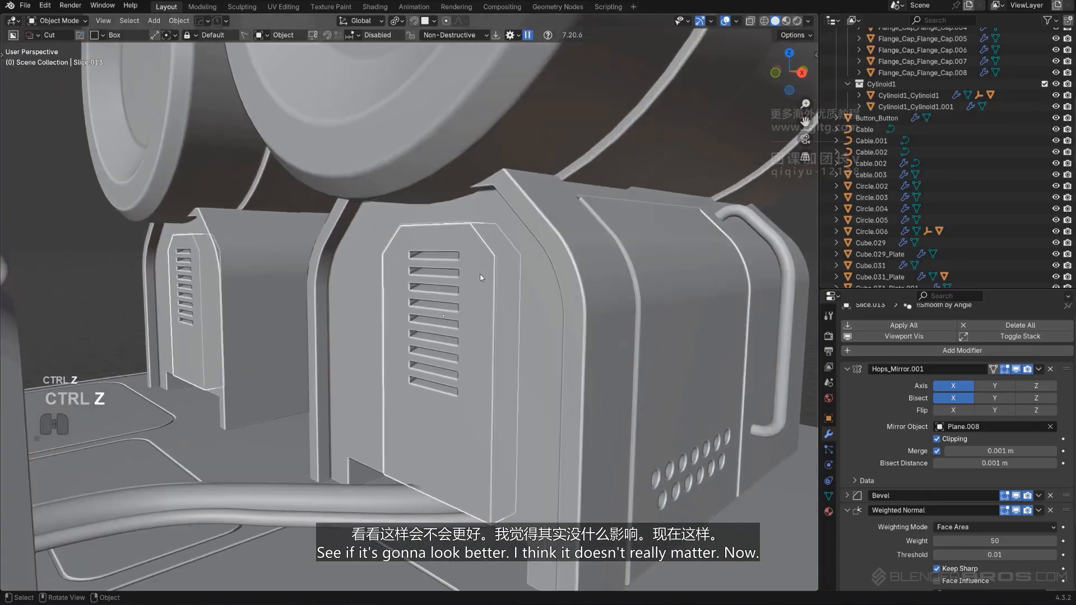
{"action": "middle_click_drag", "start_coordinate": [460, 409], "coordinate": [563, 380], "text": "shift"}
{"action": "left_click", "coordinate": [495, 372]}
{"action": "key", "text": "q"}
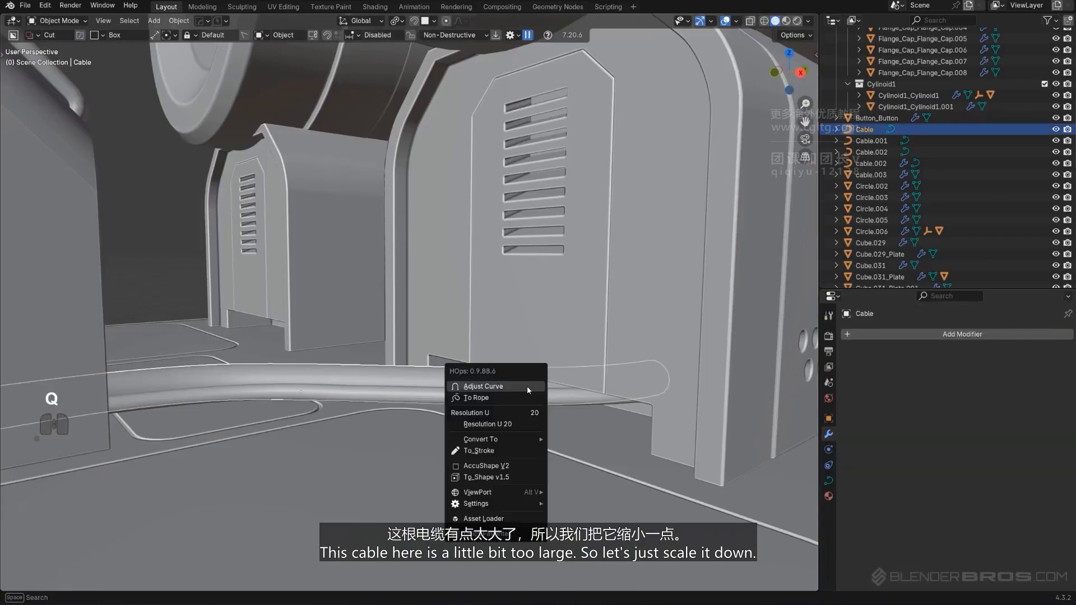
{"action": "left_click", "coordinate": [525, 387]}
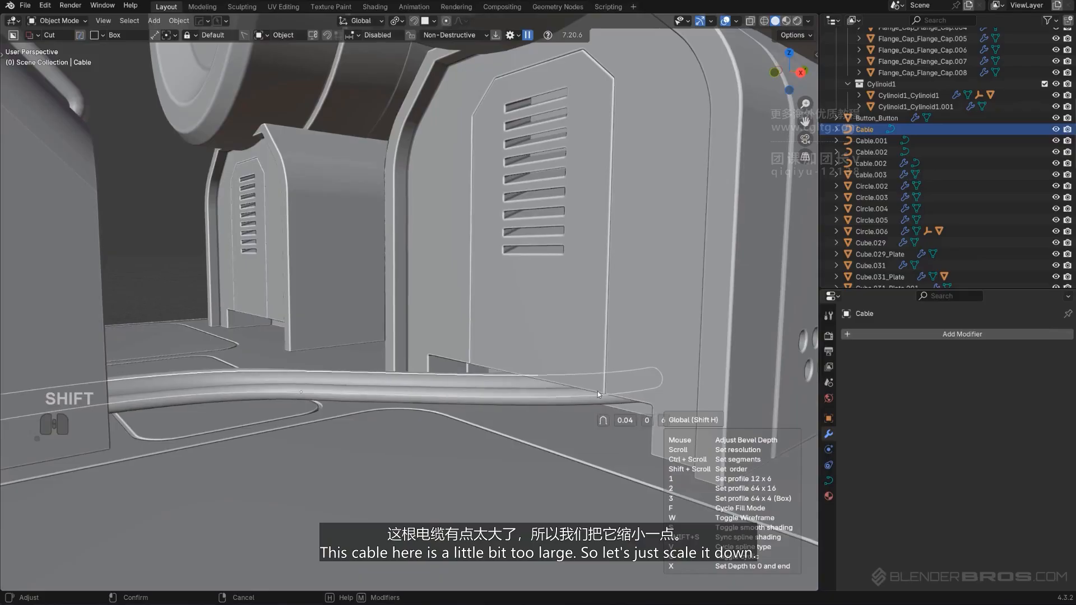
{"action": "left_click", "coordinate": [573, 378]}
{"action": "middle_click_drag", "start_coordinate": [572, 378], "coordinate": [411, 302]}
{"action": "key", "text": "ctrl+z"}
Select all three deck cables and lower them along Z toward the floor in right orthographic view.
{"action": "scroll", "coordinate": [541, 362], "scroll_direction": "down", "scroll_amount": 2}
{"action": "left_click", "coordinate": [499, 379]}
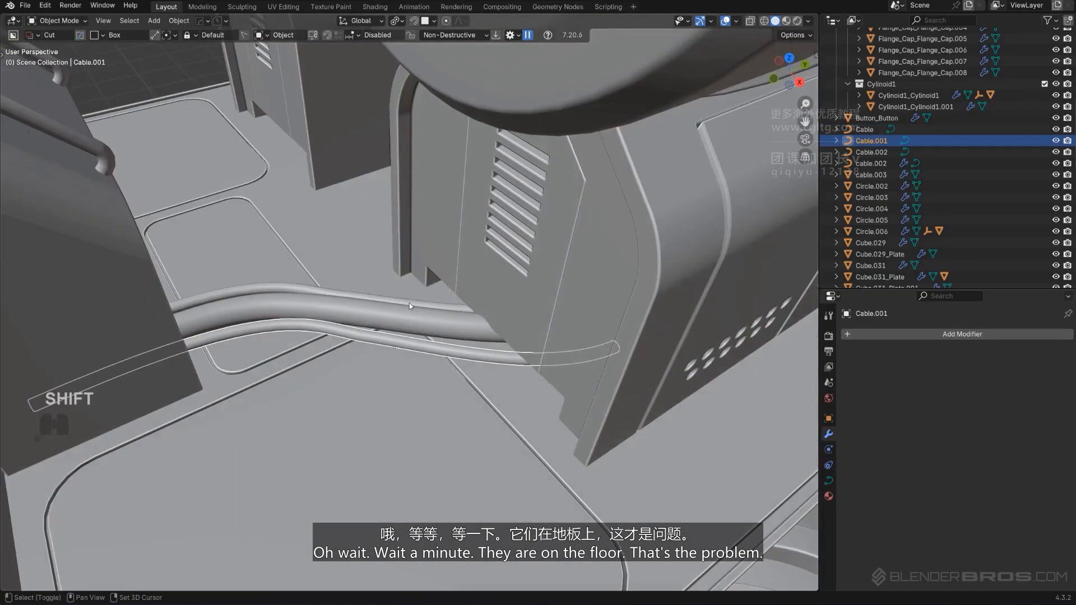
{"action": "left_click", "coordinate": [411, 303], "text": "shift"}
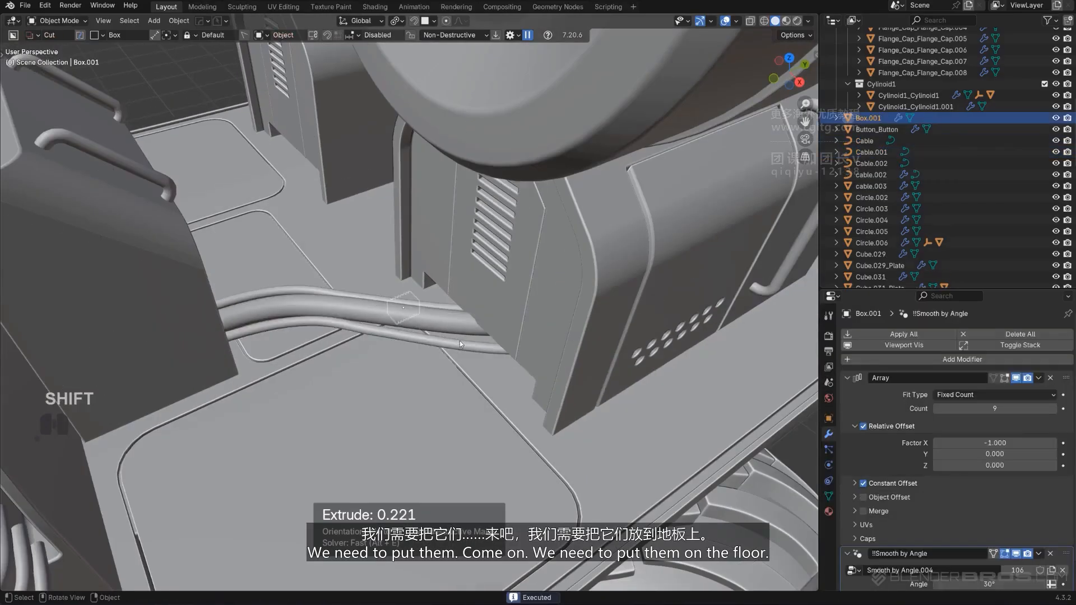
{"action": "key", "text": "ctrl+z"}
{"action": "left_click", "coordinate": [485, 332], "text": "shift"}
{"action": "middle_click_drag", "start_coordinate": [500, 330], "coordinate": [467, 311], "text": "alt"}
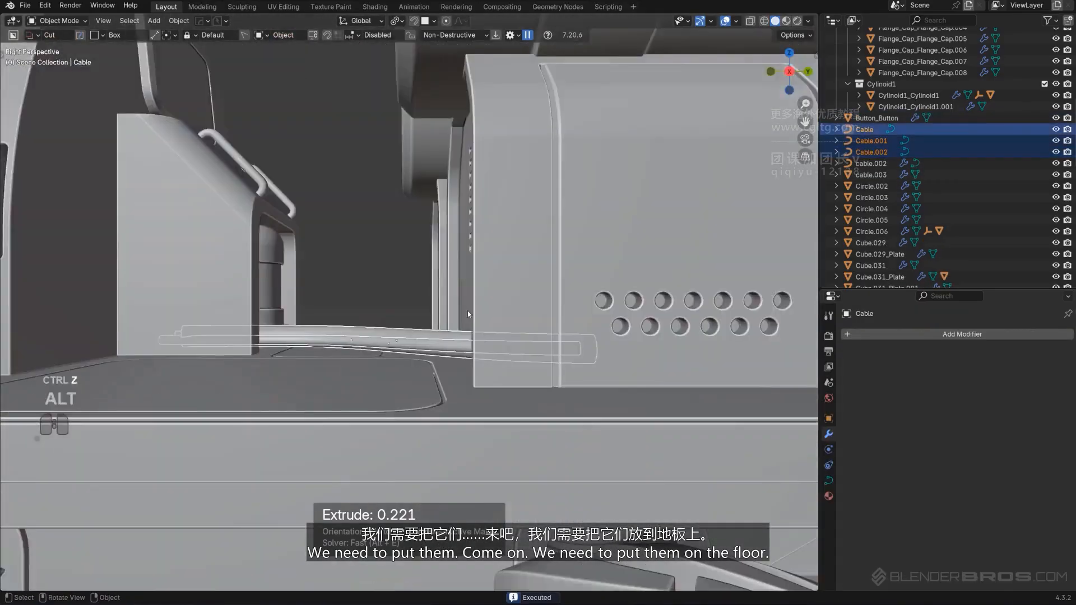
{"action": "key", "text": "KP_5"}
{"action": "scroll", "coordinate": [420, 356], "scroll_direction": "up", "scroll_amount": 1}
{"action": "middle_click_drag", "start_coordinate": [411, 348], "coordinate": [457, 346], "text": "shift"}
{"action": "key", "text": "g"}
{"action": "key", "text": "z"}
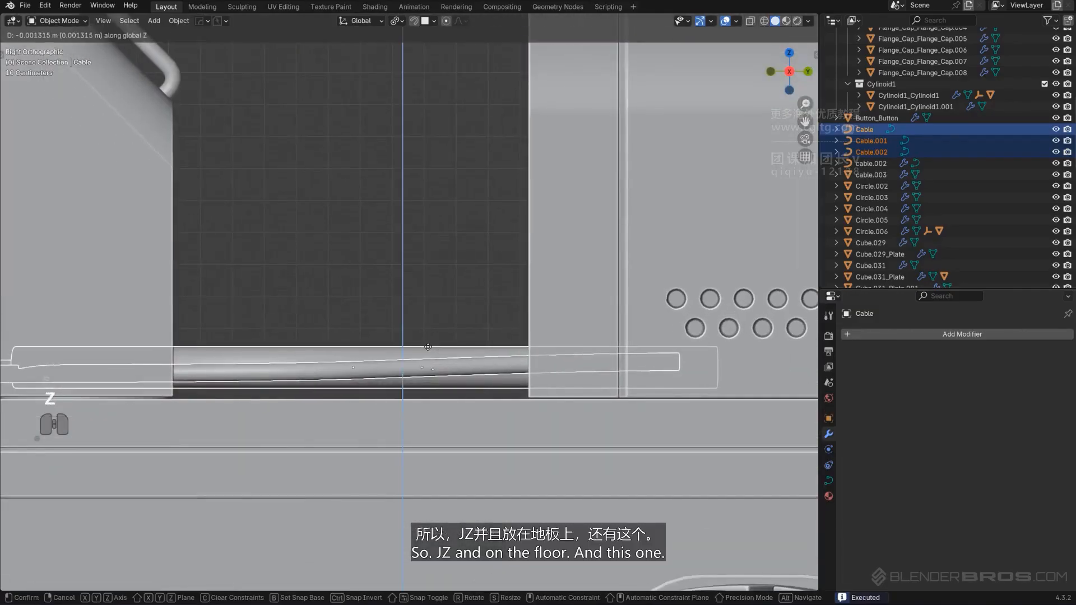
{"action": "left_click", "coordinate": [408, 393]}
Lower only the two thin outer cables about 0.03 m along Z onto the floor, and return to perspective view.
{"action": "left_click", "coordinate": [412, 386]}
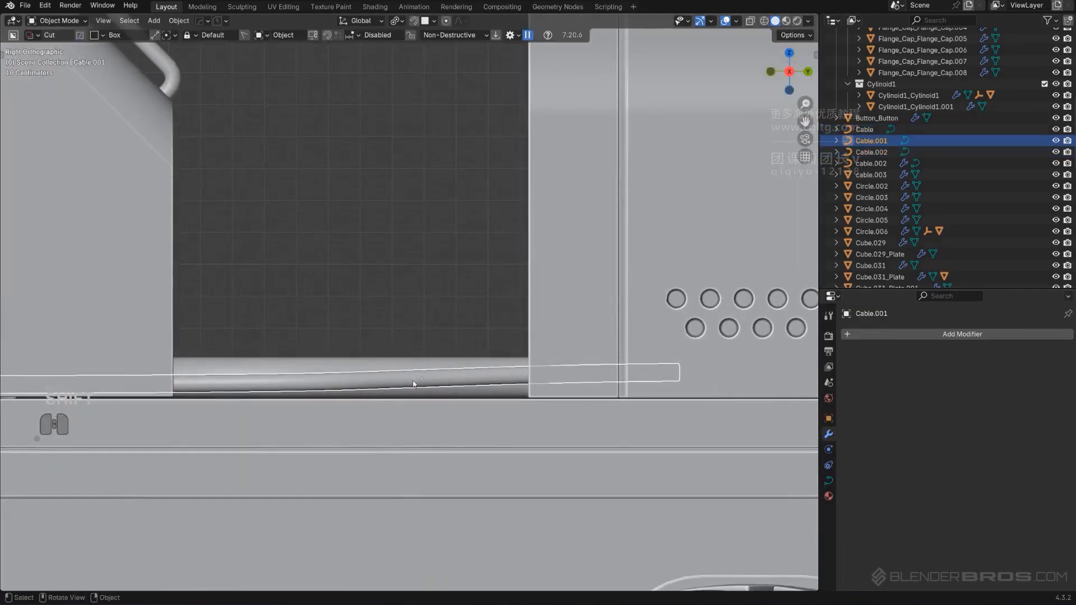
{"action": "middle_click_drag", "start_coordinate": [413, 384], "coordinate": [426, 412]}
{"action": "left_click", "coordinate": [431, 306], "text": "shift"}
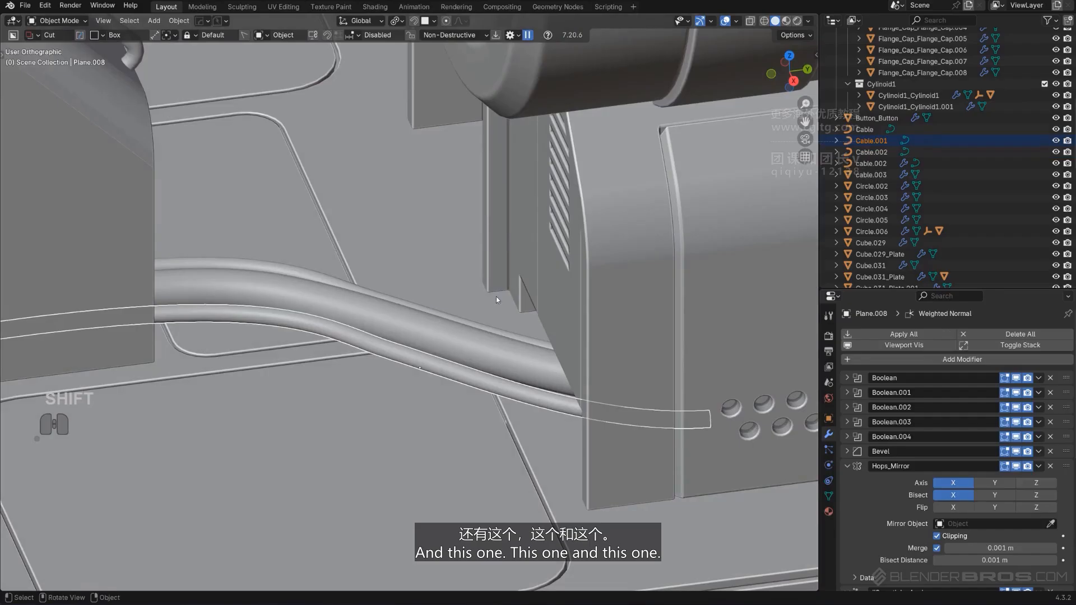
{"action": "key", "text": "w"}
{"action": "left_click", "coordinate": [432, 312]}
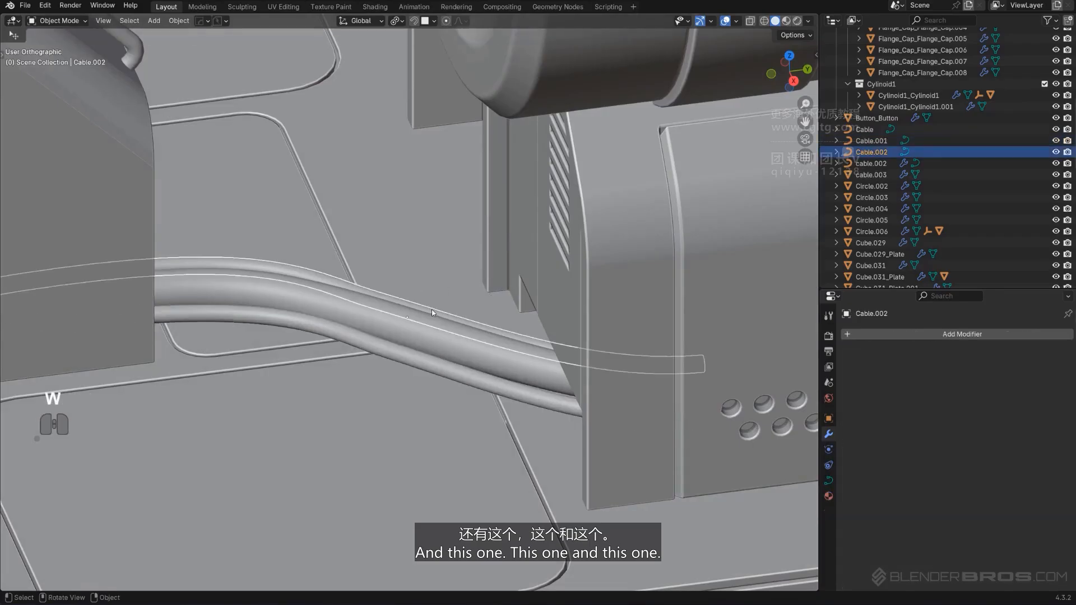
{"action": "left_click", "coordinate": [428, 360], "text": "shift"}
{"action": "middle_click_drag", "start_coordinate": [428, 360], "coordinate": [439, 319], "text": "alt"}
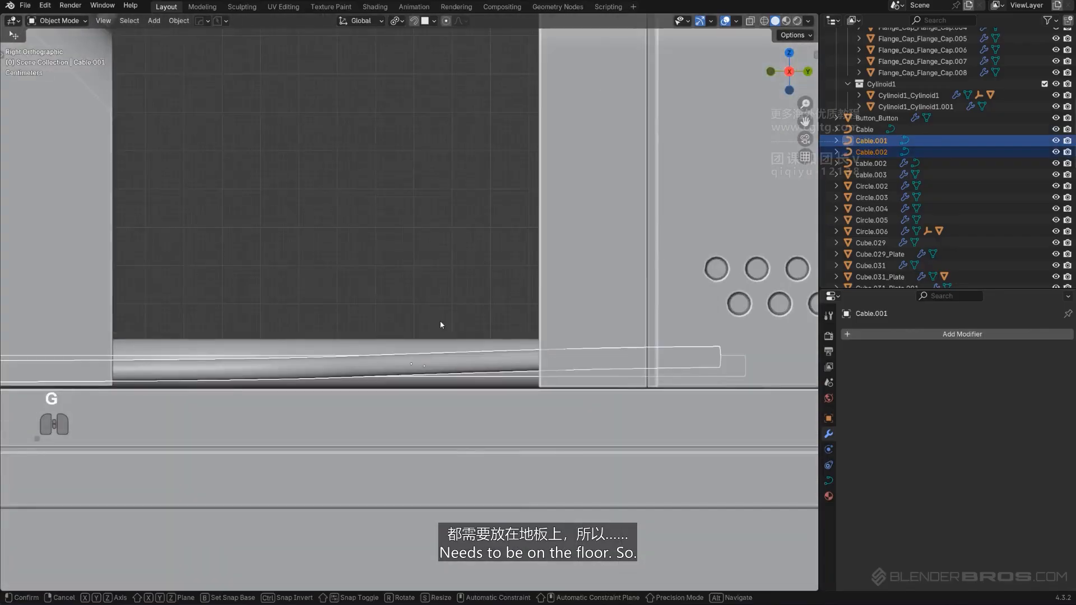
{"action": "key", "text": "g"}
{"action": "key", "text": "z"}
{"action": "left_click", "coordinate": [449, 428]}
{"action": "scroll", "coordinate": [448, 428], "scroll_direction": "down", "scroll_amount": 5}
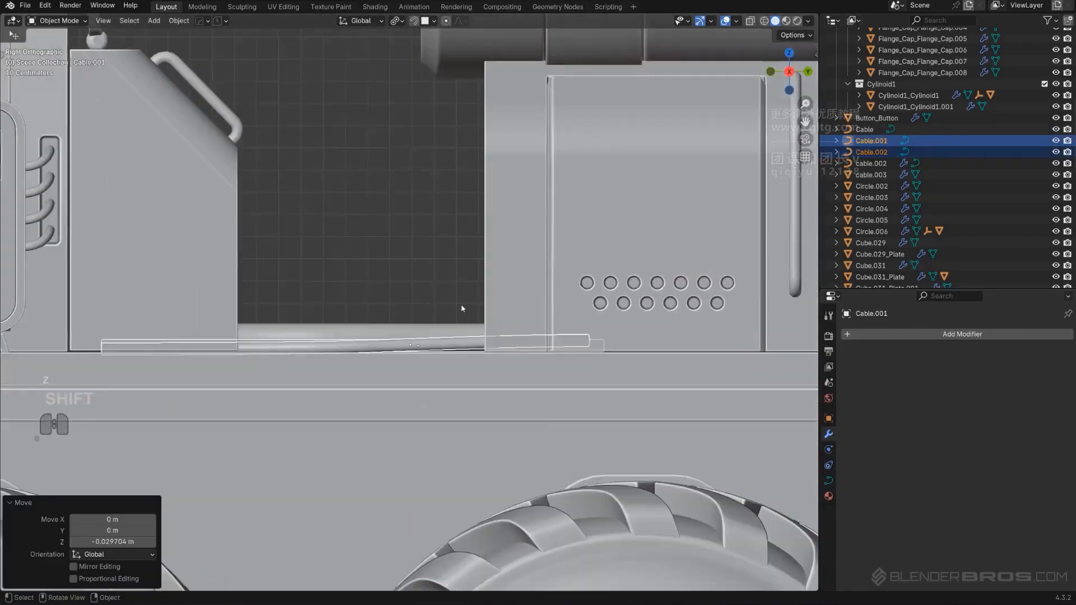
{"action": "key", "text": "KP_5"}
{"action": "middle_click_drag", "start_coordinate": [463, 307], "coordinate": [609, 340]}
{"action": "left_click", "coordinate": [656, 348]}
Select the vented door panel on the near rear housing.
{"action": "middle_click_drag", "start_coordinate": [500, 321], "coordinate": [546, 318]}
{"action": "scroll", "coordinate": [505, 331], "scroll_direction": "up", "scroll_amount": 4}
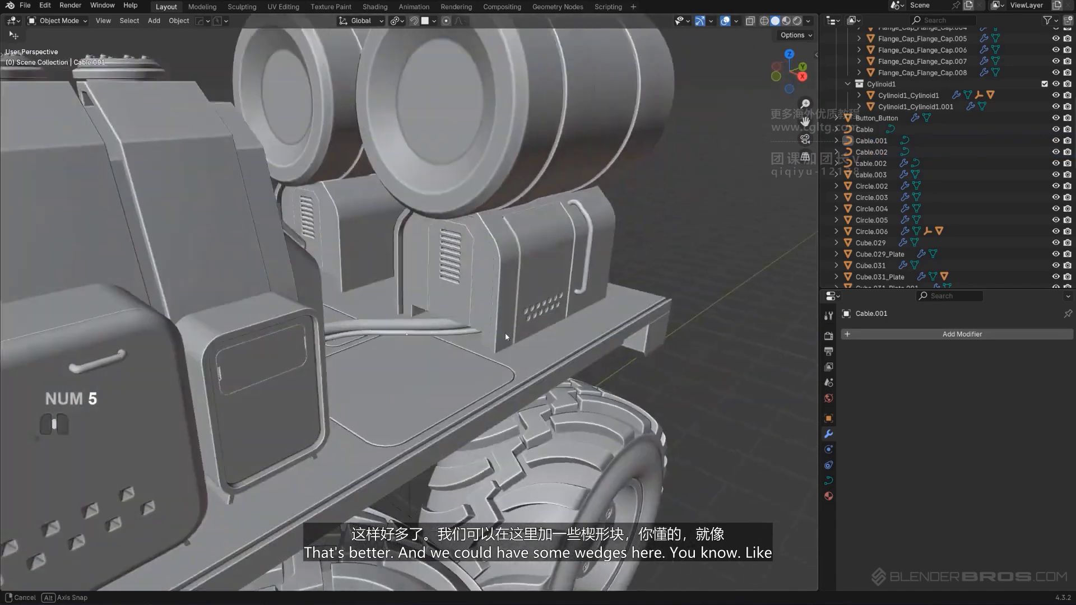
{"action": "mouse_move", "coordinate": [459, 334]}
{"action": "middle_mouse_down"}
{"action": "mouse_move", "coordinate": [492, 325]}
{"action": "mouse_move", "coordinate": [442, 342]}
{"action": "middle_mouse_up"}
{"action": "scroll", "coordinate": [492, 325], "scroll_direction": "up", "scroll_amount": 2}
{"action": "scroll", "coordinate": [486, 352], "scroll_direction": "up", "scroll_amount": 2}
{"action": "left_click", "coordinate": [486, 352]}
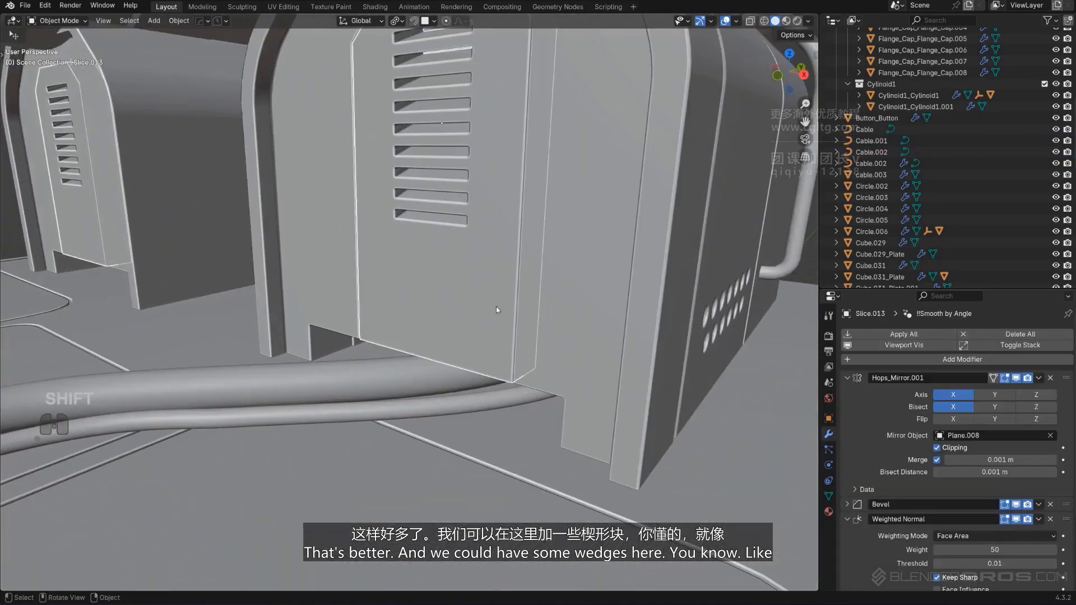
{"action": "key", "text": "g"}
{"action": "left_click", "coordinate": [518, 335]}
{"action": "key", "text": "ctrl+z"}
{"action": "key", "text": "d"}
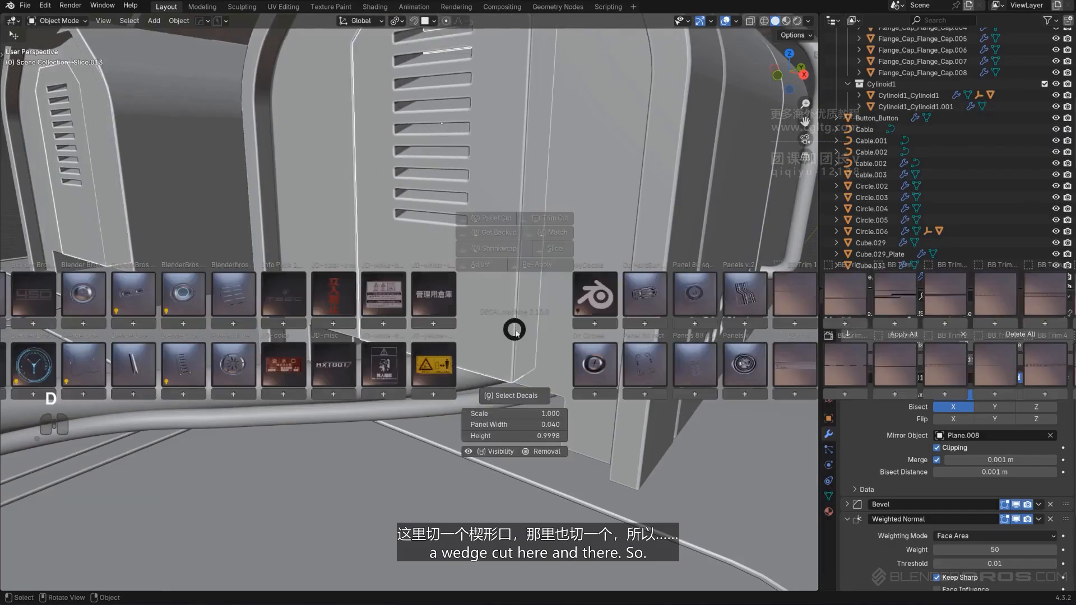
Cut a wedge notch about 0.048 by 0.076, extruded 0.060, into the door panel's lower side edge with BoxCutter.
{"action": "key", "text": "alt+w"}
{"action": "key", "text": "d"}
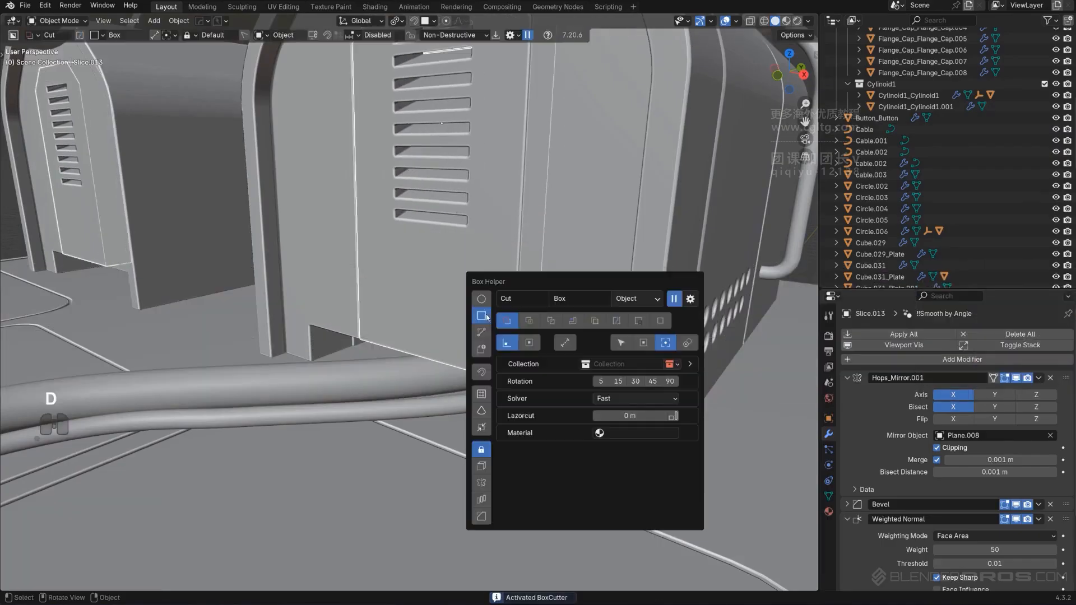
{"action": "left_click_drag", "start_coordinate": [507, 305], "coordinate": [523, 338]}
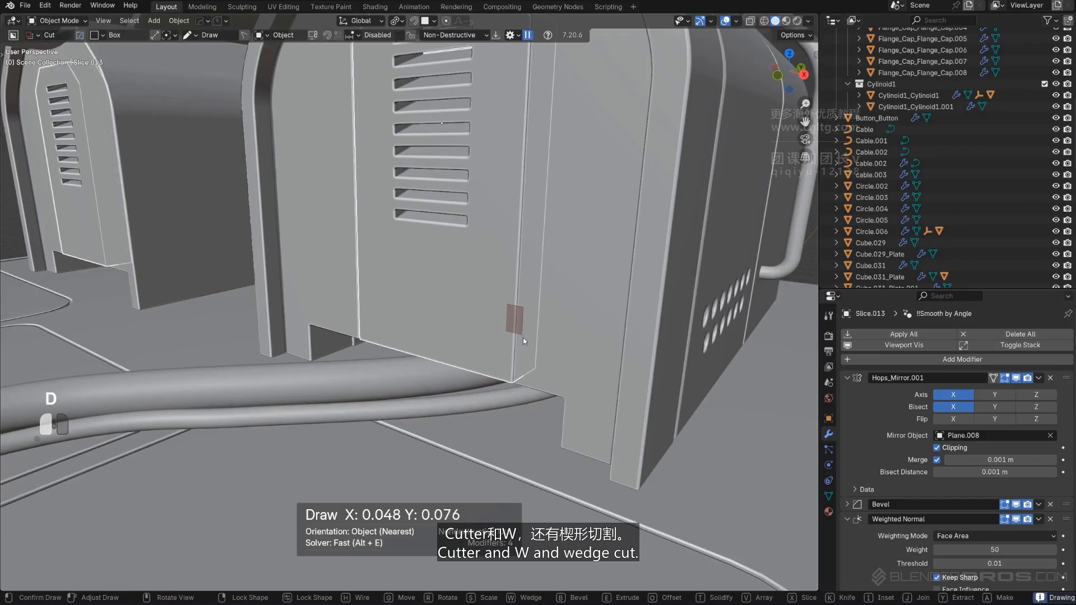
{"action": "key", "text": "ctrl"}
{"action": "key", "text": "w"}
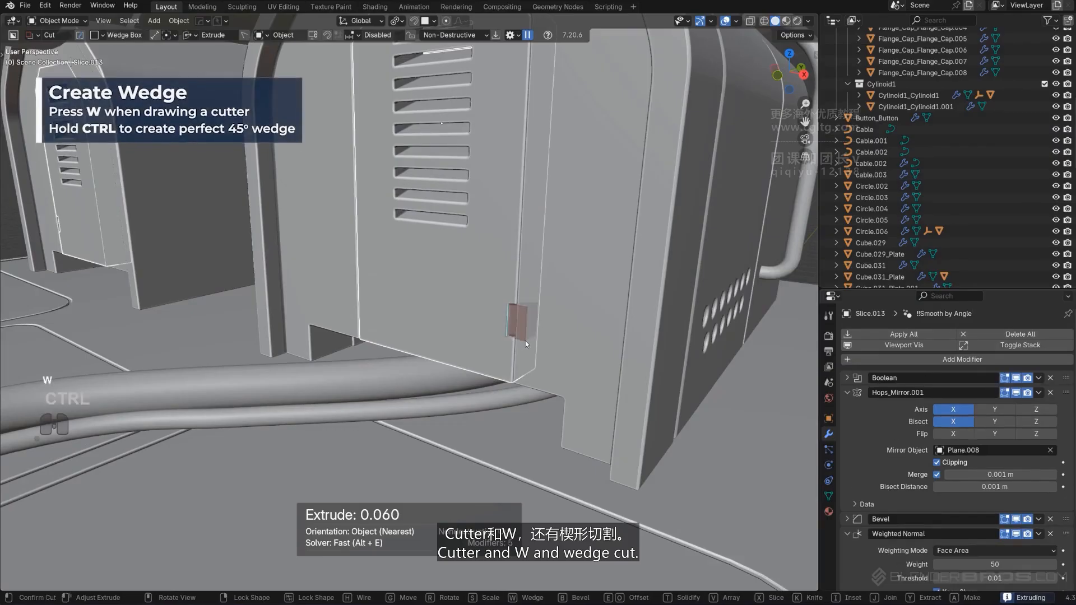
{"action": "left_click", "coordinate": [525, 340]}
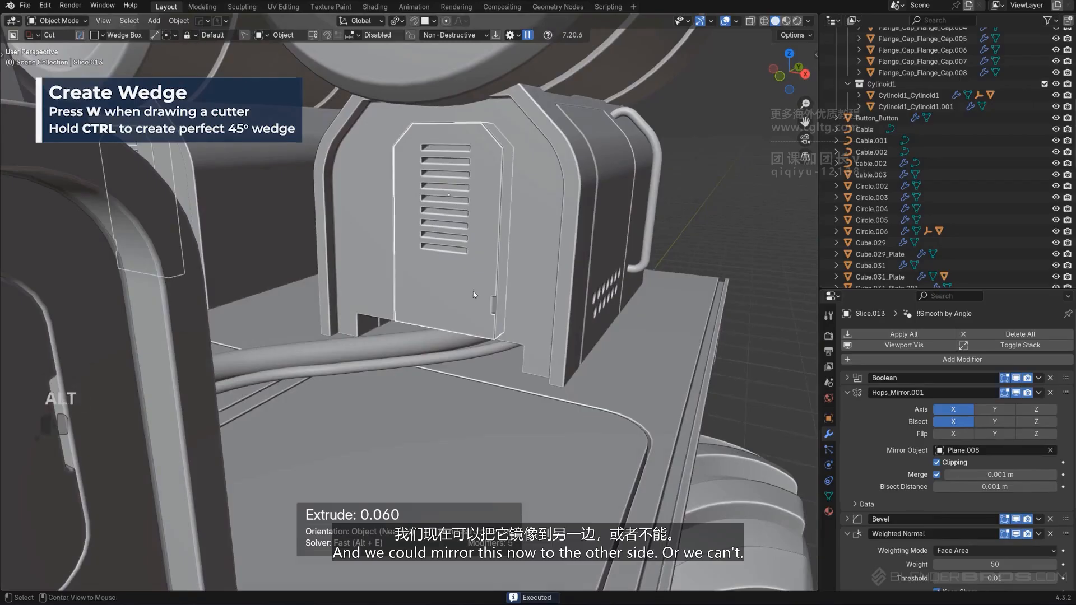
Try to mirror the door panel's wedge notch across X, and undo the mirror change.
{"action": "key", "text": "alt+x"}
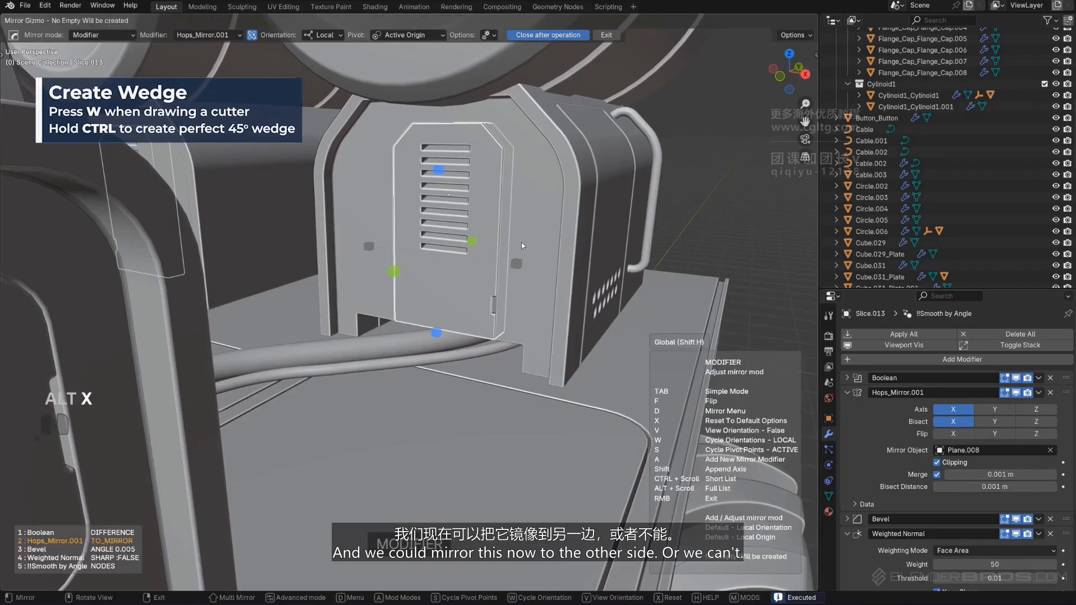
{"action": "left_click", "coordinate": [519, 263]}
{"action": "scroll", "coordinate": [513, 264], "scroll_direction": "up", "scroll_amount": 3}
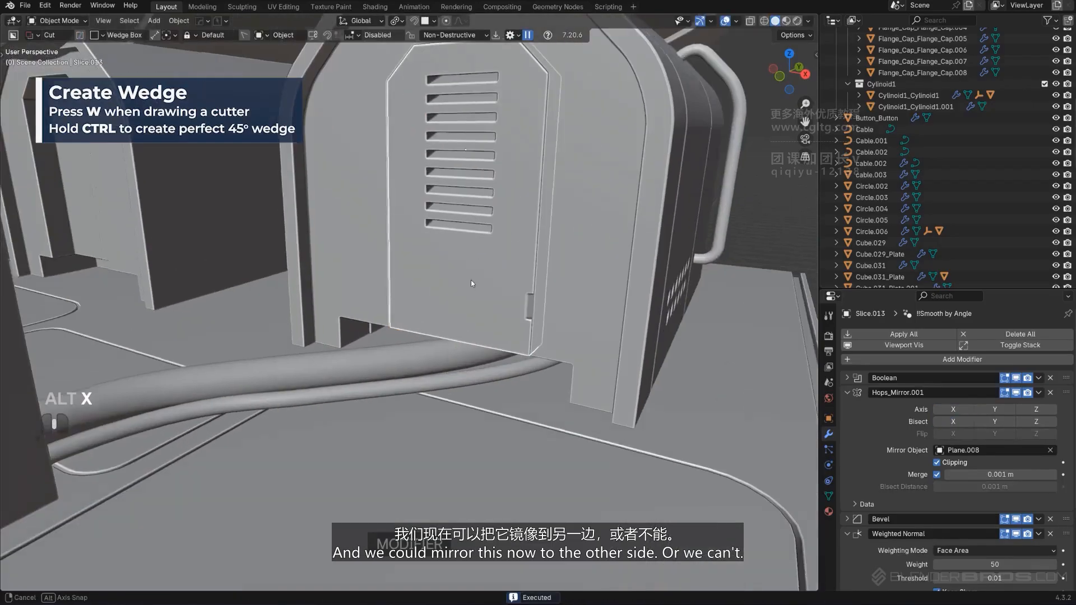
{"action": "key", "text": "ctrl+z"}
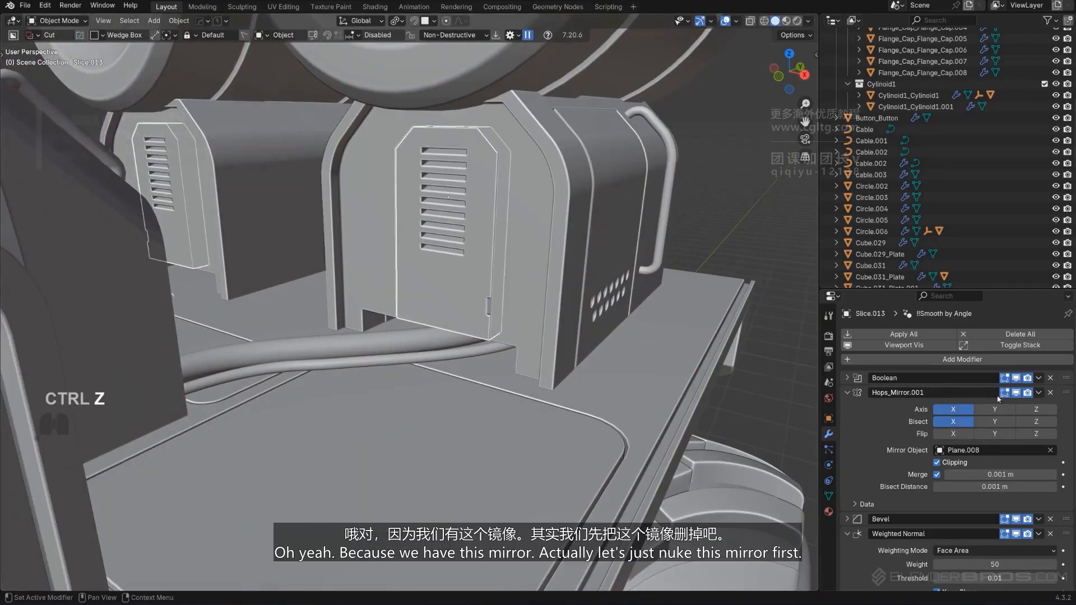
Delete the Hops_Mirror.001 modifier from the door panel.
{"action": "left_click", "coordinate": [1050, 392]}
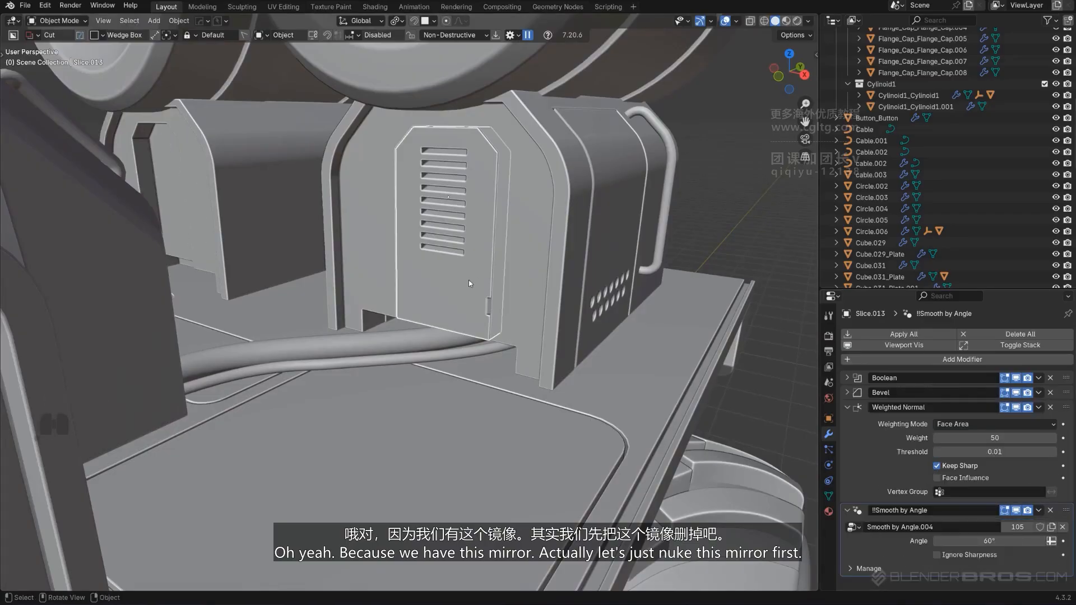
Mirror the door panel's notch across its X axis, and add a second X mirror about the mirrored housing face to repeat the door opposite.
{"action": "key", "text": "alt+x"}
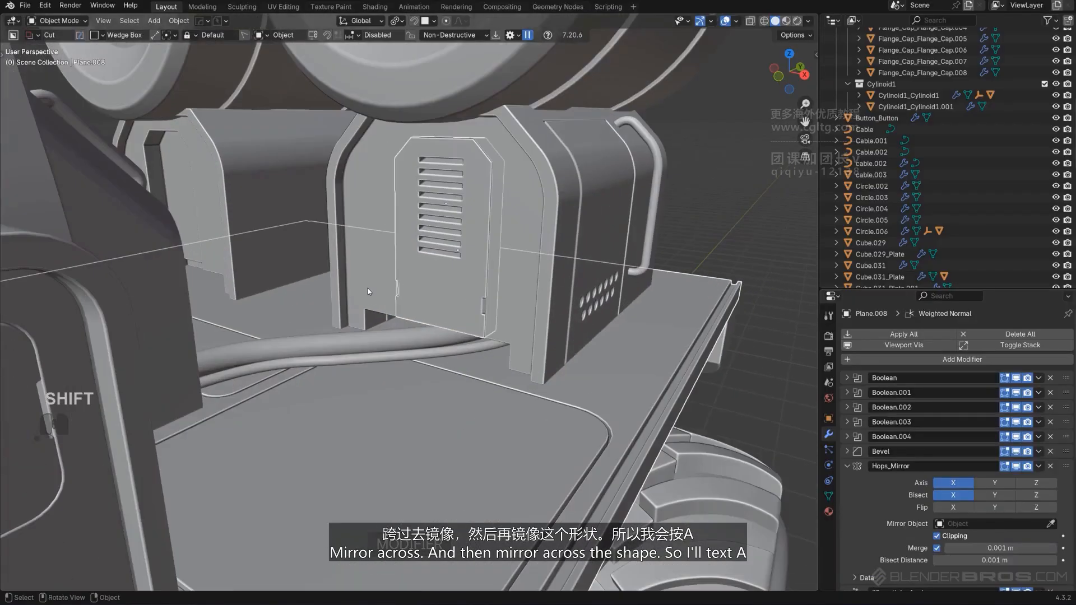
{"action": "key", "text": "alt+x"}
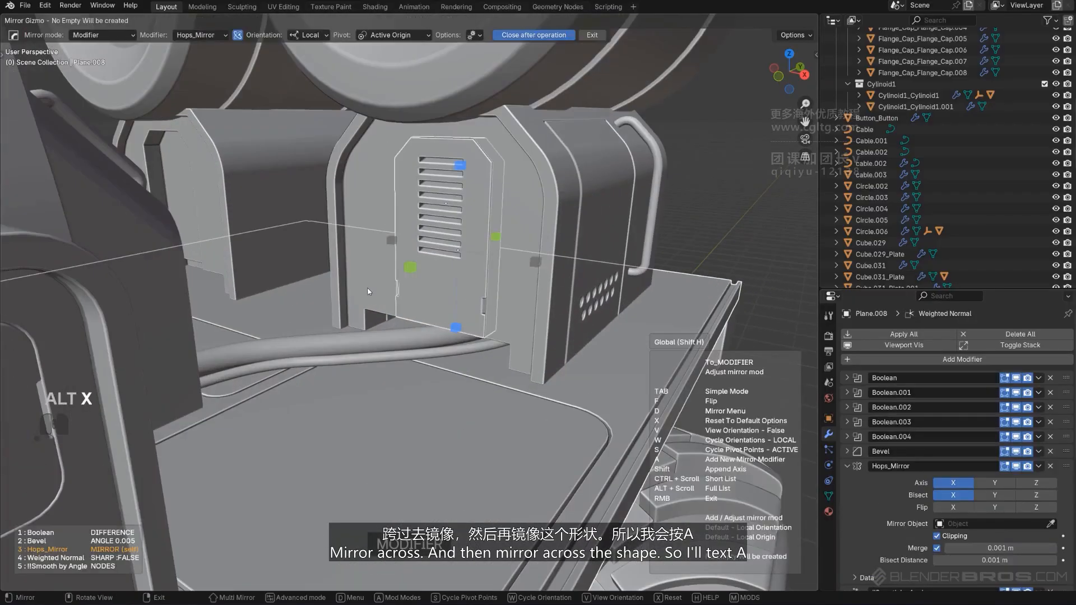
{"action": "key", "text": "a"}
{"action": "left_click", "coordinate": [534, 262]}
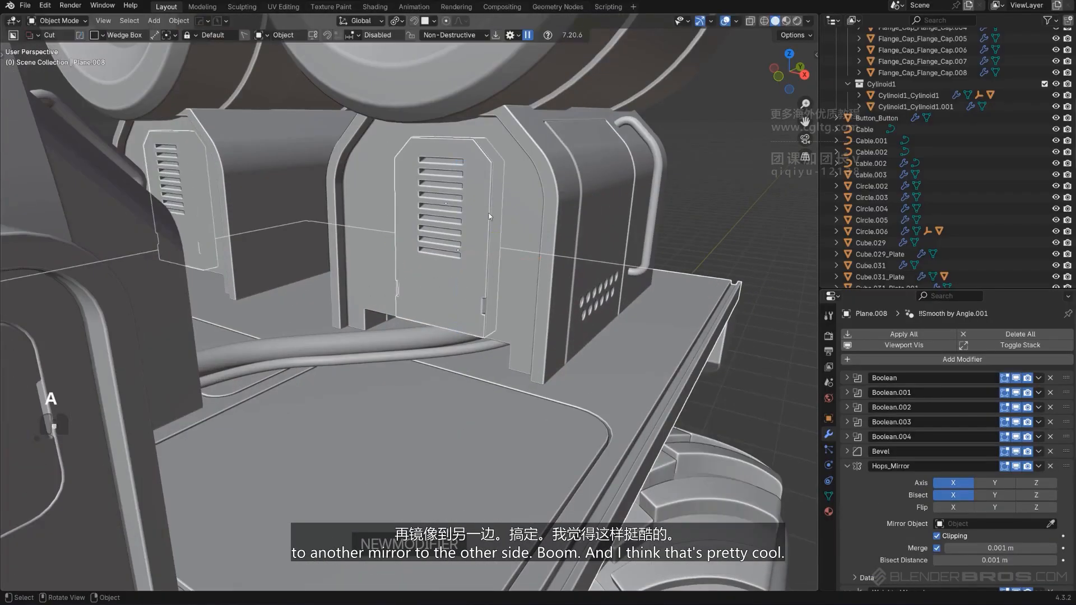
{"action": "scroll", "coordinate": [489, 217], "scroll_direction": "down", "scroll_amount": 4}
{"action": "left_click", "coordinate": [668, 170]}
Bevel the bottom edge of the vented door panel by about 0.042 m with 3 segments.
{"action": "scroll", "coordinate": [566, 224], "scroll_direction": "up", "scroll_amount": 3}
{"action": "middle_click_drag", "start_coordinate": [551, 252], "coordinate": [546, 210]}
{"action": "scroll", "coordinate": [505, 269], "scroll_direction": "up", "scroll_amount": 3}
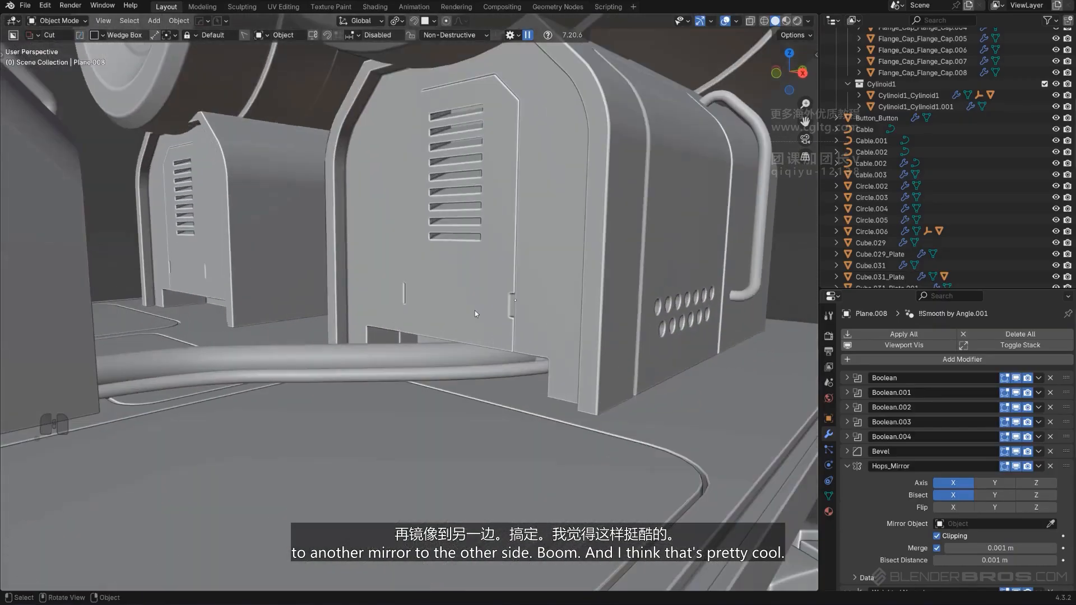
{"action": "left_click", "coordinate": [471, 331]}
{"action": "key", "text": "Tab"}
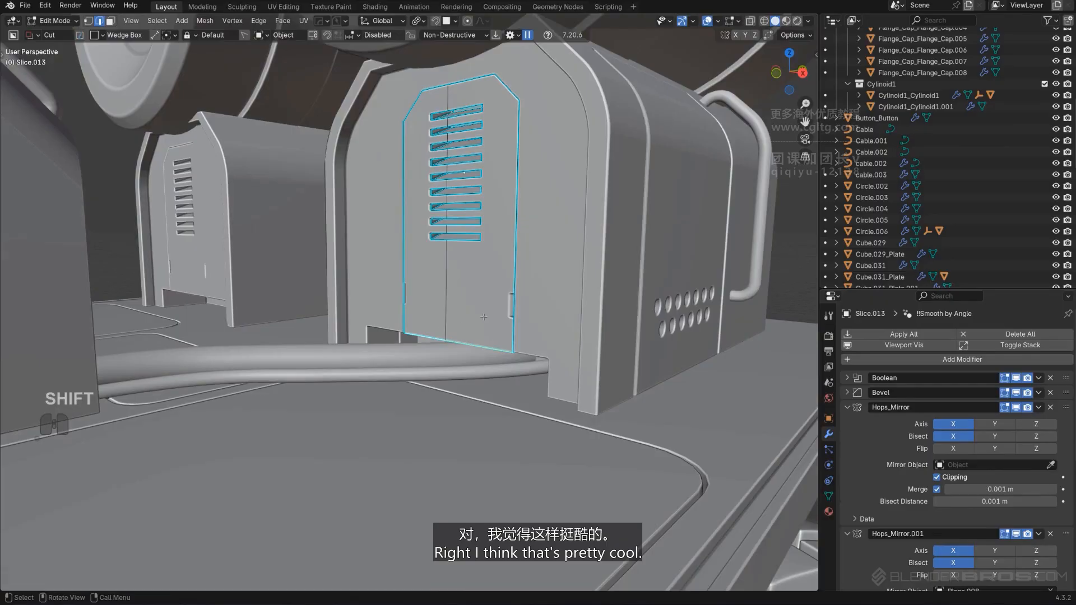
{"action": "key", "text": "ctrl+b"}
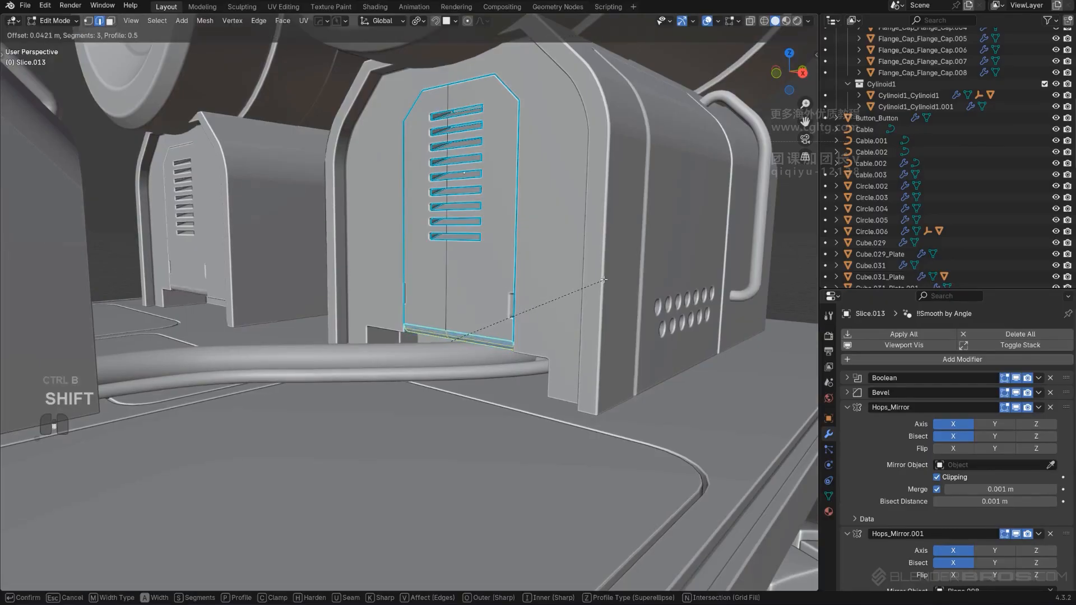
{"action": "left_click", "coordinate": [584, 282]}
{"action": "key", "text": "Tab"}
{"action": "scroll", "coordinate": [489, 252], "scroll_direction": "down", "scroll_amount": 4}
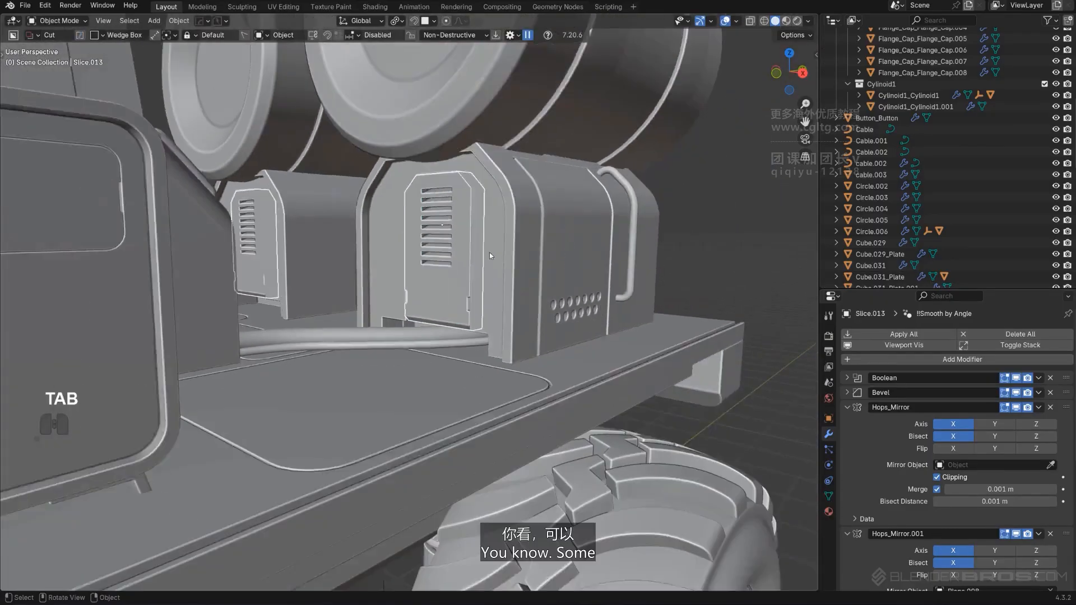
Bevel the top edge of the vented door panel.
{"action": "left_click", "coordinate": [720, 177]}
{"action": "scroll", "coordinate": [560, 286], "scroll_direction": "down", "scroll_amount": 3}
{"action": "mouse_move", "coordinate": [549, 290]}
{"action": "middle_mouse_down"}
{"action": "mouse_move", "coordinate": [575, 284]}
{"action": "mouse_move", "coordinate": [553, 290]}
{"action": "middle_mouse_up"}
{"action": "scroll", "coordinate": [452, 168], "scroll_direction": "up", "scroll_amount": 4}
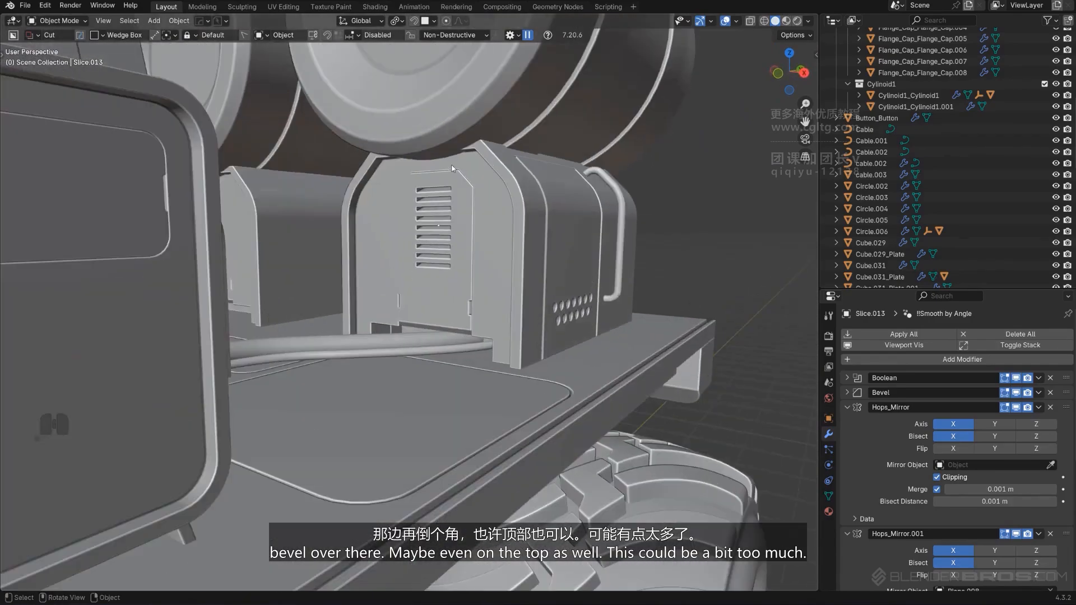
{"action": "key", "text": "Tab"}
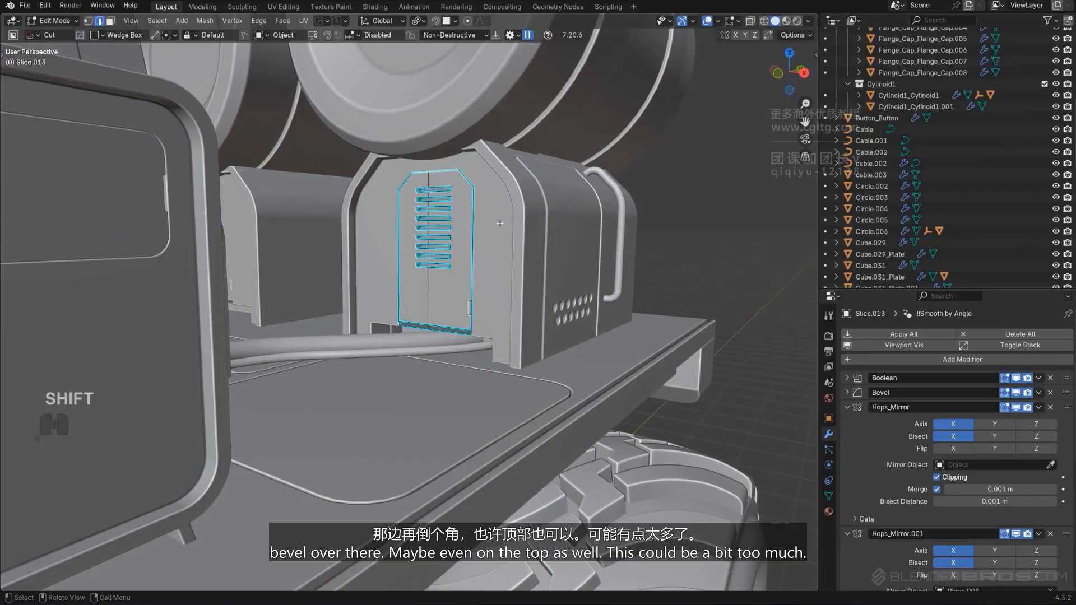
{"action": "key", "text": "ctrl+b"}
{"action": "left_click", "coordinate": [552, 206]}
{"action": "key", "text": "Tab"}
{"action": "scroll", "coordinate": [583, 109], "scroll_direction": "down", "scroll_amount": 2}
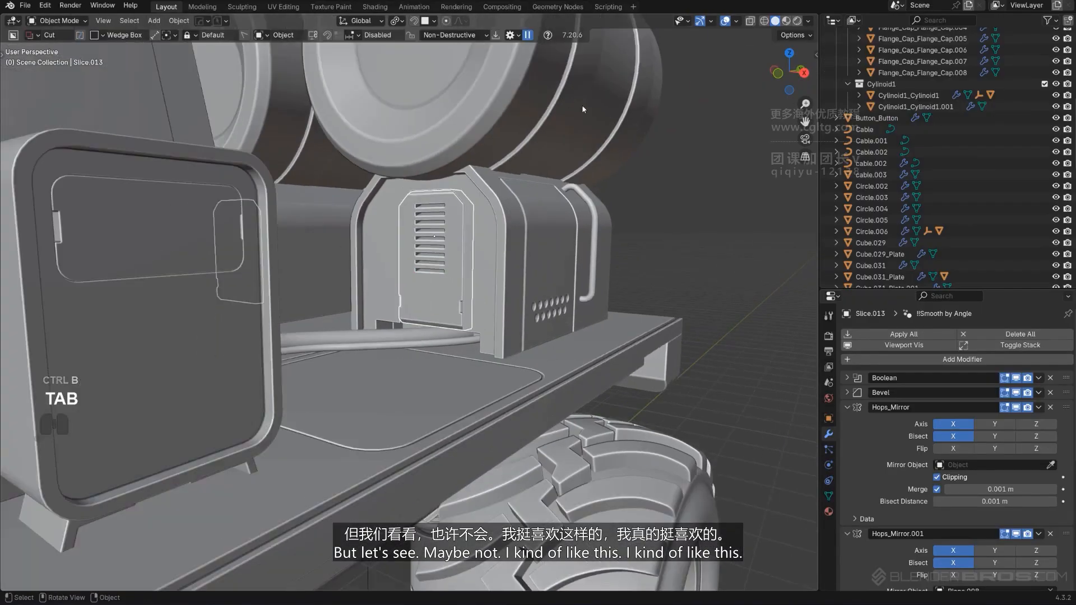
Select the rear housing from behind the truck, and turn off the box cutter's wedge option in a discarded trial cut on its back face.
{"action": "scroll", "coordinate": [671, 156], "scroll_direction": "down", "scroll_amount": 3}
{"action": "mouse_move", "coordinate": [635, 252]}
{"action": "middle_mouse_down"}
{"action": "mouse_move", "coordinate": [593, 260]}
{"action": "mouse_move", "coordinate": [618, 255]}
{"action": "middle_mouse_up"}
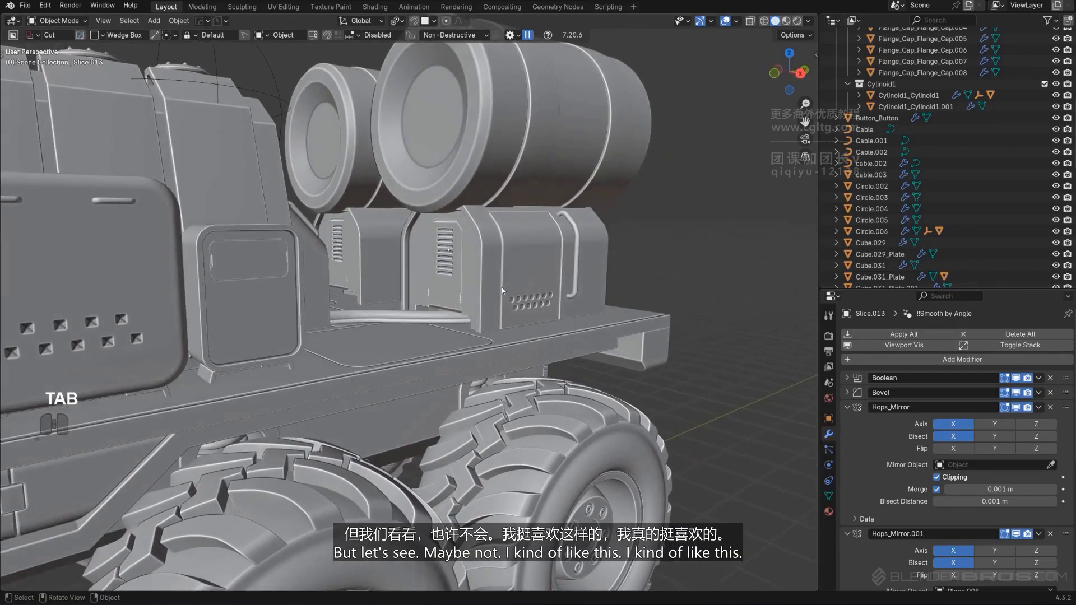
{"action": "scroll", "coordinate": [585, 301], "scroll_direction": "up", "scroll_amount": 2}
{"action": "middle_click_drag", "start_coordinate": [502, 288], "coordinate": [451, 310], "text": "shift"}
{"action": "scroll", "coordinate": [584, 298], "scroll_direction": "down", "scroll_amount": 3}
{"action": "scroll", "coordinate": [476, 309], "scroll_direction": "down", "scroll_amount": 3}
{"action": "scroll", "coordinate": [447, 311], "scroll_direction": "up", "scroll_amount": 4}
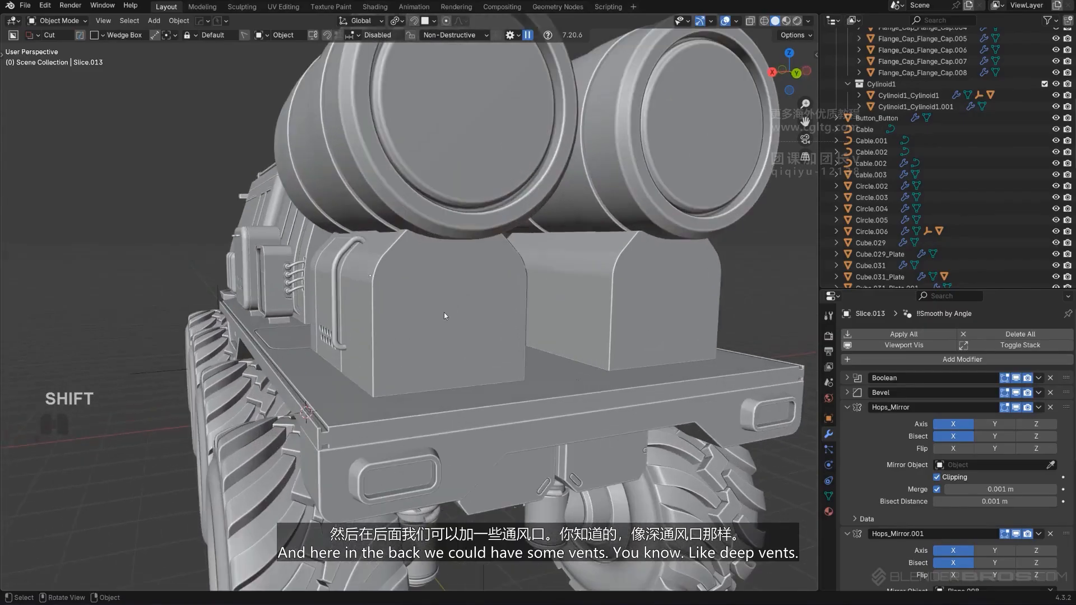
{"action": "left_click", "coordinate": [400, 291]}
{"action": "mouse_move", "coordinate": [399, 292]}
{"action": "left_mouse_down"}
{"action": "mouse_move", "coordinate": [409, 346]}
{"action": "mouse_move", "coordinate": [429, 372]}
{"action": "left_mouse_up"}
{"action": "key", "text": "w"}
{"action": "right_click", "coordinate": [390, 338]}
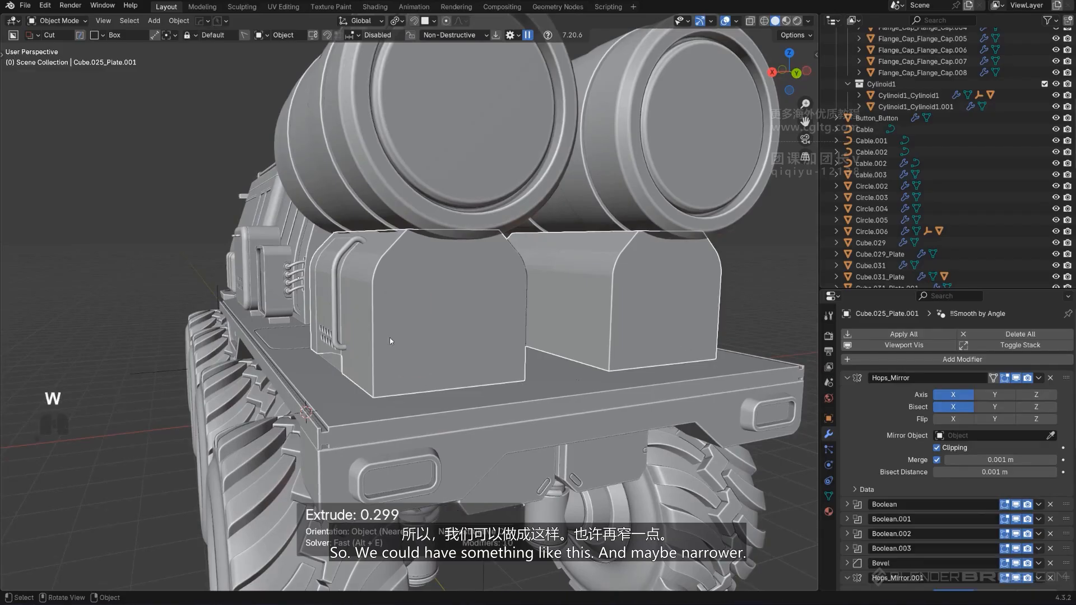
Draw a vertical box cutter about 0.220 by 0.716 on the housing's back face, round it with a 9-segment bevel and lock the shape.
{"action": "left_click_drag", "start_coordinate": [393, 289], "coordinate": [419, 378]}
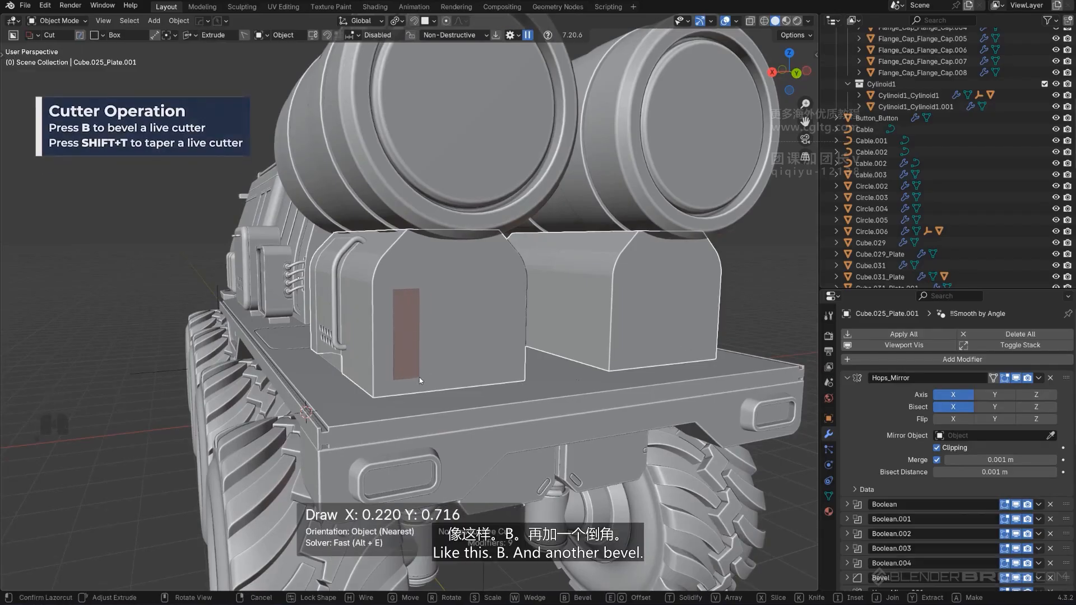
{"action": "key", "text": "b"}
{"action": "scroll", "coordinate": [415, 373], "scroll_direction": "up", "scroll_amount": 8}
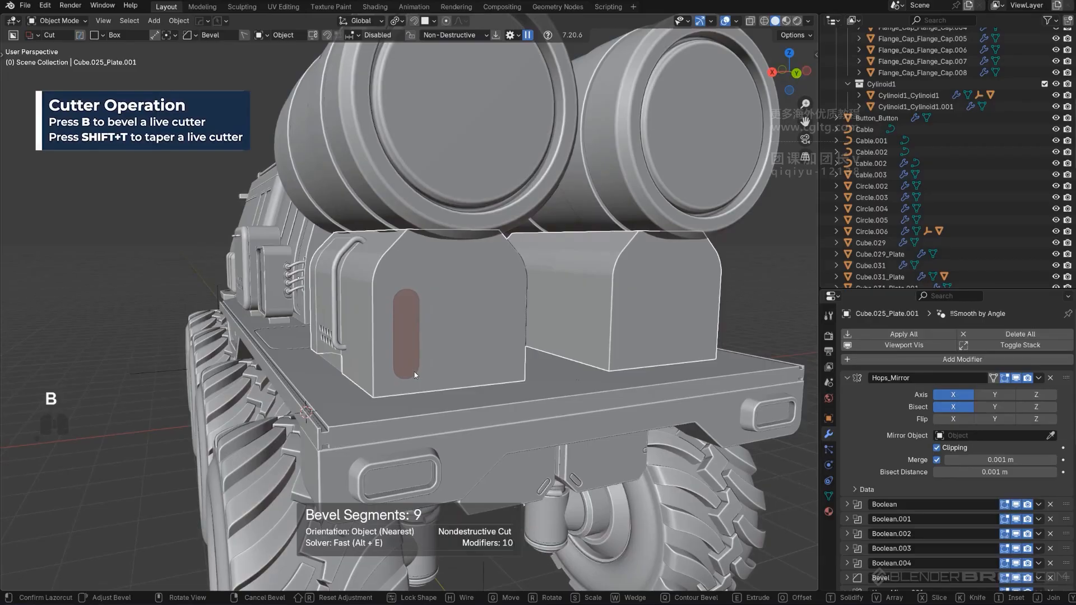
{"action": "key", "text": "Tab"}
Extend the rounded cutter deep into the housing, taper its inner end and apply the cut.
{"action": "middle_click_drag", "start_coordinate": [419, 378], "coordinate": [482, 350]}
{"action": "left_click_drag", "start_coordinate": [547, 376], "coordinate": [502, 370]}
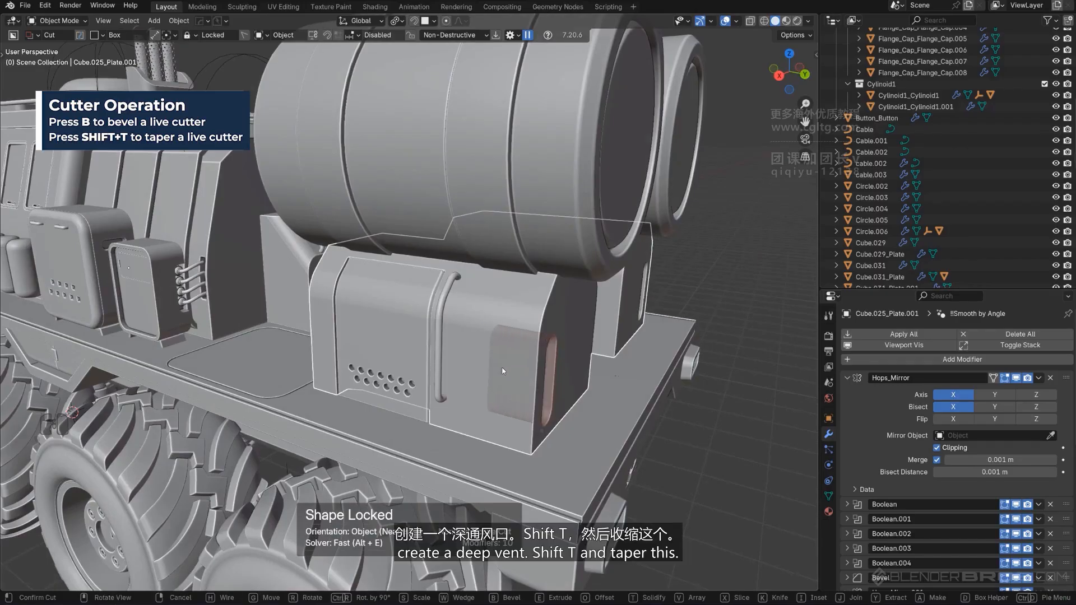
{"action": "key", "text": "shift+t"}
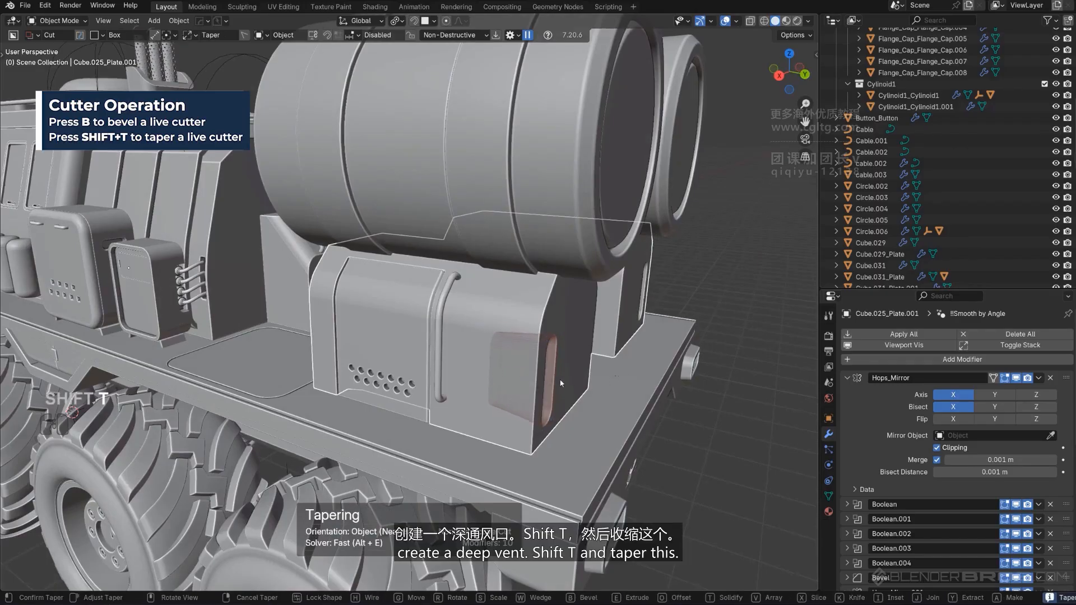
{"action": "left_click", "coordinate": [560, 384]}
{"action": "left_click", "coordinate": [742, 301]}
Cycle through the housing's booleans to Boolean.004 and recover the slot's cutter, Cutter.114.
{"action": "scroll", "coordinate": [388, 317], "scroll_direction": "up", "scroll_amount": 5}
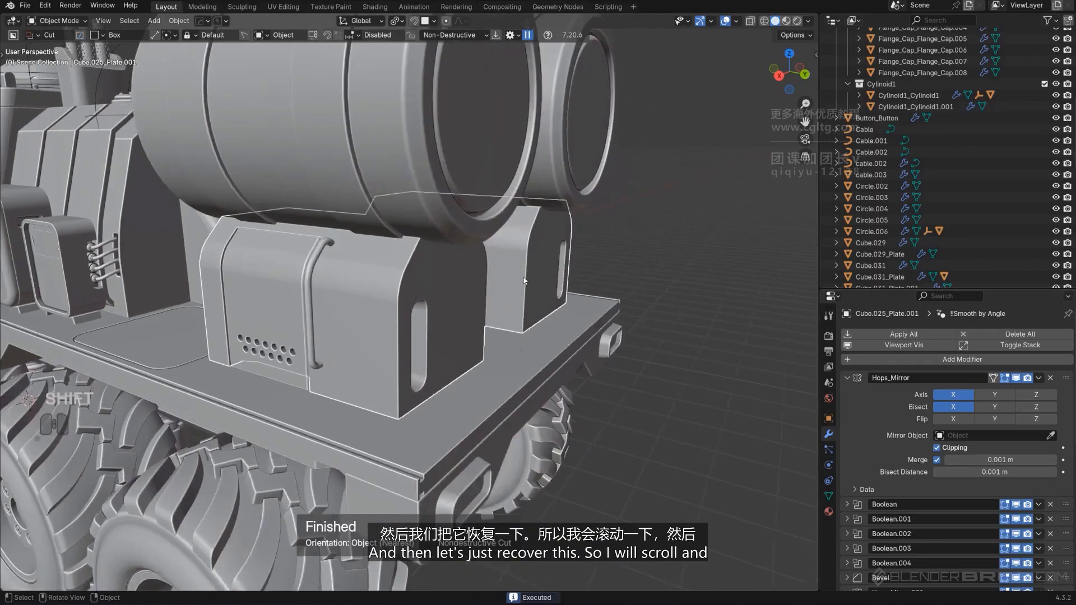
{"action": "key", "text": "q"}
{"action": "left_click", "coordinate": [374, 342]}
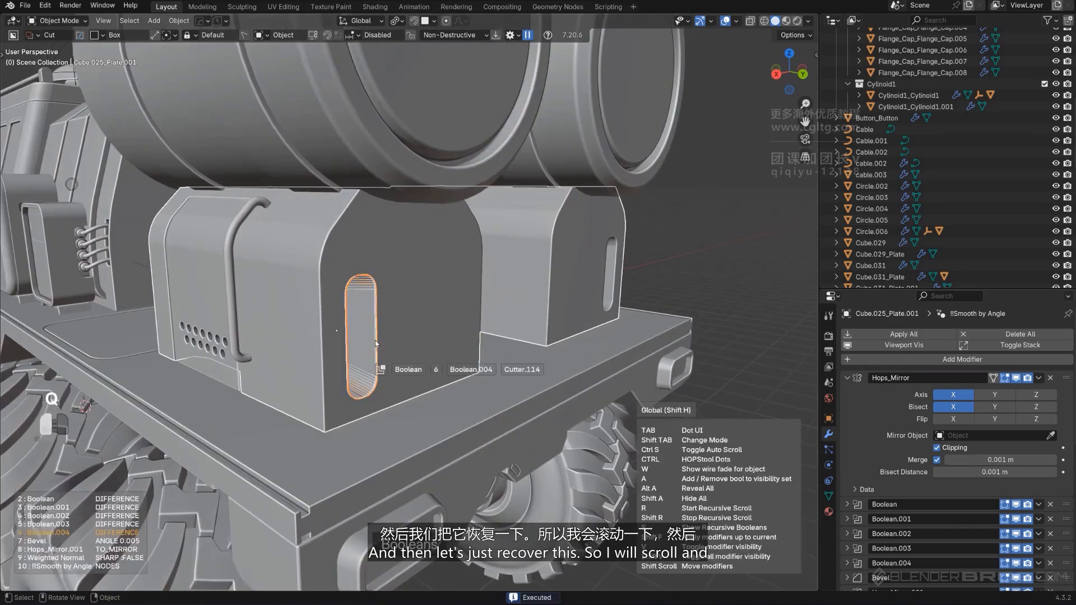
{"action": "left_click", "coordinate": [378, 340]}
{"action": "key", "text": "q"}
Mirror the slot cutter across the rear housing on the X axis to cut a matching second slot.
{"action": "mouse_move", "coordinate": [484, 337]}
{"action": "middle_mouse_down"}
{"action": "mouse_move", "coordinate": [415, 327]}
{"action": "mouse_move", "coordinate": [497, 336]}
{"action": "middle_mouse_up"}
{"action": "left_click", "coordinate": [414, 326], "text": "shift"}
{"action": "key", "text": "alt+x"}
{"action": "left_click", "coordinate": [368, 270]}
{"action": "scroll", "coordinate": [370, 272], "scroll_direction": "down", "scroll_amount": 4}
{"action": "scroll", "coordinate": [502, 345], "scroll_direction": "up", "scroll_amount": 5}
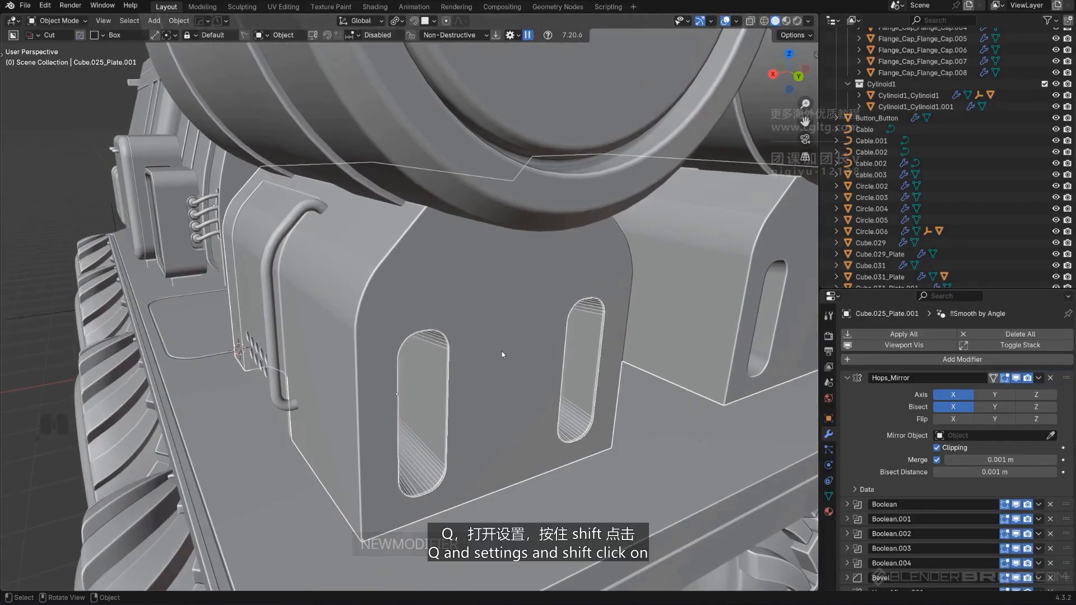
Try Shade Wire on the rear housing, and undo the shading change.
{"action": "key", "text": "q"}
{"action": "mouse_move", "coordinate": [493, 446]}
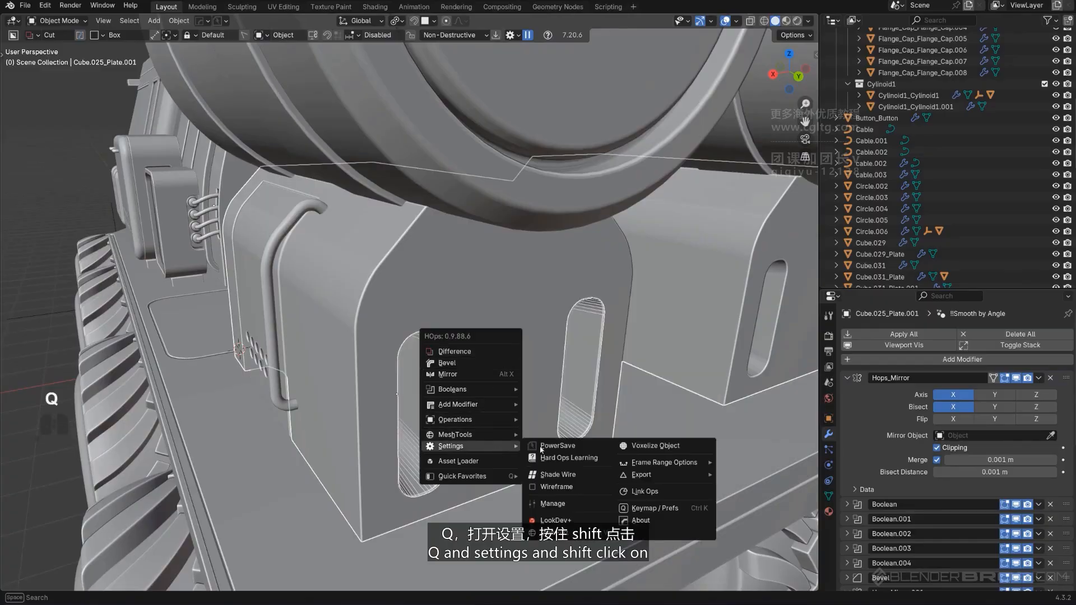
{"action": "left_click", "coordinate": [579, 476]}
{"action": "key", "text": "ctrl+z"}
{"action": "key", "text": "q"}
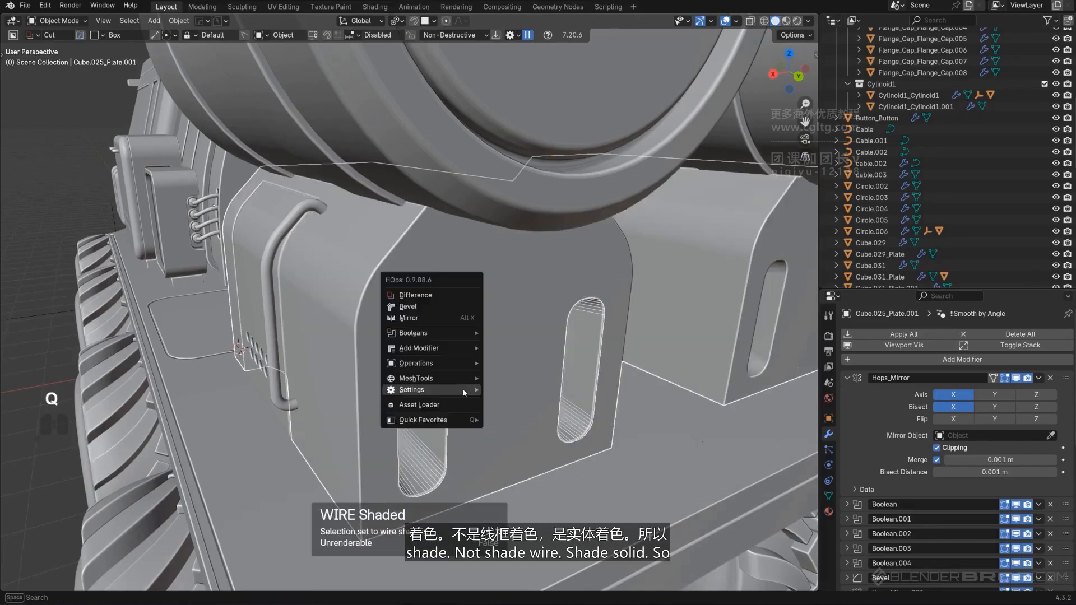
{"action": "left_click", "coordinate": [451, 382]}
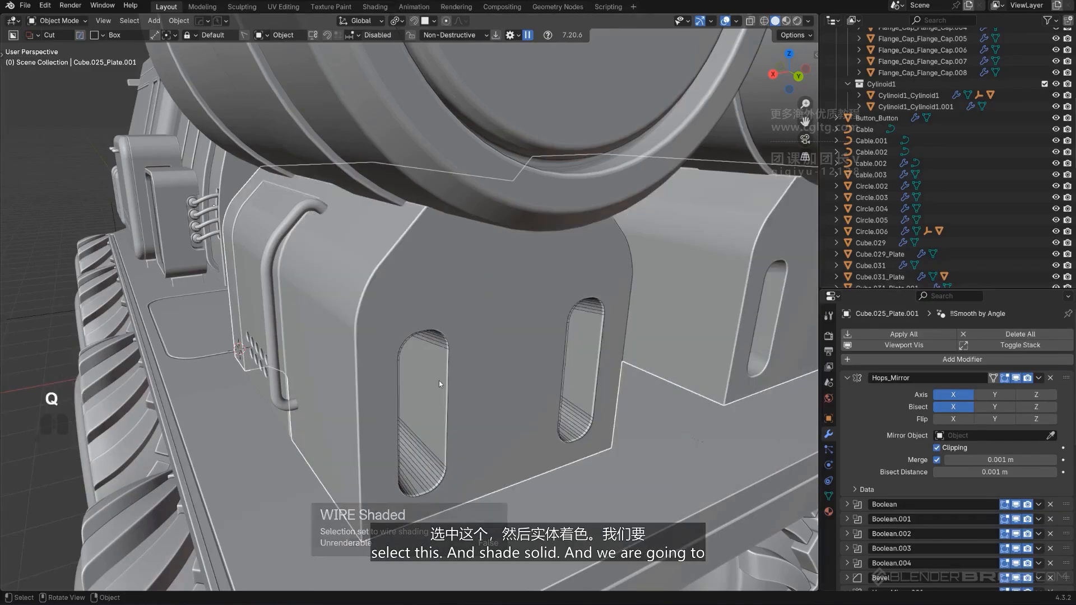
Duplicate the slot cutter as a solid object with Shade Solid, and move the duplicate outward 0.11055 m along Y.
{"action": "left_click", "coordinate": [443, 342]}
{"action": "key", "text": "q"}
{"action": "mouse_move", "coordinate": [443, 343]}
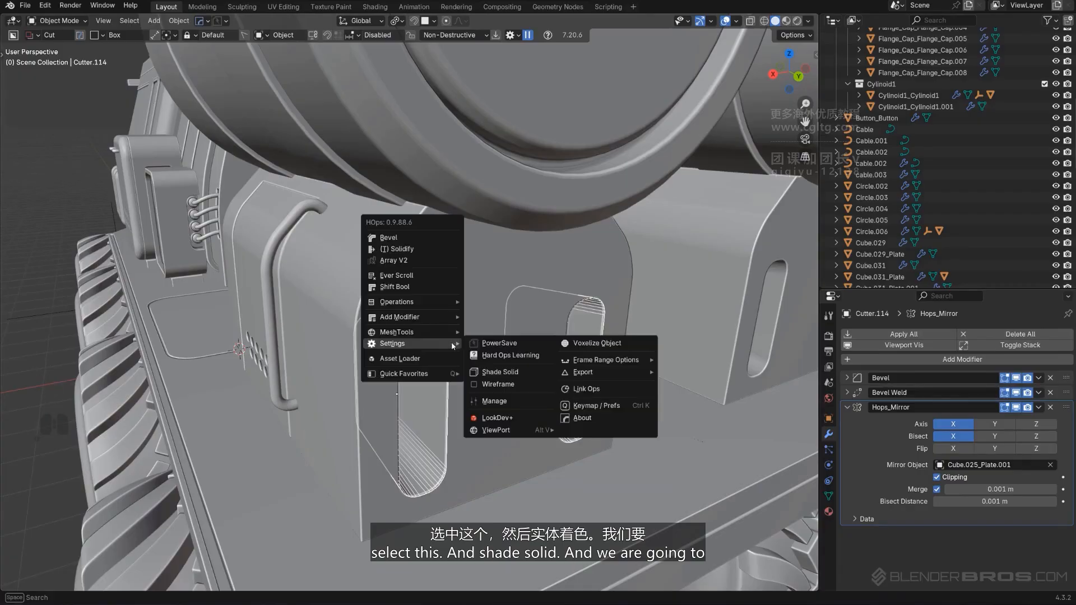
{"action": "left_click", "coordinate": [517, 370], "text": "shift"}
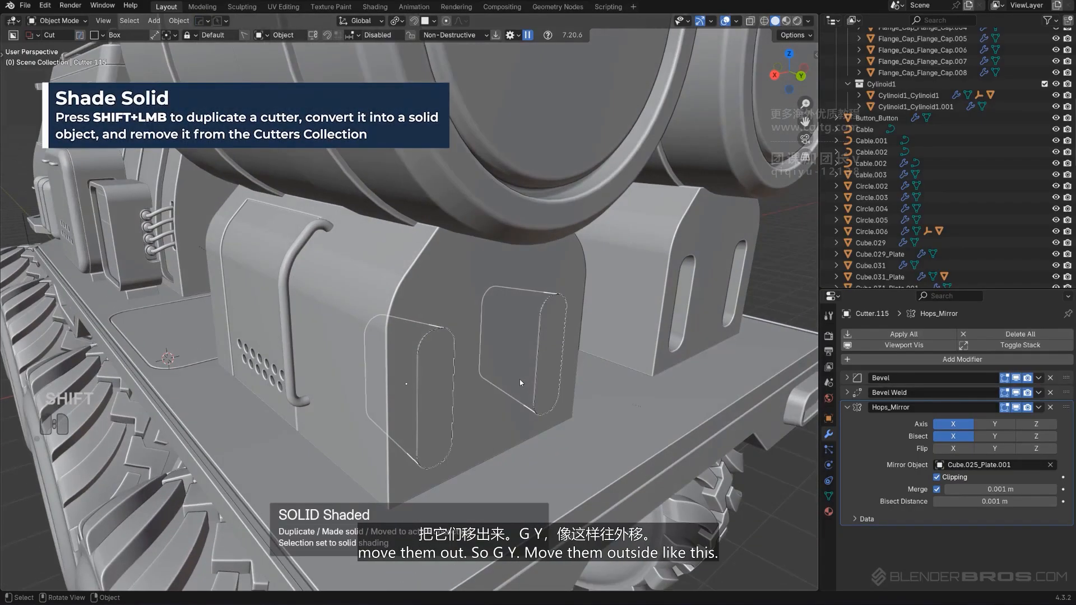
{"action": "key", "text": "g"}
{"action": "key", "text": "y"}
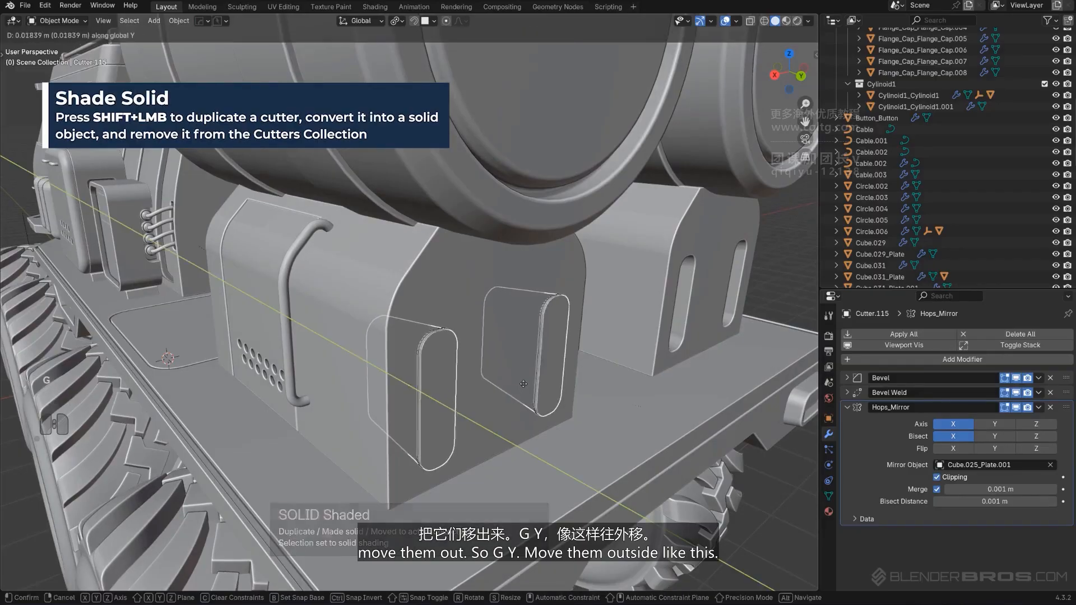
{"action": "left_click", "coordinate": [532, 393]}
Run Smart Apply on the solid slot inserts, and apply their remaining Bevel modifier.
{"action": "scroll", "coordinate": [481, 382], "scroll_direction": "up", "scroll_amount": 1}
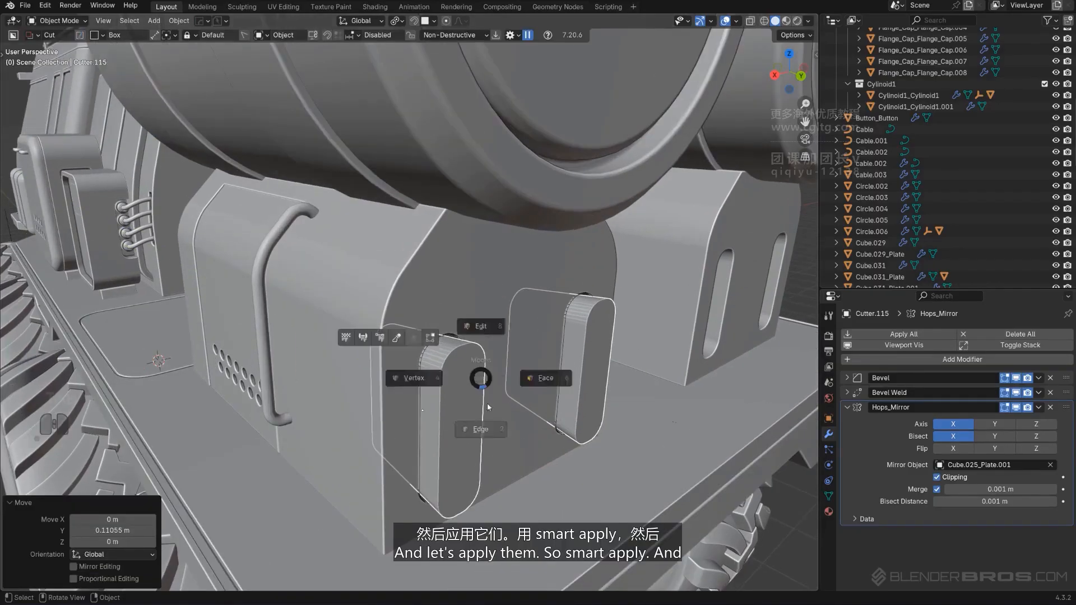
{"action": "key", "text": "Tab"}
{"action": "key", "text": "q"}
{"action": "mouse_move", "coordinate": [458, 303]}
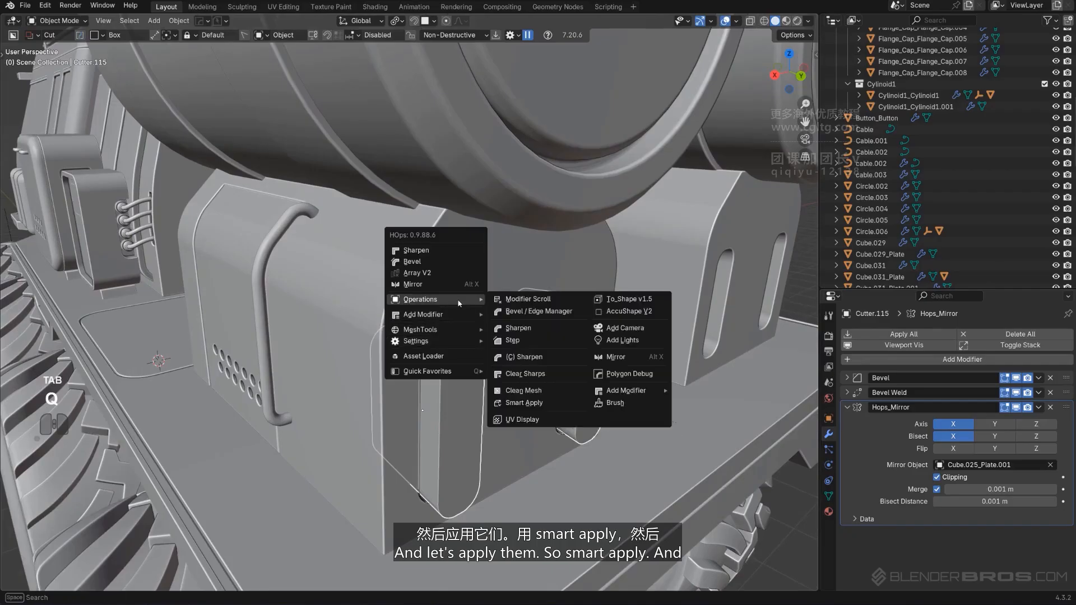
{"action": "left_click", "coordinate": [525, 402]}
{"action": "key", "text": "Tab"}
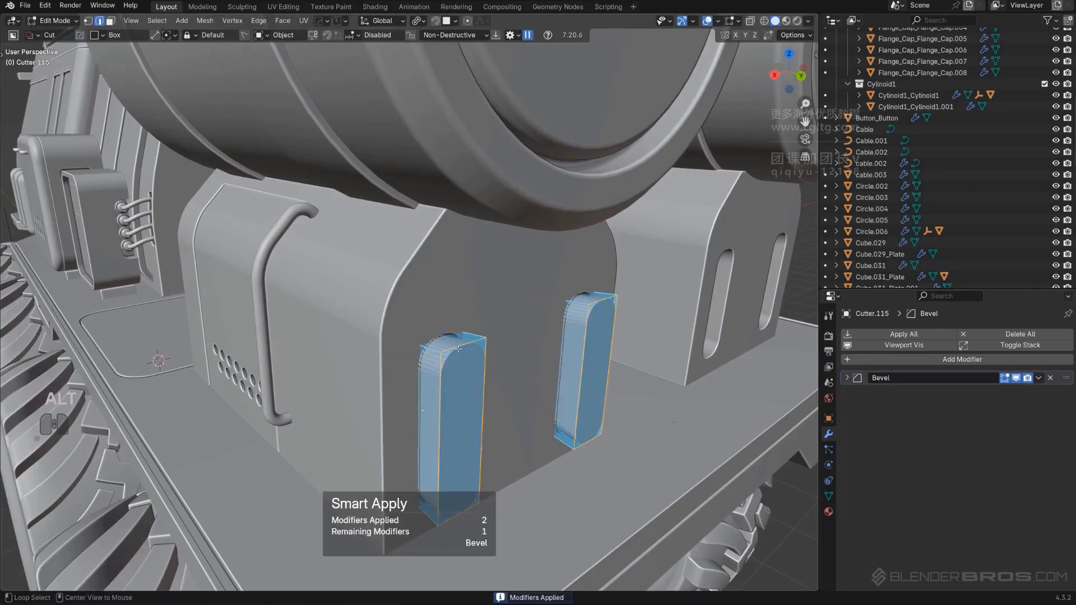
{"action": "key", "text": "Tab"}
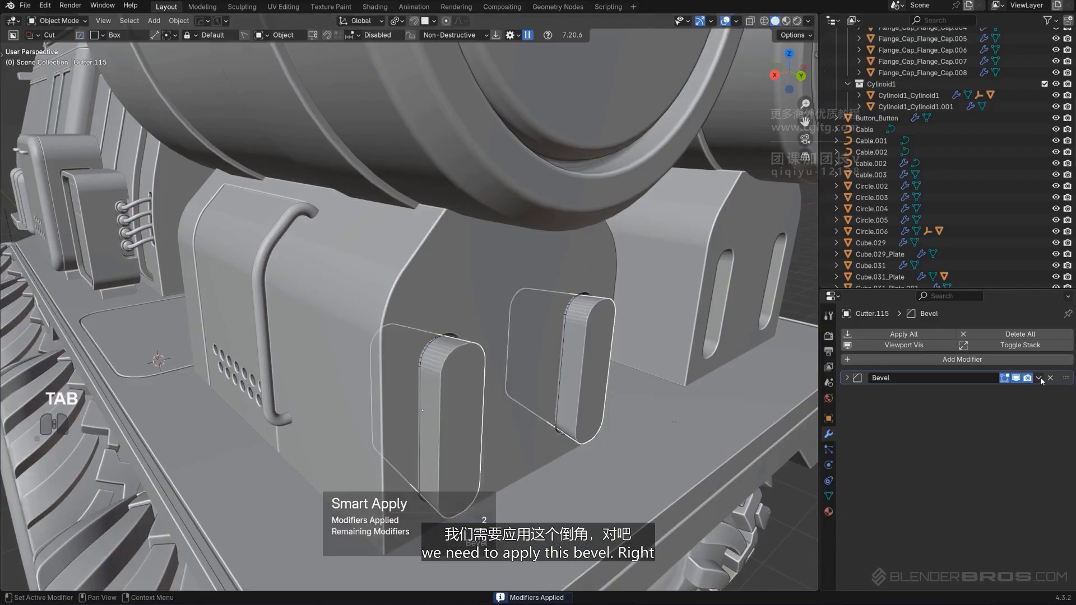
{"action": "left_click", "coordinate": [1041, 381]}
{"action": "left_click", "coordinate": [980, 391]}
Bevel the outer end edge loops of both slot inserts with a single segment.
{"action": "key", "text": "Tab"}
{"action": "scroll", "coordinate": [573, 375], "scroll_direction": "up", "scroll_amount": 3}
{"action": "left_click", "coordinate": [510, 379]}
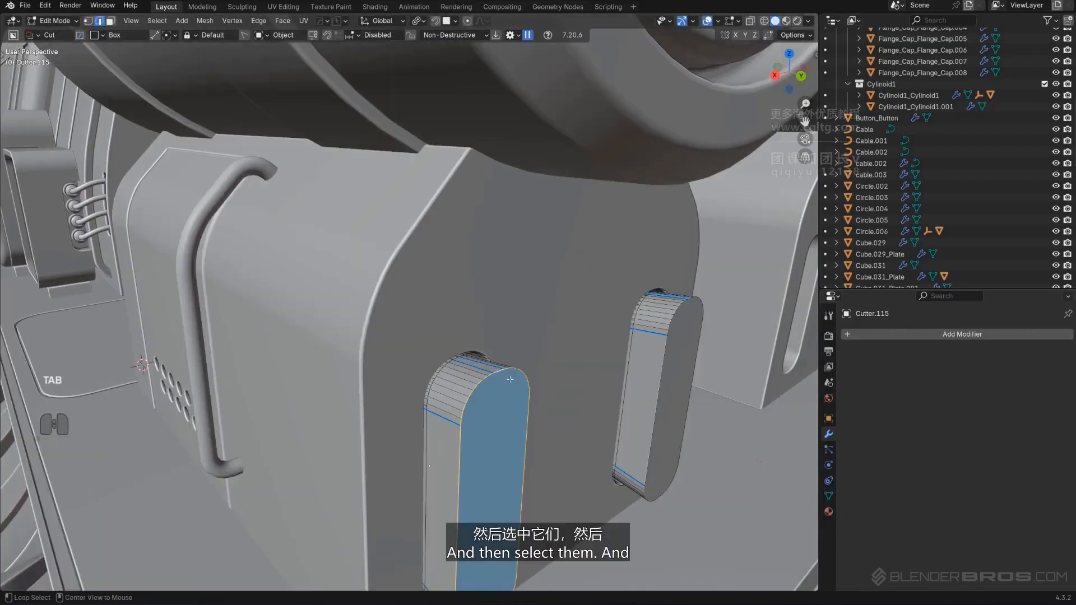
{"action": "left_click", "coordinate": [688, 328], "text": "alt+shift"}
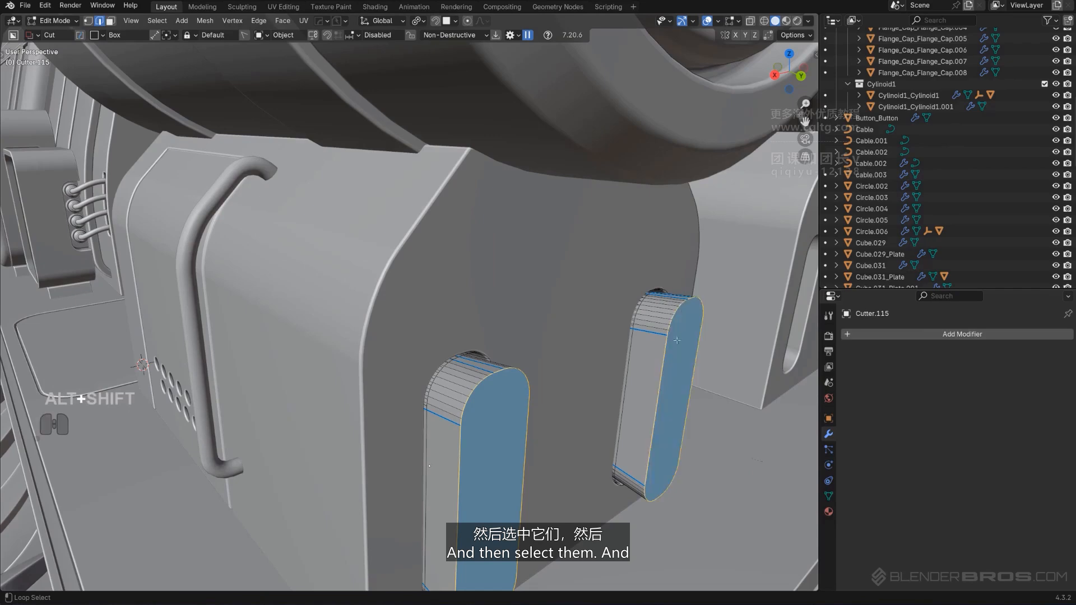
{"action": "middle_click_drag", "start_coordinate": [688, 327], "coordinate": [615, 322], "text": "shift"}
{"action": "key", "text": "ctrl+b"}
{"action": "scroll", "coordinate": [493, 305], "scroll_direction": "up", "scroll_amount": 3}
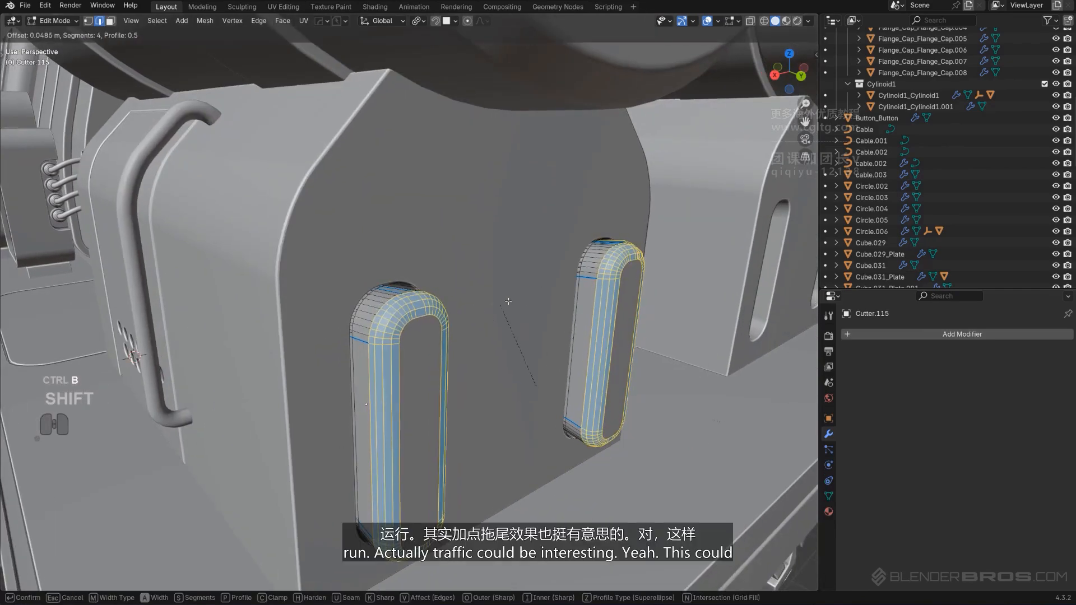
{"action": "scroll", "coordinate": [507, 334], "scroll_direction": "down", "scroll_amount": 3}
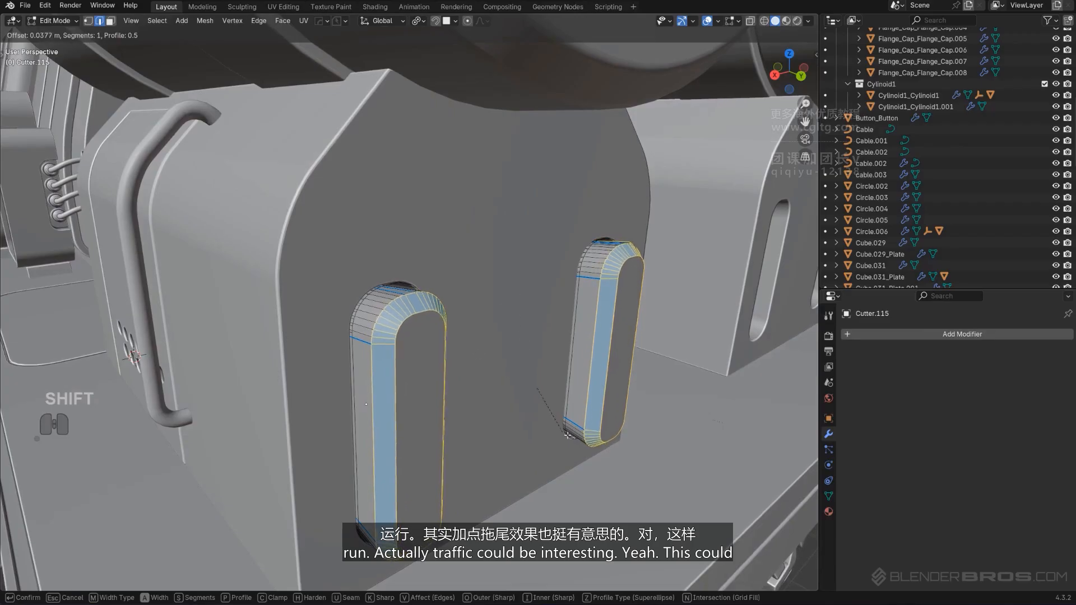
{"action": "left_click", "coordinate": [511, 385]}
{"action": "key", "text": "Tab"}
{"action": "scroll", "coordinate": [523, 246], "scroll_direction": "down", "scroll_amount": 6}
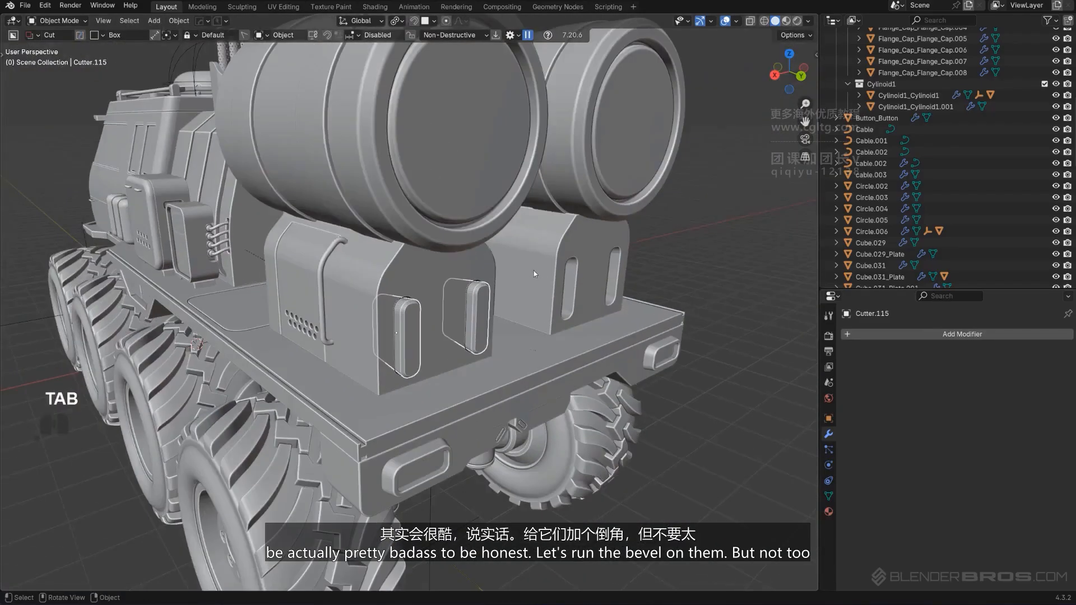
Add a Bevel modifier to the rear slot inserts and adjust it to three segments with a width of 0.001.
{"action": "scroll", "coordinate": [532, 269], "scroll_direction": "up", "scroll_amount": 4}
{"action": "key", "text": "q"}
{"action": "left_click", "coordinate": [500, 238]}
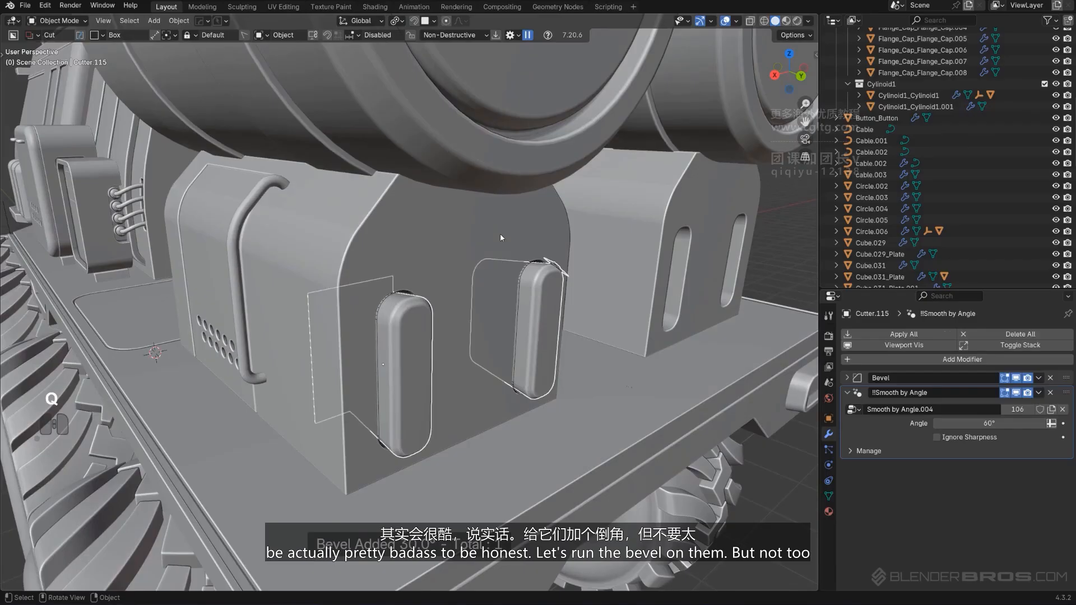
{"action": "scroll", "coordinate": [499, 240], "scroll_direction": "up", "scroll_amount": 3}
{"action": "key", "text": "q"}
{"action": "left_click", "coordinate": [475, 268]}
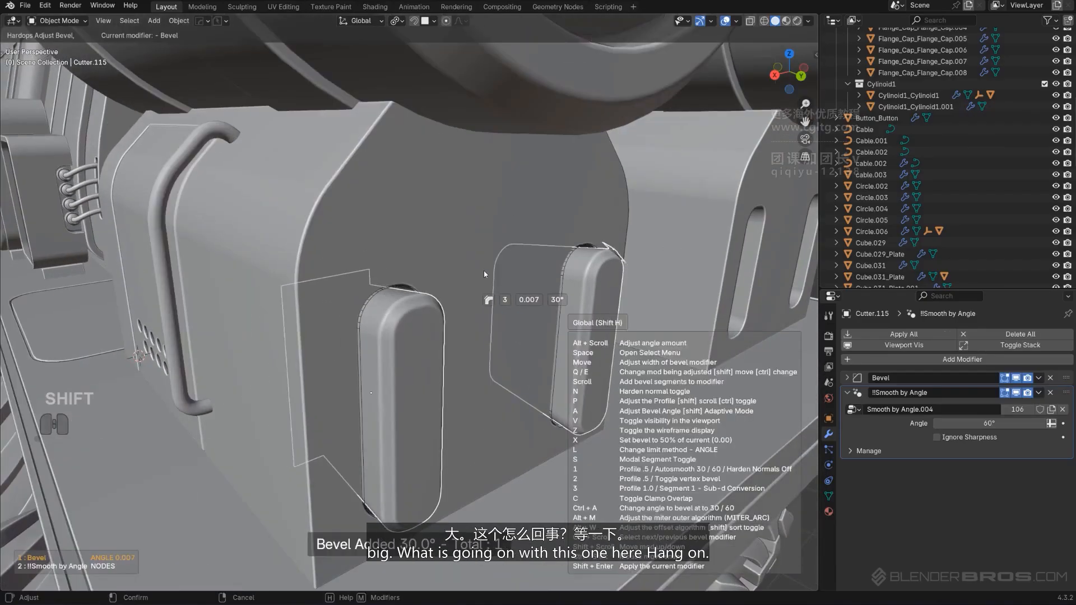
{"action": "left_click", "coordinate": [496, 272], "text": "shift"}
{"action": "key", "text": "q"}
{"action": "left_click", "coordinate": [489, 273]}
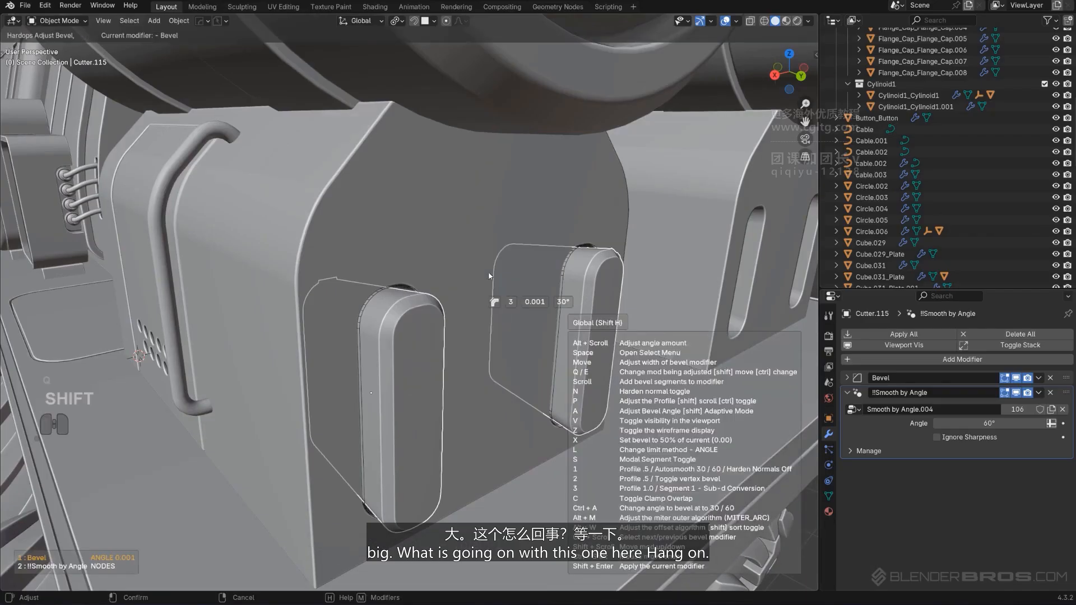
{"action": "left_click", "coordinate": [483, 274], "text": "shift"}
Isolate the inserts, cut off their inner ends with a box about 0.221 by 0.925, and apply the cut with Sharpen.
{"action": "scroll", "coordinate": [504, 284], "scroll_direction": "down", "scroll_amount": 3}
{"action": "mouse_move", "coordinate": [513, 289]}
{"action": "middle_mouse_down"}
{"action": "mouse_move", "coordinate": [521, 295]}
{"action": "mouse_move", "coordinate": [490, 319]}
{"action": "mouse_move", "coordinate": [523, 330]}
{"action": "mouse_move", "coordinate": [525, 291]}
{"action": "middle_mouse_up"}
{"action": "key", "text": "KP_Divide"}
{"action": "key", "text": "KP_5"}
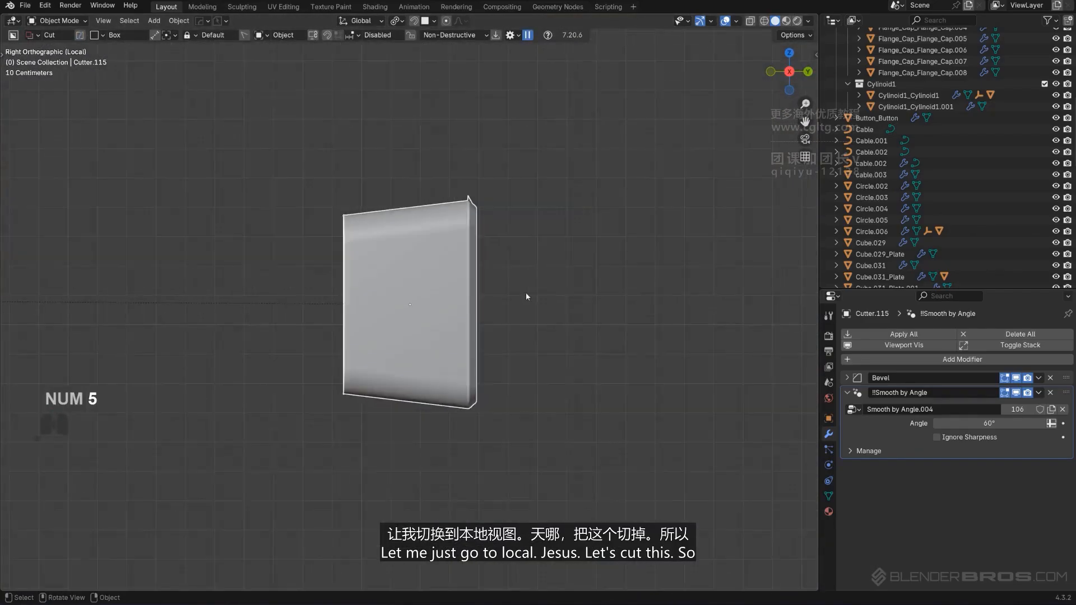
{"action": "key", "text": "d"}
{"action": "left_click_drag", "start_coordinate": [297, 170], "coordinate": [361, 439]}
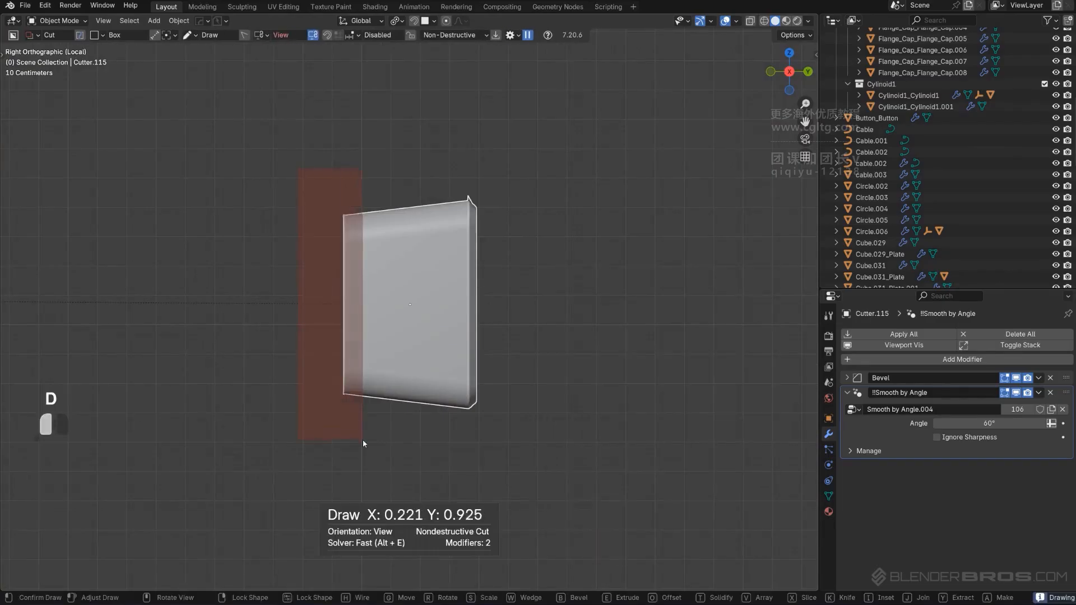
{"action": "key", "text": "space"}
{"action": "middle_click_drag", "start_coordinate": [445, 284], "coordinate": [471, 337]}
{"action": "key", "text": "q"}
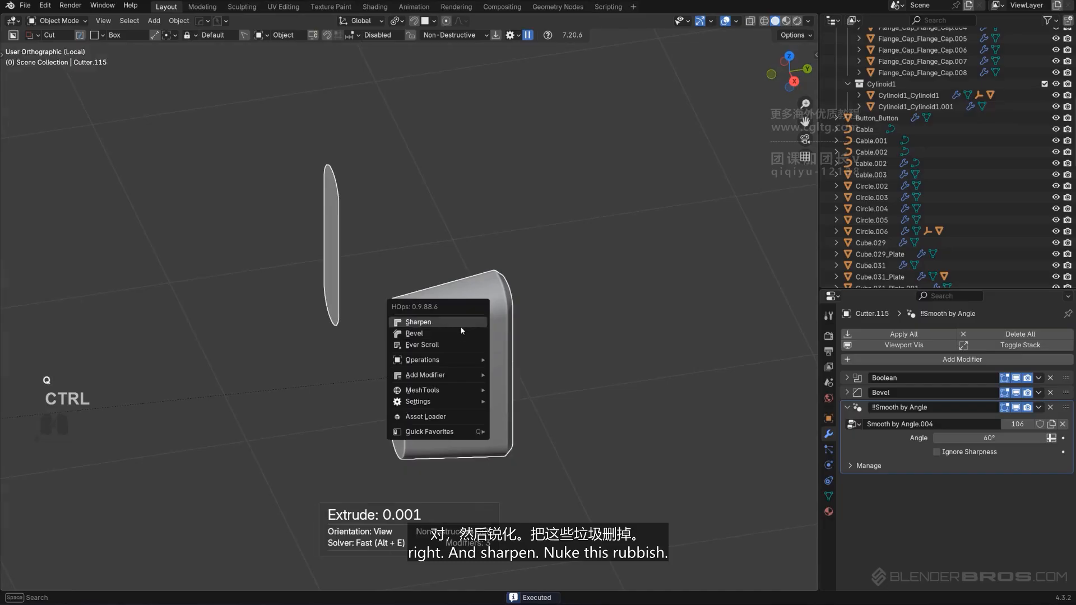
{"action": "left_click", "coordinate": [461, 330], "text": "ctrl"}
Delete the detached thin mesh piece so that only one slot insert remains in the object.
{"action": "key", "text": "Tab"}
{"action": "key", "text": "x"}
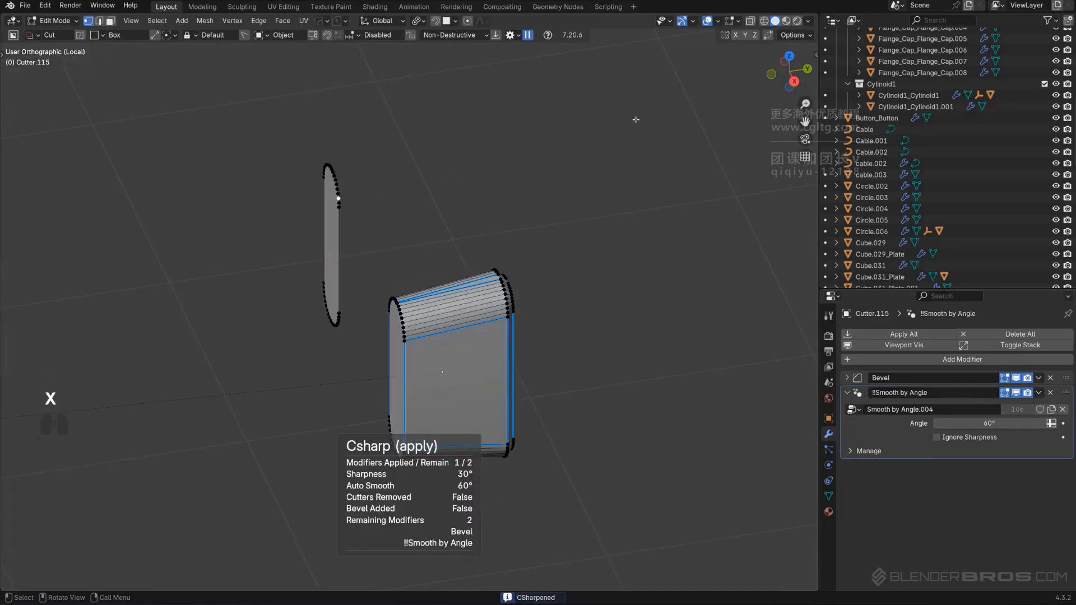
{"action": "key", "text": "l"}
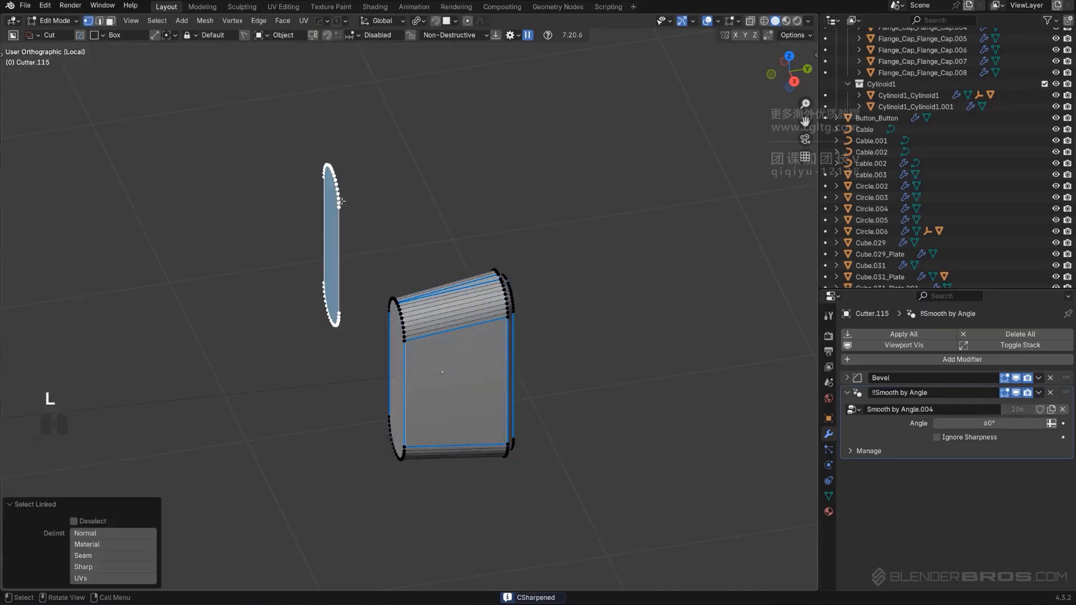
{"action": "key", "text": "x"}
{"action": "left_click", "coordinate": [338, 124]}
{"action": "key", "text": "Tab"}
{"action": "key", "text": "KP_5"}
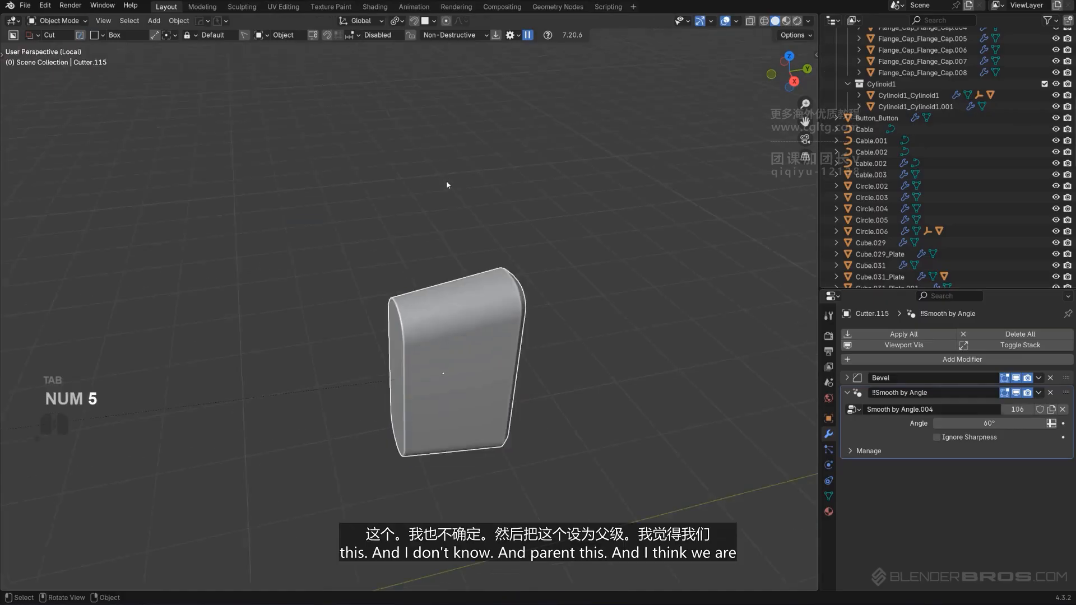
Clear the insert's parent while keeping its transformation, and return from local view to the full truck.
{"action": "key", "text": "alt+p"}
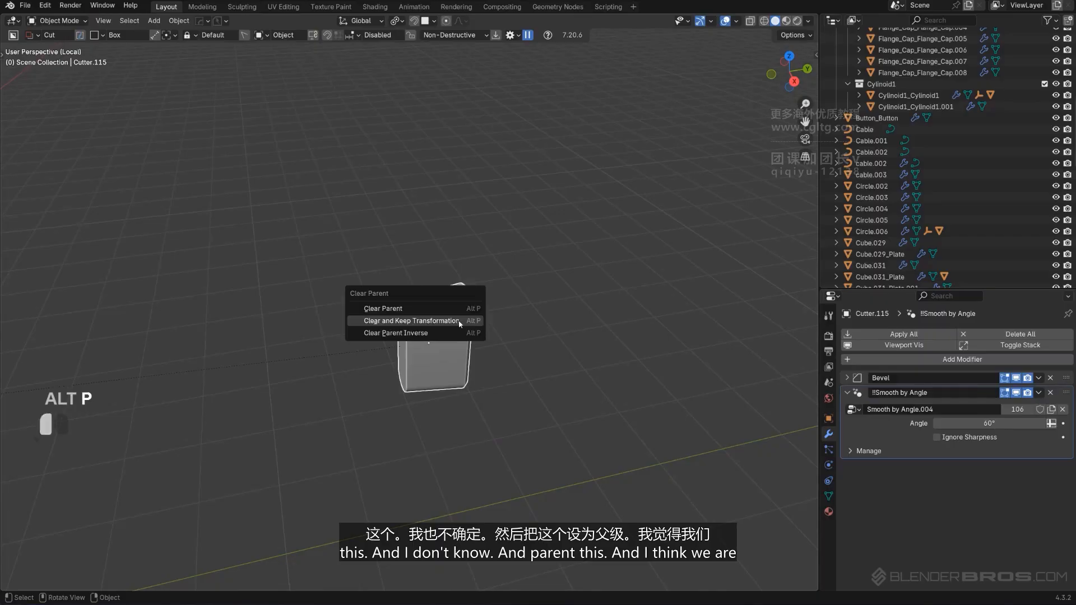
{"action": "left_click", "coordinate": [458, 318]}
{"action": "key", "text": "KP_Divide"}
{"action": "key", "text": "KP_Divide"}
{"action": "key", "text": "KP_Divide"}
{"action": "scroll", "coordinate": [458, 318], "scroll_direction": "up", "scroll_amount": 3}
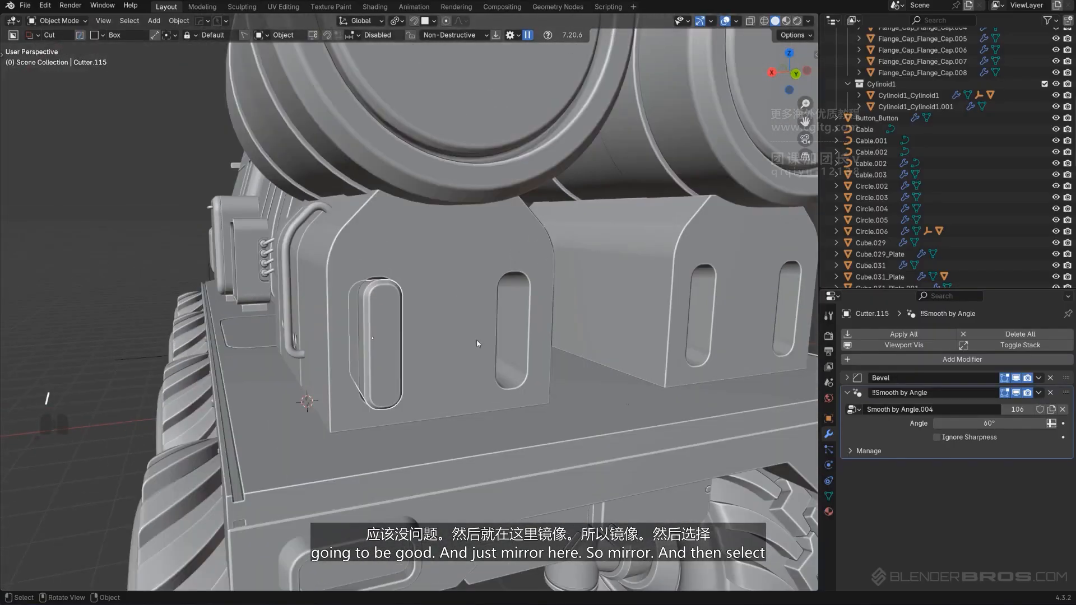
Try to mirror the slot insert along X across the rear housing.
{"action": "left_click", "coordinate": [476, 339]}
{"action": "key", "text": "alt+x"}
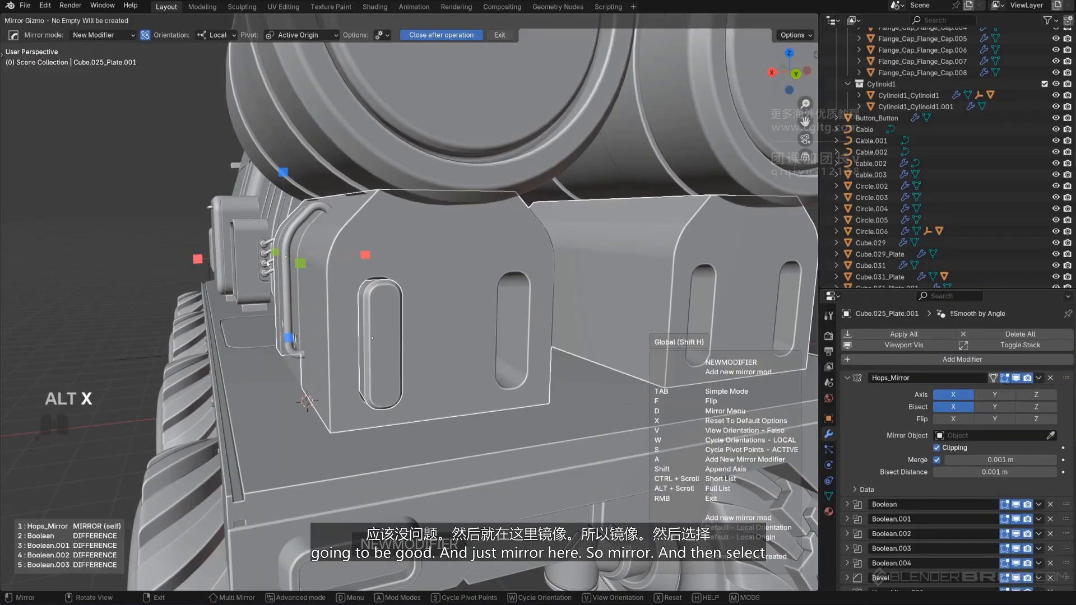
{"action": "left_click", "coordinate": [199, 259]}
{"action": "scroll", "coordinate": [401, 350], "scroll_direction": "down", "scroll_amount": 6}
{"action": "left_click", "coordinate": [406, 310]}
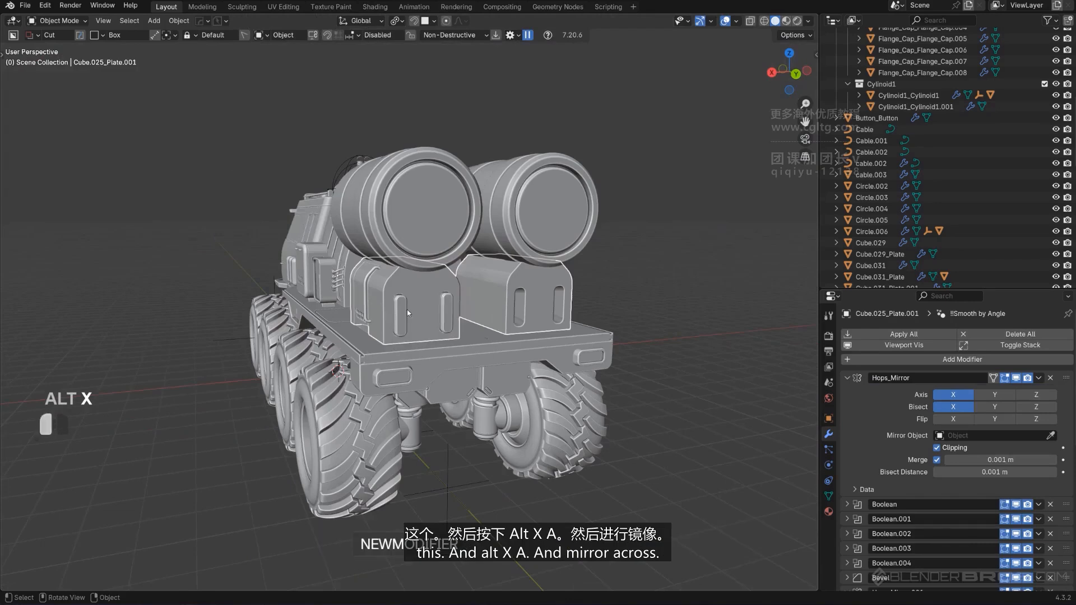
Try to mirror the insert along X across the truck bed, and undo the last mirror.
{"action": "left_click", "coordinate": [491, 338]}
{"action": "key", "text": "alt+x"}
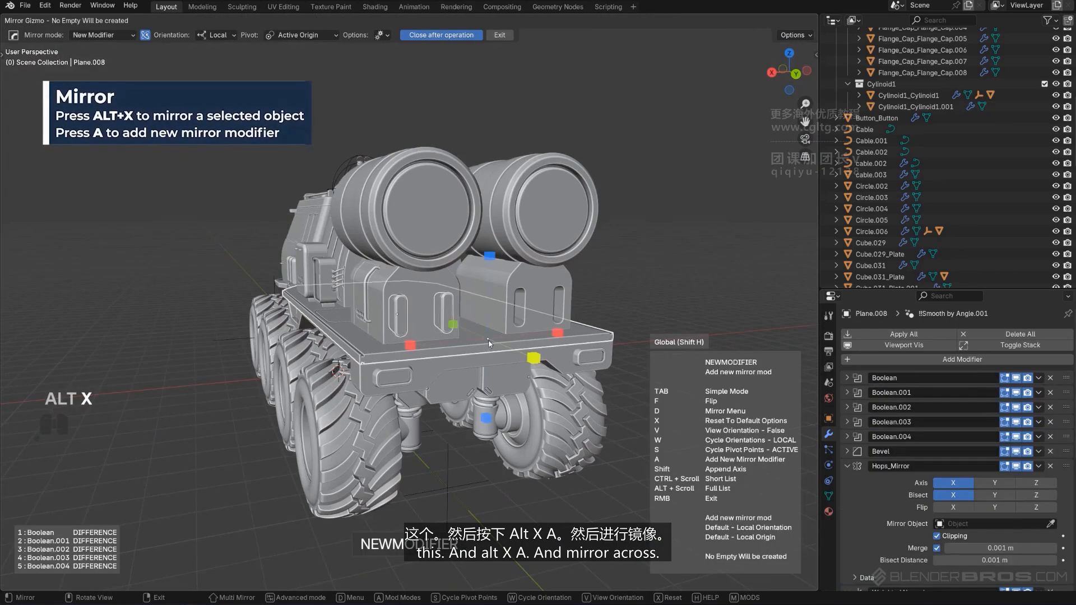
{"action": "key", "text": "a"}
{"action": "left_click", "coordinate": [410, 346]}
{"action": "scroll", "coordinate": [479, 341], "scroll_direction": "up", "scroll_amount": 3}
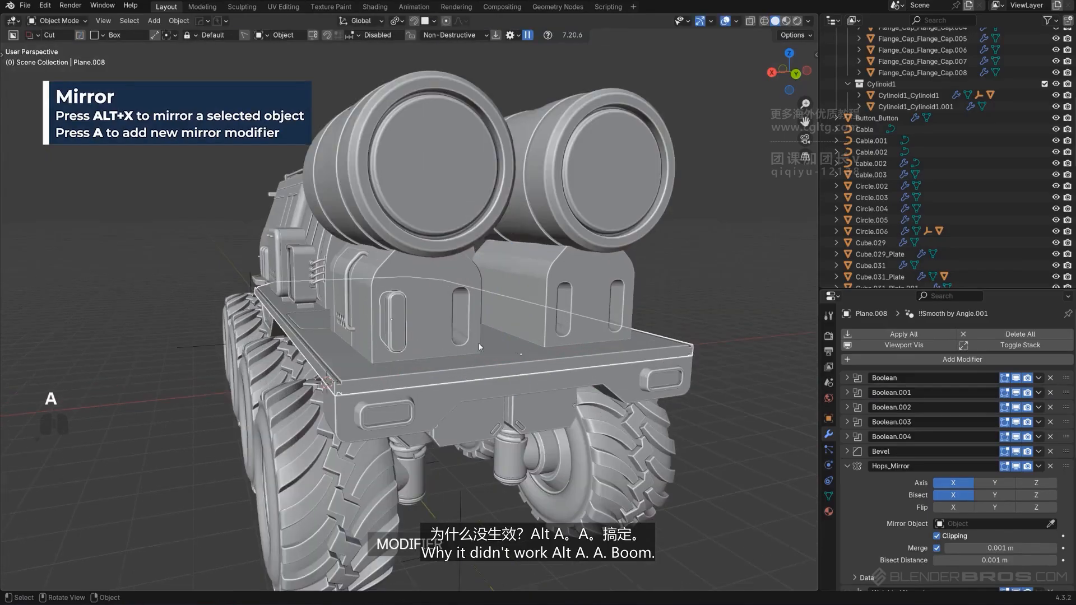
{"action": "key", "text": "alt+x"}
{"action": "key", "text": "a"}
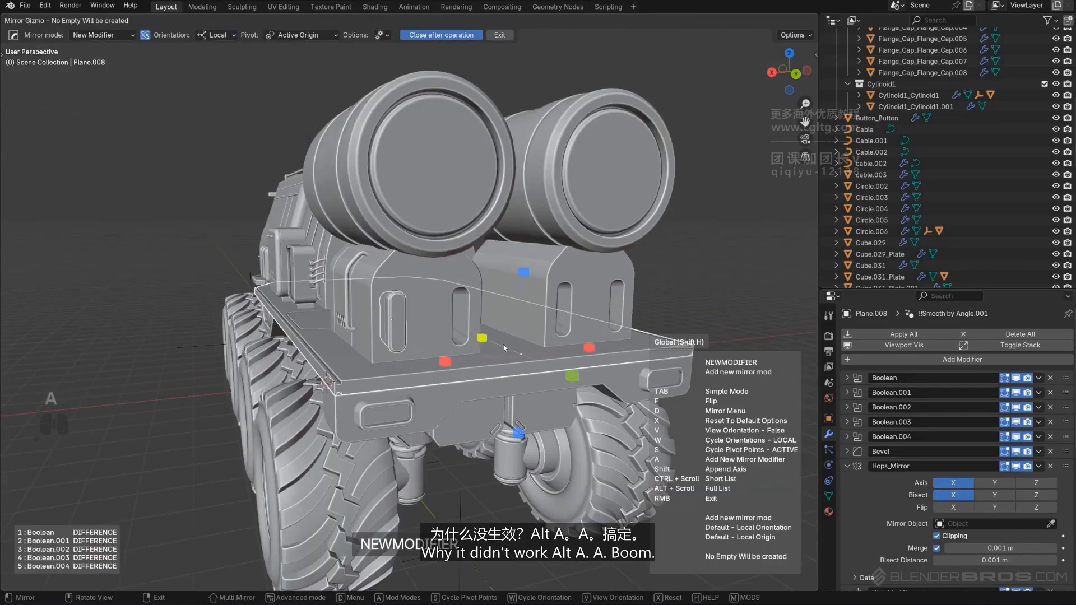
{"action": "left_click", "coordinate": [445, 361]}
{"action": "scroll", "coordinate": [603, 297], "scroll_direction": "up", "scroll_amount": 2}
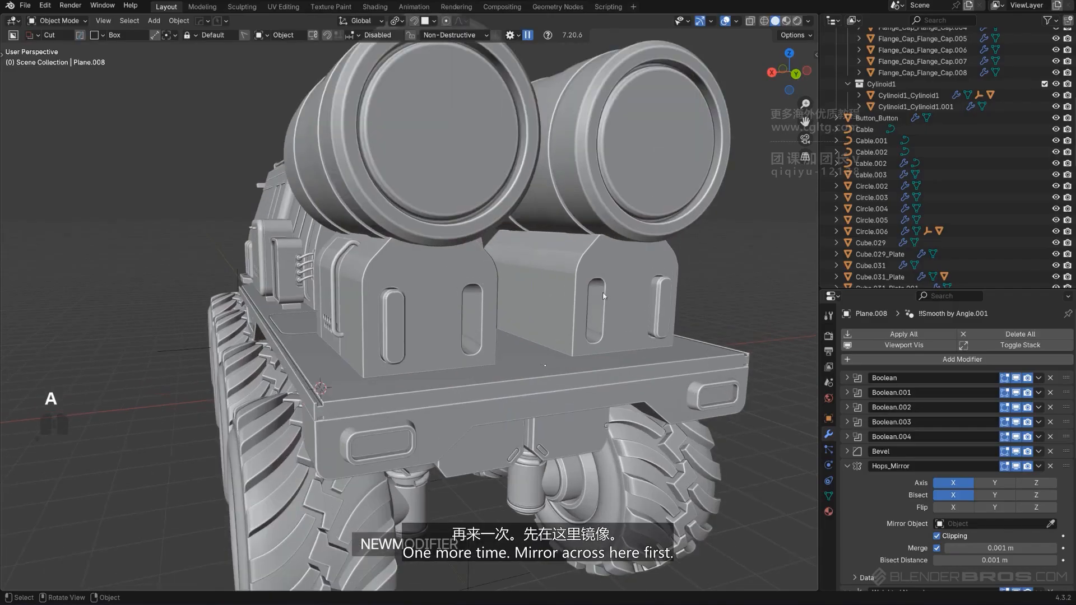
{"action": "key", "text": "ctrl+z"}
Mirror the slot insert along X with the rear housing as mirror object, filling the housing's second slot.
{"action": "left_click", "coordinate": [451, 319], "text": "shift"}
{"action": "key", "text": "alt+x"}
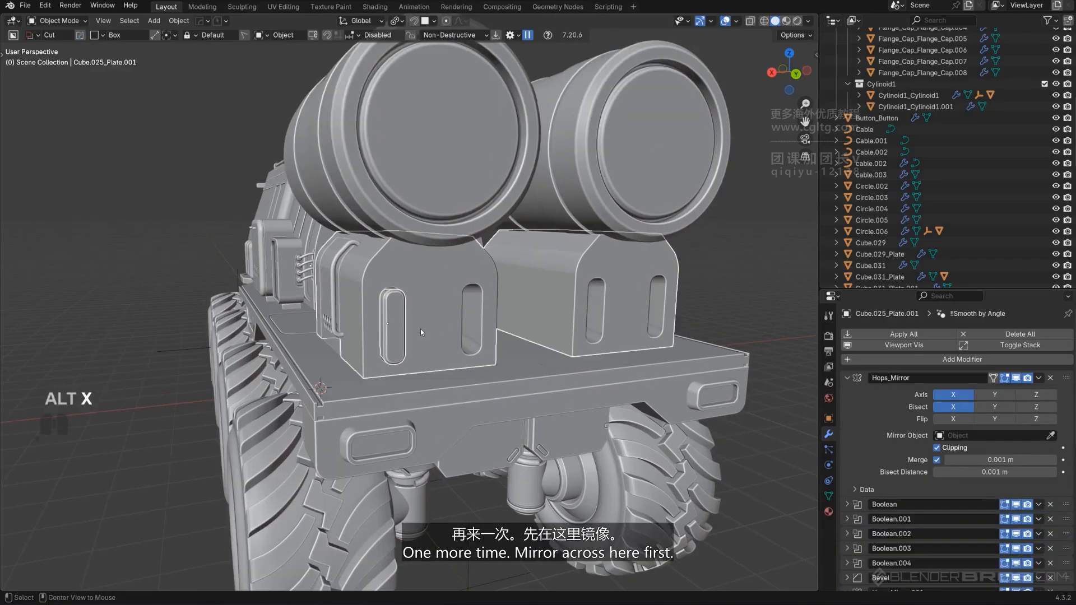
{"action": "middle_click_drag", "start_coordinate": [445, 314], "coordinate": [379, 276]}
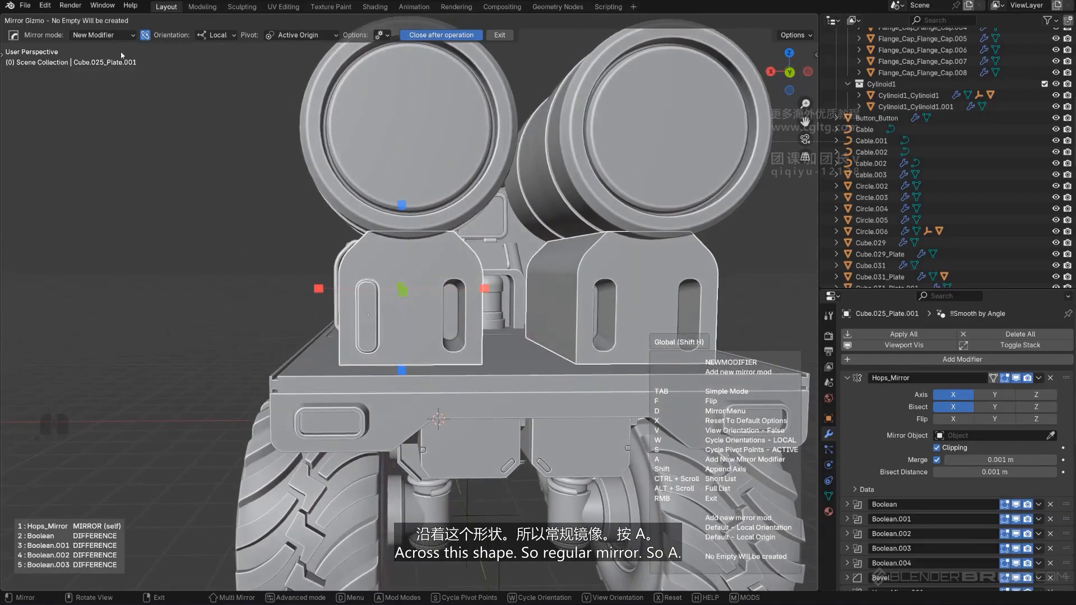
{"action": "key", "text": "a"}
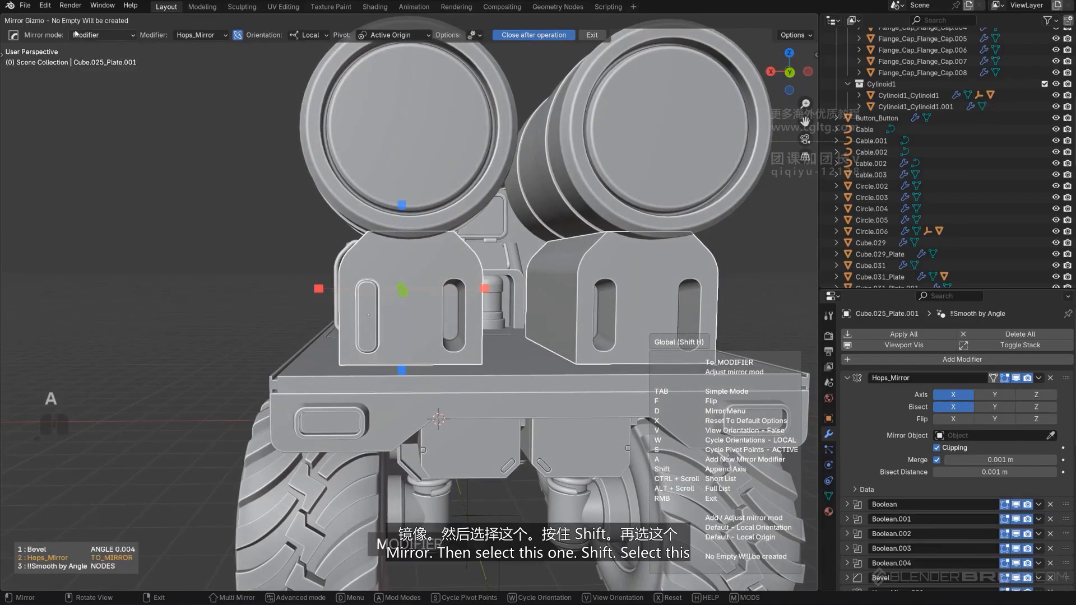
{"action": "left_click", "coordinate": [317, 288]}
Add a second mirror modifier along X across the truck bed to copy both inserts to the opposite housing.
{"action": "left_click", "coordinate": [528, 368], "text": "shift"}
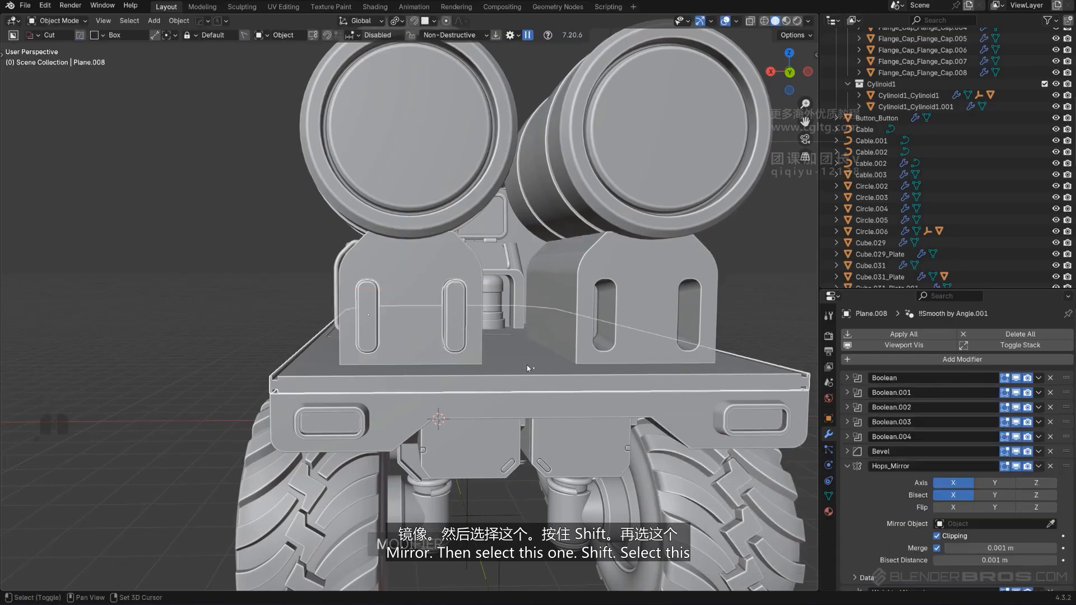
{"action": "key", "text": "alt+x"}
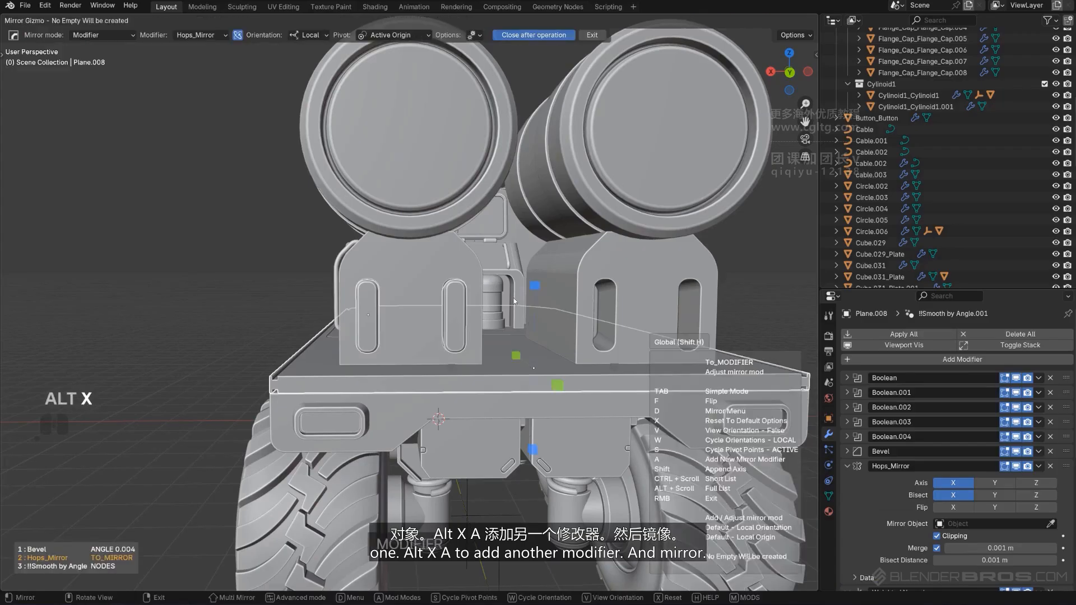
{"action": "key", "text": "a"}
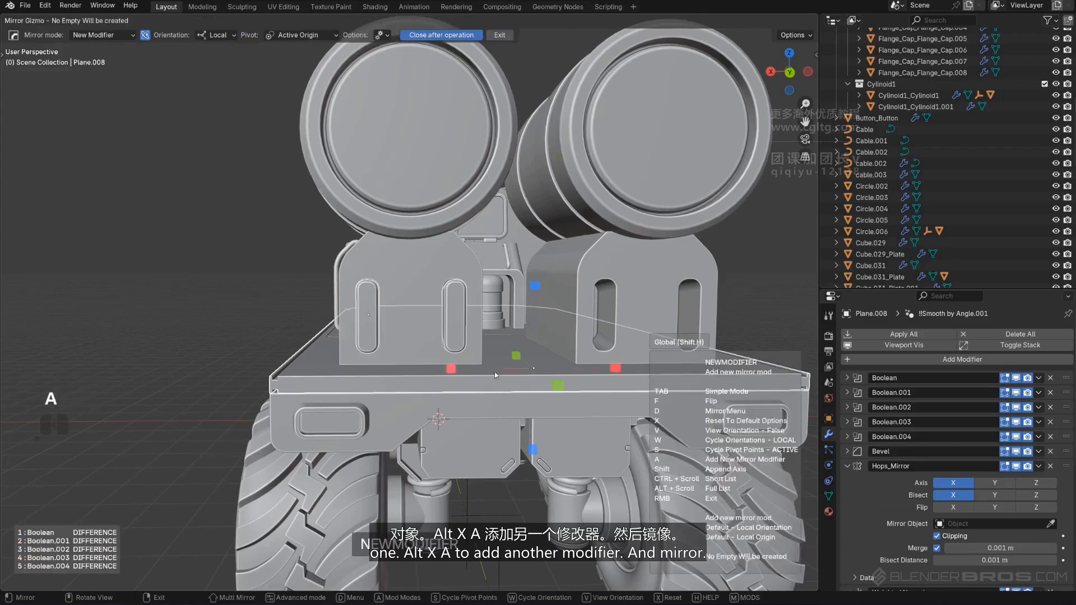
{"action": "left_click", "coordinate": [452, 370]}
{"action": "middle_click_drag", "start_coordinate": [682, 273], "coordinate": [475, 338]}
{"action": "scroll", "coordinate": [481, 327], "scroll_direction": "up", "scroll_amount": 2}
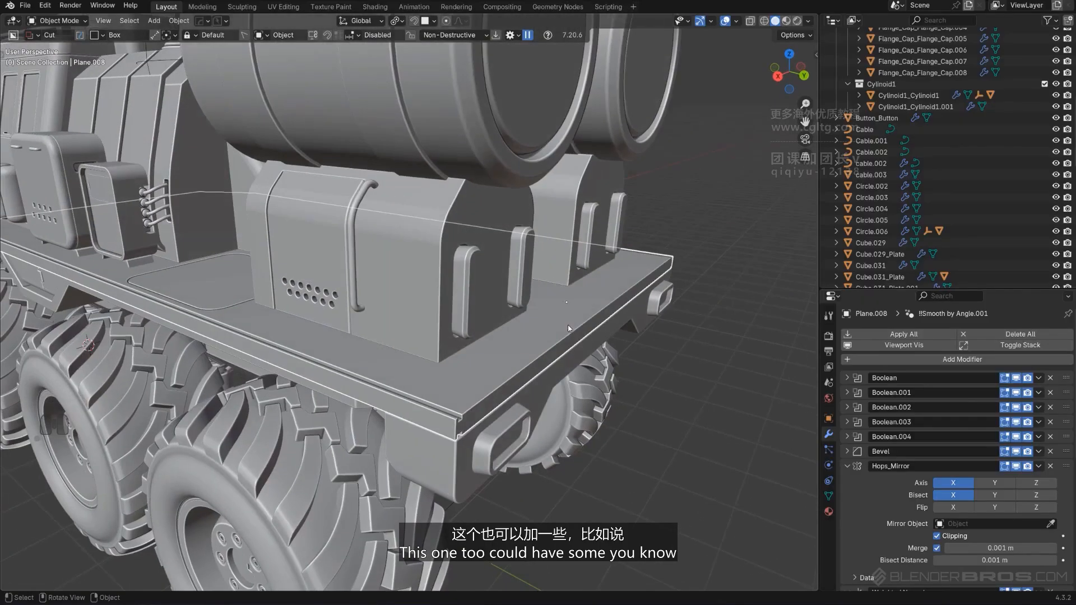
{"action": "left_click_drag", "start_coordinate": [571, 329], "coordinate": [497, 403]}
{"action": "right_click", "coordinate": [500, 396]}
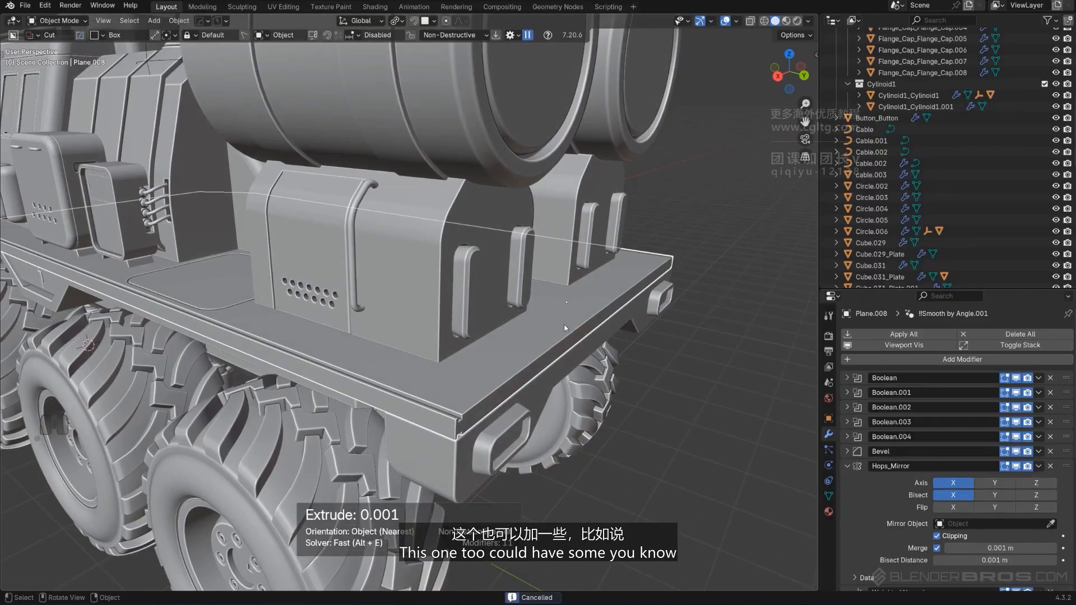
{"action": "left_click_drag", "start_coordinate": [562, 328], "coordinate": [519, 390]}
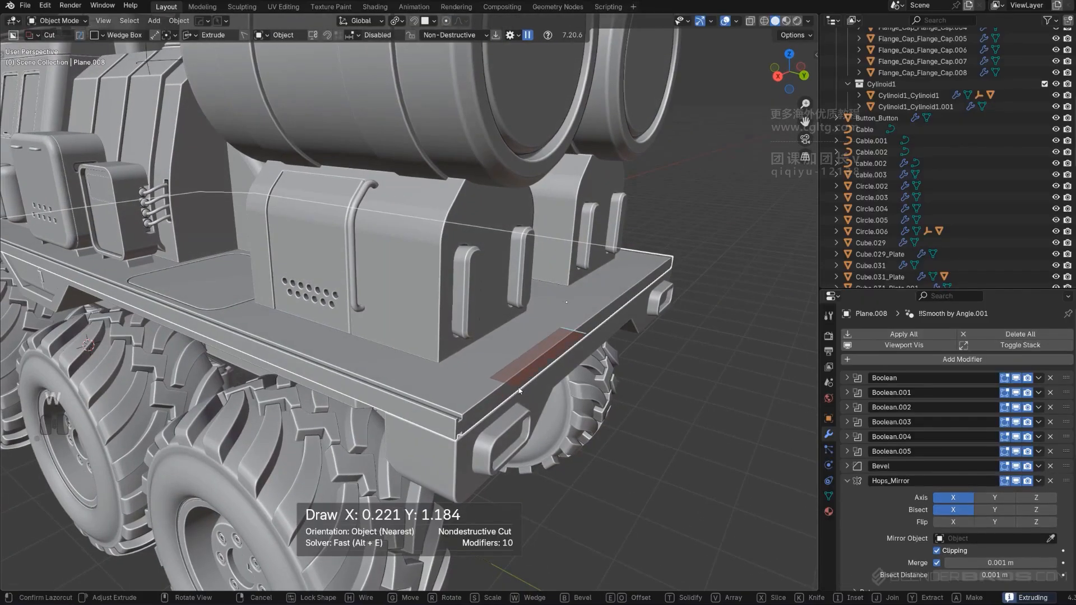
{"action": "key", "text": "w"}
{"action": "right_click", "coordinate": [518, 389]}
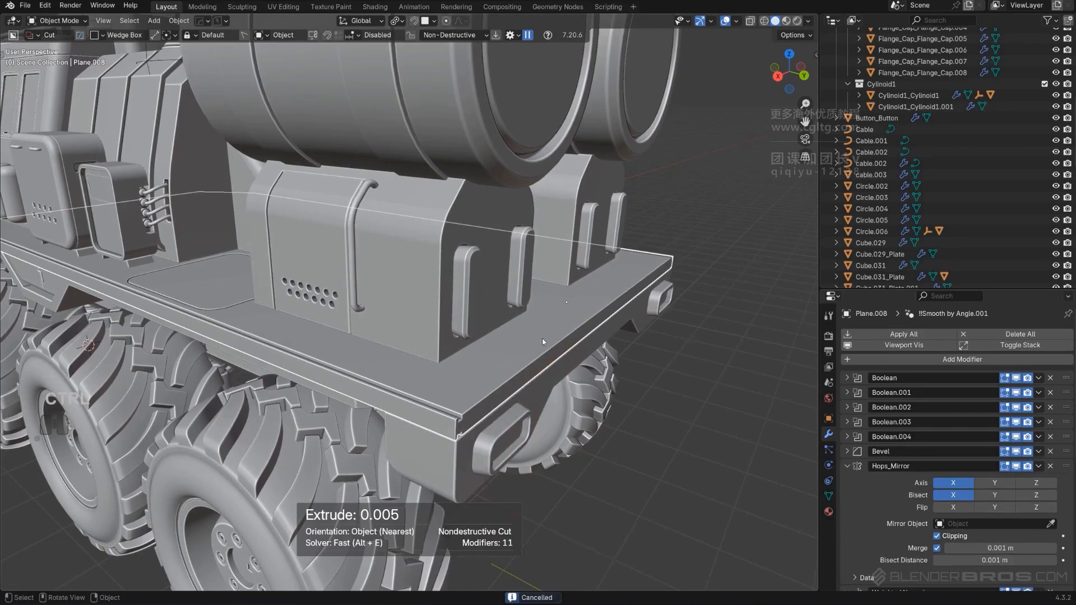
Cut a wedge box about 0.287 by 1.043 into the truck bed's rear edge, extruded about 0.291.
{"action": "left_click_drag", "start_coordinate": [543, 337], "coordinate": [514, 400]}
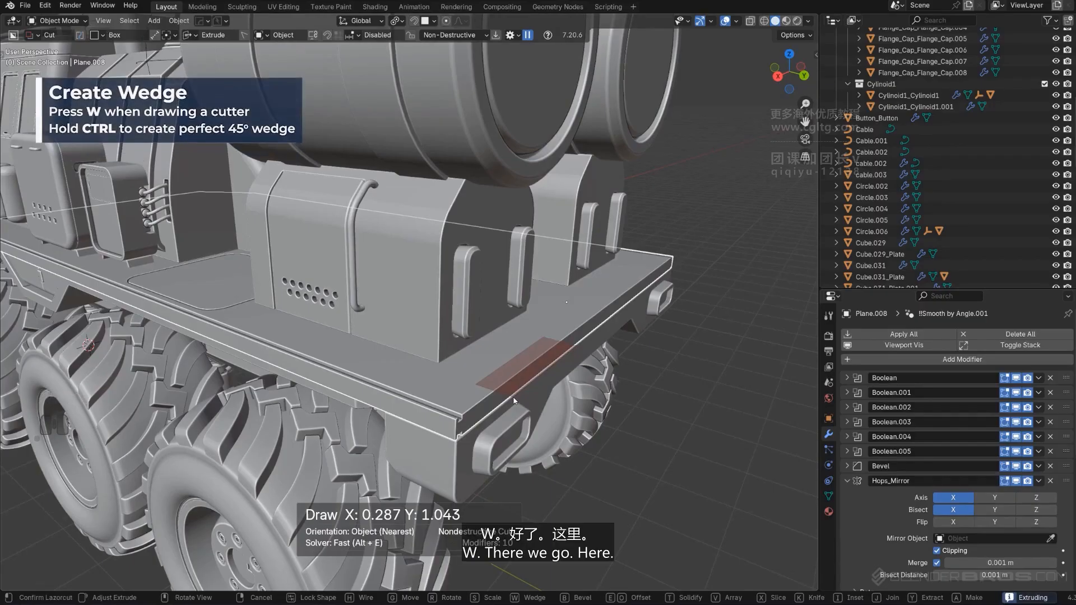
{"action": "key", "text": "w"}
{"action": "left_click", "coordinate": [513, 400]}
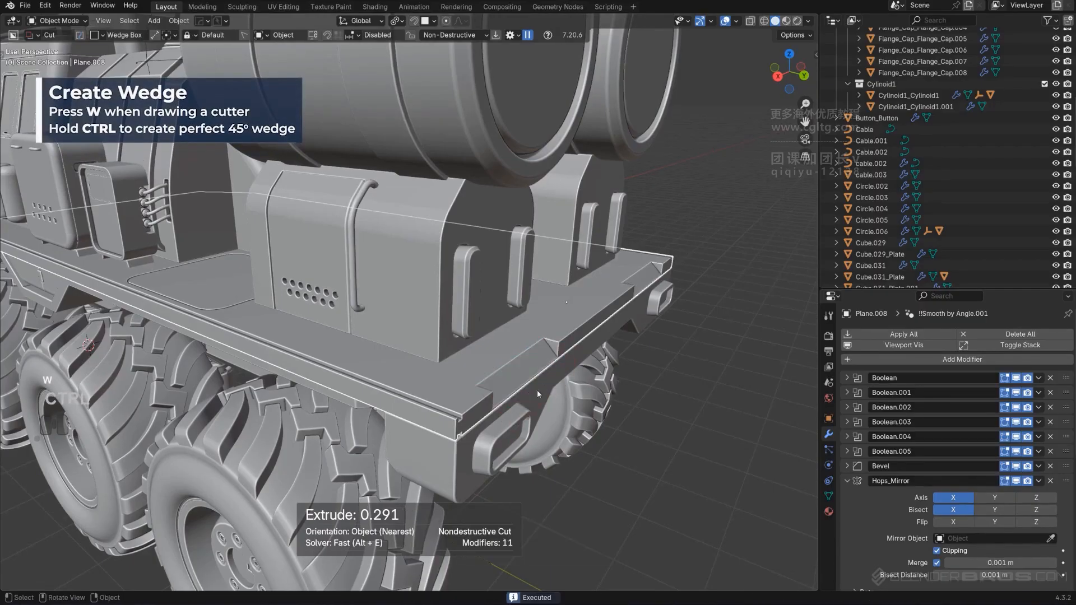
Cut another wedge box into the middle of the truck bed's rear edge, extruded about 0.156.
{"action": "middle_click_drag", "start_coordinate": [536, 389], "coordinate": [507, 359]}
{"action": "scroll", "coordinate": [507, 358], "scroll_direction": "down", "scroll_amount": 4}
{"action": "left_click", "coordinate": [617, 277]}
{"action": "scroll", "coordinate": [546, 285], "scroll_direction": "up", "scroll_amount": 2}
{"action": "middle_click_drag", "start_coordinate": [547, 285], "coordinate": [463, 333]}
{"action": "scroll", "coordinate": [509, 290], "scroll_direction": "down", "scroll_amount": 2}
{"action": "scroll", "coordinate": [495, 287], "scroll_direction": "up", "scroll_amount": 2}
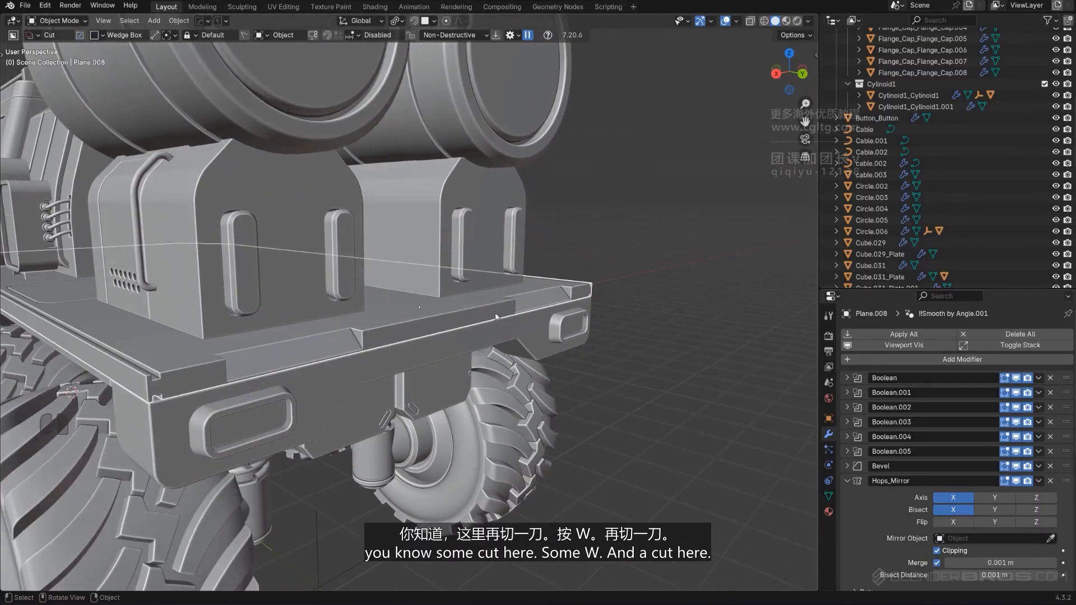
{"action": "mouse_move", "coordinate": [477, 321]}
{"action": "left_mouse_down"}
{"action": "mouse_move", "coordinate": [397, 368]}
{"action": "mouse_move", "coordinate": [378, 361]}
{"action": "left_mouse_up"}
{"action": "key", "text": "w"}
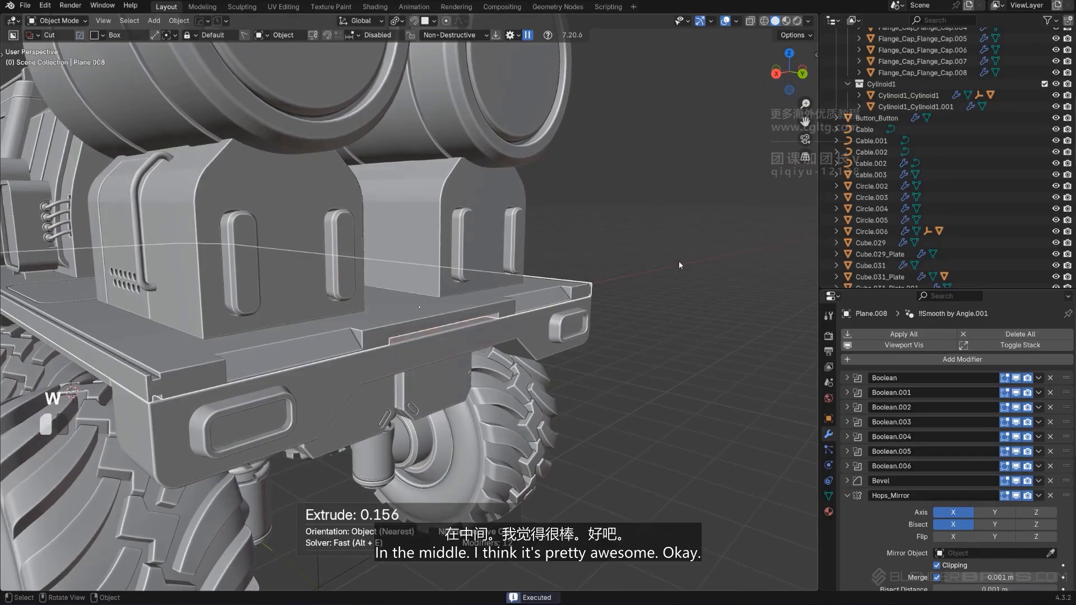
Examine the truck's rear edge, bed and side housings for areas that could take more detail elements.
{"action": "middle_click_drag", "start_coordinate": [377, 362], "coordinate": [506, 314]}
{"action": "scroll", "coordinate": [435, 317], "scroll_direction": "up", "scroll_amount": 3}
{"action": "scroll", "coordinate": [518, 344], "scroll_direction": "up", "scroll_amount": 3}
{"action": "left_click", "coordinate": [513, 304]}
{"action": "scroll", "coordinate": [506, 314], "scroll_direction": "down", "scroll_amount": 2}
{"action": "middle_click_drag", "start_coordinate": [364, 278], "coordinate": [501, 316], "text": "shift"}
{"action": "scroll", "coordinate": [347, 243], "scroll_direction": "up", "scroll_amount": 2}
{"action": "left_click", "coordinate": [347, 242]}
{"action": "scroll", "coordinate": [443, 296], "scroll_direction": "down", "scroll_amount": 2}
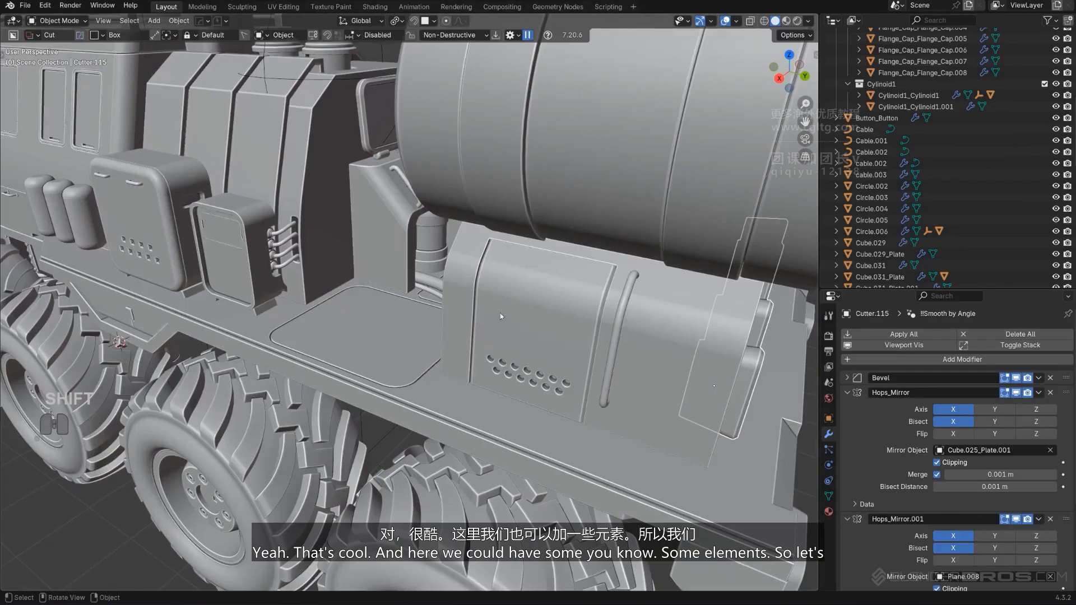
Duplicate the arrayed connectors beside the side box, moving the copy -1.982 m in X, 5.2353 m in Y and -2.3787 m in Z.
{"action": "left_click", "coordinate": [269, 239]}
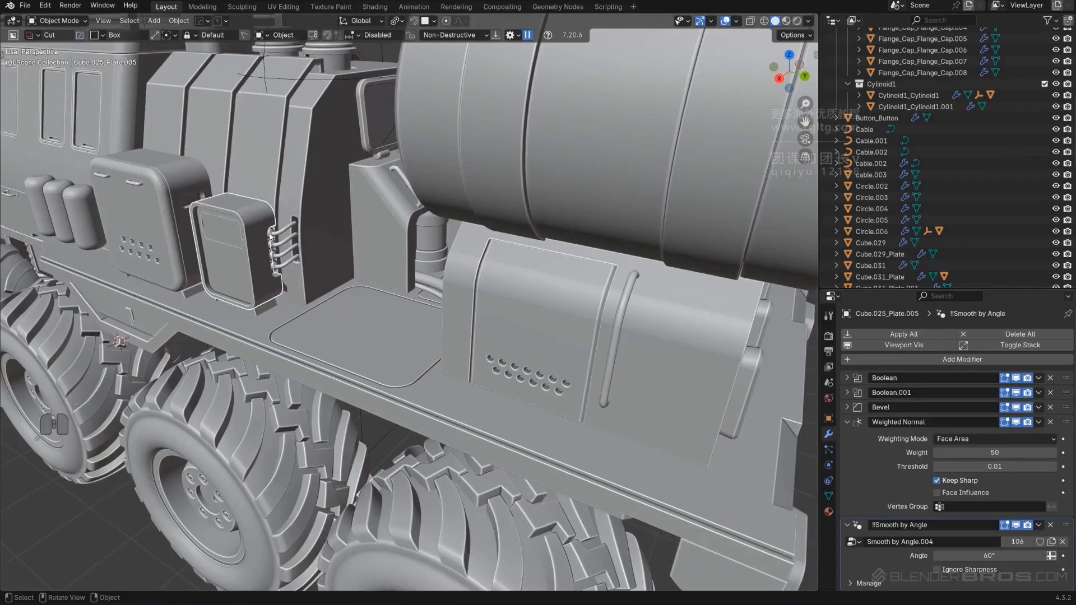
{"action": "left_click", "coordinate": [270, 237]}
{"action": "scroll", "coordinate": [392, 281], "scroll_direction": "down", "scroll_amount": 4}
{"action": "scroll", "coordinate": [535, 327], "scroll_direction": "up", "scroll_amount": 2}
{"action": "middle_click_drag", "start_coordinate": [535, 326], "coordinate": [355, 294], "text": "shift"}
{"action": "key", "text": "shift+d"}
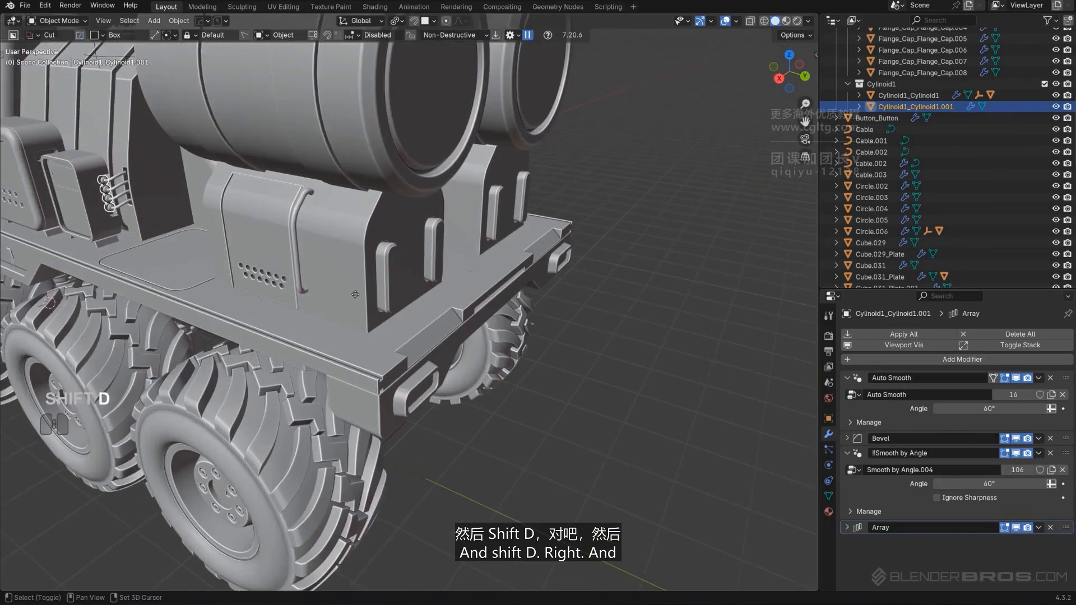
{"action": "left_click", "coordinate": [488, 360]}
{"action": "middle_click_drag", "start_coordinate": [487, 359], "coordinate": [577, 412], "text": "alt"}
{"action": "key", "text": "KP_5"}
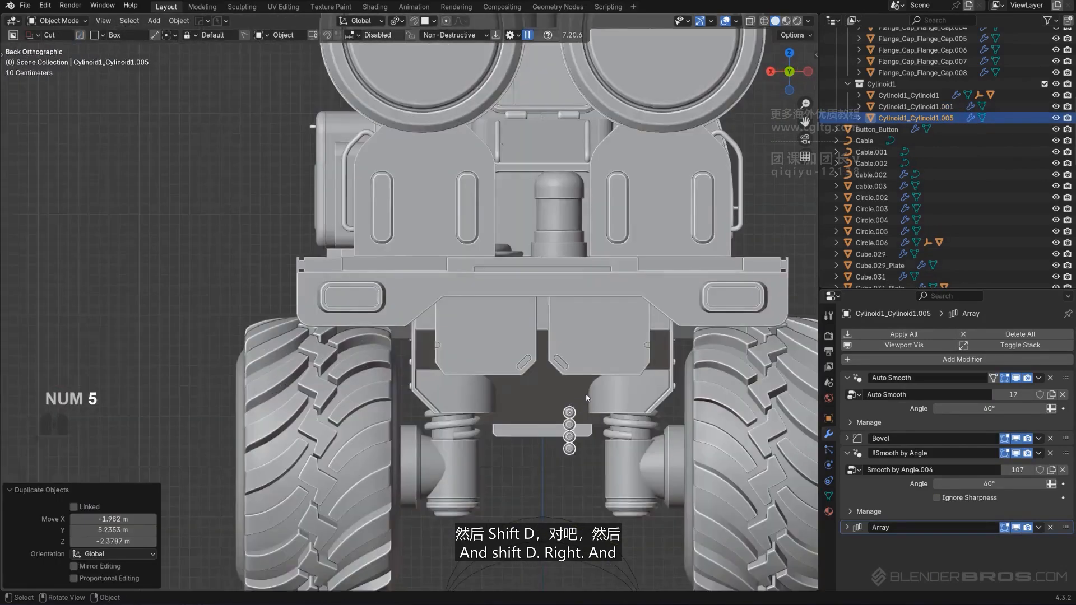
Move the duplicated connectors 1.8575 m in X and 2.2226 m in Z to line them up with the housing's outer slot insert.
{"action": "scroll", "coordinate": [587, 398], "scroll_direction": "up", "scroll_amount": 2}
{"action": "key", "text": "g"}
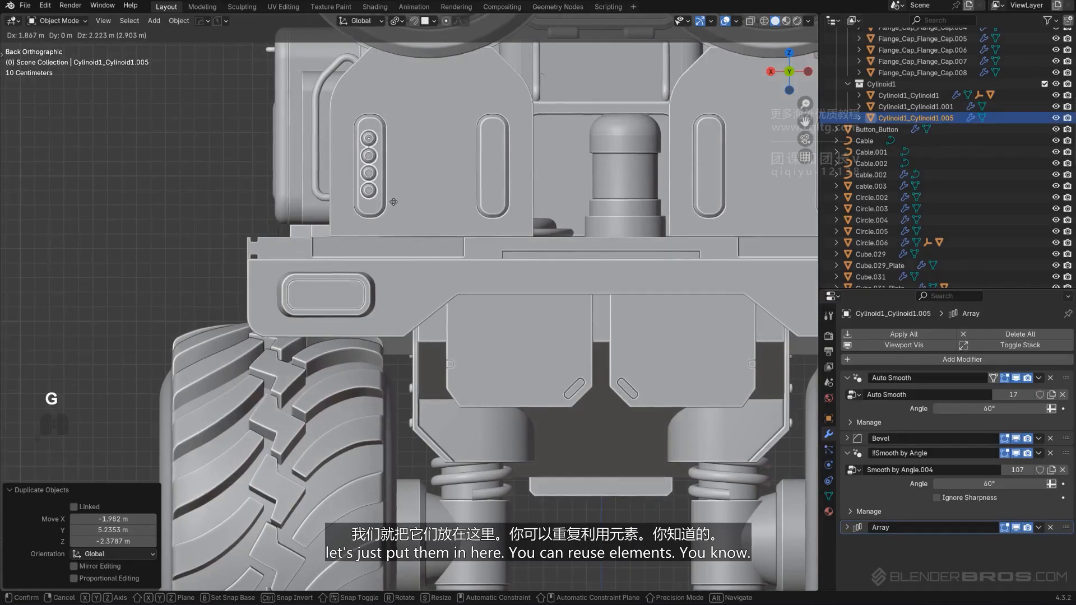
{"action": "left_click", "coordinate": [389, 198]}
{"action": "middle_click_drag", "start_coordinate": [392, 200], "coordinate": [623, 388]}
{"action": "key", "text": "KP_5"}
Move the duplicated connectors -0.84176 m along Y to seat them against the housing's outer slot insert.
{"action": "scroll", "coordinate": [642, 343], "scroll_direction": "down", "scroll_amount": 5}
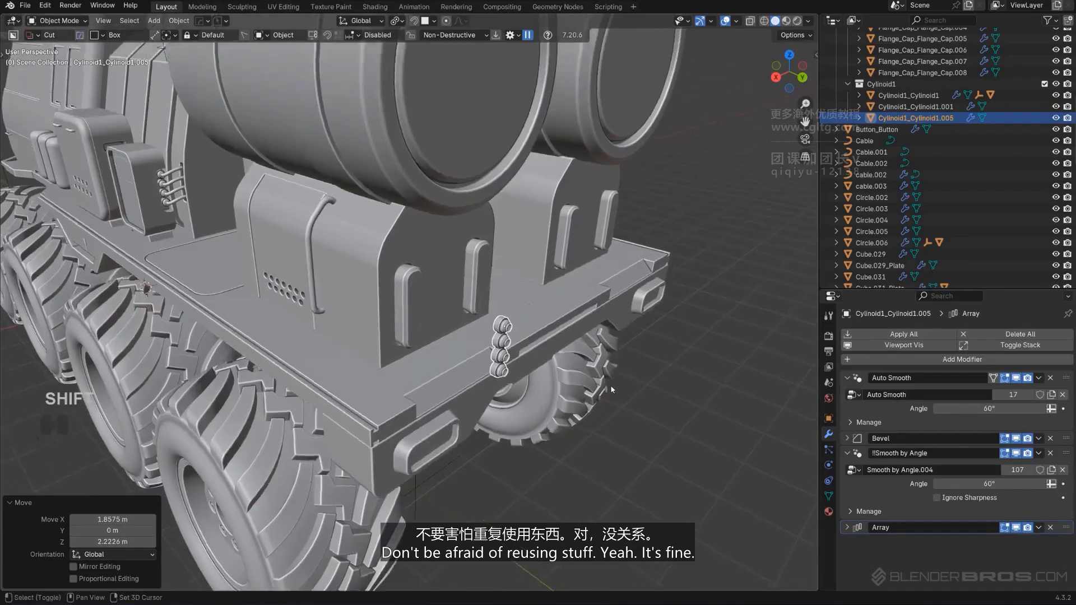
{"action": "scroll", "coordinate": [623, 388], "scroll_direction": "up", "scroll_amount": 3}
{"action": "key", "text": "g"}
{"action": "key", "text": "x"}
{"action": "key", "text": "y"}
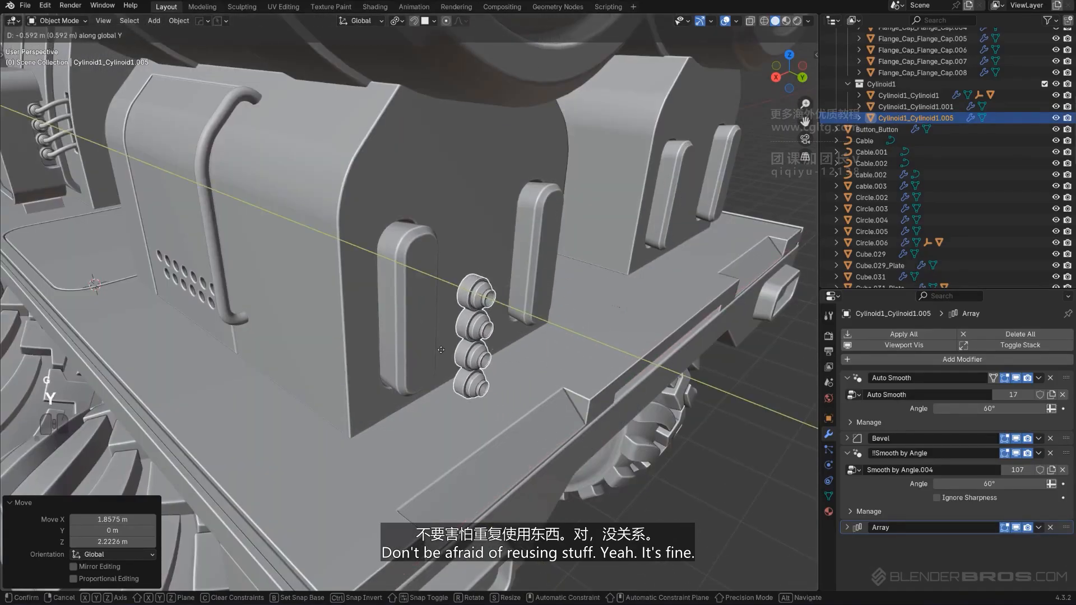
{"action": "left_click", "coordinate": [387, 317], "text": "shift"}
Widen the connectors' array spacing to about 1.55 and move them 0.044131 m up in Z to centre them on the insert.
{"action": "key", "text": "q"}
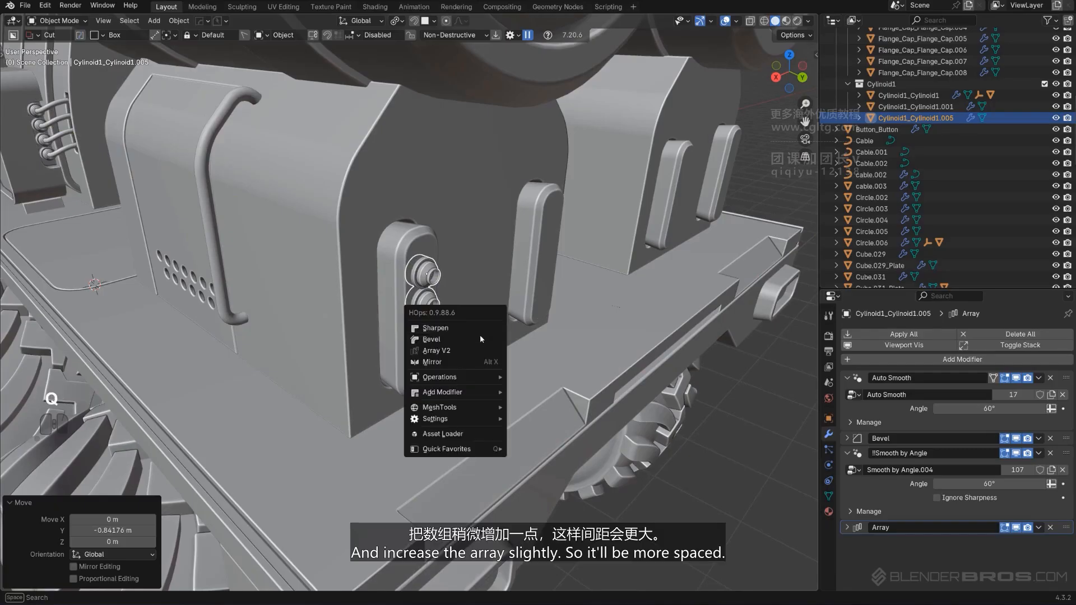
{"action": "left_click", "coordinate": [478, 349]}
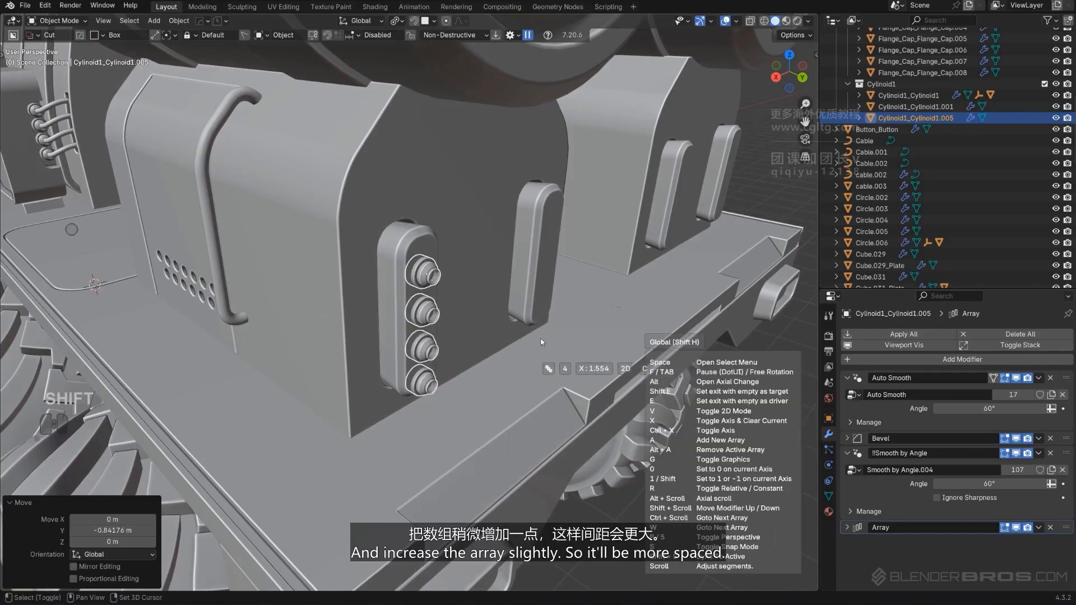
{"action": "left_click", "coordinate": [519, 335]}
{"action": "scroll", "coordinate": [516, 338], "scroll_direction": "up", "scroll_amount": 1}
{"action": "key", "text": "g"}
{"action": "key", "text": "z"}
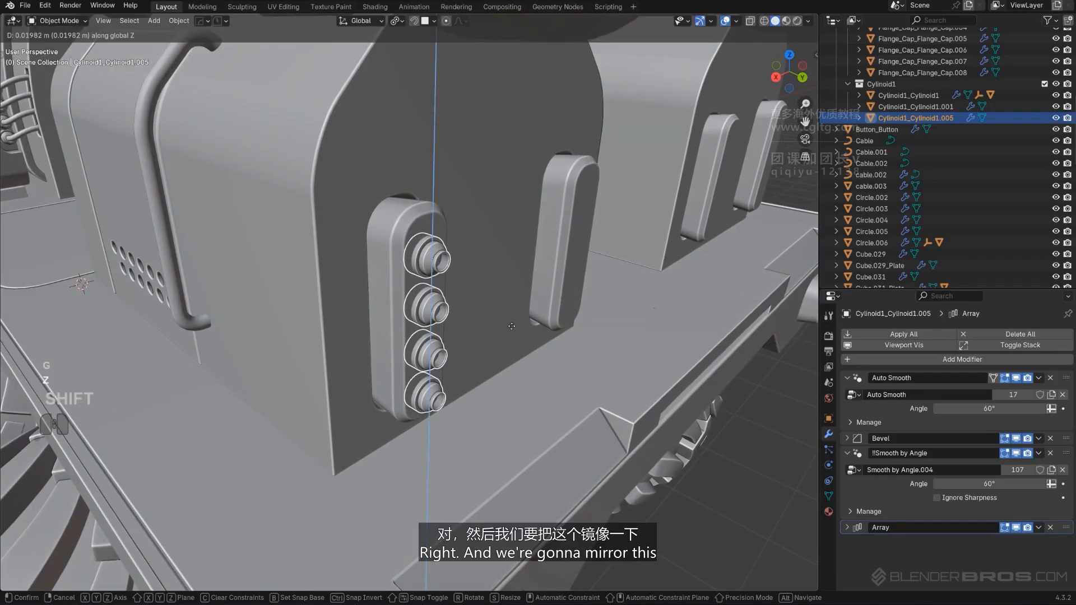
{"action": "left_click", "coordinate": [515, 256]}
Mirror the connectors in X across the rear housing onto its second slot insert.
{"action": "scroll", "coordinate": [530, 295], "scroll_direction": "down", "scroll_amount": 3}
{"action": "scroll", "coordinate": [480, 283], "scroll_direction": "up", "scroll_amount": 2}
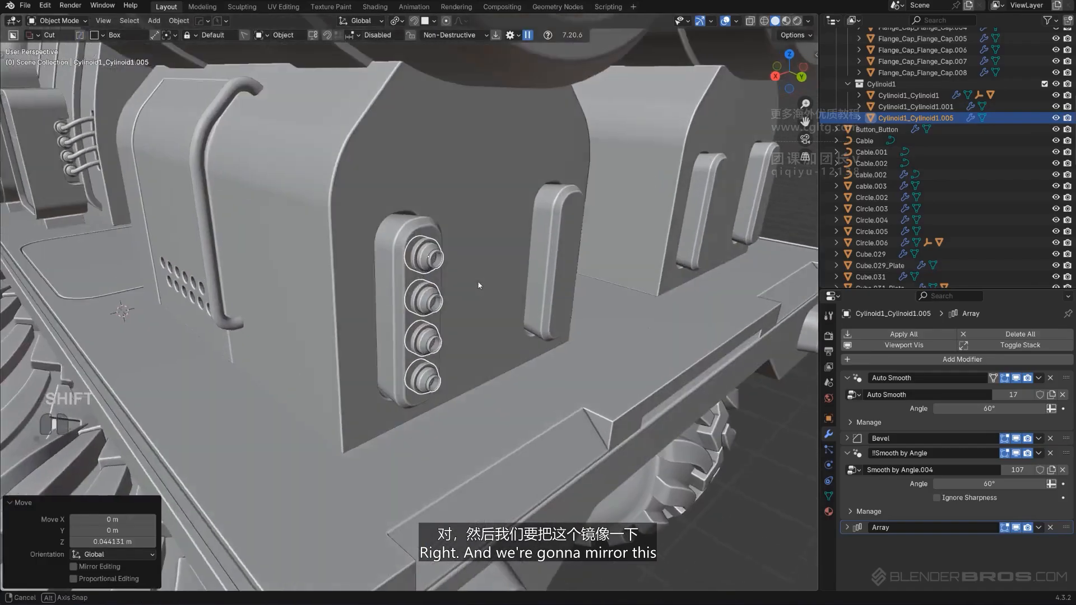
{"action": "scroll", "coordinate": [487, 316], "scroll_direction": "down", "scroll_amount": 3}
{"action": "left_click", "coordinate": [459, 260], "text": "shift"}
{"action": "key", "text": "alt+x"}
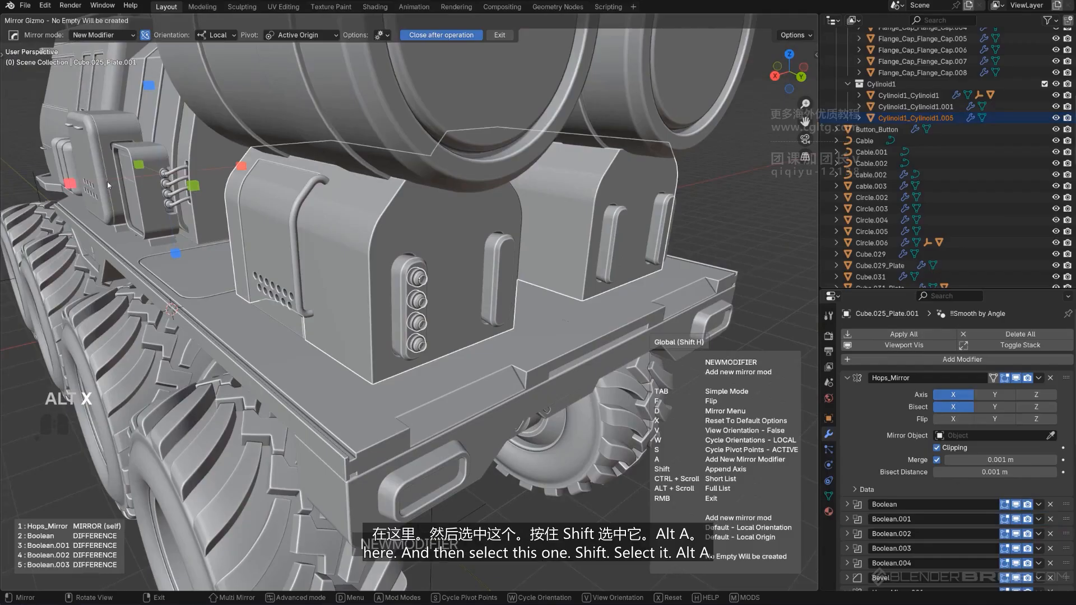
{"action": "scroll", "coordinate": [423, 311], "scroll_direction": "down", "scroll_amount": 1}
{"action": "left_click", "coordinate": [415, 277]}
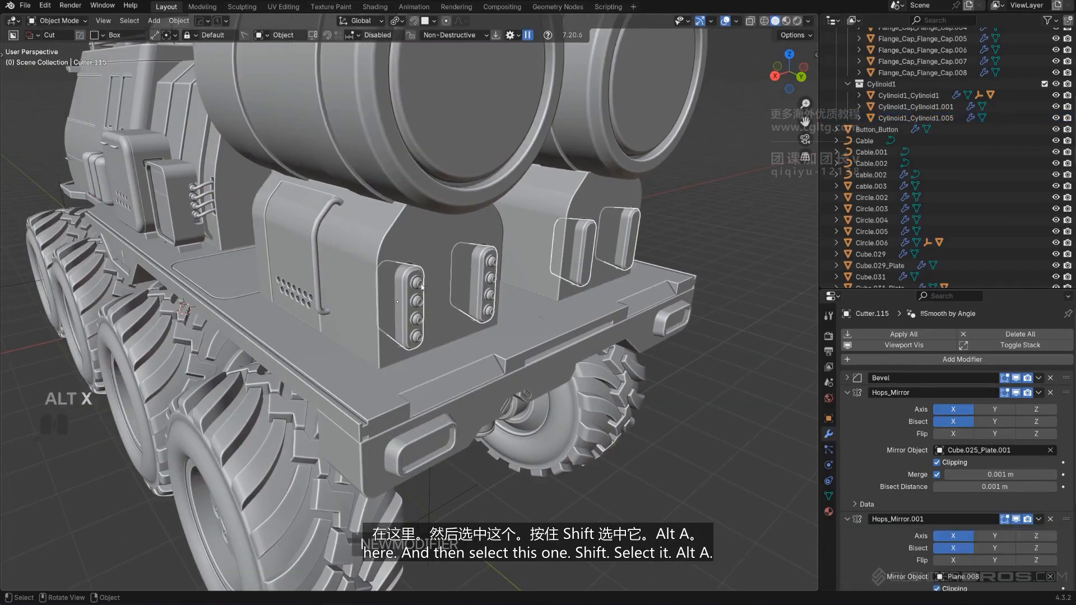
Add a new mirror modifier to the connectors, mirroring them in X across the truck bed onto the opposite housing.
{"action": "left_click", "coordinate": [415, 280]}
{"action": "left_click", "coordinate": [531, 323], "text": "shift"}
{"action": "key", "text": "alt+x"}
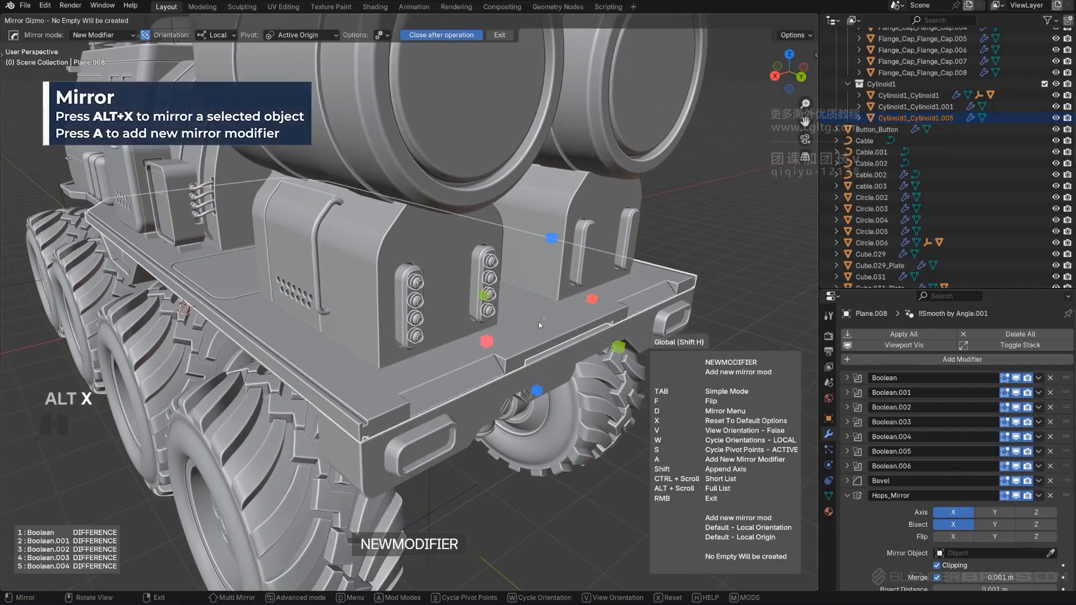
{"action": "key", "text": "a"}
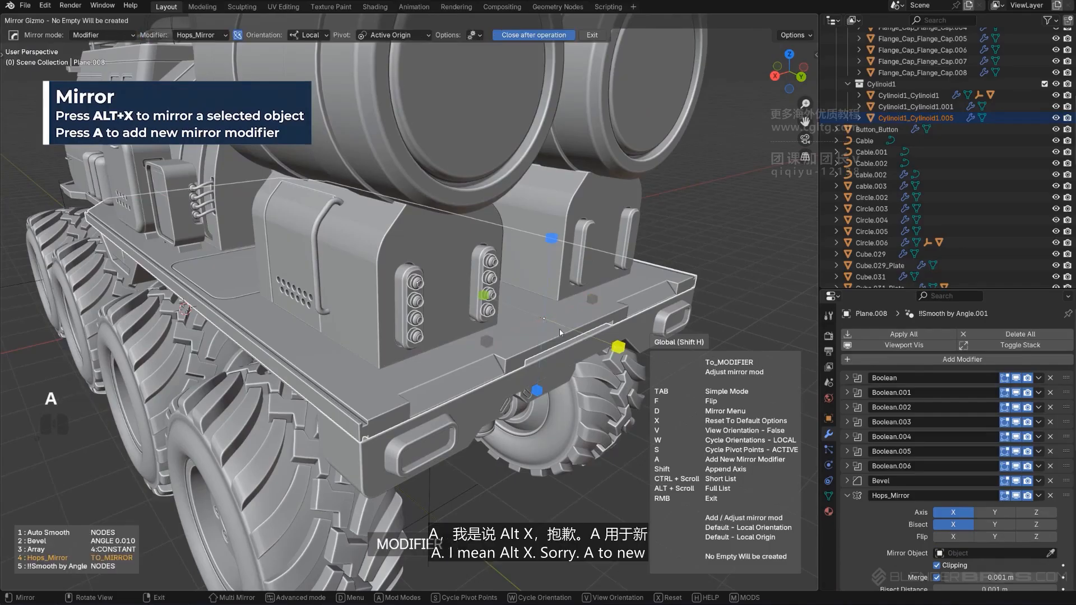
{"action": "left_click", "coordinate": [499, 342]}
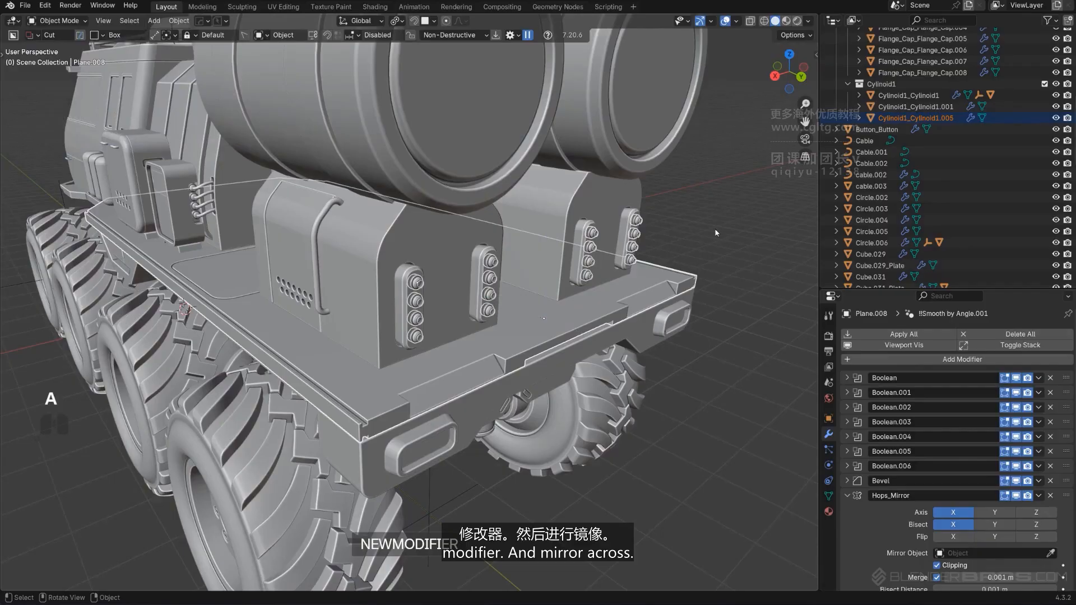
Remove the Bevel modifier from the rear housing.
{"action": "scroll", "coordinate": [695, 235], "scroll_direction": "down", "scroll_amount": 5}
{"action": "mouse_move", "coordinate": [671, 240]}
{"action": "middle_mouse_down"}
{"action": "mouse_move", "coordinate": [611, 225]}
{"action": "mouse_move", "coordinate": [662, 222]}
{"action": "middle_mouse_up"}
{"action": "scroll", "coordinate": [655, 222], "scroll_direction": "up", "scroll_amount": 6}
{"action": "middle_click_drag", "start_coordinate": [450, 195], "coordinate": [468, 204]}
{"action": "left_click", "coordinate": [464, 214]}
{"action": "key", "text": "Tab"}
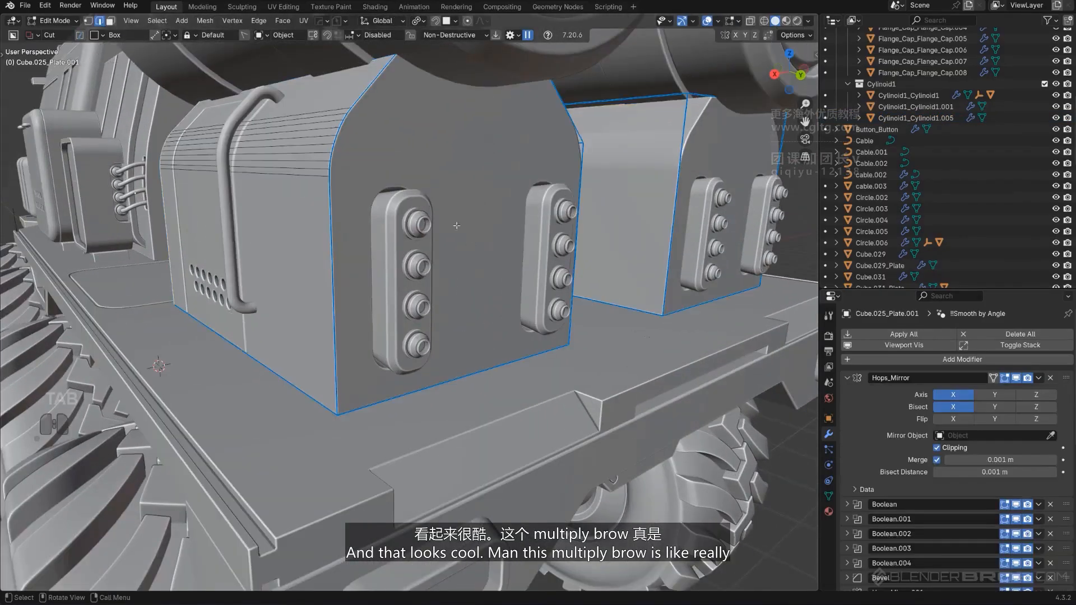
{"action": "left_click", "coordinate": [1050, 485]}
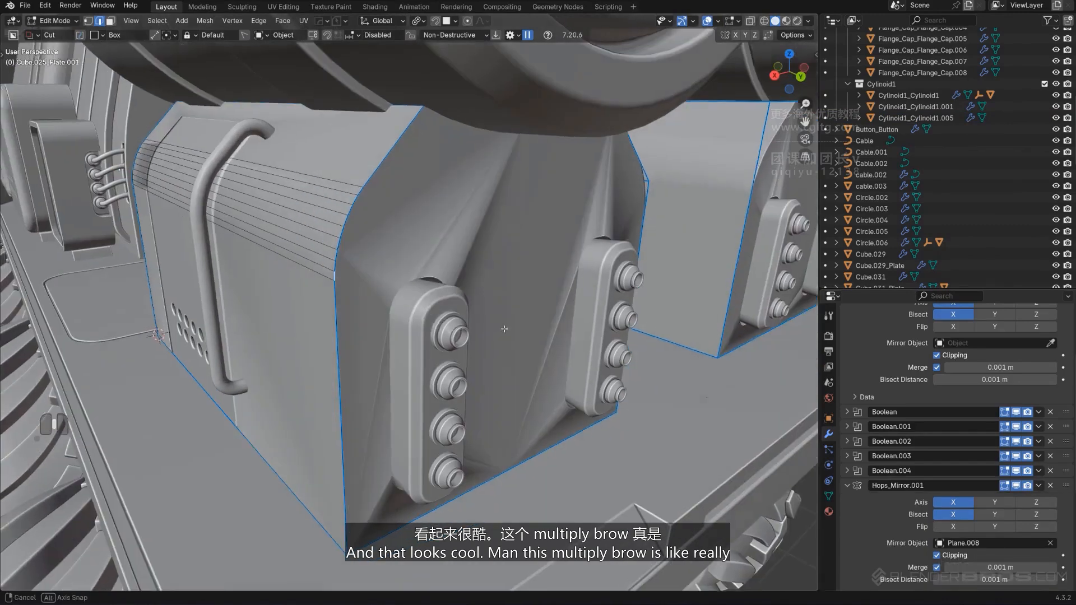
Sharpen the rear housing at 30° and apply its boolean modifiers with Csharp.
{"action": "key", "text": "q"}
{"action": "left_click", "coordinate": [391, 202]}
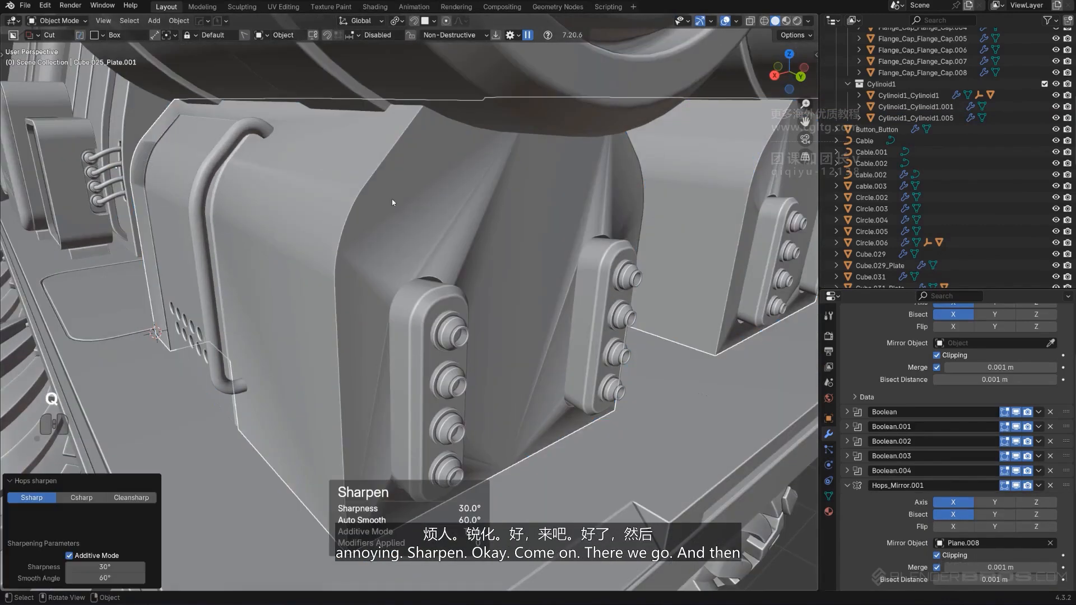
{"action": "key", "text": "q"}
{"action": "left_click", "coordinate": [405, 227], "text": "ctrl"}
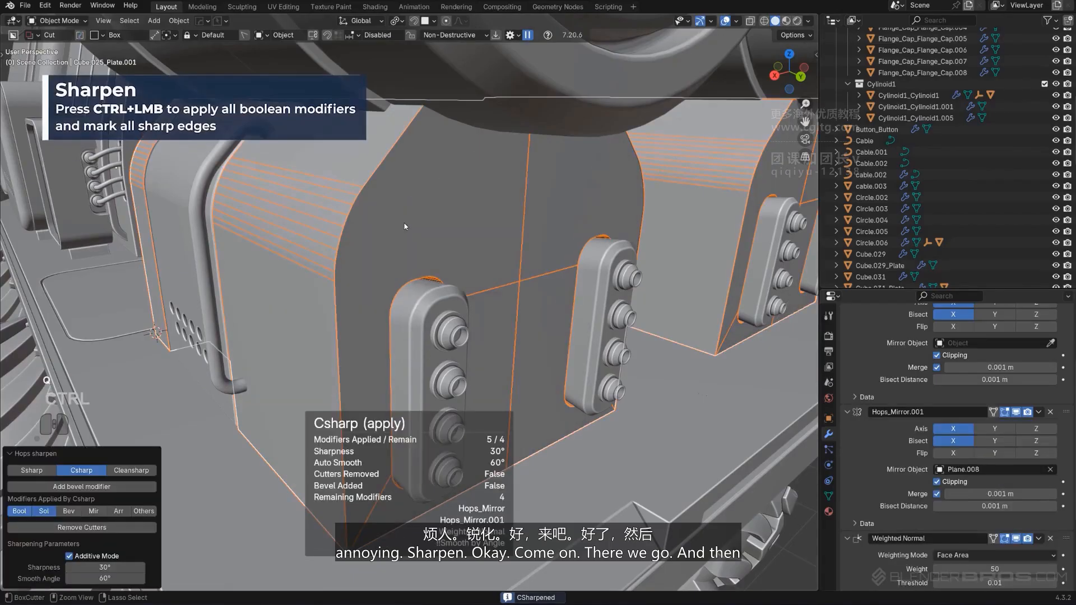
Bevel the rim edges of the housing's two slot openings by 0.0283 m with one segment.
{"action": "key", "text": "Tab"}
{"action": "mouse_move", "coordinate": [424, 298]}
{"action": "middle_mouse_down"}
{"action": "mouse_move", "coordinate": [419, 381]}
{"action": "mouse_move", "coordinate": [421, 313]}
{"action": "middle_mouse_up"}
{"action": "middle_click_drag", "start_coordinate": [421, 442], "coordinate": [329, 309], "text": "shift"}
{"action": "left_click", "coordinate": [329, 309], "text": "alt+shift"}
{"action": "middle_click_drag", "start_coordinate": [568, 59], "coordinate": [480, 175], "text": "shift"}
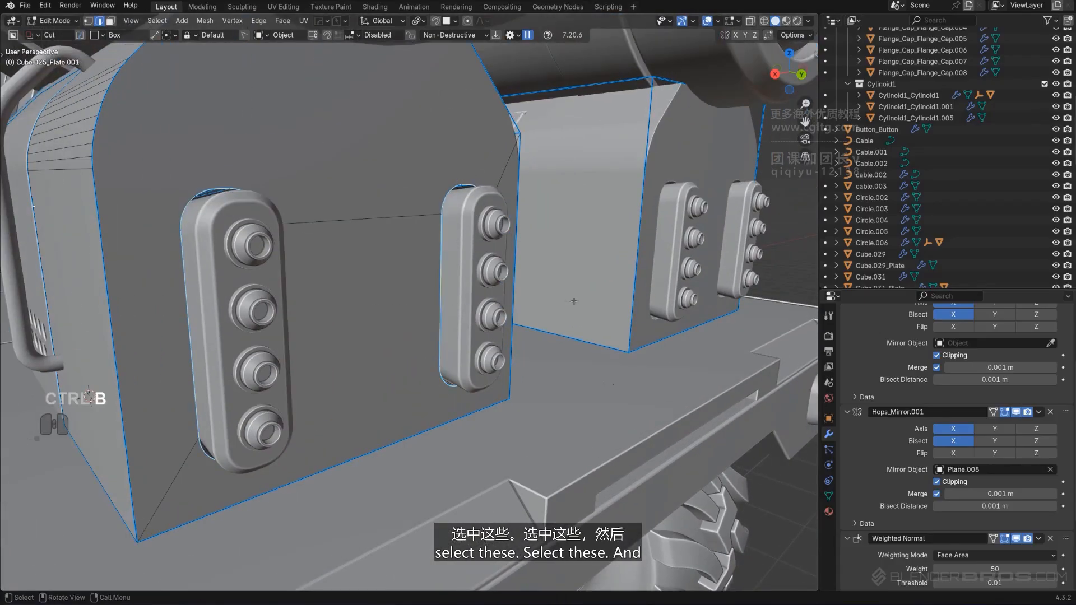
{"action": "key", "text": "ctrl+b"}
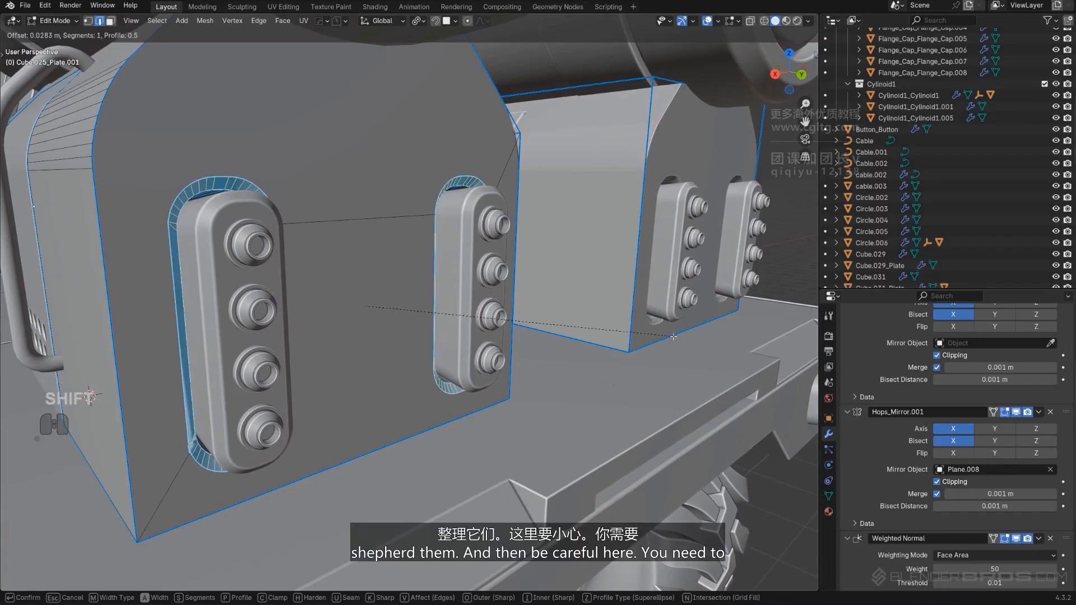
{"action": "left_click", "coordinate": [673, 336]}
Turn off Loop Slide for the slot rim bevel and return to Object Mode.
{"action": "scroll", "coordinate": [442, 321], "scroll_direction": "up", "scroll_amount": 6}
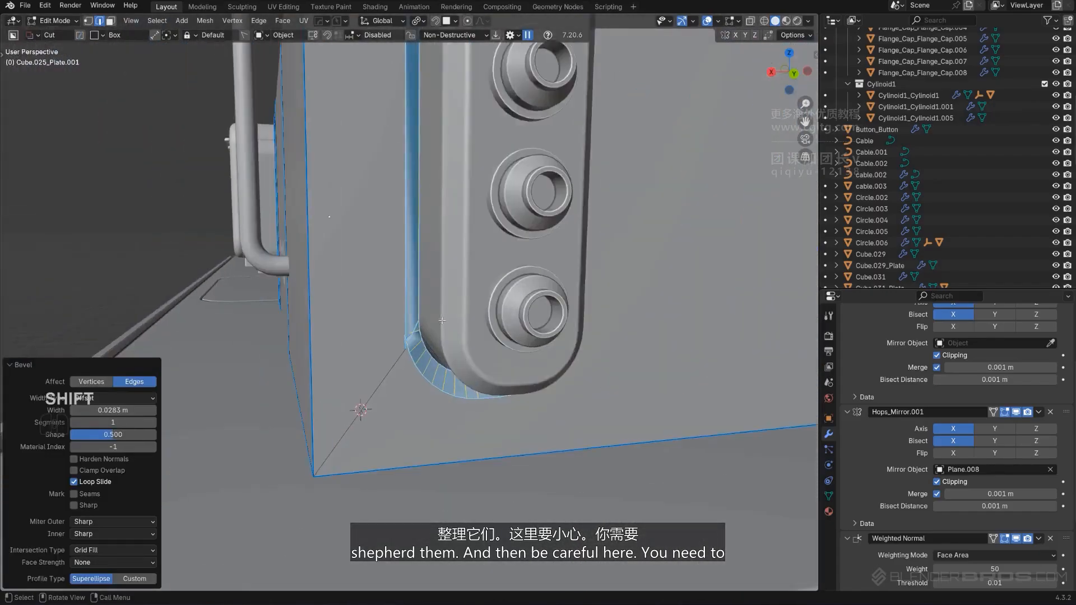
{"action": "scroll", "coordinate": [442, 320], "scroll_direction": "up", "scroll_amount": 2}
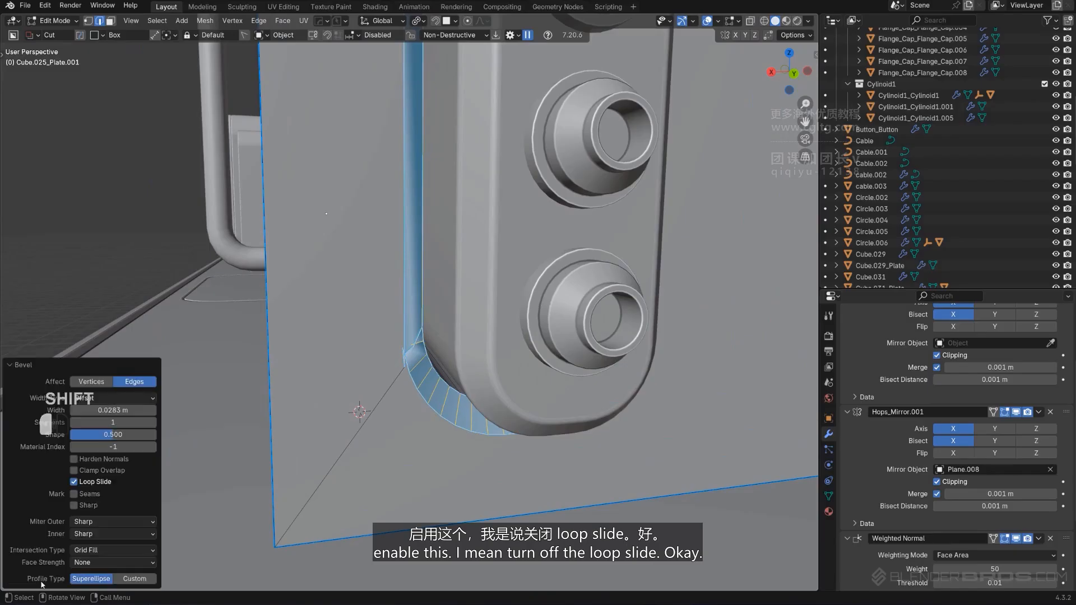
{"action": "left_click", "coordinate": [92, 481]}
{"action": "scroll", "coordinate": [413, 357], "scroll_direction": "down", "scroll_amount": 5}
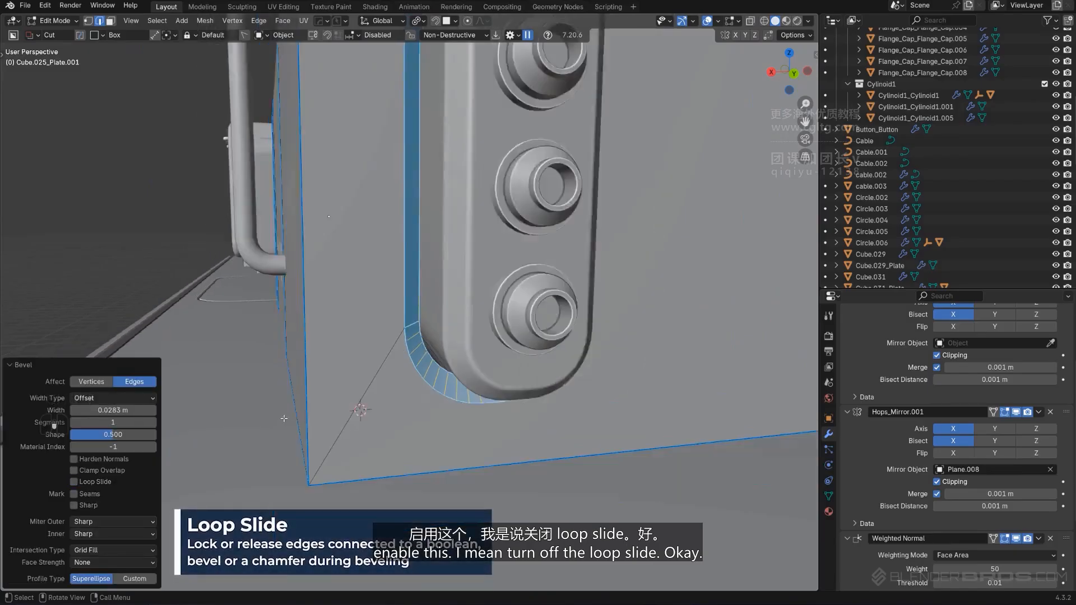
{"action": "key", "text": "Tab"}
{"action": "scroll", "coordinate": [412, 357], "scroll_direction": "down", "scroll_amount": 5}
{"action": "middle_click_drag", "start_coordinate": [347, 289], "coordinate": [401, 288]}
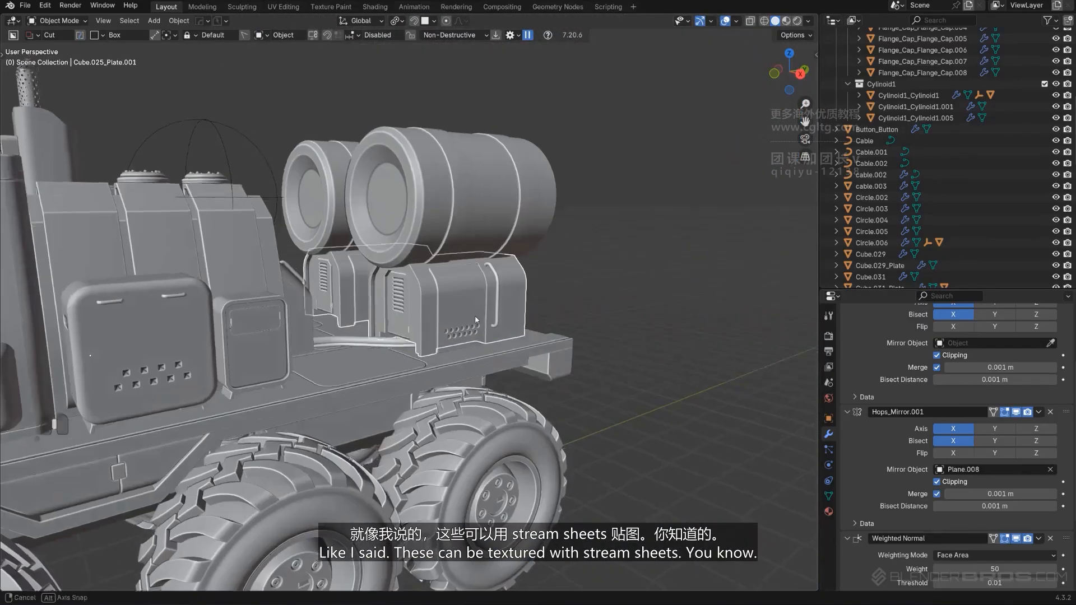
Narrow the straps around the tanks by scaling their whole mesh to about 0.9458 along Y.
{"action": "middle_click_drag", "start_coordinate": [475, 317], "coordinate": [452, 334]}
{"action": "left_click", "coordinate": [461, 211]}
{"action": "scroll", "coordinate": [461, 212], "scroll_direction": "up", "scroll_amount": 3}
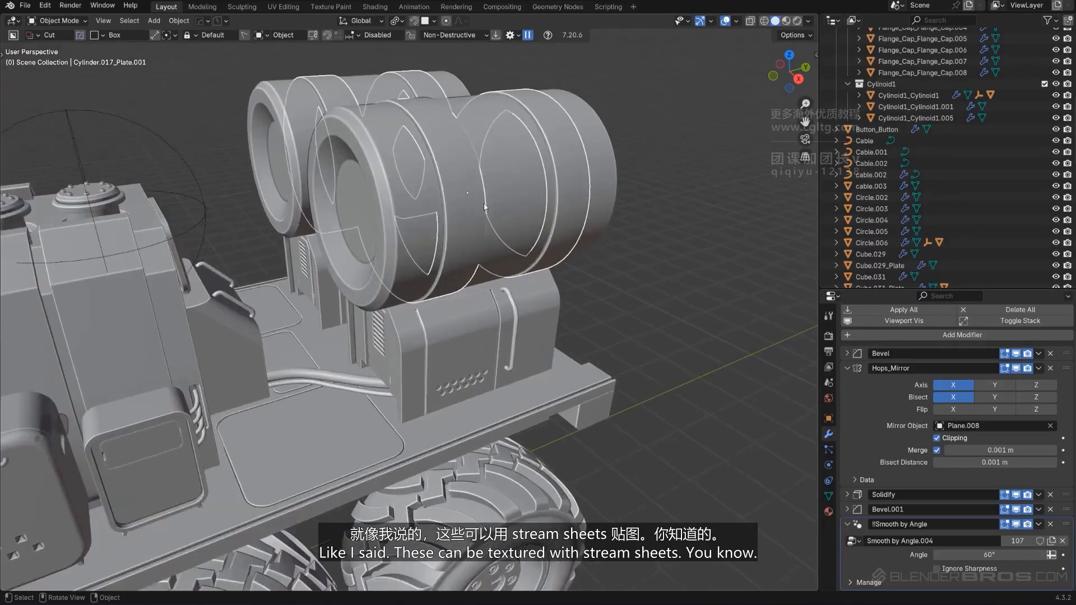
{"action": "middle_click_drag", "start_coordinate": [461, 211], "coordinate": [449, 233]}
{"action": "middle_click_drag", "start_coordinate": [449, 233], "coordinate": [250, 309], "text": "shift"}
{"action": "key", "text": "Tab"}
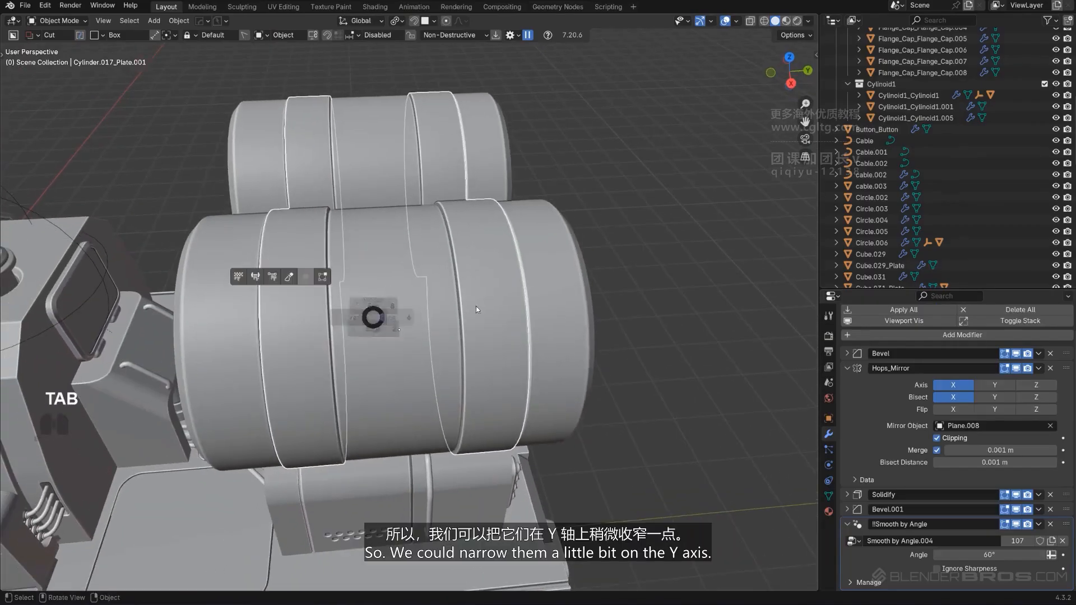
{"action": "key", "text": "a"}
{"action": "key", "text": "s"}
{"action": "key", "text": "x"}
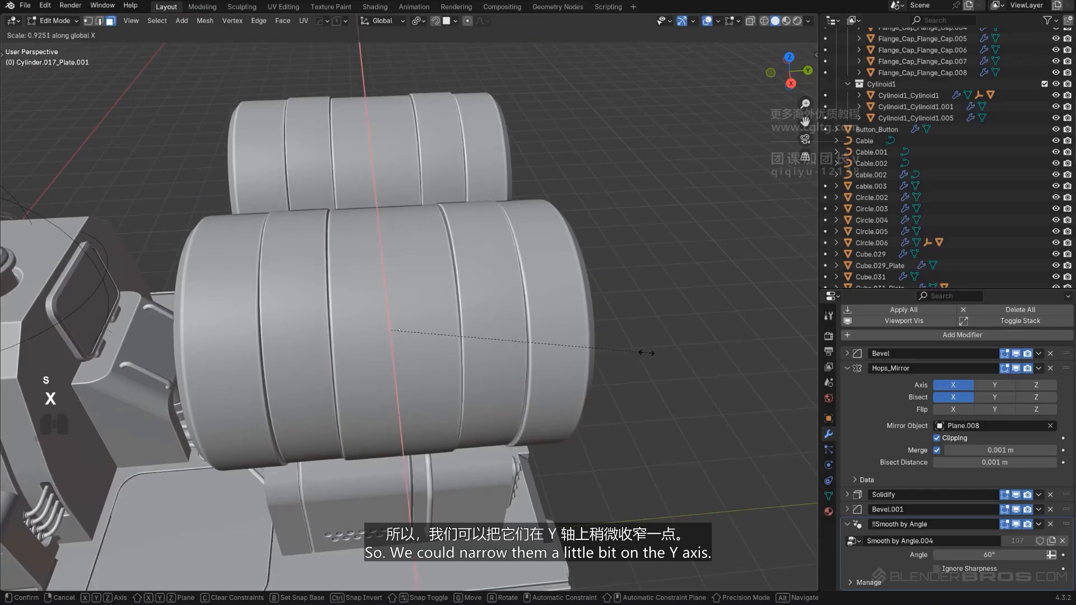
{"action": "key", "text": "y"}
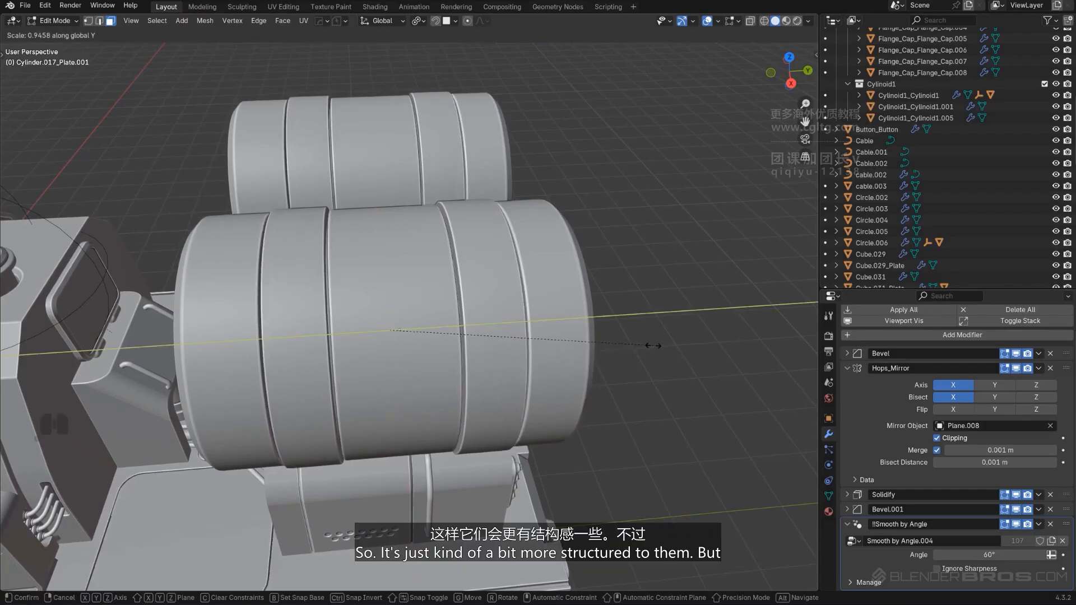
{"action": "left_click", "coordinate": [643, 345]}
{"action": "key", "text": "Tab"}
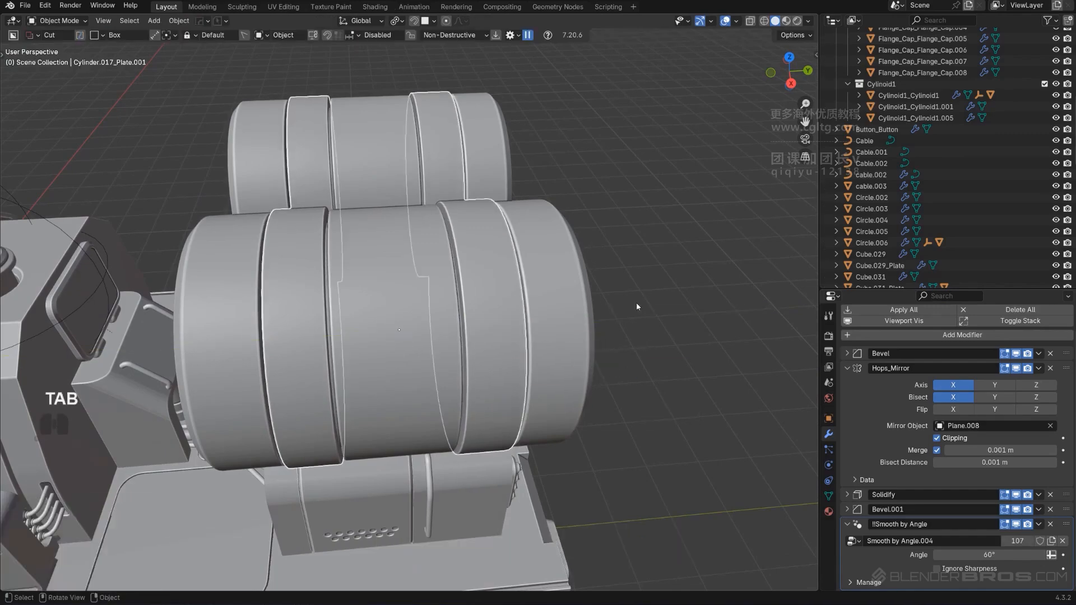
Examine the tank straps and the truck's side and bed for places that need more detail.
{"action": "middle_click_drag", "start_coordinate": [637, 301], "coordinate": [405, 316]}
{"action": "middle_click_drag", "start_coordinate": [473, 291], "coordinate": [446, 272]}
{"action": "key", "text": "KP_5"}
{"action": "scroll", "coordinate": [460, 323], "scroll_direction": "up", "scroll_amount": 2}
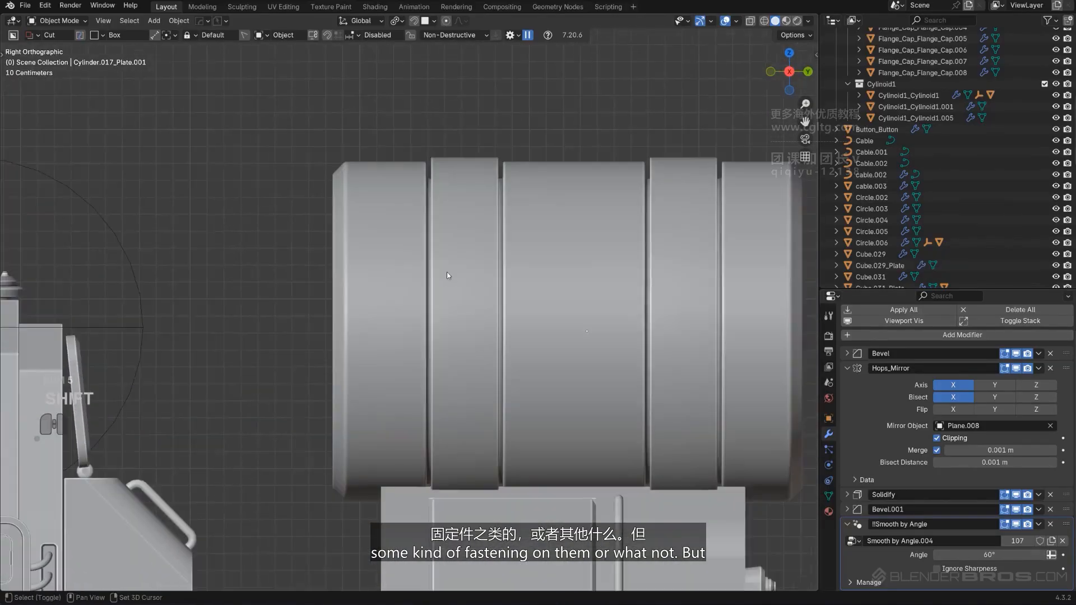
{"action": "scroll", "coordinate": [499, 337], "scroll_direction": "up", "scroll_amount": 1}
{"action": "scroll", "coordinate": [426, 337], "scroll_direction": "down", "scroll_amount": 4}
{"action": "middle_click_drag", "start_coordinate": [322, 340], "coordinate": [396, 307], "text": "shift"}
{"action": "key", "text": "KP_5"}
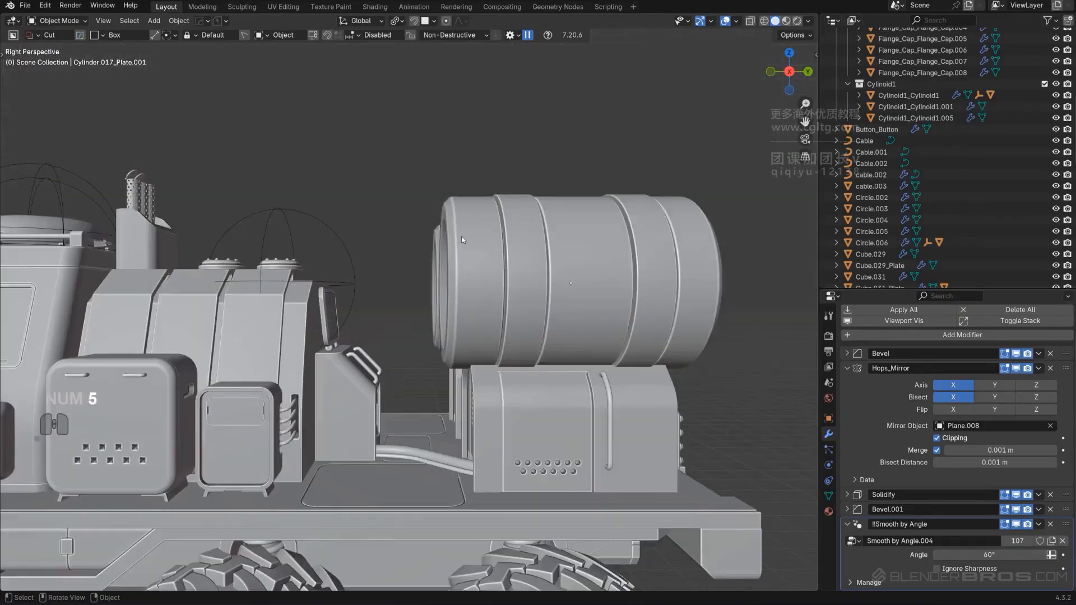
{"action": "middle_click_drag", "start_coordinate": [438, 241], "coordinate": [462, 350]}
{"action": "middle_click_drag", "start_coordinate": [462, 350], "coordinate": [446, 292]}
{"action": "middle_click_drag", "start_coordinate": [446, 293], "coordinate": [467, 220], "text": "shift"}
{"action": "scroll", "coordinate": [506, 283], "scroll_direction": "up", "scroll_amount": 2}
Select the truck bed and examine its floor from above, between the body, handles and tanks.
{"action": "left_click", "coordinate": [505, 284]}
{"action": "scroll", "coordinate": [506, 283], "scroll_direction": "up", "scroll_amount": 2}
{"action": "middle_click_drag", "start_coordinate": [506, 283], "coordinate": [414, 426], "text": "shift"}
{"action": "key", "text": "KP_5"}
{"action": "middle_click_drag", "start_coordinate": [347, 145], "coordinate": [436, 353], "text": "shift"}
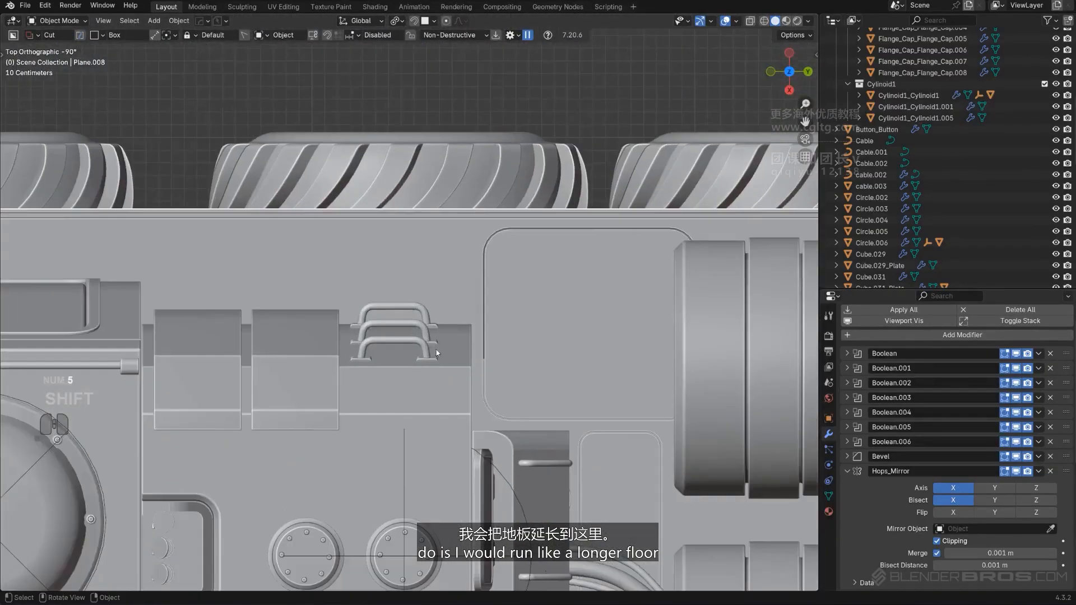
{"action": "scroll", "coordinate": [519, 340], "scroll_direction": "up", "scroll_amount": 2}
{"action": "middle_click_drag", "start_coordinate": [385, 299], "coordinate": [431, 310], "text": "shift"}
{"action": "scroll", "coordinate": [294, 285], "scroll_direction": "down", "scroll_amount": 1}
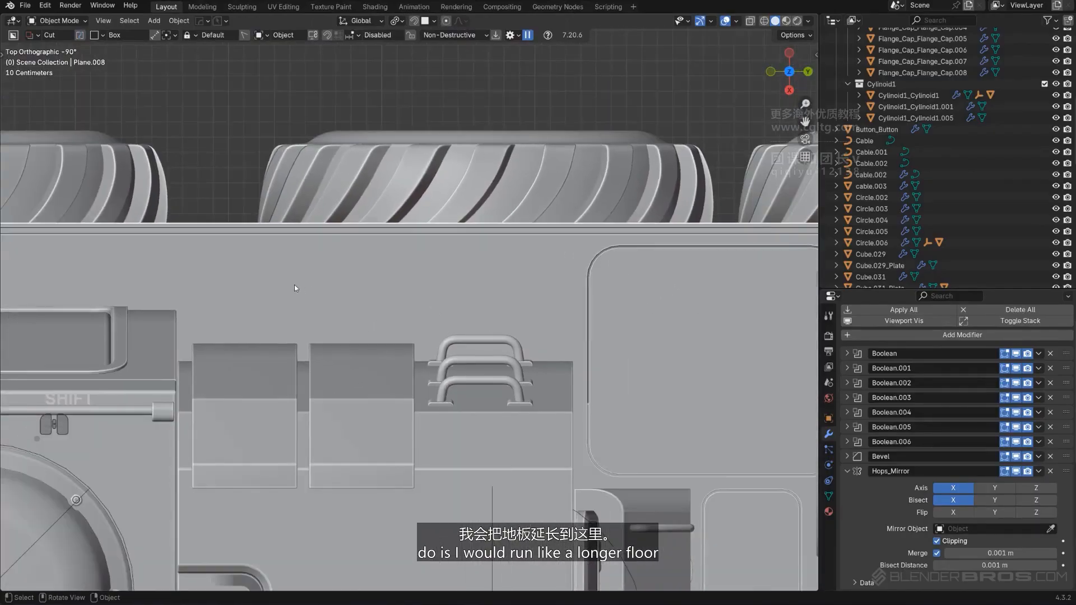
{"action": "scroll", "coordinate": [288, 283], "scroll_direction": "down", "scroll_amount": 1}
{"action": "middle_click_drag", "start_coordinate": [287, 284], "coordinate": [346, 294], "text": "shift"}
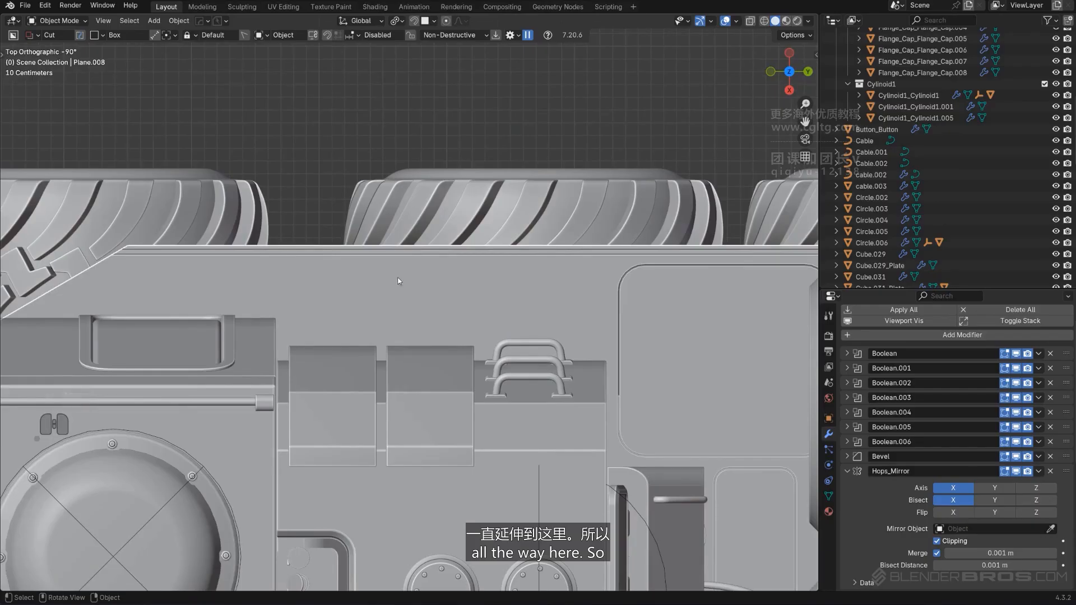
{"action": "middle_click_drag", "start_coordinate": [692, 315], "coordinate": [473, 320], "text": "shift"}
{"action": "key", "text": "q"}
{"action": "left_click", "coordinate": [492, 324]}
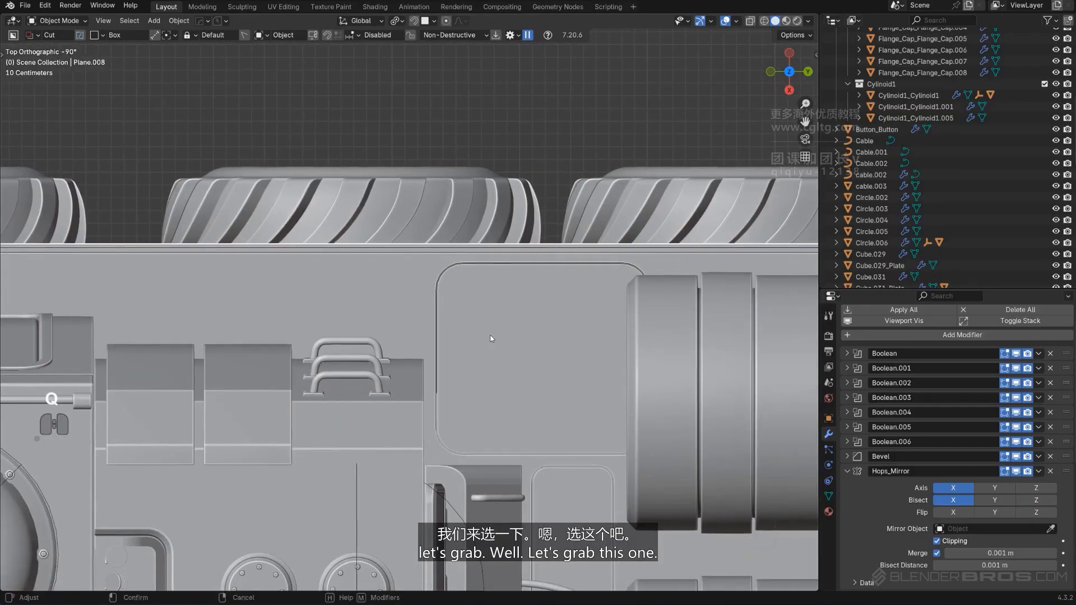
{"action": "right_click", "coordinate": [538, 308]}
{"action": "key", "text": "ctrl+z"}
Cycle through the truck bed's boolean cutters with Ever Scroll and bring up Cutter.118.
{"action": "key", "text": "q"}
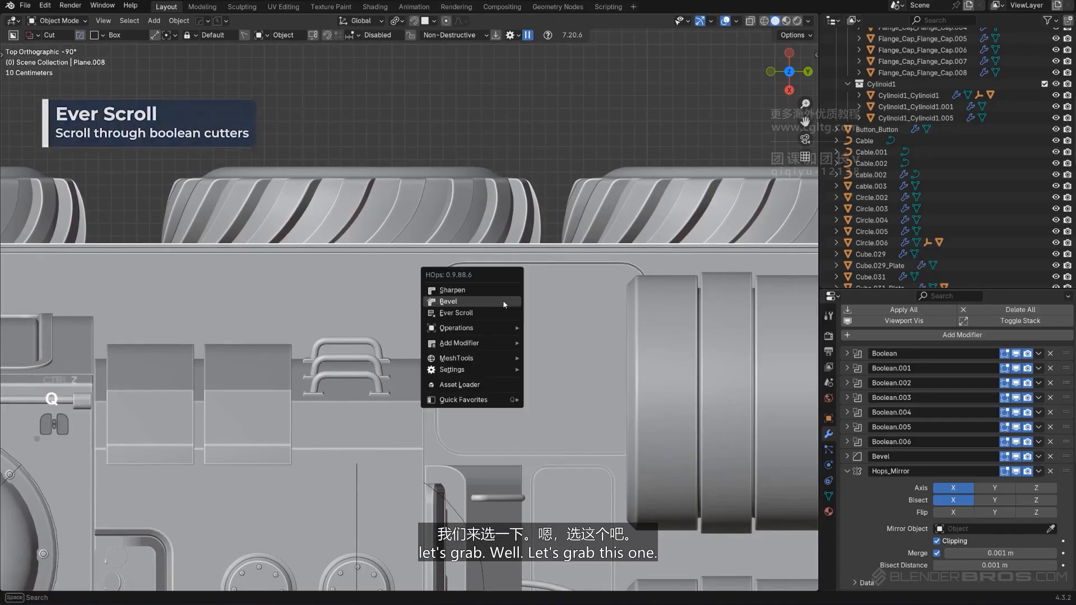
{"action": "left_click", "coordinate": [498, 314]}
{"action": "scroll", "coordinate": [499, 317], "scroll_direction": "up", "scroll_amount": 2}
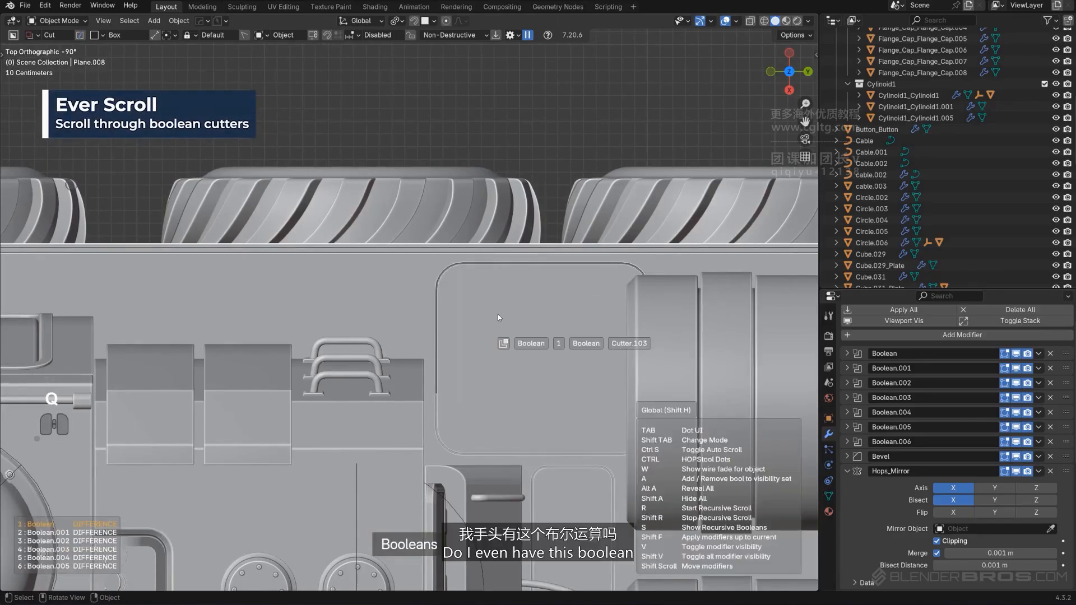
{"action": "scroll", "coordinate": [504, 317], "scroll_direction": "down", "scroll_amount": 2}
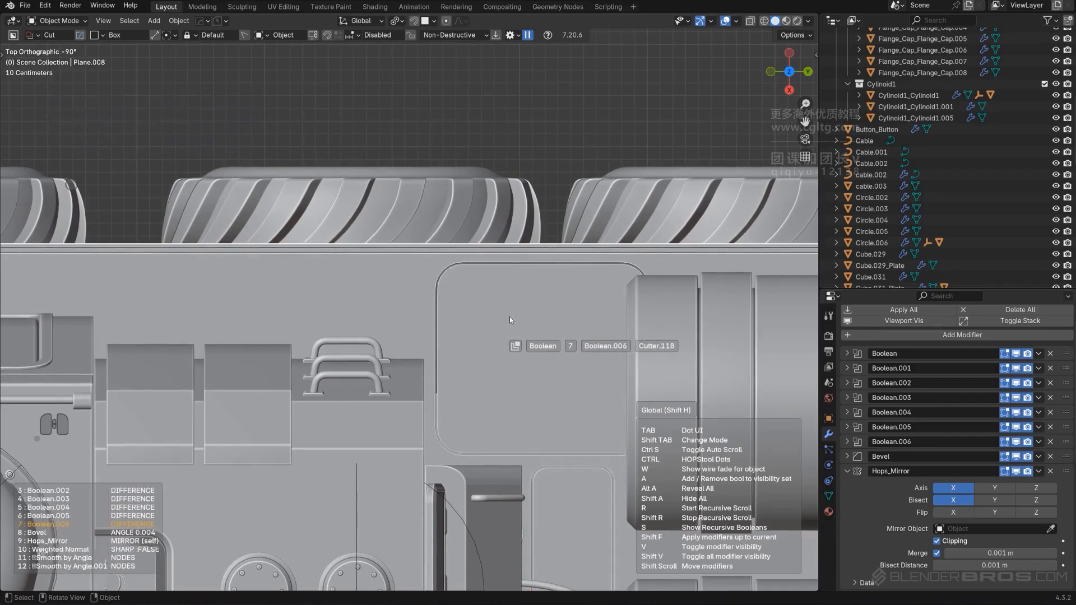
{"action": "scroll", "coordinate": [509, 317], "scroll_direction": "down", "scroll_amount": 1}
{"action": "left_click", "coordinate": [509, 317]}
{"action": "scroll", "coordinate": [510, 318], "scroll_direction": "up", "scroll_amount": 2}
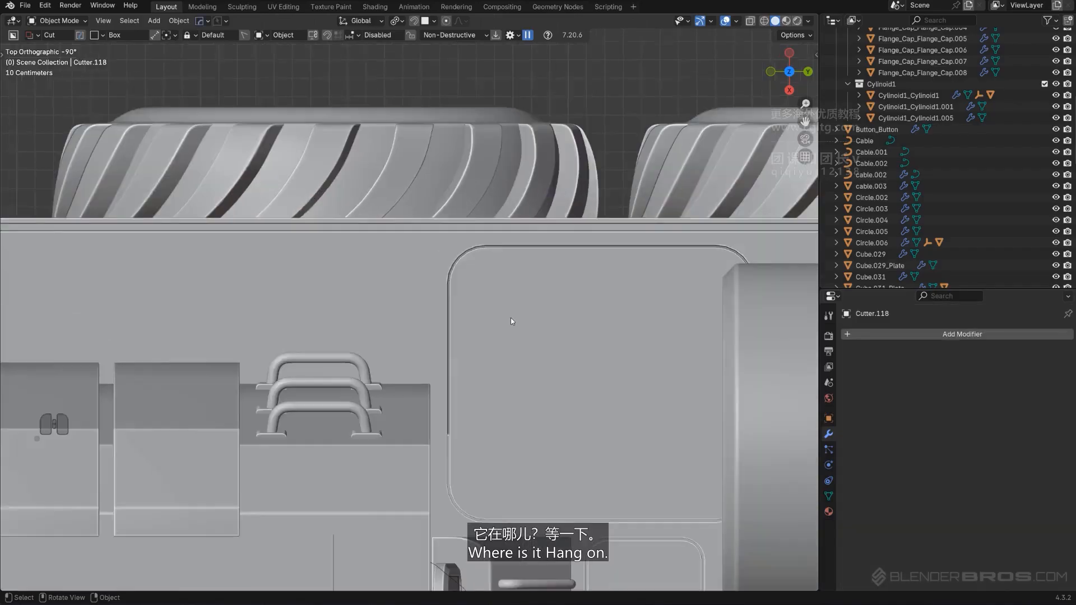
Reselect the truck bed and use Ever Scroll to bring up the cutter of the large rounded floor panel beside the tanks.
{"action": "middle_click_drag", "start_coordinate": [510, 317], "coordinate": [611, 302]}
{"action": "scroll", "coordinate": [611, 302], "scroll_direction": "down", "scroll_amount": 7}
{"action": "key", "text": "KP_5"}
{"action": "middle_click_drag", "start_coordinate": [549, 414], "coordinate": [349, 238], "text": "shift"}
{"action": "scroll", "coordinate": [349, 238], "scroll_direction": "up", "scroll_amount": 3}
{"action": "left_click", "coordinate": [349, 237]}
{"action": "key", "text": "q"}
{"action": "left_click", "coordinate": [348, 240]}
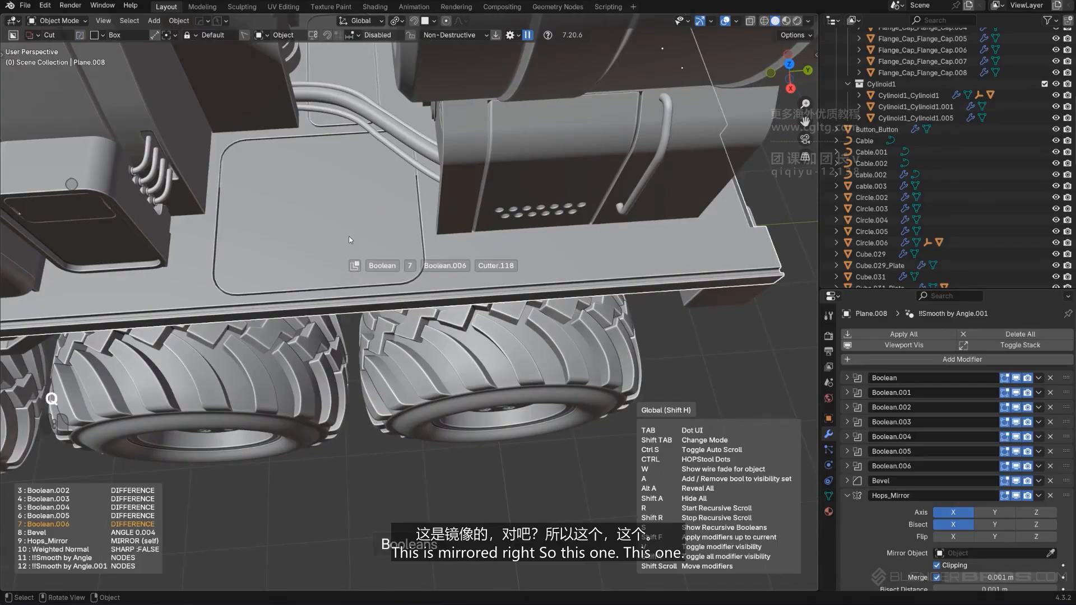
{"action": "scroll", "coordinate": [349, 240], "scroll_direction": "down", "scroll_amount": 3}
{"action": "scroll", "coordinate": [348, 240], "scroll_direction": "up", "scroll_amount": 1}
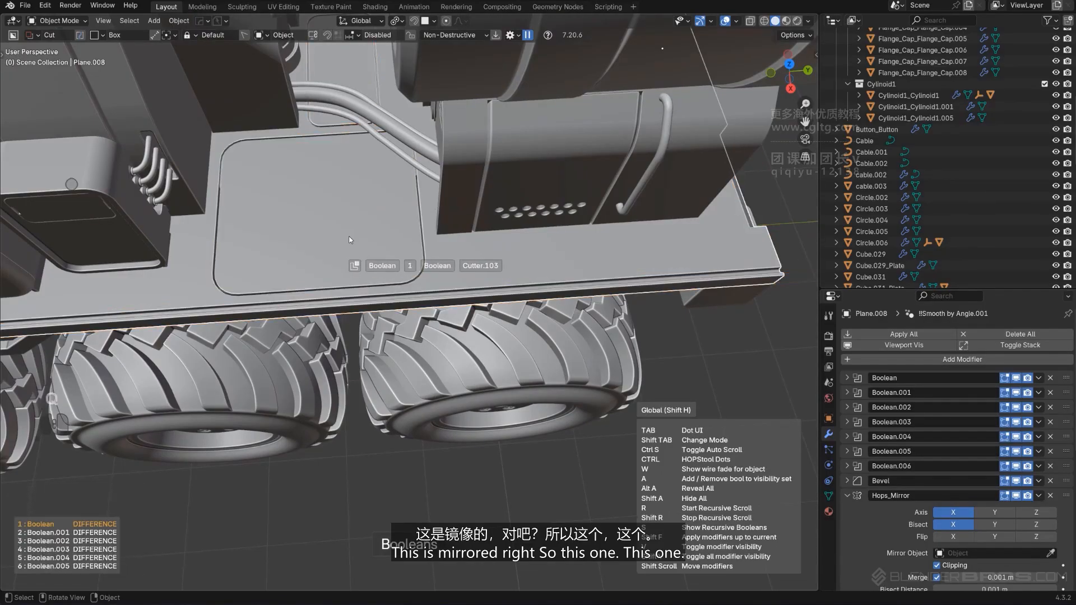
{"action": "left_click", "coordinate": [349, 239]}
{"action": "scroll", "coordinate": [352, 237], "scroll_direction": "down", "scroll_amount": 4}
{"action": "middle_click_drag", "start_coordinate": [352, 236], "coordinate": [431, 264]}
{"action": "key", "text": "KP_5"}
{"action": "scroll", "coordinate": [476, 370], "scroll_direction": "down", "scroll_amount": 1}
{"action": "middle_click_drag", "start_coordinate": [476, 370], "coordinate": [378, 206], "text": "shift"}
{"action": "scroll", "coordinate": [379, 206], "scroll_direction": "up", "scroll_amount": 1}
{"action": "scroll", "coordinate": [379, 206], "scroll_direction": "up", "scroll_amount": 1}
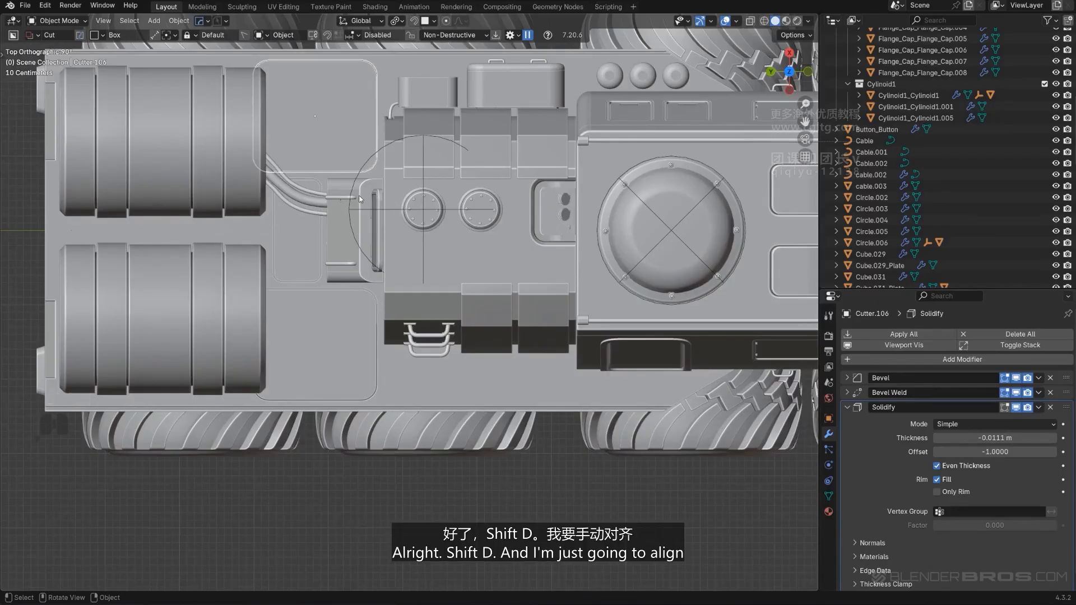
Duplicate the floor panel cutter and place the copy about -3.07 m in X and -0.97 m in Y, beside the engine housing.
{"action": "key", "text": "shift+d"}
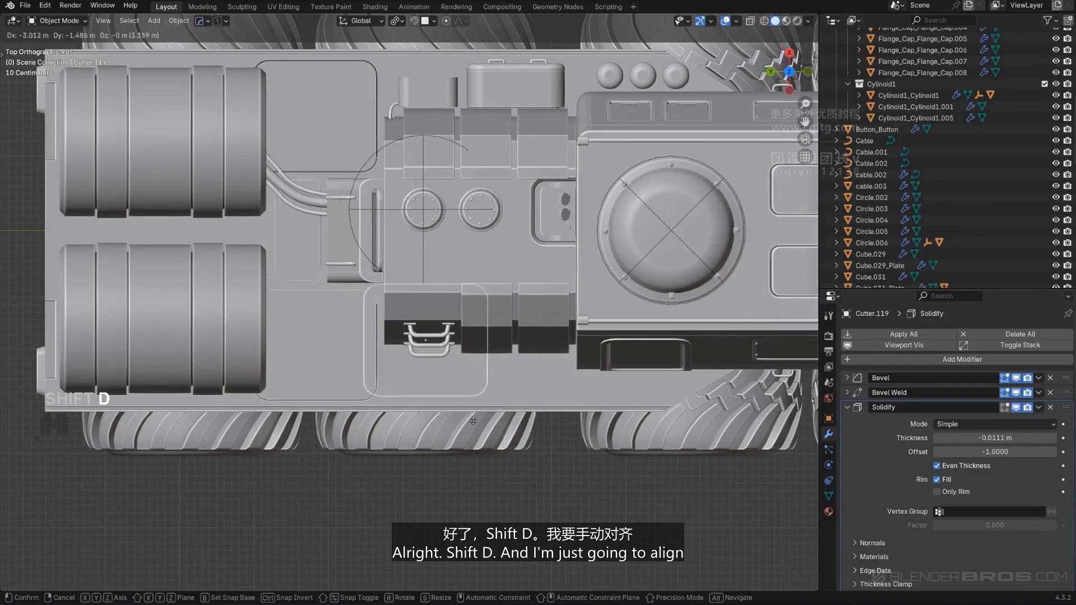
{"action": "left_click", "coordinate": [59, 414]}
{"action": "scroll", "coordinate": [269, 420], "scroll_direction": "up", "scroll_amount": 3}
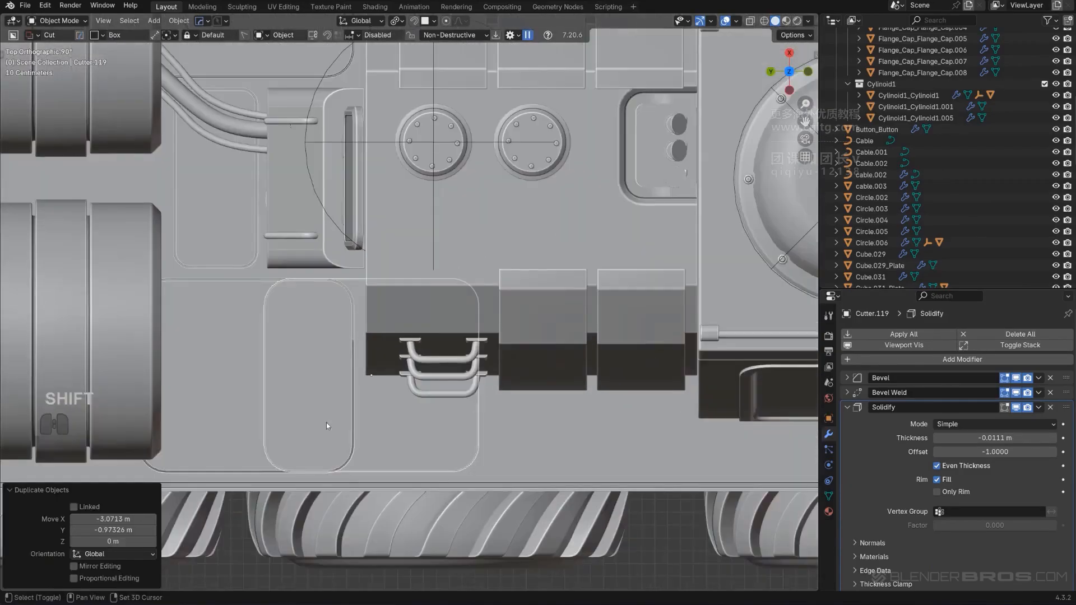
{"action": "middle_click_drag", "start_coordinate": [326, 424], "coordinate": [305, 381], "text": "shift"}
Try to narrow the copied cutter by moving its inner edge vertices about 0.92 m outward along X.
{"action": "key", "text": "Tab"}
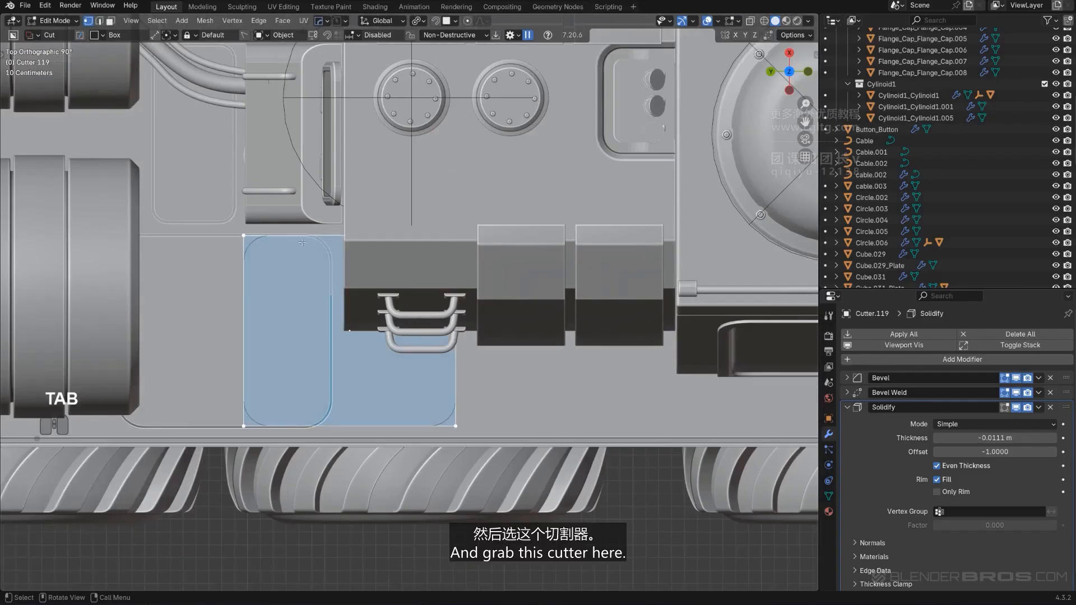
{"action": "key", "text": "KP_Divide"}
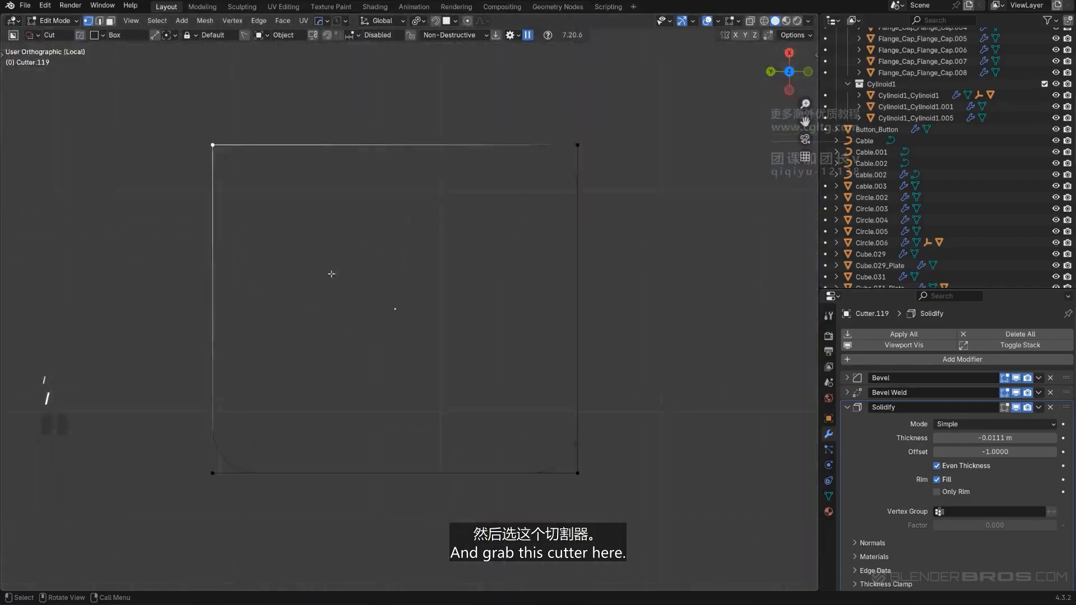
{"action": "left_click", "coordinate": [614, 116], "text": "shift"}
{"action": "key", "text": "KP_Divide"}
{"action": "key", "text": "g"}
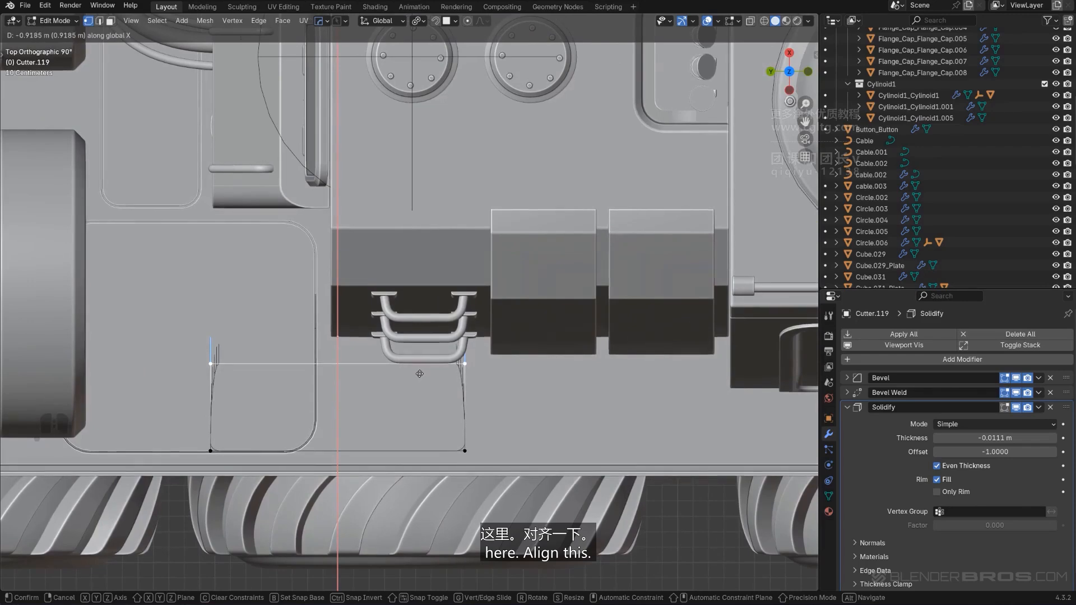
{"action": "left_click", "coordinate": [420, 372]}
{"action": "key", "text": "Tab"}
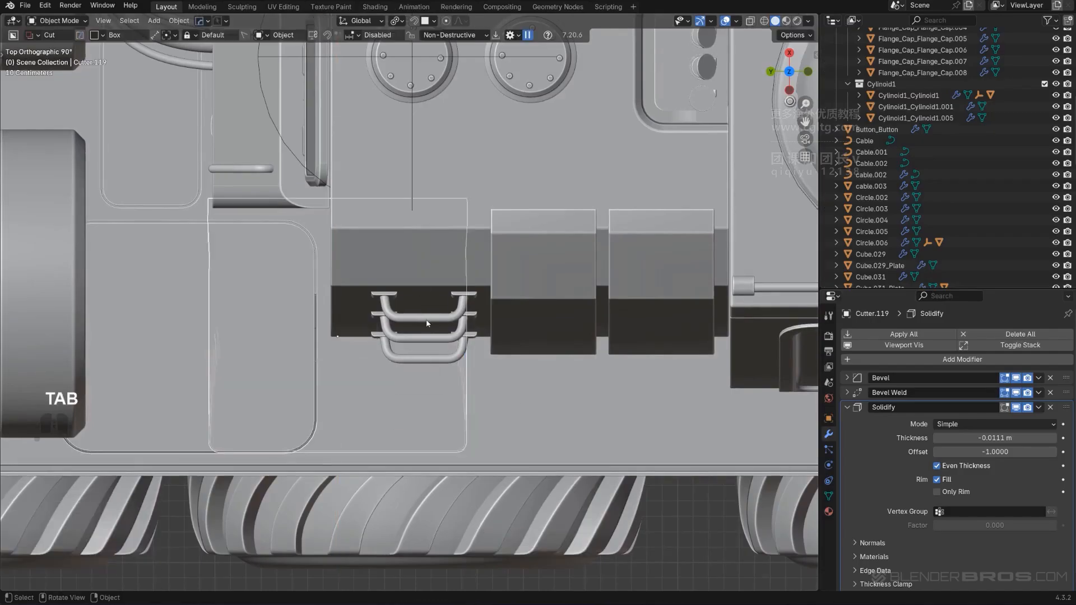
{"action": "key", "text": "Tab"}
{"action": "middle_click_drag", "start_coordinate": [359, 350], "coordinate": [399, 316]}
{"action": "key", "text": "KP_5"}
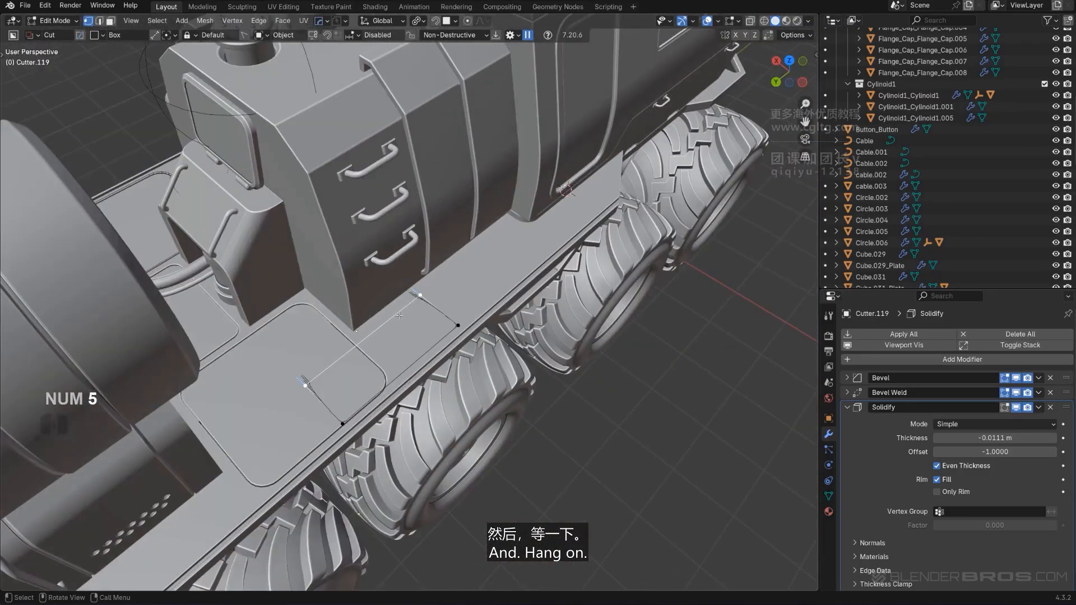
Isolate the copied cutter, select all inner side vertices and move them about -0.82 m along X to narrow it.
{"action": "key", "text": "slash"}
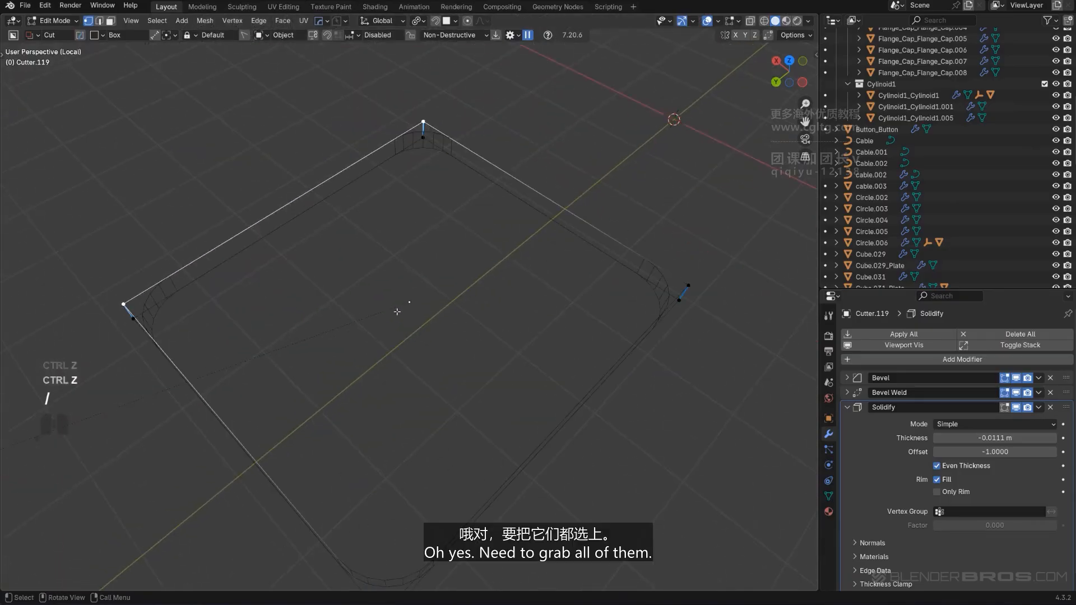
{"action": "left_click", "coordinate": [137, 317], "text": "shift"}
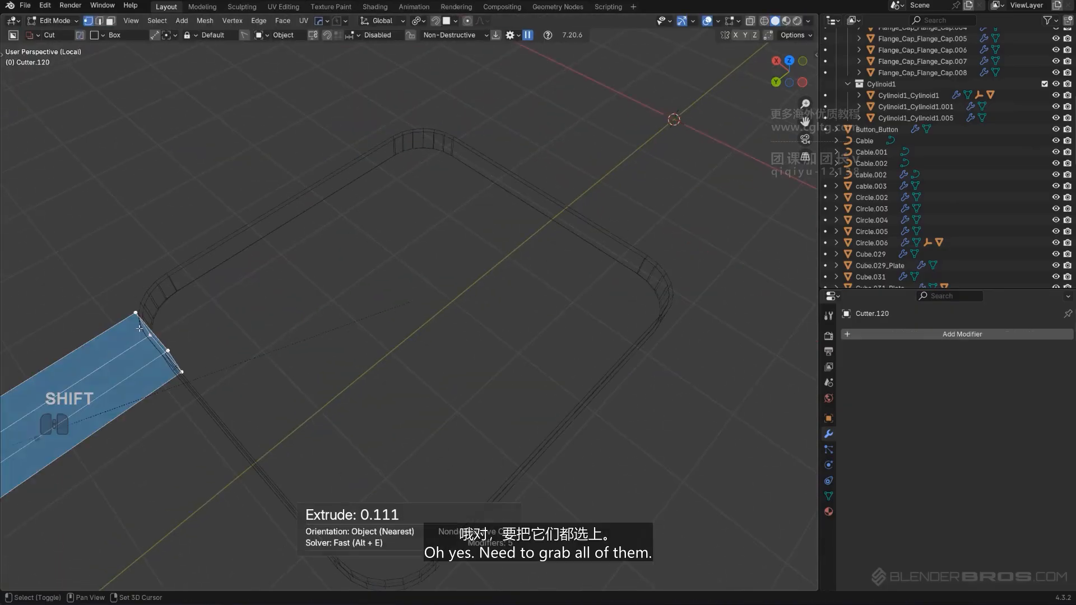
{"action": "key", "text": "ctrl+z"}
{"action": "left_click", "coordinate": [136, 318], "text": "shift"}
{"action": "key", "text": "slash"}
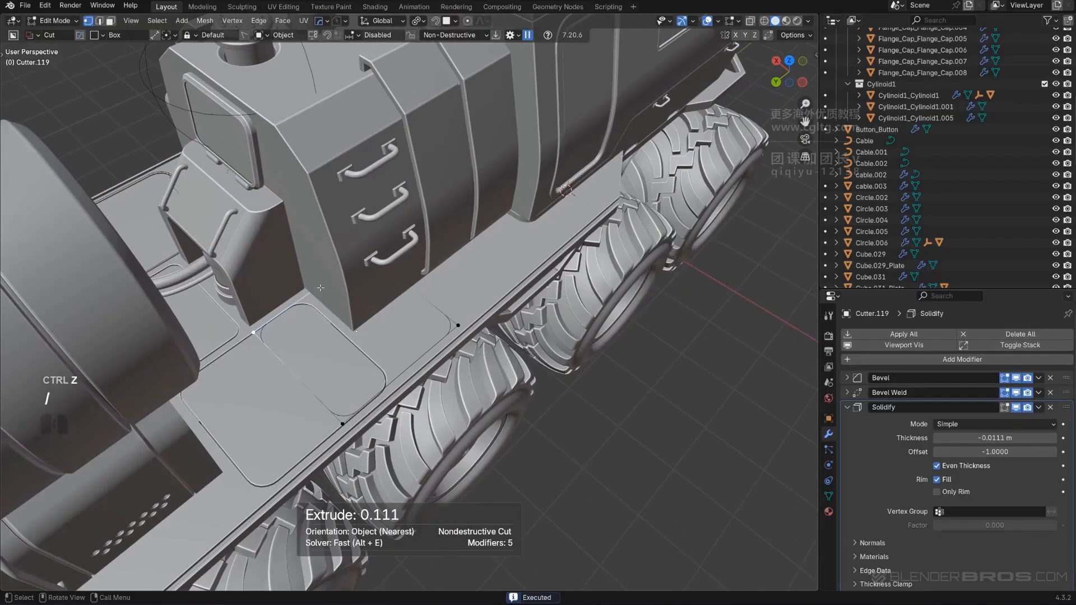
{"action": "key", "text": "g"}
{"action": "key", "text": "x"}
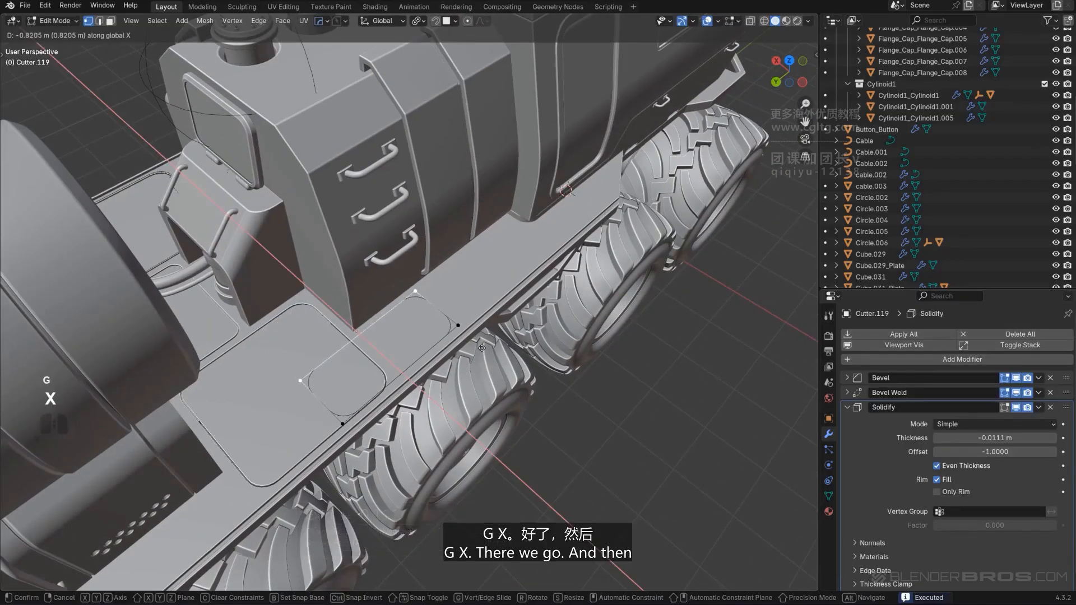
{"action": "left_click", "coordinate": [484, 352]}
{"action": "key", "text": "Tab"}
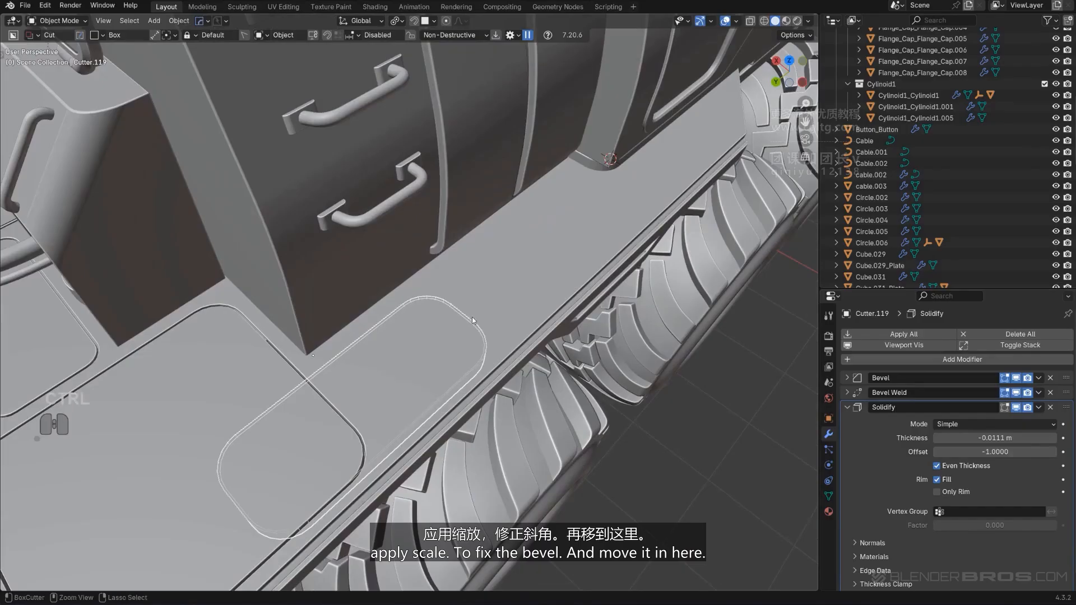
Apply the narrowed cutter's scale and move it forward onto the bed strip beside the engine housing, clear of the existing panel.
{"action": "key", "text": "ctrl+a"}
{"action": "left_click", "coordinate": [466, 206]}
{"action": "middle_click_drag", "start_coordinate": [467, 207], "coordinate": [443, 353]}
{"action": "scroll", "coordinate": [444, 353], "scroll_direction": "up", "scroll_amount": 2}
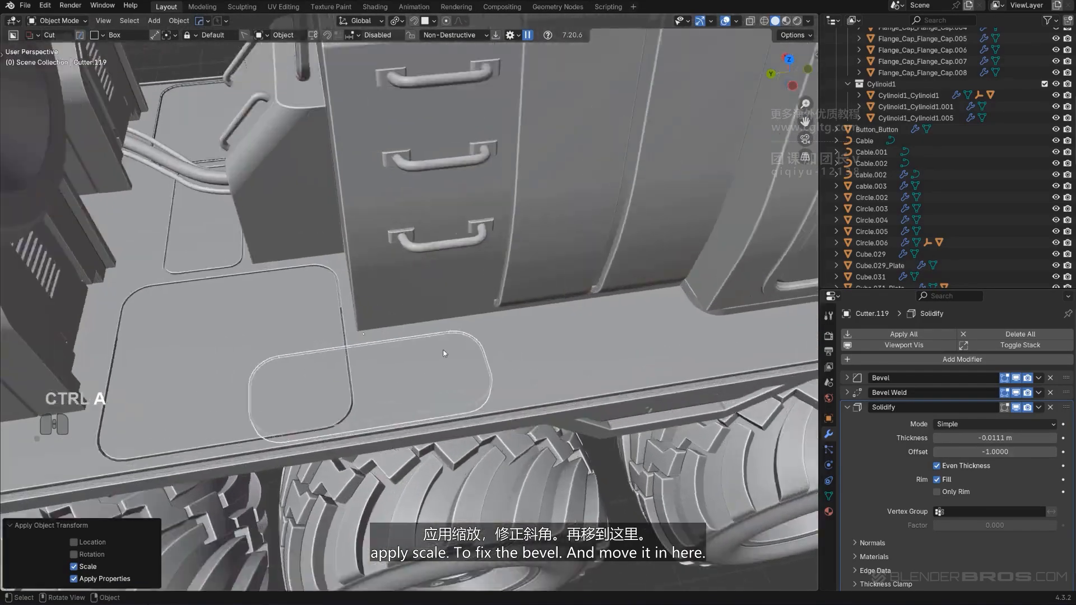
{"action": "left_click", "coordinate": [548, 335]}
{"action": "middle_click_drag", "start_coordinate": [576, 366], "coordinate": [480, 280]}
Lengthen the cutter by moving all its front end vertices along Y towards the cab.
{"action": "key", "text": "Tab"}
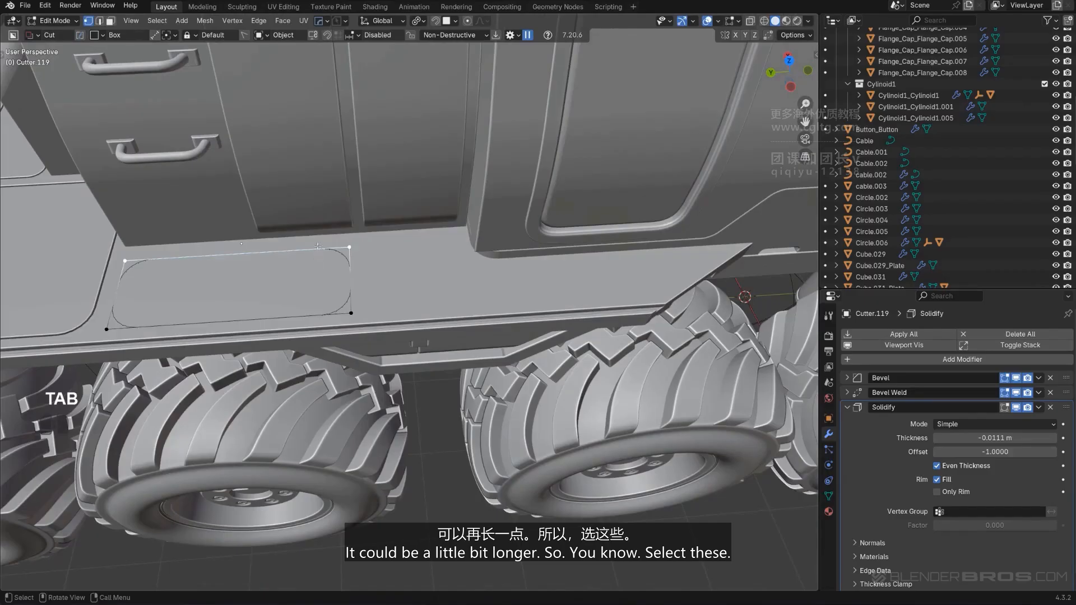
{"action": "key", "text": "slash"}
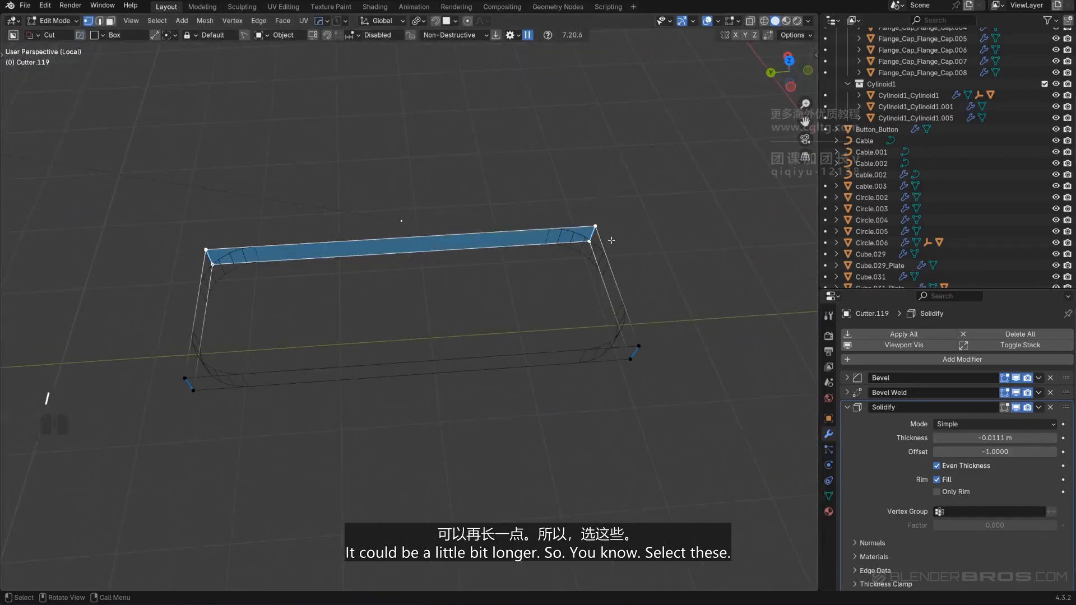
{"action": "left_click", "coordinate": [589, 241], "text": "shift"}
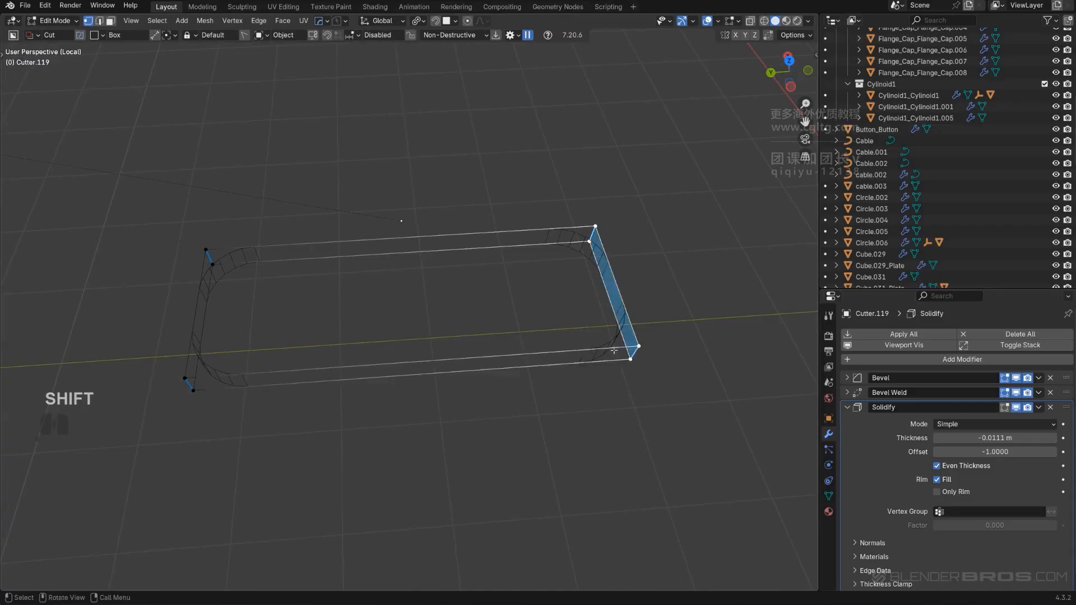
{"action": "key", "text": "slash"}
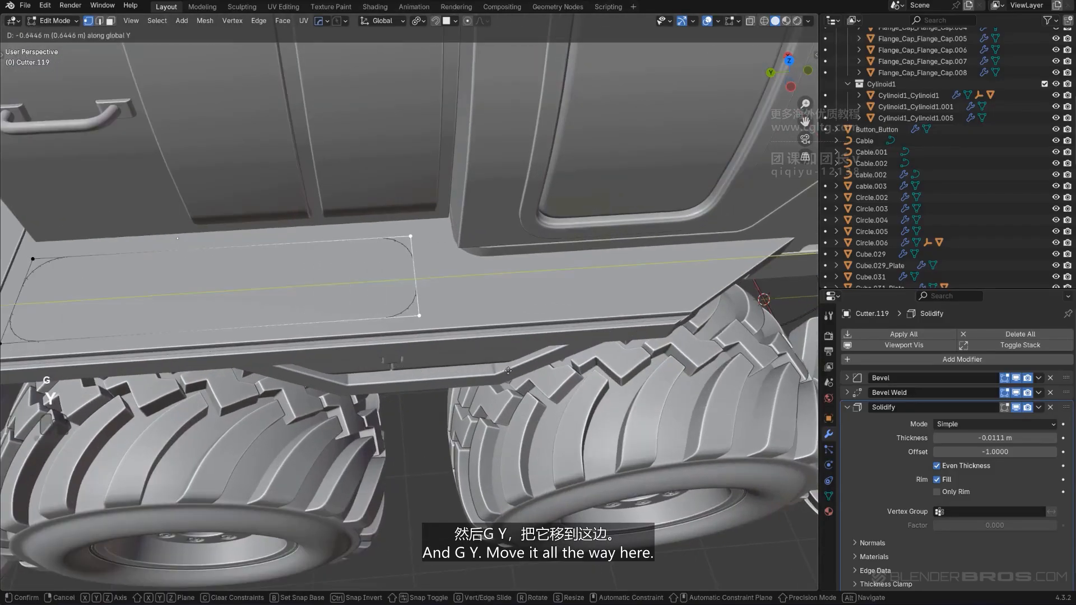
{"action": "left_click", "coordinate": [533, 369]}
{"action": "key", "text": "Tab"}
Try a Difference boolean on the truck bed with the lengthened cutter, and undo it.
{"action": "scroll", "coordinate": [437, 314], "scroll_direction": "down", "scroll_amount": 3}
{"action": "middle_click_drag", "start_coordinate": [360, 270], "coordinate": [476, 270], "text": "shift"}
{"action": "middle_click_drag", "start_coordinate": [476, 270], "coordinate": [516, 303]}
{"action": "left_click", "coordinate": [572, 274], "text": "shift"}
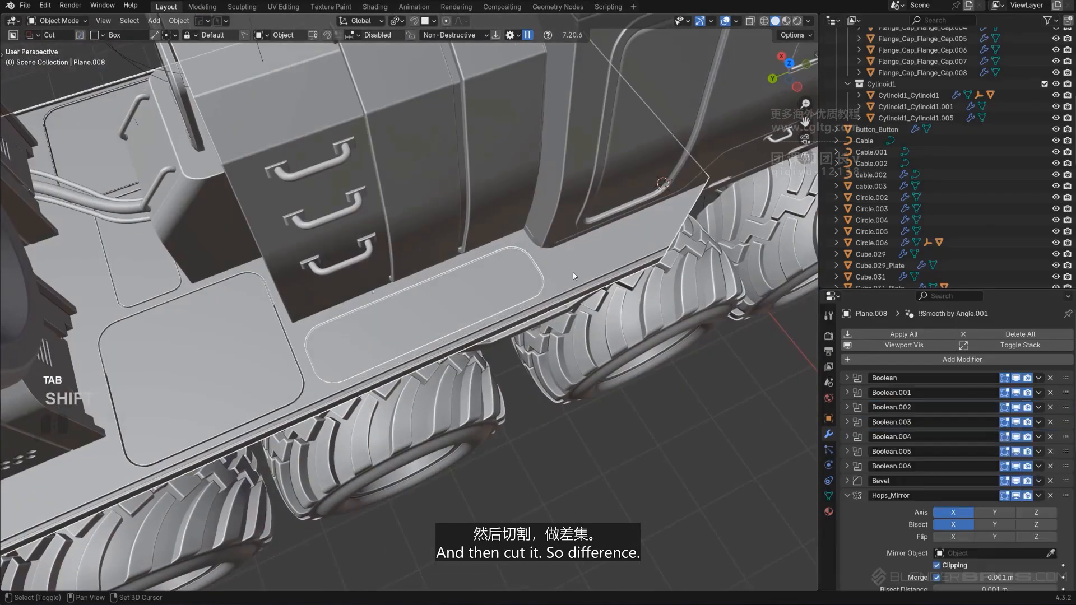
{"action": "key", "text": "q"}
{"action": "left_click", "coordinate": [567, 272]}
{"action": "scroll", "coordinate": [566, 273], "scroll_direction": "up", "scroll_amount": 2}
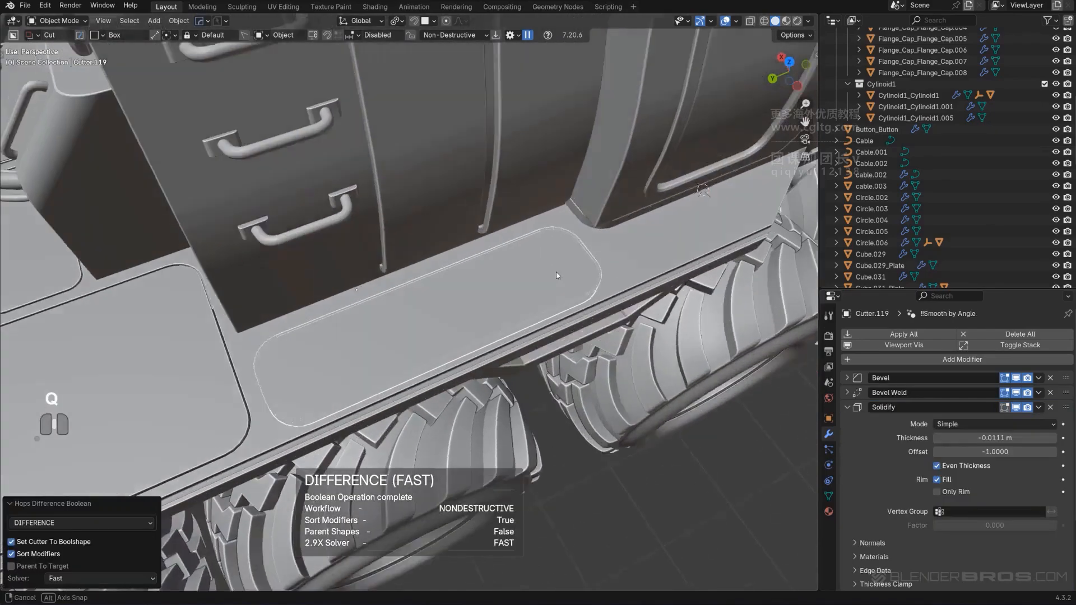
{"action": "mouse_move", "coordinate": [556, 272]}
{"action": "middle_mouse_down"}
{"action": "mouse_move", "coordinate": [569, 244]}
{"action": "mouse_move", "coordinate": [609, 218]}
{"action": "mouse_move", "coordinate": [565, 275]}
{"action": "middle_mouse_up"}
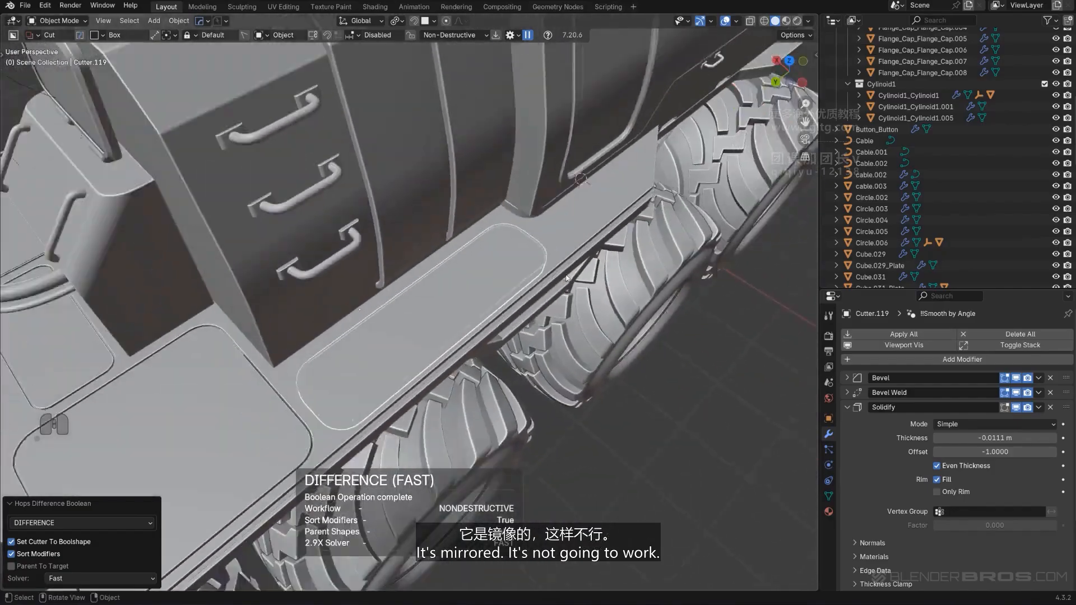
{"action": "scroll", "coordinate": [419, 302], "scroll_direction": "down", "scroll_amount": 5}
{"action": "key", "text": "ctrl+z"}
Try Smart Apply on the truck bed's modifiers, check the bed's front corner, and undo it.
{"action": "scroll", "coordinate": [419, 300], "scroll_direction": "up", "scroll_amount": 2}
{"action": "middle_click_drag", "start_coordinate": [419, 299], "coordinate": [493, 272]}
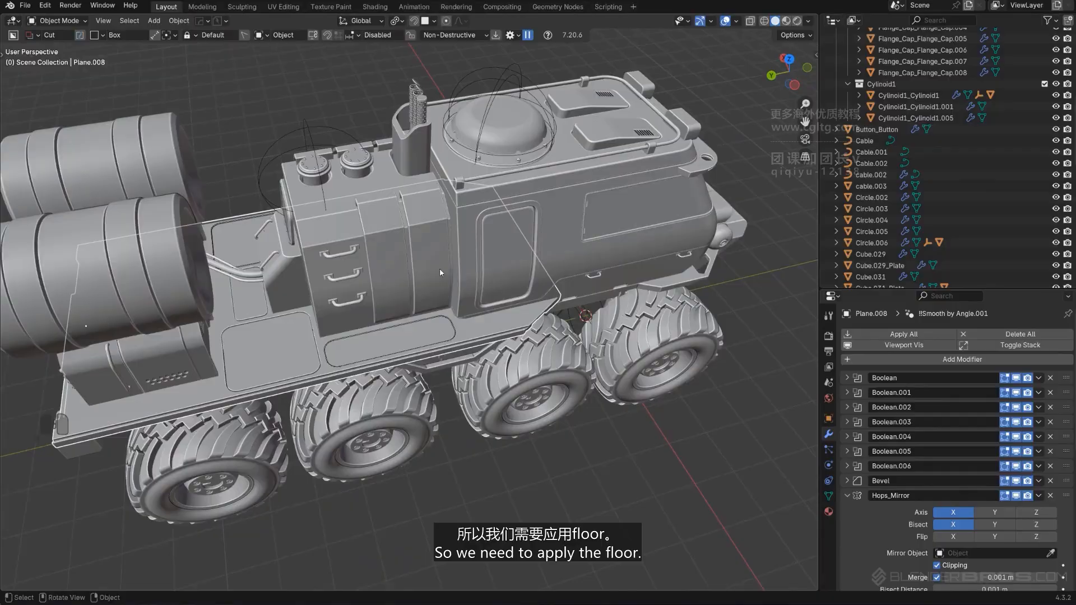
{"action": "key", "text": "q"}
{"action": "mouse_move", "coordinate": [372, 351]}
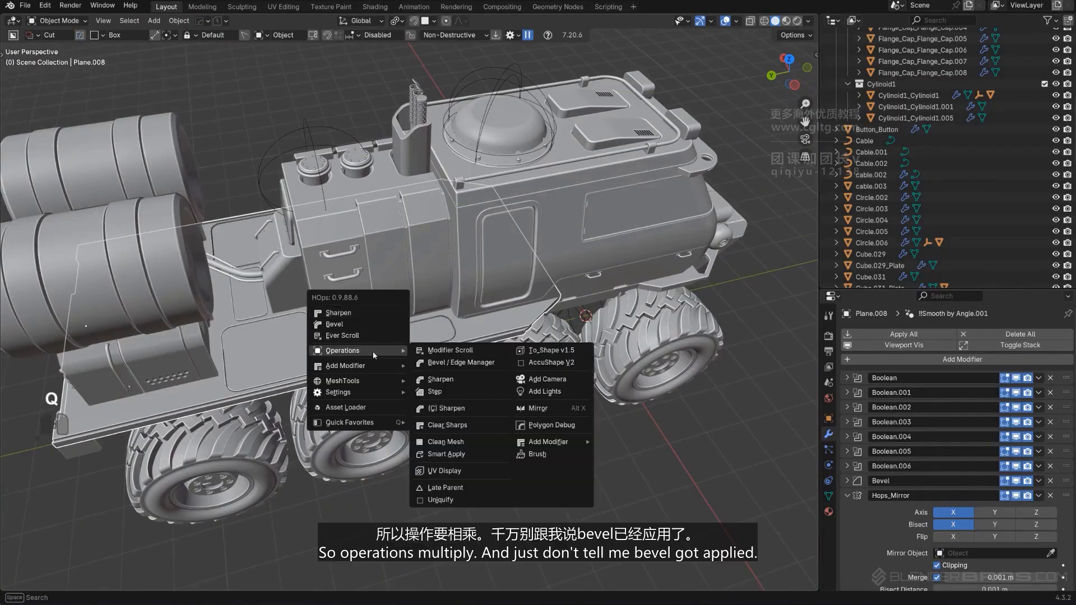
{"action": "left_click", "coordinate": [465, 455]}
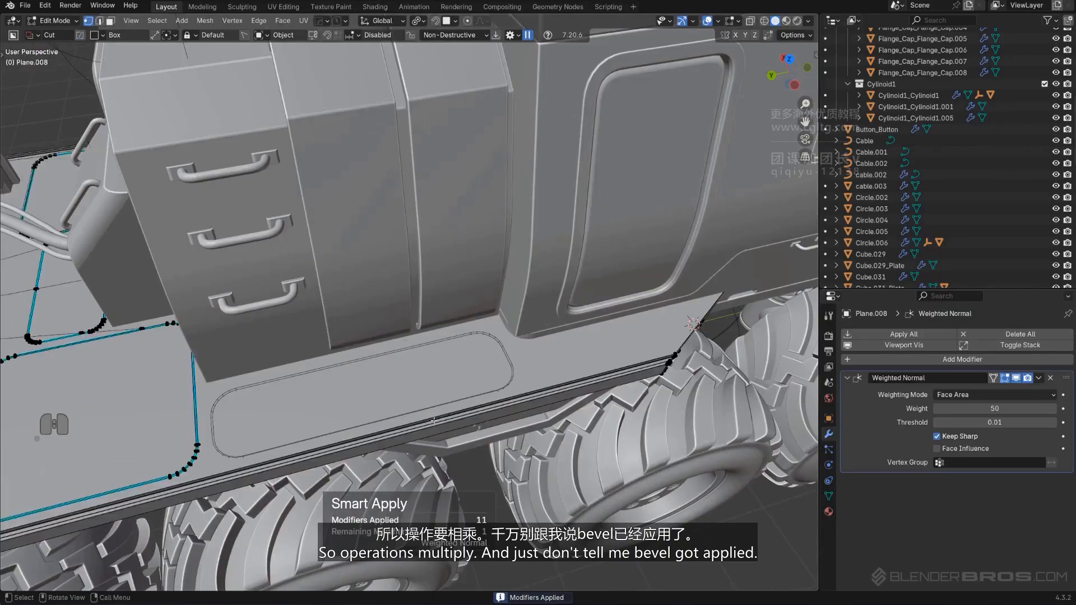
{"action": "middle_click_drag", "start_coordinate": [433, 420], "coordinate": [404, 384], "text": "shift"}
{"action": "scroll", "coordinate": [403, 385], "scroll_direction": "up", "scroll_amount": 4}
{"action": "scroll", "coordinate": [480, 350], "scroll_direction": "up", "scroll_amount": 2}
{"action": "middle_click_drag", "start_coordinate": [611, 325], "coordinate": [439, 383], "text": "shift"}
{"action": "key", "text": "ctrl+z"}
{"action": "key", "text": "ctrl+z"}
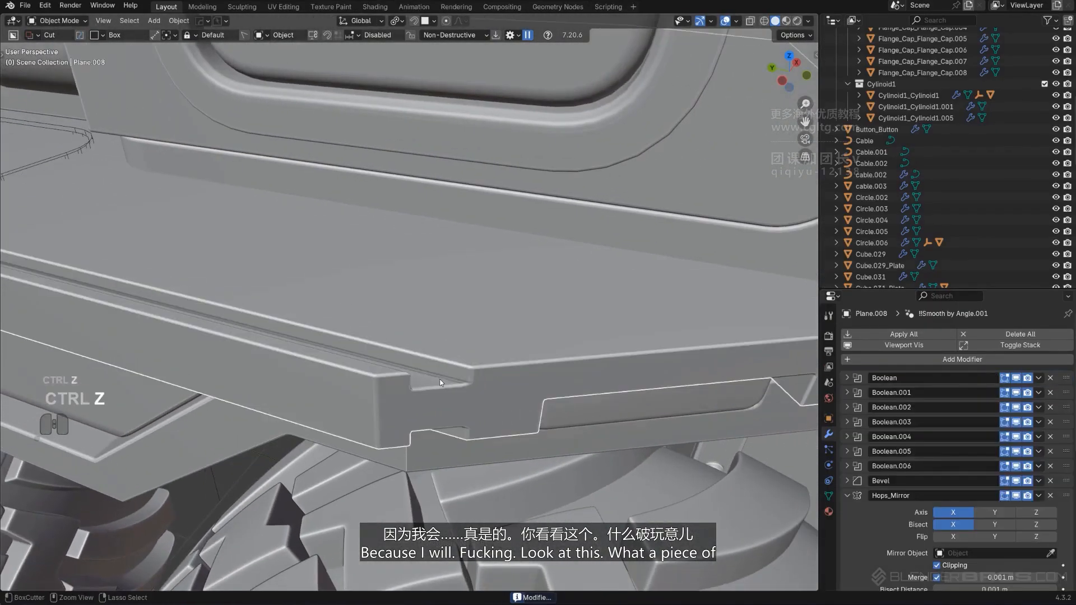
Remove the Bevel modifier from the truck bed.
{"action": "key", "text": "Tab"}
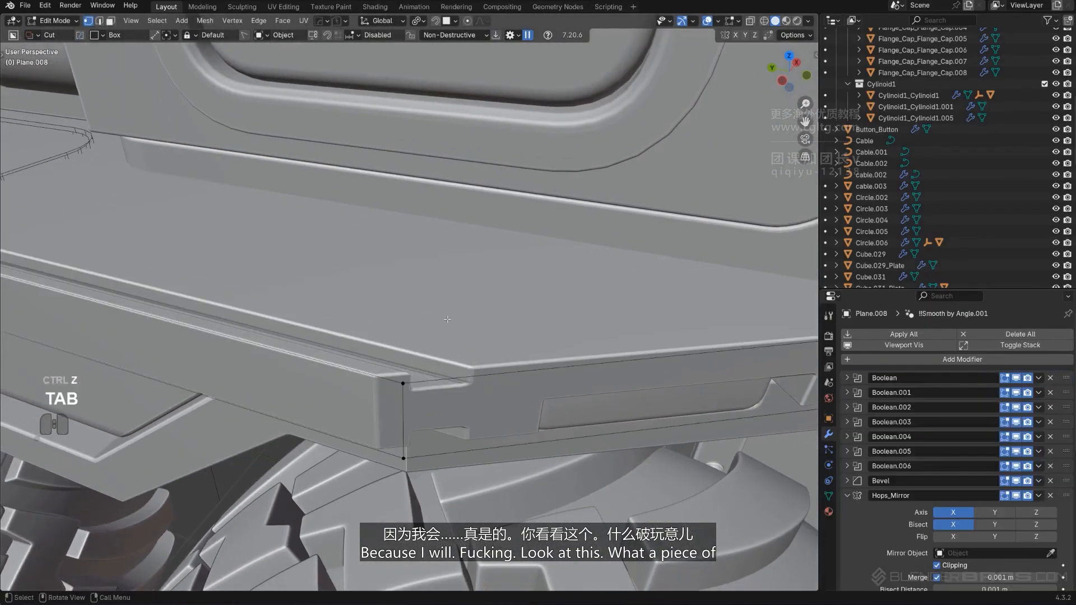
{"action": "left_click", "coordinate": [1051, 482]}
{"action": "scroll", "coordinate": [1048, 476], "scroll_direction": "down", "scroll_amount": 3}
{"action": "scroll", "coordinate": [449, 313], "scroll_direction": "down", "scroll_amount": 5}
{"action": "middle_click_drag", "start_coordinate": [313, 269], "coordinate": [649, 236], "text": "shift"}
{"action": "scroll", "coordinate": [446, 307], "scroll_direction": "up", "scroll_amount": 3}
{"action": "key", "text": "Tab"}
Sharpen the truck bed and apply its boolean modifiers with Csharp at 30° sharpness, keeping the mirror live.
{"action": "key", "text": "q"}
{"action": "left_click", "coordinate": [626, 191]}
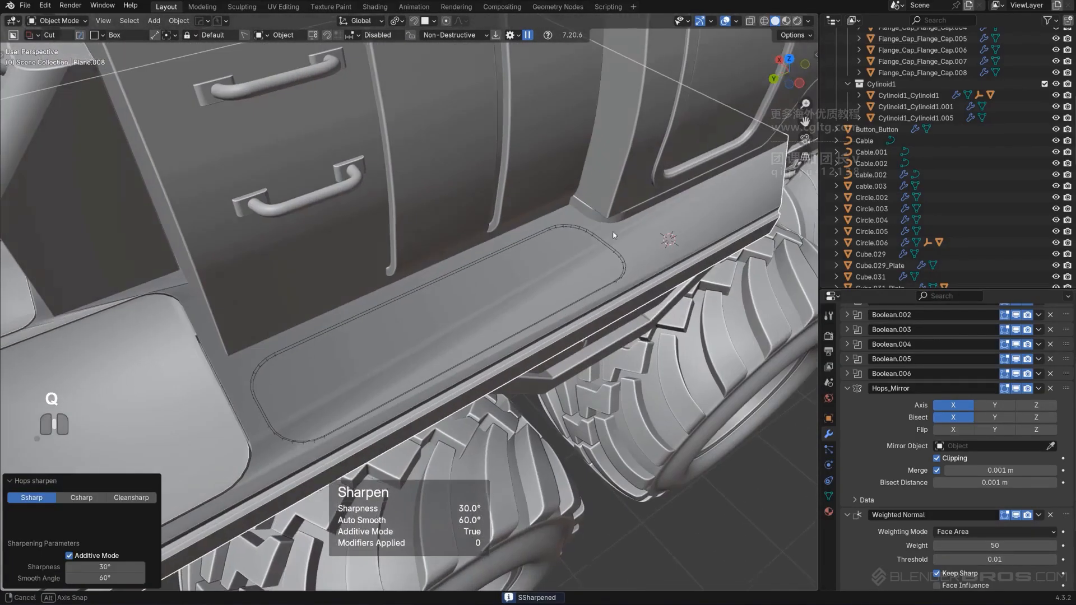
{"action": "key", "text": "q"}
{"action": "left_click", "coordinate": [650, 237], "text": "ctrl"}
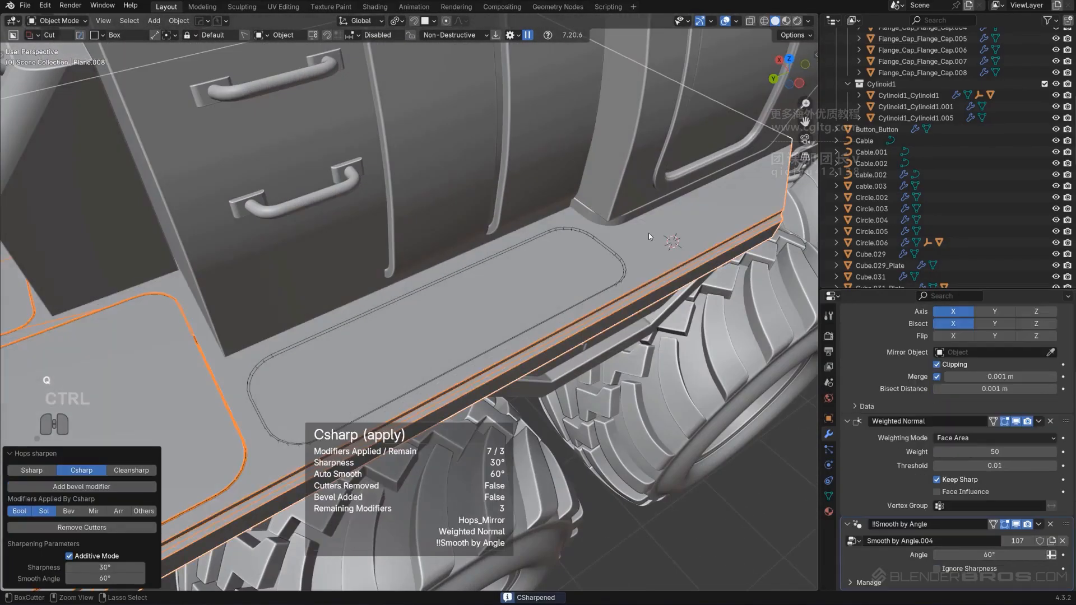
Cut the long rounded panel into the truck bed with a Difference boolean using the lengthened cutter.
{"action": "left_click", "coordinate": [626, 273]}
{"action": "left_click", "coordinate": [642, 268], "text": "shift"}
{"action": "key", "text": "q"}
{"action": "left_click", "coordinate": [642, 266]}
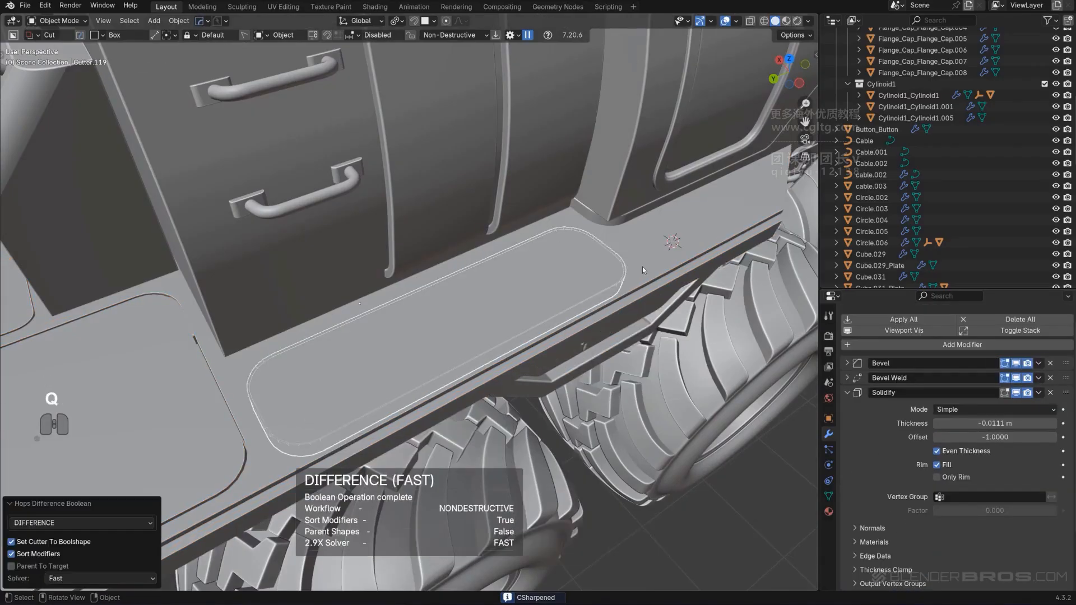
Undo the long panel cut and the preceding sharpening of the truck bed.
{"action": "key", "text": "shift+2"}
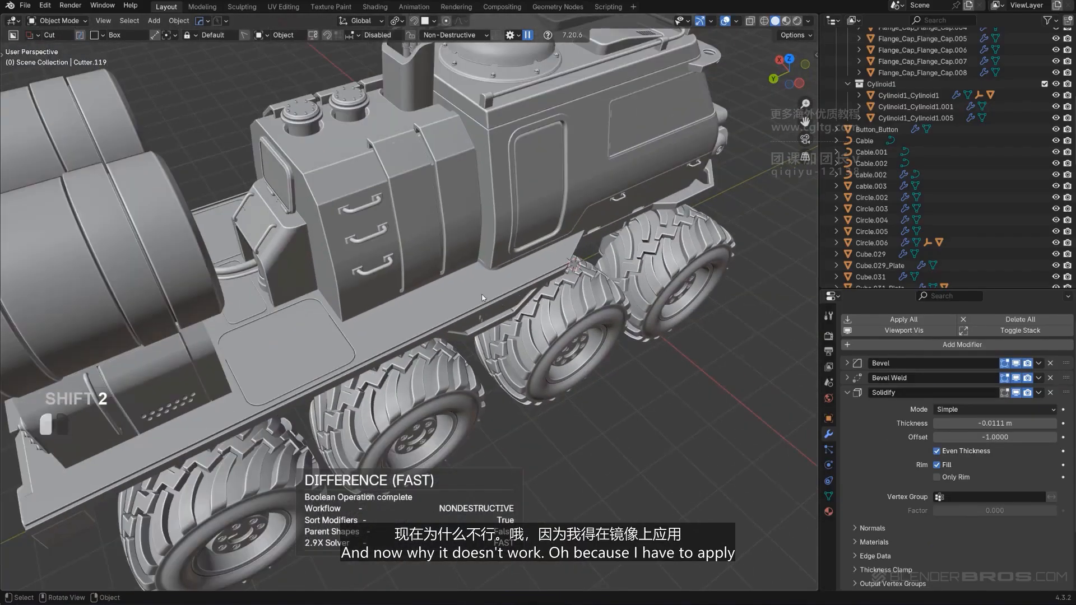
{"action": "left_click", "coordinate": [483, 298]}
{"action": "key", "text": "ctrl+z"}
{"action": "key", "text": "ctrl+z"}
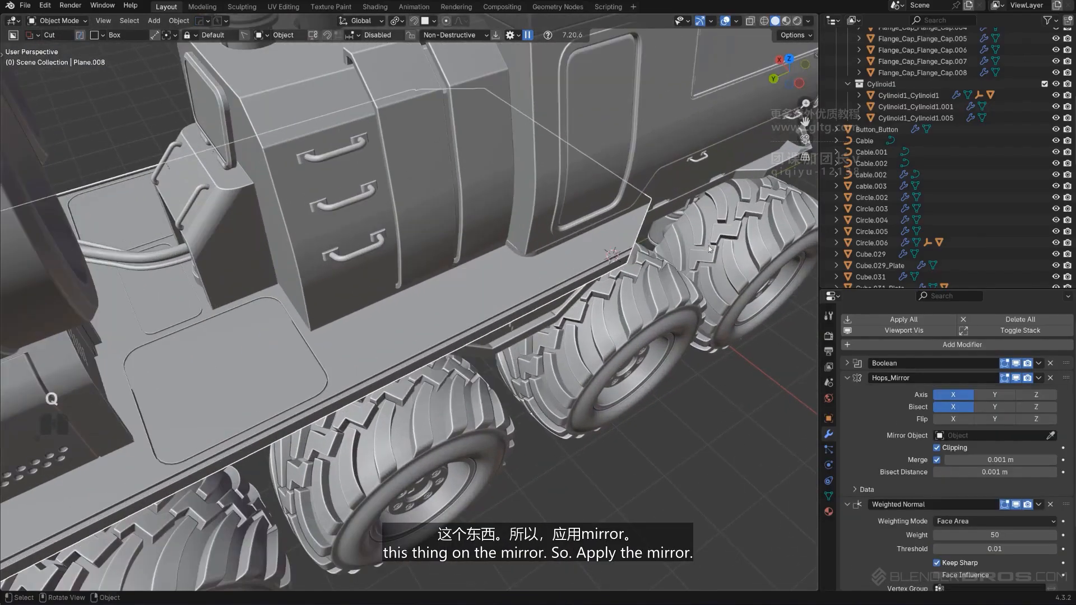
Select the truck bed and apply its mirror with Smart Apply, keeping only the Weighted Normal modifier live.
{"action": "left_click", "coordinate": [490, 299]}
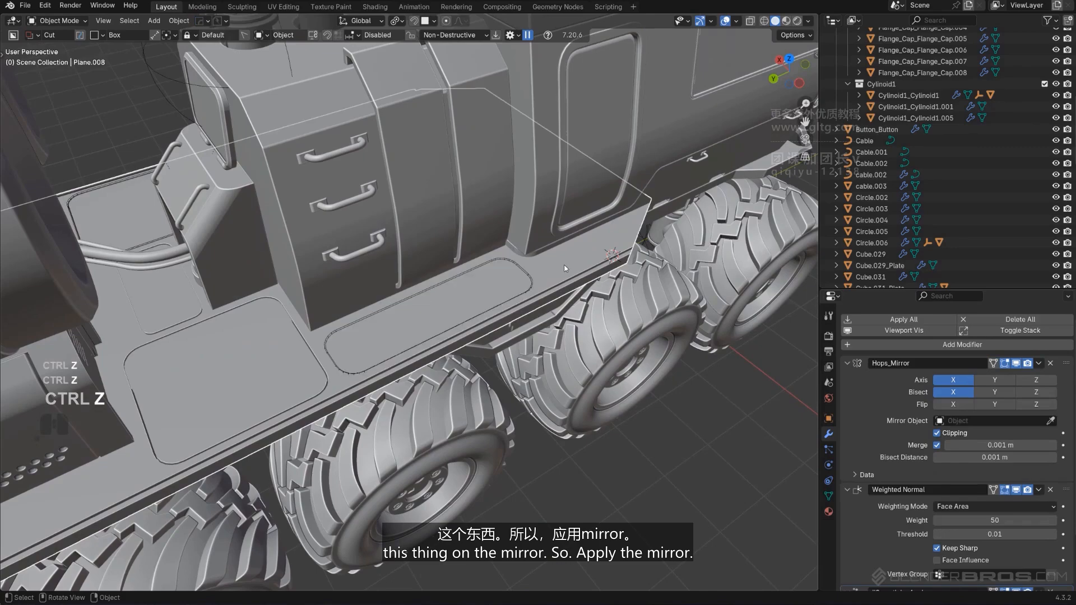
{"action": "key", "text": "q"}
{"action": "mouse_move", "coordinate": [560, 314]}
{"action": "left_click", "coordinate": [645, 416]}
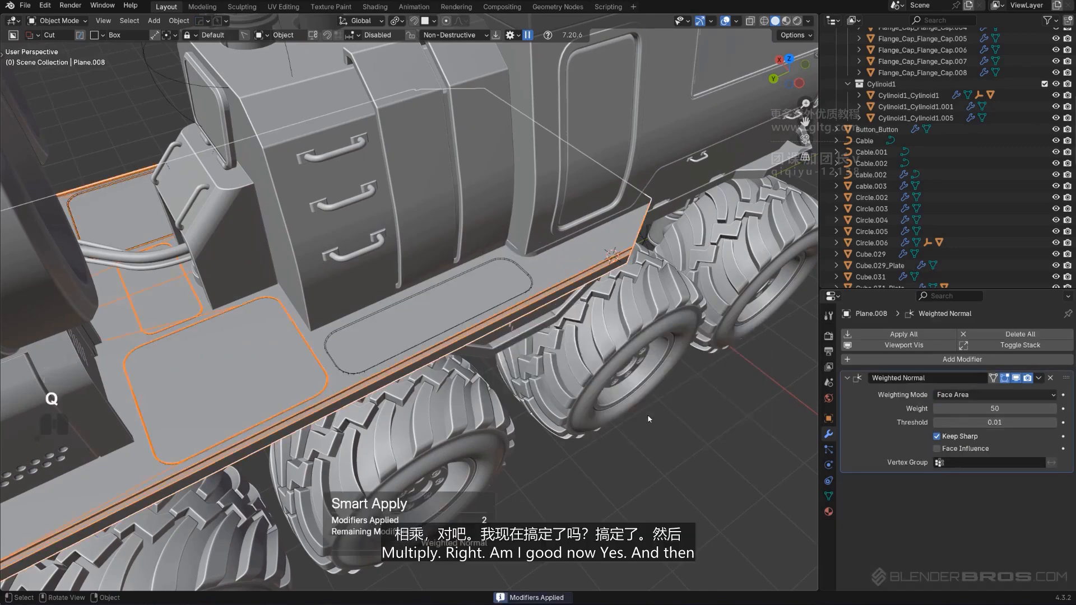
Check the bed's mesh in Edit Mode, then cut the long rounded panel into it with a Difference boolean.
{"action": "key", "text": "Tab"}
{"action": "scroll", "coordinate": [476, 336], "scroll_direction": "up", "scroll_amount": 3}
{"action": "middle_click_drag", "start_coordinate": [476, 336], "coordinate": [480, 305], "text": "shift"}
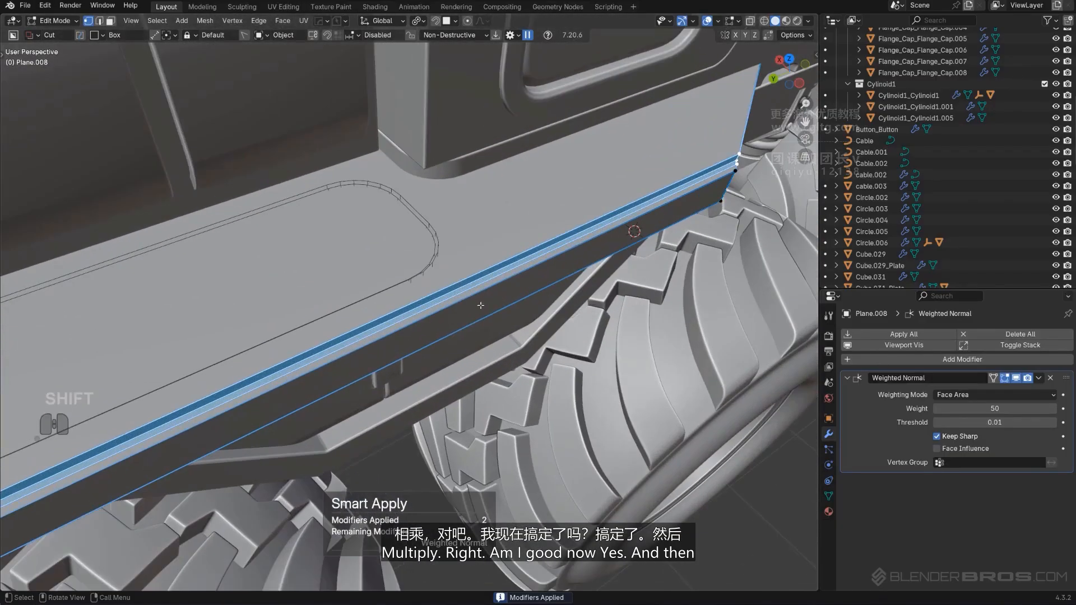
{"action": "key", "text": "Tab"}
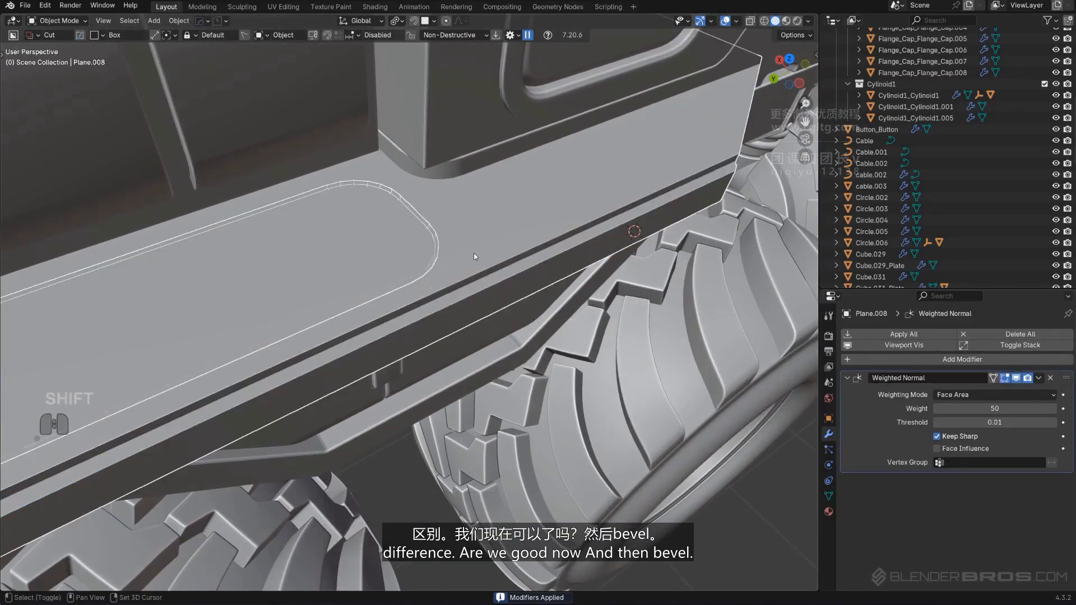
{"action": "left_click", "coordinate": [472, 188]}
{"action": "middle_click_drag", "start_coordinate": [473, 190], "coordinate": [416, 143]}
{"action": "left_click", "coordinate": [409, 132]}
Add a 30° Bevel modifier with 3 segments and a width of about 0.005 to the truck bed.
{"action": "key", "text": "q"}
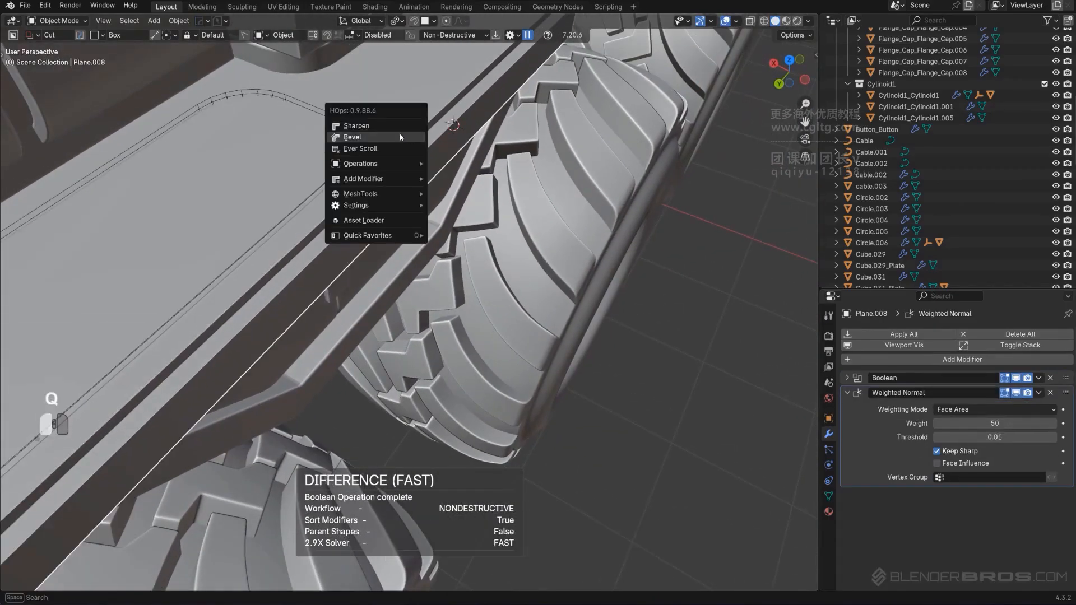
{"action": "left_click", "coordinate": [400, 137]}
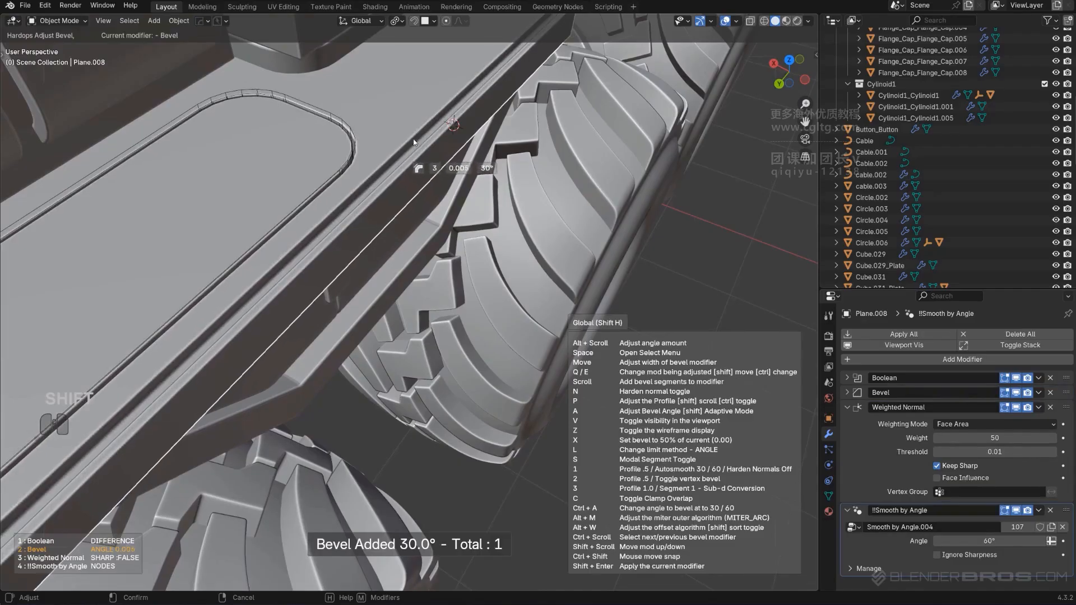
{"action": "left_click", "coordinate": [418, 144]}
Try a small wedge cut on the vertical edge of the rear console's side plate and undo it.
{"action": "scroll", "coordinate": [438, 147], "scroll_direction": "down", "scroll_amount": 4}
{"action": "middle_click_drag", "start_coordinate": [438, 147], "coordinate": [314, 253], "text": "shift"}
{"action": "scroll", "coordinate": [314, 253], "scroll_direction": "up", "scroll_amount": 4}
{"action": "scroll", "coordinate": [314, 253], "scroll_direction": "down", "scroll_amount": 5}
{"action": "middle_click_drag", "start_coordinate": [313, 330], "coordinate": [418, 372]}
{"action": "scroll", "coordinate": [293, 332], "scroll_direction": "up", "scroll_amount": 3}
{"action": "scroll", "coordinate": [435, 443], "scroll_direction": "down", "scroll_amount": 3}
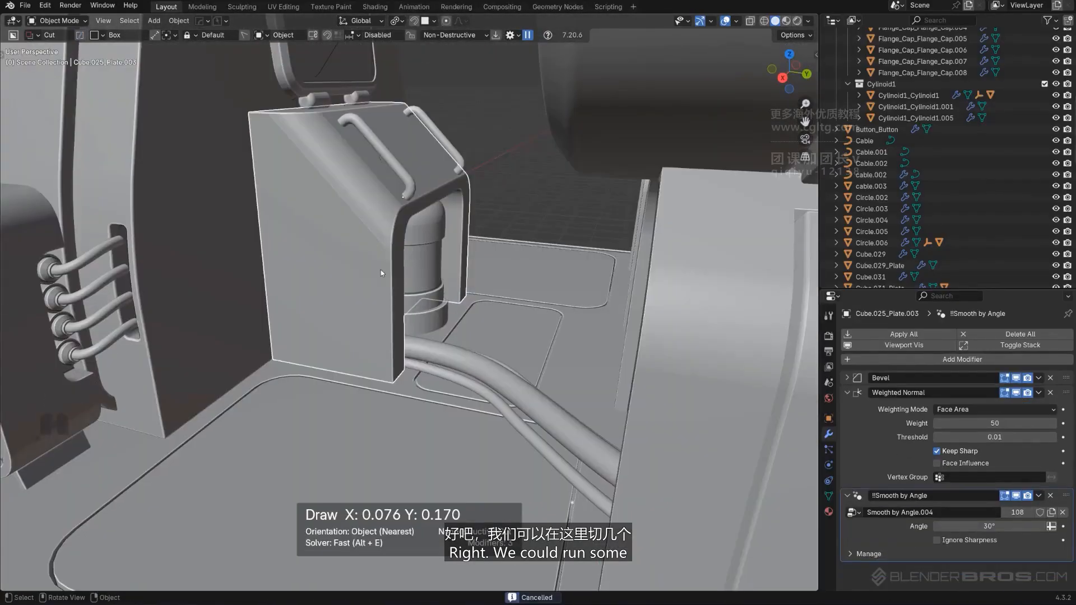
{"action": "left_click_drag", "start_coordinate": [381, 270], "coordinate": [396, 286]}
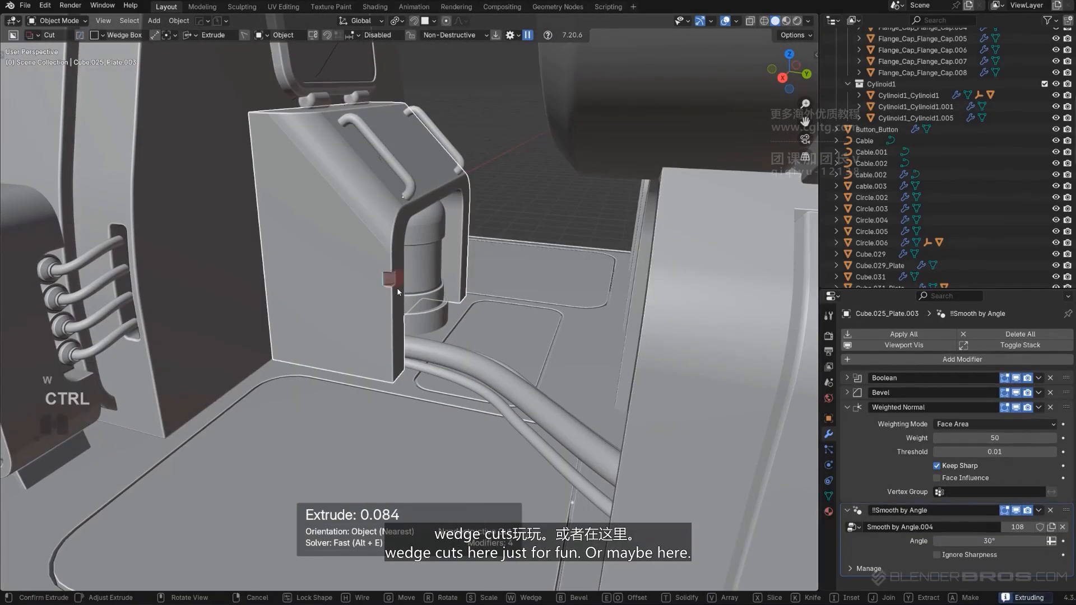
{"action": "key", "text": "ctrl+z"}
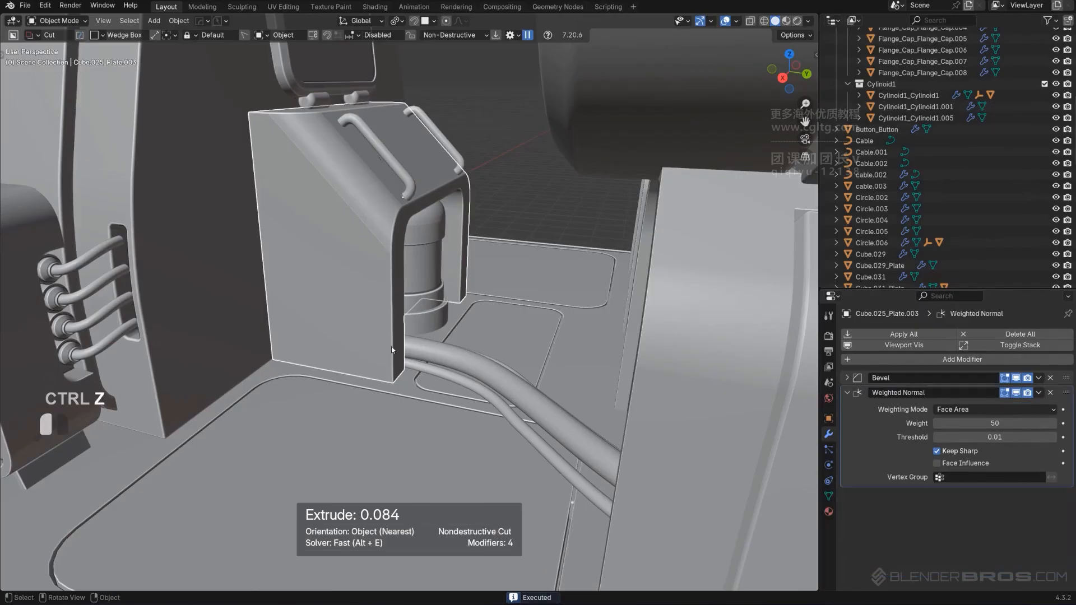
Cut a wedge about 0.052 by 0.335 into the console plate's lower edge and mirror it across X.
{"action": "left_click_drag", "start_coordinate": [391, 349], "coordinate": [395, 366]}
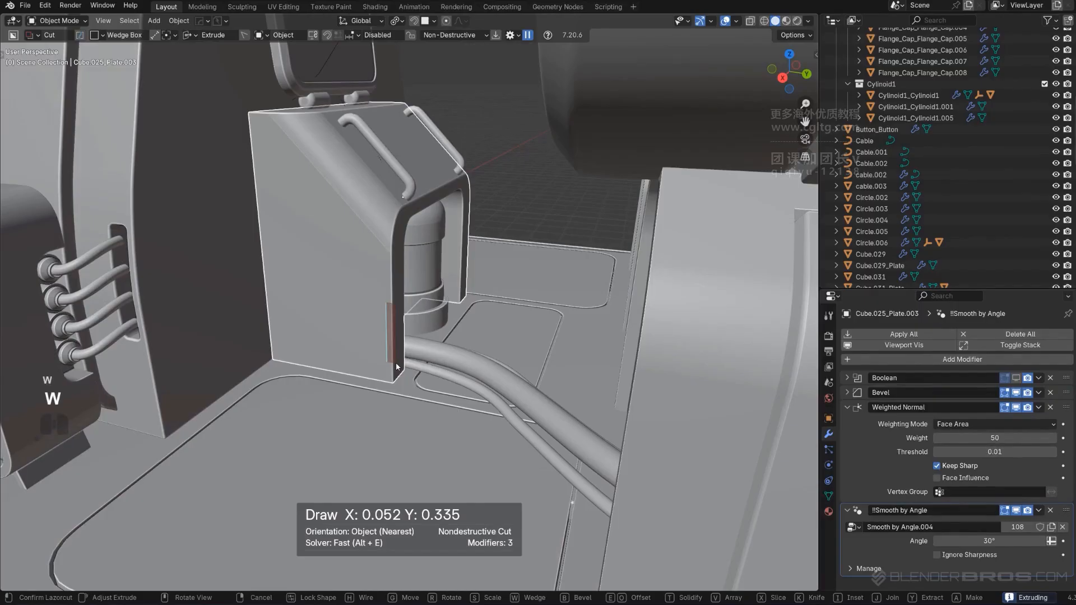
{"action": "left_click", "coordinate": [394, 362]}
{"action": "scroll", "coordinate": [395, 362], "scroll_direction": "down", "scroll_amount": 4}
{"action": "middle_click_drag", "start_coordinate": [403, 356], "coordinate": [341, 314]}
{"action": "key", "text": "alt+x"}
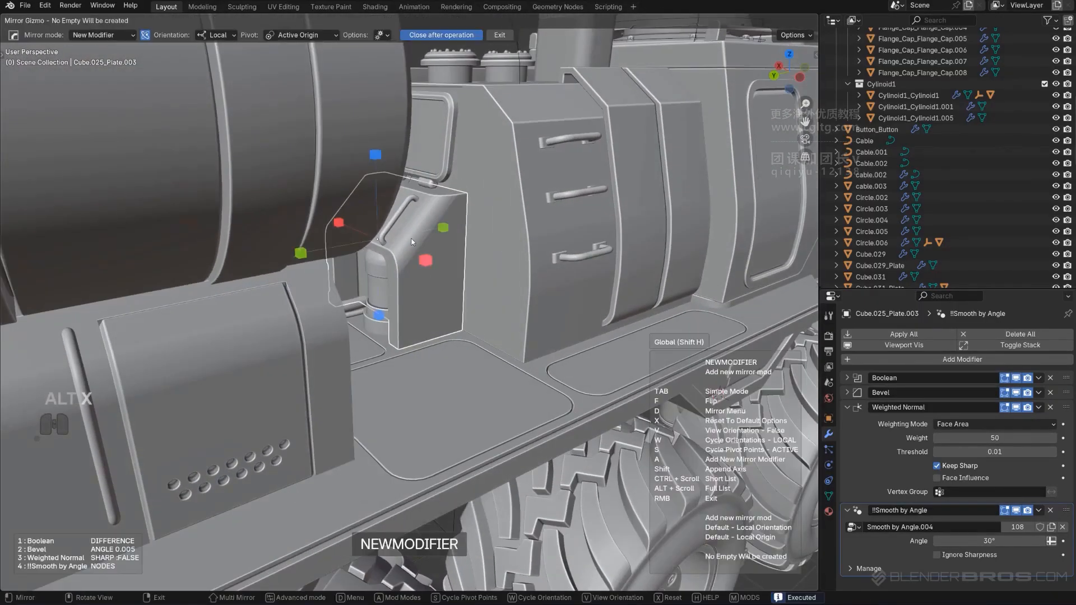
{"action": "left_click", "coordinate": [338, 222]}
Add a Weighted Normal modifier with Keep Sharp to the console plate and set its bevel width to about 0.002.
{"action": "key", "text": "q"}
{"action": "left_click", "coordinate": [419, 264], "text": "alt"}
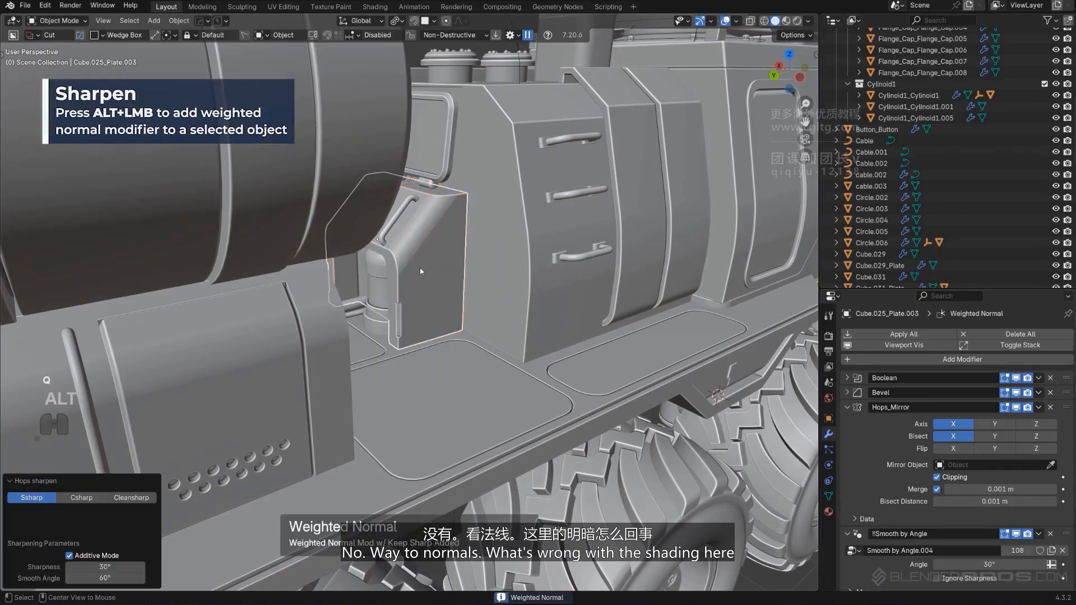
{"action": "scroll", "coordinate": [389, 272], "scroll_direction": "up", "scroll_amount": 5}
{"action": "key", "text": "q"}
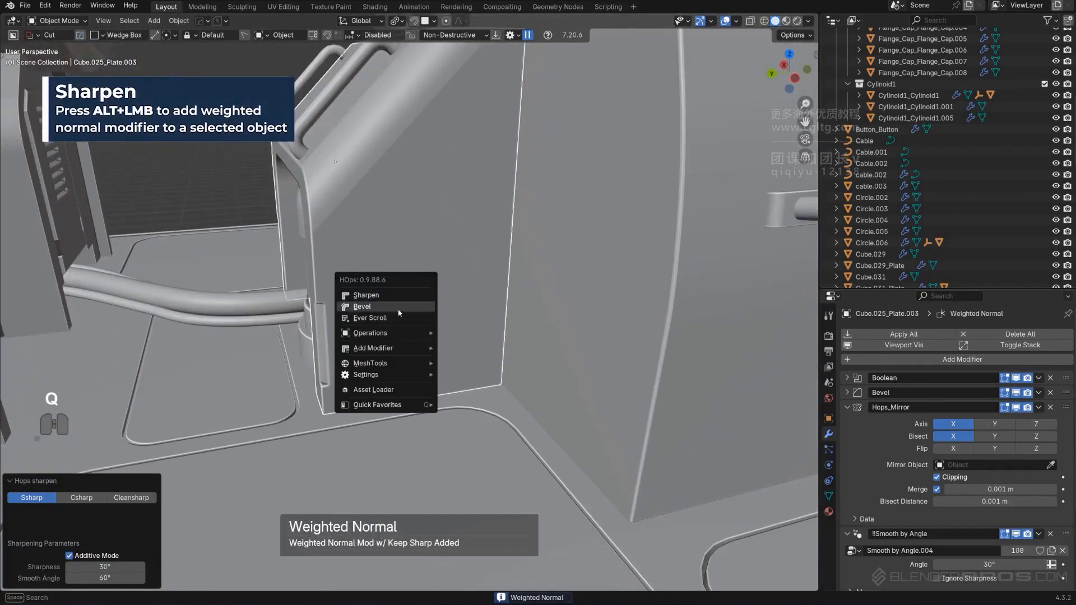
{"action": "left_click", "coordinate": [398, 309]}
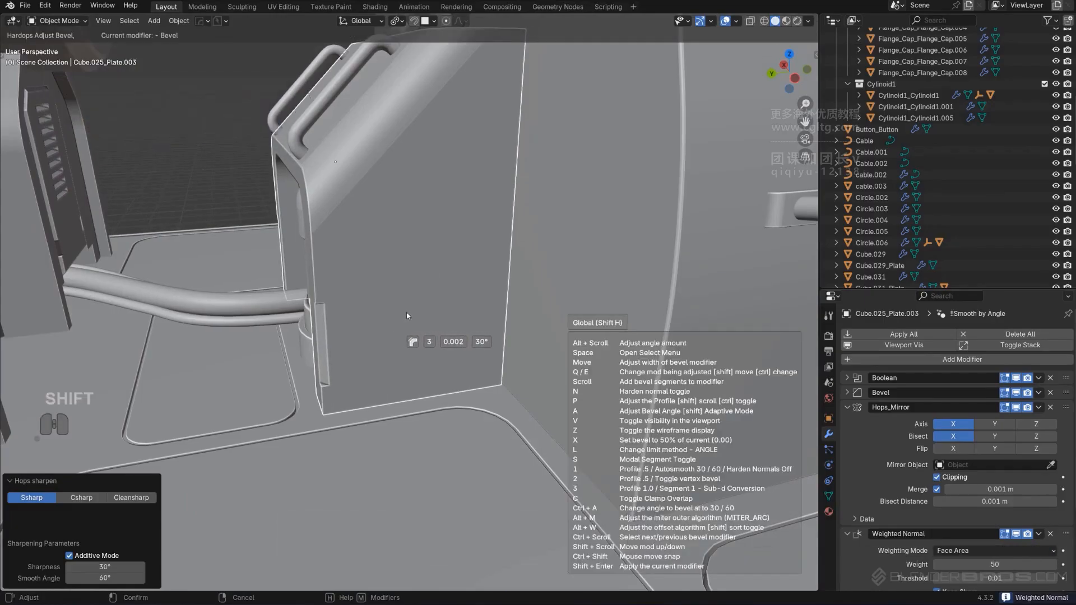
{"action": "left_click", "coordinate": [404, 311]}
Examine the whole truck from the rear, the side and the front cab.
{"action": "scroll", "coordinate": [403, 308], "scroll_direction": "down", "scroll_amount": 6}
{"action": "middle_click_drag", "start_coordinate": [403, 308], "coordinate": [513, 198]}
{"action": "scroll", "coordinate": [513, 197], "scroll_direction": "down", "scroll_amount": 2}
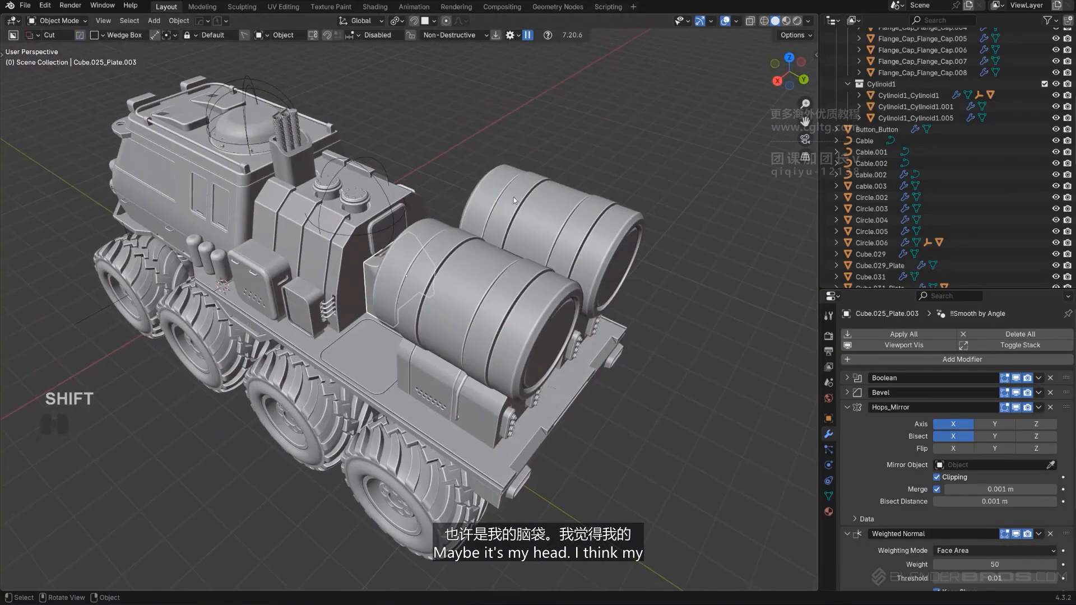
{"action": "left_click", "coordinate": [482, 142]}
{"action": "scroll", "coordinate": [449, 162], "scroll_direction": "up", "scroll_amount": 2}
{"action": "middle_click_drag", "start_coordinate": [216, 138], "coordinate": [458, 214]}
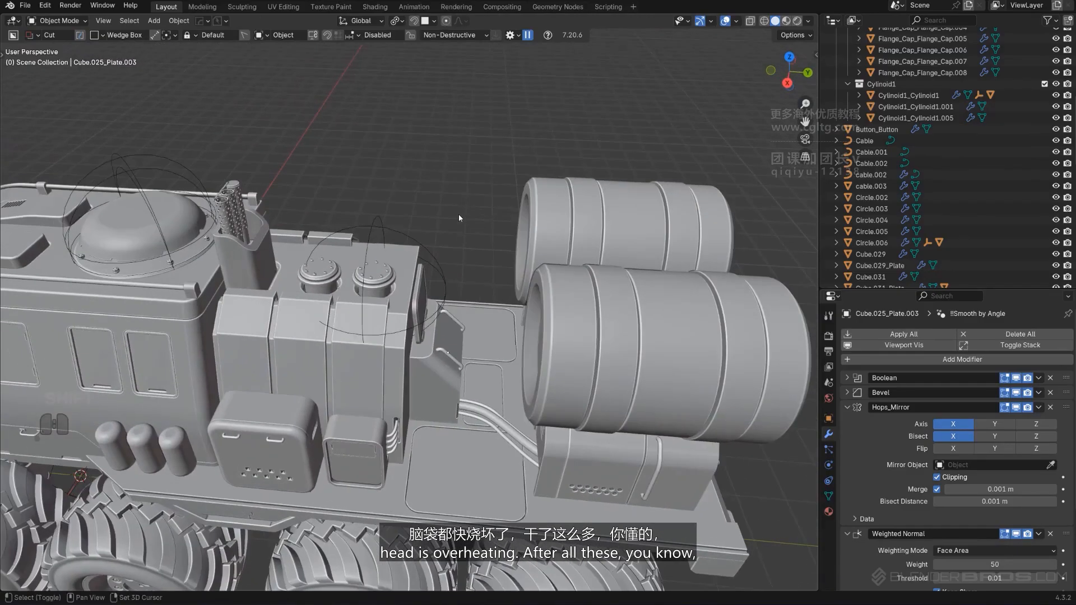
{"action": "key", "text": "shift+2"}
{"action": "scroll", "coordinate": [322, 247], "scroll_direction": "down", "scroll_amount": 2}
{"action": "middle_click_drag", "start_coordinate": [322, 247], "coordinate": [364, 221]}
{"action": "middle_click_drag", "start_coordinate": [364, 222], "coordinate": [437, 223], "text": "shift"}
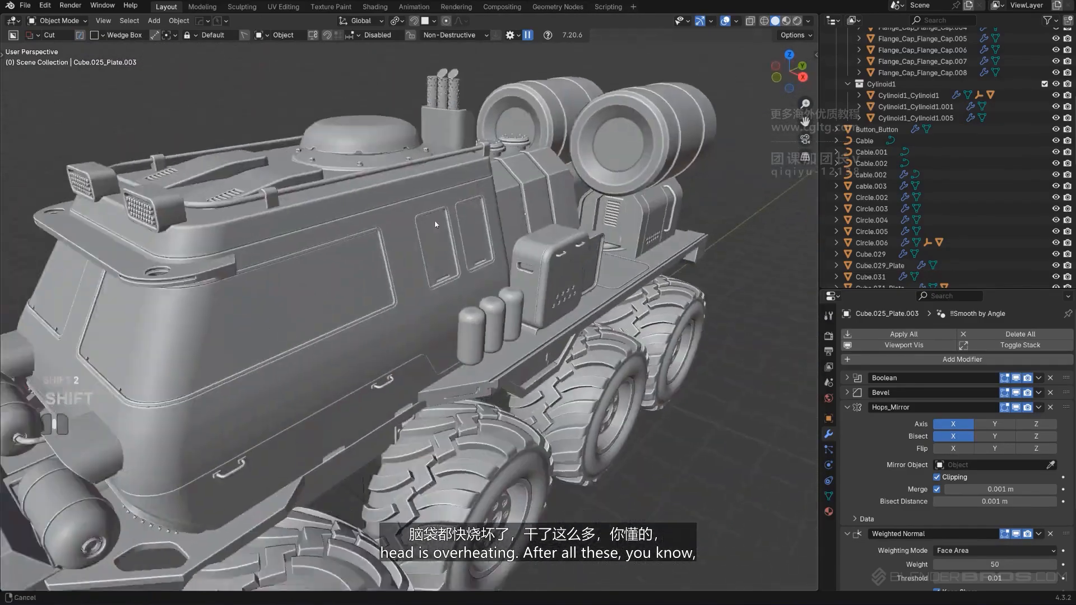
Inspect the front bumper's base mesh in Edit Mode around its angled corner.
{"action": "middle_click_drag", "start_coordinate": [269, 449], "coordinate": [354, 436], "text": "shift"}
{"action": "left_click", "coordinate": [354, 436]}
{"action": "key", "text": "Tab"}
{"action": "middle_click_drag", "start_coordinate": [314, 404], "coordinate": [392, 359]}
{"action": "left_click", "coordinate": [269, 319]}
{"action": "key", "text": "Tab"}
{"action": "scroll", "coordinate": [293, 387], "scroll_direction": "up", "scroll_amount": 3}
{"action": "key", "text": "Tab"}
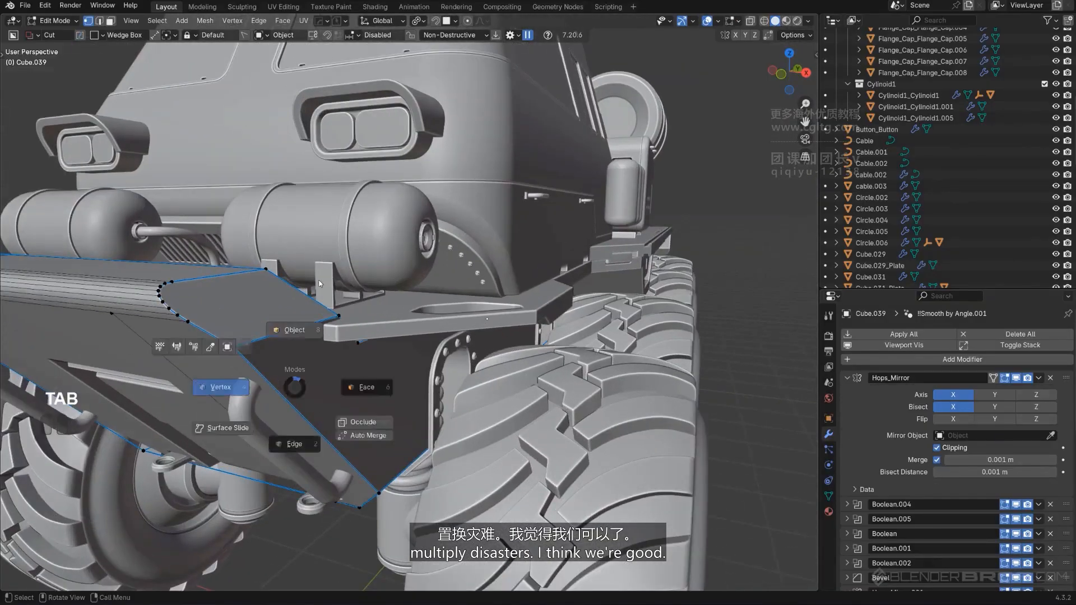
{"action": "scroll", "coordinate": [255, 347], "scroll_direction": "up", "scroll_amount": 3}
{"action": "key", "text": "Tab"}
{"action": "middle_click_drag", "start_coordinate": [255, 344], "coordinate": [411, 333], "text": "shift"}
{"action": "key", "text": "Tab"}
{"action": "scroll", "coordinate": [410, 331], "scroll_direction": "down", "scroll_amount": 4}
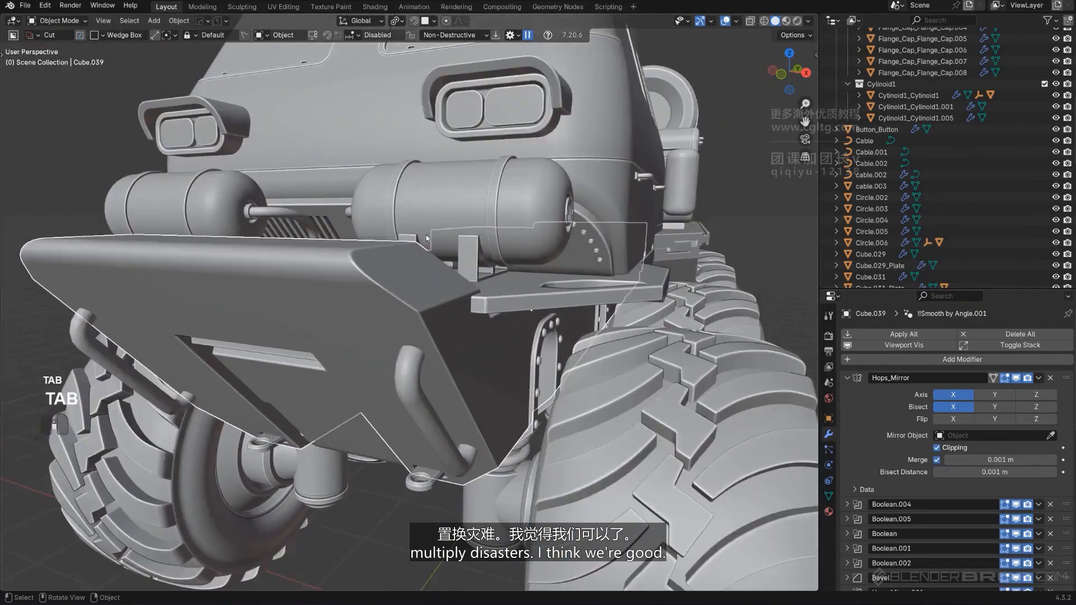
Review the side of the truck, from the cab to the rear drums and wheels.
{"action": "middle_click_drag", "start_coordinate": [401, 252], "coordinate": [532, 291]}
{"action": "middle_click_drag", "start_coordinate": [532, 291], "coordinate": [484, 308], "text": "shift"}
{"action": "scroll", "coordinate": [523, 317], "scroll_direction": "down", "scroll_amount": 3}
{"action": "middle_click_drag", "start_coordinate": [485, 308], "coordinate": [527, 186], "text": "shift"}
{"action": "scroll", "coordinate": [480, 321], "scroll_direction": "up", "scroll_amount": 1}
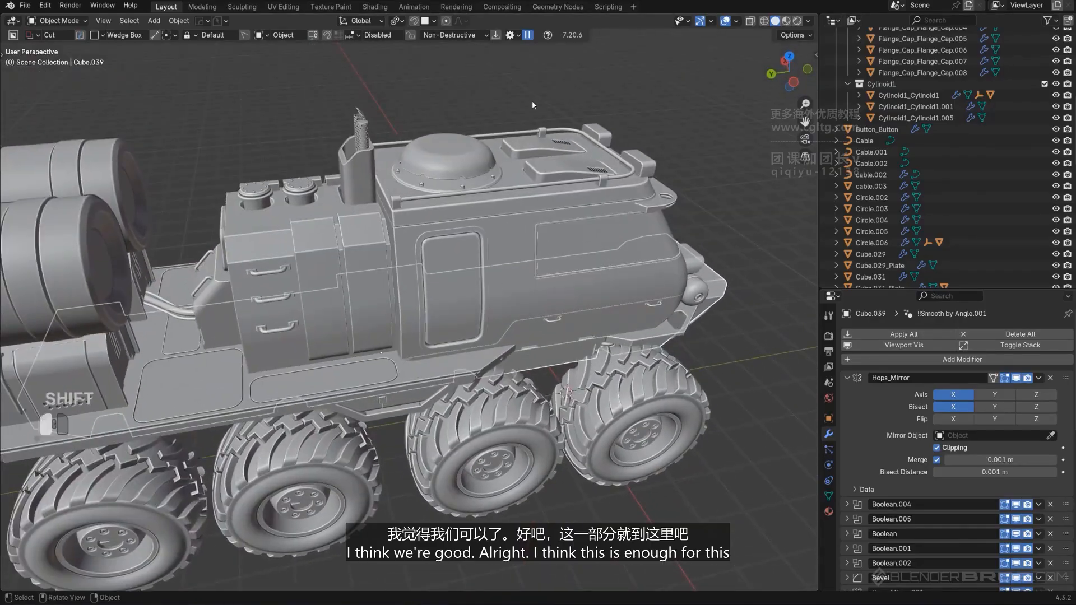
{"action": "middle_click_drag", "start_coordinate": [249, 211], "coordinate": [344, 177], "text": "shift"}
{"action": "scroll", "coordinate": [344, 177], "scroll_direction": "down", "scroll_amount": 2}
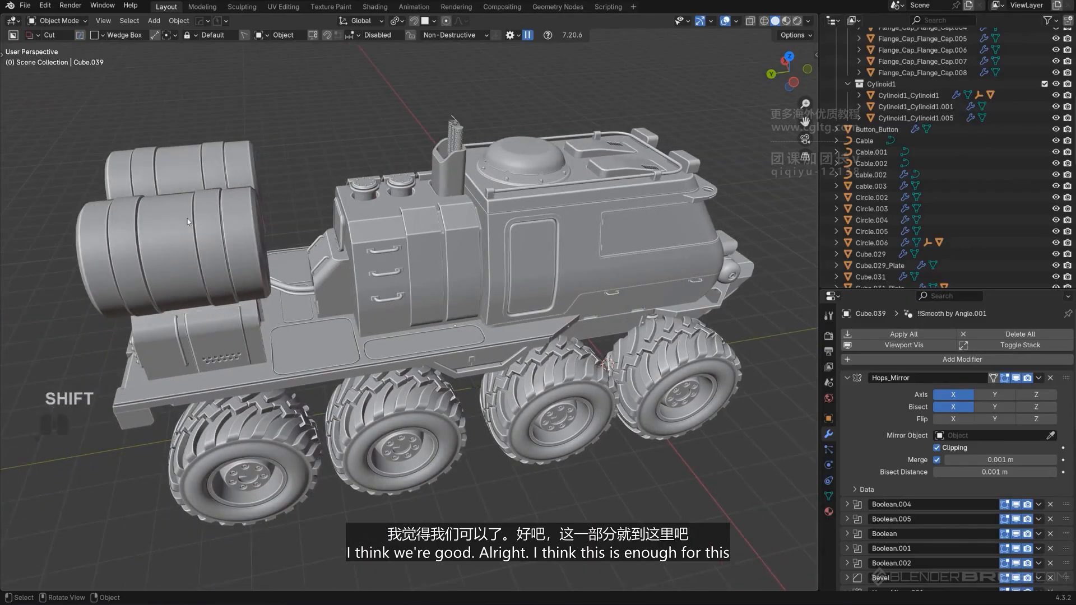
{"action": "middle_click_drag", "start_coordinate": [187, 218], "coordinate": [227, 337]}
{"action": "scroll", "coordinate": [486, 332], "scroll_direction": "down", "scroll_amount": 1}
{"action": "scroll", "coordinate": [486, 331], "scroll_direction": "up", "scroll_amount": 2}
Isolate the lower chassis and its wheel-arch bolts in local view and show them in right orthographic view.
{"action": "left_click", "coordinate": [267, 344]}
{"action": "scroll", "coordinate": [355, 324], "scroll_direction": "up", "scroll_amount": 1}
{"action": "left_click", "coordinate": [580, 261], "text": "shift"}
{"action": "middle_click_drag", "start_coordinate": [580, 262], "coordinate": [457, 296]}
{"action": "key", "text": "/"}
{"action": "scroll", "coordinate": [546, 274], "scroll_direction": "down", "scroll_amount": 1, "text": "alt"}
{"action": "key", "text": "KP_5"}
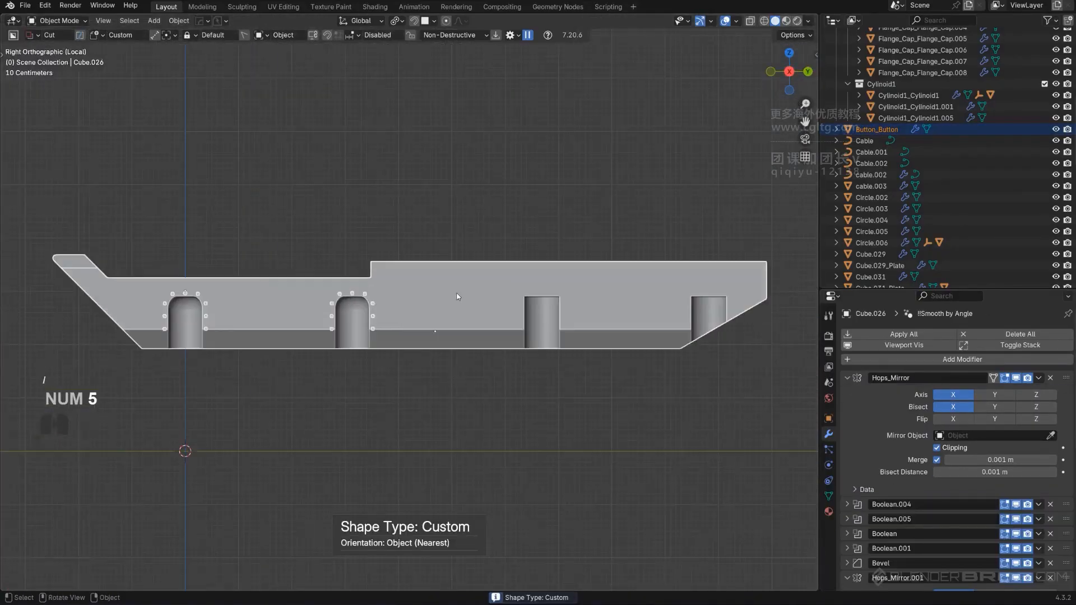
Duplicate the bolt array about 6.69 m along Y onto the two rear wheel arches and leave local view.
{"action": "left_click", "coordinate": [368, 303], "text": "shift"}
{"action": "middle_click_drag", "start_coordinate": [368, 303], "coordinate": [344, 311], "text": "shift"}
{"action": "key", "text": "shift+d"}
{"action": "key", "text": "y"}
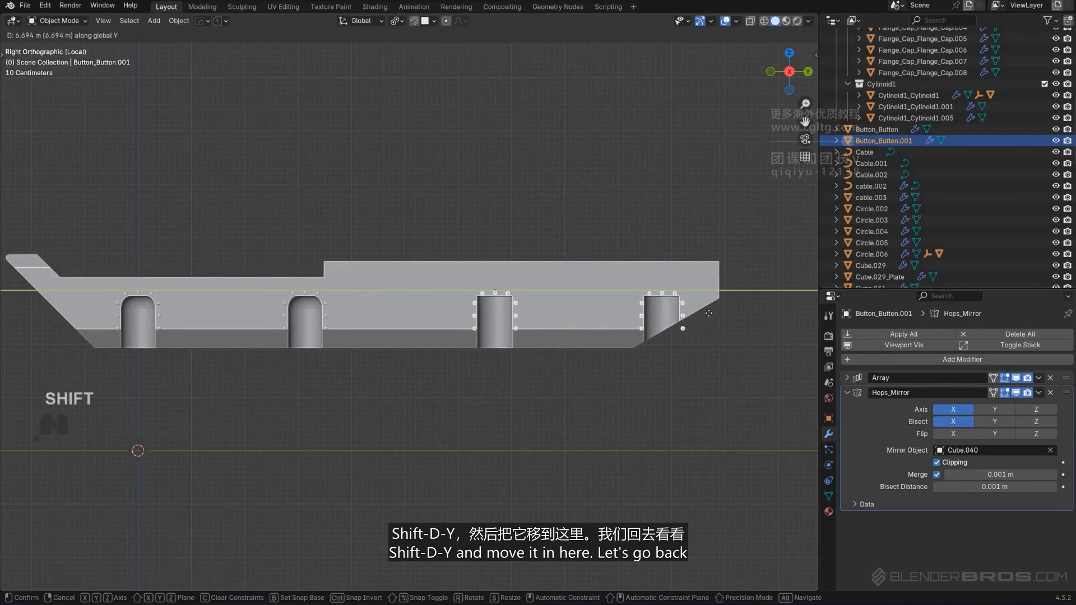
{"action": "left_click", "coordinate": [708, 313]}
{"action": "key", "text": "slash"}
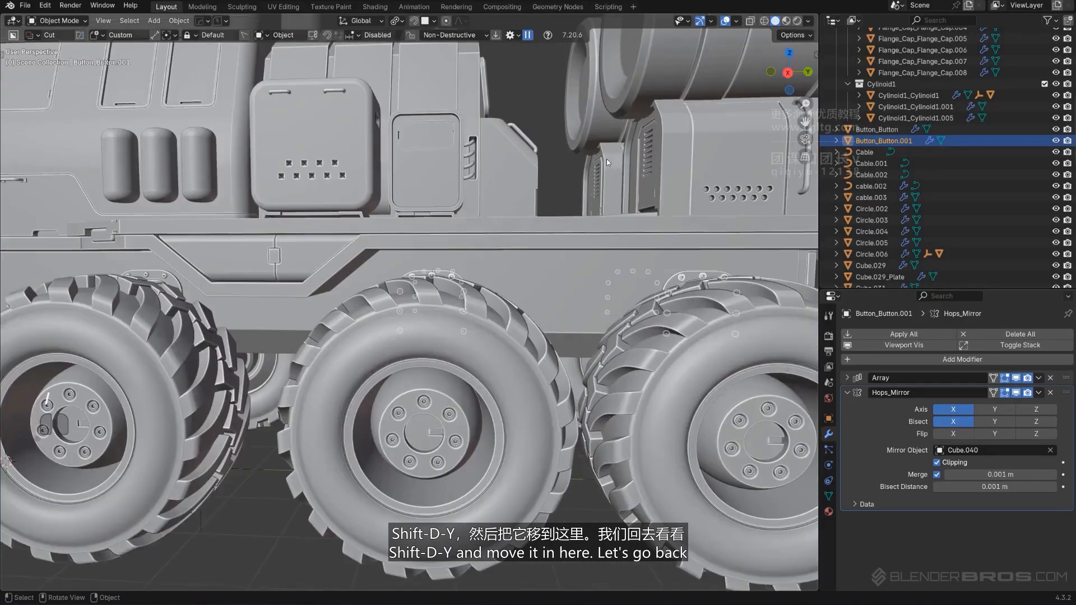
Check the duplicated bolts behind the rear wheels and inspect the truck's rear and underside.
{"action": "middle_click_drag", "start_coordinate": [606, 160], "coordinate": [400, 194]}
{"action": "scroll", "coordinate": [570, 230], "scroll_direction": "up", "scroll_amount": 3}
{"action": "scroll", "coordinate": [477, 222], "scroll_direction": "up", "scroll_amount": 2}
{"action": "middle_click_drag", "start_coordinate": [478, 221], "coordinate": [407, 227], "text": "shift"}
{"action": "scroll", "coordinate": [552, 224], "scroll_direction": "down", "scroll_amount": 8}
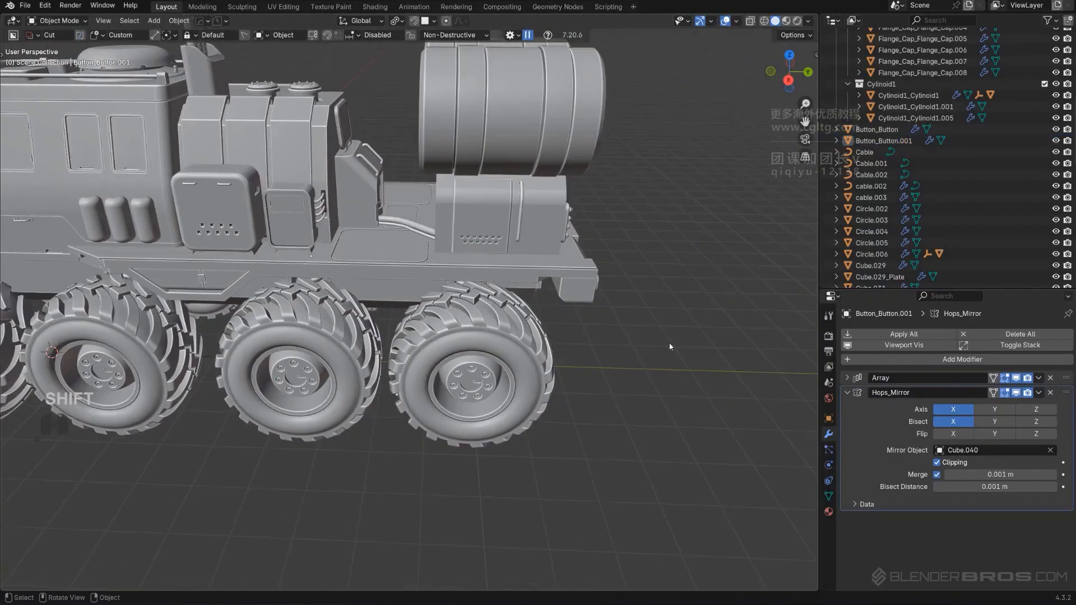
{"action": "middle_click_drag", "start_coordinate": [538, 280], "coordinate": [334, 290]}
{"action": "scroll", "coordinate": [306, 308], "scroll_direction": "up", "scroll_amount": 3}
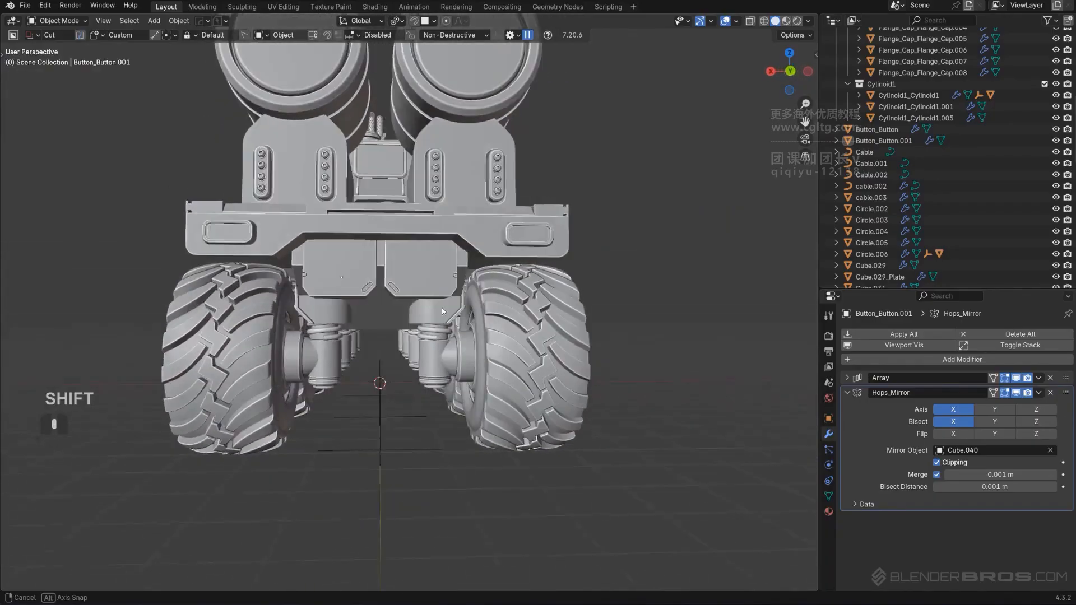
{"action": "middle_click_drag", "start_coordinate": [288, 263], "coordinate": [569, 277]}
{"action": "scroll", "coordinate": [327, 254], "scroll_direction": "down", "scroll_amount": 1}
{"action": "scroll", "coordinate": [407, 326], "scroll_direction": "up", "scroll_amount": 5}
{"action": "scroll", "coordinate": [445, 310], "scroll_direction": "down", "scroll_amount": 4}
{"action": "middle_click_drag", "start_coordinate": [445, 310], "coordinate": [274, 269], "text": "shift"}
{"action": "scroll", "coordinate": [578, 287], "scroll_direction": "up", "scroll_amount": 1}
{"action": "scroll", "coordinate": [393, 314], "scroll_direction": "down", "scroll_amount": 3}
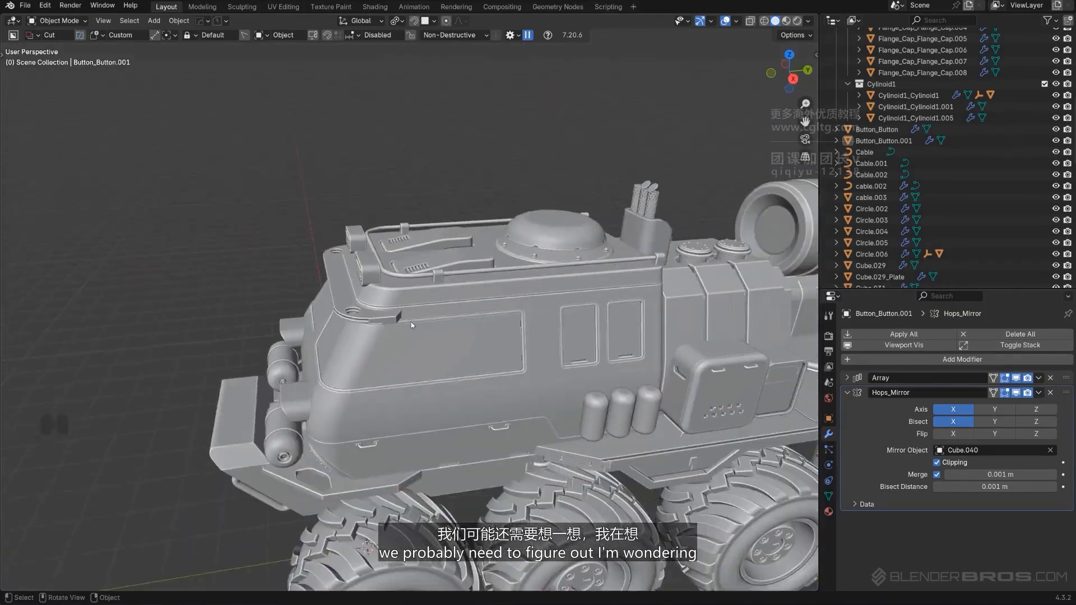
Look over the truck's cab, side equipment and rear chassis corner for places that need more detail.
{"action": "middle_click_drag", "start_coordinate": [411, 322], "coordinate": [627, 250]}
{"action": "scroll", "coordinate": [561, 258], "scroll_direction": "down", "scroll_amount": 1}
{"action": "middle_click_drag", "start_coordinate": [533, 256], "coordinate": [488, 270], "text": "shift"}
{"action": "scroll", "coordinate": [392, 302], "scroll_direction": "down", "scroll_amount": 2}
{"action": "middle_click_drag", "start_coordinate": [302, 348], "coordinate": [403, 287], "text": "shift"}
{"action": "scroll", "coordinate": [324, 280], "scroll_direction": "up", "scroll_amount": 3}
{"action": "middle_click_drag", "start_coordinate": [323, 277], "coordinate": [307, 263], "text": "shift"}
{"action": "scroll", "coordinate": [437, 269], "scroll_direction": "up", "scroll_amount": 2}
{"action": "middle_click_drag", "start_coordinate": [493, 274], "coordinate": [512, 298], "text": "shift"}
{"action": "scroll", "coordinate": [512, 298], "scroll_direction": "down", "scroll_amount": 3}
{"action": "middle_click_drag", "start_coordinate": [445, 303], "coordinate": [291, 314]}
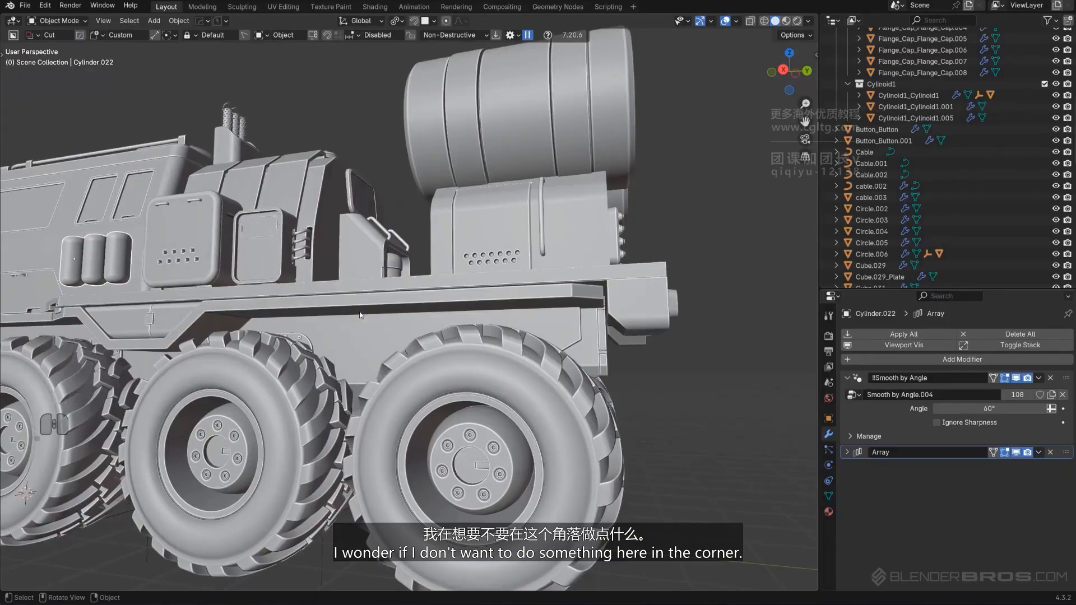
{"action": "middle_click_drag", "start_coordinate": [479, 313], "coordinate": [418, 313]}
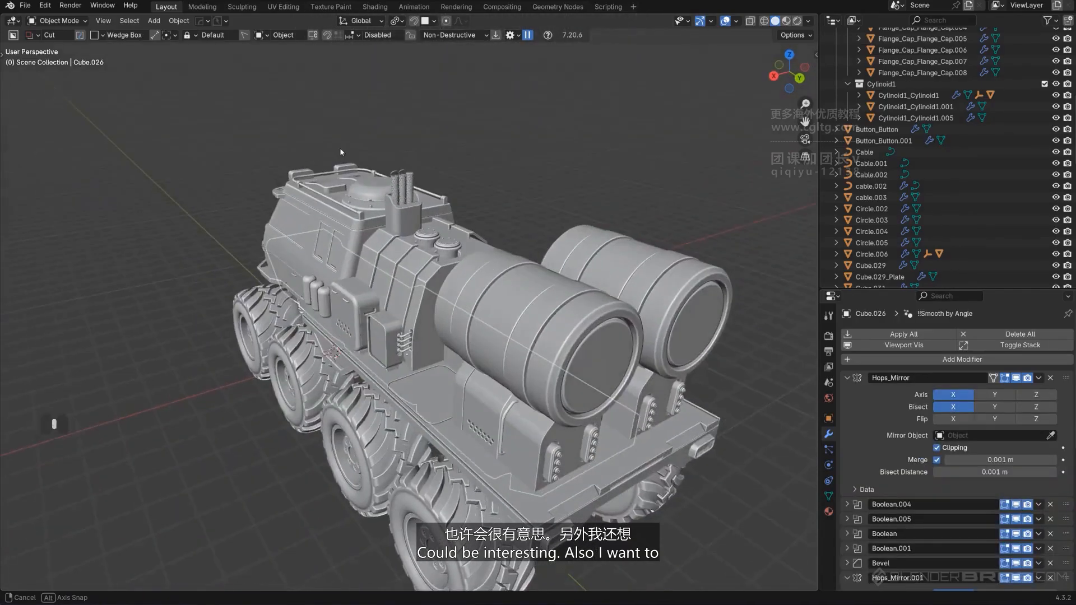
Draw a box cut on the rear console's slanted face, between its two handles below the screen.
{"action": "middle_click_drag", "start_coordinate": [339, 147], "coordinate": [510, 317]}
{"action": "scroll", "coordinate": [330, 216], "scroll_direction": "up", "scroll_amount": 5}
{"action": "scroll", "coordinate": [452, 244], "scroll_direction": "up", "scroll_amount": 2}
{"action": "left_click", "coordinate": [402, 244]}
{"action": "scroll", "coordinate": [511, 317], "scroll_direction": "up", "scroll_amount": 3}
{"action": "middle_click_drag", "start_coordinate": [511, 317], "coordinate": [422, 336], "text": "shift"}
{"action": "scroll", "coordinate": [459, 322], "scroll_direction": "up", "scroll_amount": 1}
{"action": "left_click", "coordinate": [457, 285]}
{"action": "left_click_drag", "start_coordinate": [458, 267], "coordinate": [435, 322]}
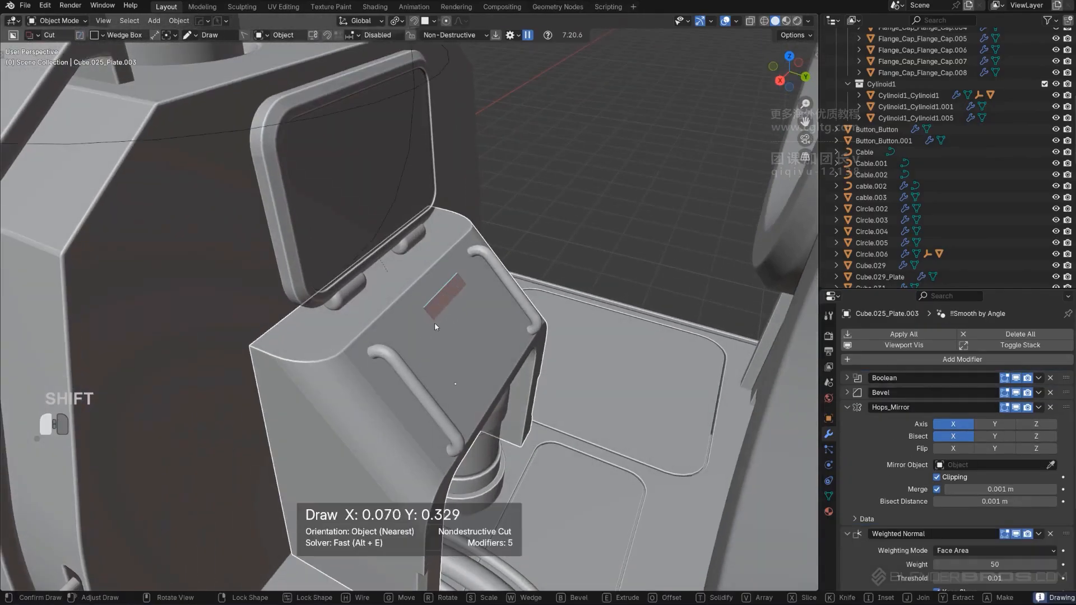
{"action": "left_click_drag", "start_coordinate": [466, 415], "coordinate": [465, 416]}
Round the box cut's corners with a bevel width of about 0.083 and finish it as a recess in the console.
{"action": "key", "text": "w"}
{"action": "key", "text": "b"}
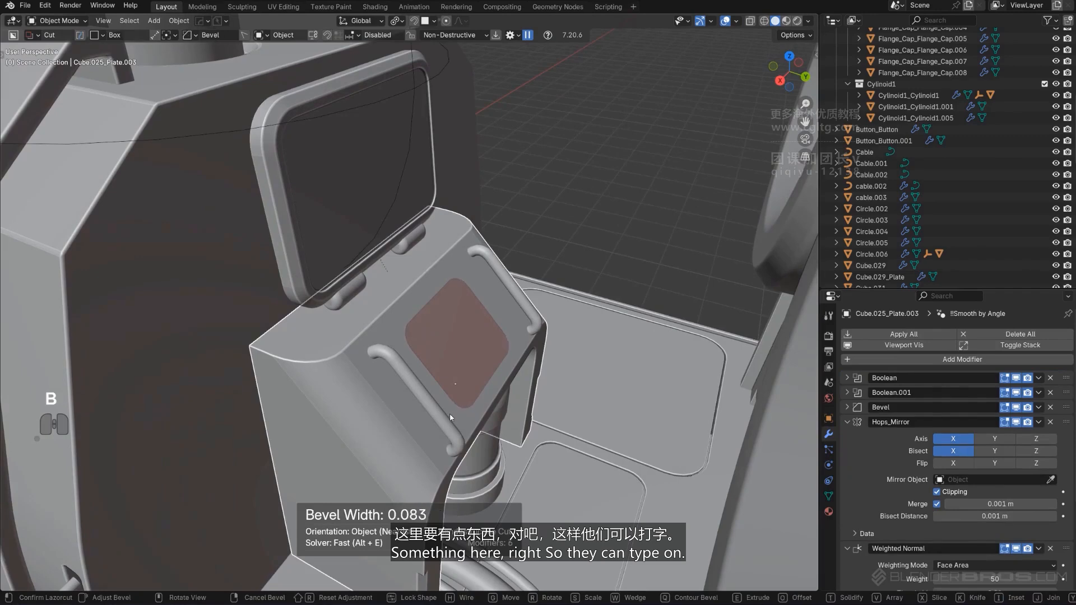
{"action": "left_click", "coordinate": [439, 415]}
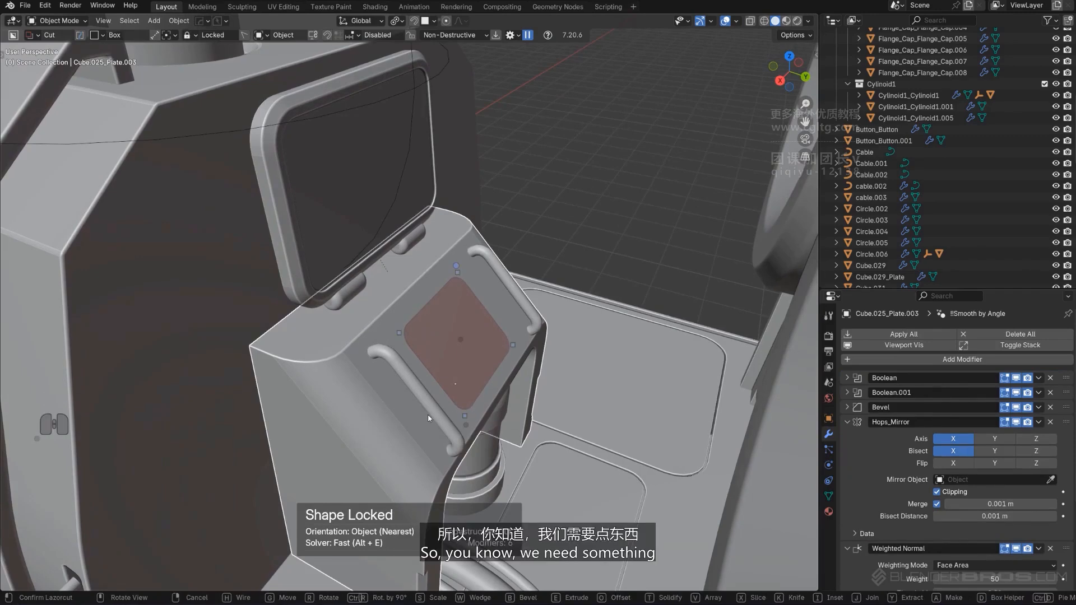
{"action": "left_click", "coordinate": [455, 337]}
{"action": "left_click", "coordinate": [613, 216], "text": "shift"}
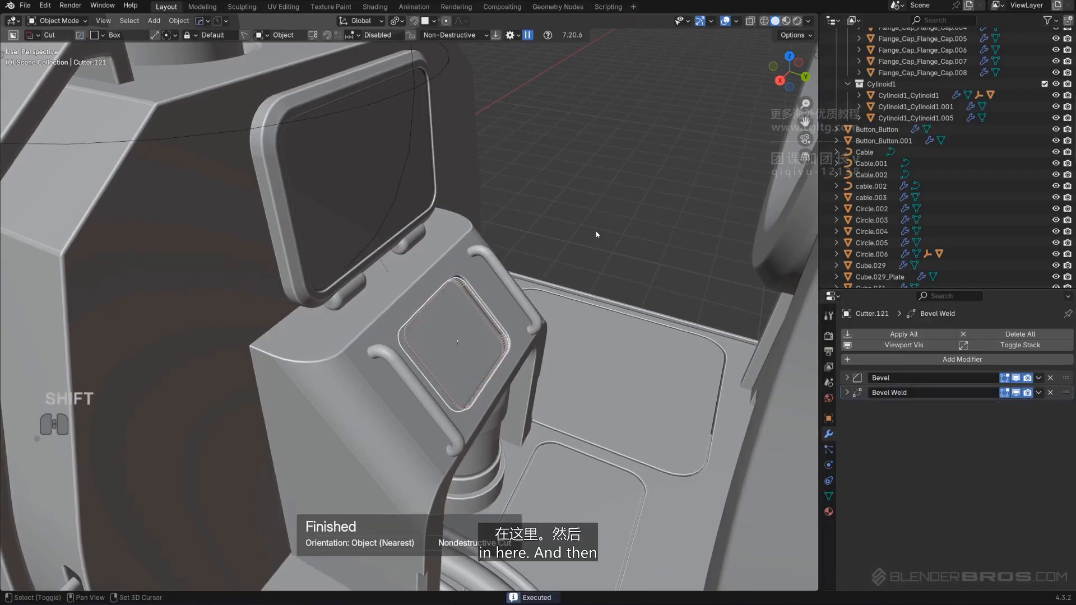
Try to bake the rear console's modifiers into its mesh with Smart Apply.
{"action": "scroll", "coordinate": [598, 233], "scroll_direction": "up", "scroll_amount": 2}
{"action": "key", "text": "q"}
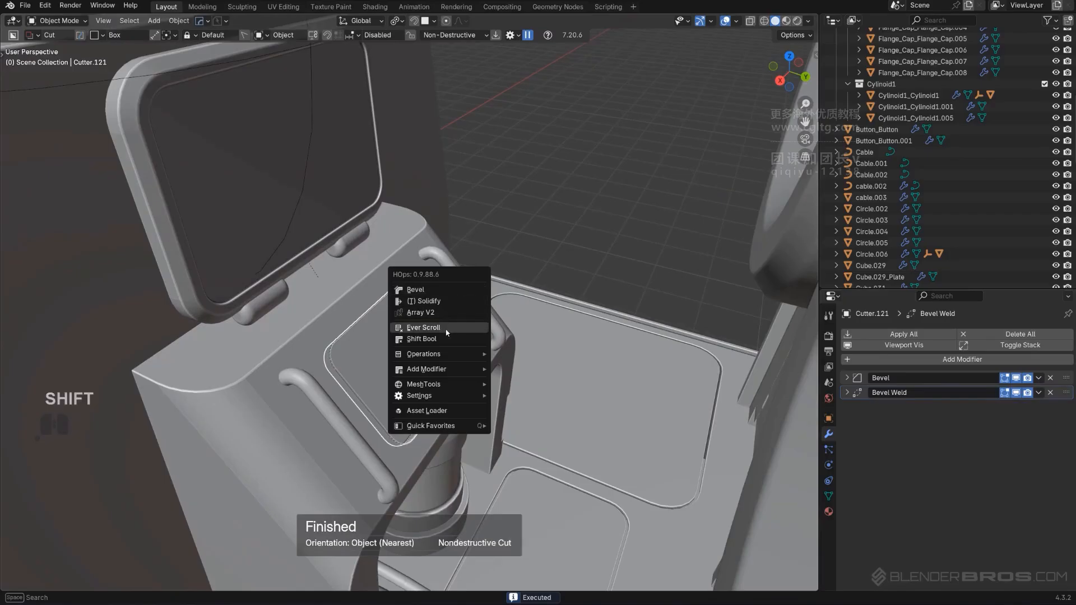
{"action": "mouse_move", "coordinate": [443, 390]}
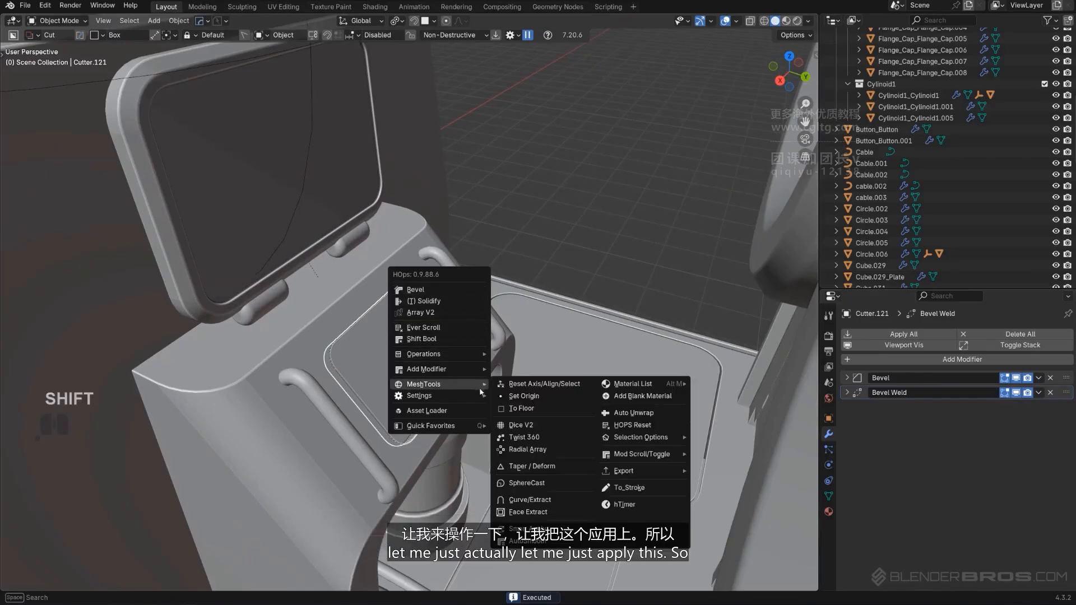
{"action": "left_click", "coordinate": [432, 278]}
{"action": "key", "text": "q"}
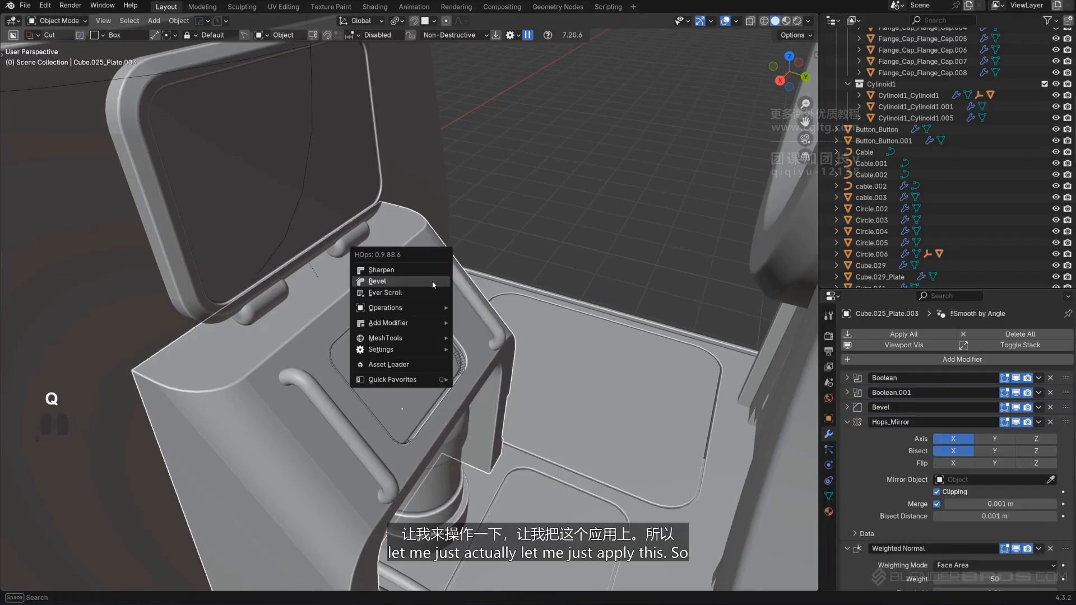
{"action": "mouse_move", "coordinate": [429, 307]}
{"action": "left_click", "coordinate": [512, 413]}
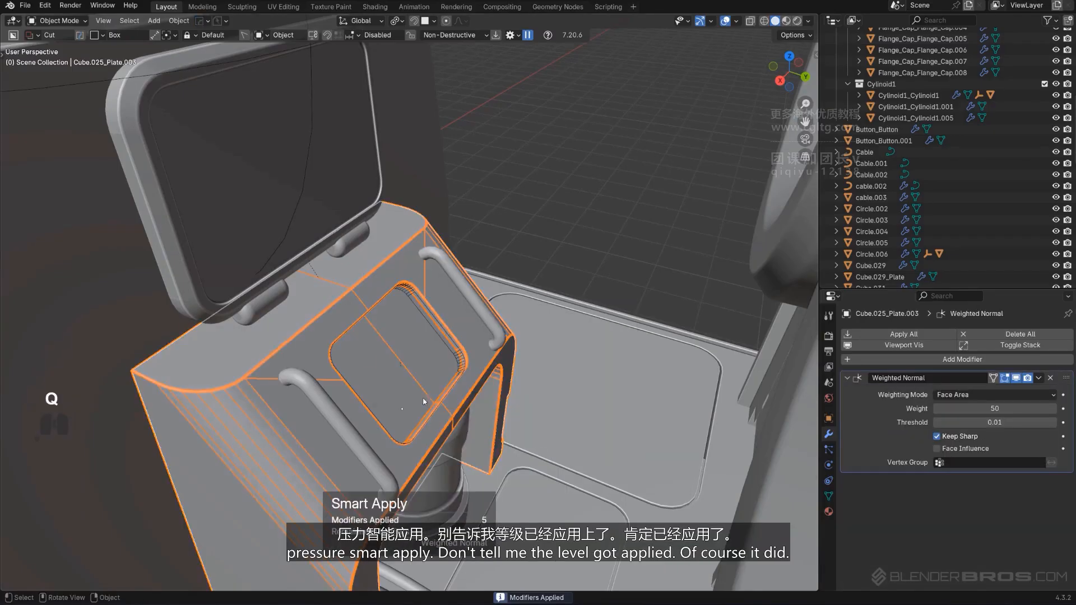
Undo the Smart Apply on the rear console and check its unapplied mesh.
{"action": "key", "text": "Tab"}
{"action": "middle_click_drag", "start_coordinate": [325, 359], "coordinate": [452, 321], "text": "shift"}
{"action": "scroll", "coordinate": [451, 321], "scroll_direction": "up", "scroll_amount": 3}
{"action": "key", "text": "ctrl+z"}
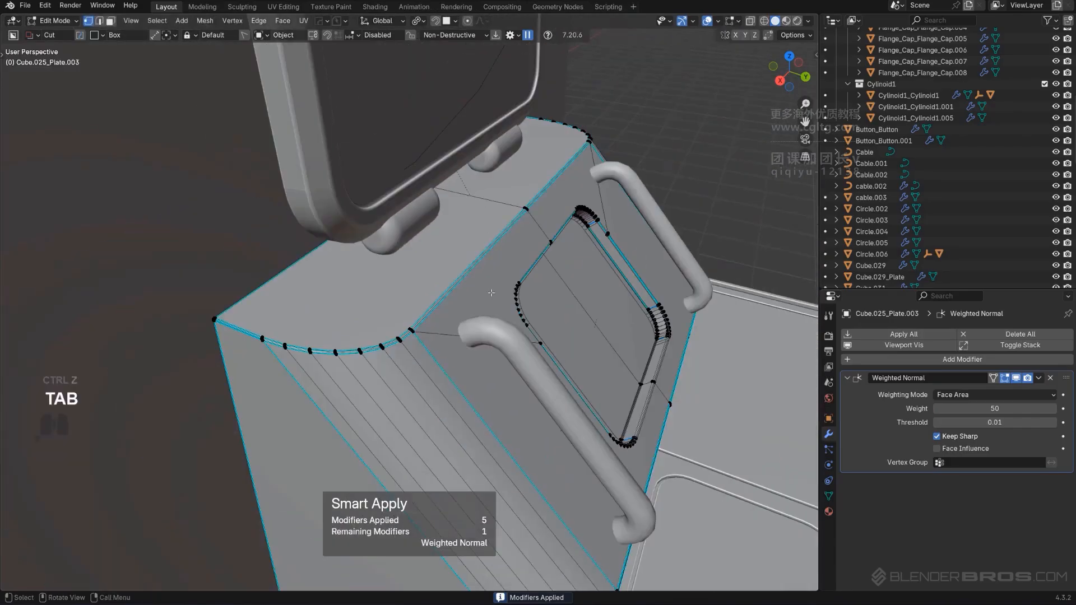
{"action": "key", "text": "ctrl+z"}
{"action": "key", "text": "ctrl+z"}
{"action": "key", "text": "Tab"}
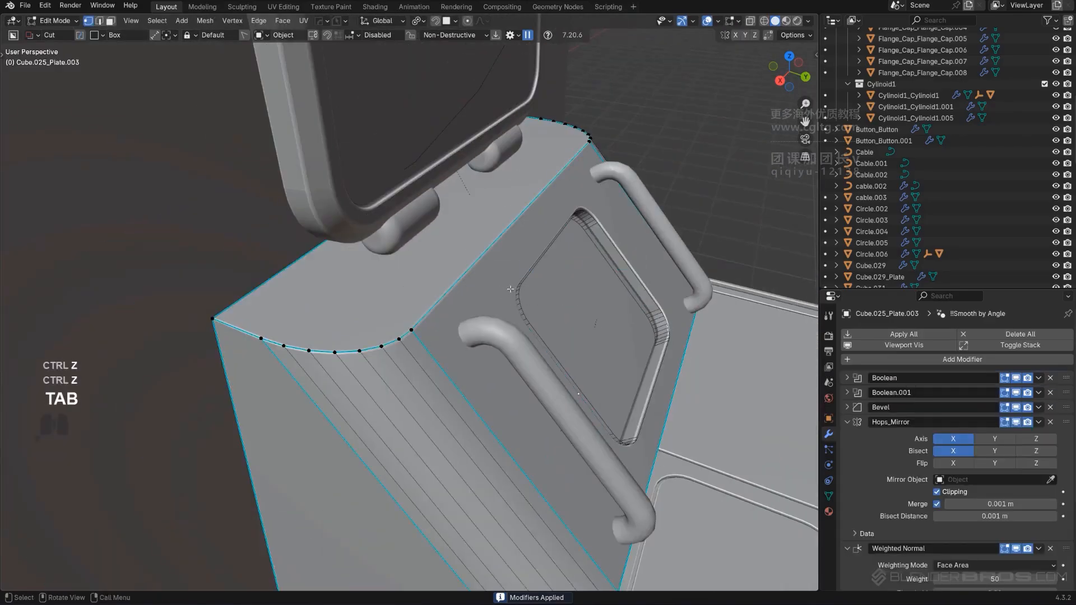
{"action": "middle_click_drag", "start_coordinate": [511, 289], "coordinate": [428, 281], "text": "shift"}
{"action": "key", "text": "Tab"}
Remove the Bevel modifier from the rear console and Smart Apply its remaining modifiers.
{"action": "left_click", "coordinate": [1052, 407]}
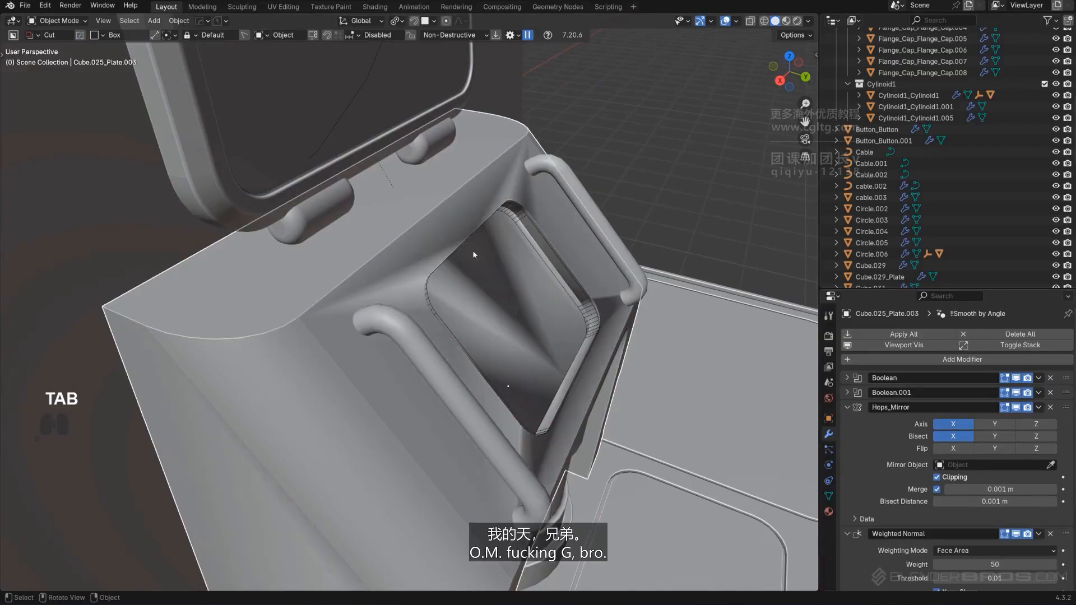
{"action": "key", "text": "q"}
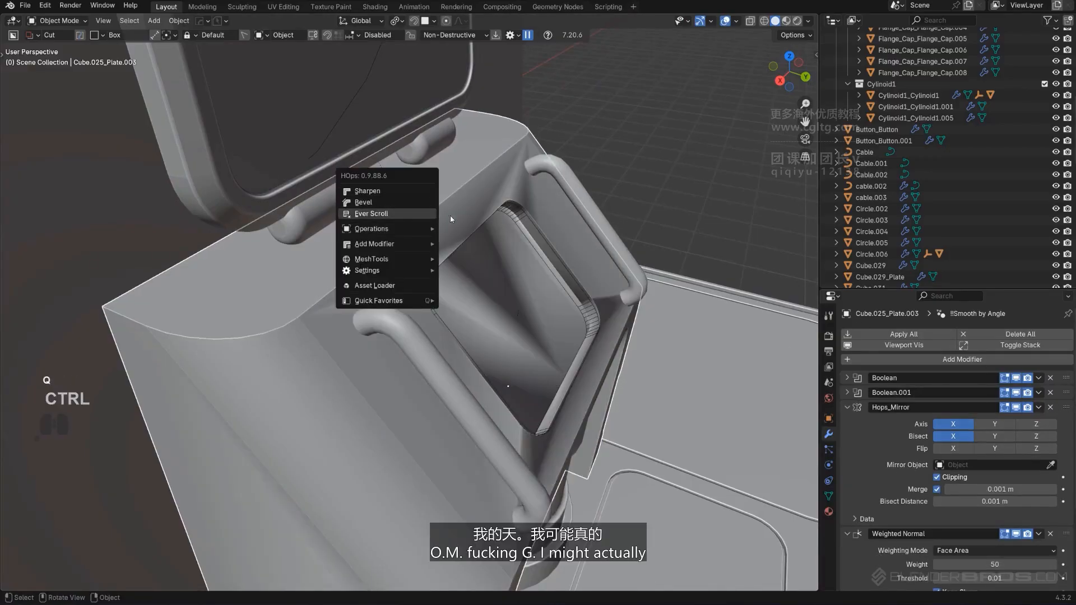
{"action": "mouse_move", "coordinate": [402, 230]}
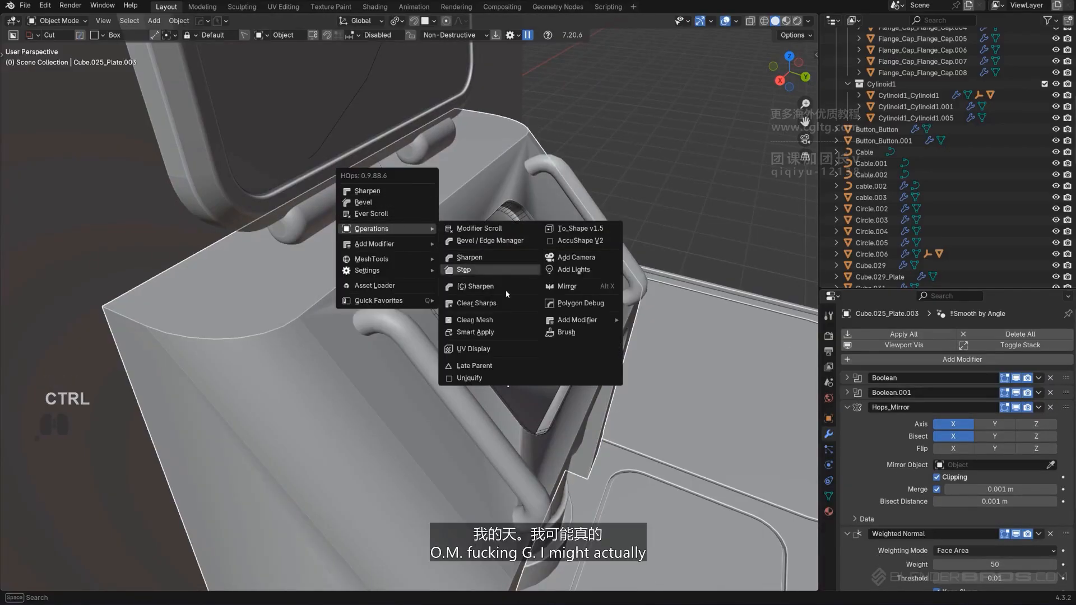
{"action": "left_click", "coordinate": [486, 332]}
{"action": "middle_click_drag", "start_coordinate": [502, 255], "coordinate": [462, 256]}
Sharpen the rear console and extract the recess's two floor faces as a separate solidified plate.
{"action": "key", "text": "q"}
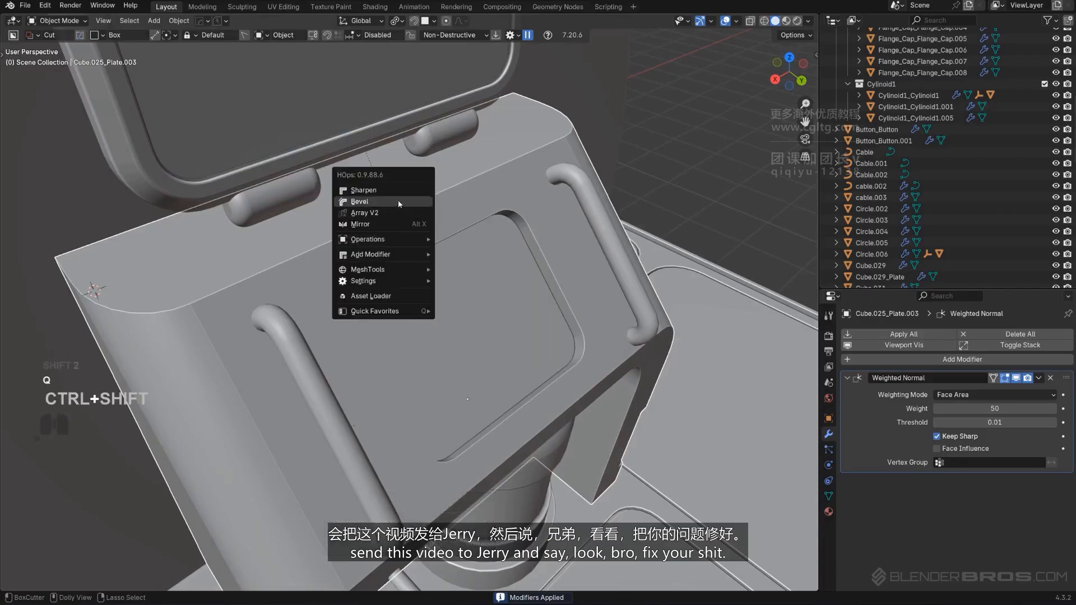
{"action": "left_click", "coordinate": [399, 191]}
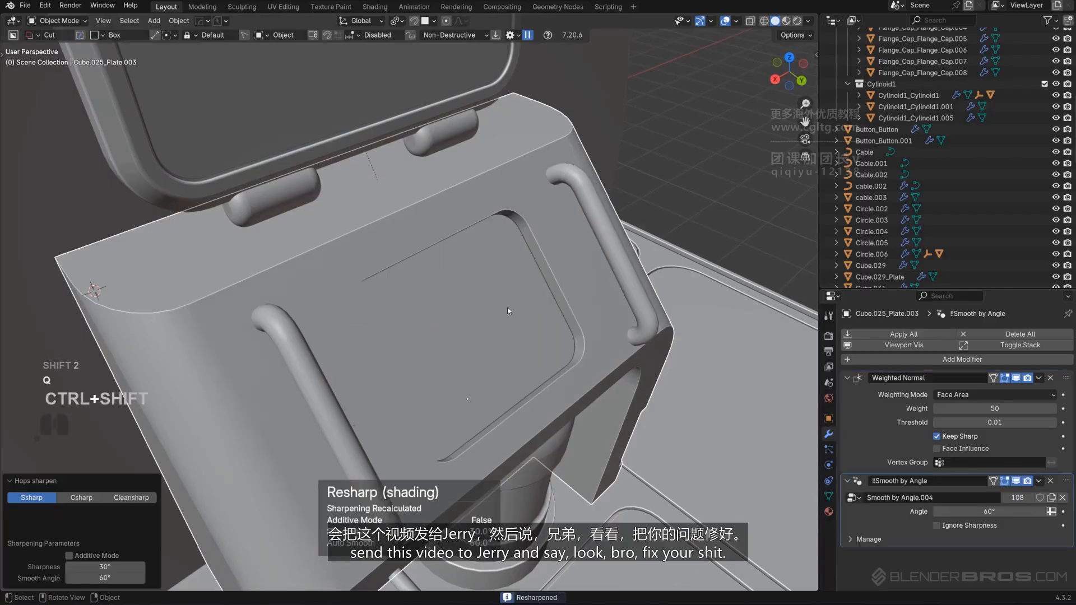
{"action": "key", "text": "Tab"}
{"action": "left_click", "coordinate": [493, 278]}
{"action": "left_click", "coordinate": [409, 314], "text": "shift"}
{"action": "key", "text": "q"}
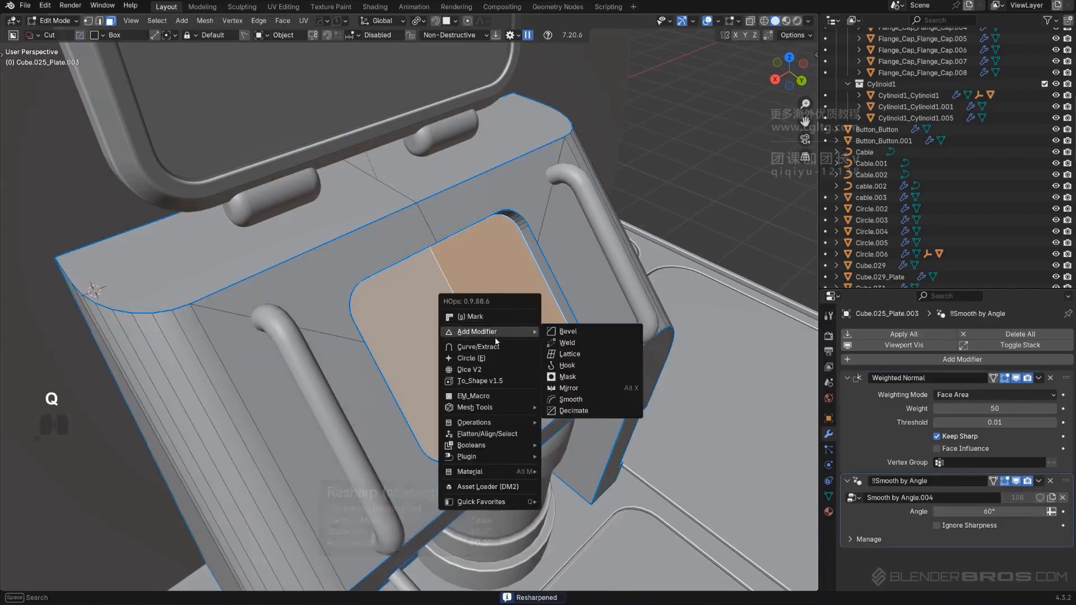
{"action": "left_click", "coordinate": [499, 347], "text": "shift"}
Bevel the extracted plate's edges with a width of about 0.007.
{"action": "key", "text": "q"}
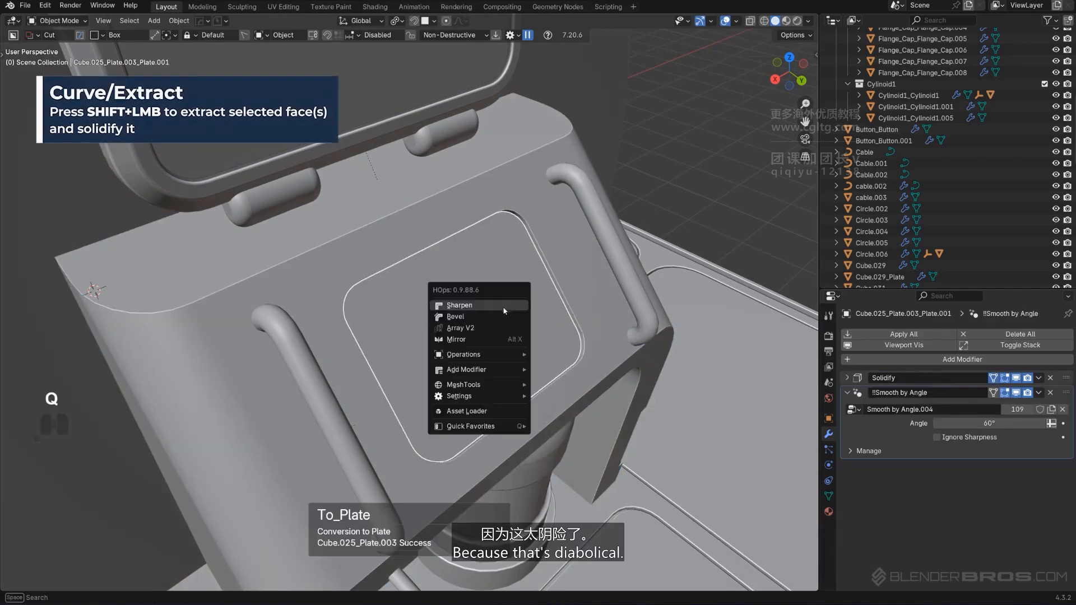
{"action": "left_click", "coordinate": [496, 313]}
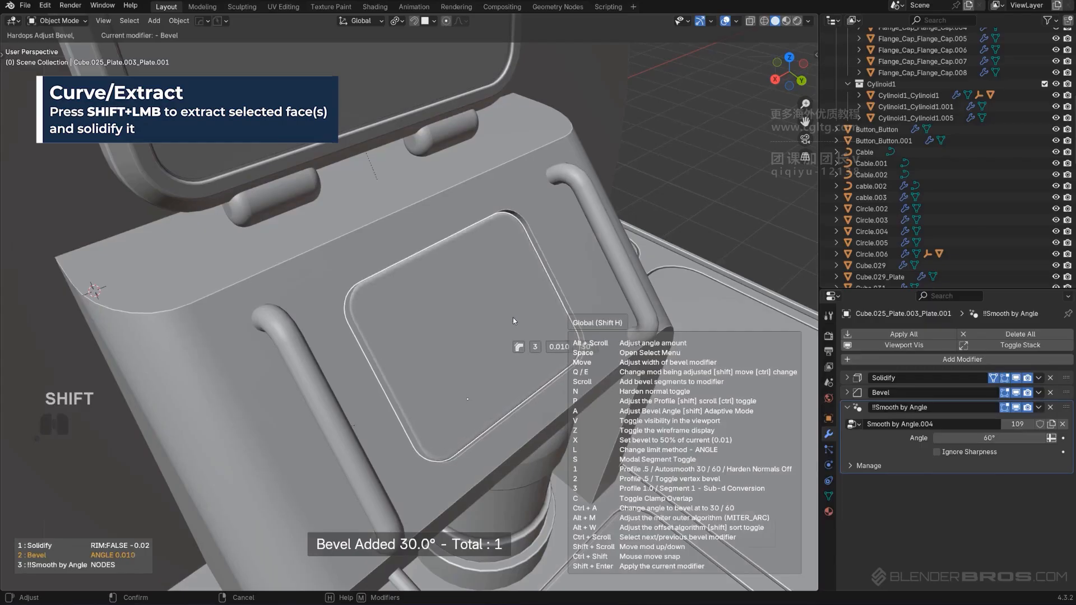
{"action": "left_click", "coordinate": [519, 320]}
{"action": "middle_click_drag", "start_coordinate": [517, 319], "coordinate": [428, 242], "text": "shift"}
{"action": "scroll", "coordinate": [428, 243], "scroll_direction": "up", "scroll_amount": 2}
Add a bevel to the rear console around the recess and along its outer edges.
{"action": "left_click", "coordinate": [470, 223]}
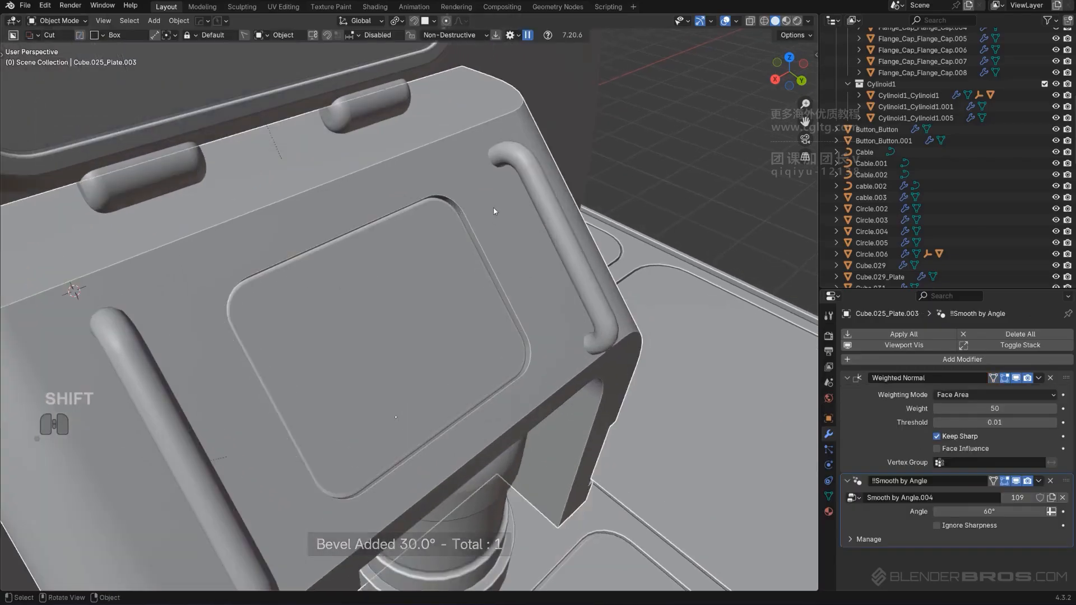
{"action": "key", "text": "Tab"}
{"action": "key", "text": "Tab"}
{"action": "key", "text": "q"}
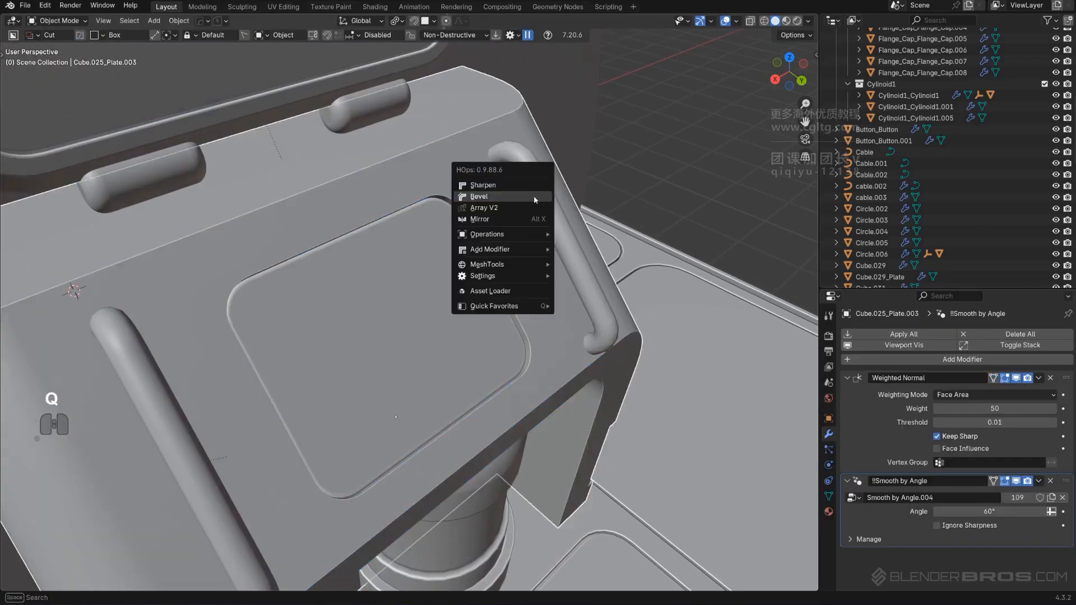
{"action": "left_click", "coordinate": [529, 197]}
{"action": "left_click", "coordinate": [538, 196]}
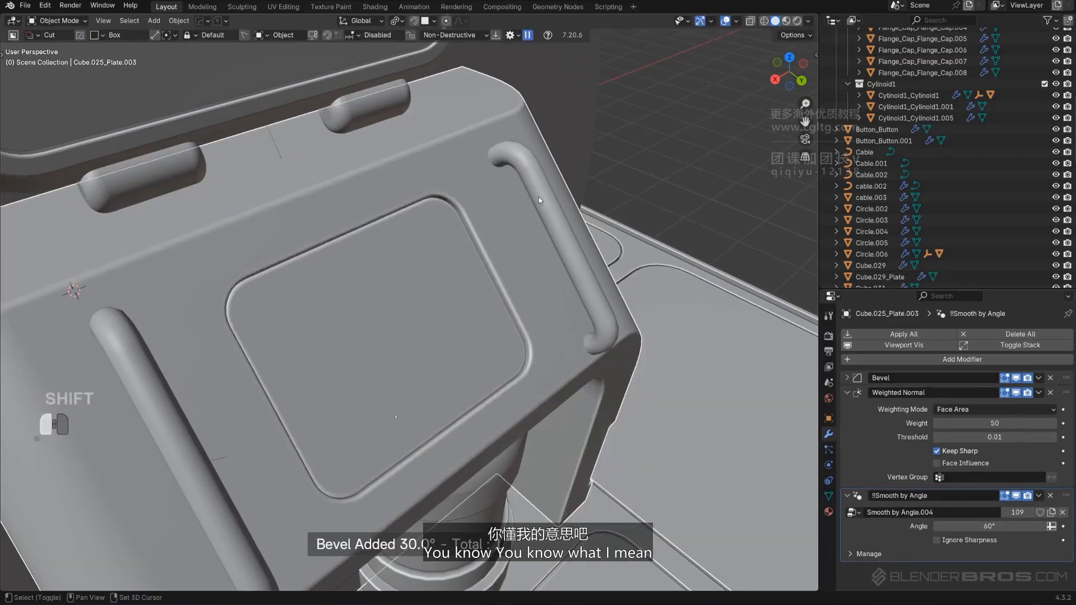
Cut a small rectangular notch, about 0.050 by 0.142, into the recessed plate's side edge beside one handle.
{"action": "scroll", "coordinate": [493, 235], "scroll_direction": "down", "scroll_amount": 3}
{"action": "scroll", "coordinate": [462, 263], "scroll_direction": "up", "scroll_amount": 2}
{"action": "scroll", "coordinate": [442, 279], "scroll_direction": "up", "scroll_amount": 2}
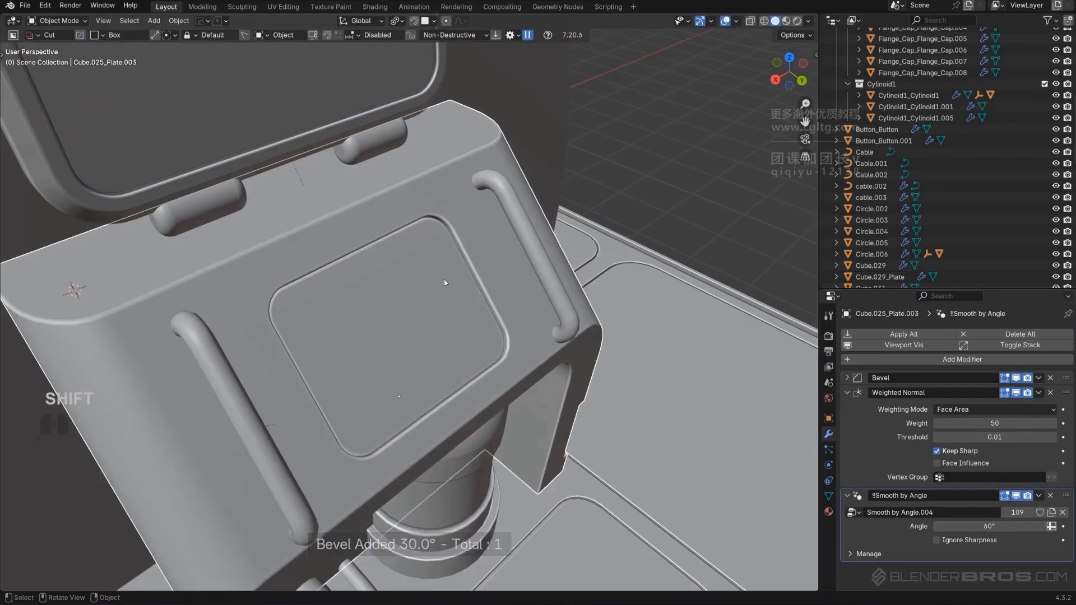
{"action": "left_click", "coordinate": [444, 279]}
{"action": "left_click_drag", "start_coordinate": [455, 255], "coordinate": [493, 309]}
{"action": "right_click", "coordinate": [314, 370]}
{"action": "left_click", "coordinate": [314, 425]}
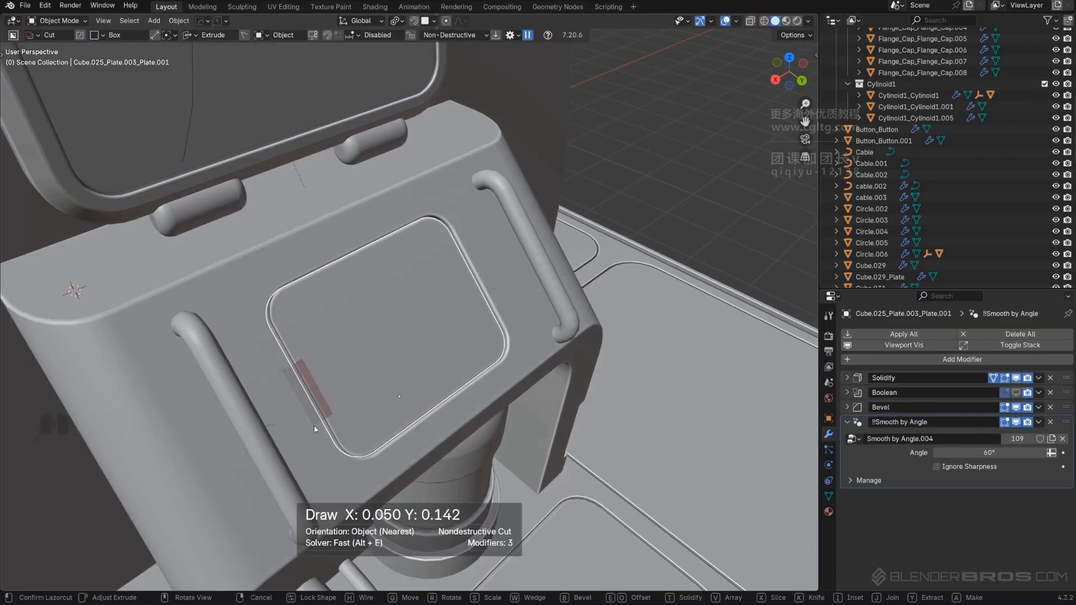
Mirror the notched plate across X and add a Weighted Normal modifier with Keep Sharp.
{"action": "key", "text": "alt+x"}
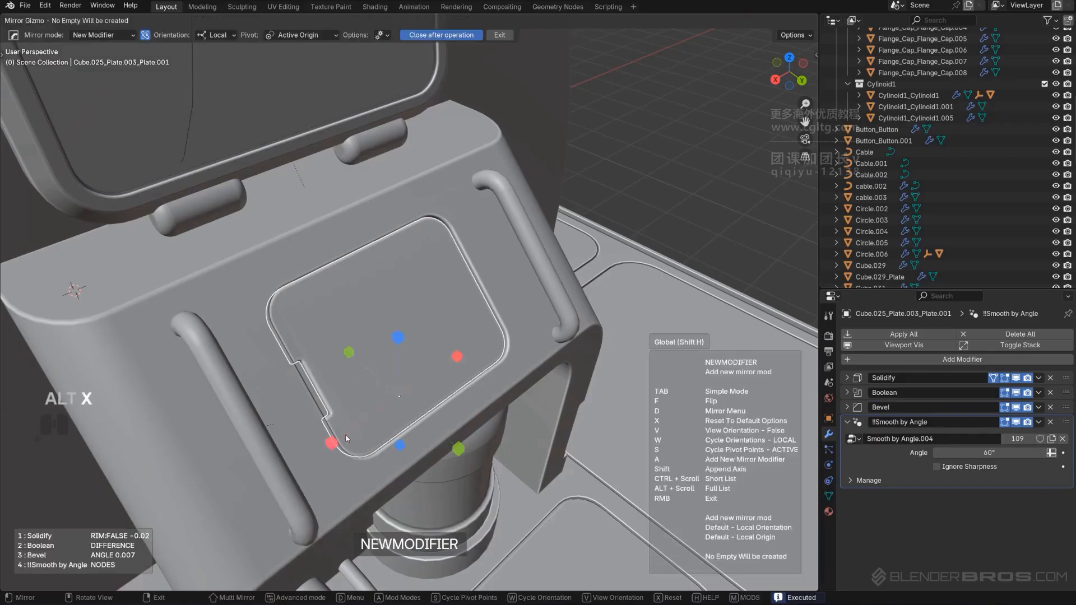
{"action": "left_click", "coordinate": [331, 443]}
{"action": "key", "text": "q"}
{"action": "left_click", "coordinate": [455, 280]}
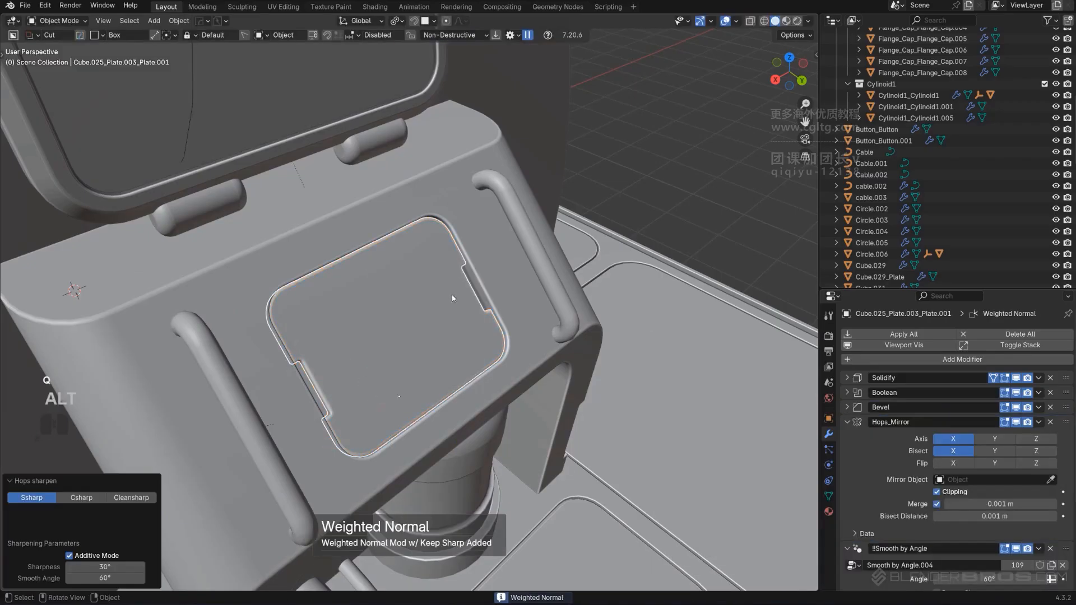
{"action": "scroll", "coordinate": [456, 301], "scroll_direction": "down", "scroll_amount": 4}
{"action": "left_click_drag", "start_coordinate": [482, 287], "coordinate": [584, 134]}
{"action": "scroll", "coordinate": [583, 134], "scroll_direction": "up", "scroll_amount": 2}
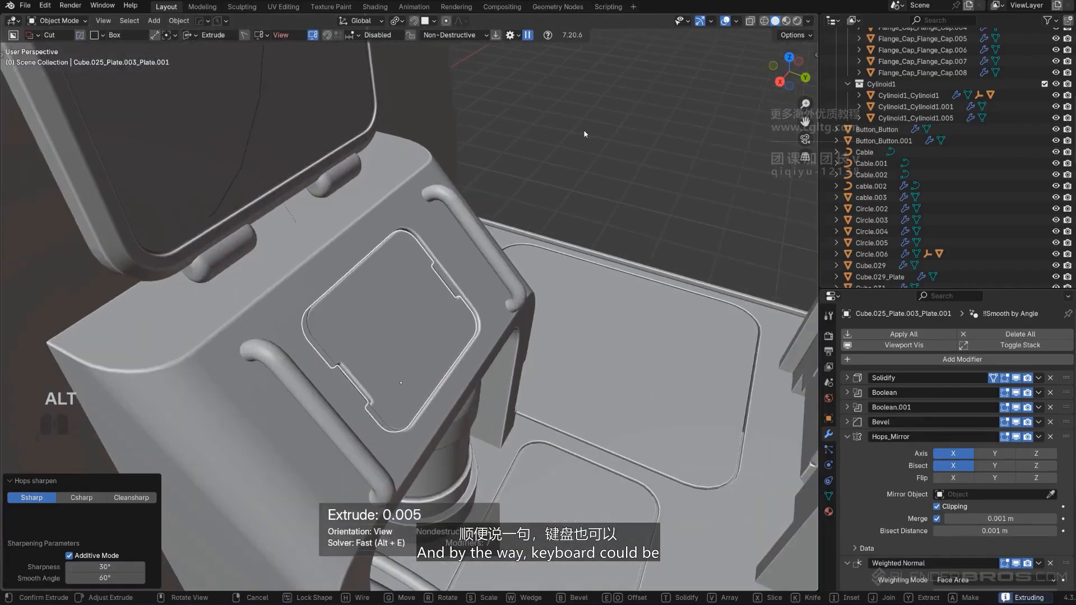
{"action": "right_click", "coordinate": [583, 133]}
{"action": "left_click", "coordinate": [579, 136]}
Draw a wide box cut across the plate's lower half, rounding its corners with a bevel of about 0.024.
{"action": "left_click", "coordinate": [428, 305]}
{"action": "scroll", "coordinate": [429, 302], "scroll_direction": "up", "scroll_amount": 2}
{"action": "middle_click_drag", "start_coordinate": [429, 289], "coordinate": [433, 291]}
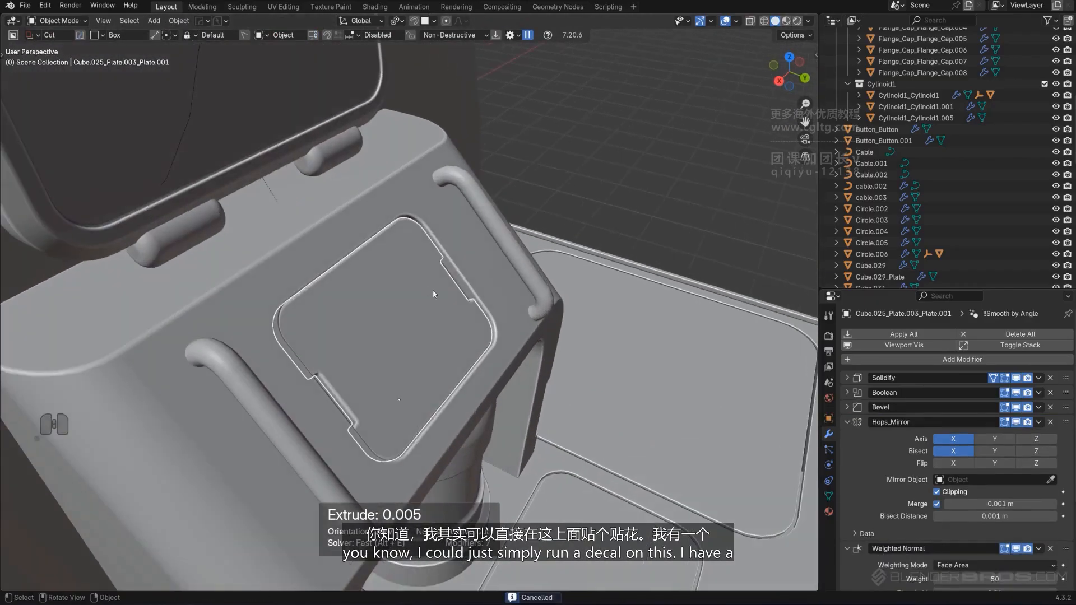
{"action": "mouse_move", "coordinate": [441, 284]}
{"action": "left_mouse_down"}
{"action": "mouse_move", "coordinate": [385, 413]}
{"action": "mouse_move", "coordinate": [391, 440]}
{"action": "left_mouse_up"}
{"action": "key", "text": "b"}
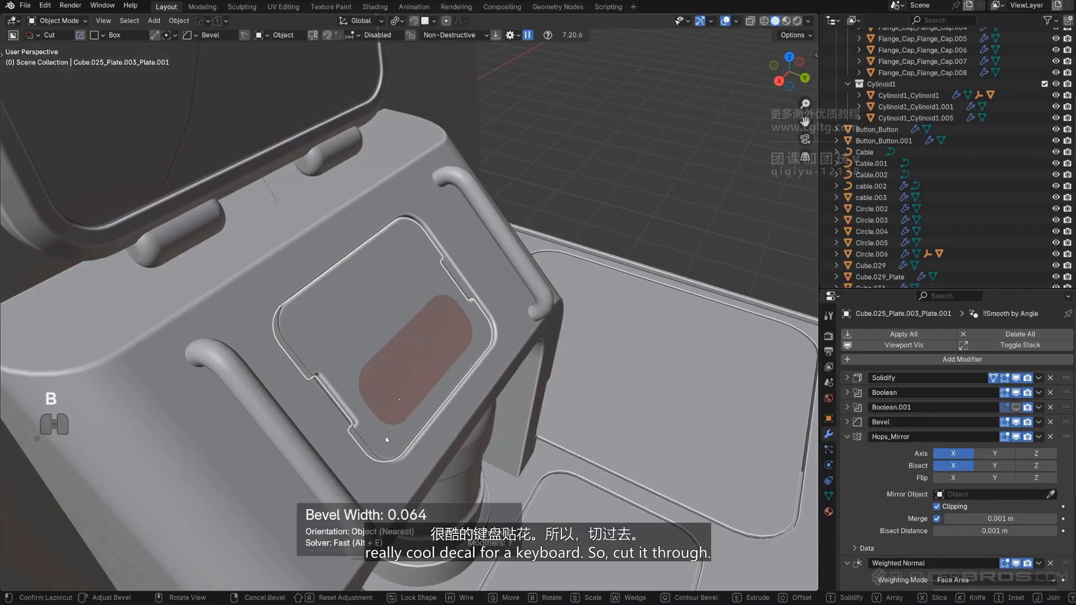
{"action": "left_click_drag", "start_coordinate": [430, 226], "coordinate": [346, 429]}
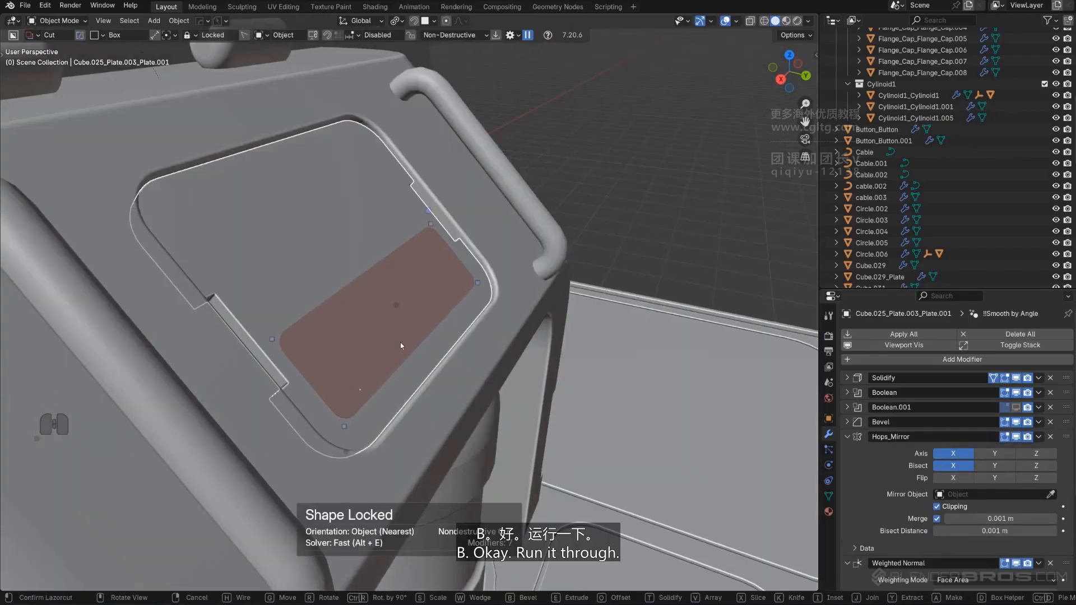
Extrude the rounded box cut about 0.022 into the plate and finish it with the live cutter solidified.
{"action": "key", "text": "e"}
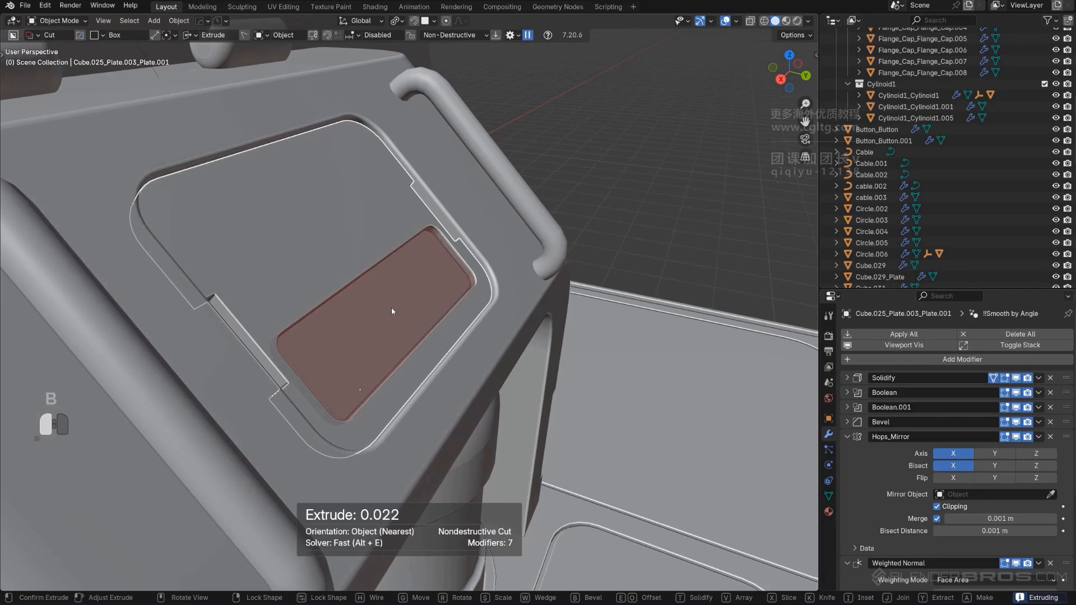
{"action": "left_click", "coordinate": [391, 307]}
{"action": "key", "text": "t"}
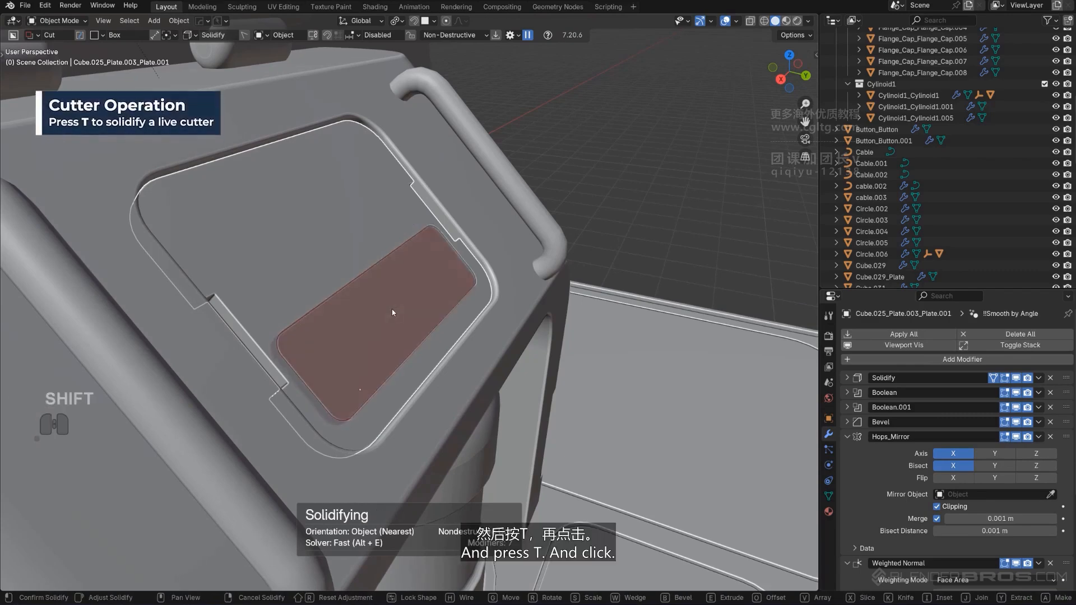
{"action": "left_click", "coordinate": [391, 305]}
{"action": "left_click", "coordinate": [455, 343]}
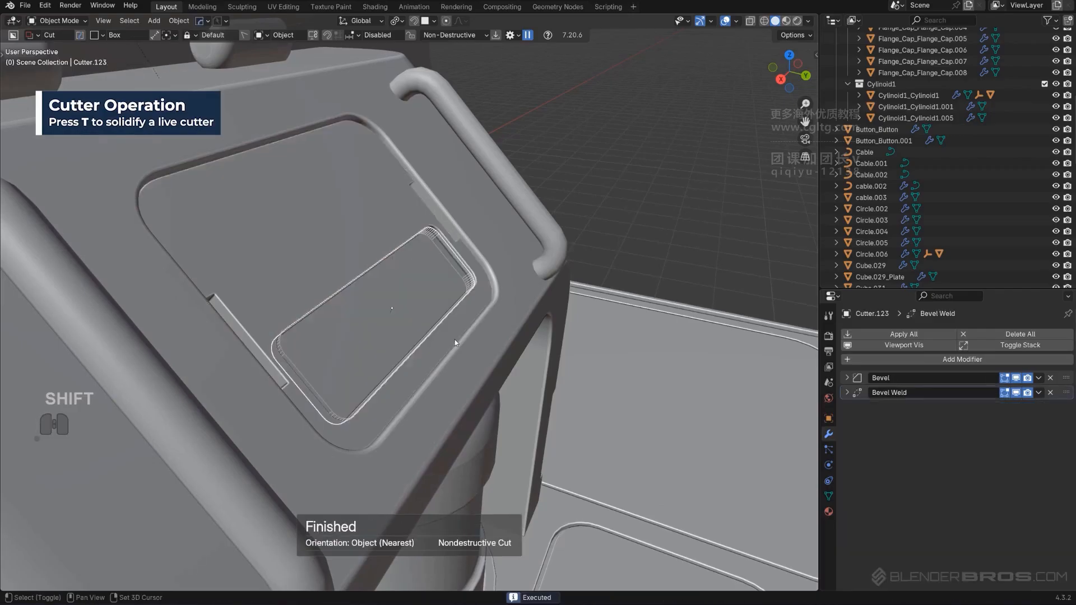
Add a Solidify modifier to the rounded cutter to turn the recess into a thin panel line on the plate.
{"action": "middle_click_drag", "start_coordinate": [453, 337], "coordinate": [271, 335]}
{"action": "scroll", "coordinate": [271, 335], "scroll_direction": "up", "scroll_amount": 3}
{"action": "key", "text": "q"}
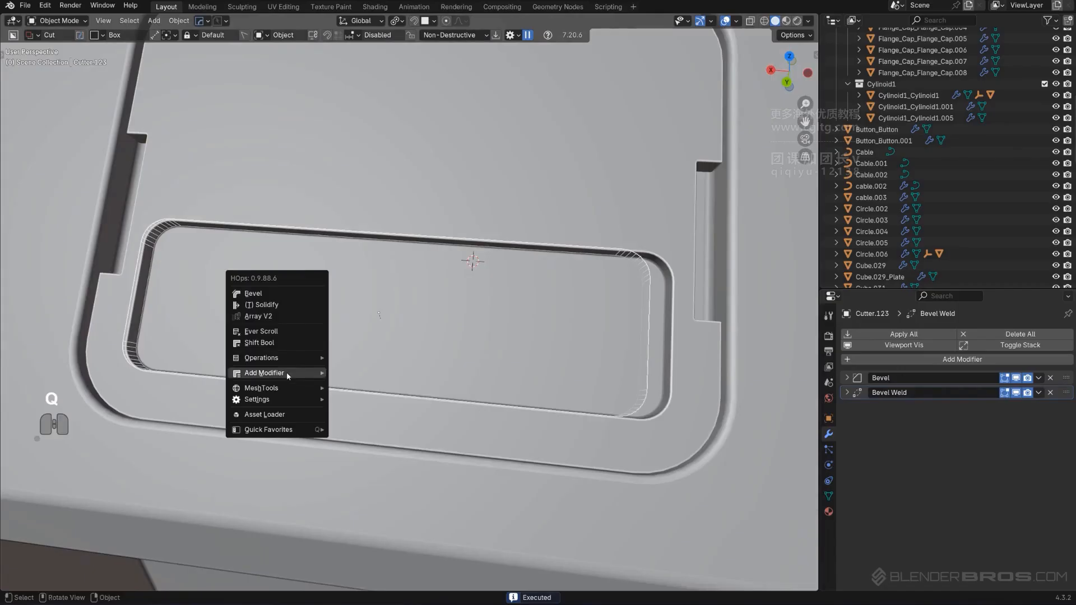
{"action": "mouse_move", "coordinate": [287, 373]}
{"action": "left_click", "coordinate": [354, 385]}
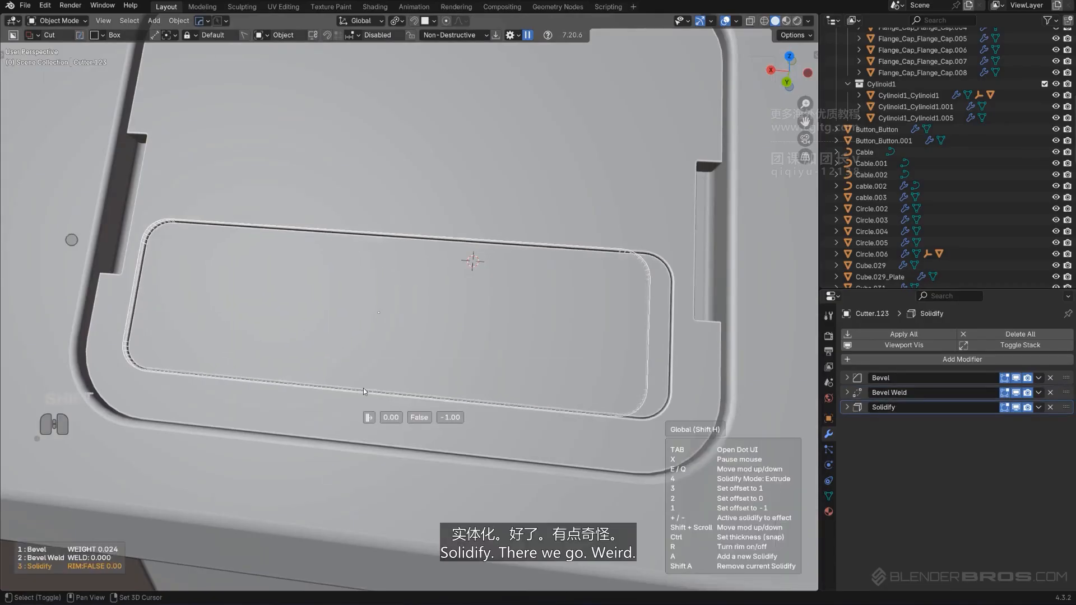
{"action": "left_click", "coordinate": [360, 388]}
{"action": "key", "text": "shift+2"}
Inspect the truck's bed, side equipment and rear console for further places to detail.
{"action": "scroll", "coordinate": [412, 277], "scroll_direction": "down", "scroll_amount": 4}
{"action": "middle_click_drag", "start_coordinate": [412, 277], "coordinate": [504, 252]}
{"action": "scroll", "coordinate": [447, 266], "scroll_direction": "down", "scroll_amount": 6}
{"action": "scroll", "coordinate": [475, 258], "scroll_direction": "down", "scroll_amount": 2}
{"action": "scroll", "coordinate": [474, 257], "scroll_direction": "down", "scroll_amount": 4}
{"action": "middle_click_drag", "start_coordinate": [504, 252], "coordinate": [382, 234], "text": "shift"}
{"action": "scroll", "coordinate": [392, 268], "scroll_direction": "up", "scroll_amount": 3}
{"action": "scroll", "coordinate": [489, 283], "scroll_direction": "up", "scroll_amount": 2}
{"action": "scroll", "coordinate": [343, 256], "scroll_direction": "up", "scroll_amount": 2}
{"action": "scroll", "coordinate": [315, 275], "scroll_direction": "up", "scroll_amount": 3}
{"action": "scroll", "coordinate": [244, 276], "scroll_direction": "up", "scroll_amount": 2}
{"action": "scroll", "coordinate": [397, 240], "scroll_direction": "down", "scroll_amount": 3}
{"action": "scroll", "coordinate": [382, 238], "scroll_direction": "down", "scroll_amount": 4}
{"action": "middle_click_drag", "start_coordinate": [268, 281], "coordinate": [367, 114], "text": "shift"}
{"action": "middle_click_drag", "start_coordinate": [427, 259], "coordinate": [385, 233]}
{"action": "scroll", "coordinate": [385, 233], "scroll_direction": "up", "scroll_amount": 6}
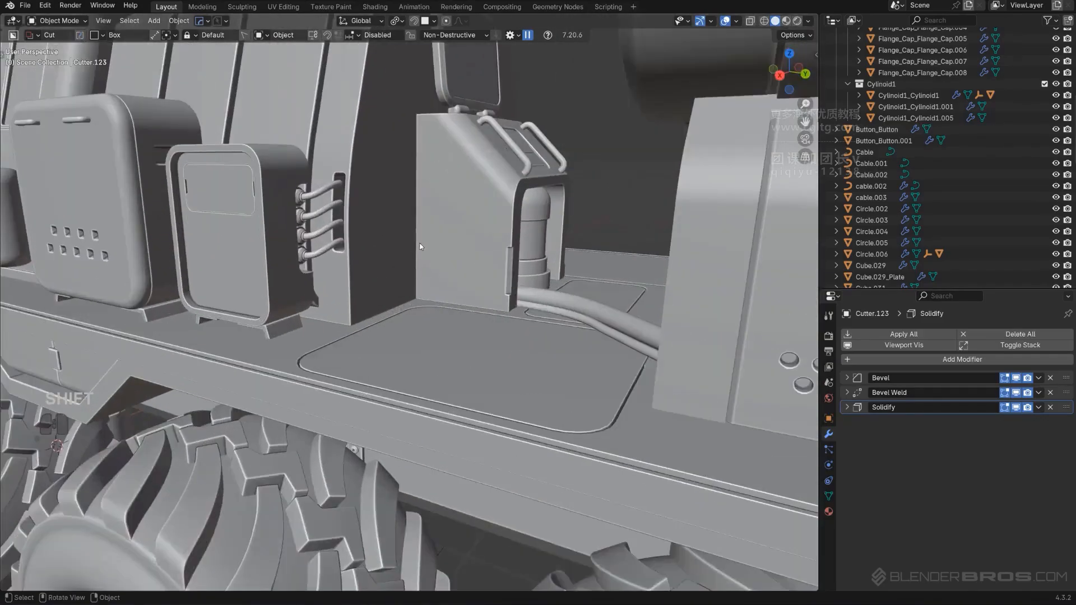
Cut a small rectangular notch, about 0.018 deep, into the back edge of the rear console's side.
{"action": "left_click", "coordinate": [418, 290]}
{"action": "scroll", "coordinate": [418, 290], "scroll_direction": "up", "scroll_amount": 2}
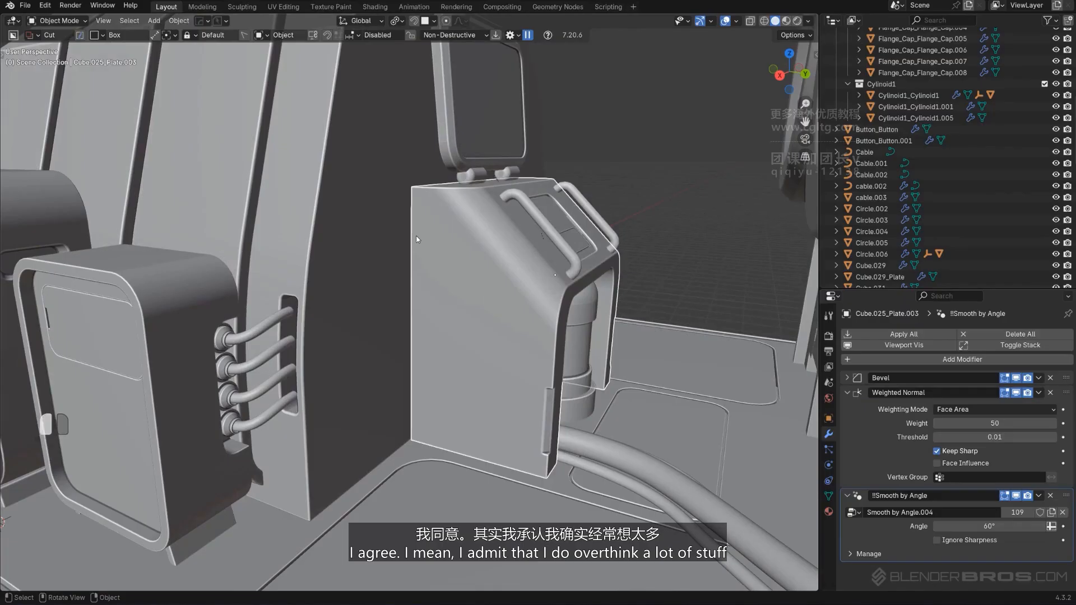
{"action": "mouse_move", "coordinate": [406, 263]}
{"action": "left_mouse_down", "text": "shift"}
{"action": "mouse_move", "coordinate": [414, 246]}
{"action": "mouse_move", "coordinate": [405, 263]}
{"action": "left_mouse_up", "text": "shift"}
{"action": "right_click", "coordinate": [407, 263]}
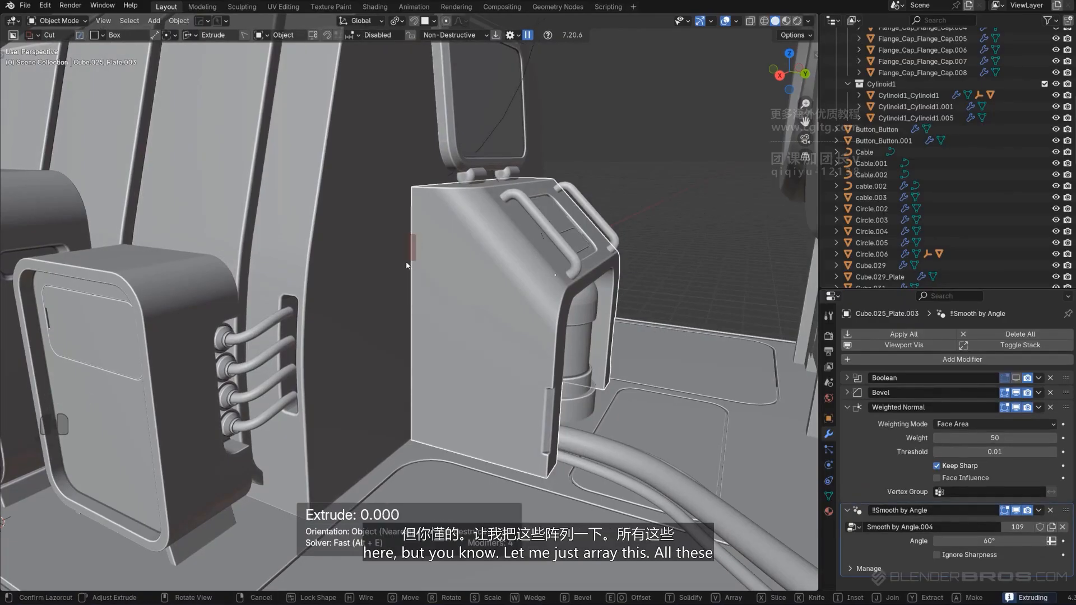
{"action": "left_click", "coordinate": [407, 266]}
Array the notch cutter into two copies spaced down the back edge of the console's side.
{"action": "key", "text": "q"}
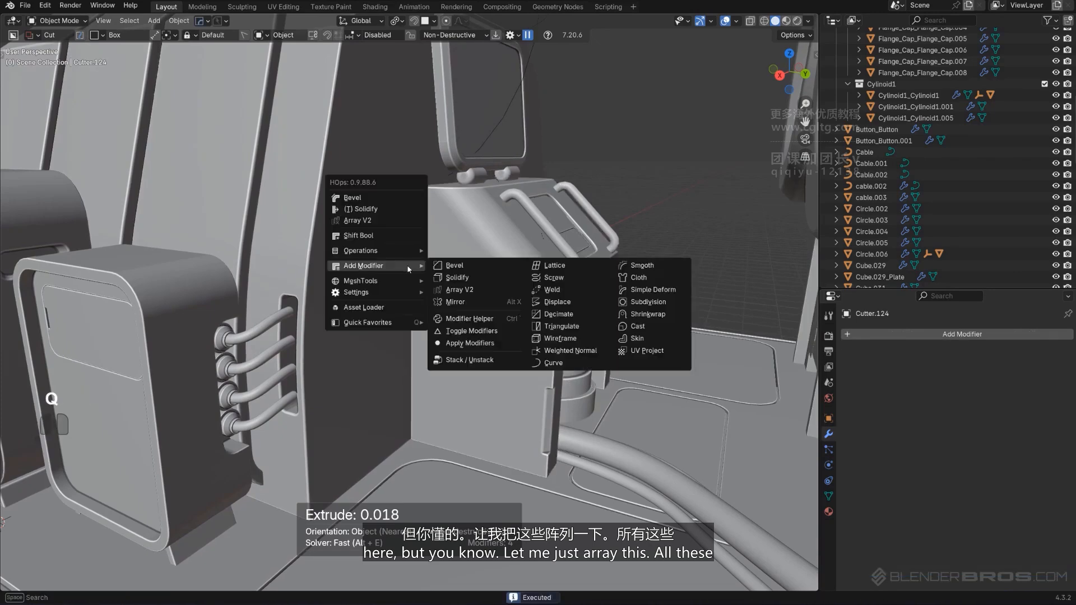
{"action": "left_click", "coordinate": [388, 223]}
{"action": "key", "text": "x"}
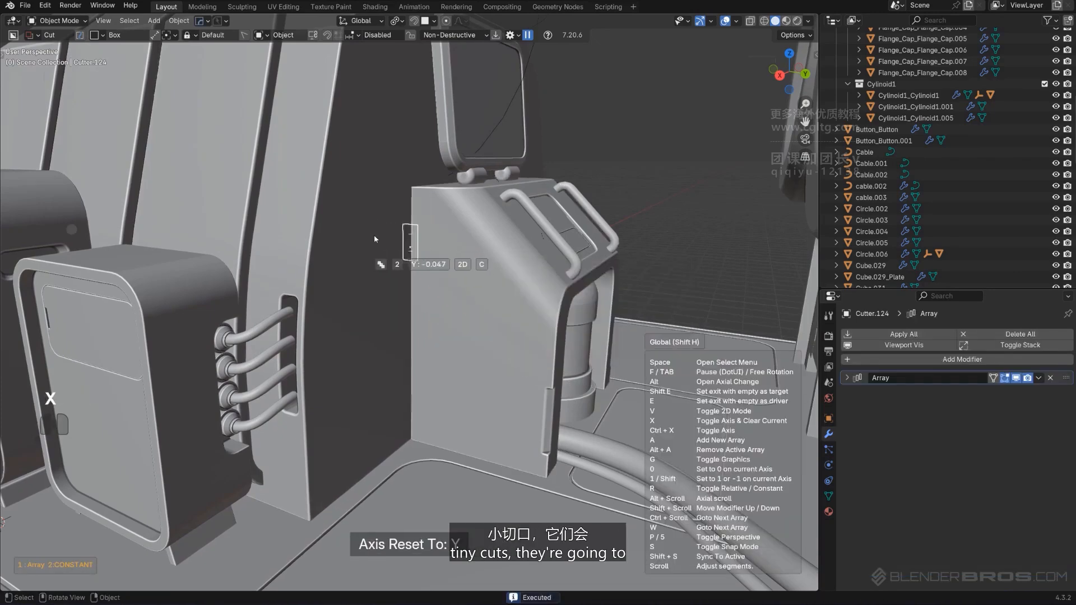
{"action": "left_click", "coordinate": [411, 277]}
{"action": "key", "text": "shift+2"}
{"action": "scroll", "coordinate": [412, 276], "scroll_direction": "down", "scroll_amount": 4}
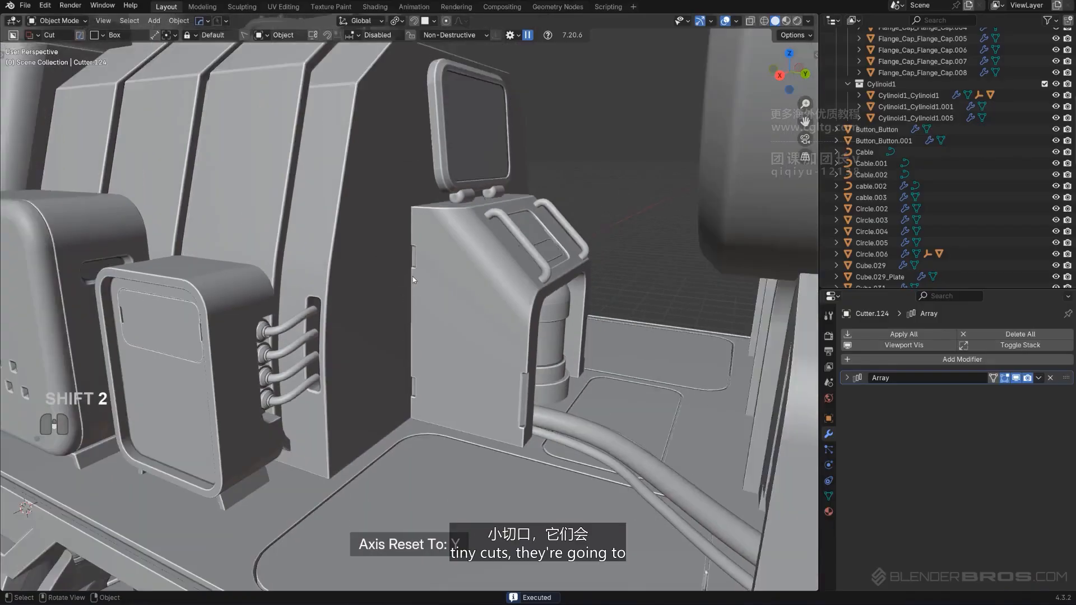
Mirror the rear console's edge notches across X to its opposite side.
{"action": "left_click", "coordinate": [454, 305]}
{"action": "key", "text": "alt+x"}
{"action": "left_click", "coordinate": [449, 304]}
{"action": "middle_click_drag", "start_coordinate": [449, 303], "coordinate": [439, 236]}
{"action": "scroll", "coordinate": [495, 261], "scroll_direction": "down", "scroll_amount": 5}
{"action": "scroll", "coordinate": [440, 232], "scroll_direction": "up", "scroll_amount": 8}
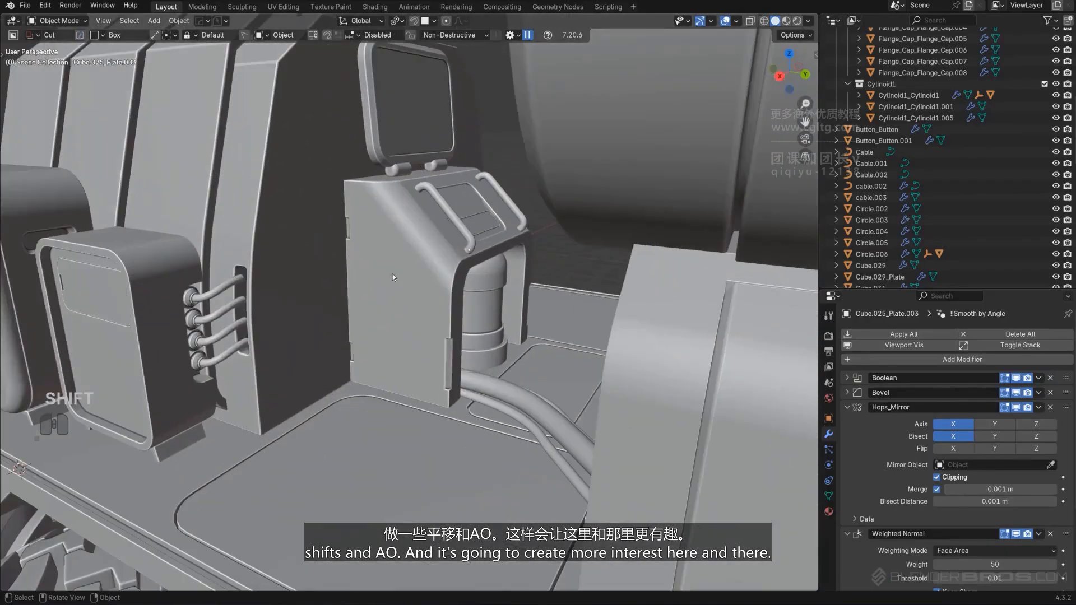
Select the large engine housing behind the rear console.
{"action": "scroll", "coordinate": [370, 328], "scroll_direction": "down", "scroll_amount": 6}
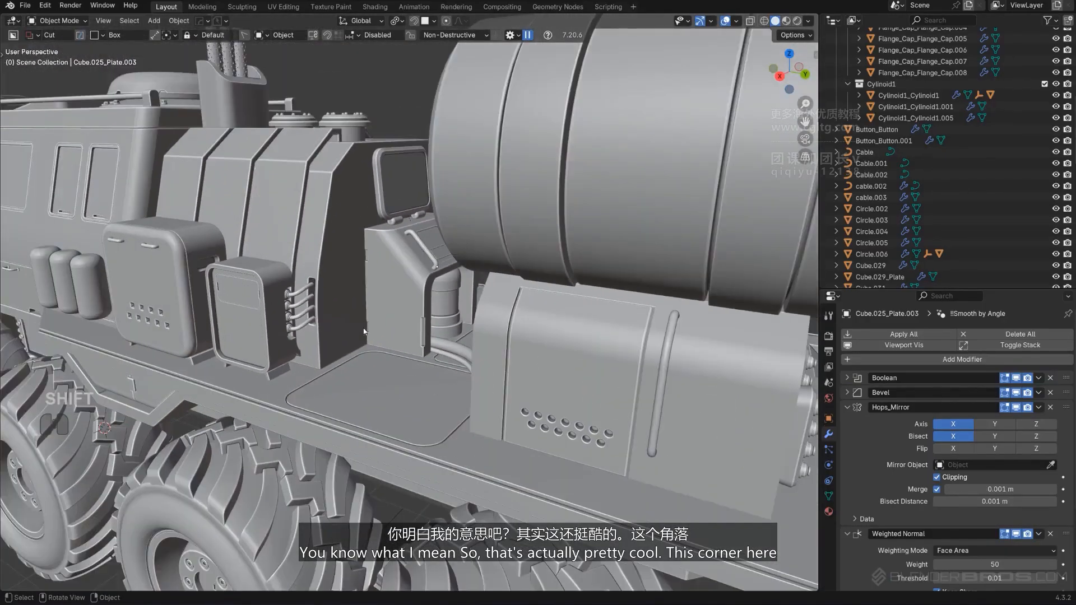
{"action": "scroll", "coordinate": [364, 317], "scroll_direction": "up", "scroll_amount": 7}
{"action": "scroll", "coordinate": [319, 371], "scroll_direction": "down", "scroll_amount": 2}
{"action": "left_click", "coordinate": [315, 358]}
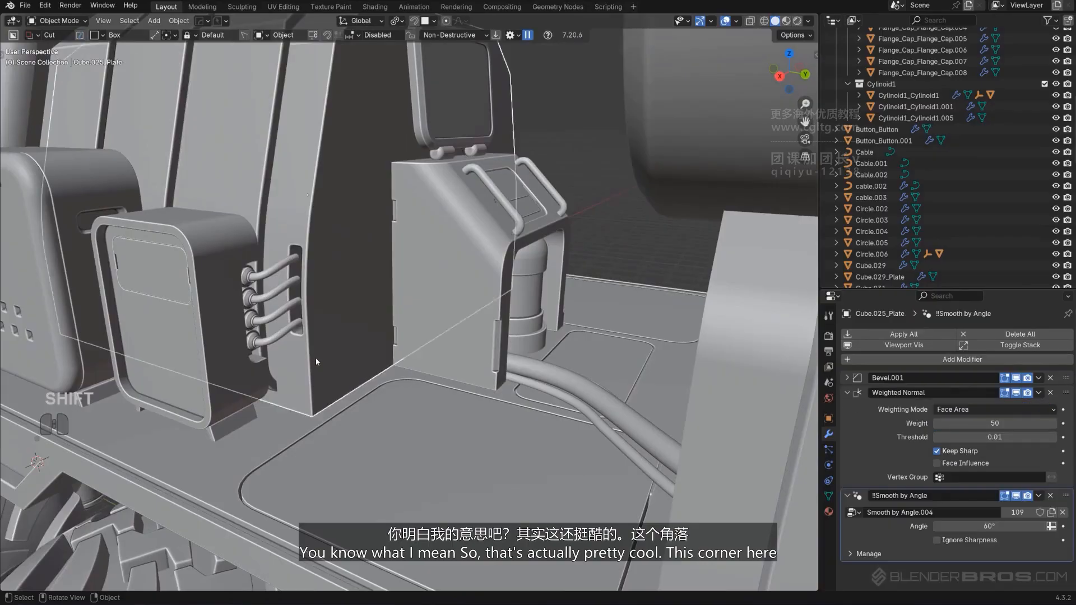
{"action": "middle_click_drag", "start_coordinate": [314, 358], "coordinate": [365, 278]}
{"action": "scroll", "coordinate": [405, 351], "scroll_direction": "up", "scroll_amount": 2}
{"action": "scroll", "coordinate": [395, 395], "scroll_direction": "down", "scroll_amount": 2}
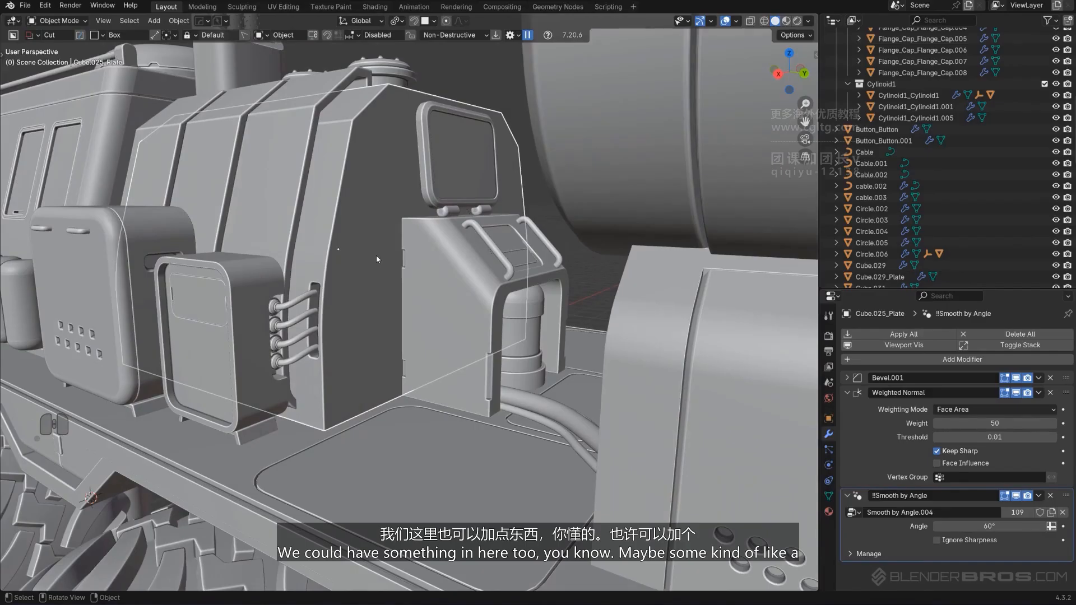
{"action": "left_click_drag", "start_coordinate": [389, 284], "coordinate": [384, 343]}
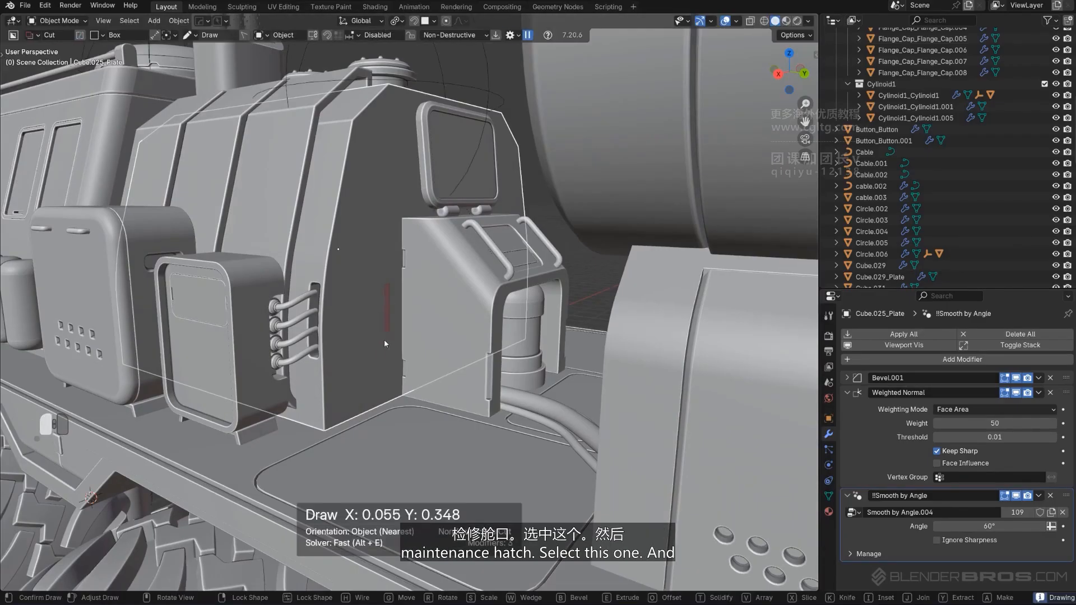
{"action": "right_click", "coordinate": [358, 410]}
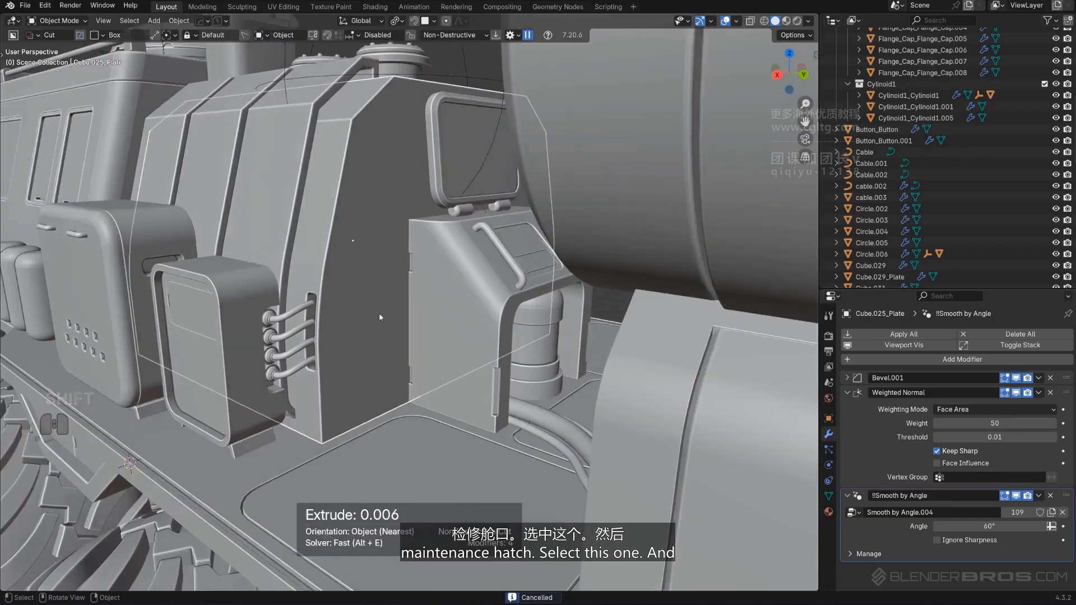
{"action": "key", "text": "KP_5"}
{"action": "key", "text": "KP_5"}
{"action": "scroll", "coordinate": [360, 353], "scroll_direction": "up", "scroll_amount": 2}
{"action": "middle_click_drag", "start_coordinate": [361, 353], "coordinate": [379, 349], "text": "shift"}
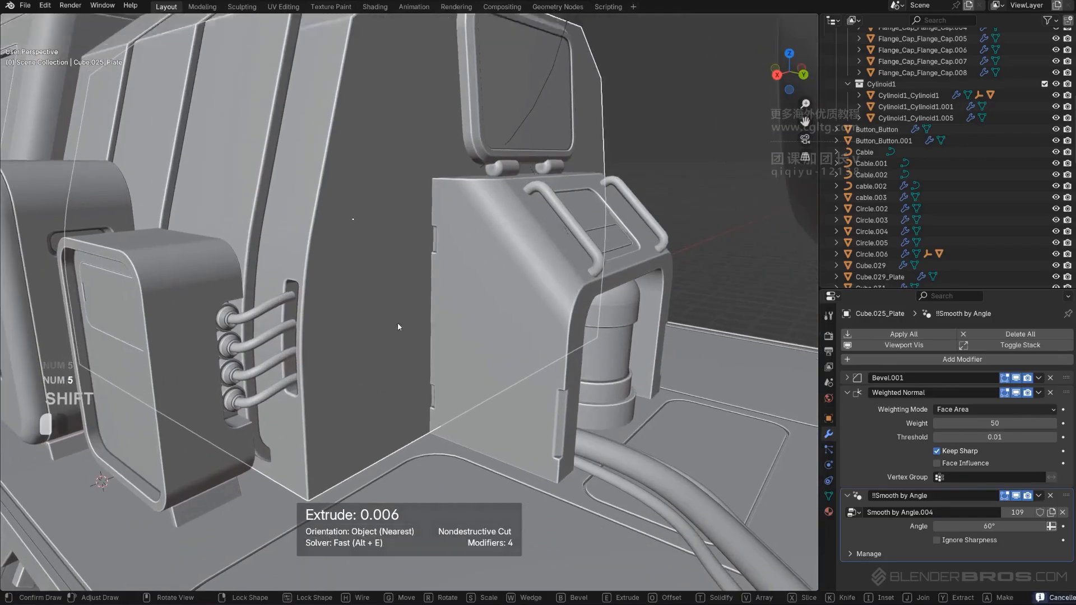
{"action": "left_click_drag", "start_coordinate": [397, 321], "coordinate": [393, 413]}
Switch the object-based cutter orientation from nearest edge to Local alignment.
{"action": "key", "text": "shift+v"}
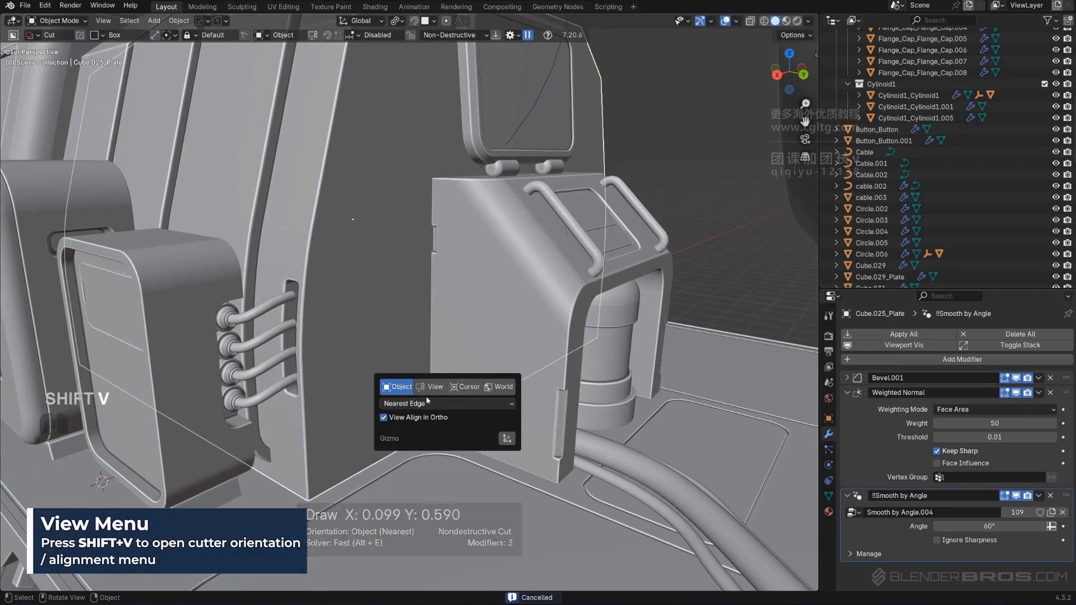
{"action": "left_click", "coordinate": [425, 403]}
{"action": "left_click", "coordinate": [415, 431]}
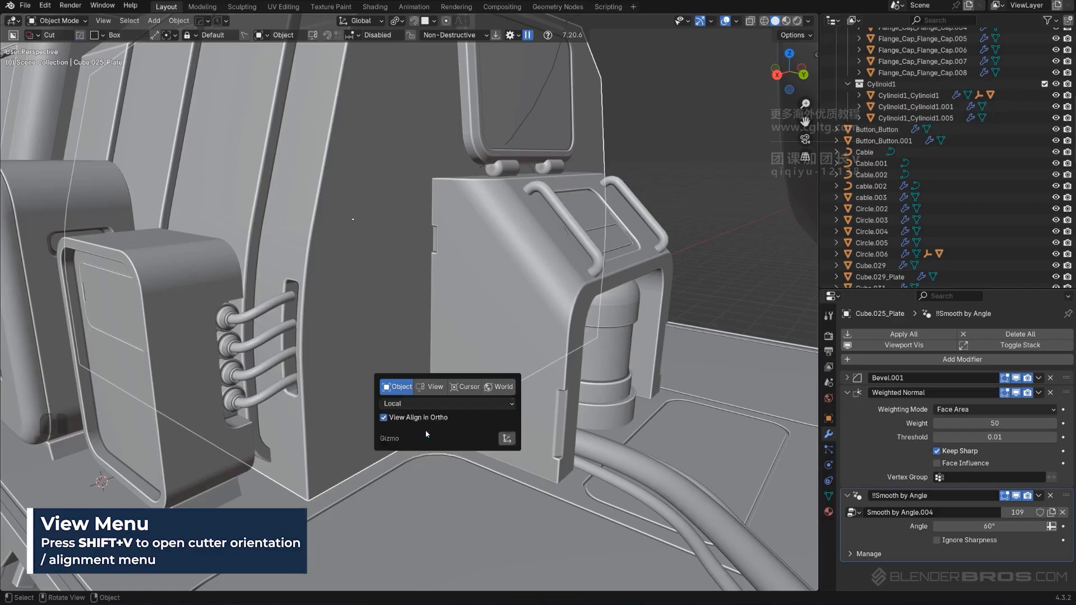
{"action": "mouse_move", "coordinate": [386, 402]}
{"action": "left_mouse_down"}
{"action": "mouse_move", "coordinate": [354, 456]}
{"action": "mouse_move", "coordinate": [391, 408]}
{"action": "left_mouse_up"}
{"action": "key", "text": "Escape"}
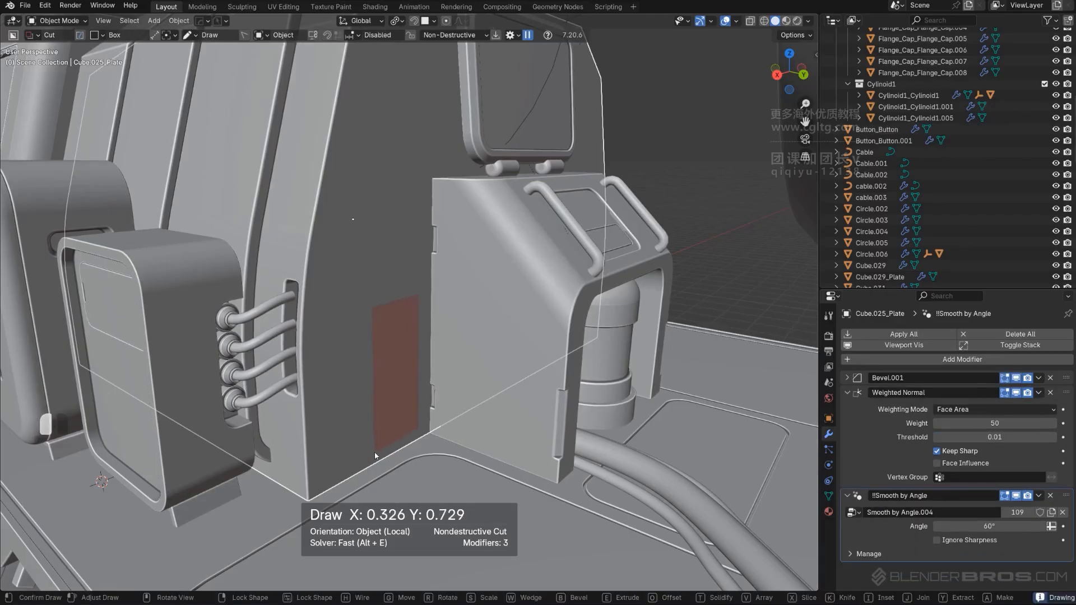
Cut a recessed maintenance hatch, about 0.326 by 0.729 with bevelled corners, into the housing's rear face beside the console.
{"action": "key", "text": "b"}
{"action": "left_click_drag", "start_coordinate": [375, 449], "coordinate": [375, 449]}
{"action": "left_click_drag", "start_coordinate": [396, 374], "coordinate": [386, 368]}
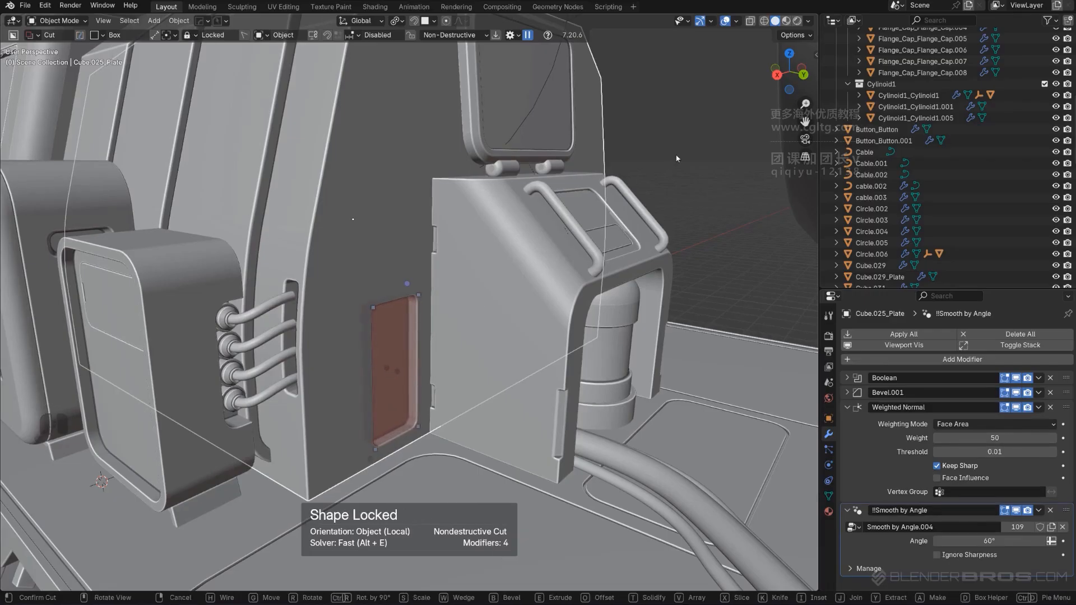
{"action": "left_click", "coordinate": [692, 145]}
Mirror the hatch recess across X to the other side of the engine housing.
{"action": "scroll", "coordinate": [689, 146], "scroll_direction": "down", "scroll_amount": 4}
{"action": "middle_click_drag", "start_coordinate": [581, 212], "coordinate": [470, 241]}
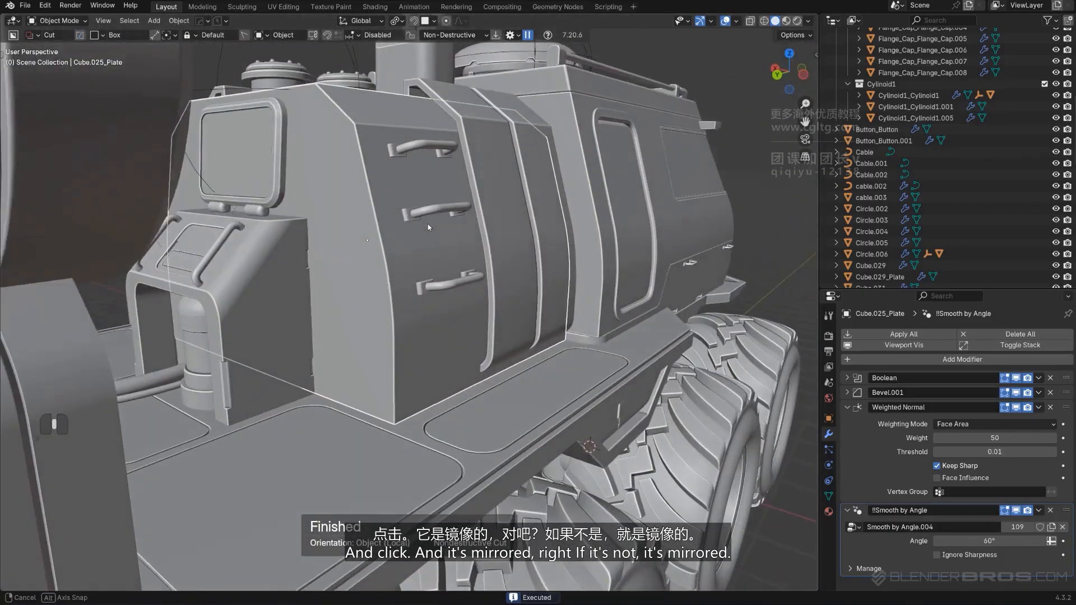
{"action": "key", "text": "alt+x"}
{"action": "left_click", "coordinate": [314, 234]}
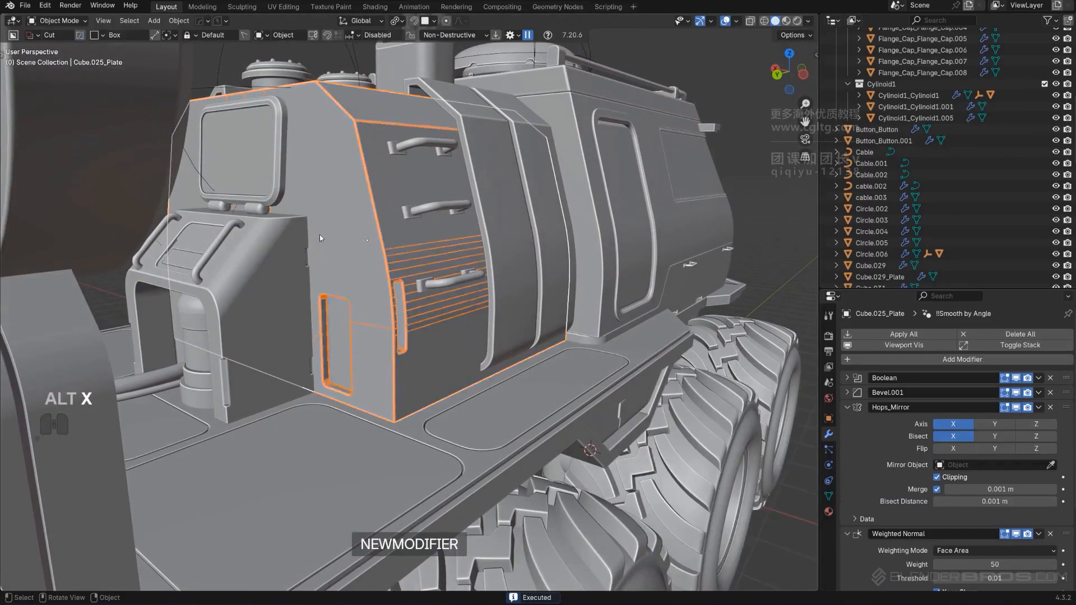
{"action": "middle_click_drag", "start_coordinate": [318, 234], "coordinate": [493, 125]}
{"action": "scroll", "coordinate": [493, 125], "scroll_direction": "up", "scroll_amount": 2}
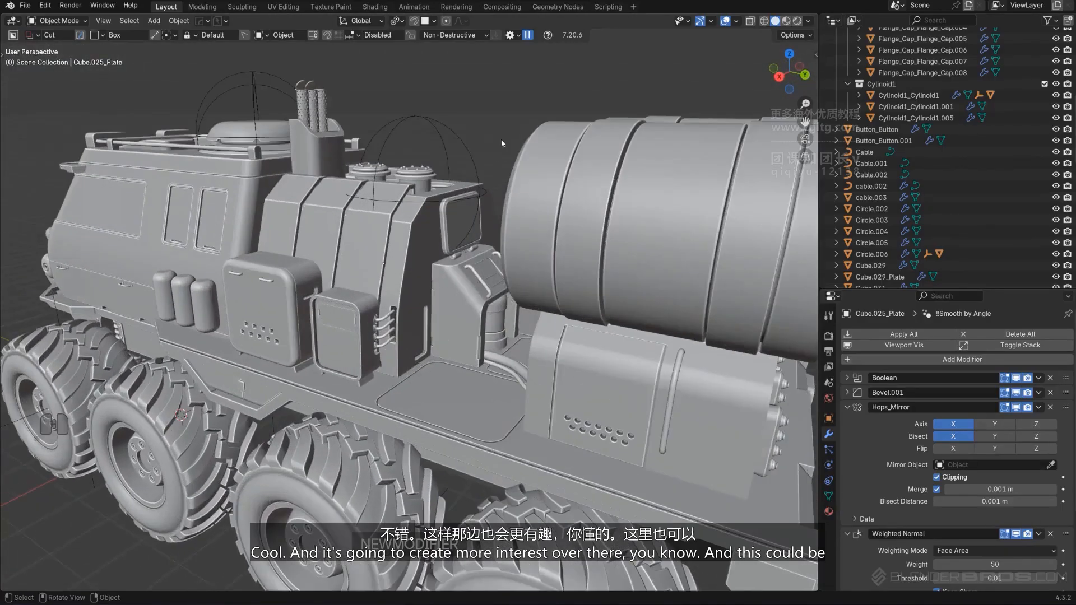
Delete the selected object and bevel the tank support box's bottom rear edge by about 0.07 m.
{"action": "middle_click_drag", "start_coordinate": [495, 308], "coordinate": [321, 315]}
{"action": "key", "text": "Delete"}
{"action": "scroll", "coordinate": [321, 315], "scroll_direction": "up", "scroll_amount": 4}
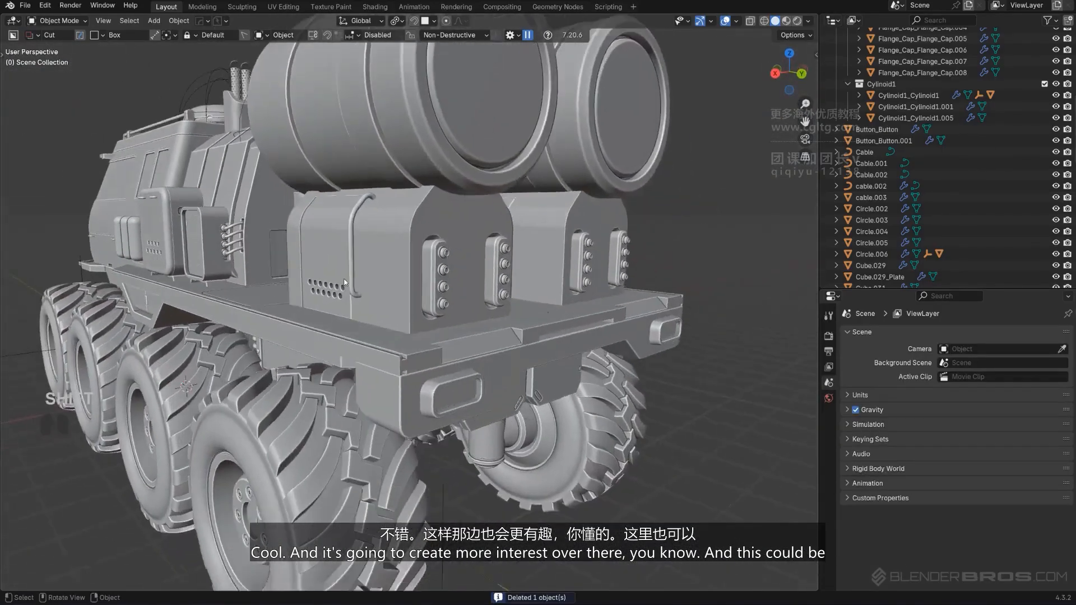
{"action": "left_click", "coordinate": [412, 345]}
{"action": "key", "text": "Tab"}
{"action": "left_click", "coordinate": [484, 364]}
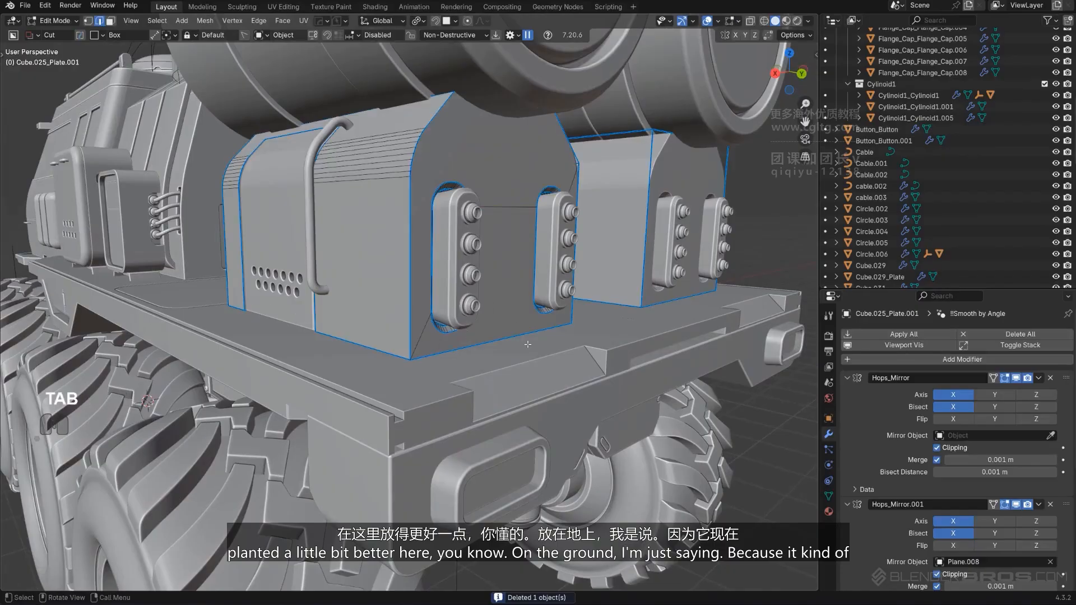
{"action": "key", "text": "ctrl+b"}
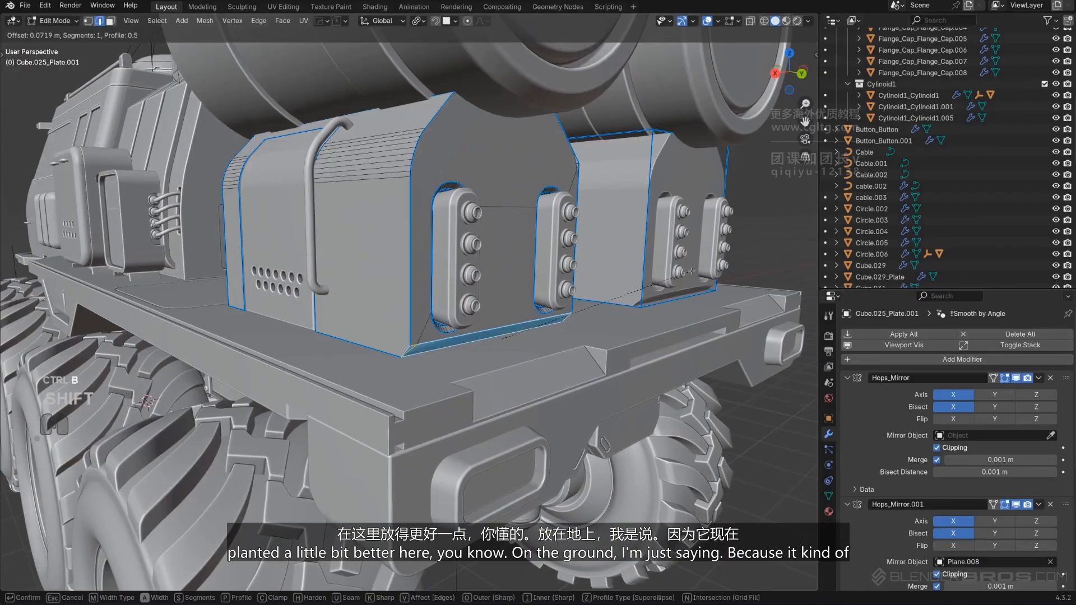
{"action": "left_click", "coordinate": [660, 286]}
{"action": "key", "text": "Tab"}
{"action": "scroll", "coordinate": [513, 284], "scroll_direction": "down", "scroll_amount": 6}
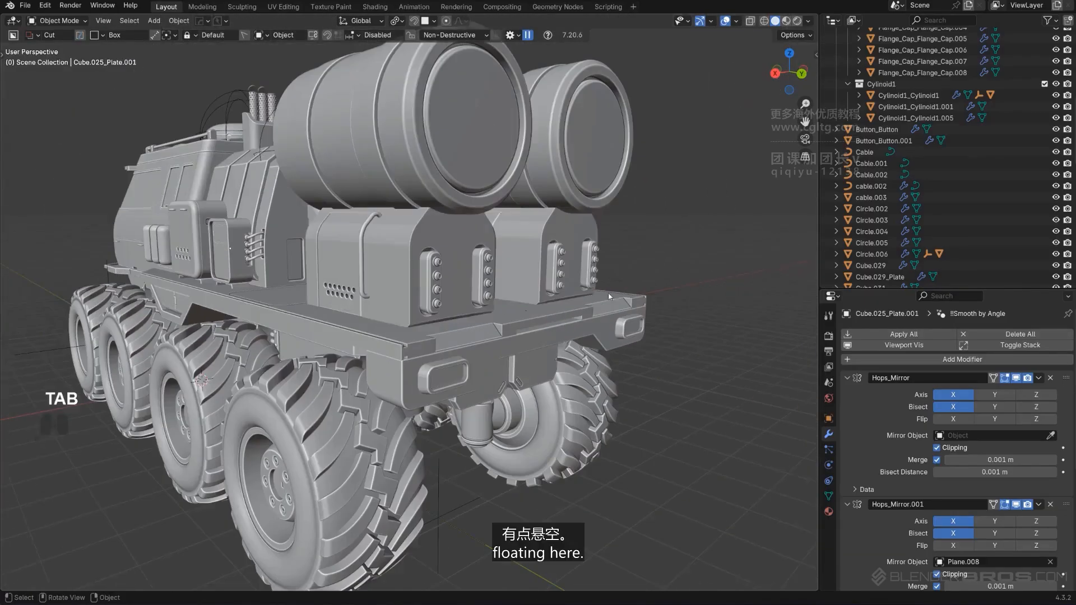
Bevel the two bottom edges of the legs at the louvred front of the tank support box.
{"action": "middle_click_drag", "start_coordinate": [610, 297], "coordinate": [608, 345]}
{"action": "scroll", "coordinate": [599, 336], "scroll_direction": "up", "scroll_amount": 3}
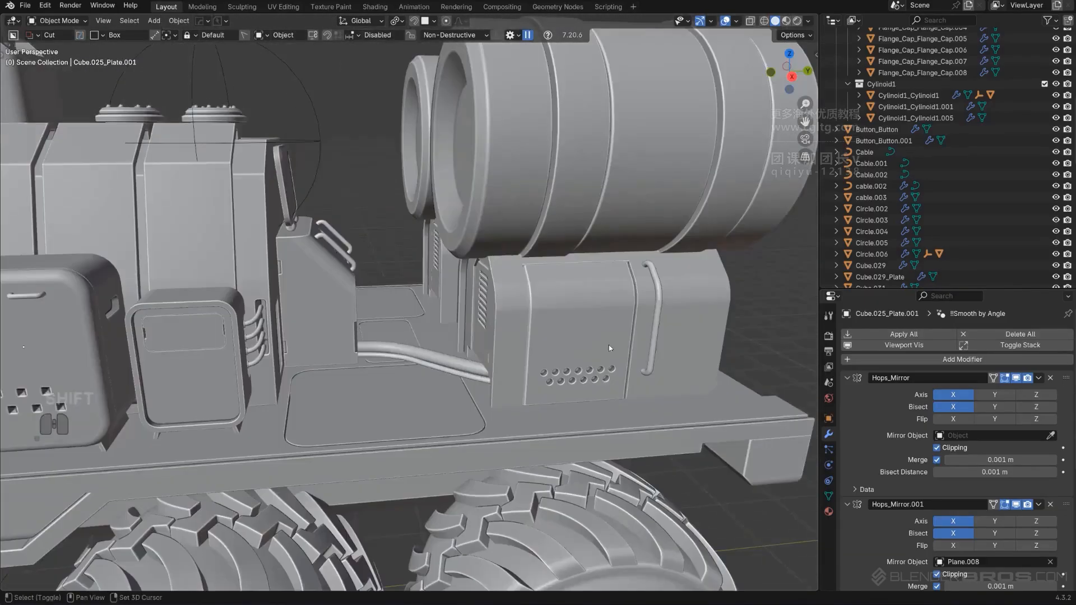
{"action": "scroll", "coordinate": [560, 328], "scroll_direction": "up", "scroll_amount": 3}
{"action": "middle_click_drag", "start_coordinate": [504, 314], "coordinate": [494, 355]}
{"action": "left_click", "coordinate": [502, 355], "text": "shift"}
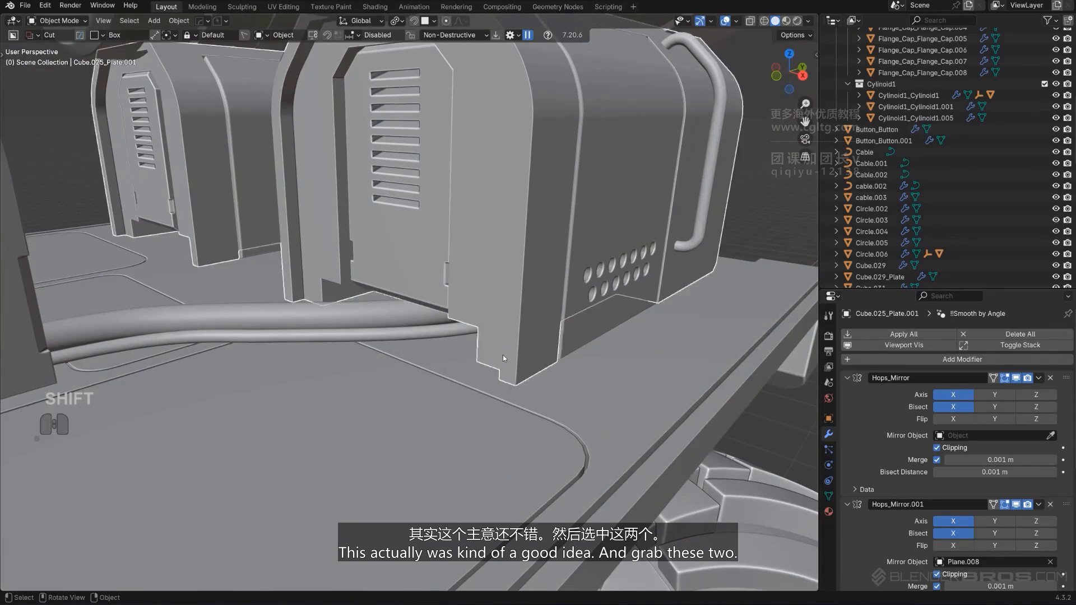
{"action": "key", "text": "Tab"}
{"action": "middle_click_drag", "start_coordinate": [323, 314], "coordinate": [310, 306], "text": "shift"}
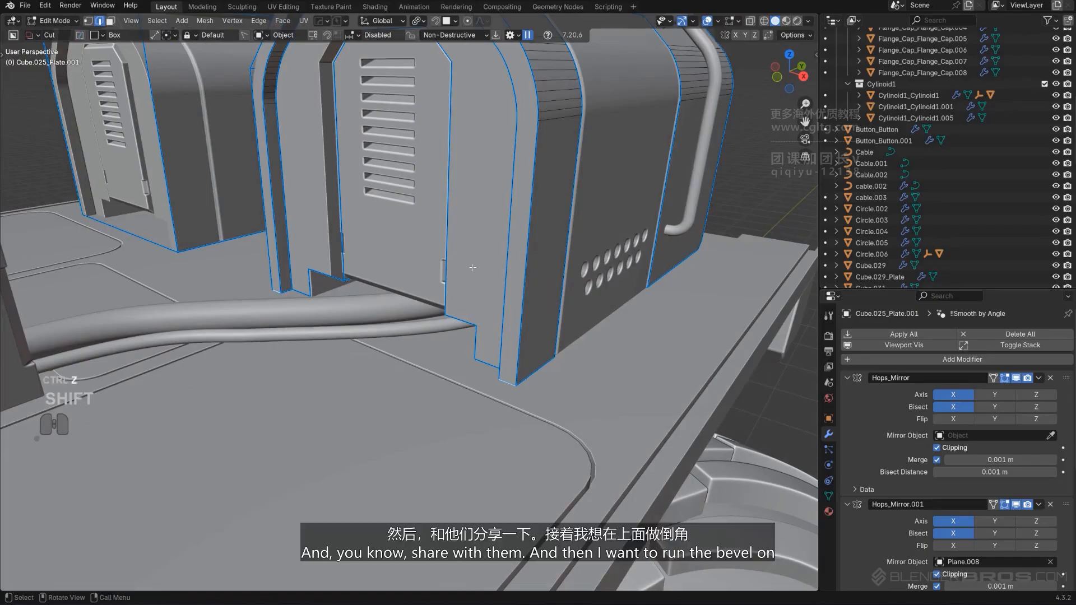
{"action": "key", "text": "ctrl+b"}
{"action": "key", "text": "Tab"}
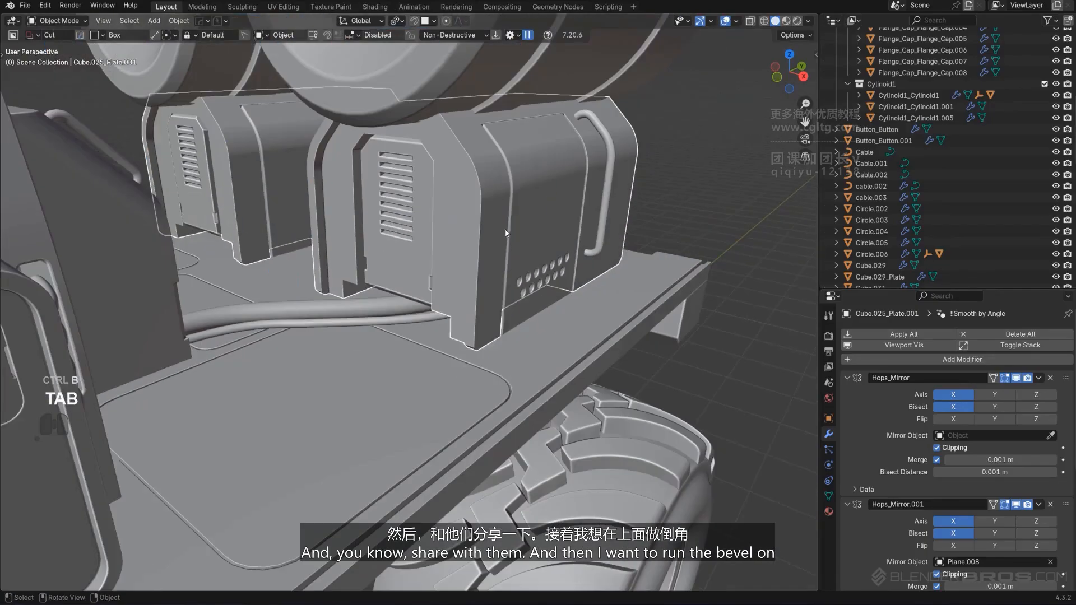
Add a 3-segment Bevel modifier, 0.005 wide at 30°, to the tank support box and sharpen it.
{"action": "key", "text": "q"}
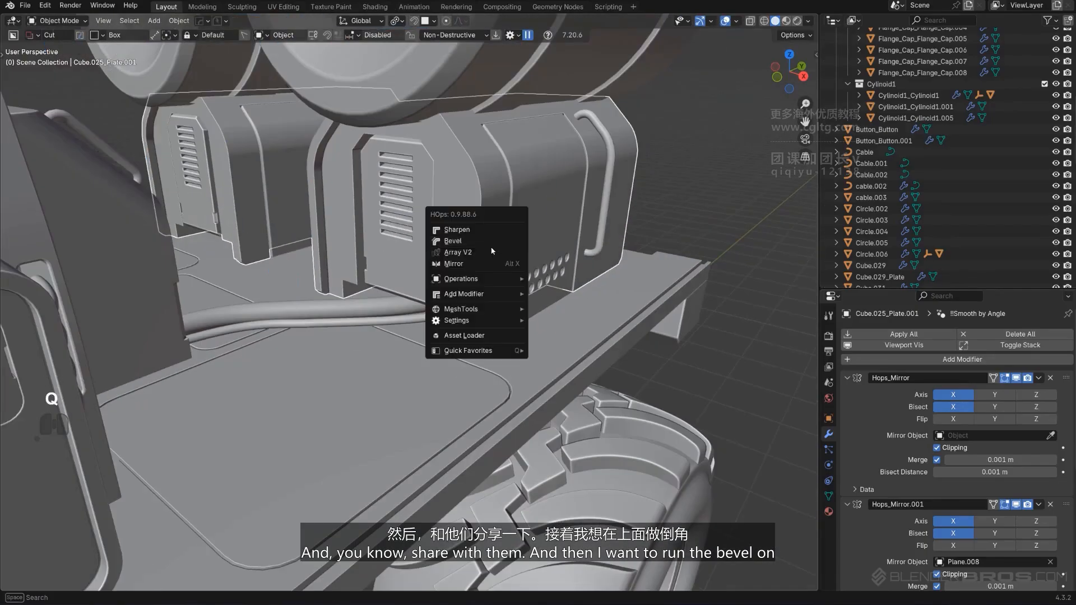
{"action": "left_click", "coordinate": [453, 241]}
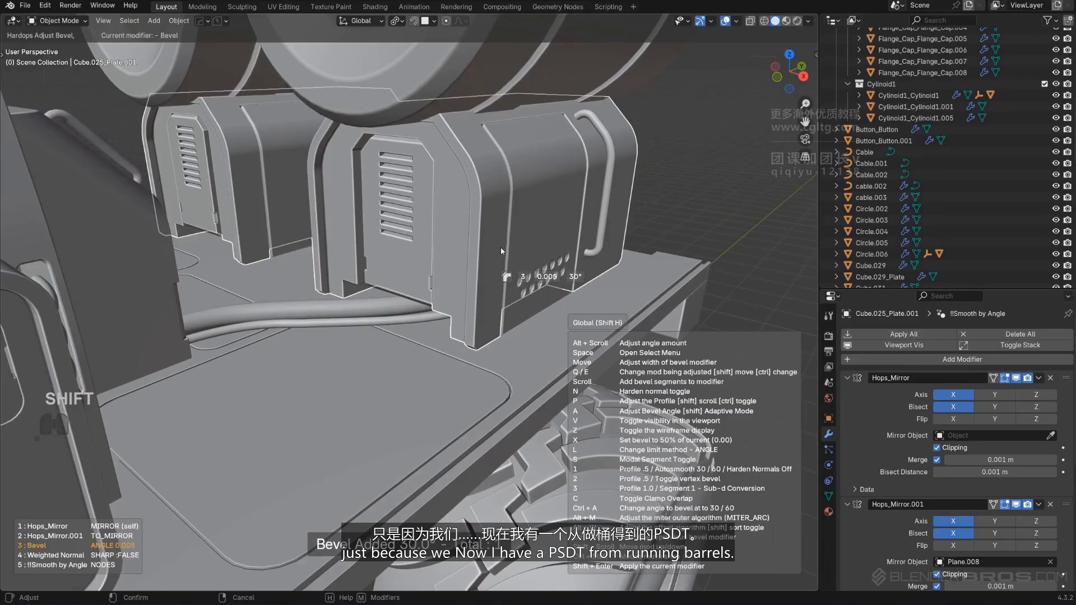
{"action": "left_click", "coordinate": [501, 252]}
{"action": "key", "text": "q"}
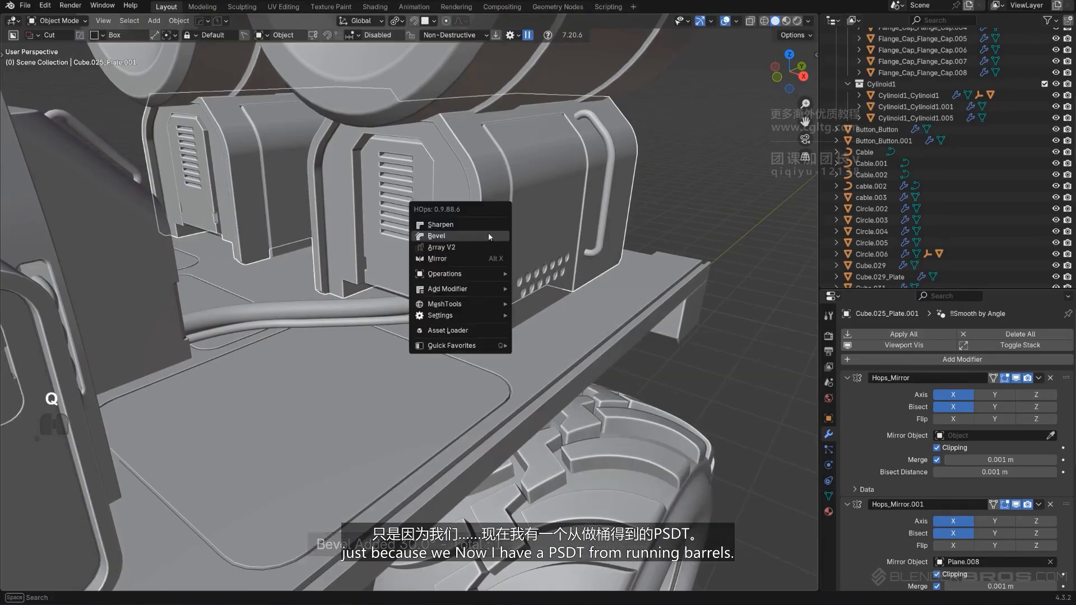
{"action": "left_click", "coordinate": [483, 224]}
Add a 3-segment Bevel modifier, about 0.004 wide at 30°, to the frame along the truck's deck edge.
{"action": "scroll", "coordinate": [468, 226], "scroll_direction": "up", "scroll_amount": 2}
{"action": "scroll", "coordinate": [468, 226], "scroll_direction": "up", "scroll_amount": 2}
{"action": "middle_click_drag", "start_coordinate": [466, 252], "coordinate": [443, 291], "text": "shift"}
{"action": "scroll", "coordinate": [502, 351], "scroll_direction": "down", "scroll_amount": 5}
{"action": "scroll", "coordinate": [392, 314], "scroll_direction": "up", "scroll_amount": 3}
{"action": "middle_click_drag", "start_coordinate": [314, 322], "coordinate": [494, 239], "text": "shift"}
{"action": "scroll", "coordinate": [494, 239], "scroll_direction": "up", "scroll_amount": 3}
{"action": "left_click", "coordinate": [493, 239]}
{"action": "scroll", "coordinate": [493, 239], "scroll_direction": "up", "scroll_amount": 2}
{"action": "key", "text": "q"}
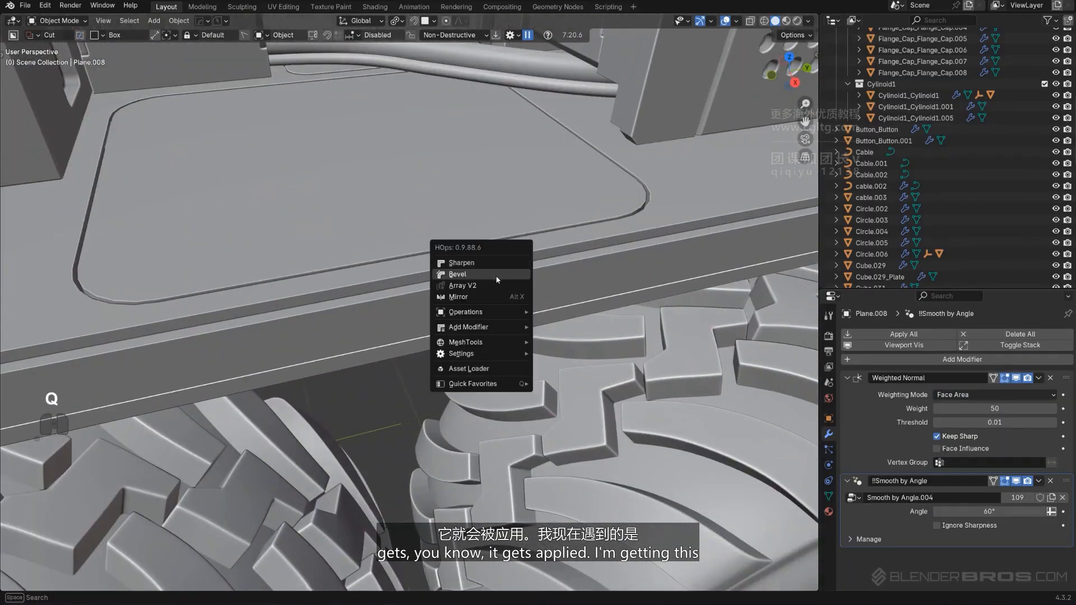
{"action": "left_click", "coordinate": [498, 274]}
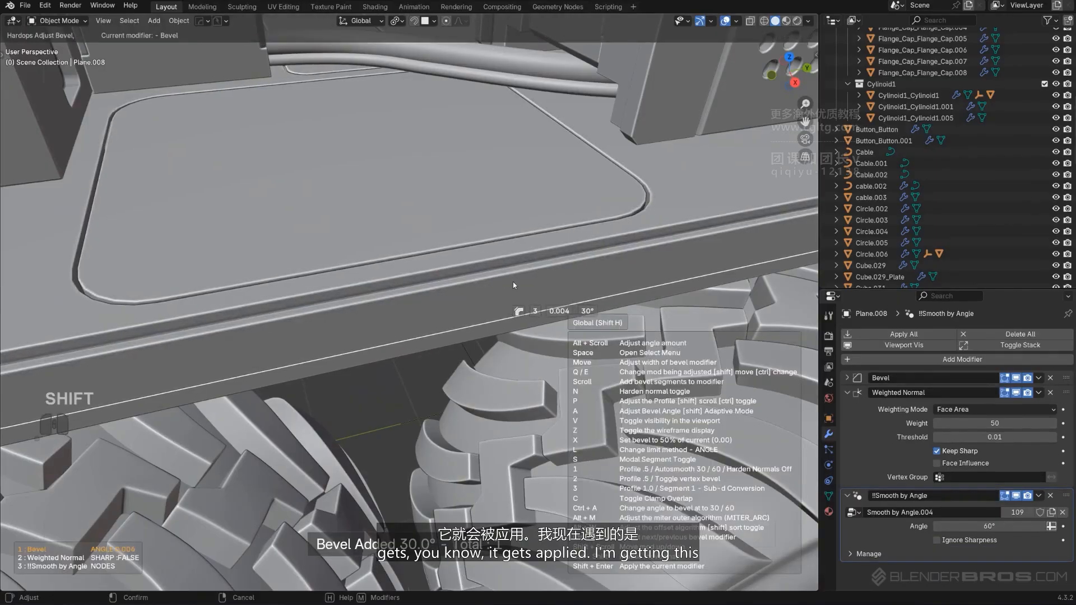
{"action": "left_click", "coordinate": [513, 281]}
Examine the bevelled frame edge along the truck's side beneath the equipment boxes.
{"action": "scroll", "coordinate": [513, 281], "scroll_direction": "down", "scroll_amount": 5}
{"action": "scroll", "coordinate": [331, 282], "scroll_direction": "up", "scroll_amount": 2}
{"action": "middle_click_drag", "start_coordinate": [269, 286], "coordinate": [435, 272], "text": "shift"}
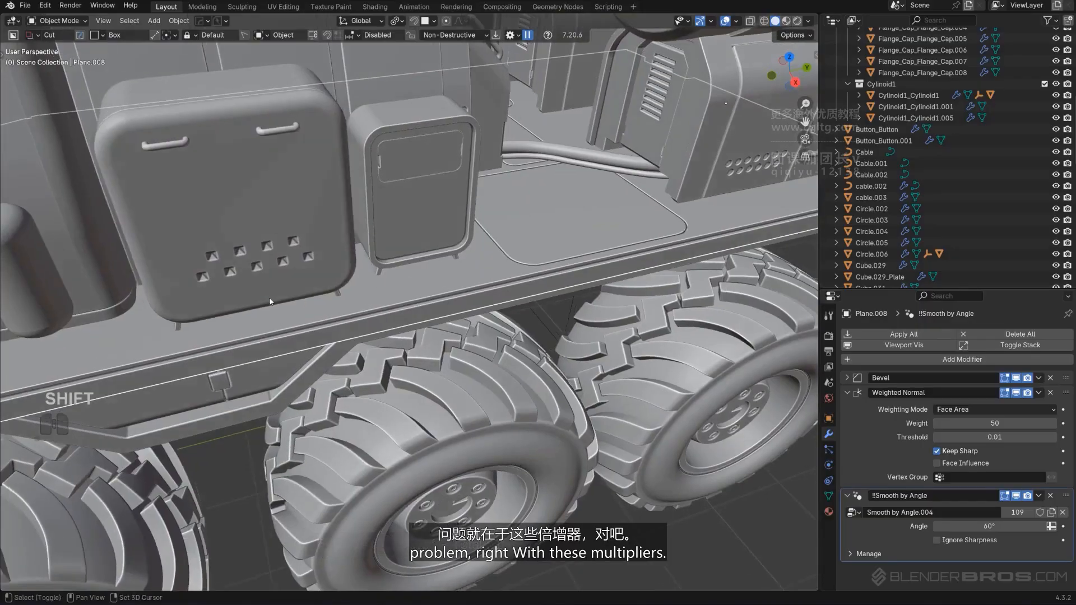
{"action": "middle_click_drag", "start_coordinate": [270, 301], "coordinate": [381, 401], "text": "shift"}
{"action": "scroll", "coordinate": [552, 247], "scroll_direction": "up", "scroll_amount": 4}
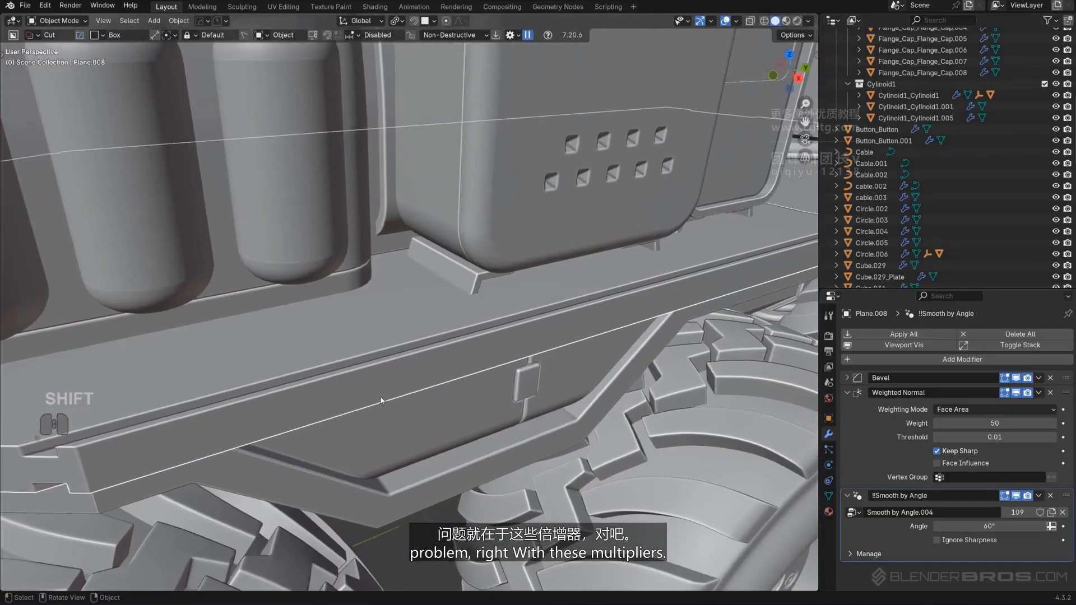
{"action": "scroll", "coordinate": [367, 387], "scroll_direction": "down", "scroll_amount": 5}
{"action": "scroll", "coordinate": [407, 332], "scroll_direction": "down", "scroll_amount": 2}
Remove the Hops_Mirror modifier from the engine housing plate.
{"action": "middle_click_drag", "start_coordinate": [407, 332], "coordinate": [480, 297]}
{"action": "left_click", "coordinate": [509, 305]}
{"action": "key", "text": "KP_5"}
{"action": "key", "text": "KP_5"}
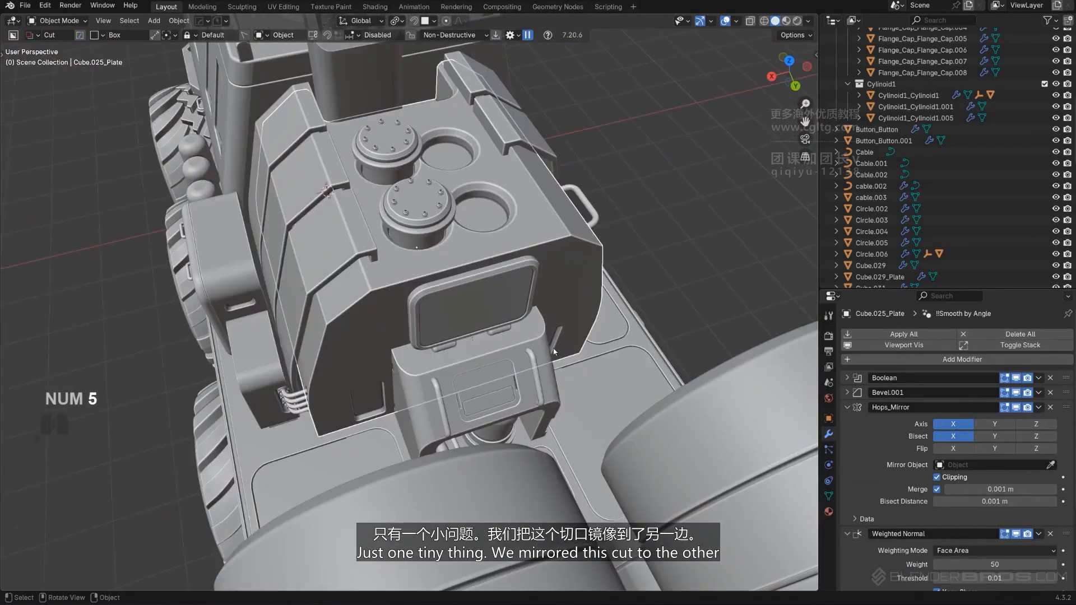
{"action": "middle_click_drag", "start_coordinate": [554, 352], "coordinate": [448, 232]}
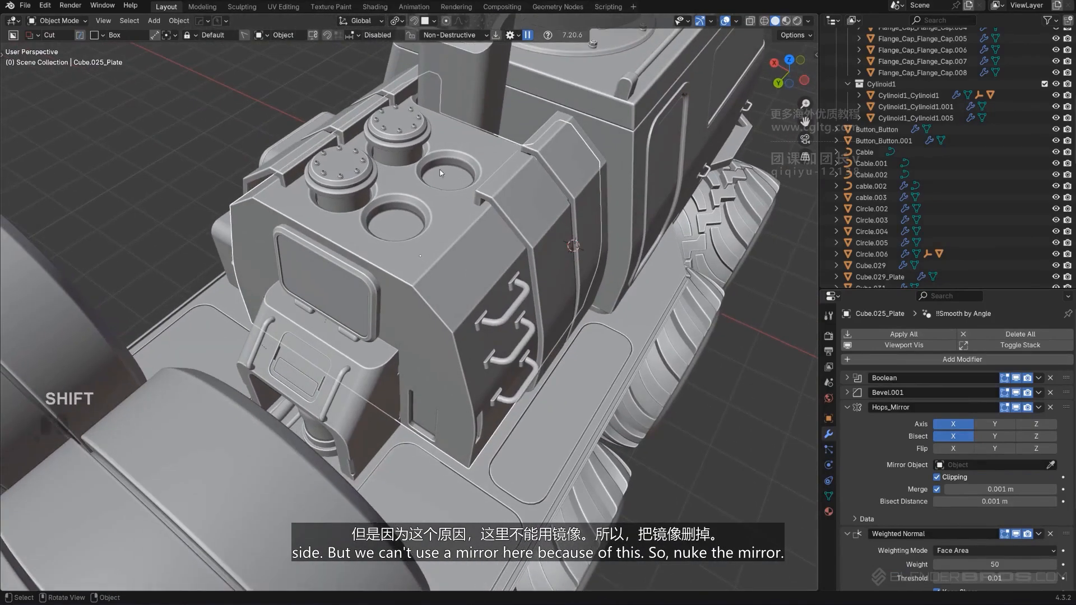
{"action": "middle_click_drag", "start_coordinate": [440, 173], "coordinate": [492, 147], "text": "shift"}
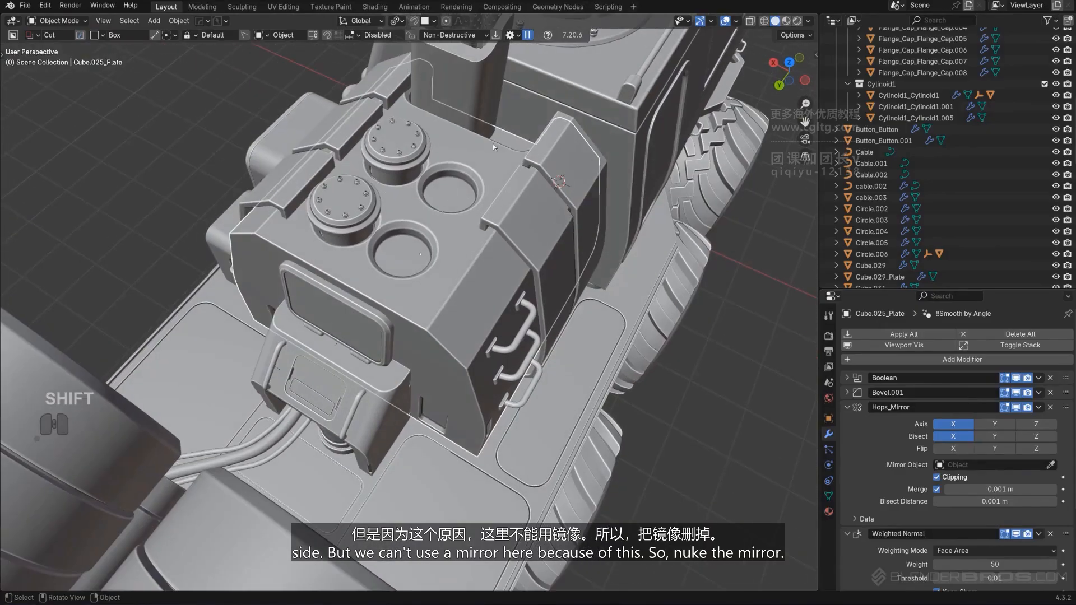
{"action": "left_click", "coordinate": [1050, 408]}
Mirror the boolean cutter of the rectangular notch low on the engine housing's rear across X, adding a new mirror modifier with the housing as reference.
{"action": "mouse_move", "coordinate": [401, 348]}
{"action": "middle_mouse_down"}
{"action": "mouse_move", "coordinate": [336, 342]}
{"action": "mouse_move", "coordinate": [401, 348]}
{"action": "middle_mouse_up"}
{"action": "key", "text": "q"}
{"action": "left_click", "coordinate": [382, 363]}
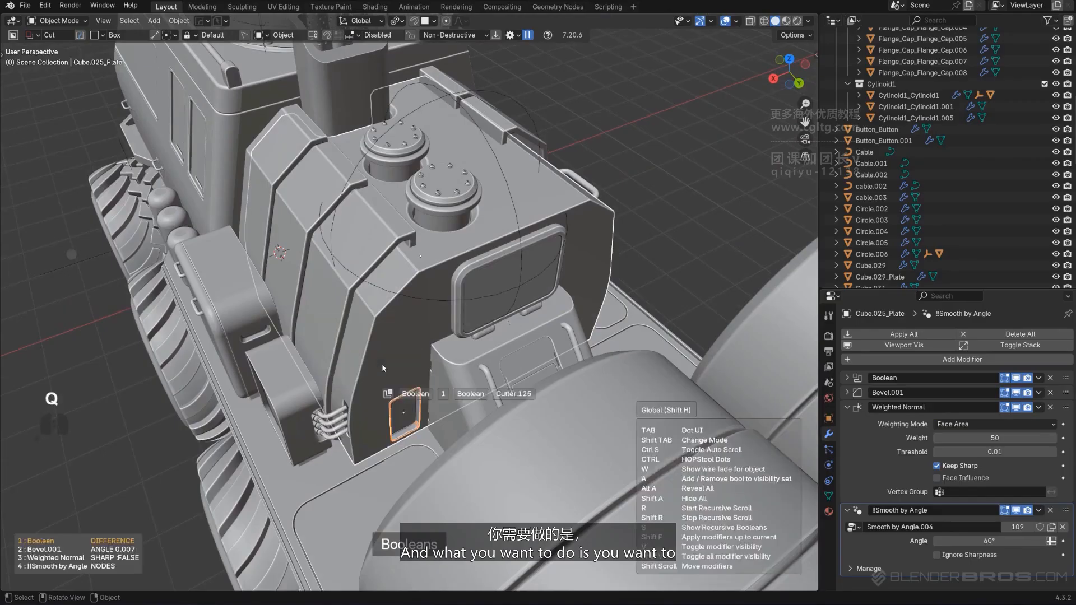
{"action": "left_click", "coordinate": [412, 360], "text": "shift"}
{"action": "key", "text": "alt+x"}
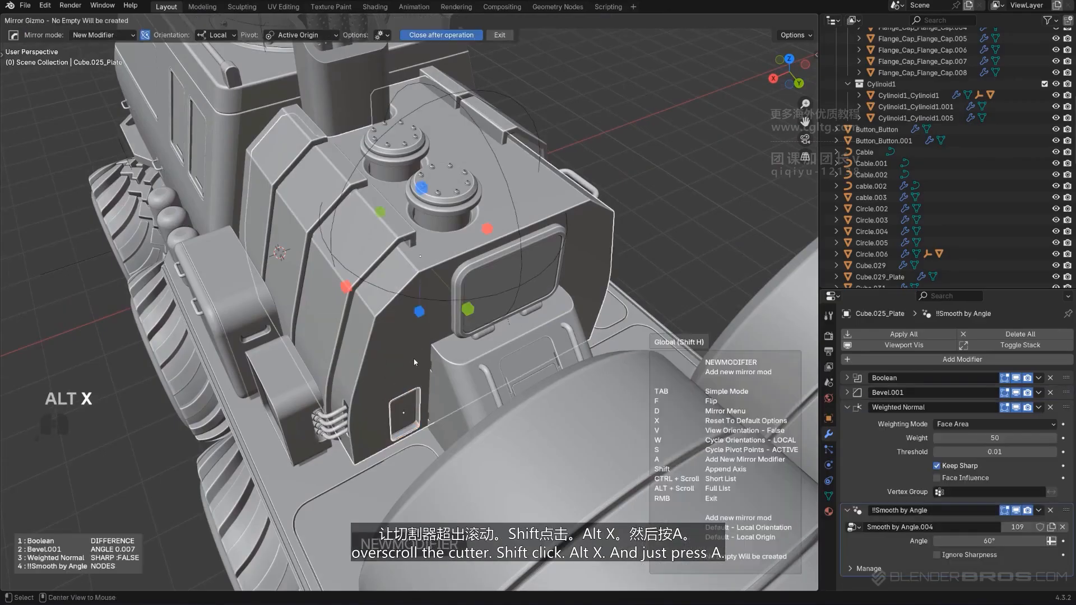
{"action": "key", "text": "a"}
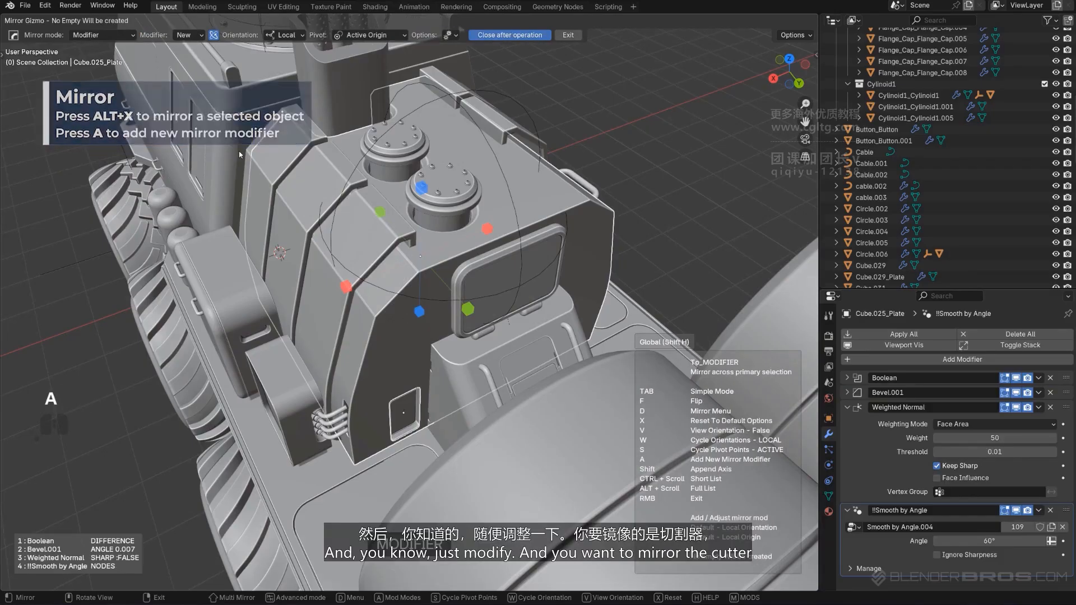
{"action": "left_click", "coordinate": [347, 288]}
{"action": "middle_click_drag", "start_coordinate": [449, 275], "coordinate": [475, 277]}
{"action": "key", "text": "shift+2"}
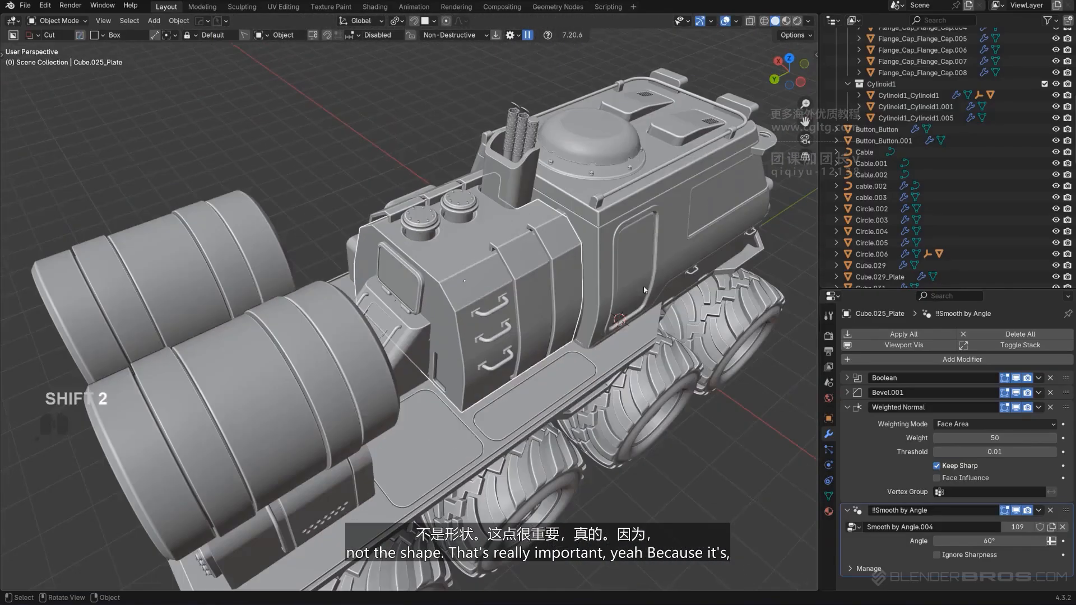
Examine the truck's wheel side, the engine housing's rear, and its top plate around the round caps and exhaust cutout.
{"action": "middle_click_drag", "start_coordinate": [644, 290], "coordinate": [668, 366]}
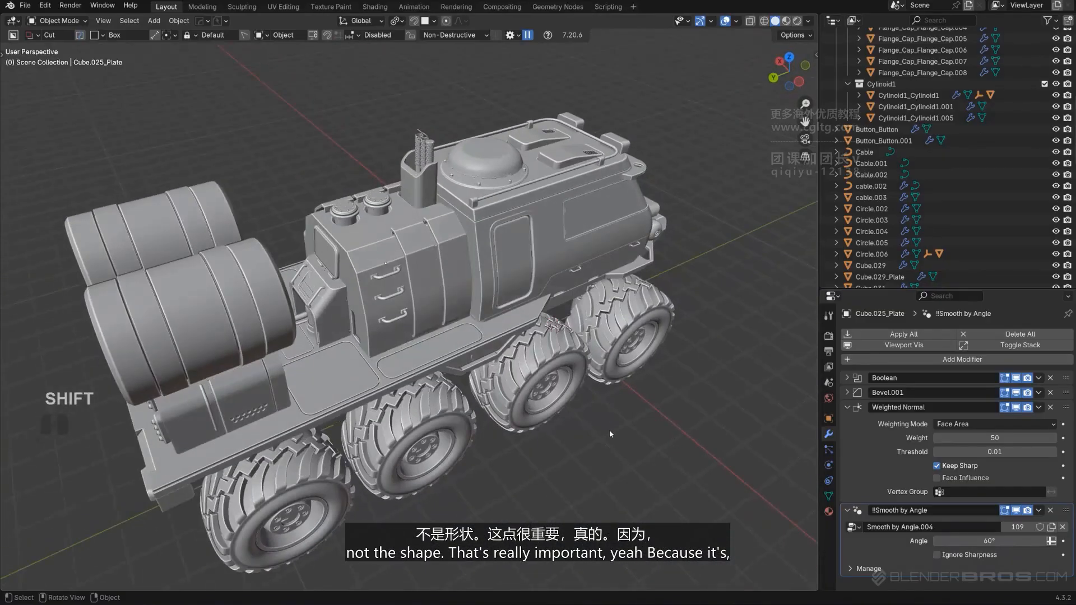
{"action": "middle_click_drag", "start_coordinate": [609, 429], "coordinate": [575, 278]}
{"action": "left_click", "coordinate": [432, 422]}
{"action": "scroll", "coordinate": [385, 275], "scroll_direction": "down", "scroll_amount": 3}
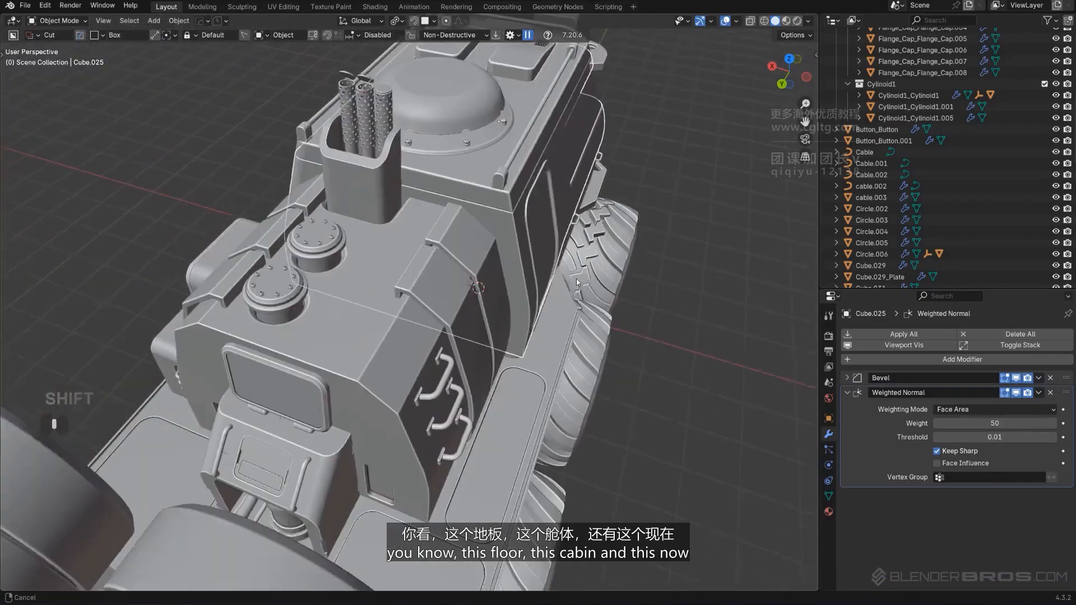
{"action": "left_click", "coordinate": [386, 300]}
{"action": "scroll", "coordinate": [387, 303], "scroll_direction": "down", "scroll_amount": 3}
{"action": "middle_click_drag", "start_coordinate": [499, 370], "coordinate": [441, 378]}
{"action": "scroll", "coordinate": [455, 265], "scroll_direction": "up", "scroll_amount": 4}
{"action": "mouse_move", "coordinate": [454, 265]}
{"action": "middle_mouse_down"}
{"action": "mouse_move", "coordinate": [467, 274]}
{"action": "mouse_move", "coordinate": [441, 257]}
{"action": "mouse_move", "coordinate": [419, 262]}
{"action": "mouse_move", "coordinate": [471, 263]}
{"action": "middle_mouse_up"}
{"action": "scroll", "coordinate": [471, 263], "scroll_direction": "down", "scroll_amount": 4}
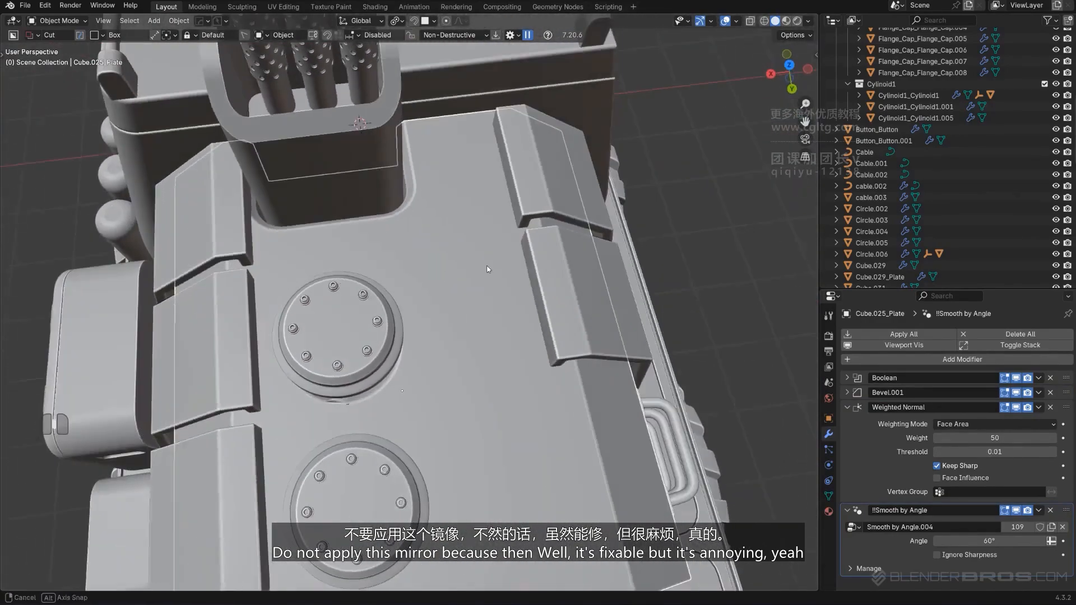